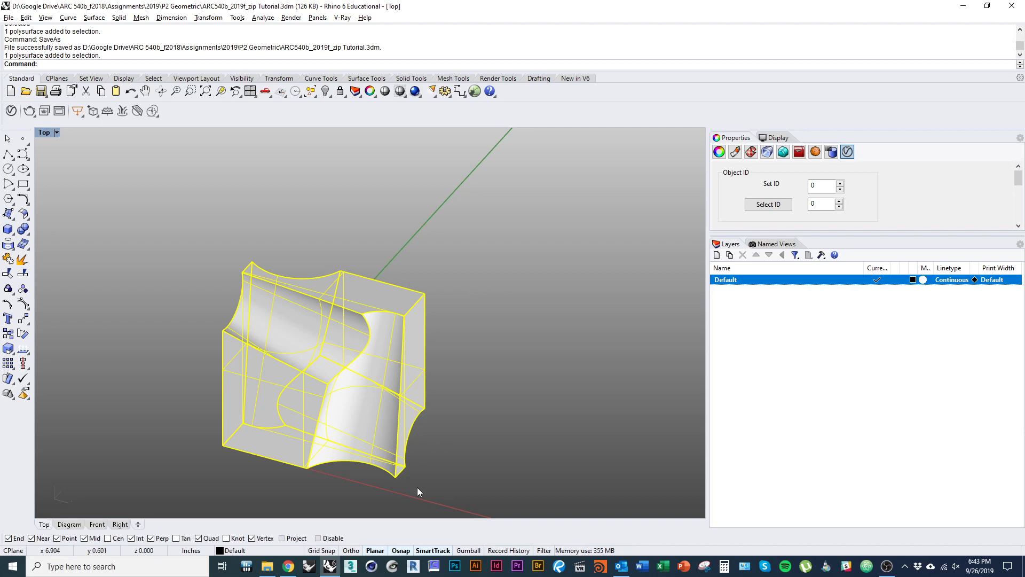
- Select the carved block to show its object properties, and enlarge the Properties panel
{"action": "right_click_drag", "start_coordinate": [417, 487], "coordinate": [309, 452]}
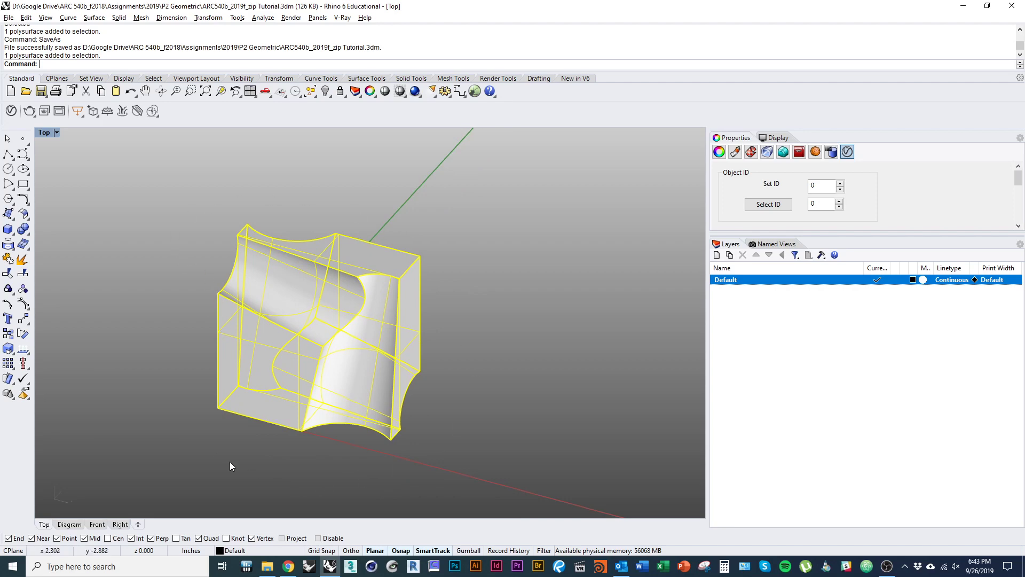
{"action": "left_click", "coordinate": [209, 449]}
{"action": "right_click_drag", "start_coordinate": [209, 450], "coordinate": [380, 483]}
{"action": "right_click_drag", "start_coordinate": [456, 392], "coordinate": [450, 349]}
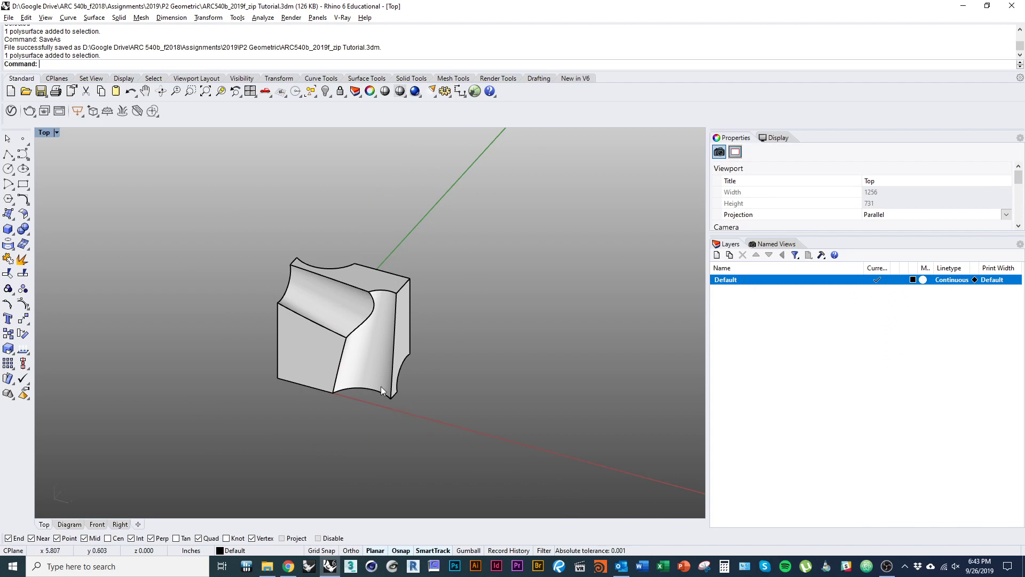
{"action": "key", "text": "ctrl+a"}
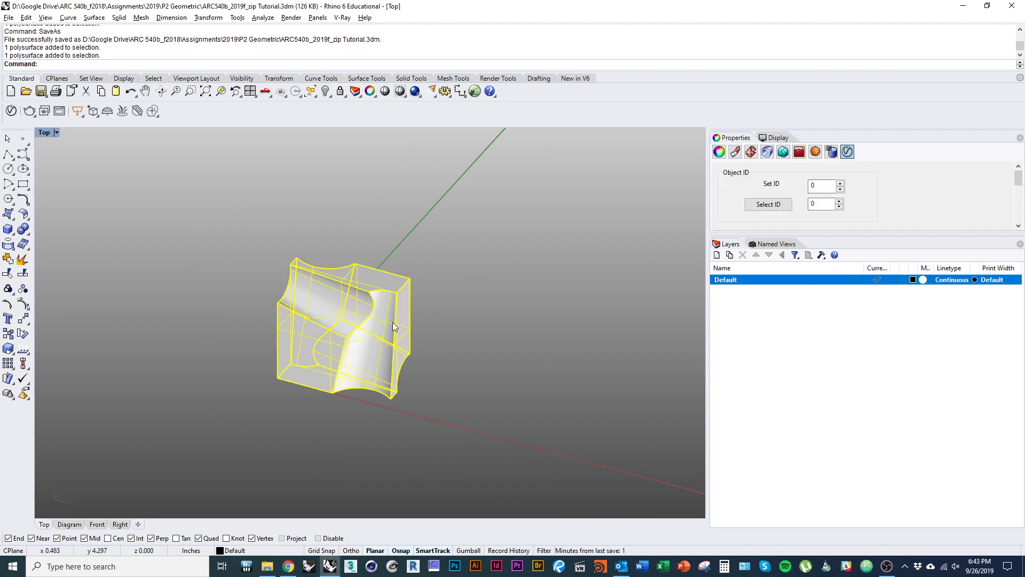
{"action": "left_click", "coordinate": [719, 151]}
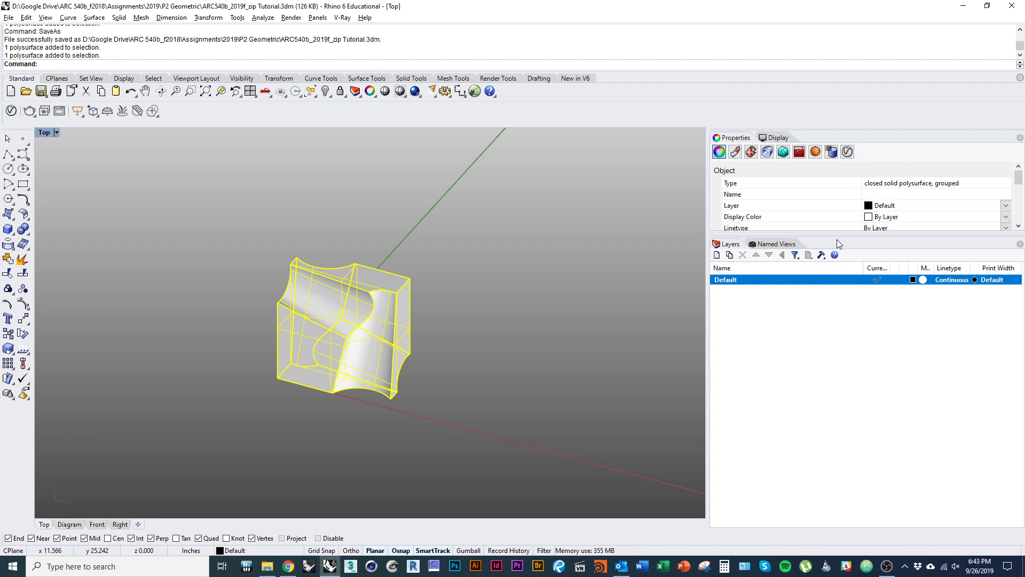
{"action": "left_click_drag", "start_coordinate": [841, 235], "coordinate": [849, 320]}
{"action": "left_click", "coordinate": [495, 361]}
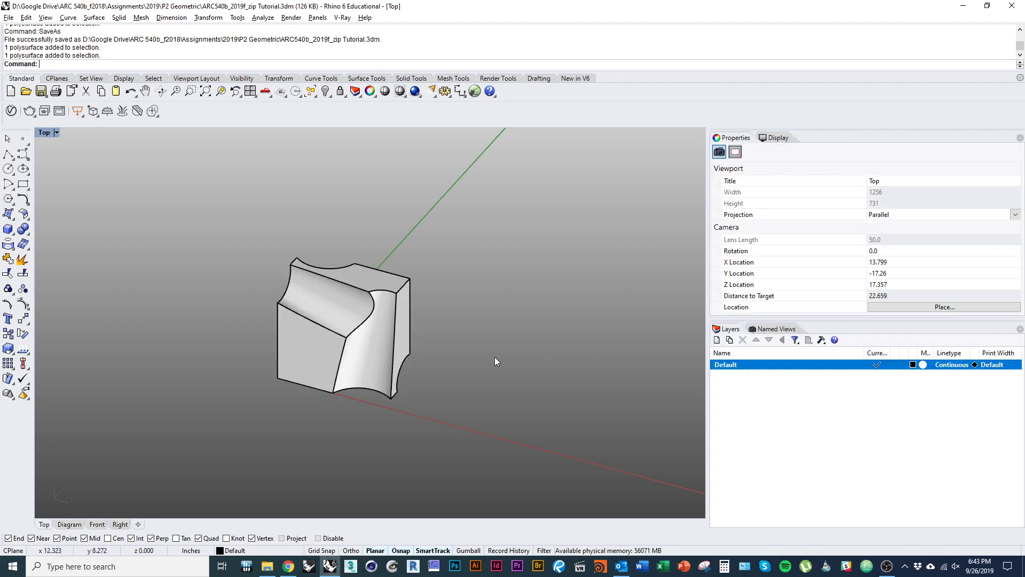
{"action": "left_click", "coordinate": [351, 354]}
- Check the download option for the ARC540b_2019f_P2_Zipper file on the Chrome course page and return to Rhino
{"action": "key", "text": "alt+Tab"}
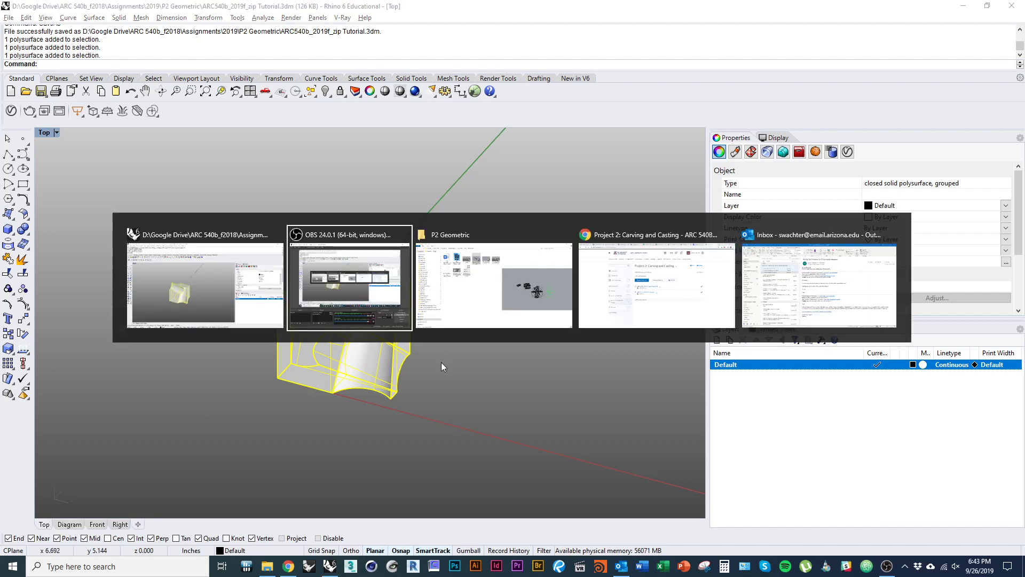
{"action": "key", "text": "alt+Tab"}
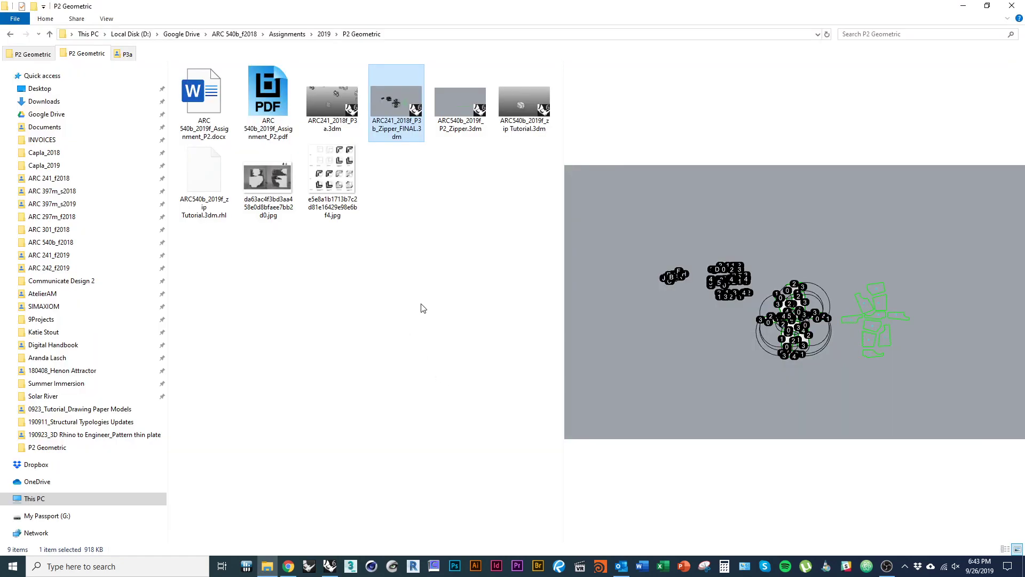
{"action": "key", "text": "alt+Tab"}
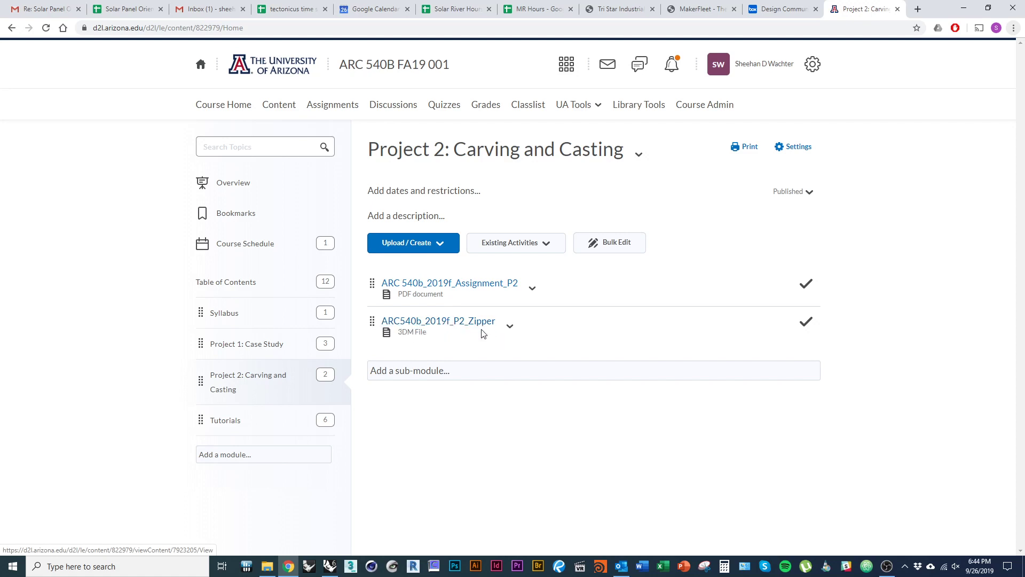
{"action": "left_click", "coordinate": [510, 325]}
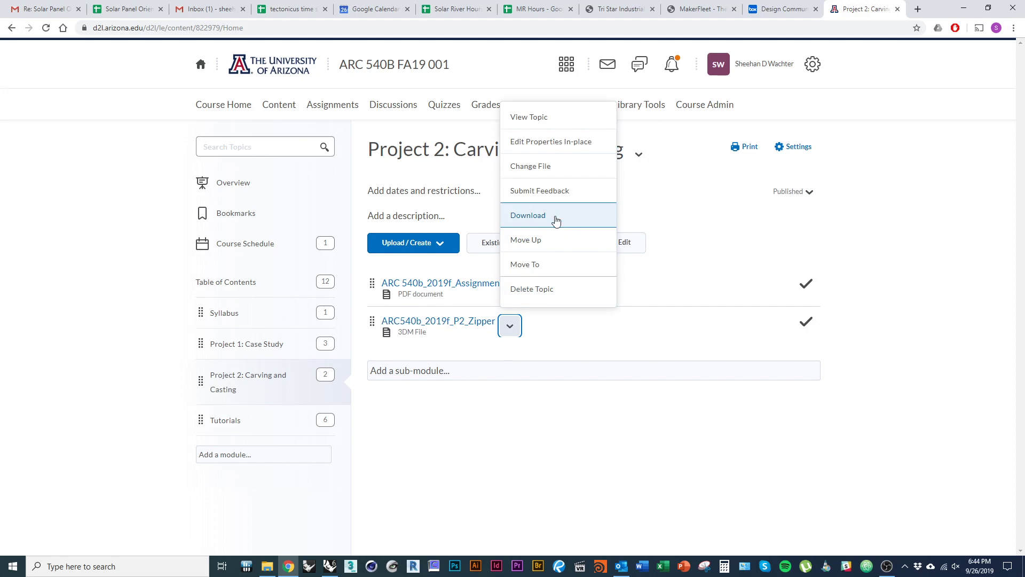
{"action": "left_click", "coordinate": [423, 429]}
{"action": "left_click", "coordinate": [330, 566]}
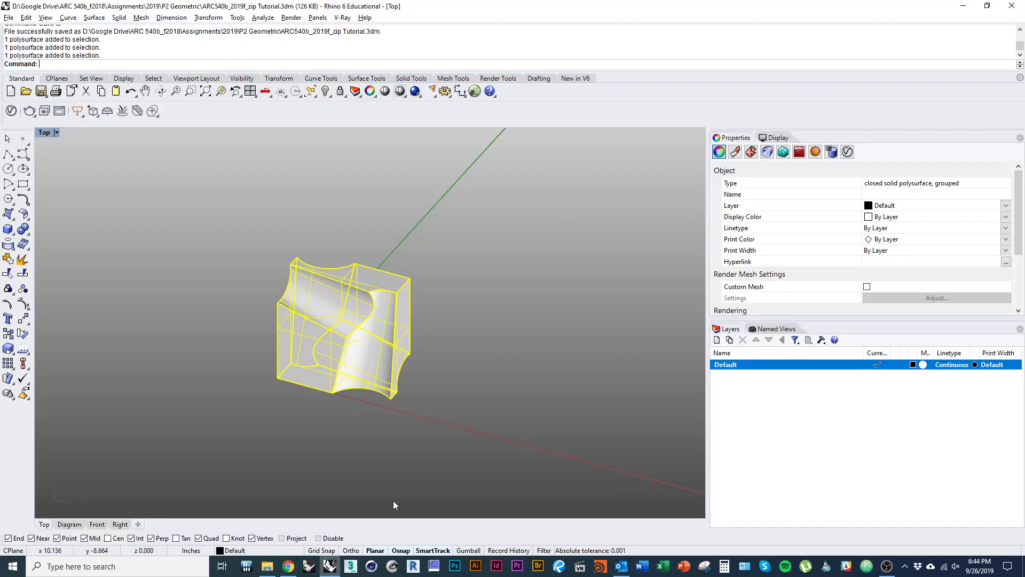
- Duplicate the carved block and place the copy beside the original along the red axis
{"action": "left_click", "coordinate": [366, 467]}
{"action": "left_click", "coordinate": [329, 379]}
{"action": "right_click_drag", "start_coordinate": [329, 379], "coordinate": [324, 405]}
{"action": "right_click_drag", "start_coordinate": [408, 428], "coordinate": [315, 385]}
{"action": "right_click_drag", "start_coordinate": [303, 373], "coordinate": [292, 379], "text": "ctrl"}
{"action": "left_click_drag", "start_coordinate": [293, 379], "coordinate": [449, 424], "text": "alt"}
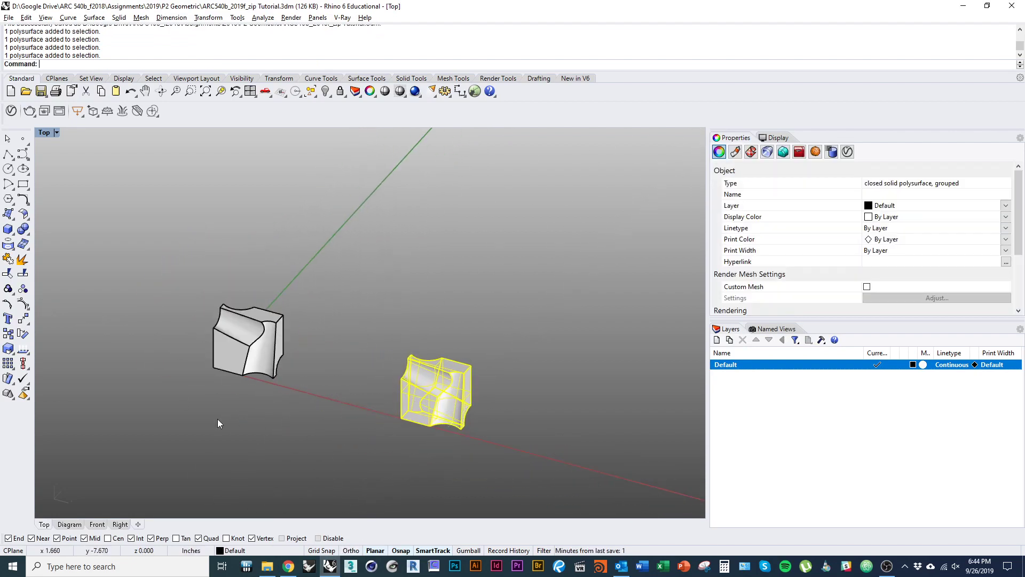
- Examine the copied block up close and compare it with the original block
{"action": "right_click_drag", "start_coordinate": [332, 418], "coordinate": [232, 343]}
{"action": "right_click_drag", "start_coordinate": [323, 408], "coordinate": [239, 350], "text": "ctrl"}
{"action": "left_click", "coordinate": [251, 418]}
{"action": "left_click", "coordinate": [374, 417]}
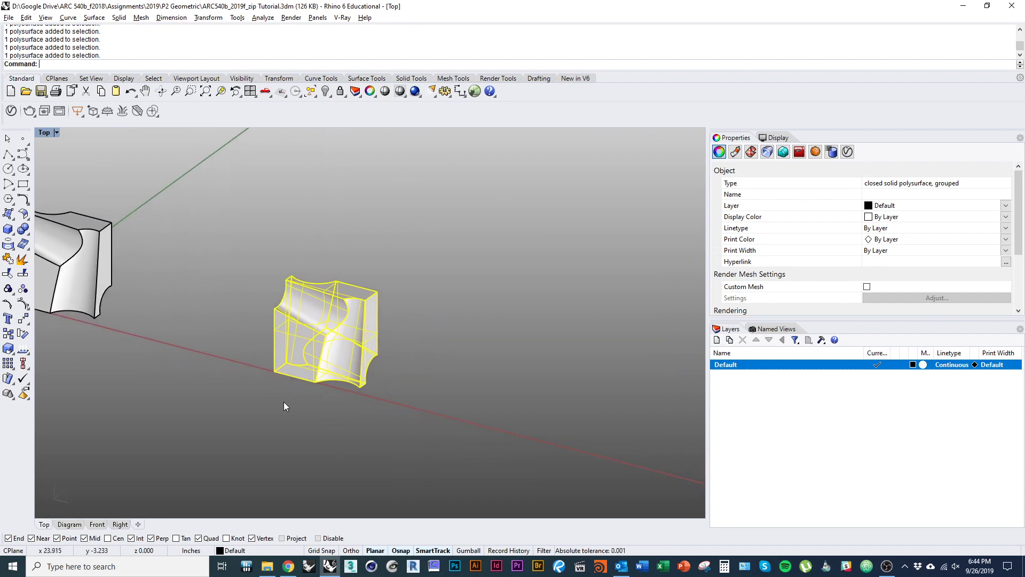
{"action": "right_click_drag", "start_coordinate": [165, 347], "coordinate": [324, 371], "text": "shift"}
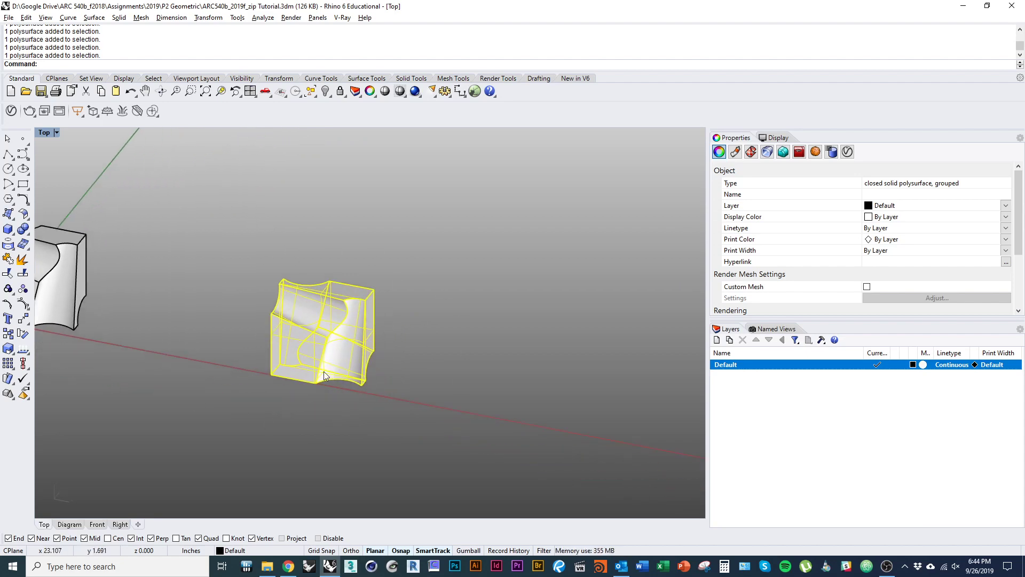
{"action": "scroll", "coordinate": [324, 370], "scroll_direction": "up", "scroll_amount": 3}
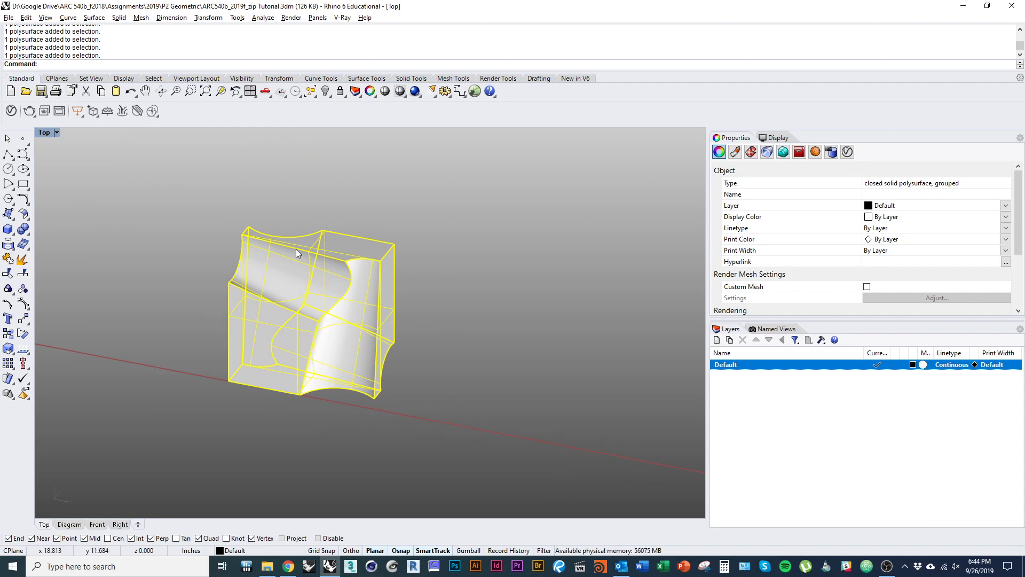
{"action": "right_click_drag", "start_coordinate": [377, 280], "coordinate": [284, 407], "text": "shift"}
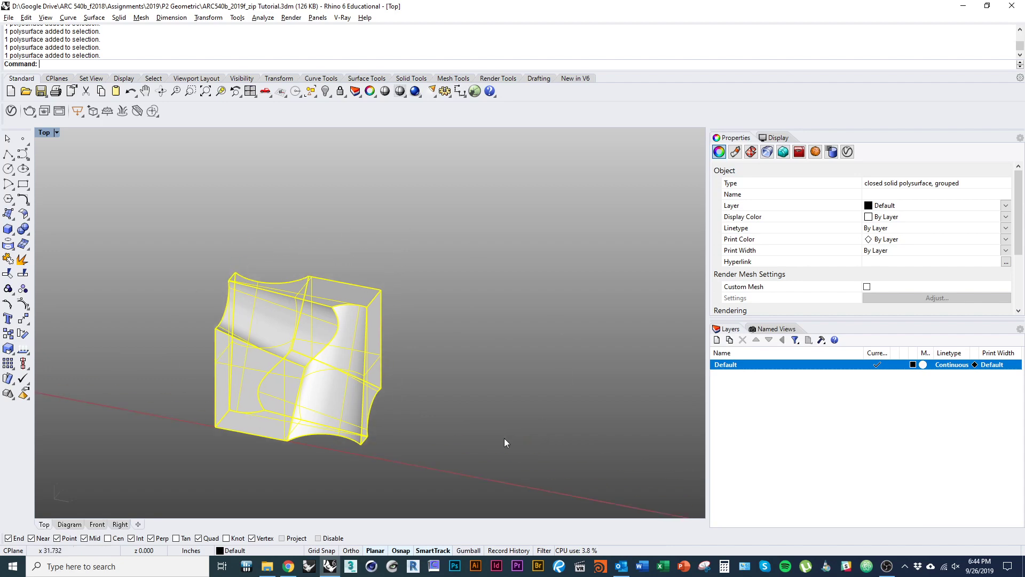
{"action": "right_click_drag", "start_coordinate": [317, 359], "coordinate": [384, 322], "text": "shift"}
{"action": "scroll", "coordinate": [380, 318], "scroll_direction": "down", "scroll_amount": 7}
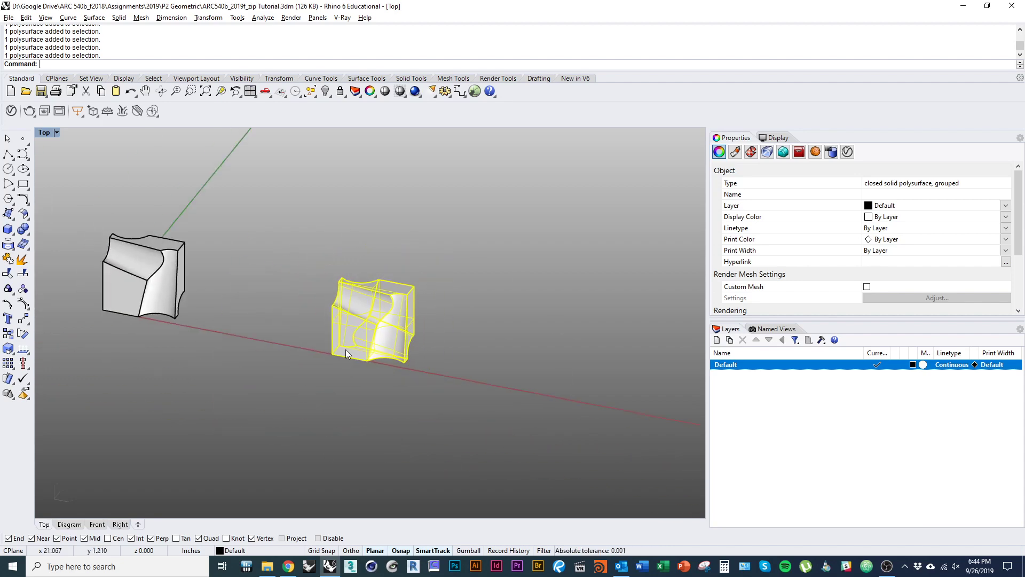
{"action": "right_click_drag", "start_coordinate": [345, 349], "coordinate": [432, 388], "text": "shift"}
{"action": "left_click", "coordinate": [365, 390]}
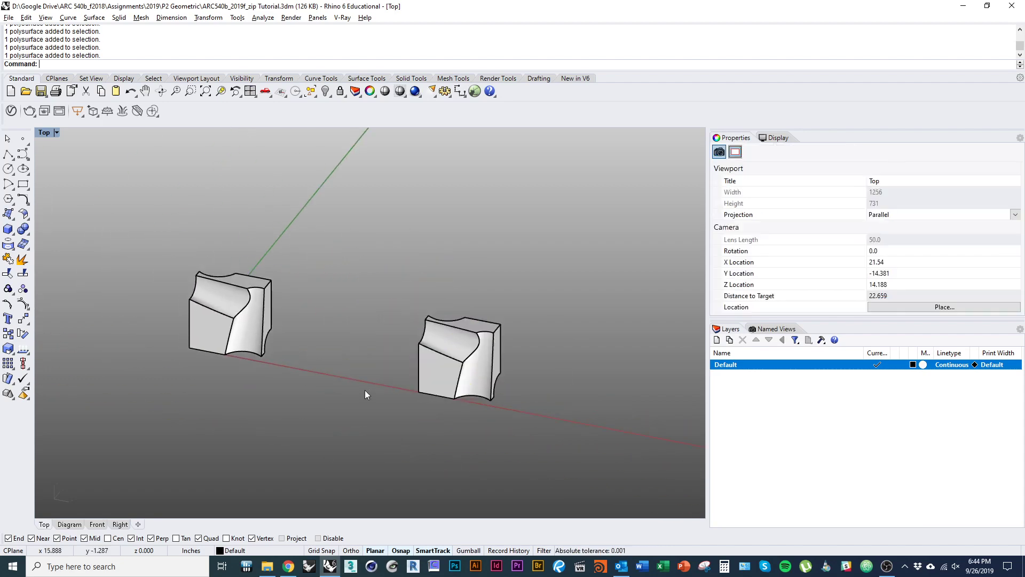
- Create a new layer named Text
{"action": "left_click", "coordinate": [716, 340]}
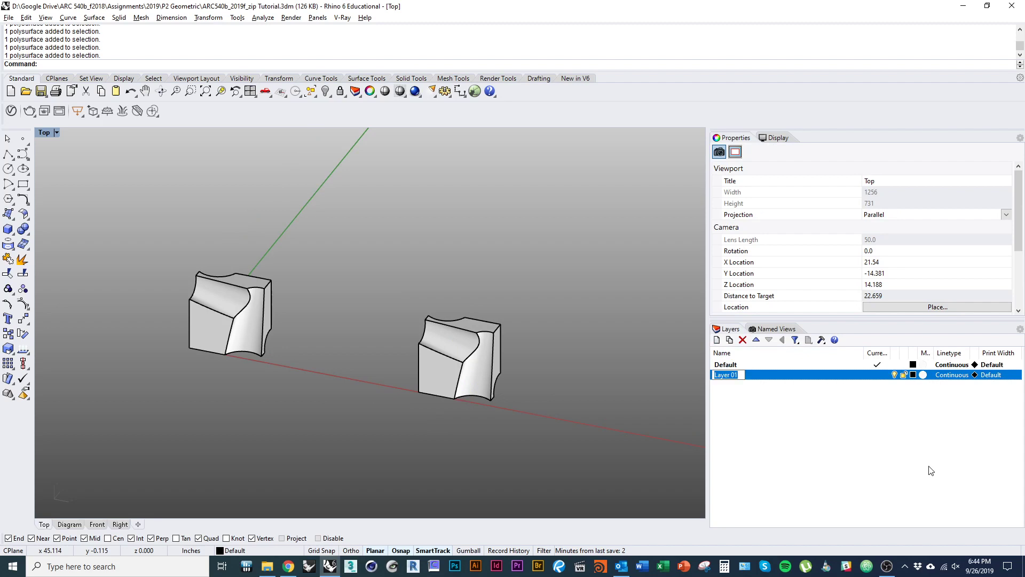
{"action": "type", "text": "Text"}
{"action": "key", "text": "Return"}
- Place a text dot labelled A at the middle of the original block's upper front edge
{"action": "right_click_drag", "start_coordinate": [478, 435], "coordinate": [531, 448], "text": "shift"}
{"action": "scroll", "coordinate": [336, 314], "scroll_direction": "up", "scroll_amount": 5}
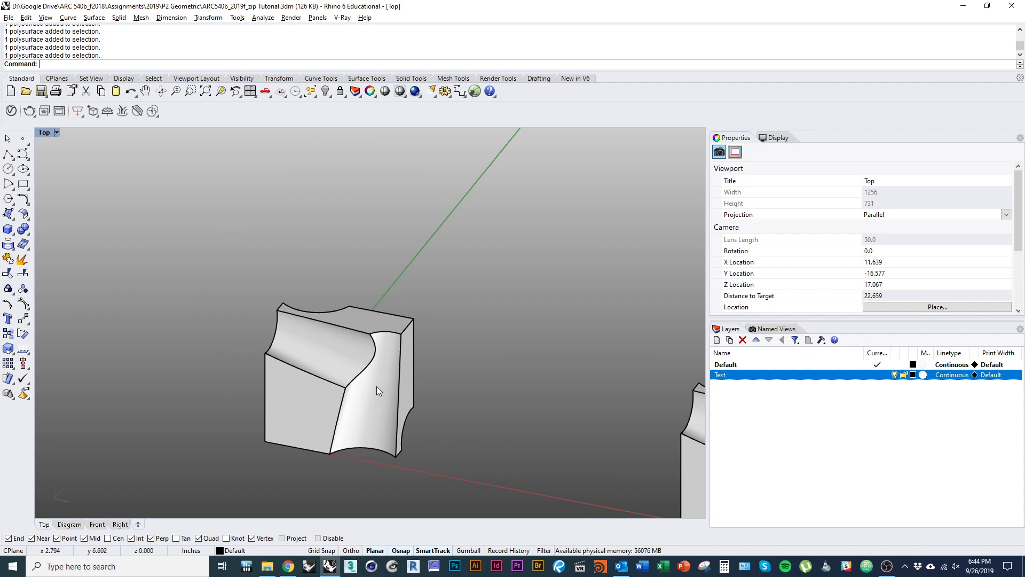
{"action": "right_click_drag", "start_coordinate": [377, 390], "coordinate": [392, 391], "text": "shift"}
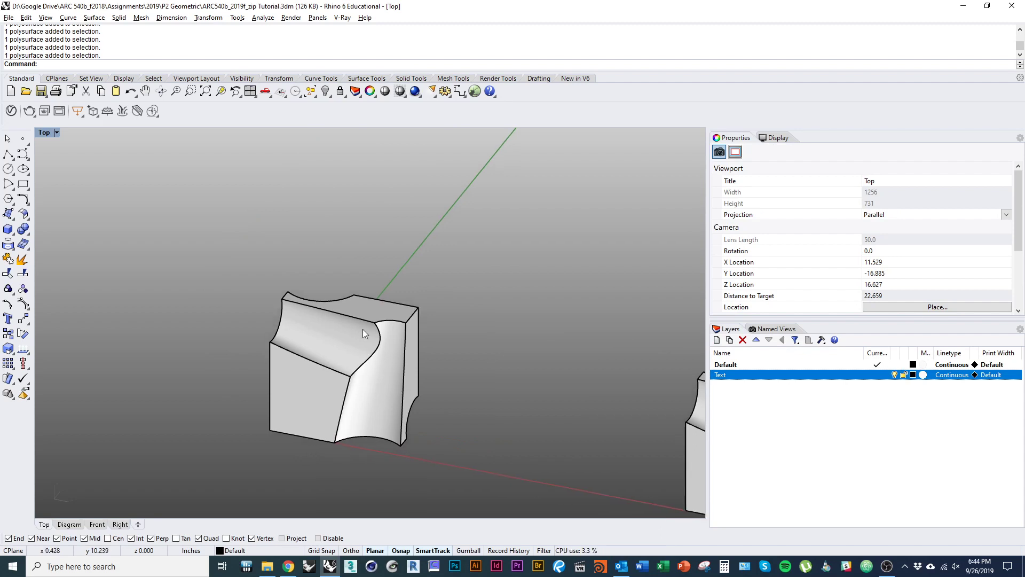
{"action": "key", "text": "Return"}
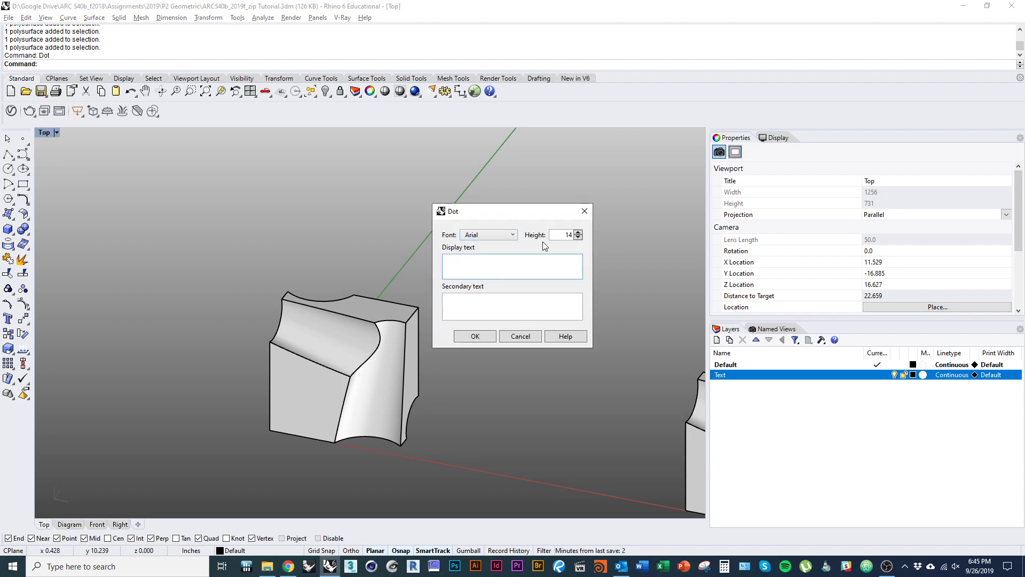
{"action": "left_click", "coordinate": [475, 336]}
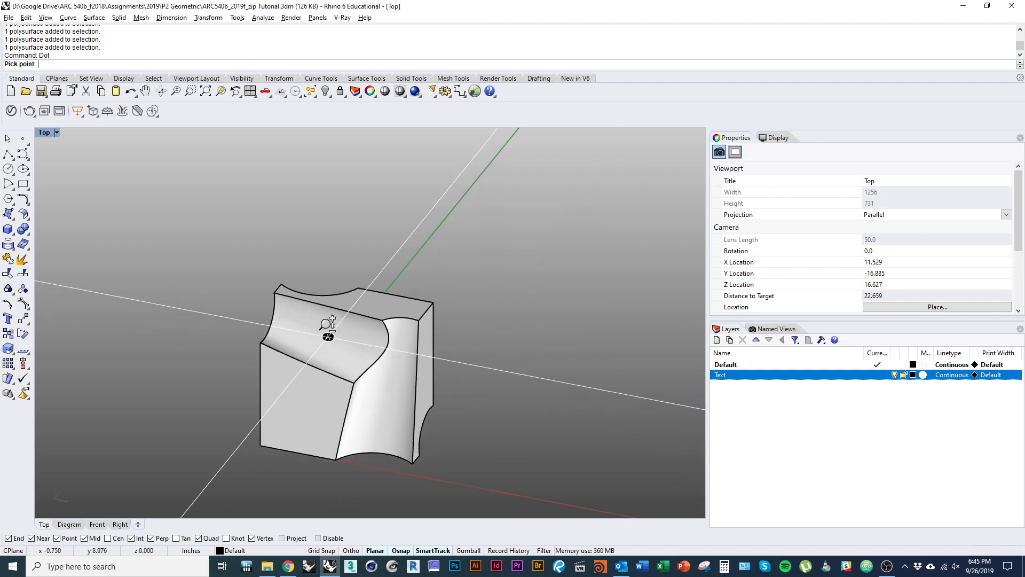
{"action": "scroll", "coordinate": [323, 342], "scroll_direction": "up", "scroll_amount": 3}
{"action": "left_click", "coordinate": [276, 388]}
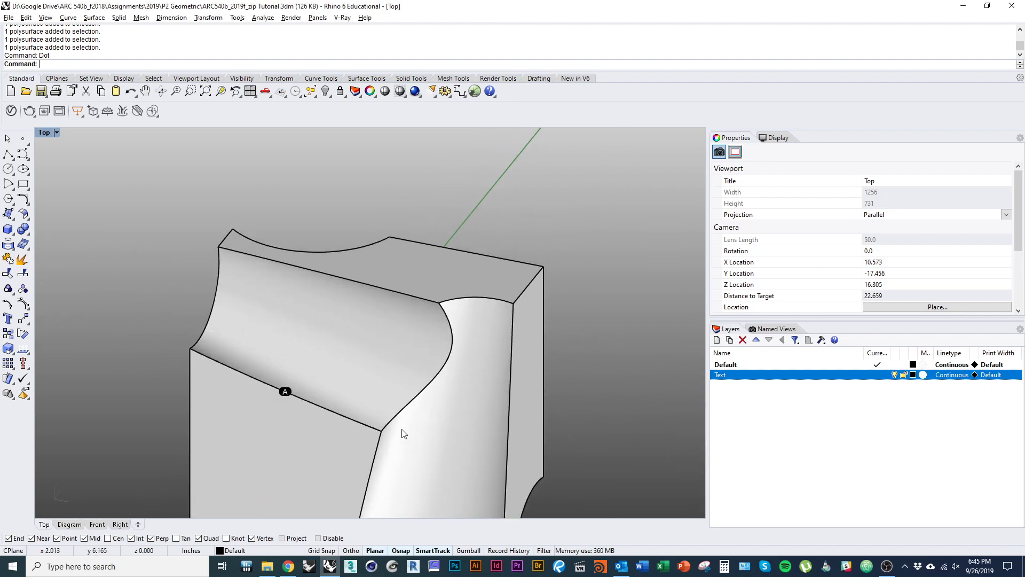
- Turn on the Gumball and move dot A onto the middle of the block's upper concave surface
{"action": "scroll", "coordinate": [292, 379], "scroll_direction": "down", "scroll_amount": 2}
{"action": "right_click_drag", "start_coordinate": [318, 401], "coordinate": [317, 377]}
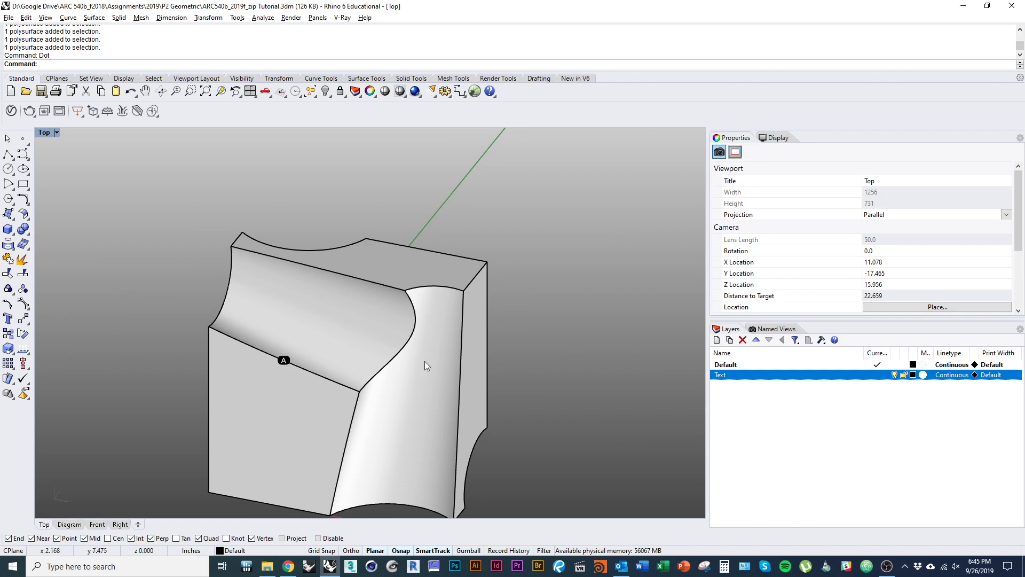
{"action": "right_click_drag", "start_coordinate": [424, 360], "coordinate": [318, 344], "text": "ctrl+shift"}
{"action": "left_click", "coordinate": [314, 352]}
{"action": "left_click", "coordinate": [342, 376]}
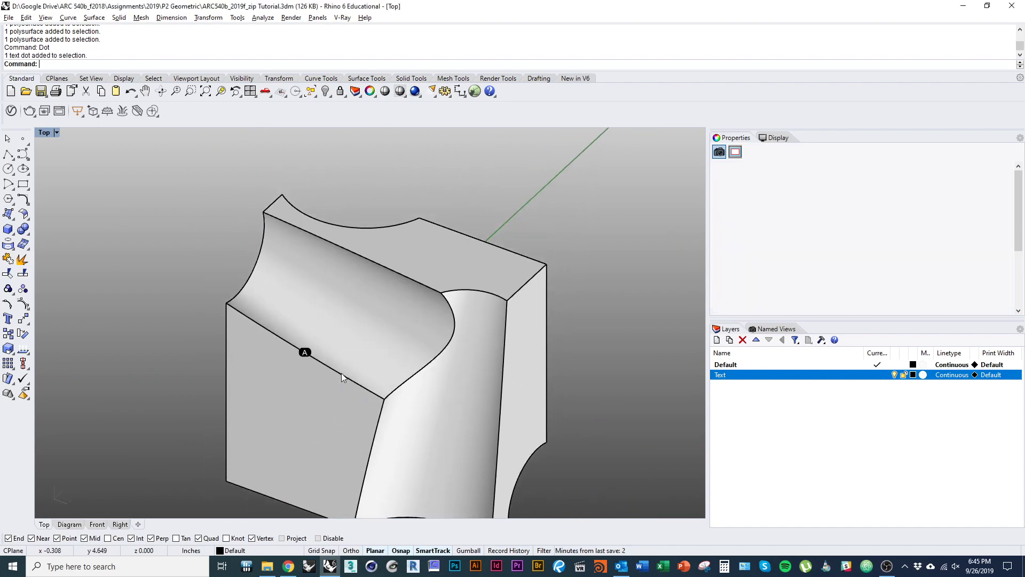
{"action": "left_click", "coordinate": [468, 554]}
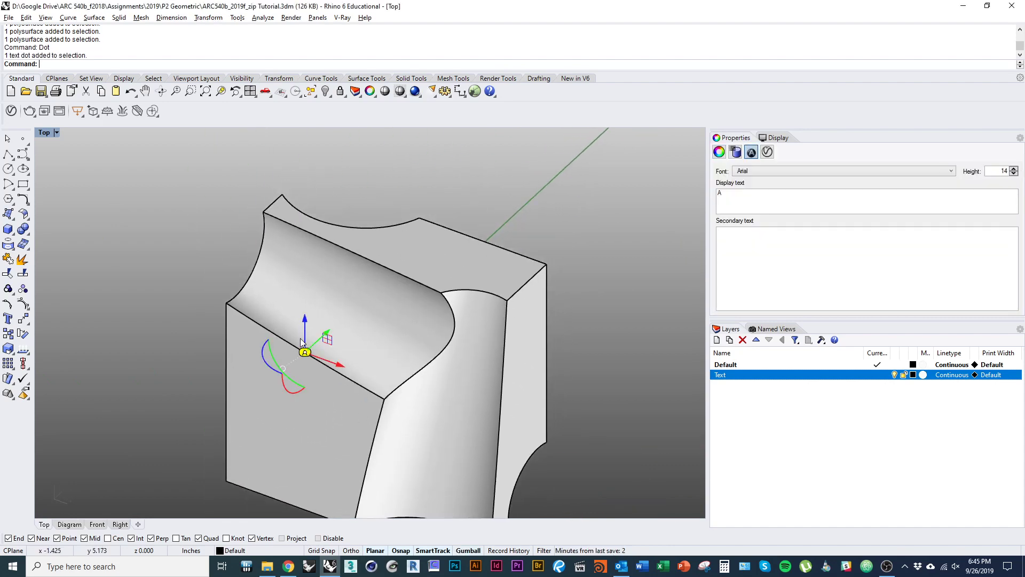
{"action": "right_click_drag", "start_coordinate": [303, 334], "coordinate": [361, 379], "text": "ctrl+shift"}
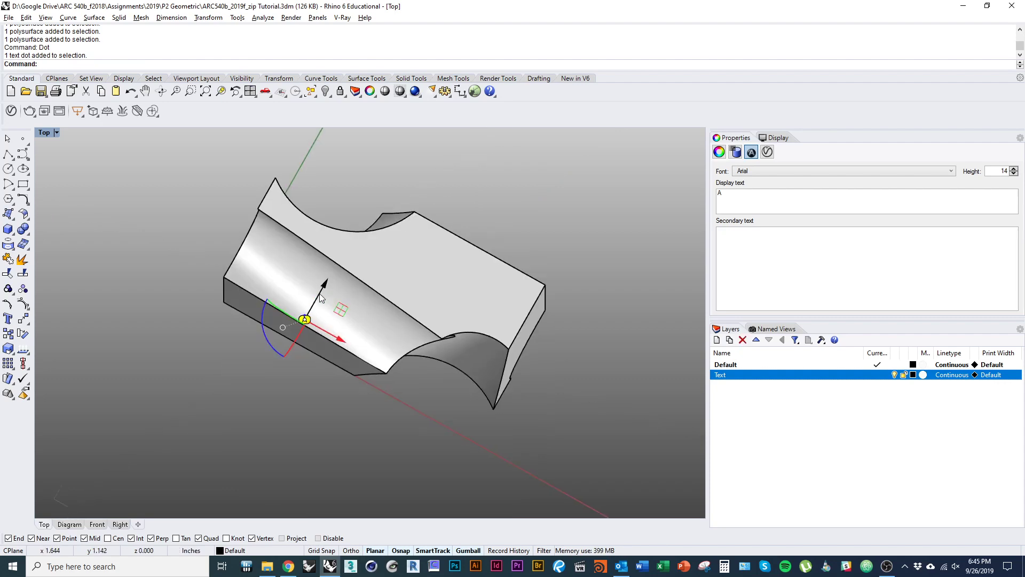
{"action": "right_click_drag", "start_coordinate": [321, 297], "coordinate": [313, 285], "text": "ctrl+shift"}
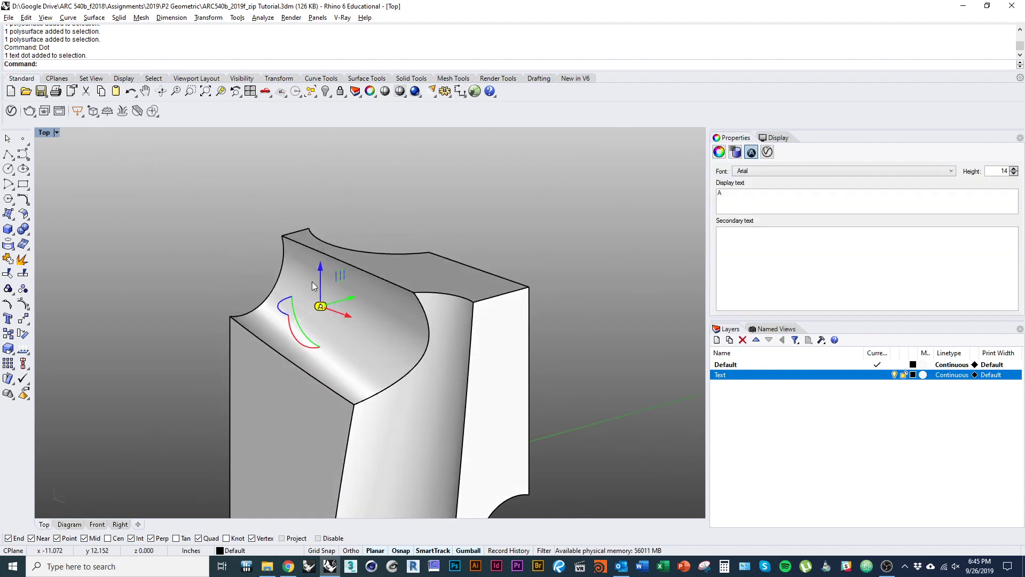
{"action": "right_click_drag", "start_coordinate": [366, 365], "coordinate": [436, 299], "text": "ctrl+shift"}
{"action": "scroll", "coordinate": [435, 299], "scroll_direction": "down", "scroll_amount": 5}
{"action": "right_click_drag", "start_coordinate": [389, 338], "coordinate": [354, 382], "text": "ctrl+shift"}
{"action": "key", "text": "Escape"}
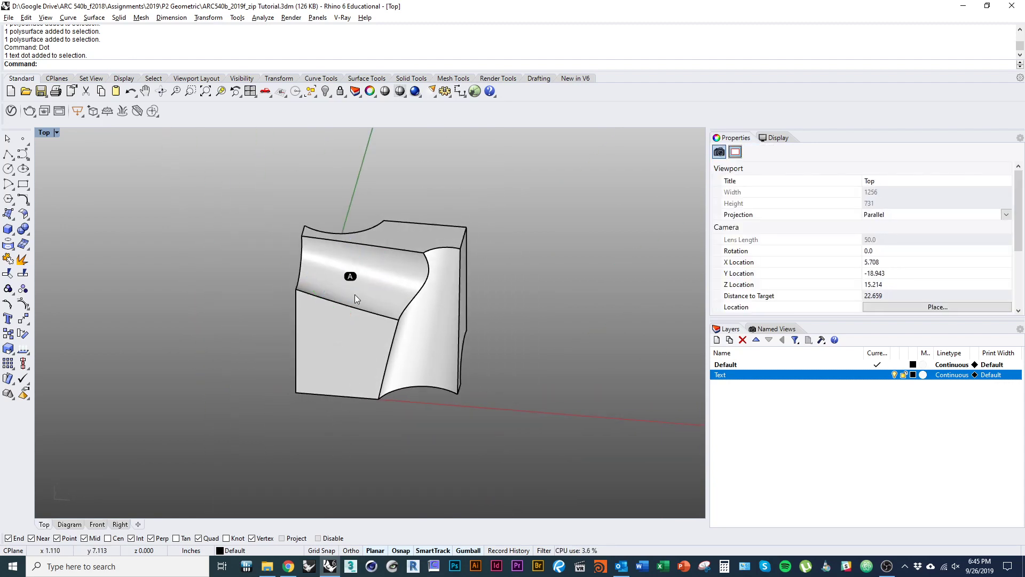
- Place a text dot labelled B at the middle of the curved edge at the base of the vertical concave surface
{"action": "left_click", "coordinate": [353, 276]}
{"action": "left_click", "coordinate": [352, 337]}
{"action": "right_click", "coordinate": [352, 336]}
{"action": "left_click_drag", "start_coordinate": [457, 259], "coordinate": [377, 299]}
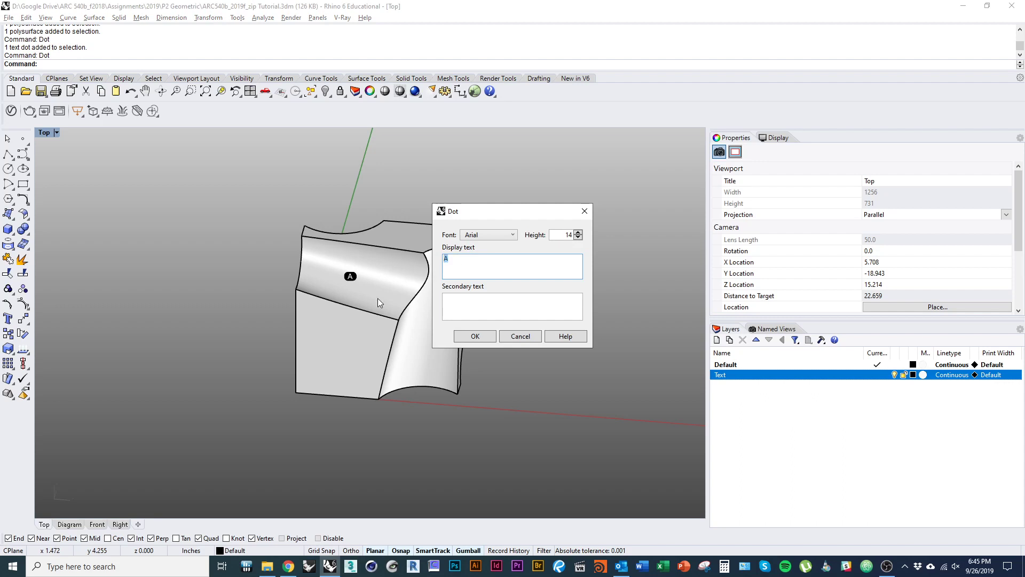
{"action": "type", "text": "B"}
{"action": "left_click", "coordinate": [482, 337]}
{"action": "scroll", "coordinate": [412, 320], "scroll_direction": "up", "scroll_amount": 4}
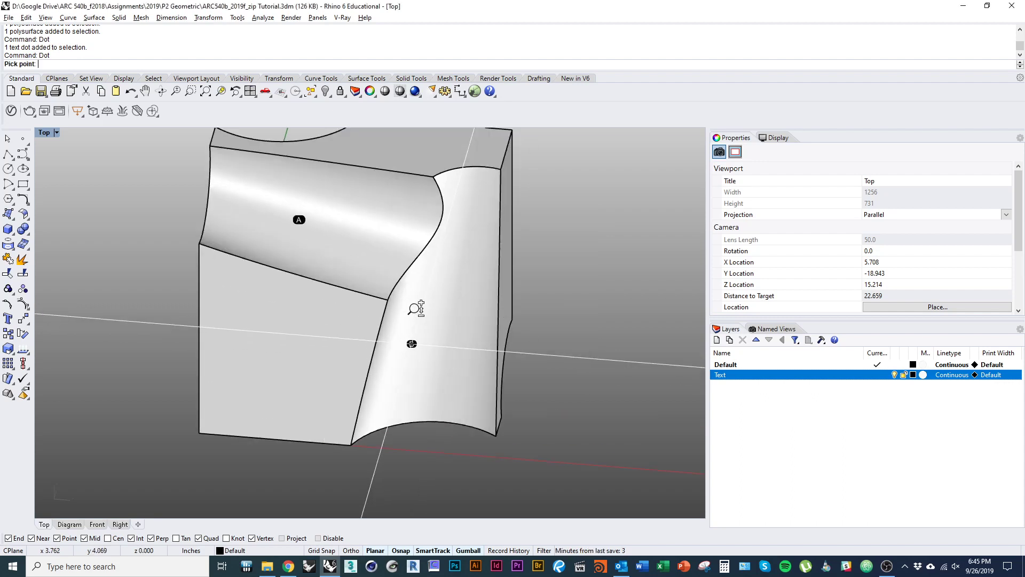
{"action": "left_click", "coordinate": [431, 435]}
- Move dot B up from the curved bottom edge onto the vertical concave surface
{"action": "left_click", "coordinate": [435, 437]}
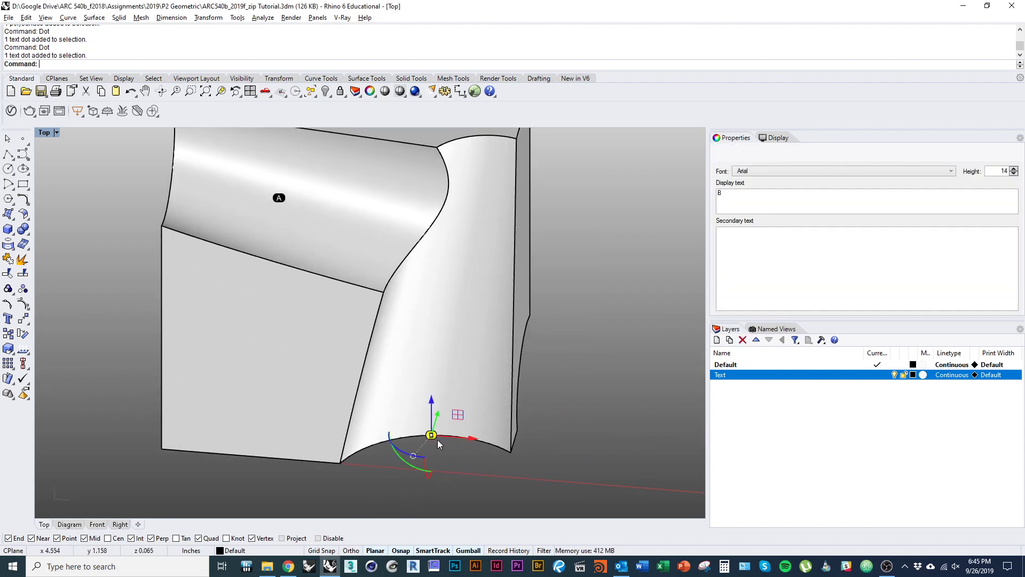
{"action": "left_click_drag", "start_coordinate": [438, 418], "coordinate": [438, 293]}
{"action": "right_click_drag", "start_coordinate": [438, 294], "coordinate": [439, 360]}
{"action": "left_click_drag", "start_coordinate": [435, 256], "coordinate": [450, 290]}
{"action": "left_click", "coordinate": [419, 344]}
- Place a text dot labelled C at the middle of the curved edge at the base of the rear vertical concave surface
{"action": "scroll", "coordinate": [413, 344], "scroll_direction": "down", "scroll_amount": 7}
{"action": "right_click_drag", "start_coordinate": [408, 383], "coordinate": [346, 408]}
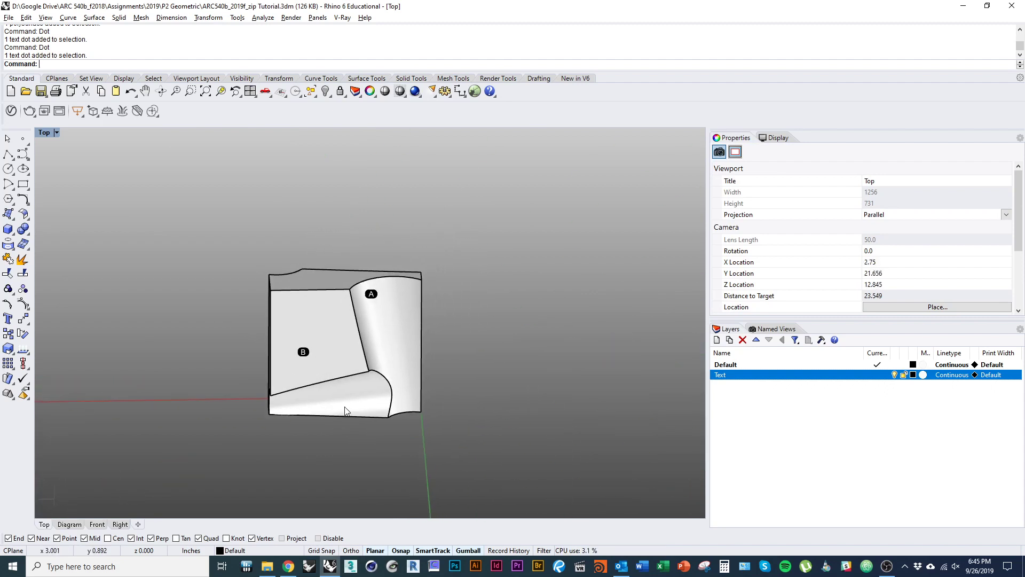
{"action": "key", "text": "Return"}
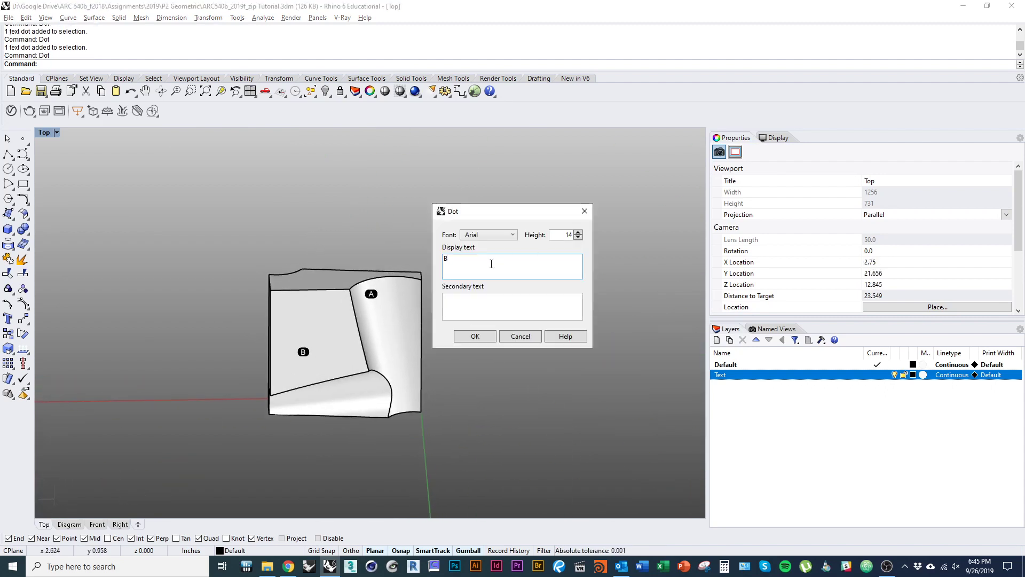
{"action": "type", "text": "C"}
{"action": "left_click", "coordinate": [476, 336]}
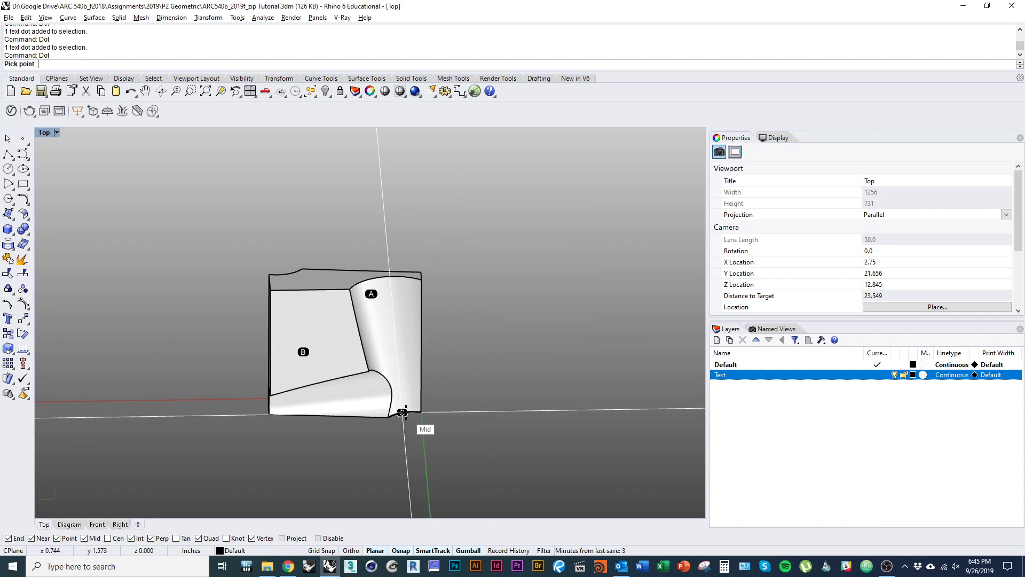
{"action": "left_click", "coordinate": [401, 409]}
{"action": "scroll", "coordinate": [415, 396], "scroll_direction": "up", "scroll_amount": 3}
- Move dot C up and inward so it sits on the rear vertical concave surface
{"action": "left_click", "coordinate": [413, 399]}
{"action": "left_click", "coordinate": [451, 428]}
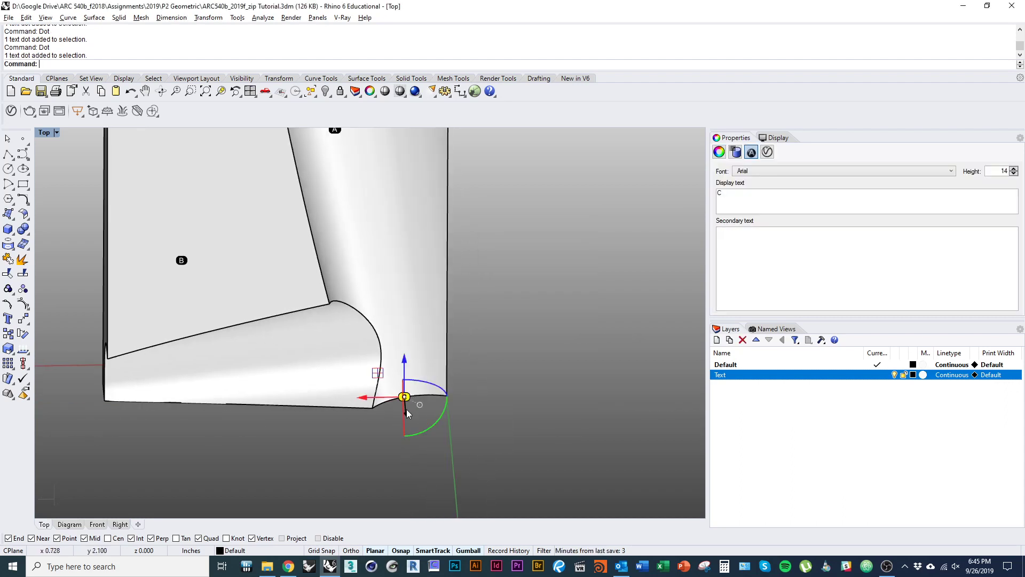
{"action": "left_click_drag", "start_coordinate": [405, 364], "coordinate": [392, 205]}
{"action": "right_click_drag", "start_coordinate": [392, 206], "coordinate": [411, 344]}
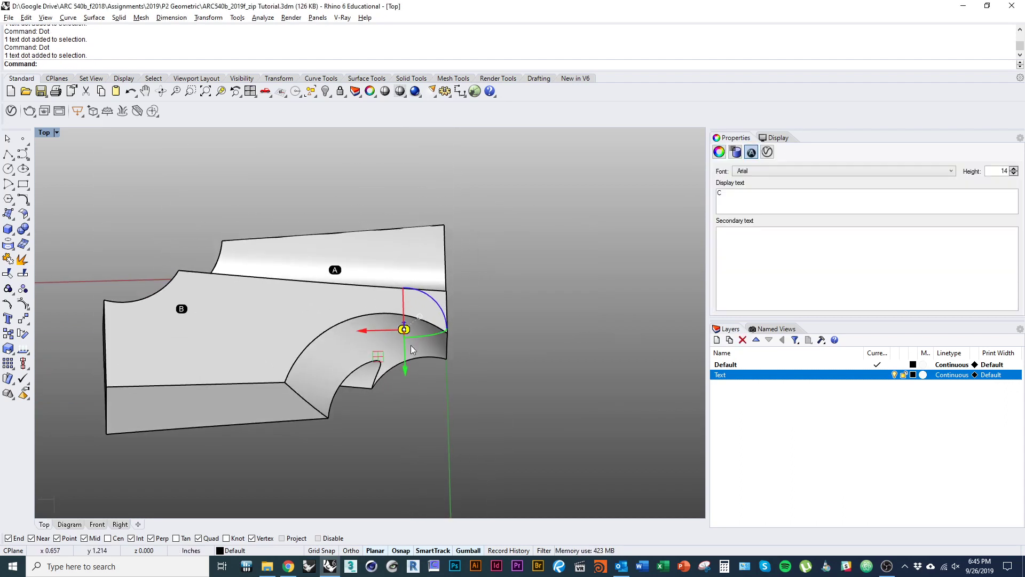
{"action": "left_click_drag", "start_coordinate": [387, 330], "coordinate": [351, 331]}
{"action": "left_click", "coordinate": [448, 444]}
- Place a text dot labelled D at the middle of the bottom edge of the rear horizontal concave surface
{"action": "right_click_drag", "start_coordinate": [446, 443], "coordinate": [346, 383]}
{"action": "type", "text": "Dot"}
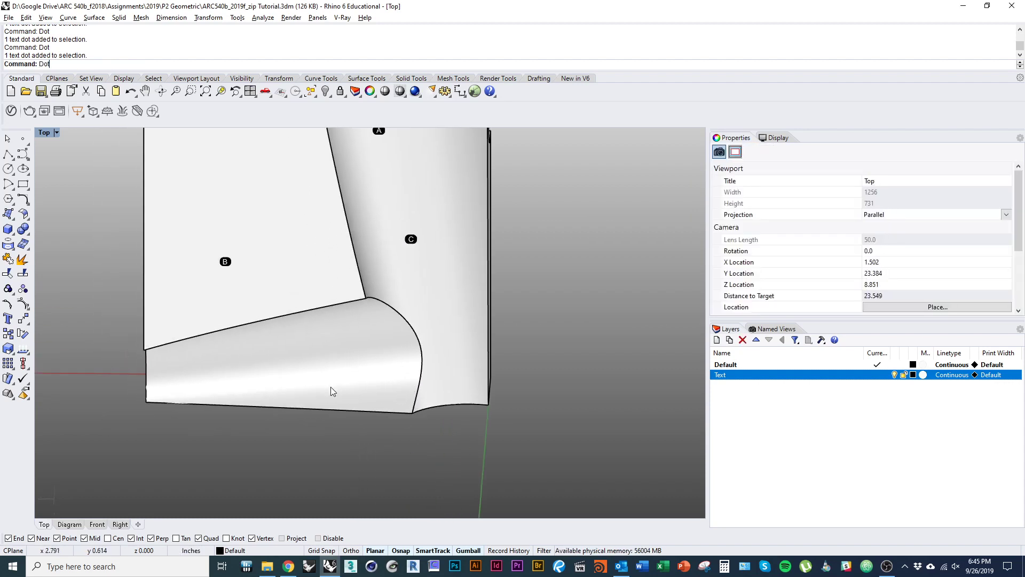
{"action": "key", "text": "Return"}
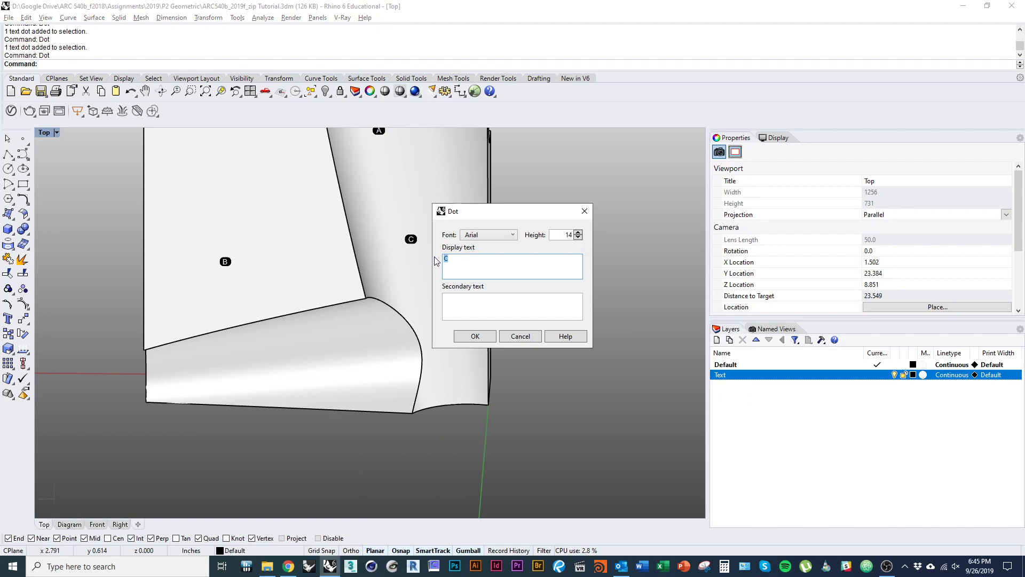
{"action": "left_click", "coordinate": [474, 337]}
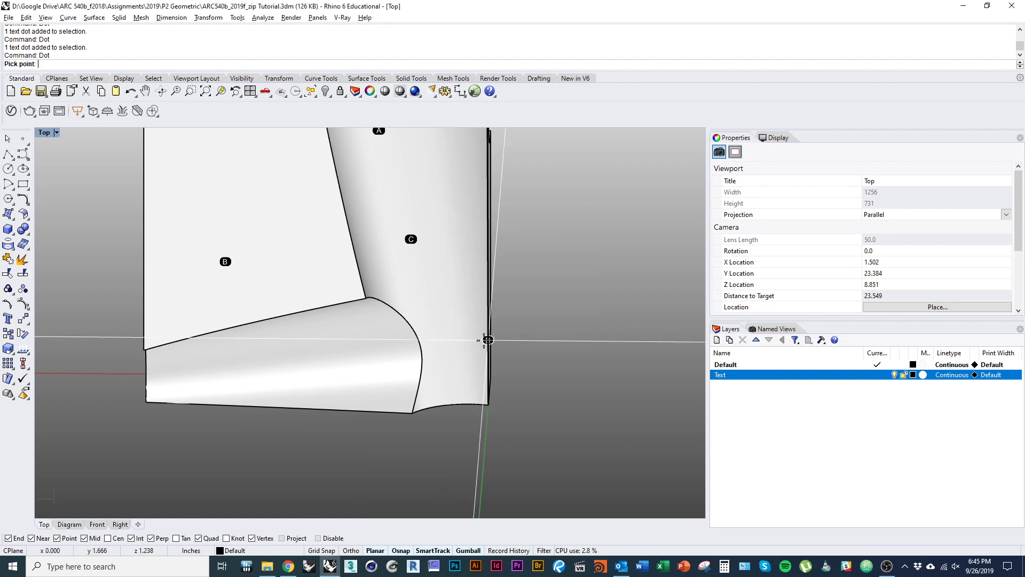
{"action": "left_click", "coordinate": [281, 407]}
- Move dot D up from the bottom edge onto the rear horizontal concave surface
{"action": "left_click", "coordinate": [280, 406]}
{"action": "left_click", "coordinate": [280, 406]}
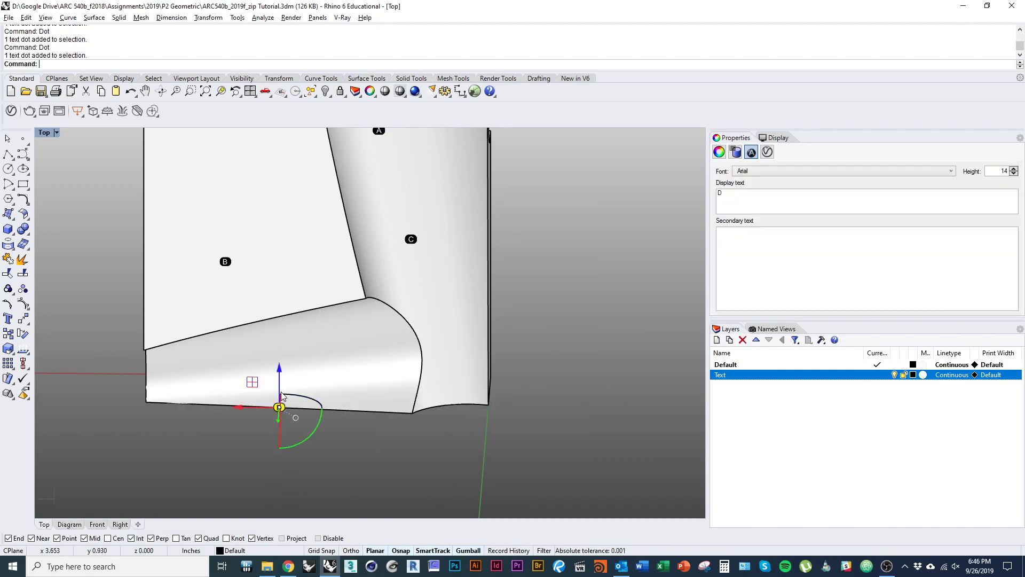
{"action": "left_click_drag", "start_coordinate": [279, 380], "coordinate": [265, 357]}
{"action": "scroll", "coordinate": [252, 354], "scroll_direction": "down", "scroll_amount": 6}
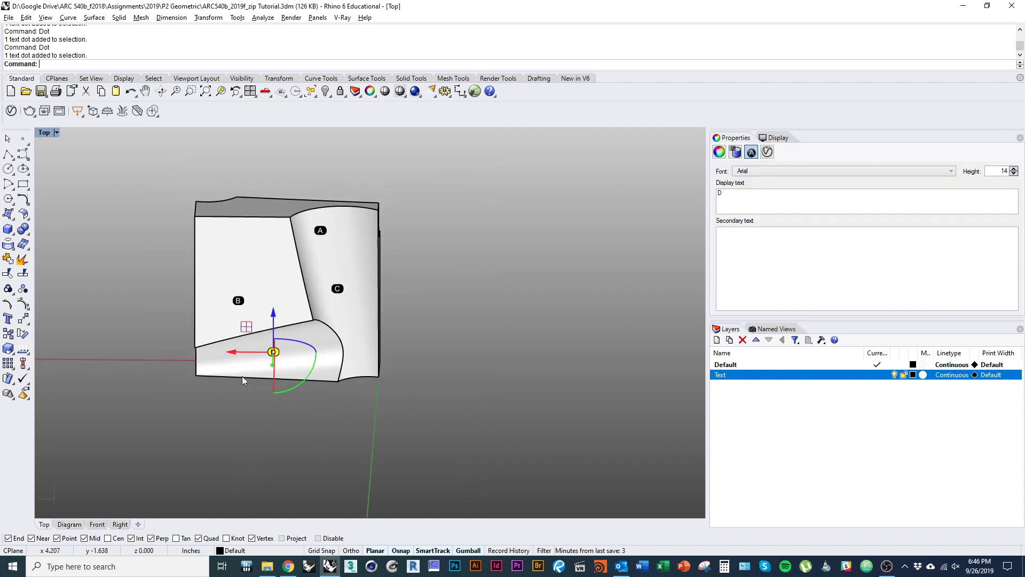
{"action": "right_click_drag", "start_coordinate": [244, 378], "coordinate": [355, 383]}
{"action": "left_click", "coordinate": [397, 445]}
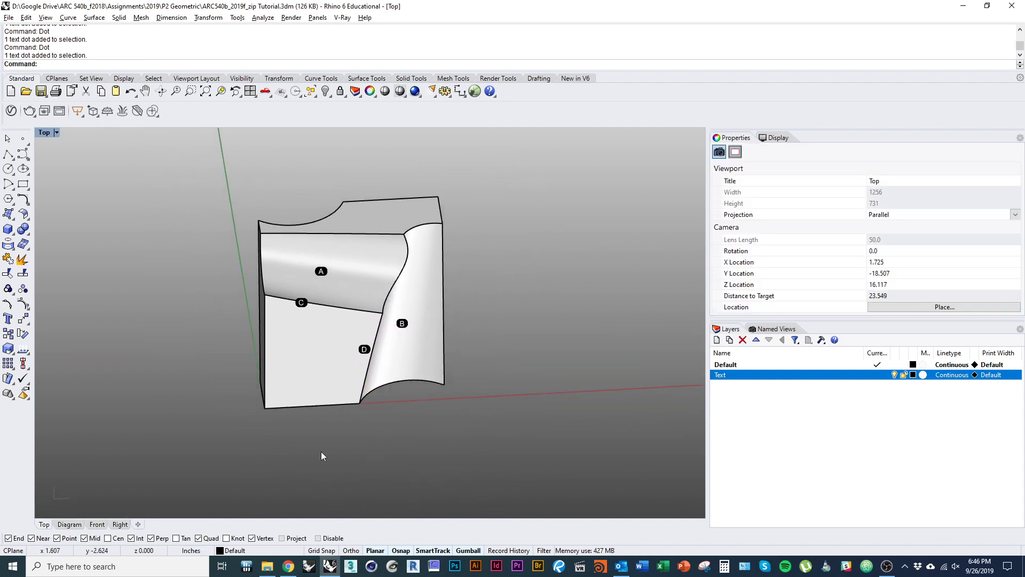
- Place a text dot labelled E on the block's top edge where the upper and vertical concave surfaces meet
{"action": "key", "text": "Return"}
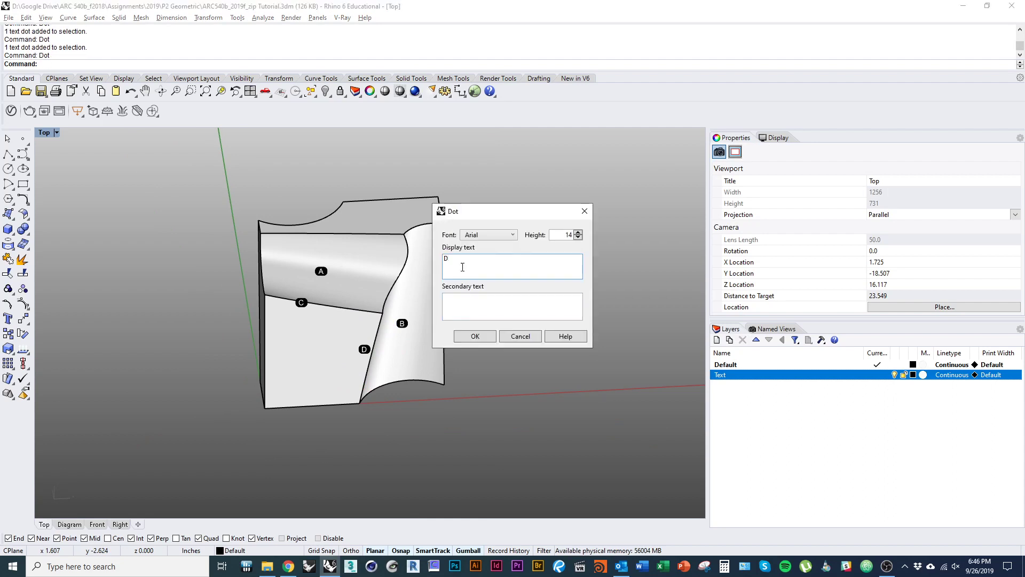
{"action": "left_click", "coordinate": [476, 337]}
{"action": "right_click_drag", "start_coordinate": [371, 214], "coordinate": [359, 270]}
{"action": "left_click", "coordinate": [404, 259]}
- Place a text dot labelled F at the middle of the edge between the vertical concave surface and the flat side face
{"action": "right_click_drag", "start_coordinate": [443, 302], "coordinate": [450, 347]}
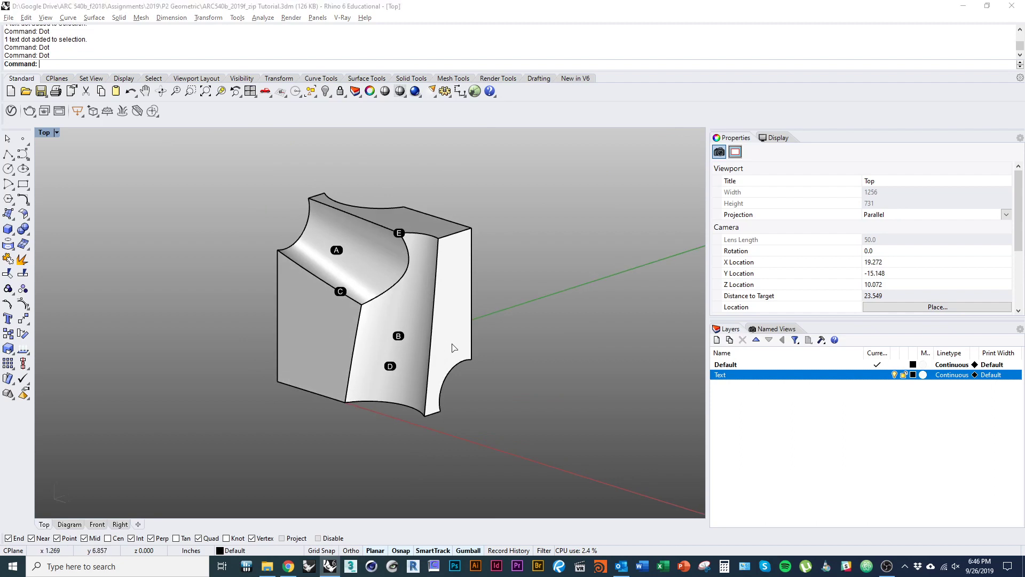
{"action": "key", "text": "Return"}
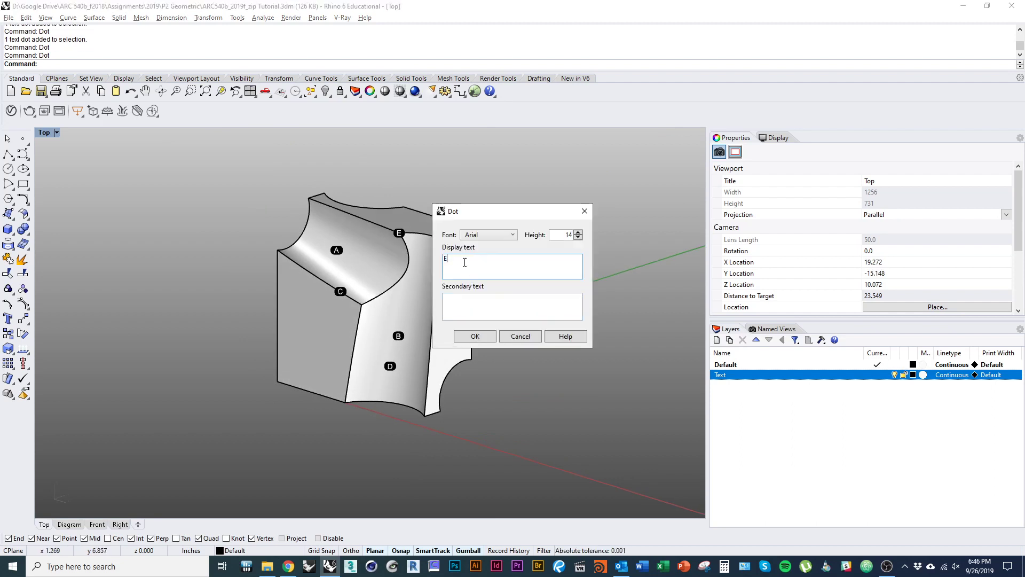
{"action": "left_click", "coordinate": [477, 337]}
{"action": "left_click", "coordinate": [432, 325]}
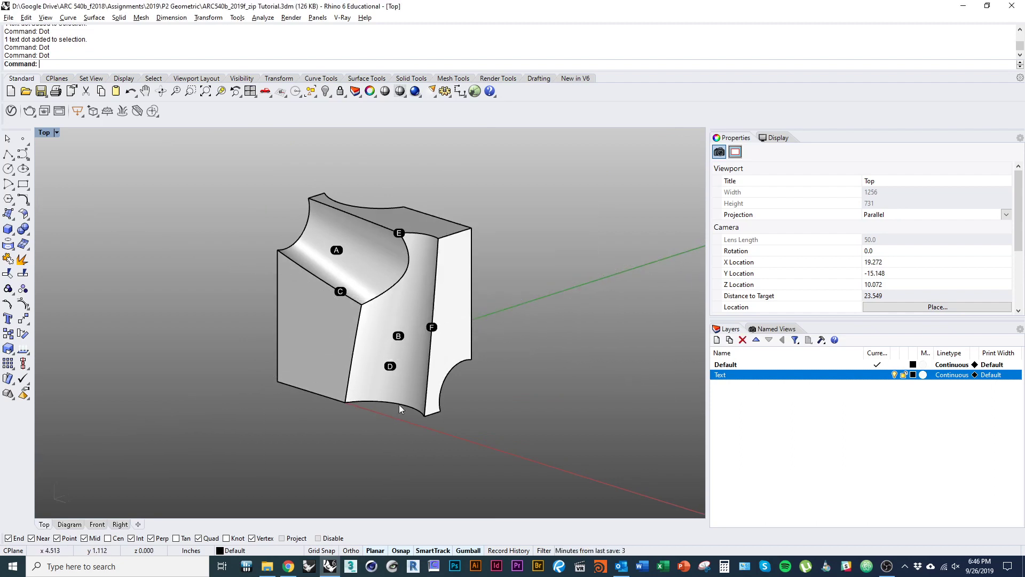
- Place a text dot labelled G at the middle of the rear edge of the block's underside
{"action": "right_click_drag", "start_coordinate": [415, 451], "coordinate": [435, 401]}
{"action": "key", "text": "Return"}
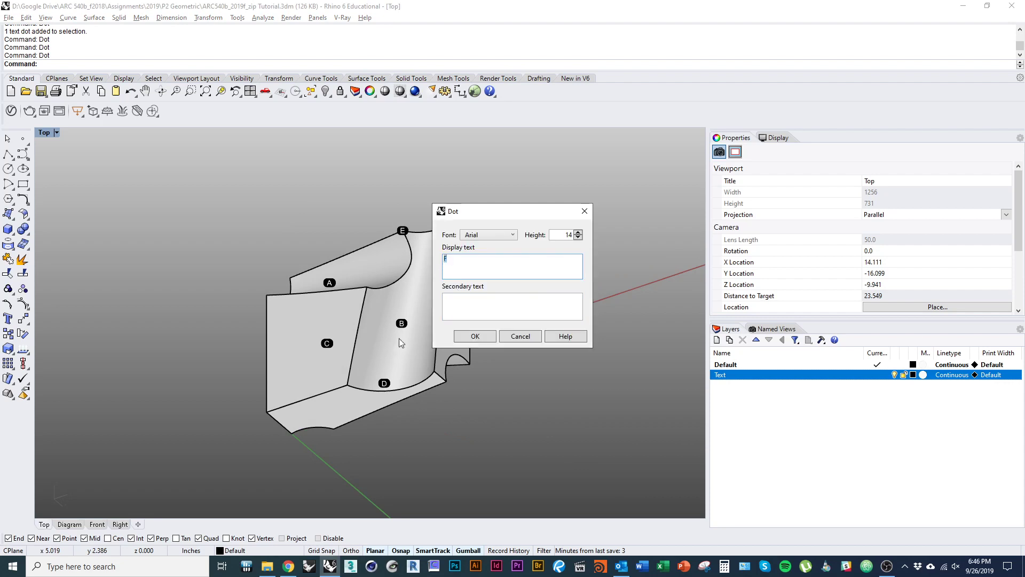
{"action": "left_click", "coordinate": [460, 336]}
{"action": "left_click", "coordinate": [375, 417]}
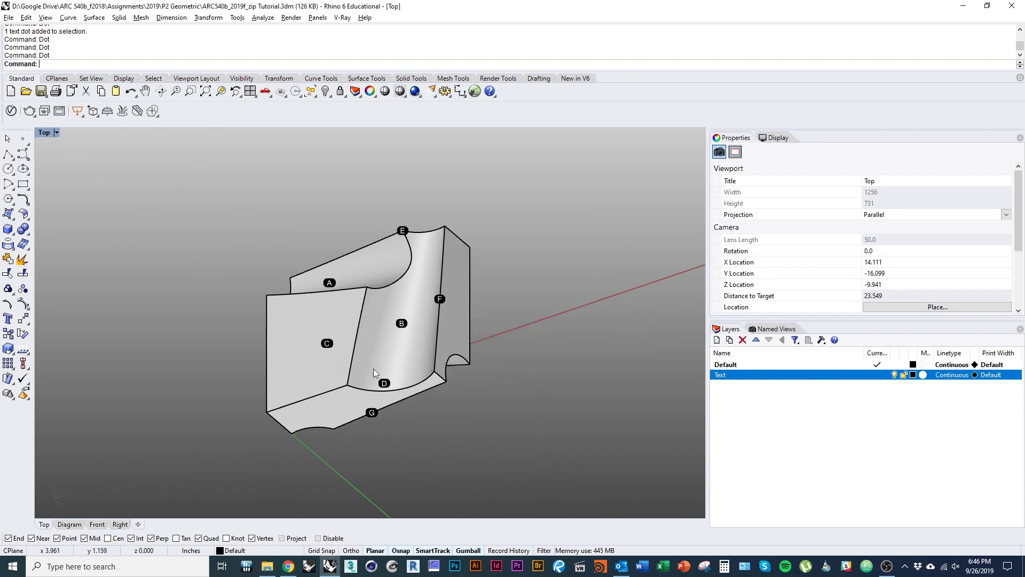
- Place a text dot labelled H at the middle of the rear vertical edge of the flat end face opposite dot F
{"action": "right_click_drag", "start_coordinate": [375, 419], "coordinate": [512, 376]}
{"action": "key", "text": "Return"}
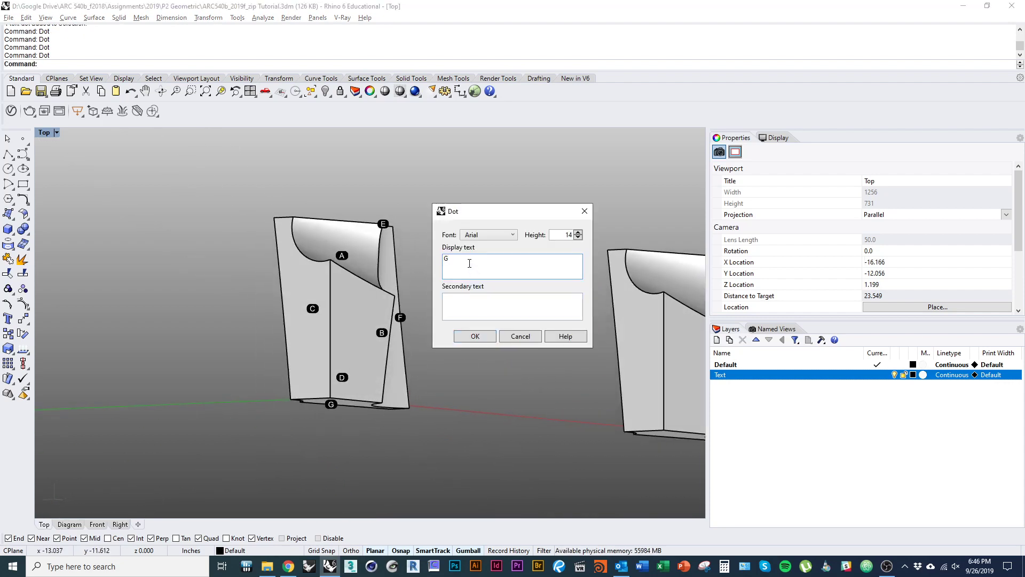
{"action": "type", "text": "H"}
{"action": "left_click", "coordinate": [475, 336]}
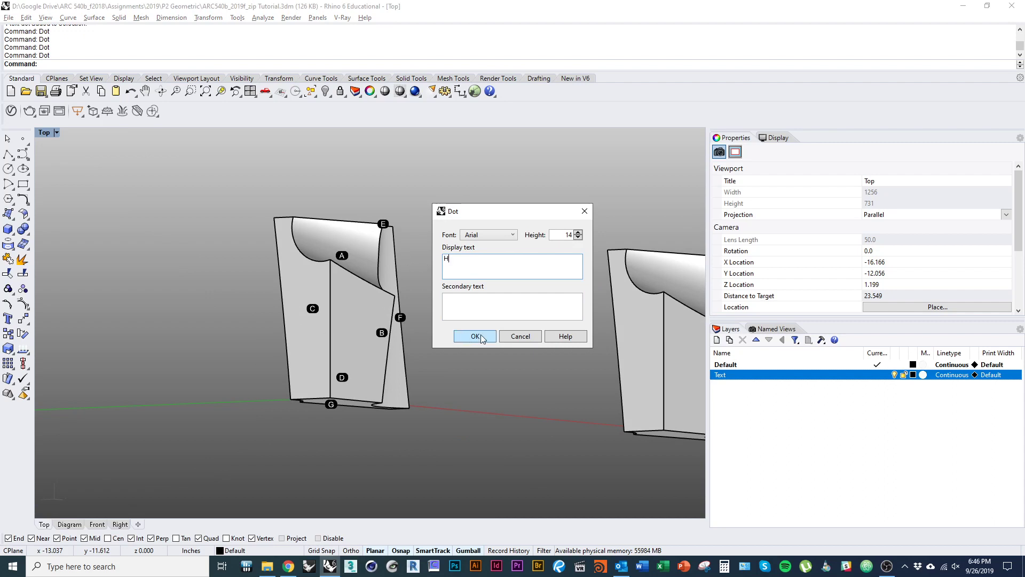
{"action": "left_click", "coordinate": [281, 307]}
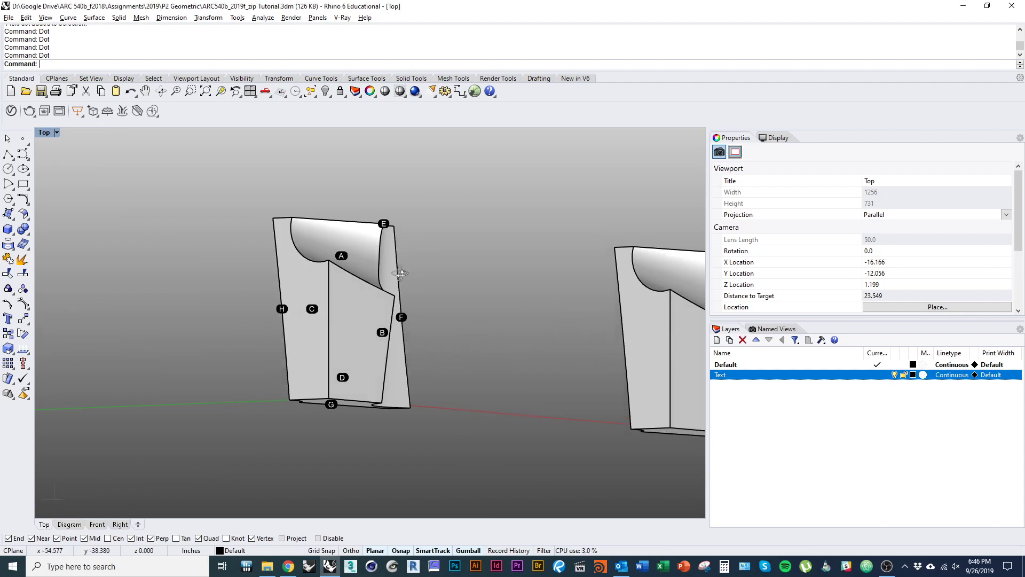
- Move dot H from the vertical edge onto the flat end face
{"action": "right_click_drag", "start_coordinate": [281, 307], "coordinate": [295, 346]}
{"action": "left_click", "coordinate": [264, 341]}
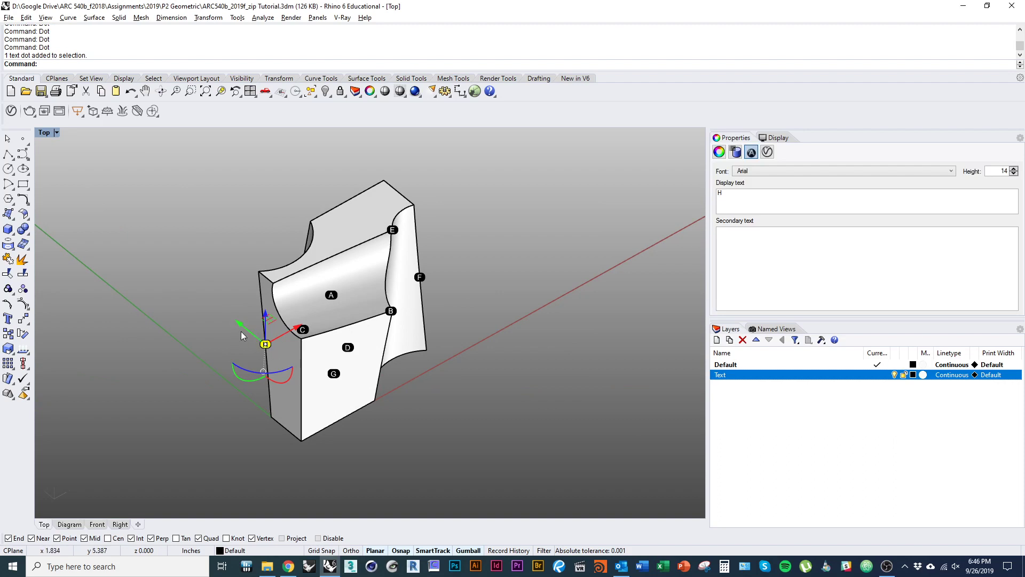
{"action": "left_click_drag", "start_coordinate": [242, 331], "coordinate": [261, 340]}
- Move dot E from the edge onto the block's flat top face
{"action": "left_click", "coordinate": [394, 229]}
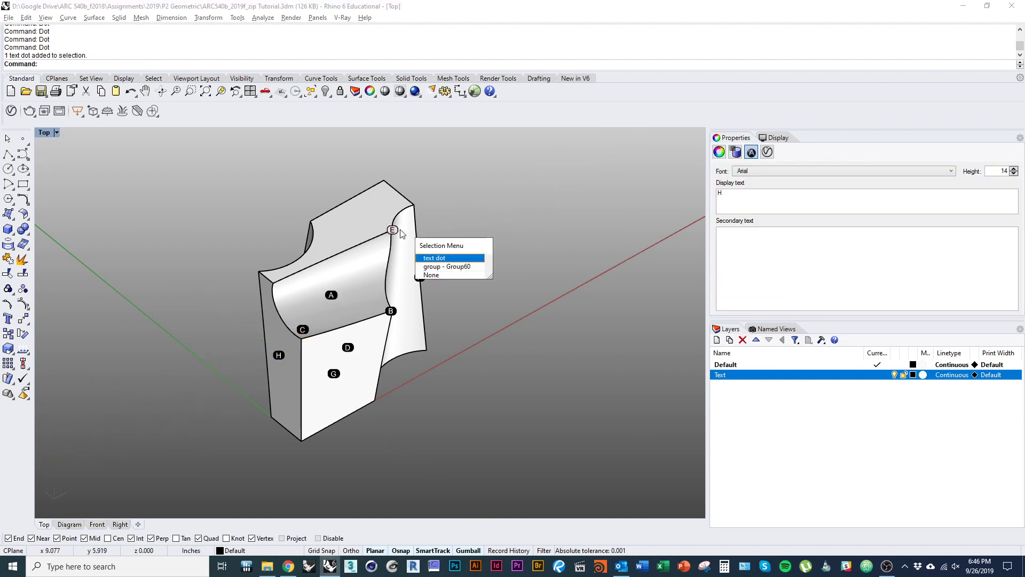
{"action": "left_click", "coordinate": [394, 229]}
{"action": "left_click_drag", "start_coordinate": [377, 225], "coordinate": [330, 207]}
- Move dot F from the vertical edge onto the flat side face
{"action": "right_click_drag", "start_coordinate": [369, 256], "coordinate": [281, 279]}
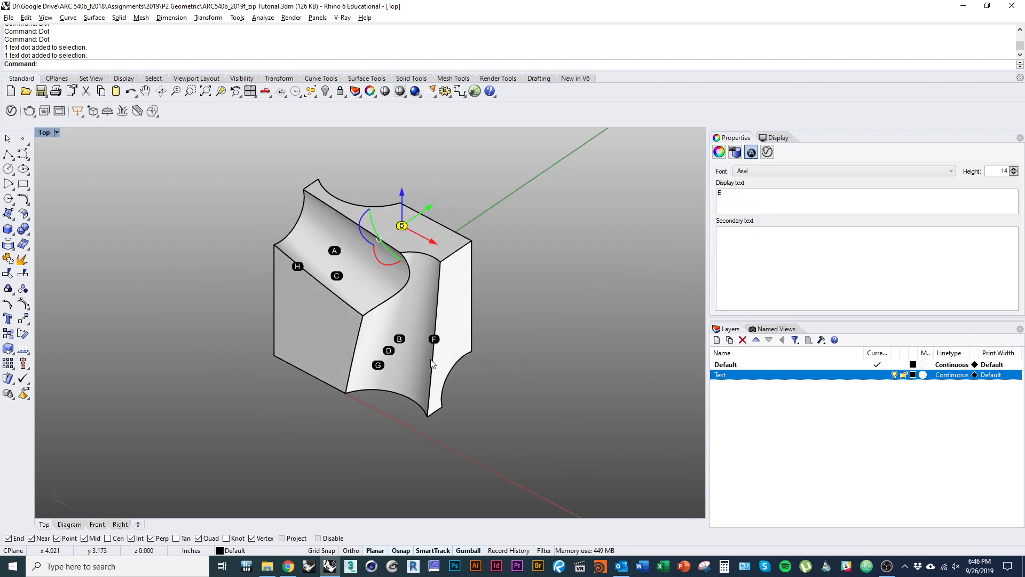
{"action": "left_click", "coordinate": [437, 340]}
{"action": "left_click", "coordinate": [456, 344]}
{"action": "left_click_drag", "start_coordinate": [450, 331], "coordinate": [470, 317]}
- Move dot G from the rear edge inward onto the block's underside
{"action": "right_click_drag", "start_coordinate": [409, 403], "coordinate": [386, 395]}
{"action": "left_click", "coordinate": [373, 406]}
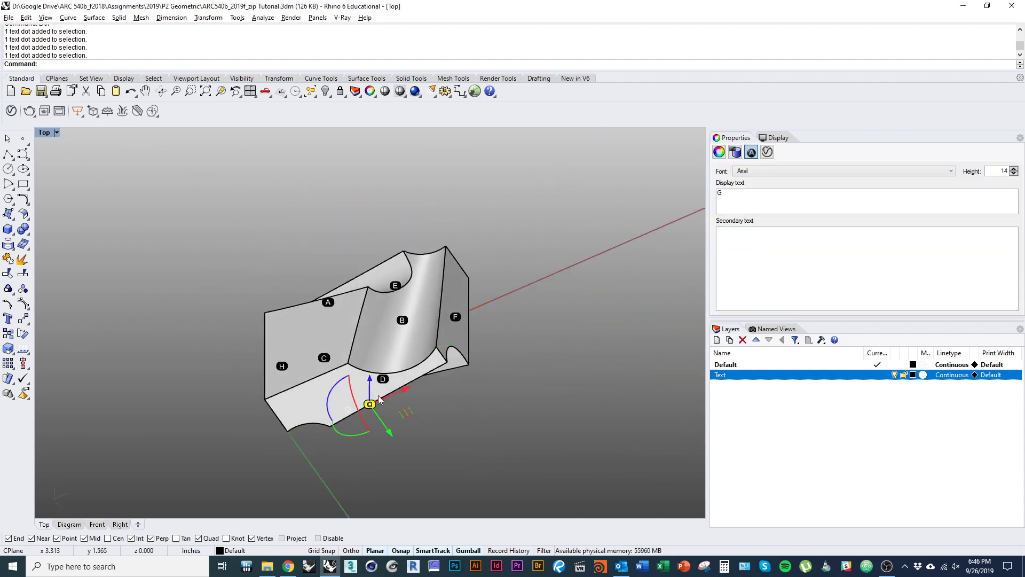
{"action": "left_click_drag", "start_coordinate": [376, 407], "coordinate": [371, 383]}
{"action": "left_click", "coordinate": [398, 436]}
- Place a text dot labelled I at the middle of the flat front face's bottom edge
{"action": "right_click_drag", "start_coordinate": [376, 289], "coordinate": [409, 386]}
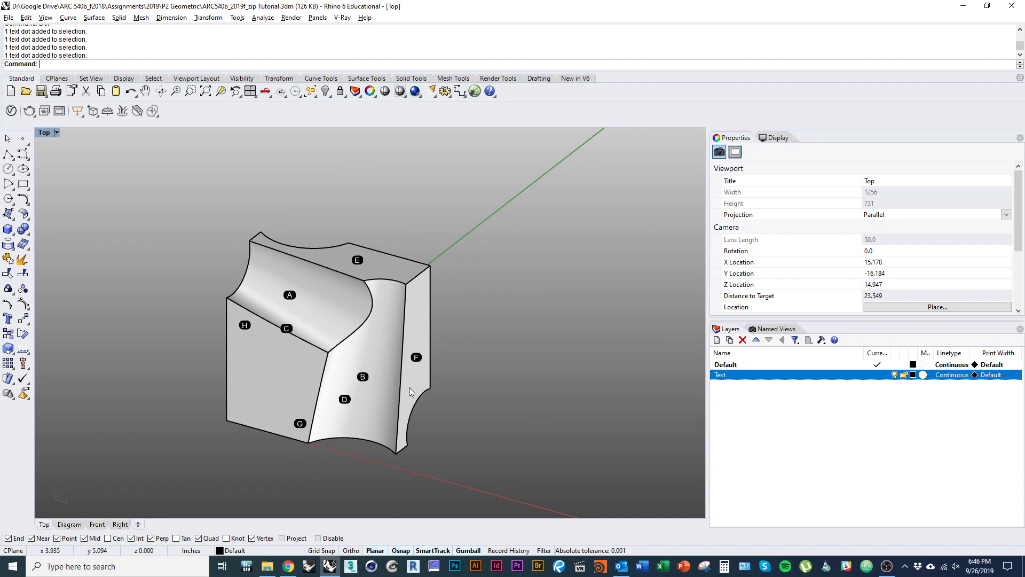
{"action": "right_click", "coordinate": [472, 391]}
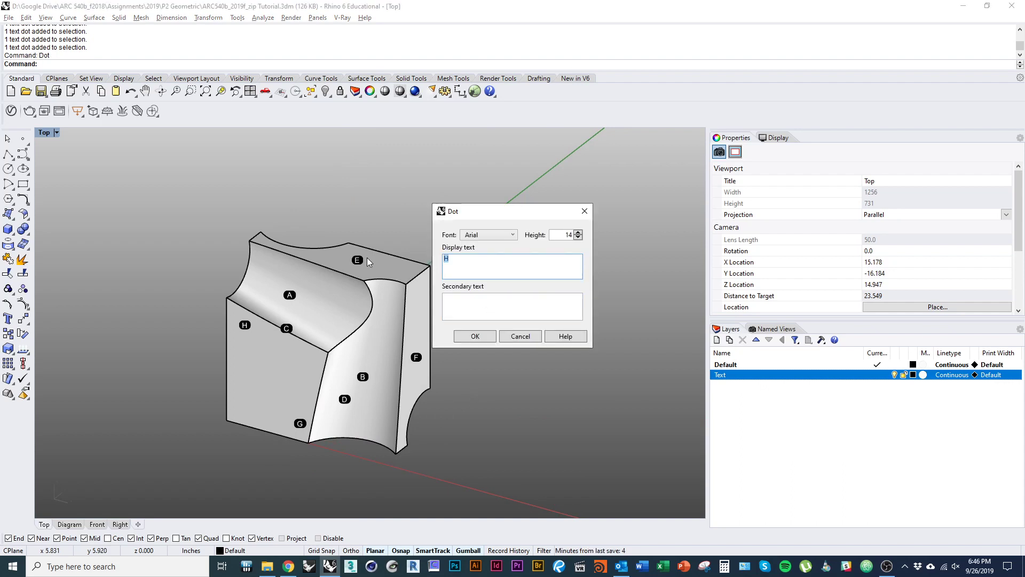
{"action": "key", "text": "BackSpace"}
{"action": "left_click", "coordinate": [478, 339]}
{"action": "right_click_drag", "start_coordinate": [271, 409], "coordinate": [314, 396]}
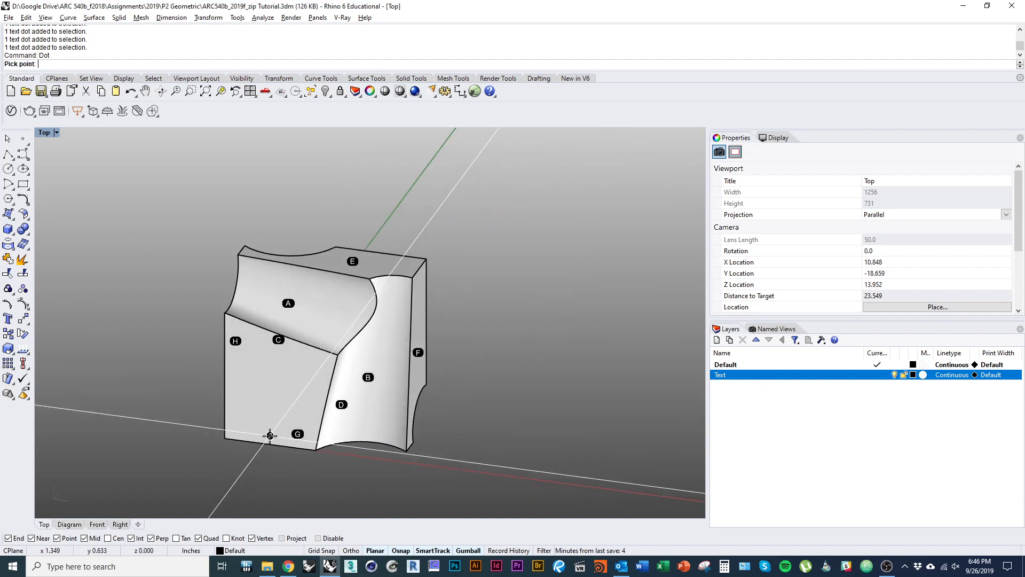
{"action": "left_click", "coordinate": [270, 443]}
- Move dot I up from the bottom edge onto the flat front face
{"action": "left_click", "coordinate": [271, 444]}
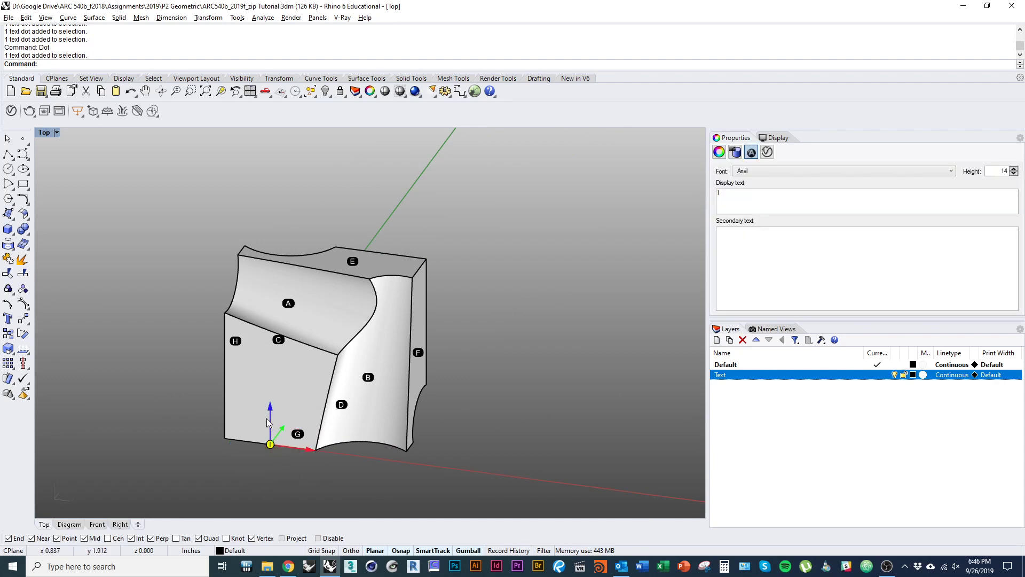
{"action": "left_click_drag", "start_coordinate": [270, 414], "coordinate": [271, 362]}
{"action": "right_click_drag", "start_coordinate": [360, 397], "coordinate": [244, 404]}
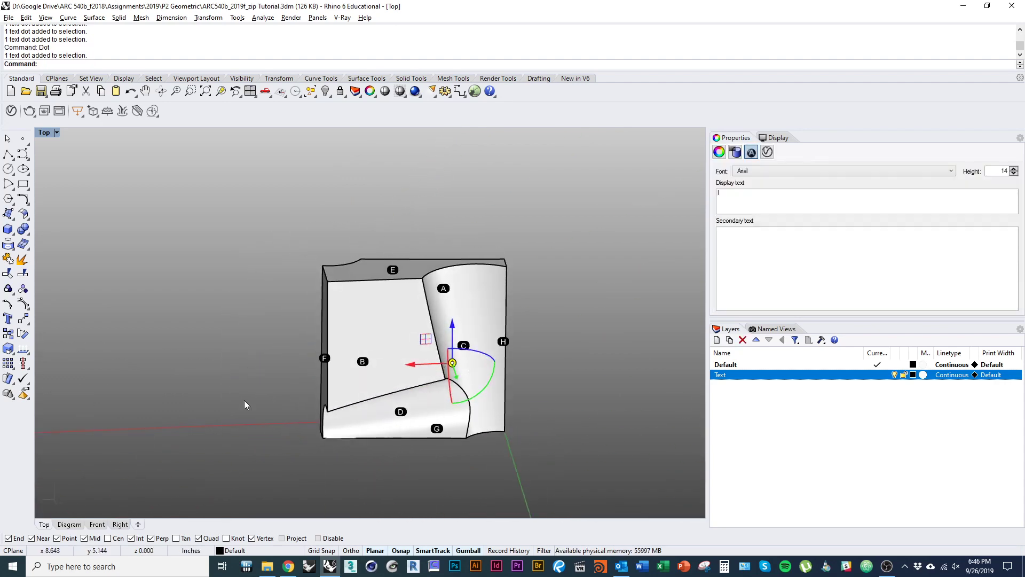
{"action": "left_click", "coordinate": [245, 319]}
- Place a text dot labelled J at the middle of the bottom edge of the flat rear face
{"action": "right_click_drag", "start_coordinate": [244, 319], "coordinate": [366, 382]}
{"action": "right_click", "coordinate": [334, 321]}
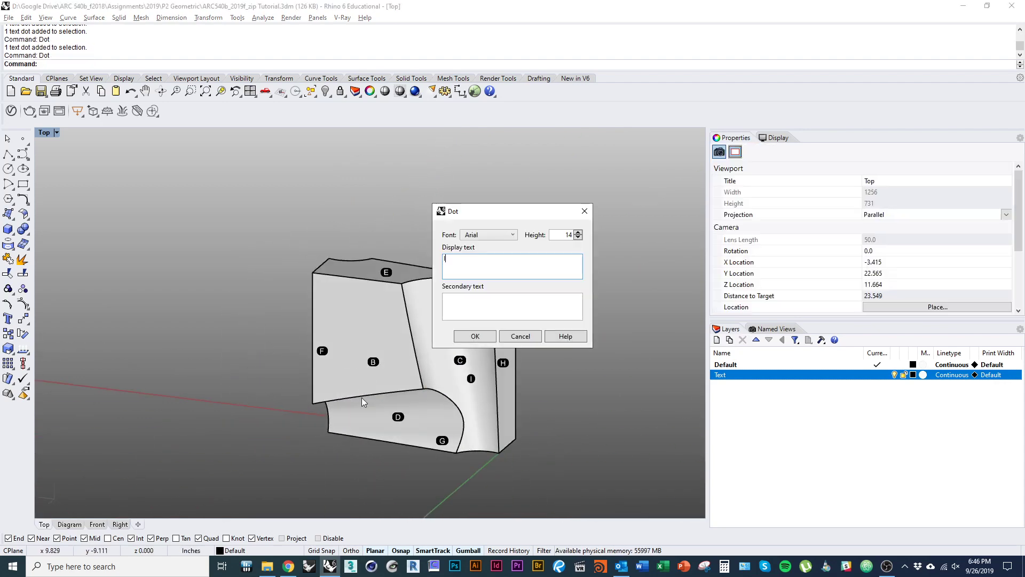
{"action": "type", "text": "J"}
{"action": "key", "text": "Return"}
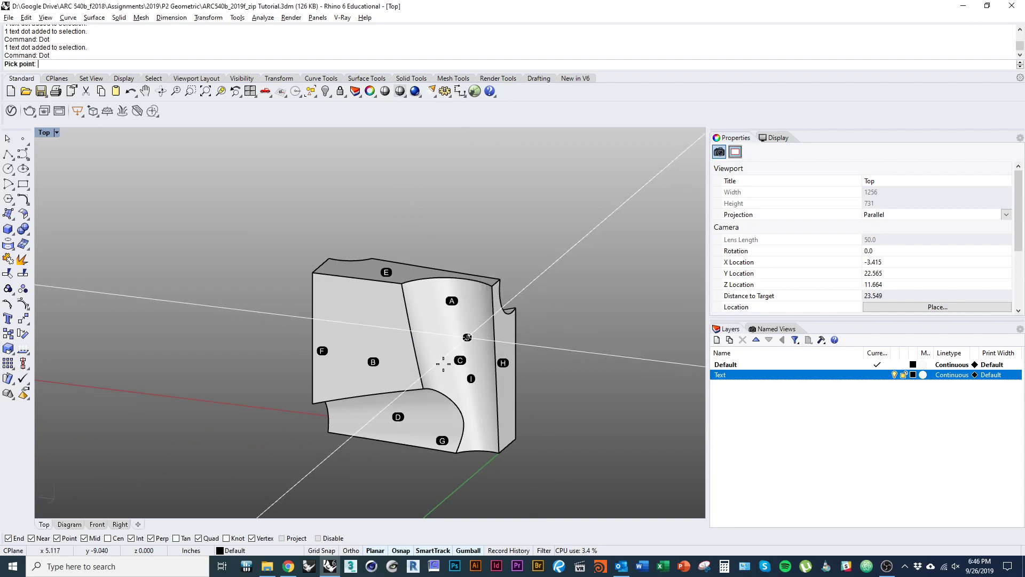
{"action": "left_click", "coordinate": [366, 394]}
- Move dot J up and slightly sideways onto the middle of the flat rear face
{"action": "left_click", "coordinate": [367, 399]}
{"action": "left_click", "coordinate": [401, 429]}
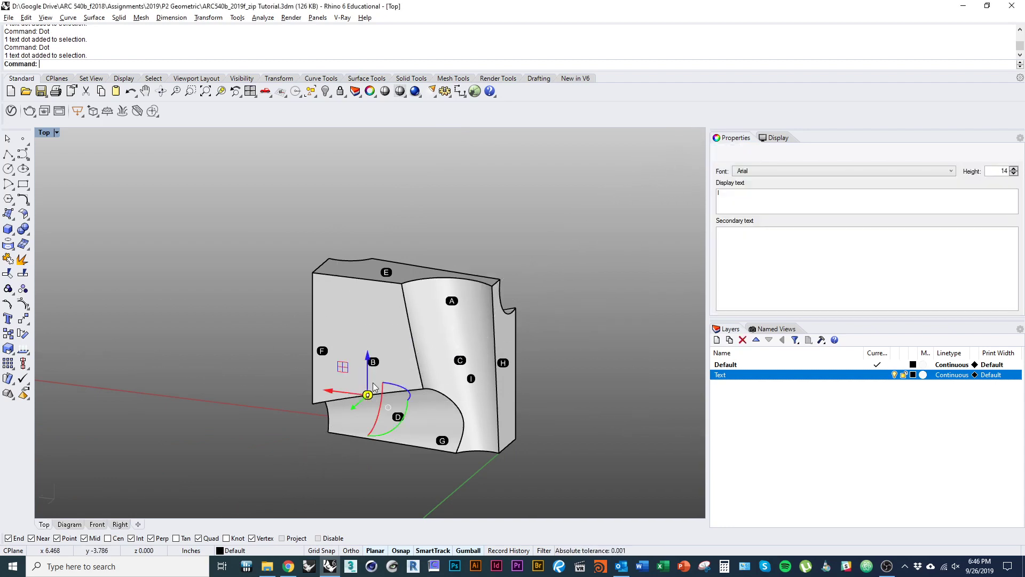
{"action": "left_click_drag", "start_coordinate": [367, 371], "coordinate": [367, 316]}
{"action": "left_click", "coordinate": [229, 338]}
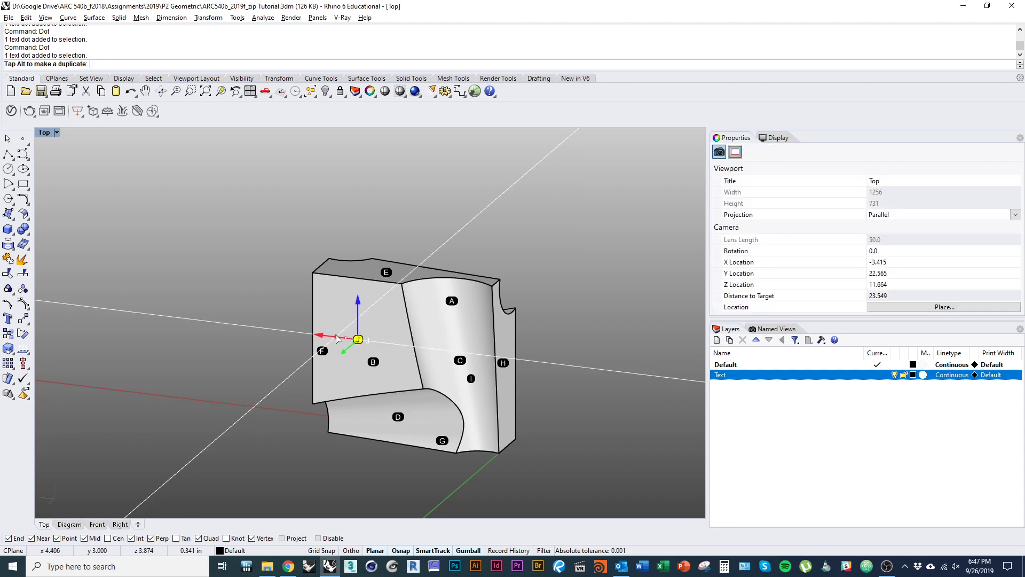
{"action": "right_click_drag", "start_coordinate": [228, 338], "coordinate": [399, 408]}
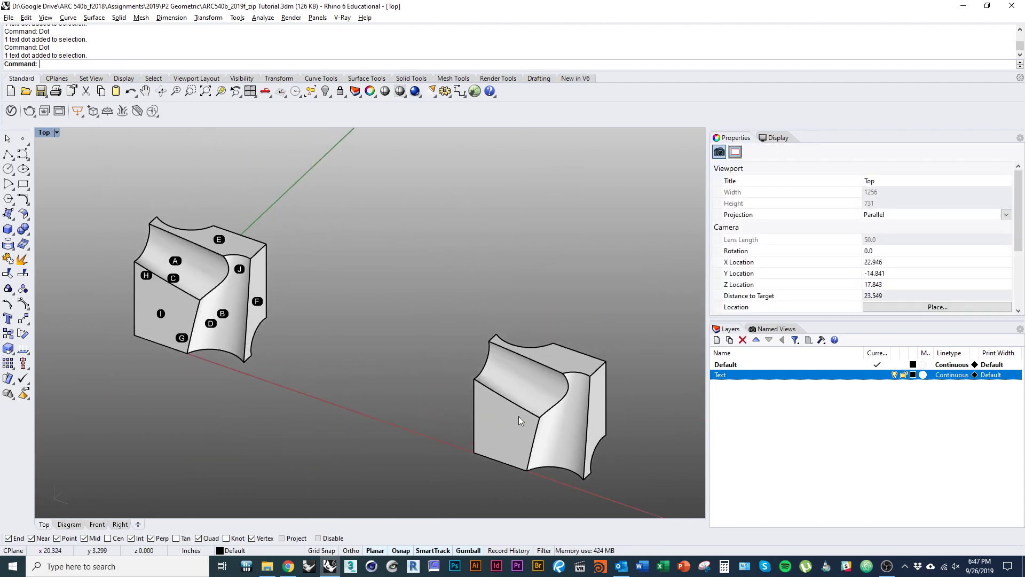
{"action": "right_click_drag", "start_coordinate": [529, 371], "coordinate": [475, 345]}
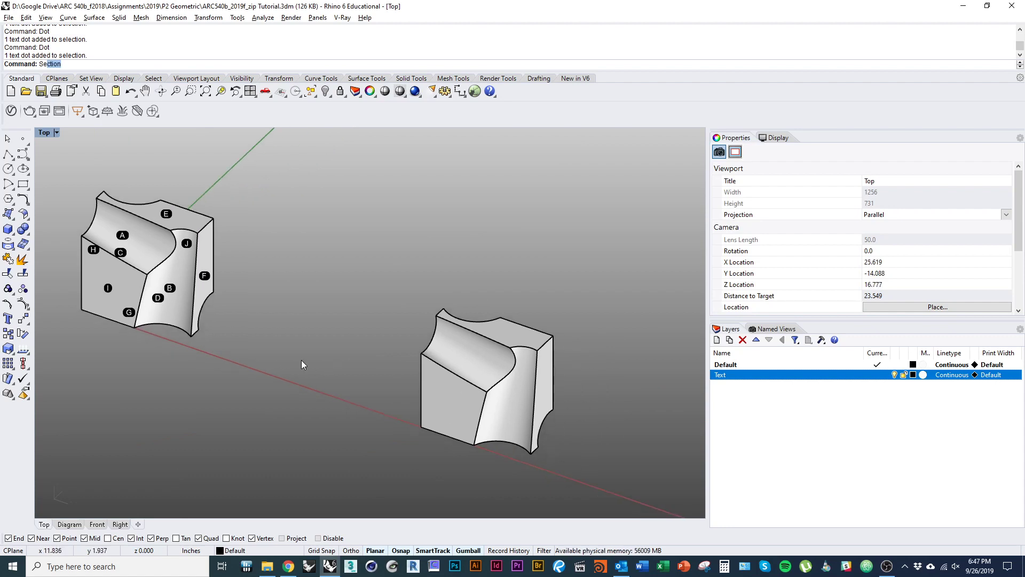
- Select all the text dots and copy them from the labelled block's lower front corner to the matching corner of the second block
{"action": "type", "text": "SelDot"}
{"action": "key", "text": "Return"}
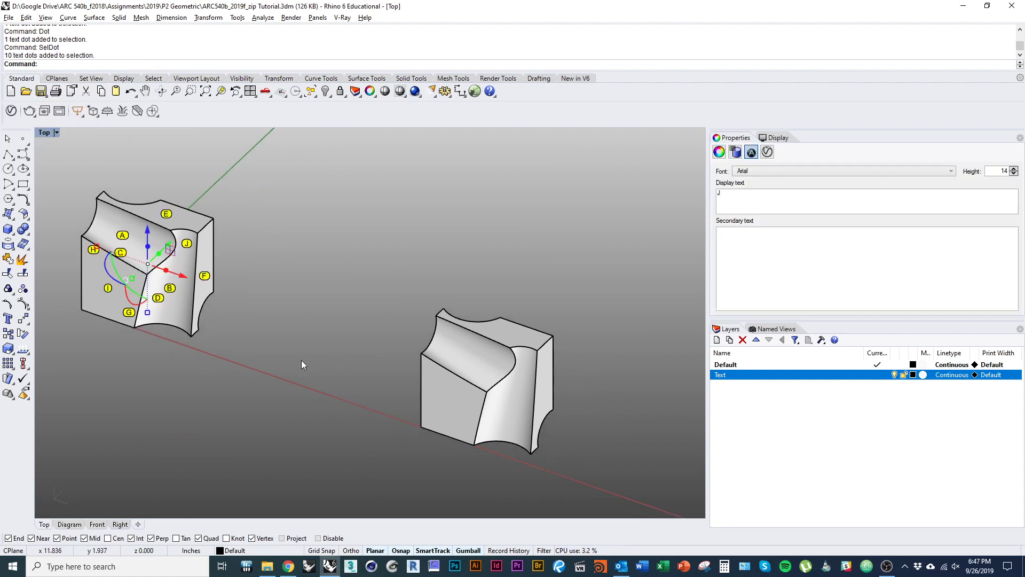
{"action": "key", "text": "c"}
{"action": "key", "text": "Return"}
{"action": "left_click", "coordinate": [191, 336]}
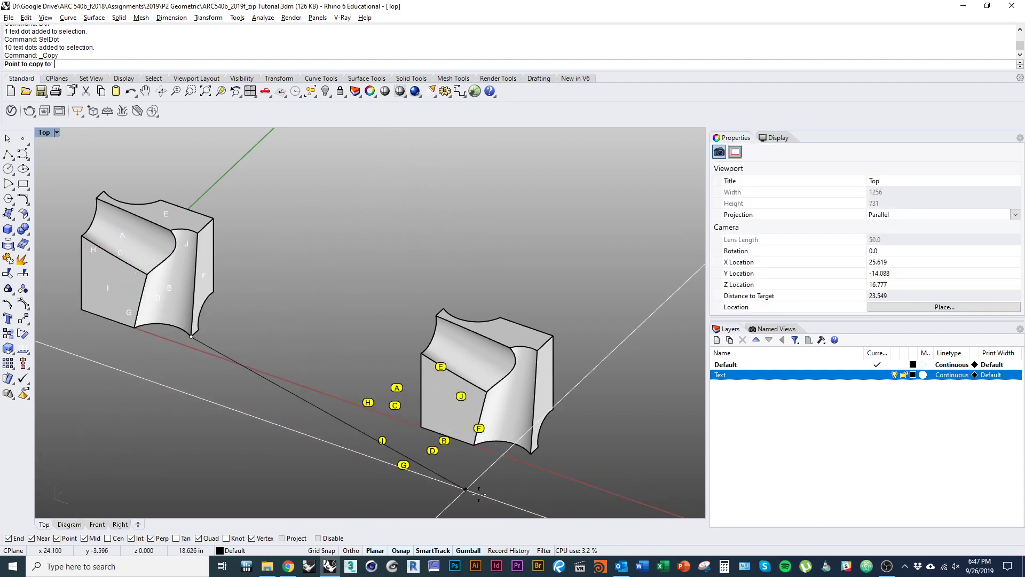
{"action": "left_click", "coordinate": [533, 457]}
{"action": "key", "text": "Return"}
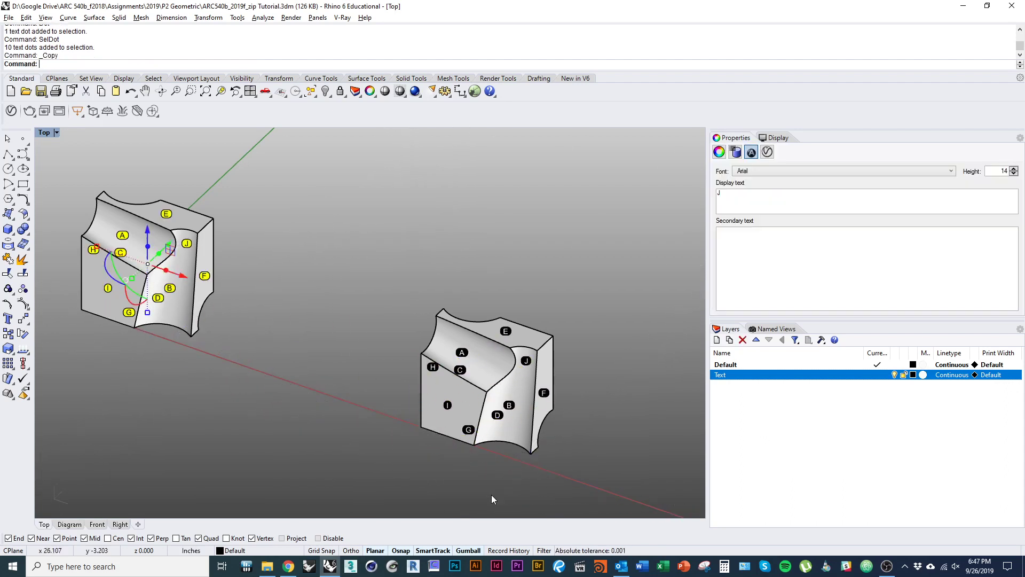
{"action": "left_click", "coordinate": [491, 499]}
- Explode the second block's closed polysurface into separate surfaces
{"action": "right_click_drag", "start_coordinate": [492, 499], "coordinate": [364, 443]}
{"action": "left_click", "coordinate": [327, 336]}
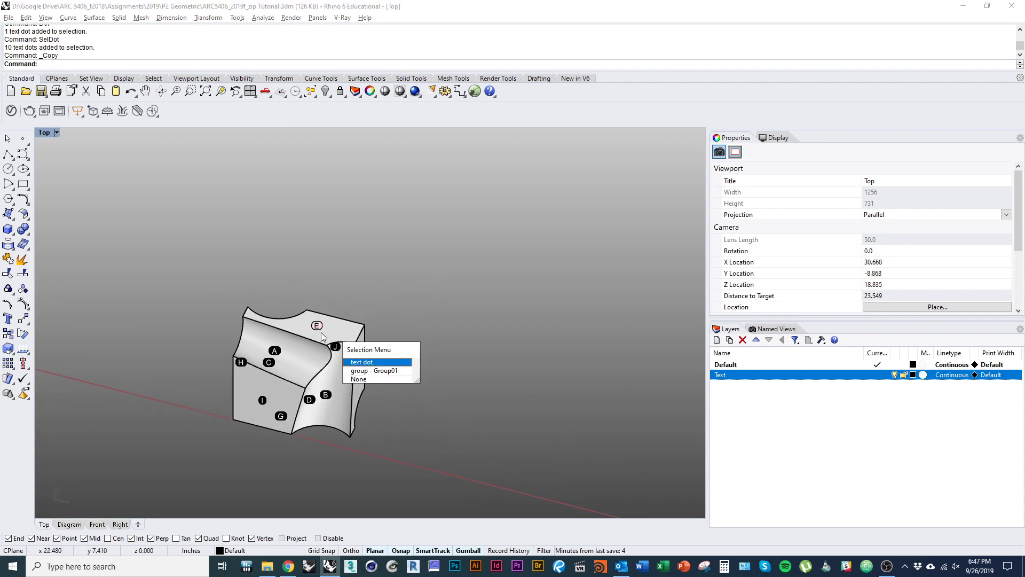
{"action": "left_click", "coordinate": [355, 364]}
{"action": "scroll", "coordinate": [321, 328], "scroll_direction": "up", "scroll_amount": 5}
{"action": "scroll", "coordinate": [309, 329], "scroll_direction": "down", "scroll_amount": 2}
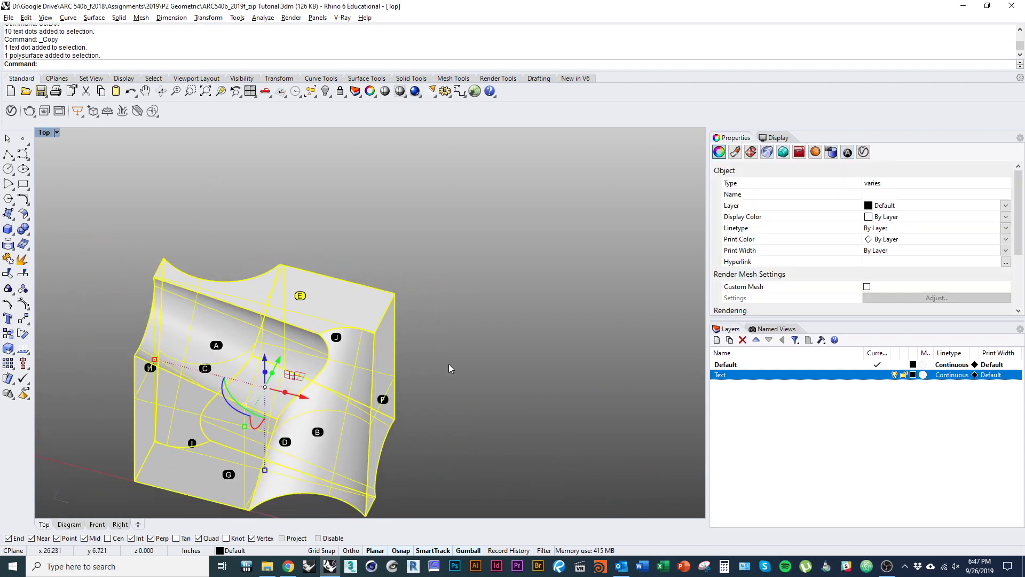
{"action": "left_click", "coordinate": [432, 446]}
{"action": "left_click", "coordinate": [392, 461]}
{"action": "scroll", "coordinate": [332, 382], "scroll_direction": "down", "scroll_amount": 2}
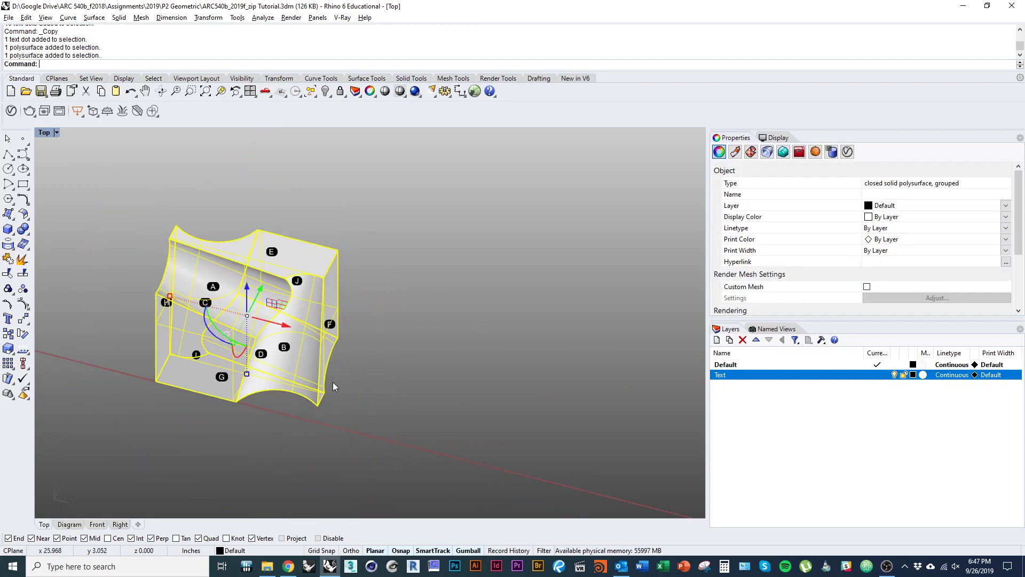
{"action": "type", "text": "xplode"}
{"action": "key", "text": "Return"}
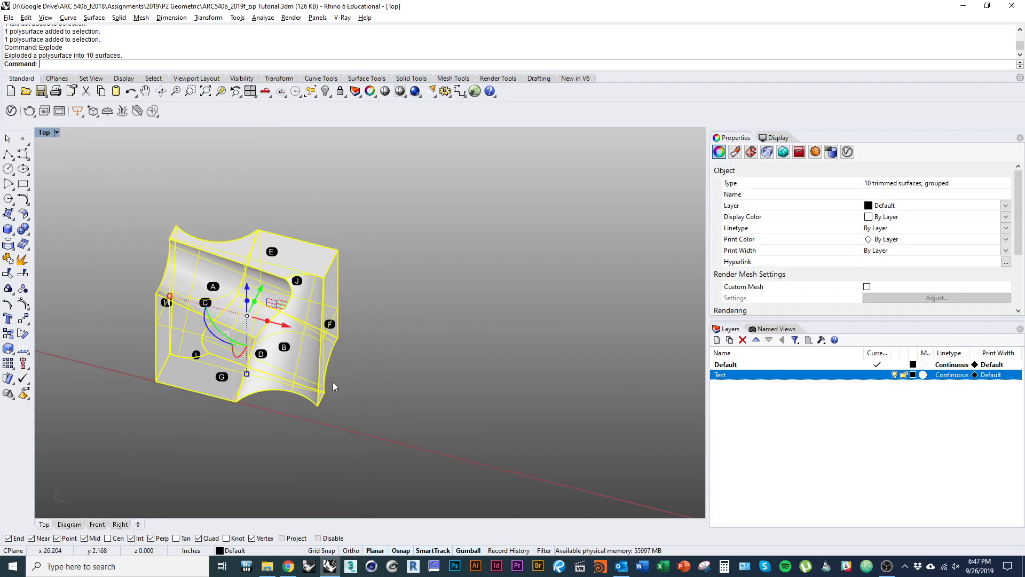
- Ungroup the exploded surfaces of the second block so each face can be selected individually
{"action": "right_click_drag", "start_coordinate": [332, 382], "coordinate": [363, 399]}
{"action": "key", "text": "Escape"}
{"action": "scroll", "coordinate": [292, 272], "scroll_direction": "up", "scroll_amount": 3}
{"action": "left_click", "coordinate": [314, 284]}
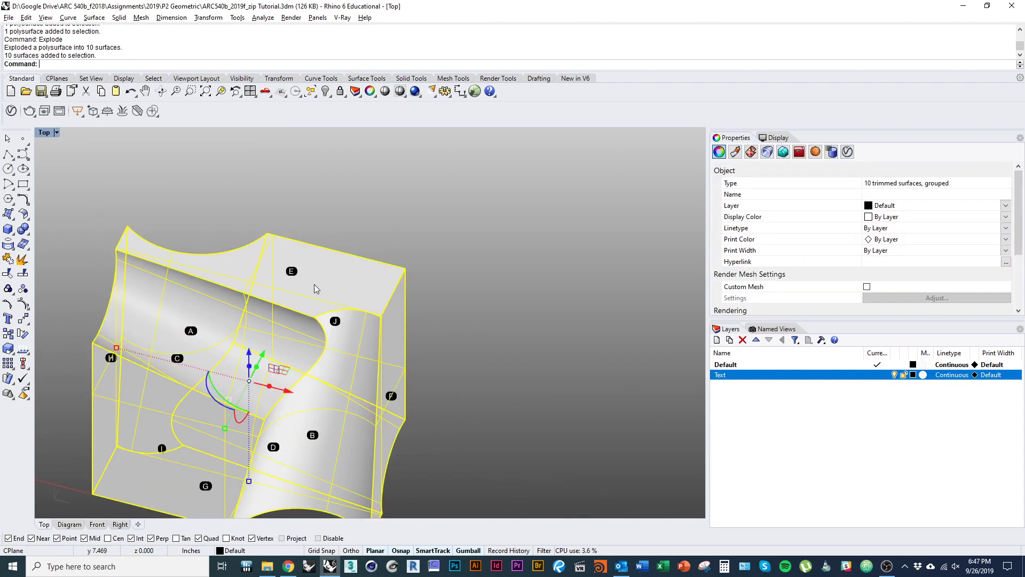
{"action": "left_click", "coordinate": [291, 271], "text": "shift"}
{"action": "key", "text": "Escape"}
{"action": "left_click", "coordinate": [284, 318]}
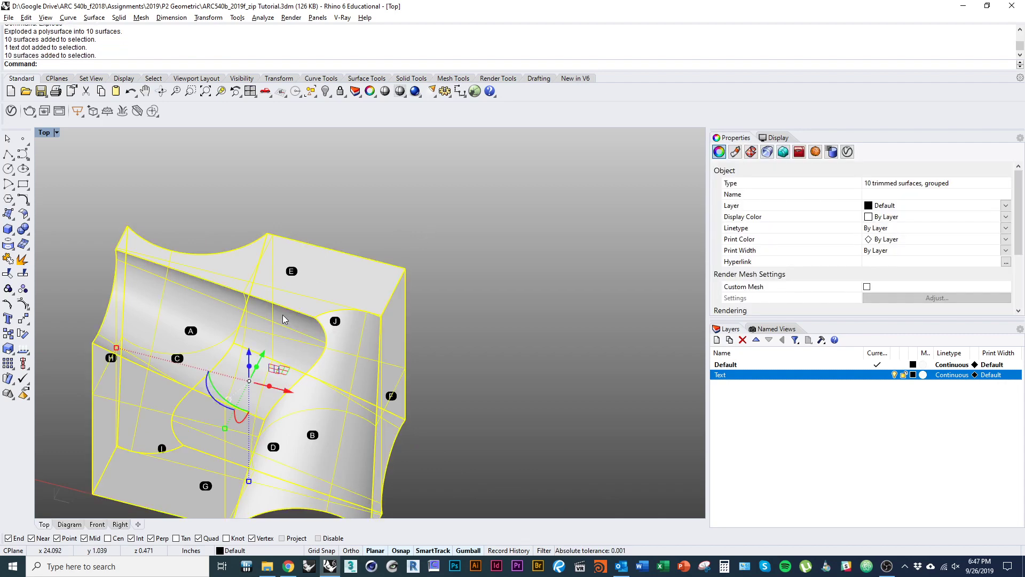
{"action": "key", "text": "Return"}
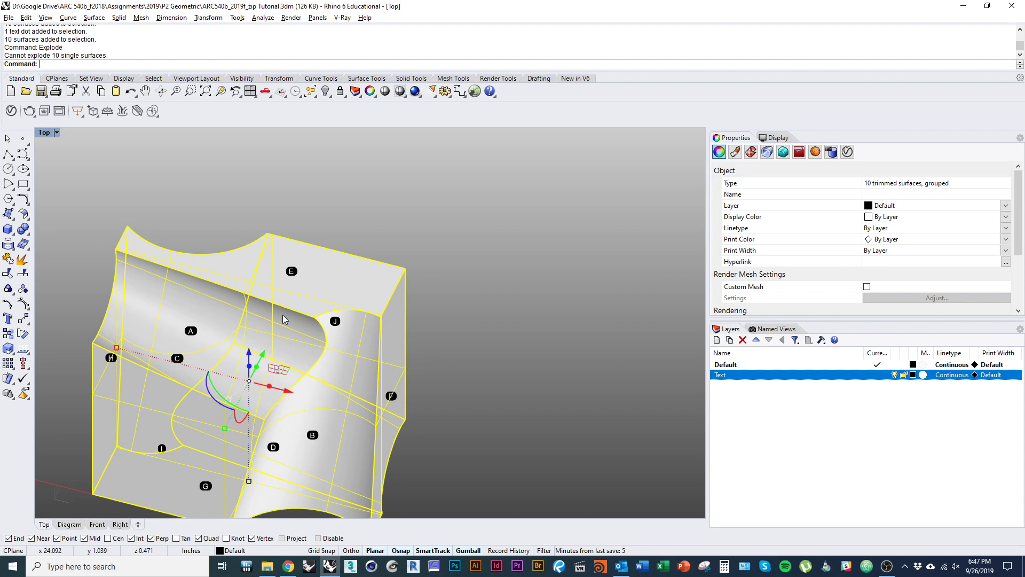
{"action": "type", "text": "Ungroup"}
{"action": "key", "text": "Return"}
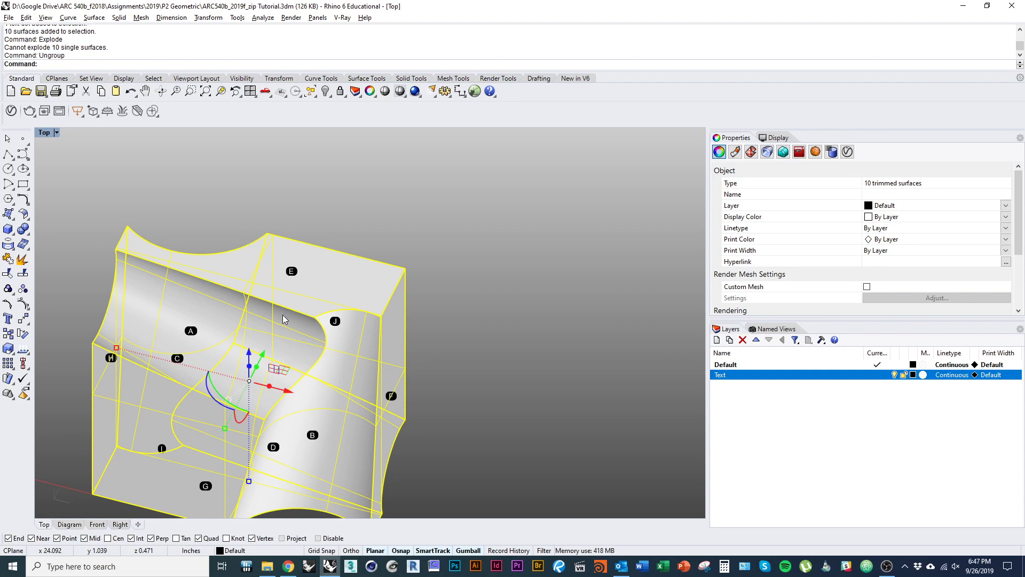
- Select the second block's top face together with dot E and move both straight up, clear of the block
{"action": "left_click", "coordinate": [342, 202]}
{"action": "left_click", "coordinate": [308, 287]}
{"action": "left_click", "coordinate": [294, 276], "text": "shift"}
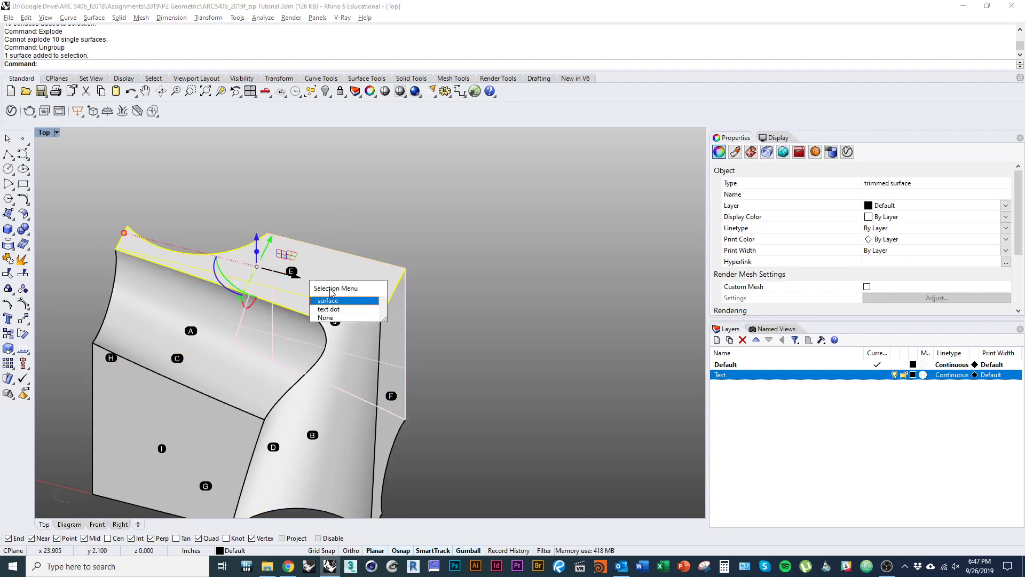
{"action": "left_click", "coordinate": [328, 293]}
{"action": "scroll", "coordinate": [256, 271], "scroll_direction": "down", "scroll_amount": 3}
{"action": "left_click_drag", "start_coordinate": [256, 251], "coordinate": [255, 195]}
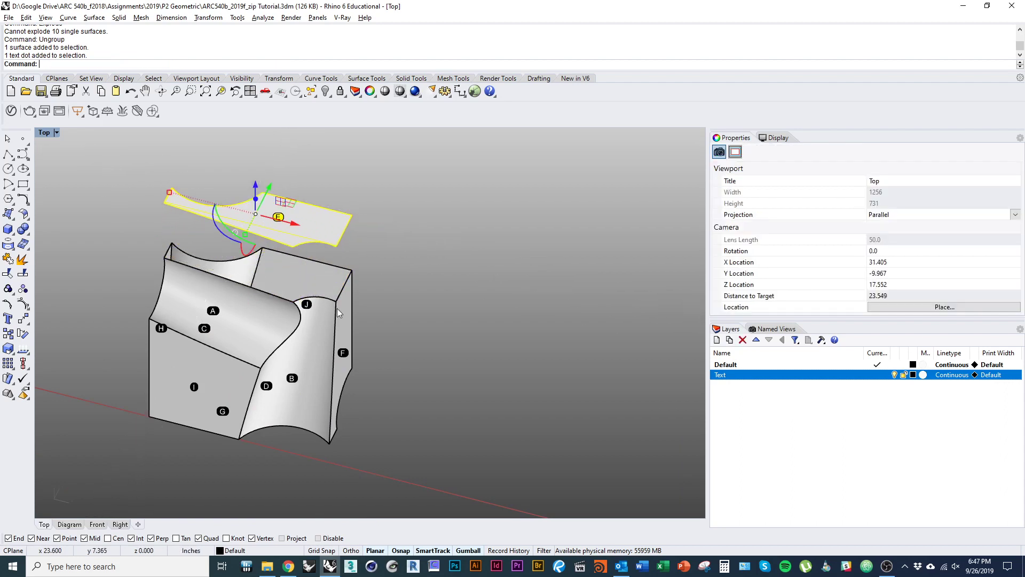
- Select the flat side face together with dot F and move both outward along the X axis, away from the block
{"action": "scroll", "coordinate": [290, 283], "scroll_direction": "up", "scroll_amount": 5}
{"action": "left_click", "coordinate": [295, 329]}
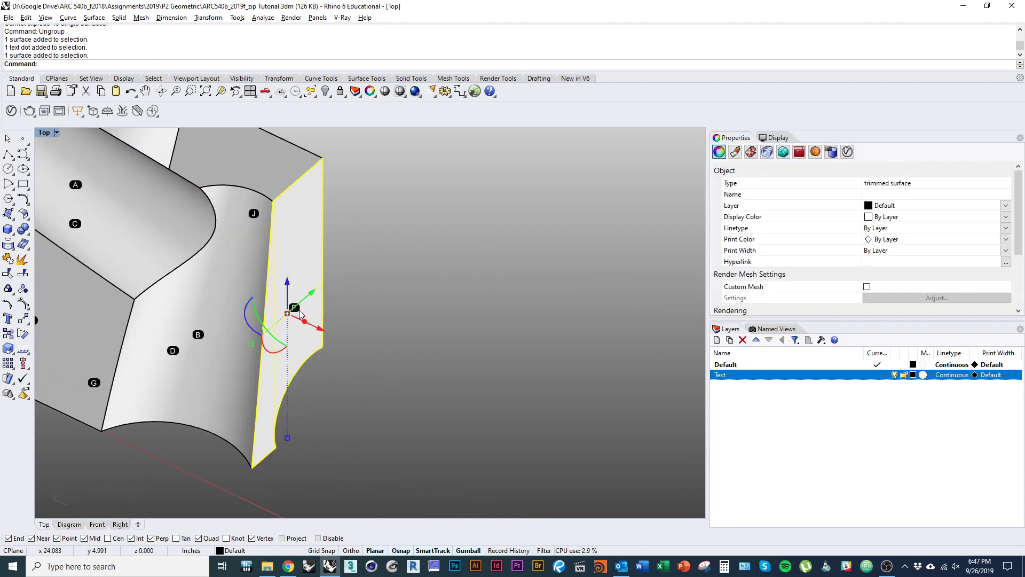
{"action": "left_click", "coordinate": [300, 314], "text": "shift"}
{"action": "left_click", "coordinate": [326, 347]}
{"action": "left_click_drag", "start_coordinate": [322, 327], "coordinate": [416, 374]}
- Select the opposite flat side face together with dot H and move both outward along the X axis, away from the block
{"action": "right_click_drag", "start_coordinate": [416, 373], "coordinate": [367, 364]}
{"action": "left_click", "coordinate": [359, 337]}
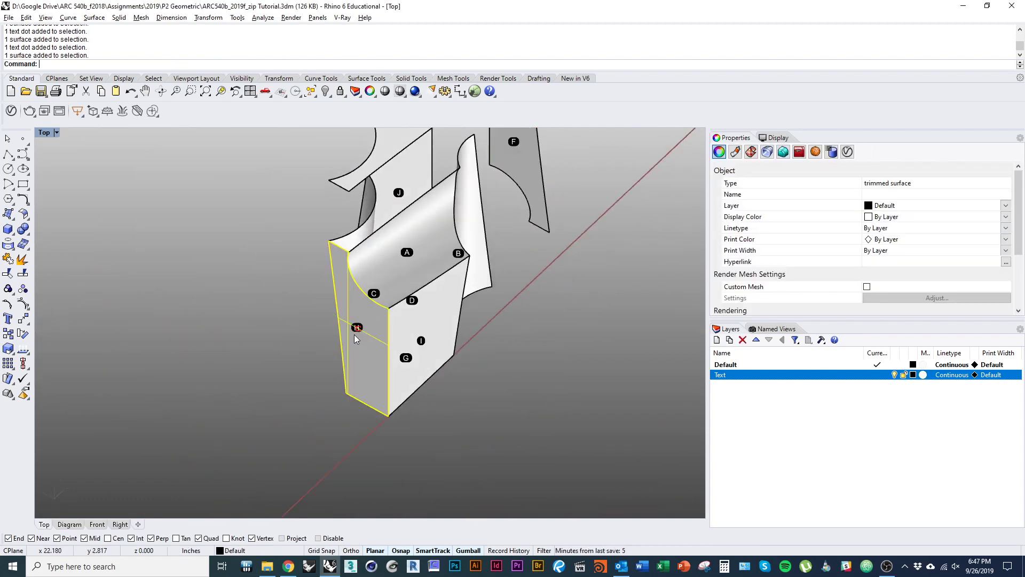
{"action": "scroll", "coordinate": [354, 334], "scroll_direction": "up", "scroll_amount": 10}
{"action": "left_click", "coordinate": [382, 289], "text": "shift"}
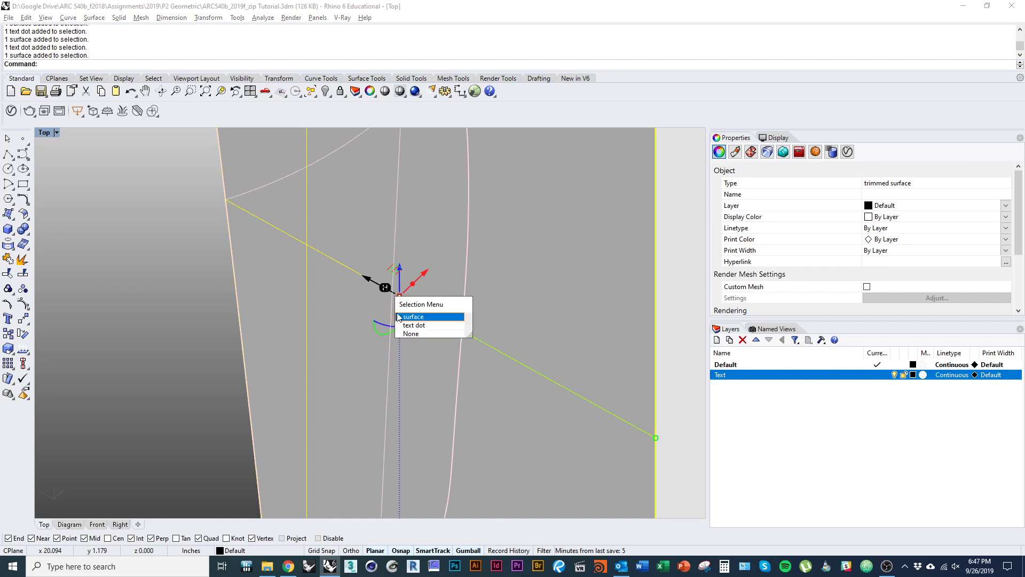
{"action": "left_click", "coordinate": [404, 325]}
{"action": "scroll", "coordinate": [292, 375], "scroll_direction": "down", "scroll_amount": 10}
{"action": "left_click_drag", "start_coordinate": [303, 267], "coordinate": [263, 307]}
{"action": "left_click", "coordinate": [446, 421]}
- Select the block's bottom face together with dot G and move both straight down, clear of the block
{"action": "right_click_drag", "start_coordinate": [446, 421], "coordinate": [423, 290]}
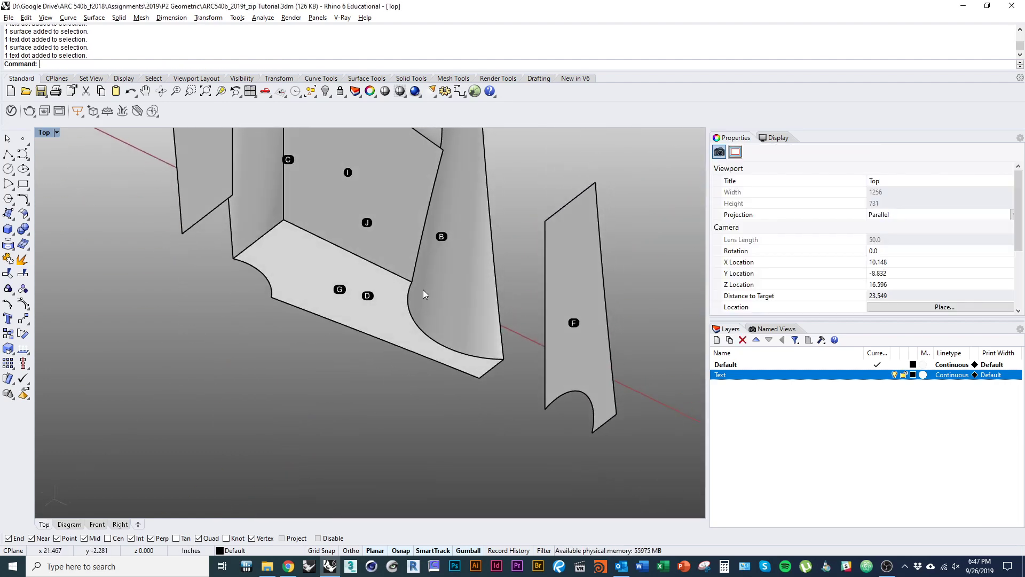
{"action": "left_click", "coordinate": [340, 289]}
{"action": "left_click", "coordinate": [380, 335]}
{"action": "left_click", "coordinate": [317, 305], "text": "shift"}
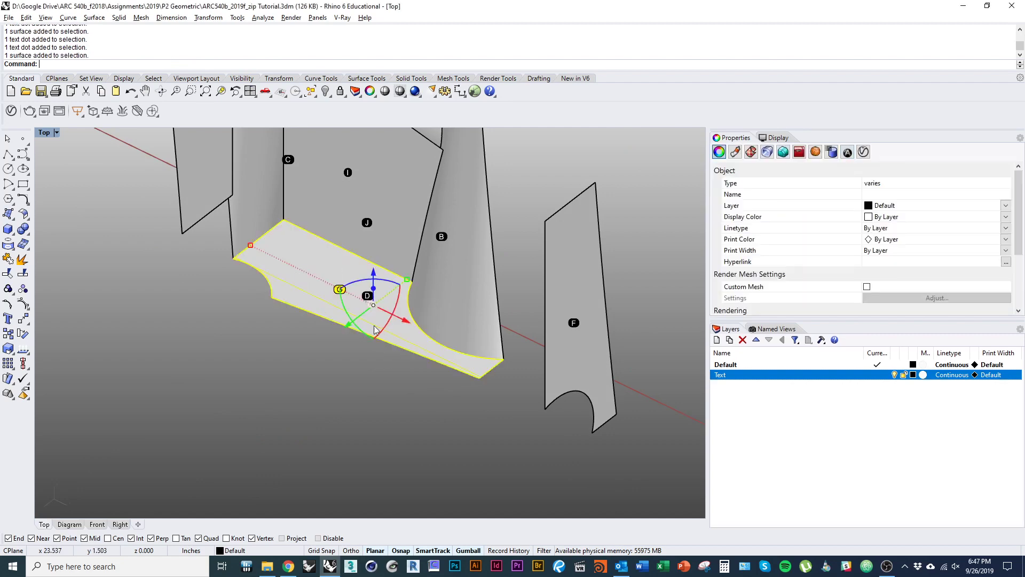
{"action": "right_click_drag", "start_coordinate": [320, 301], "coordinate": [374, 272]}
{"action": "left_click_drag", "start_coordinate": [376, 270], "coordinate": [376, 367]}
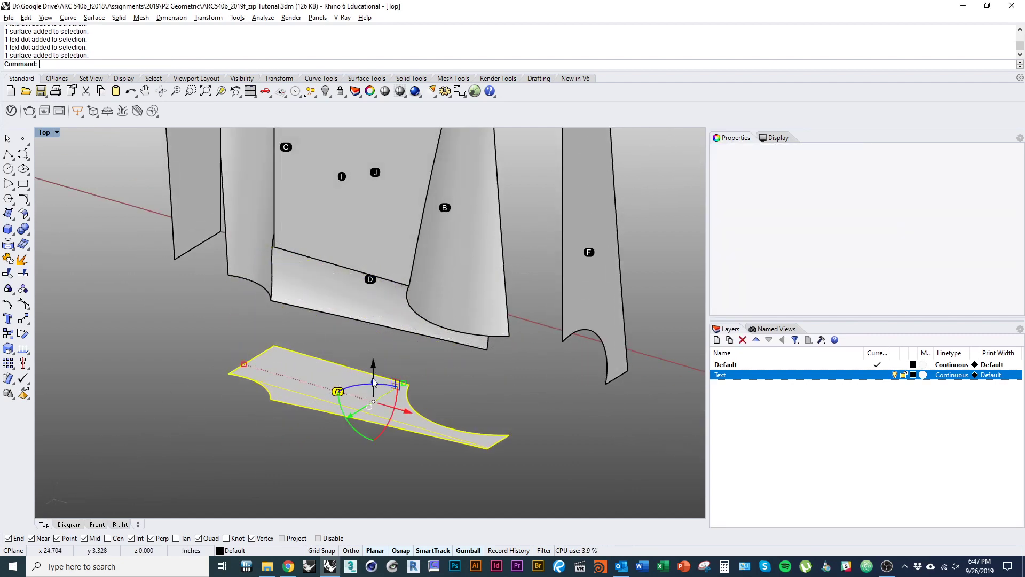
{"action": "left_click", "coordinate": [360, 473]}
{"action": "right_click_drag", "start_coordinate": [256, 299], "coordinate": [220, 416]}
{"action": "scroll", "coordinate": [221, 418], "scroll_direction": "down", "scroll_amount": 5}
{"action": "right_click_drag", "start_coordinate": [283, 358], "coordinate": [404, 375]}
{"action": "left_click", "coordinate": [280, 413]}
{"action": "left_click", "coordinate": [446, 348]}
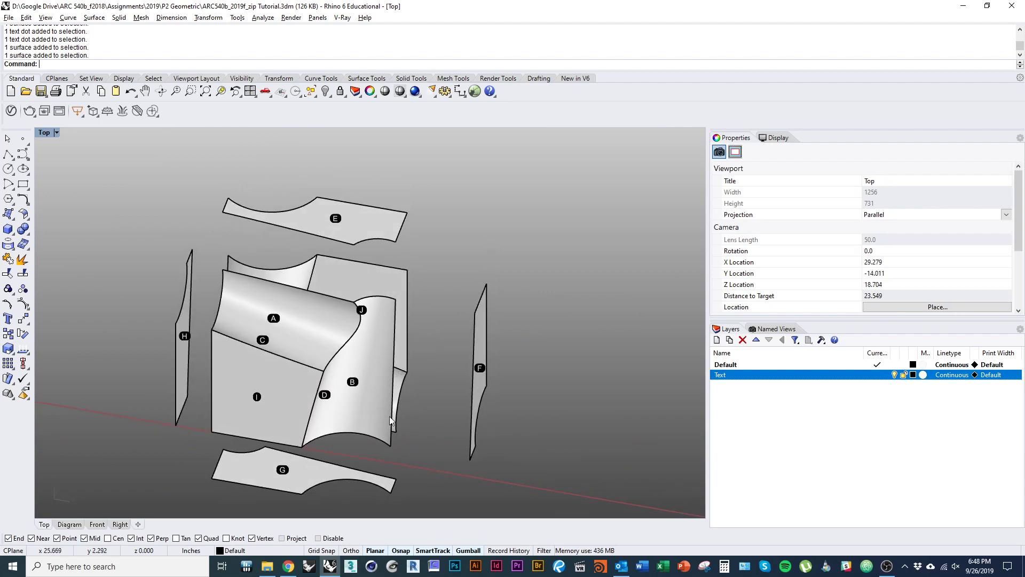
{"action": "right_click_drag", "start_coordinate": [378, 457], "coordinate": [278, 379]}
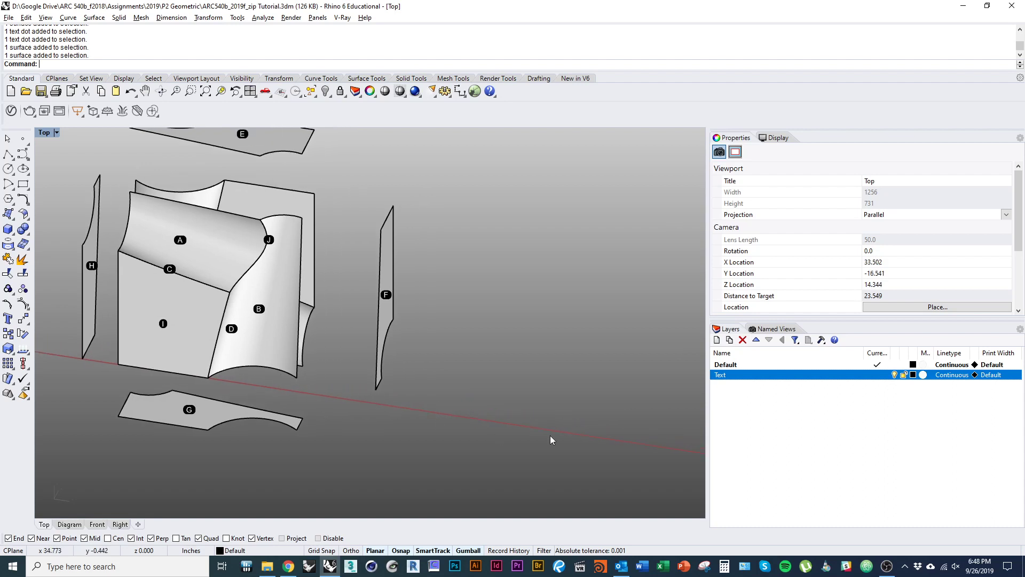
- Create a layer named Unrolled Surfaces and set its color to Green
{"action": "left_click", "coordinate": [716, 340]}
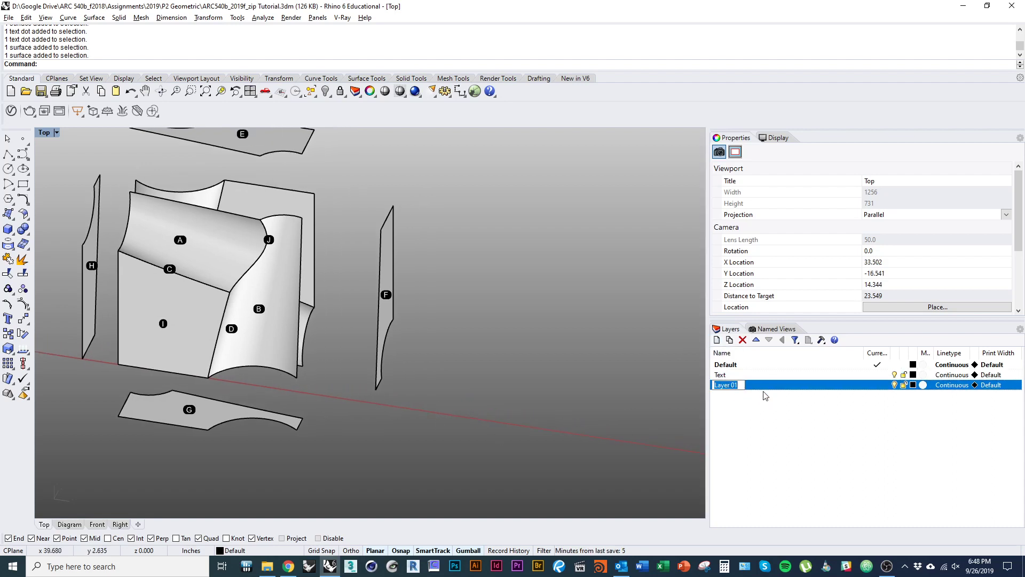
{"action": "type", "text": "Unrolled Surfaces"}
{"action": "left_click", "coordinate": [913, 385]}
{"action": "left_click", "coordinate": [396, 266]}
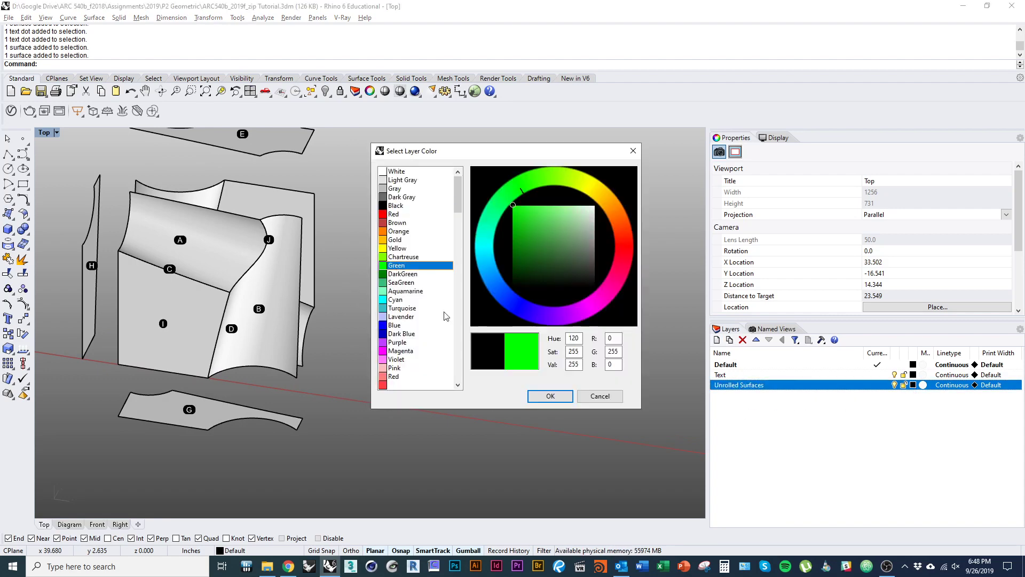
{"action": "left_click", "coordinate": [550, 395]}
- Unroll the concave surface A of the exploded block with UnrollSrf, using Explode=No and Labels=Yes
{"action": "right_click_drag", "start_coordinate": [488, 365], "coordinate": [604, 368], "text": "shift"}
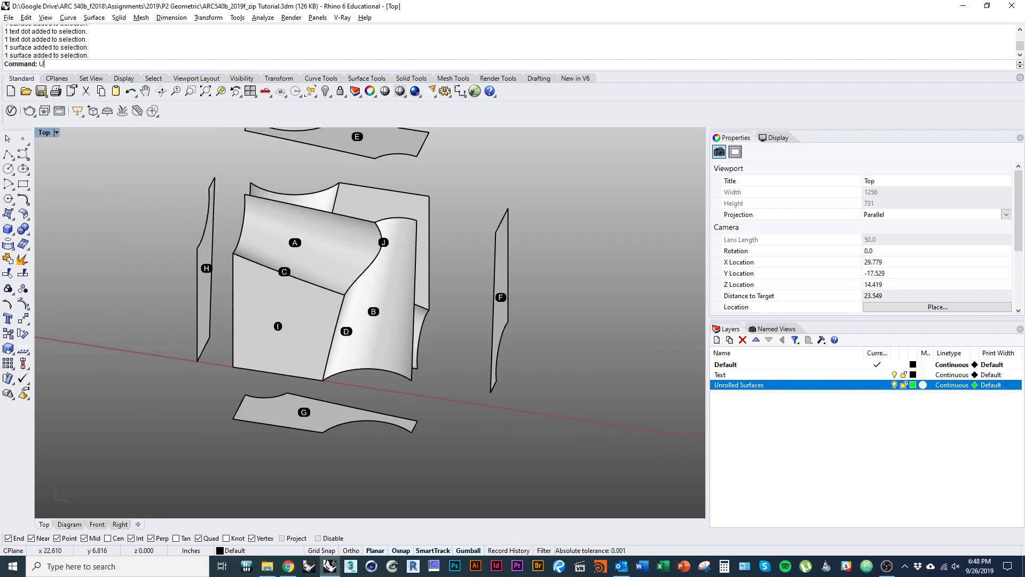
{"action": "type", "text": "UnrollSrf"}
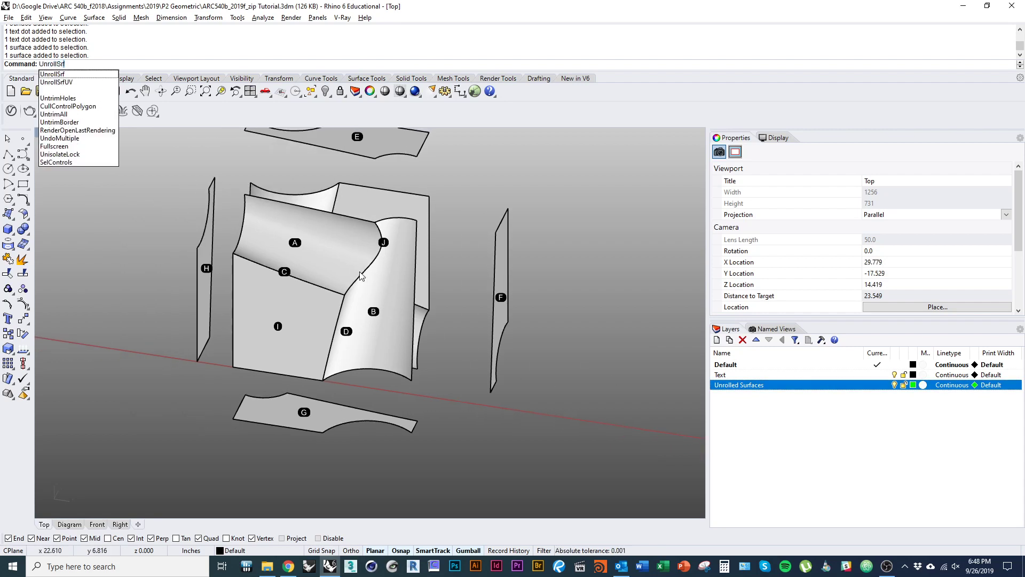
{"action": "key", "text": "Return"}
{"action": "left_click", "coordinate": [299, 256]}
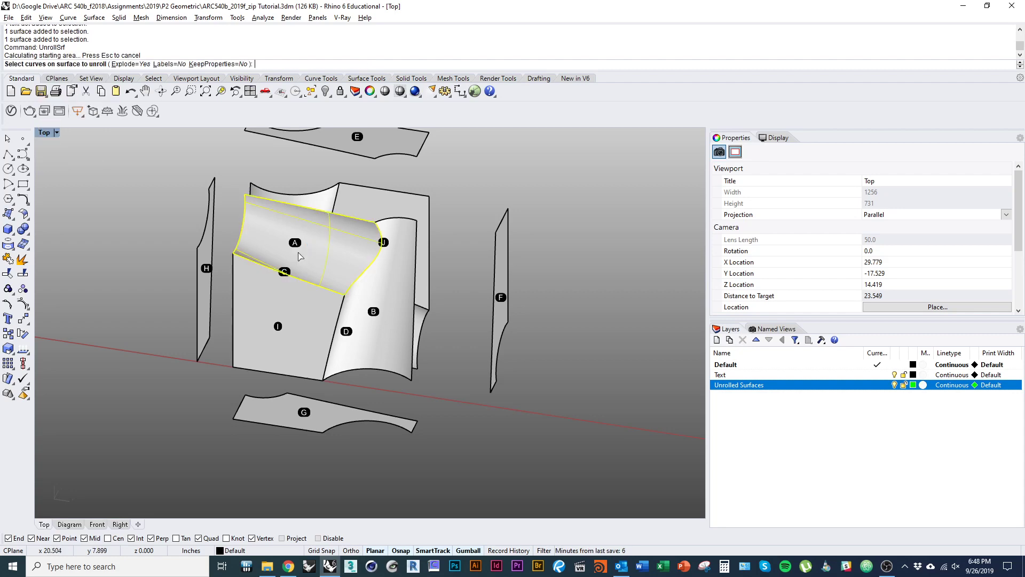
{"action": "left_click", "coordinate": [130, 65]}
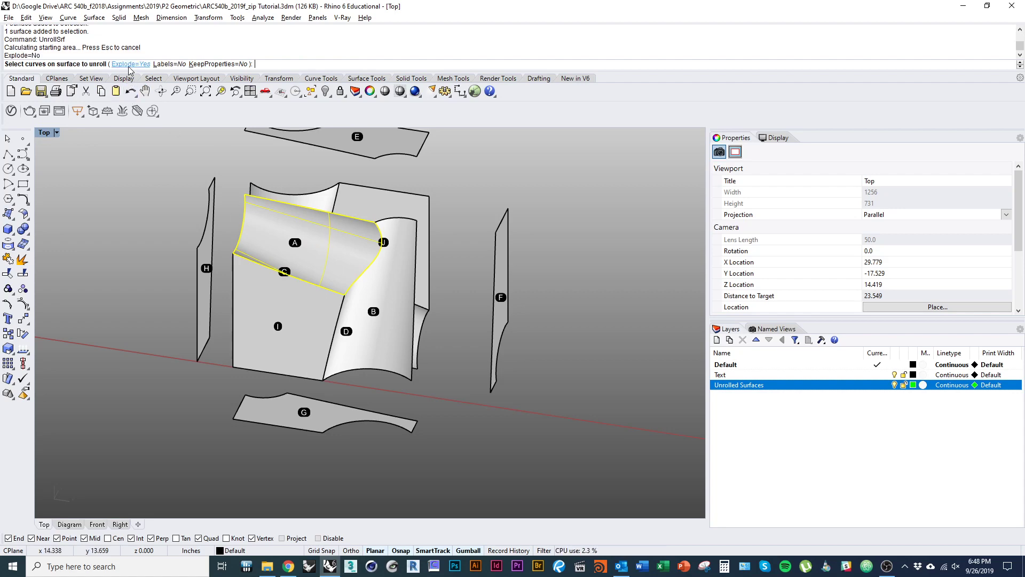
{"action": "left_click", "coordinate": [167, 64]}
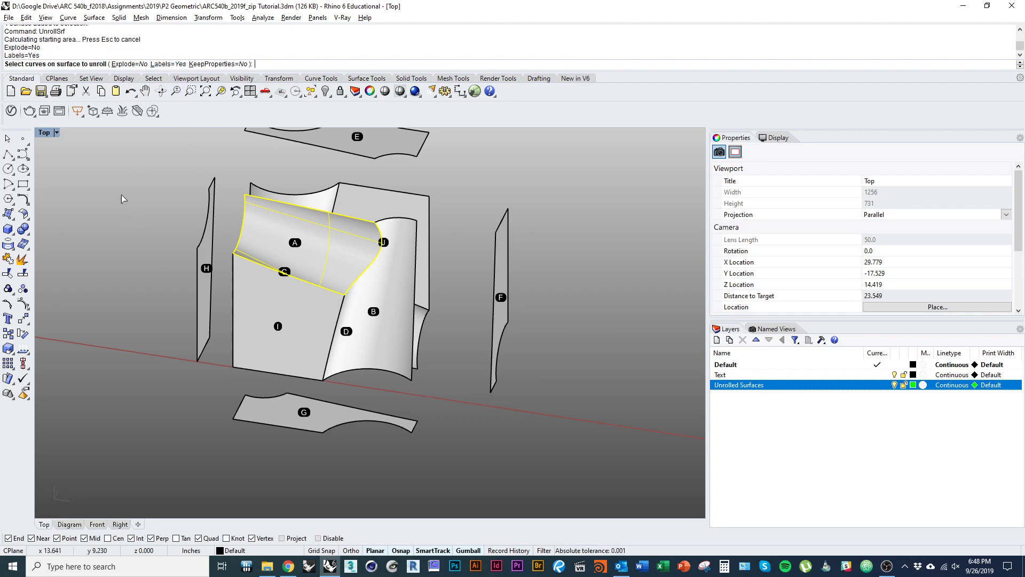
{"action": "right_click_drag", "start_coordinate": [122, 198], "coordinate": [327, 274]}
{"action": "scroll", "coordinate": [325, 277], "scroll_direction": "down", "scroll_amount": 7}
{"action": "key", "text": "Return"}
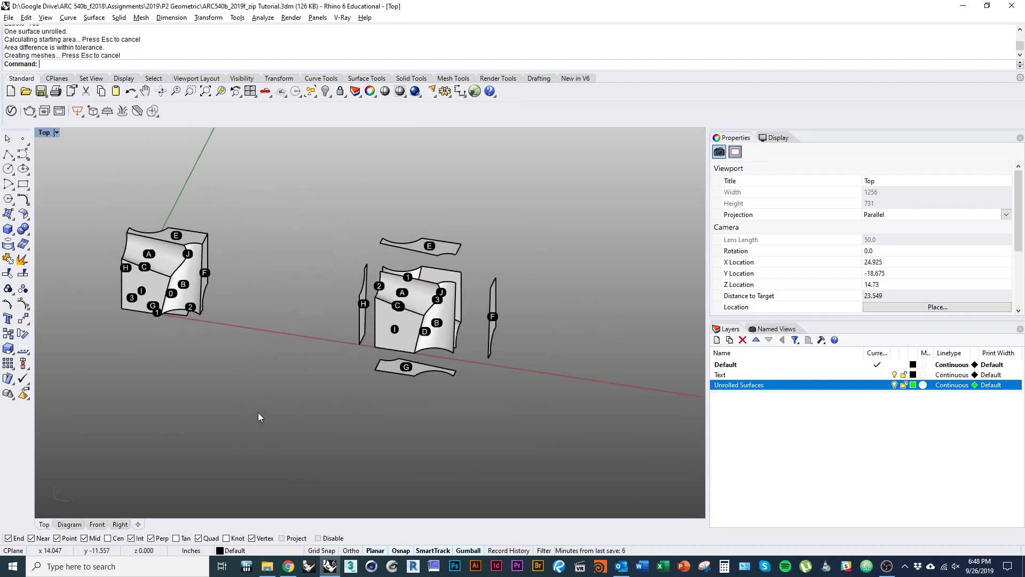
- Select the newly unrolled surface with only its own edge labels and move them about 36 in along the X axis, past the exploded block
{"action": "right_click_drag", "start_coordinate": [258, 412], "coordinate": [221, 378], "text": "ctrl+shift"}
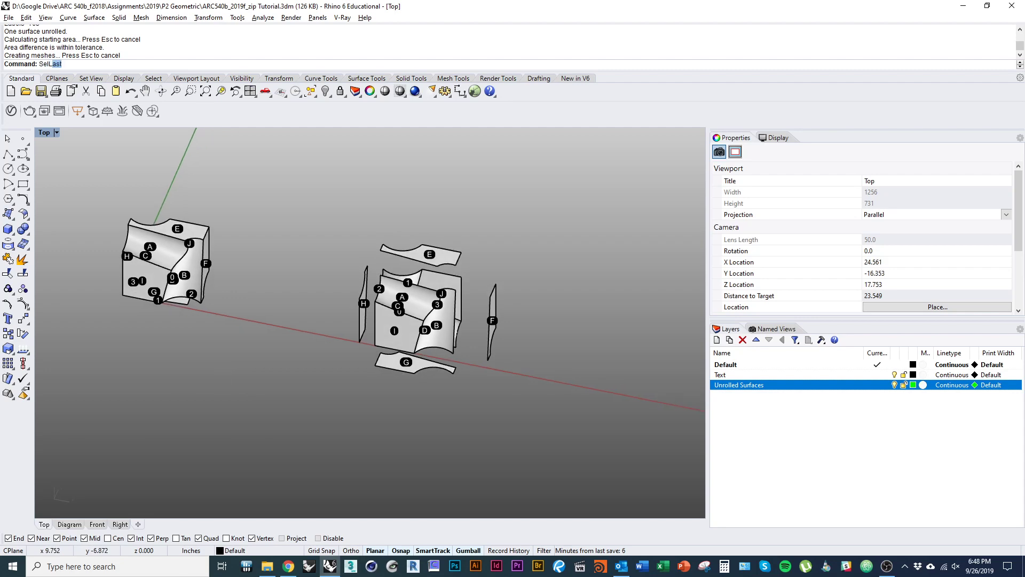
{"action": "key", "text": "Return"}
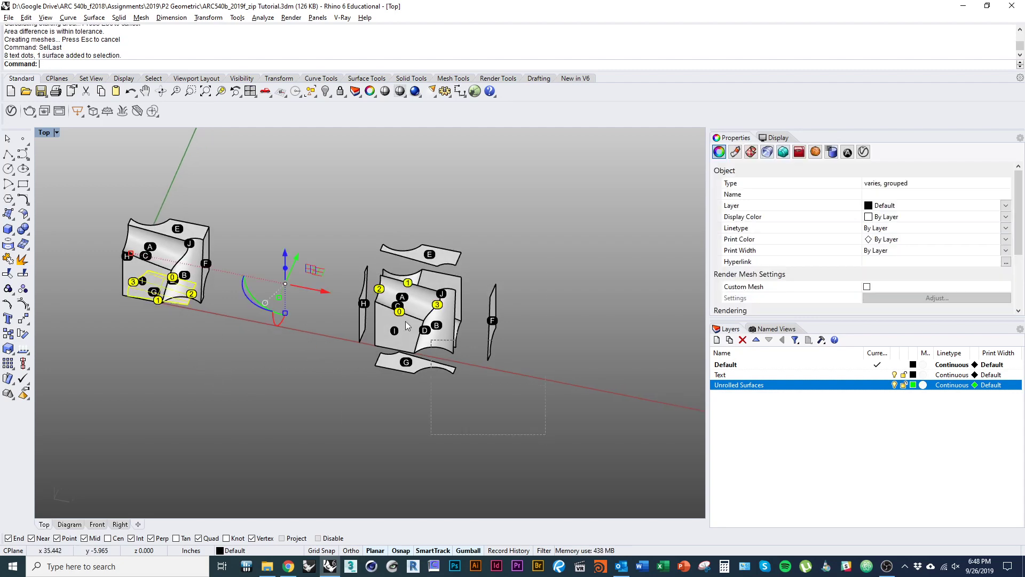
{"action": "left_click_drag", "start_coordinate": [405, 321], "coordinate": [346, 268], "text": "ctrl"}
{"action": "left_click_drag", "start_coordinate": [206, 298], "coordinate": [658, 423]}
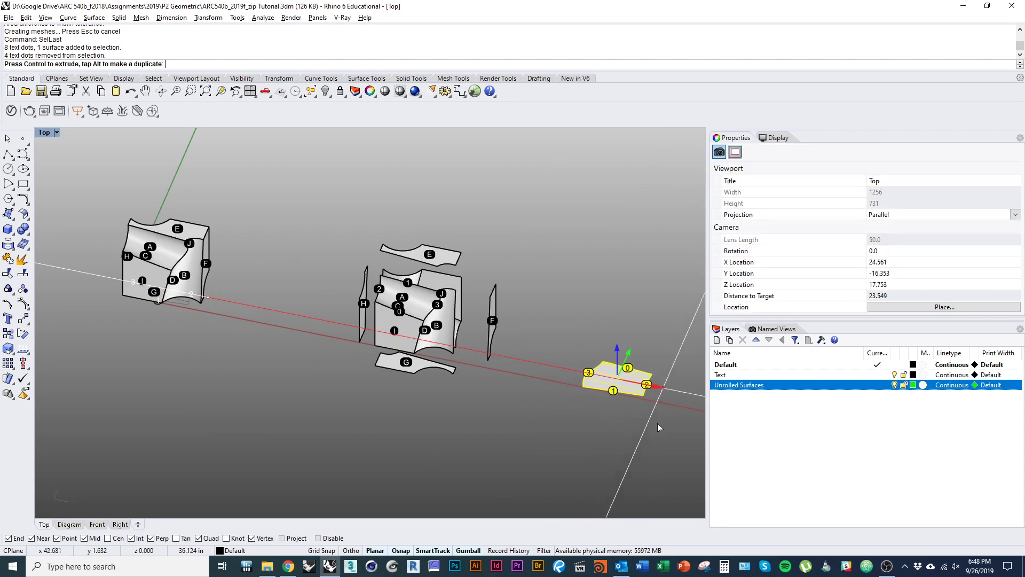
{"action": "right_click_drag", "start_coordinate": [658, 422], "coordinate": [401, 347]}
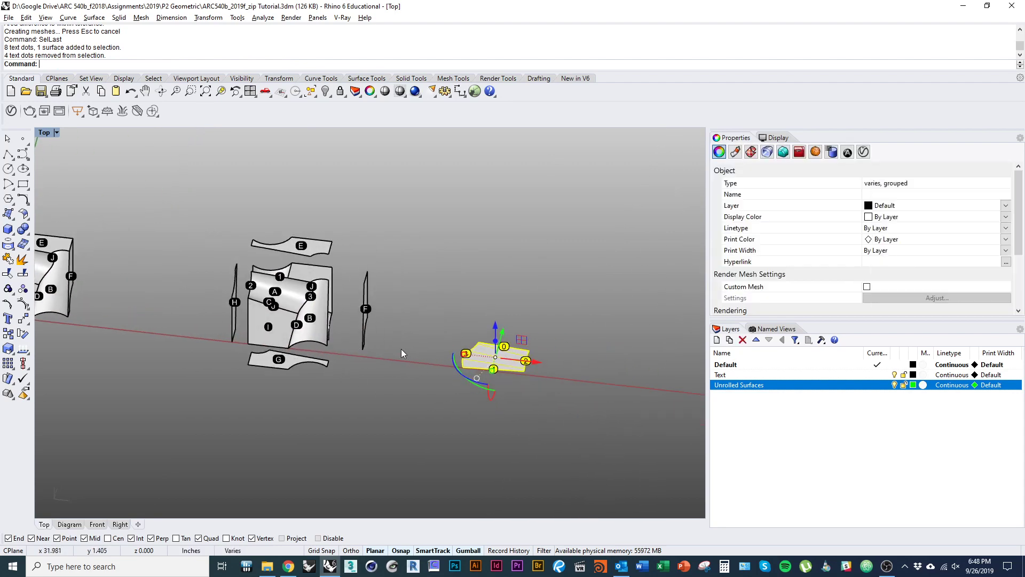
{"action": "scroll", "coordinate": [299, 312], "scroll_direction": "up", "scroll_amount": 10}
{"action": "right_click_drag", "start_coordinate": [290, 256], "coordinate": [317, 313]}
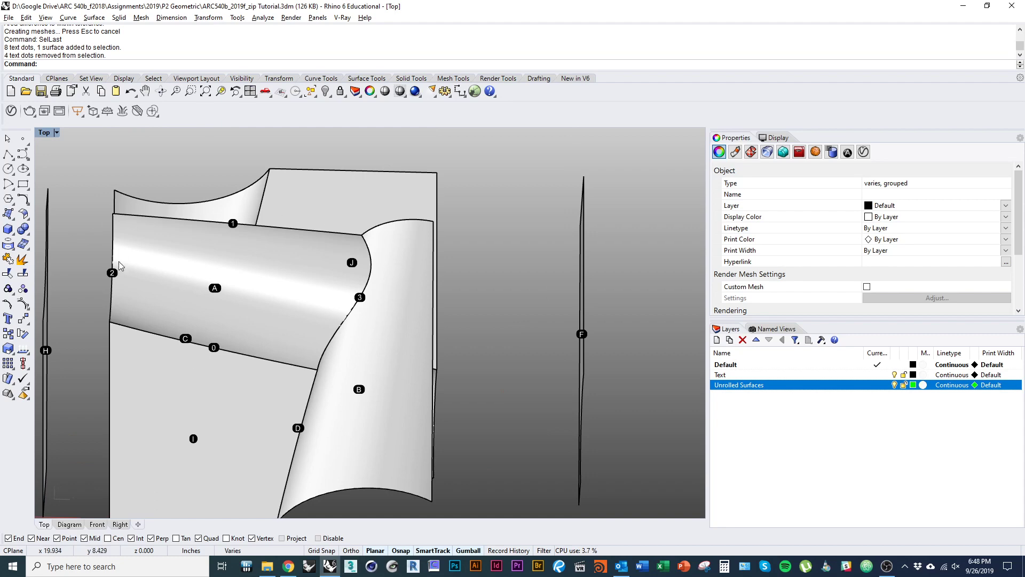
{"action": "right_click_drag", "start_coordinate": [118, 261], "coordinate": [340, 286]}
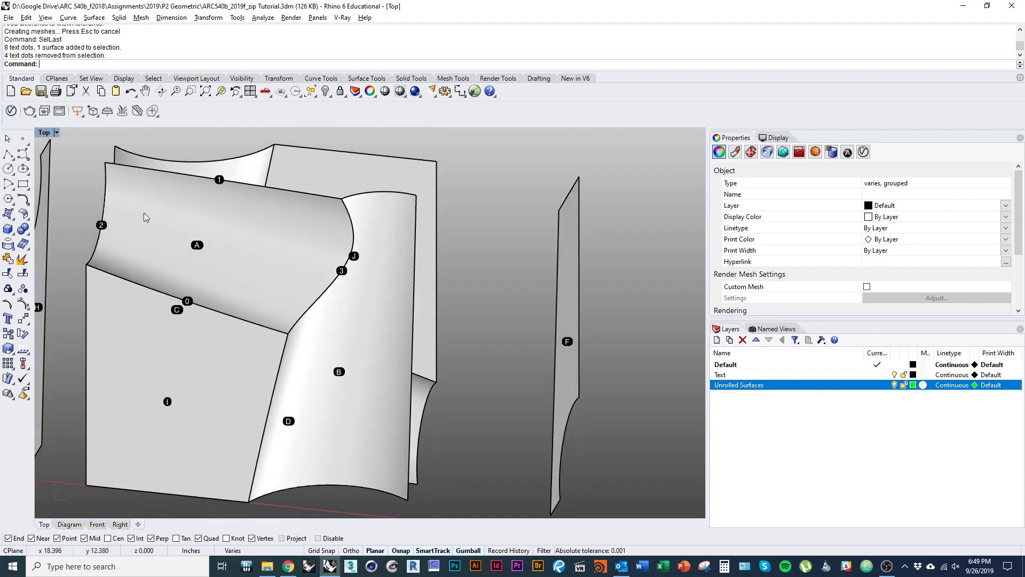
- Rotate the unrolled surface A with its edge labels 180° in plan so its orientation matches surface A on the exploded block
{"action": "mouse_move", "coordinate": [306, 287]}
{"action": "right_mouse_down", "text": "shift"}
{"action": "mouse_move", "coordinate": [275, 304]}
{"action": "mouse_move", "coordinate": [314, 295]}
{"action": "right_mouse_up", "text": "shift"}
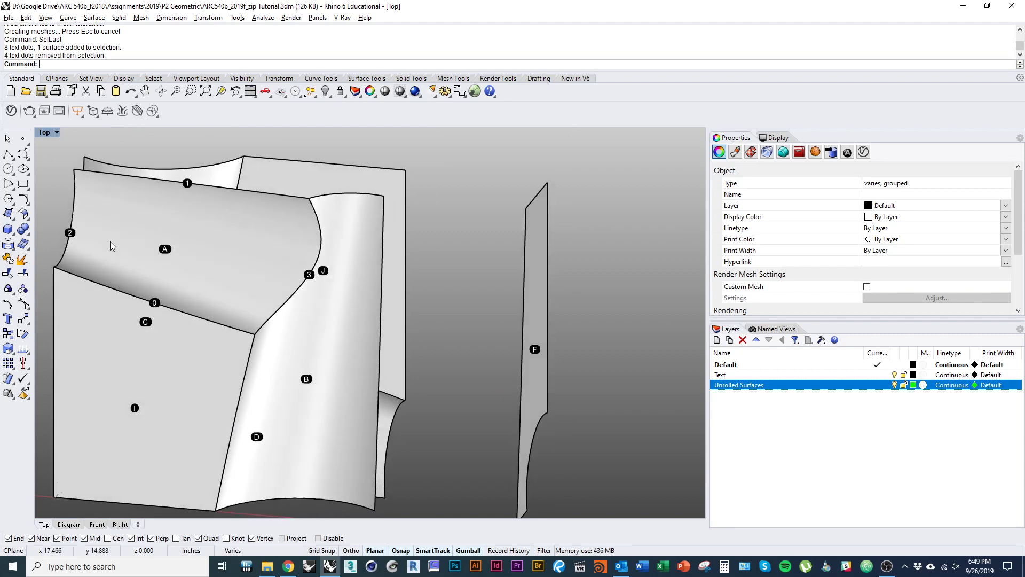
{"action": "scroll", "coordinate": [295, 302], "scroll_direction": "down", "scroll_amount": 12}
{"action": "right_click_drag", "start_coordinate": [387, 357], "coordinate": [213, 299], "text": "shift"}
{"action": "right_click_drag", "start_coordinate": [219, 299], "coordinate": [243, 363]}
{"action": "scroll", "coordinate": [299, 377], "scroll_direction": "up", "scroll_amount": 7}
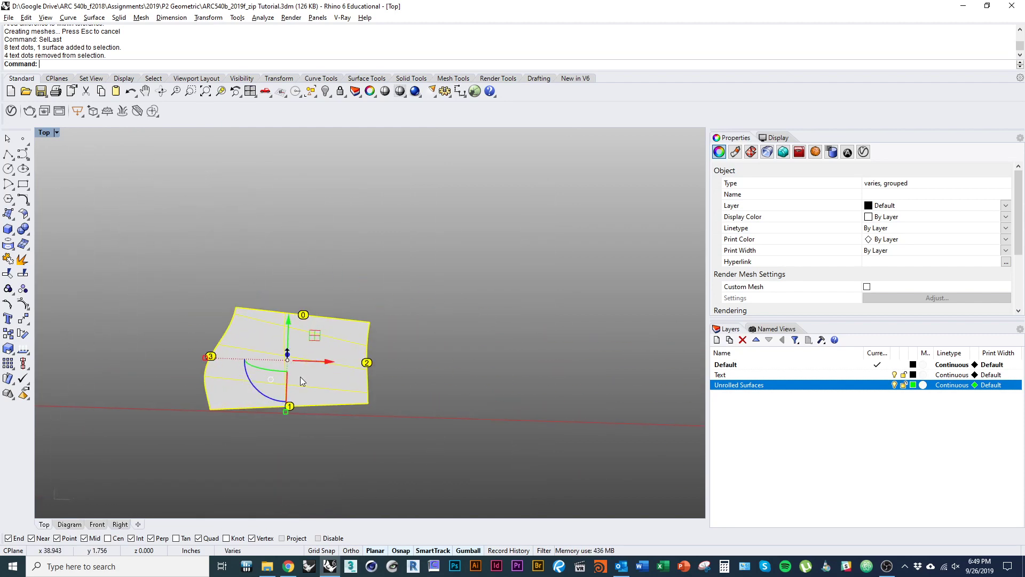
{"action": "key", "text": "Escape"}
{"action": "right_click_drag", "start_coordinate": [292, 399], "coordinate": [260, 321], "text": "shift"}
{"action": "left_click", "coordinate": [298, 350]}
{"action": "scroll", "coordinate": [266, 320], "scroll_direction": "down", "scroll_amount": 2}
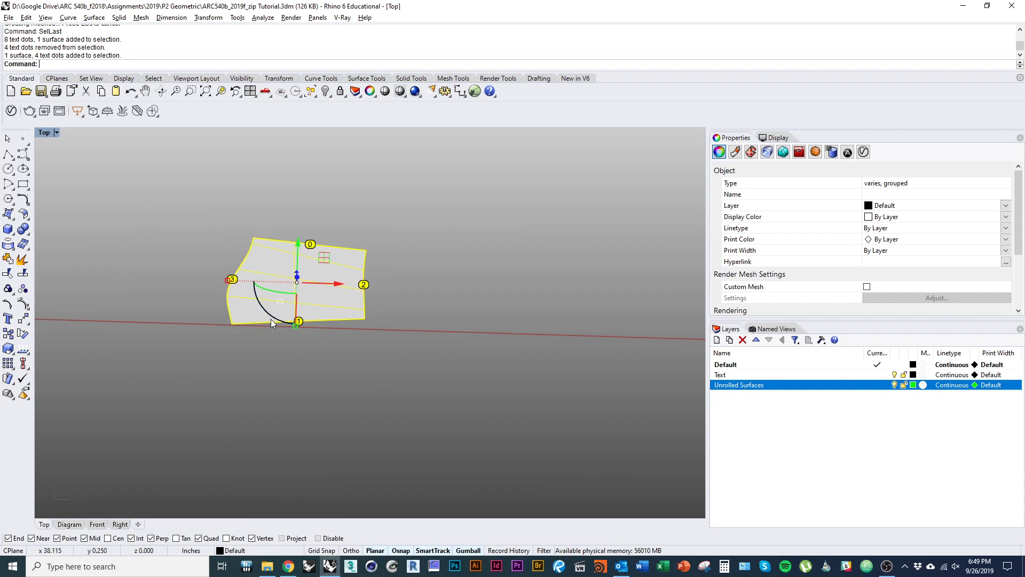
{"action": "left_click_drag", "start_coordinate": [264, 308], "coordinate": [337, 220]}
{"action": "left_click", "coordinate": [401, 329]}
{"action": "right_click_drag", "start_coordinate": [258, 353], "coordinate": [149, 275], "text": "shift"}
{"action": "scroll", "coordinate": [347, 355], "scroll_direction": "down", "scroll_amount": 5}
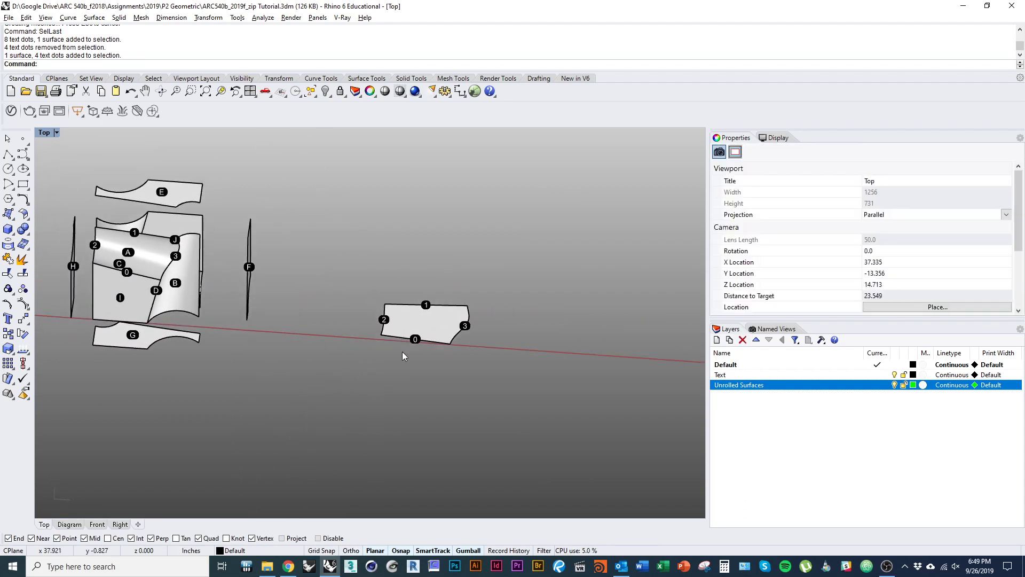
{"action": "right_click_drag", "start_coordinate": [319, 374], "coordinate": [318, 393], "text": "shift"}
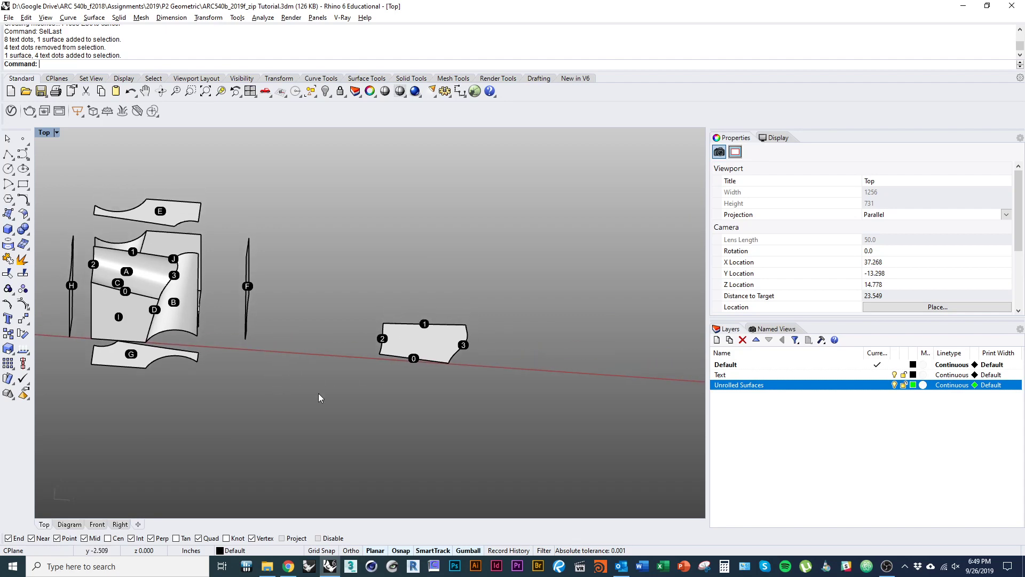
- Select the exploded block's concave surface B together with dot B and move both along the X axis, clear of the block
{"action": "left_click", "coordinate": [431, 358]}
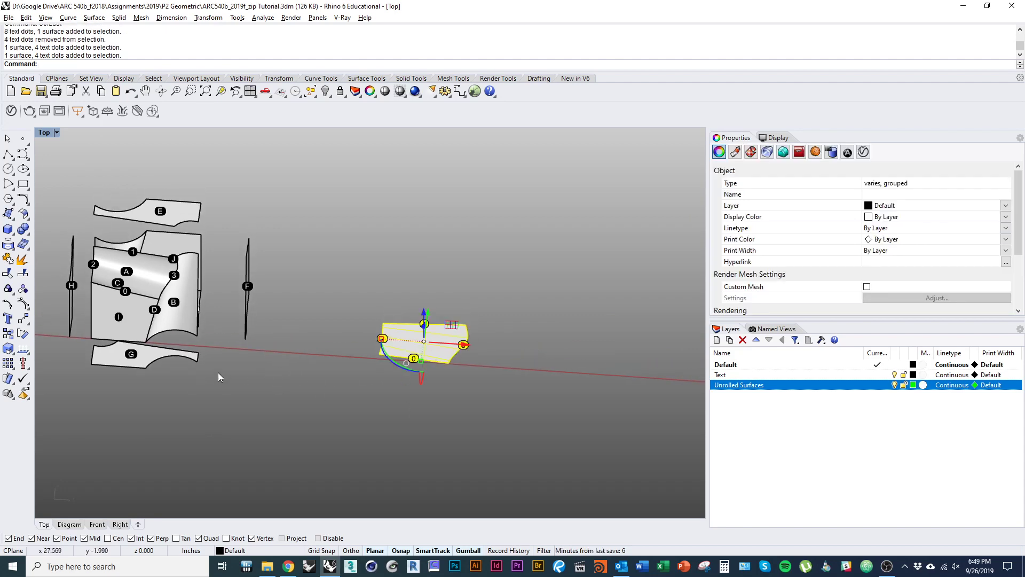
{"action": "right_click_drag", "start_coordinate": [217, 373], "coordinate": [271, 361], "text": "shift"}
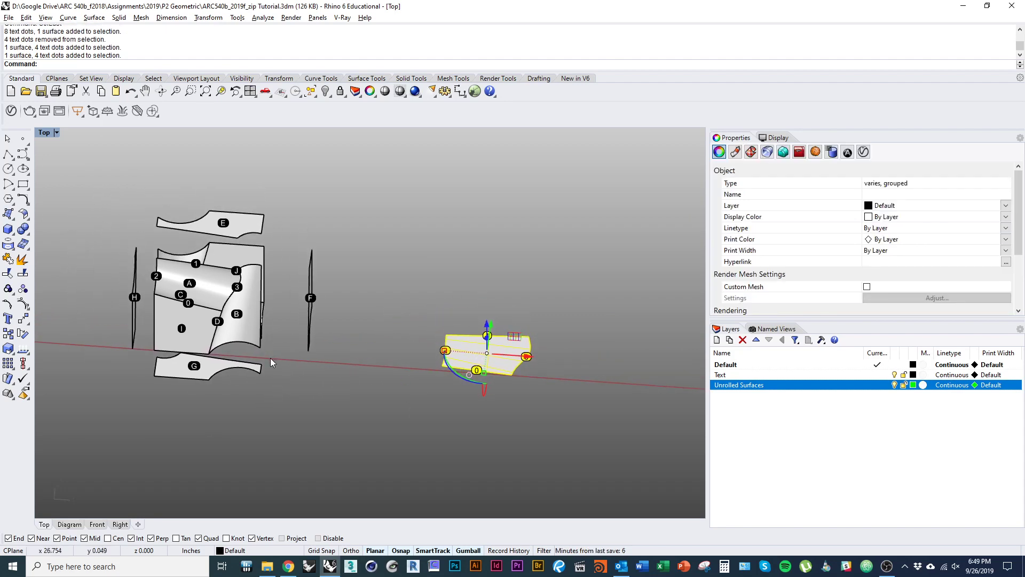
{"action": "left_click", "coordinate": [259, 336]}
{"action": "scroll", "coordinate": [243, 328], "scroll_direction": "up", "scroll_amount": 4}
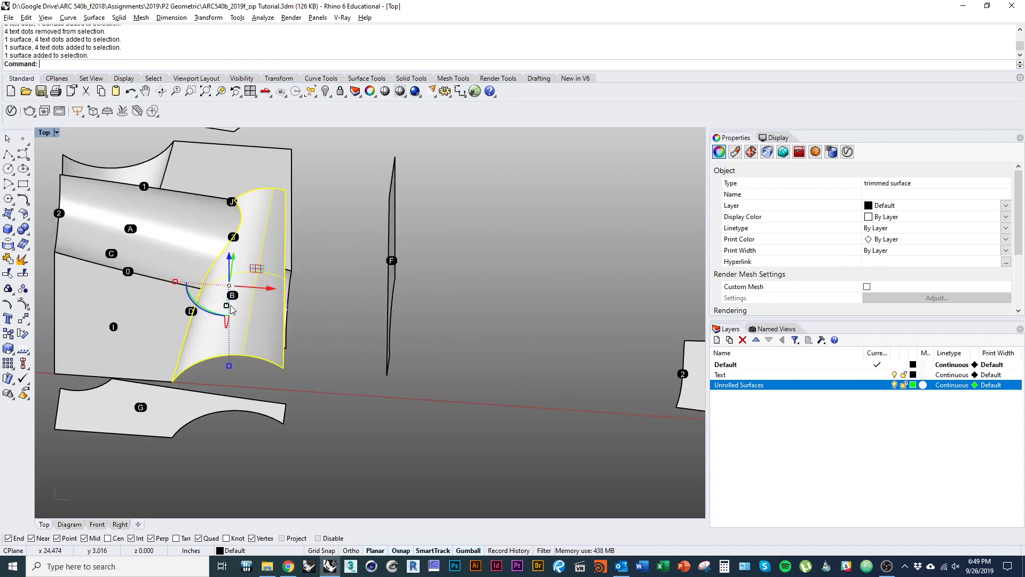
{"action": "left_click", "coordinate": [251, 306]}
{"action": "left_click", "coordinate": [287, 335]}
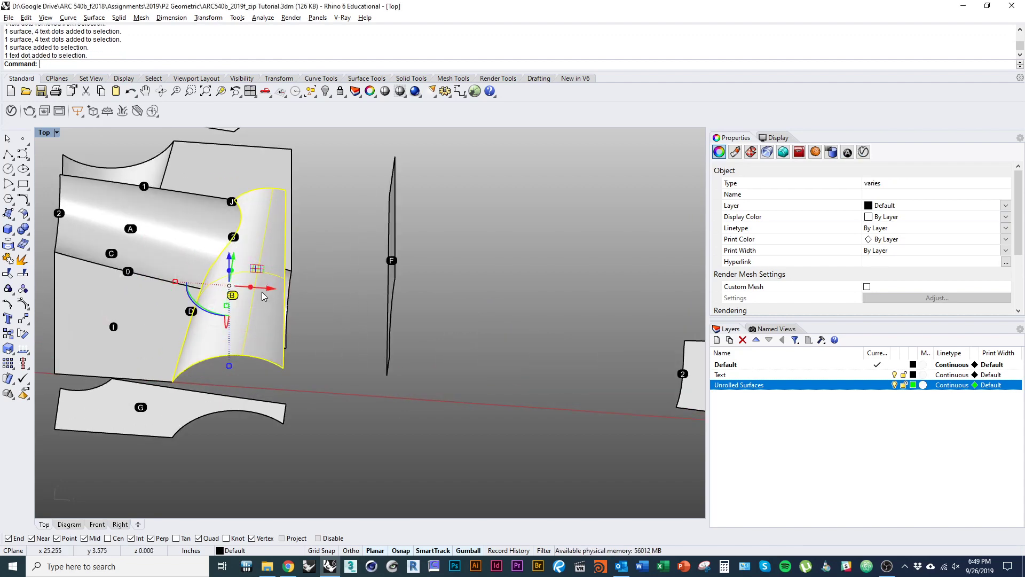
{"action": "left_click_drag", "start_coordinate": [268, 288], "coordinate": [332, 298]}
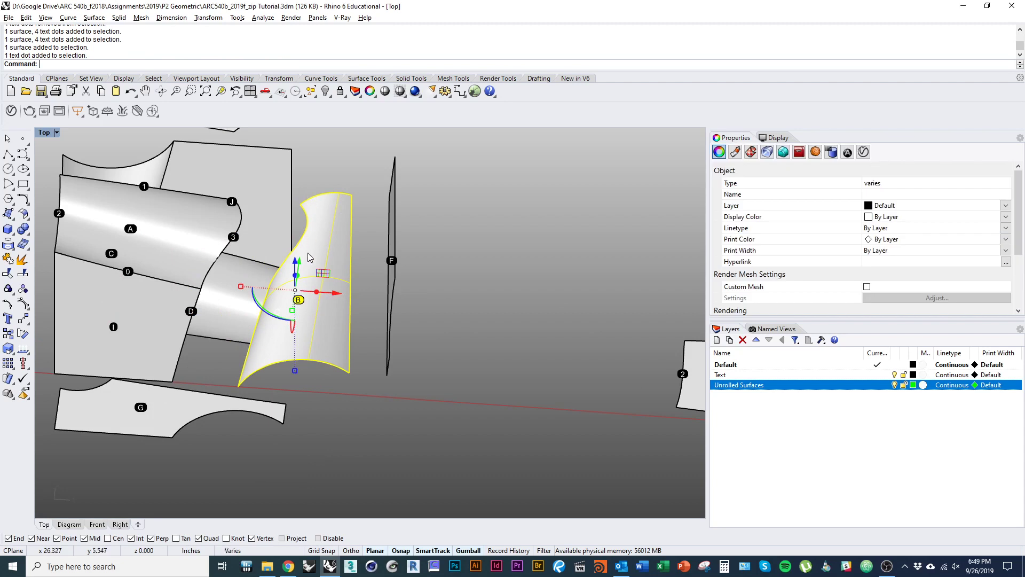
{"action": "right_click_drag", "start_coordinate": [324, 414], "coordinate": [321, 380]}
{"action": "left_click", "coordinate": [322, 379]}
- Unroll surface B of the exploded block with UnrollSrf, using Explode=No and Labels=Yes
{"action": "right_click_drag", "start_coordinate": [244, 145], "coordinate": [249, 270], "text": "shift"}
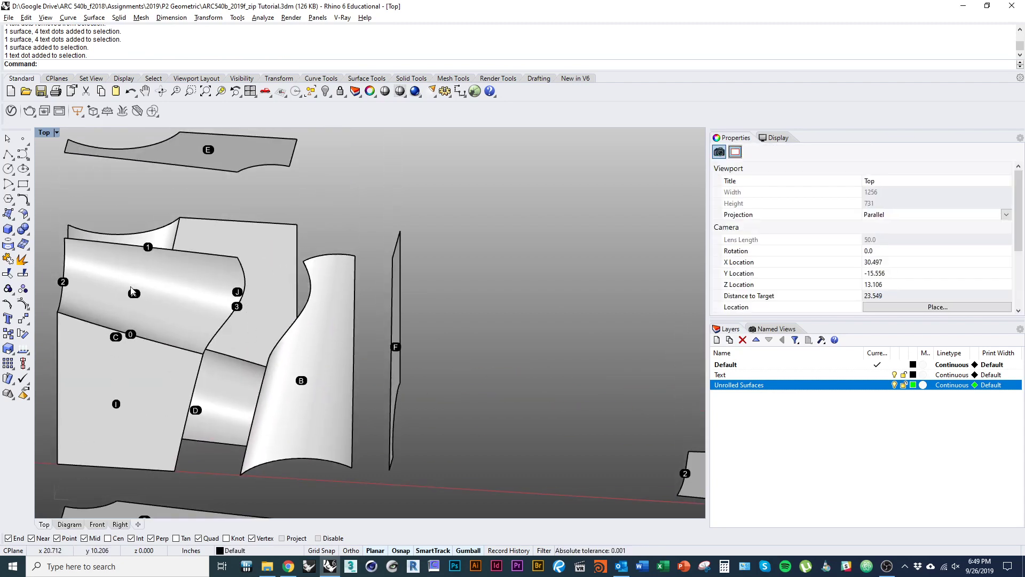
{"action": "left_click", "coordinate": [302, 447]}
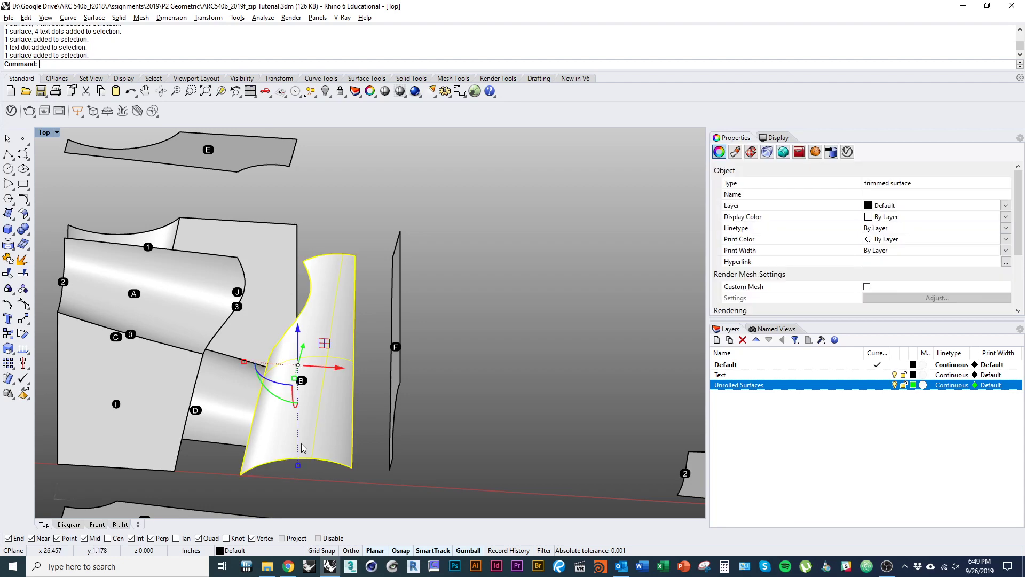
{"action": "key", "text": "Return"}
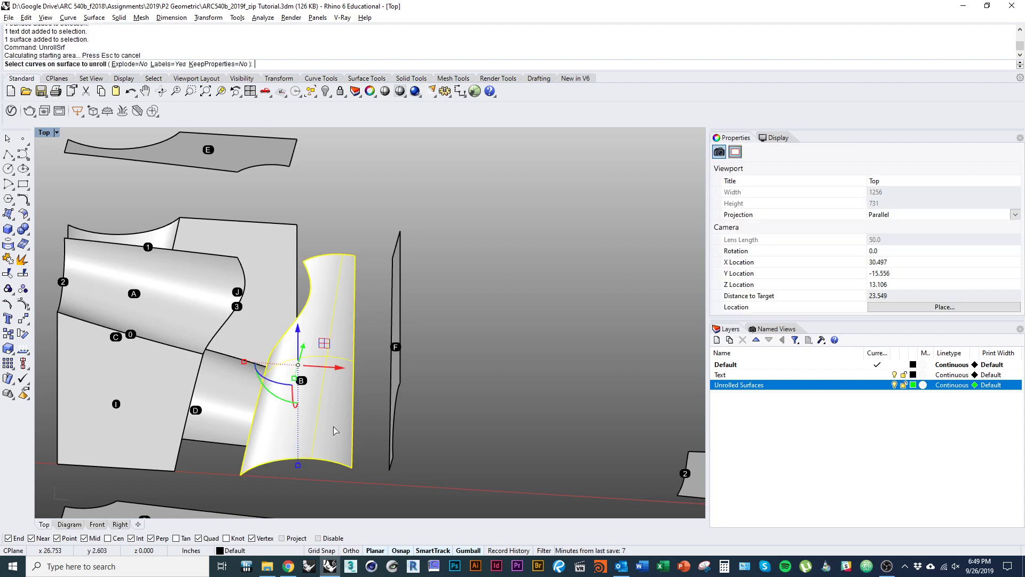
{"action": "scroll", "coordinate": [336, 431], "scroll_direction": "down", "scroll_amount": 8}
{"action": "key", "text": "Return"}
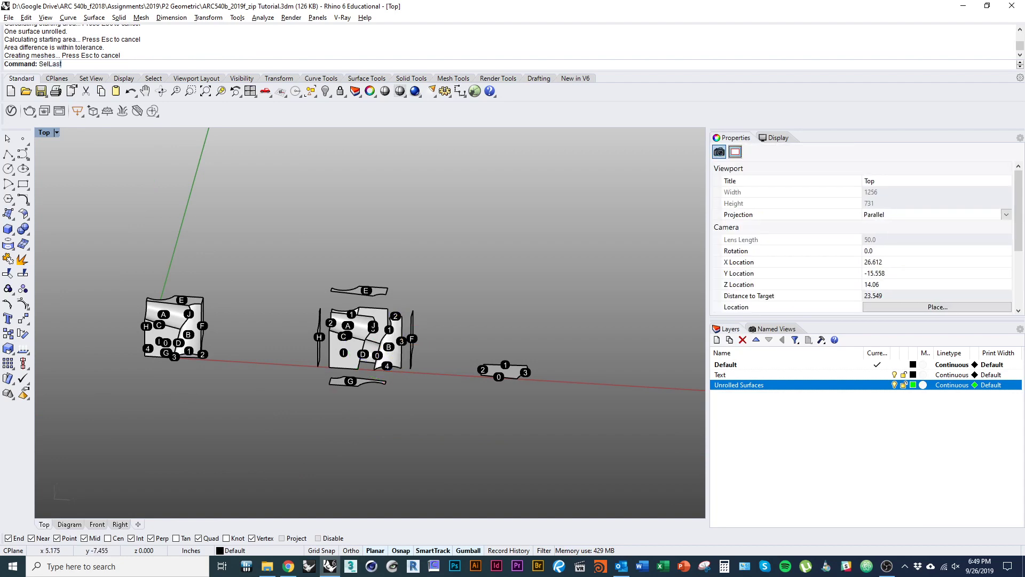
- Select the last unrolled surface with SelLast, excluding the labels on the exploded block, and move it along the X axis beyond unrolled surface A
{"action": "type", "text": "SelLast"}
{"action": "key", "text": "Return"}
{"action": "left_click_drag", "start_coordinate": [444, 449], "coordinate": [342, 304], "text": "ctrl"}
{"action": "right_click_drag", "start_coordinate": [204, 369], "coordinate": [205, 392]}
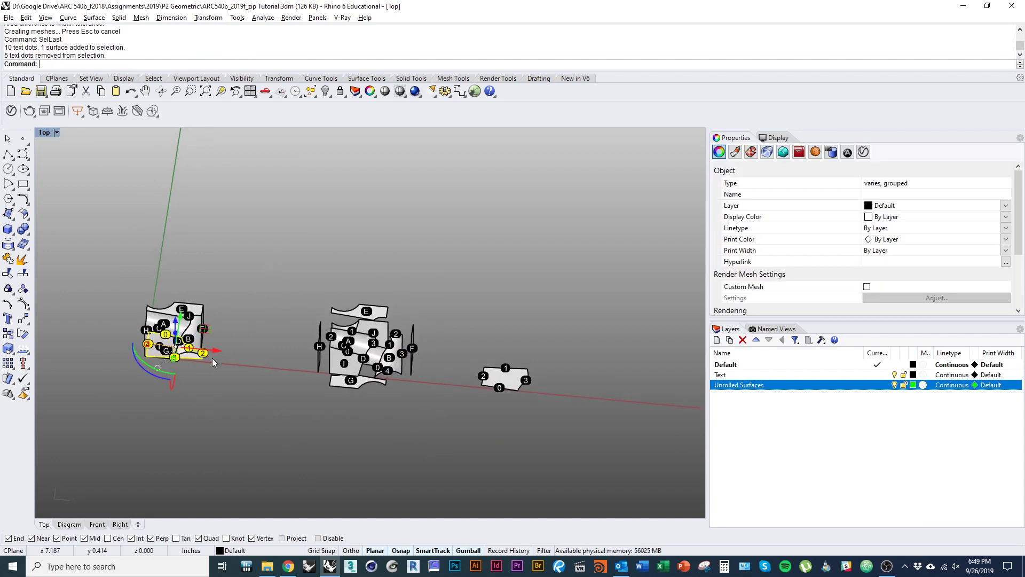
{"action": "left_click_drag", "start_coordinate": [213, 351], "coordinate": [633, 412]}
- Rotate unrolled surface B 90° counterclockwise in plan and place it beside and slightly below unrolled surface A
{"action": "scroll", "coordinate": [454, 353], "scroll_direction": "up", "scroll_amount": 7}
{"action": "right_click_drag", "start_coordinate": [368, 350], "coordinate": [331, 387]}
{"action": "right_click_drag", "start_coordinate": [498, 382], "coordinate": [181, 340], "text": "shift"}
{"action": "right_click_drag", "start_coordinate": [380, 361], "coordinate": [363, 411]}
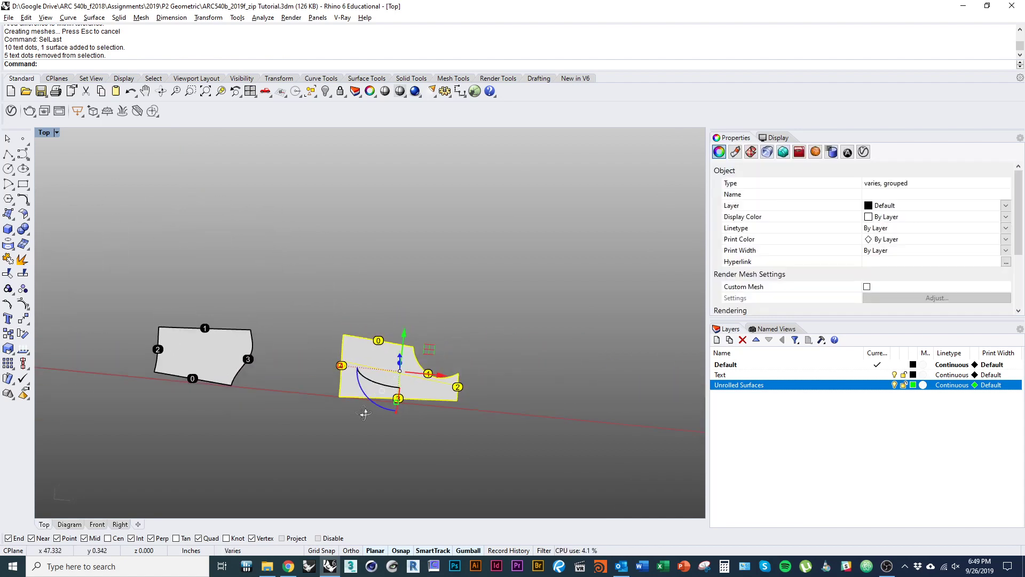
{"action": "left_click_drag", "start_coordinate": [382, 408], "coordinate": [486, 418]}
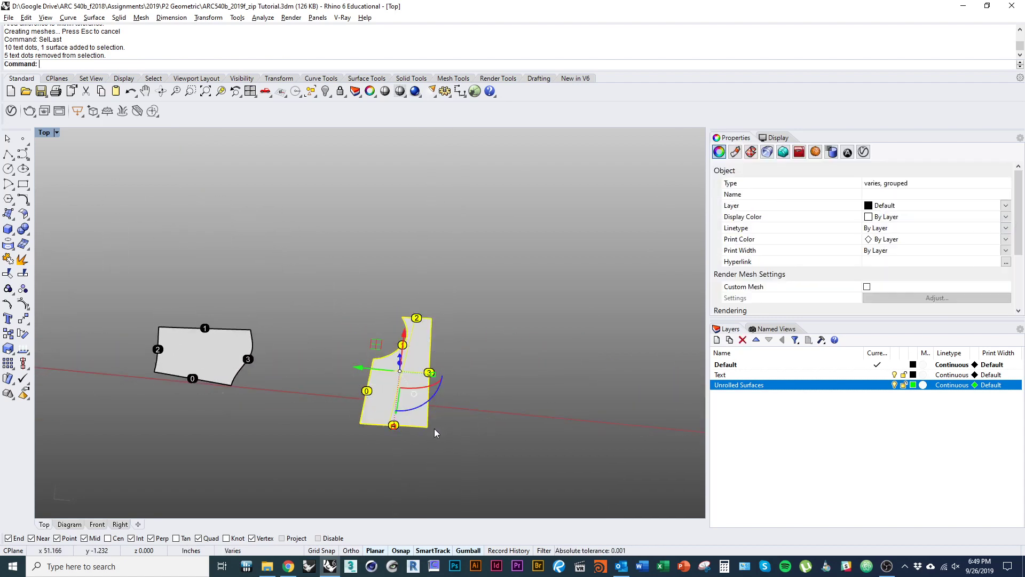
{"action": "left_click_drag", "start_coordinate": [425, 426], "coordinate": [313, 461]}
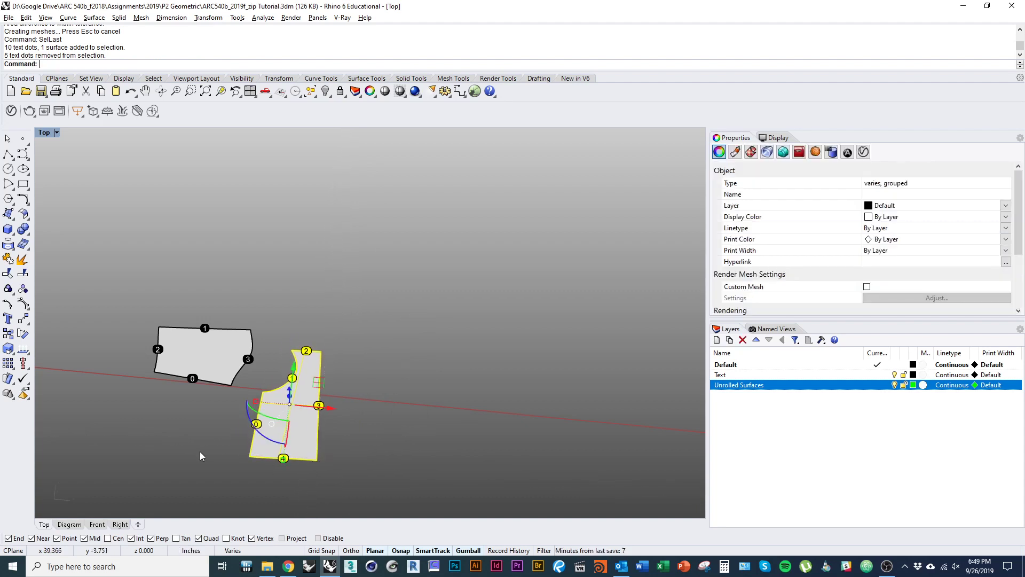
{"action": "left_click", "coordinate": [200, 451]}
- Select the exploded block's flat front face I together with dot I and move both forward along the Y axis, clear of the block
{"action": "right_click_drag", "start_coordinate": [219, 447], "coordinate": [476, 411], "text": "shift"}
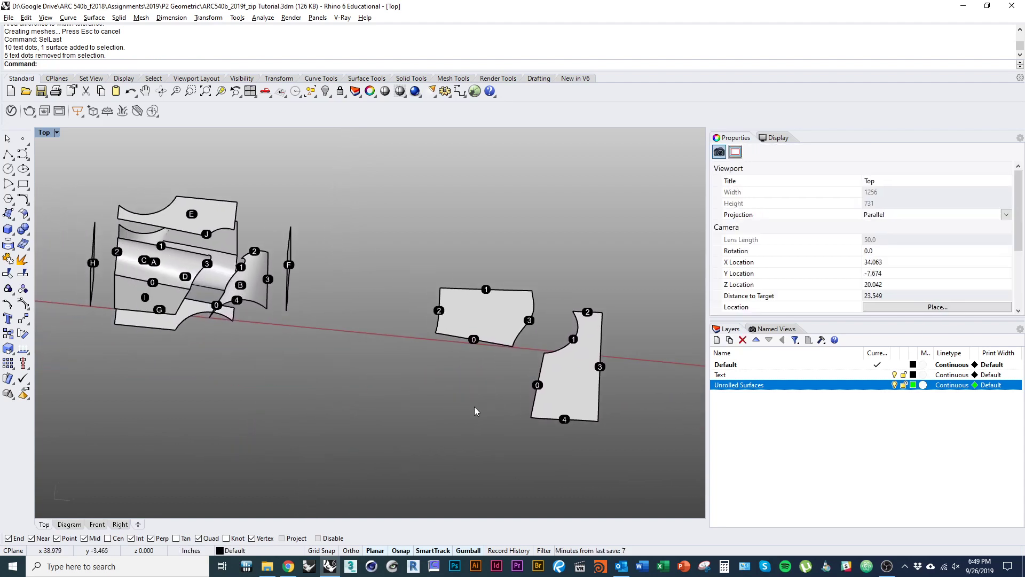
{"action": "mouse_move", "coordinate": [407, 422]}
{"action": "right_mouse_down", "text": "shift"}
{"action": "mouse_move", "coordinate": [423, 411]}
{"action": "mouse_move", "coordinate": [357, 440]}
{"action": "mouse_move", "coordinate": [338, 399]}
{"action": "mouse_move", "coordinate": [329, 403]}
{"action": "mouse_move", "coordinate": [419, 455]}
{"action": "mouse_move", "coordinate": [425, 427]}
{"action": "mouse_move", "coordinate": [417, 417]}
{"action": "right_mouse_up", "text": "shift"}
{"action": "scroll", "coordinate": [279, 398], "scroll_direction": "up", "scroll_amount": 5}
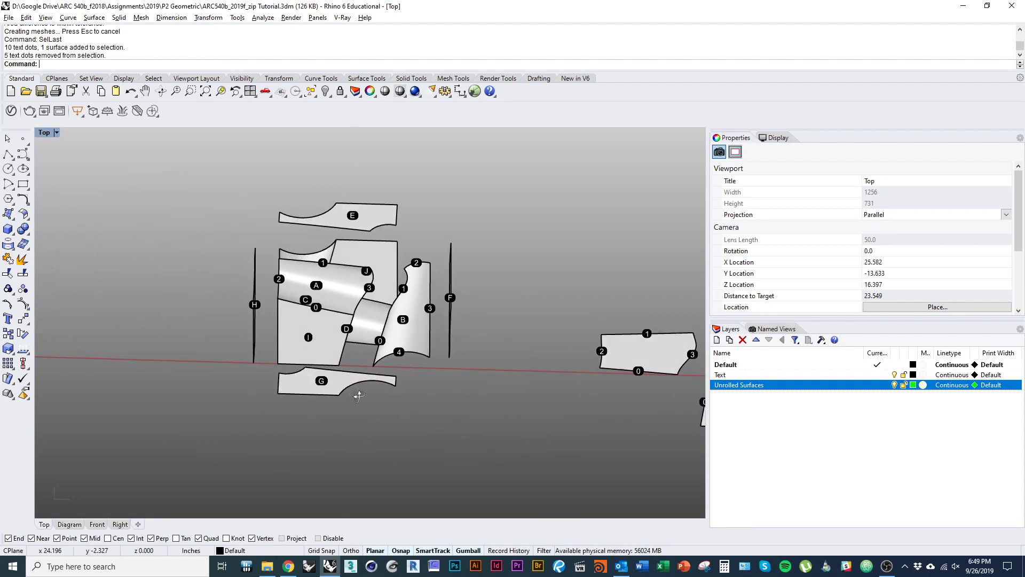
{"action": "left_click", "coordinate": [313, 329]}
{"action": "left_click", "coordinate": [289, 298], "text": "shift"}
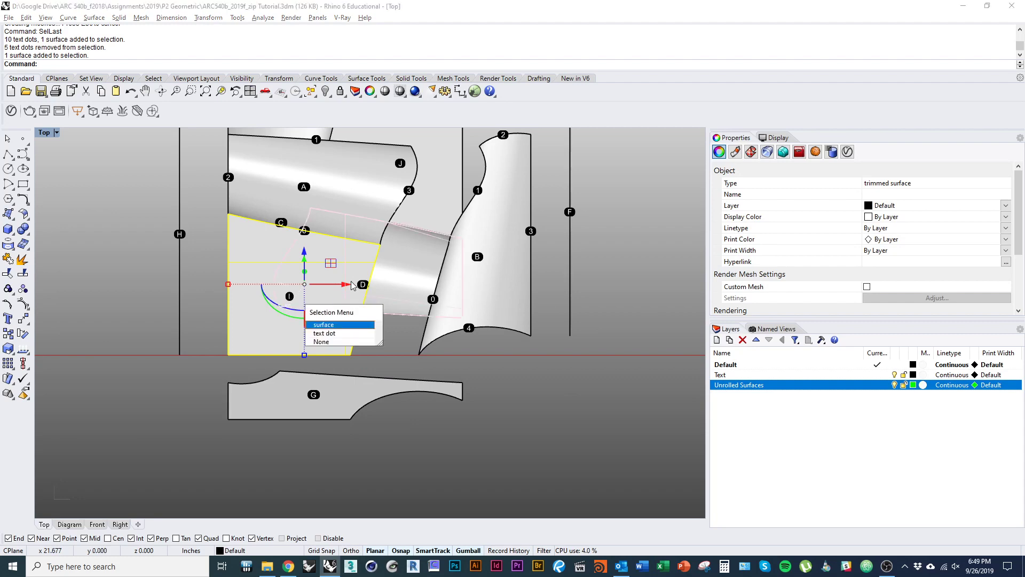
{"action": "left_click", "coordinate": [349, 335]}
{"action": "right_click_drag", "start_coordinate": [379, 313], "coordinate": [316, 311]}
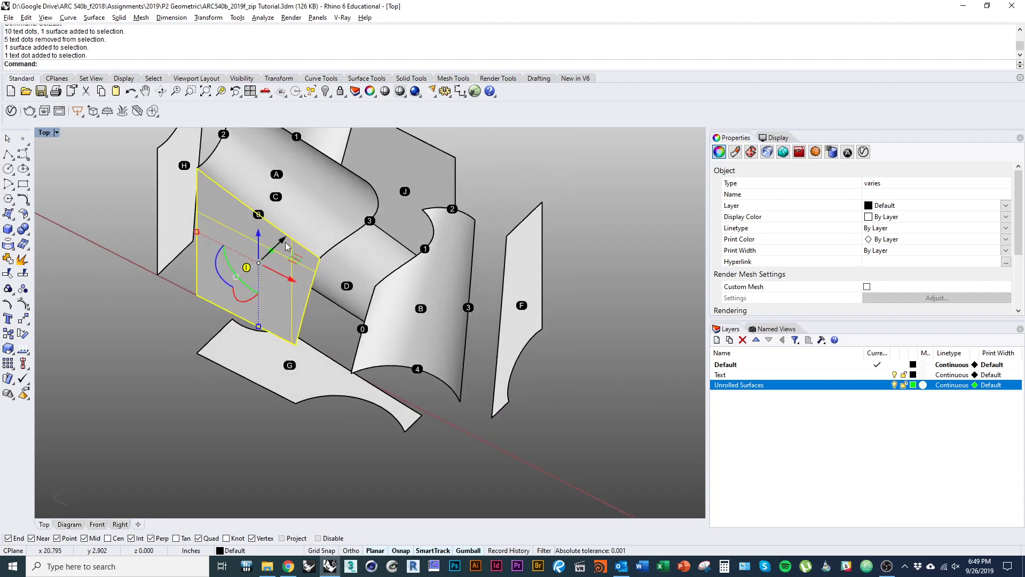
{"action": "left_click_drag", "start_coordinate": [285, 243], "coordinate": [245, 283]}
{"action": "left_click", "coordinate": [214, 396]}
{"action": "right_click_drag", "start_coordinate": [214, 396], "coordinate": [199, 365]}
- Unroll the flat front face I with UnrollSrf, keeping edge labels on
{"action": "left_click", "coordinate": [167, 362]}
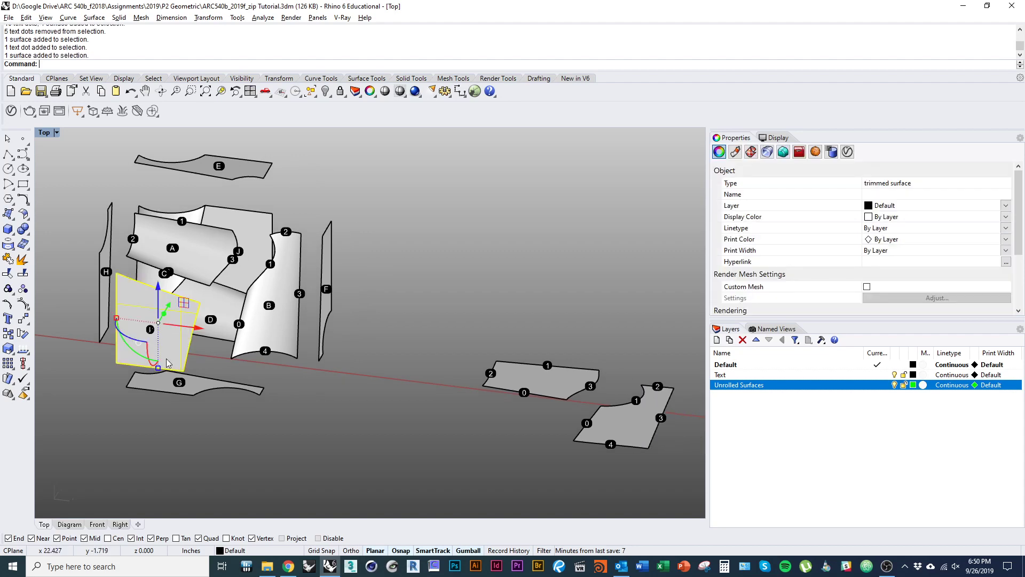
{"action": "key", "text": "Return"}
{"action": "key", "text": "Return"}
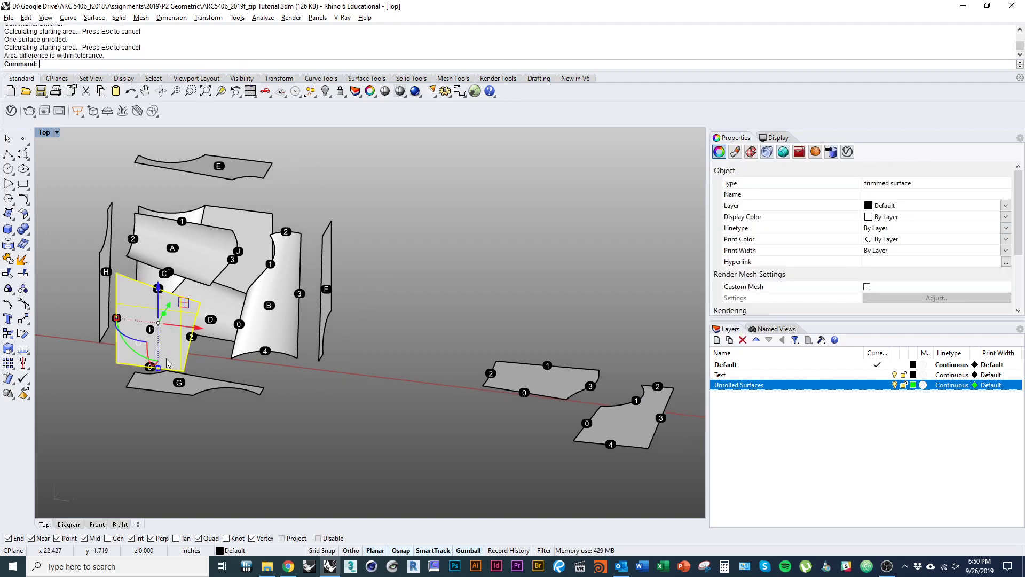
- Select unrolled face I with SelLast, excluding the labels on the exploded block, and move it about 33 in along the X axis
{"action": "right_click_drag", "start_coordinate": [265, 387], "coordinate": [686, 395], "text": "shift"}
{"action": "right_click_drag", "start_coordinate": [282, 354], "coordinate": [273, 391], "text": "shift"}
{"action": "left_click", "coordinate": [273, 390]}
{"action": "right_click_drag", "start_coordinate": [213, 381], "coordinate": [231, 368]}
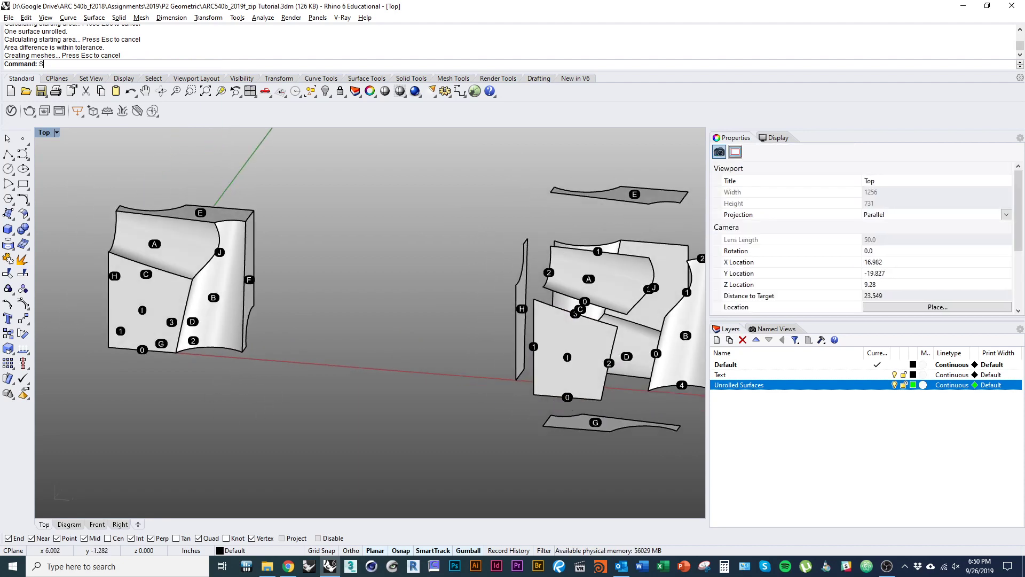
{"action": "type", "text": "SelLast"}
{"action": "key", "text": "Return"}
{"action": "right_click_drag", "start_coordinate": [405, 373], "coordinate": [314, 349], "text": "shift"}
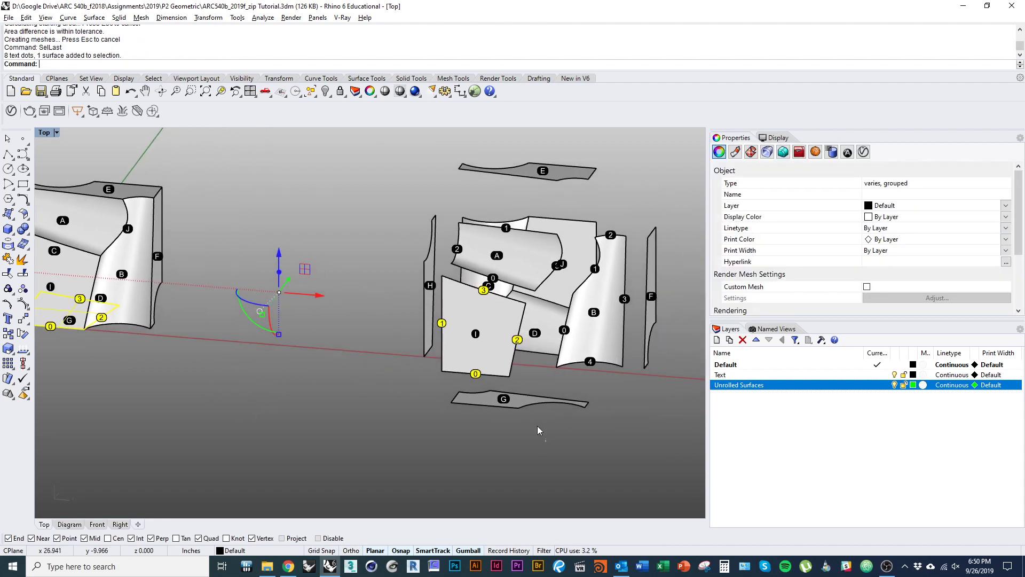
{"action": "left_click_drag", "start_coordinate": [537, 425], "coordinate": [459, 347], "text": "ctrl"}
{"action": "scroll", "coordinate": [187, 348], "scroll_direction": "down", "scroll_amount": 5}
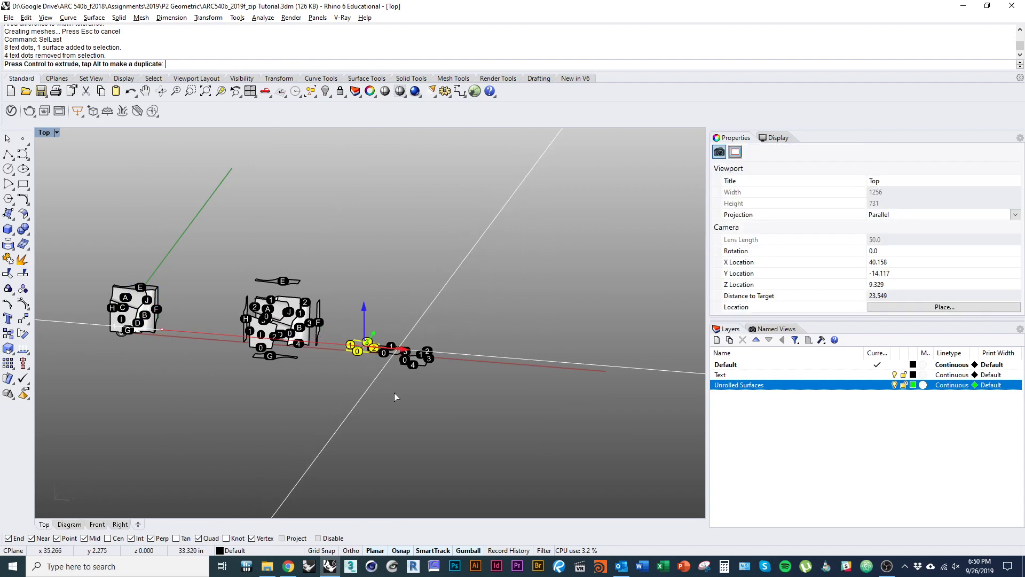
{"action": "scroll", "coordinate": [320, 368], "scroll_direction": "up", "scroll_amount": 5}
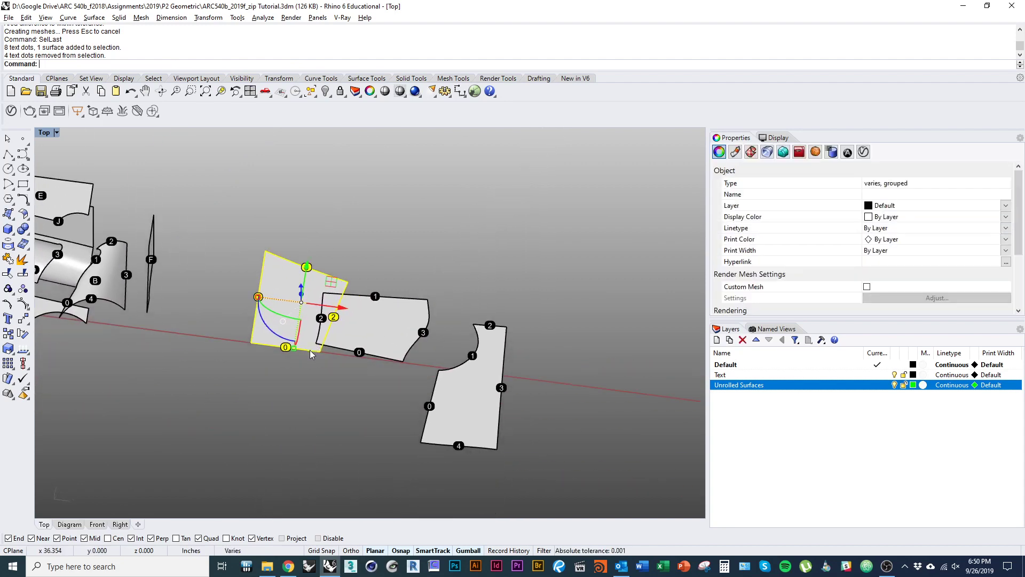
- Position unrolled face I with its edge labels just below unrolled surface A, beside unrolled surface B
{"action": "left_click_drag", "start_coordinate": [315, 347], "coordinate": [378, 459]}
{"action": "right_click_drag", "start_coordinate": [73, 328], "coordinate": [273, 347]}
{"action": "scroll", "coordinate": [182, 363], "scroll_direction": "up", "scroll_amount": 3}
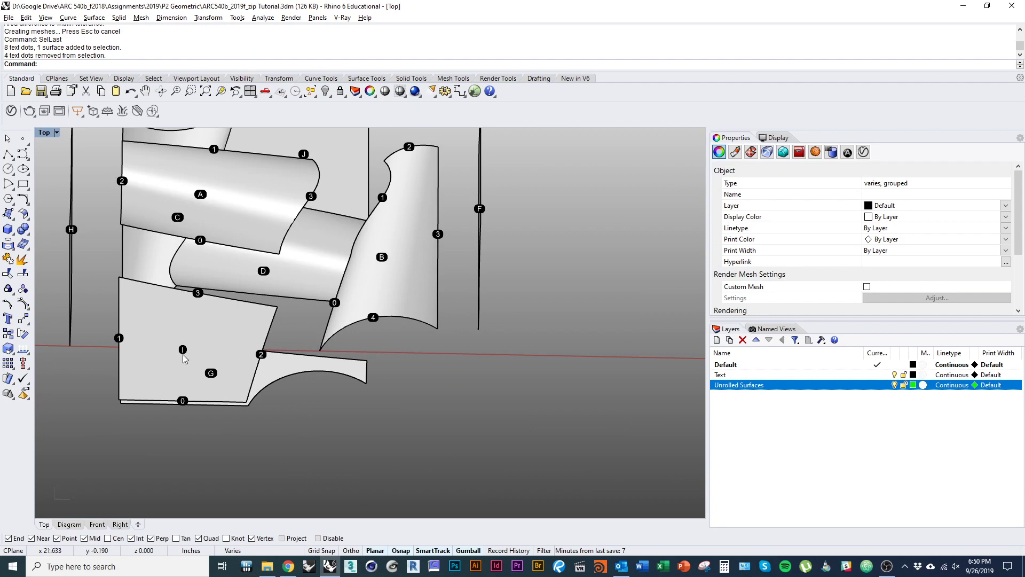
{"action": "scroll", "coordinate": [276, 324], "scroll_direction": "down", "scroll_amount": 6}
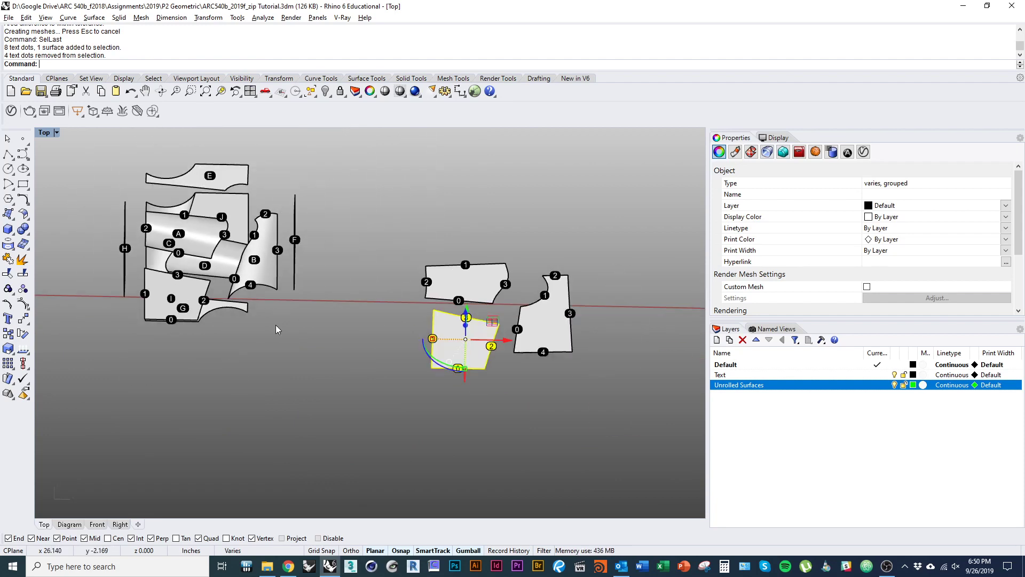
{"action": "scroll", "coordinate": [407, 377], "scroll_direction": "up", "scroll_amount": 5}
{"action": "left_click_drag", "start_coordinate": [411, 379], "coordinate": [387, 357]}
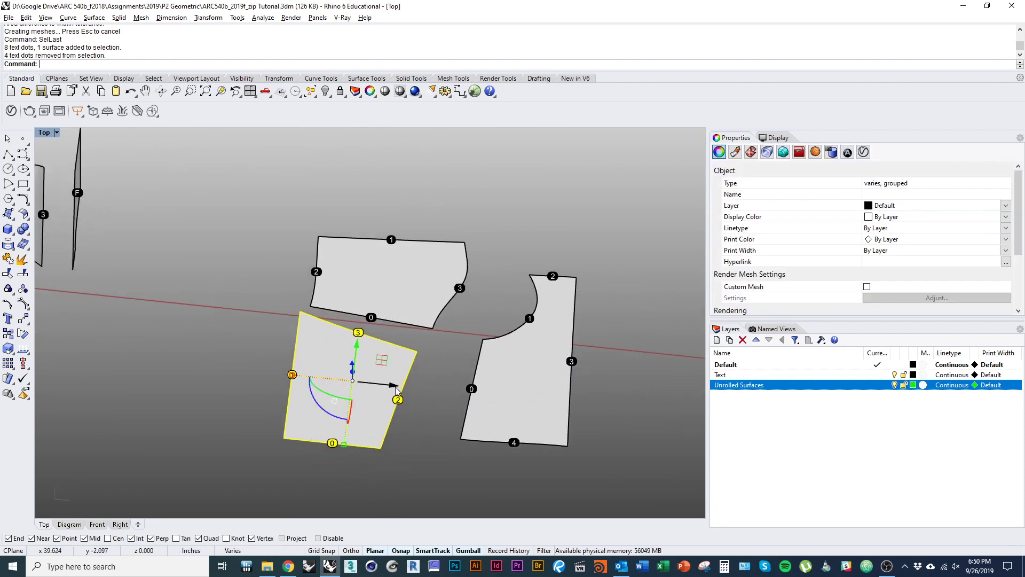
{"action": "left_click", "coordinate": [417, 445]}
- Hide the original unexploded block together with its lettered dots
{"action": "scroll", "coordinate": [285, 394], "scroll_direction": "down", "scroll_amount": 4}
{"action": "right_click_drag", "start_coordinate": [284, 393], "coordinate": [498, 380]}
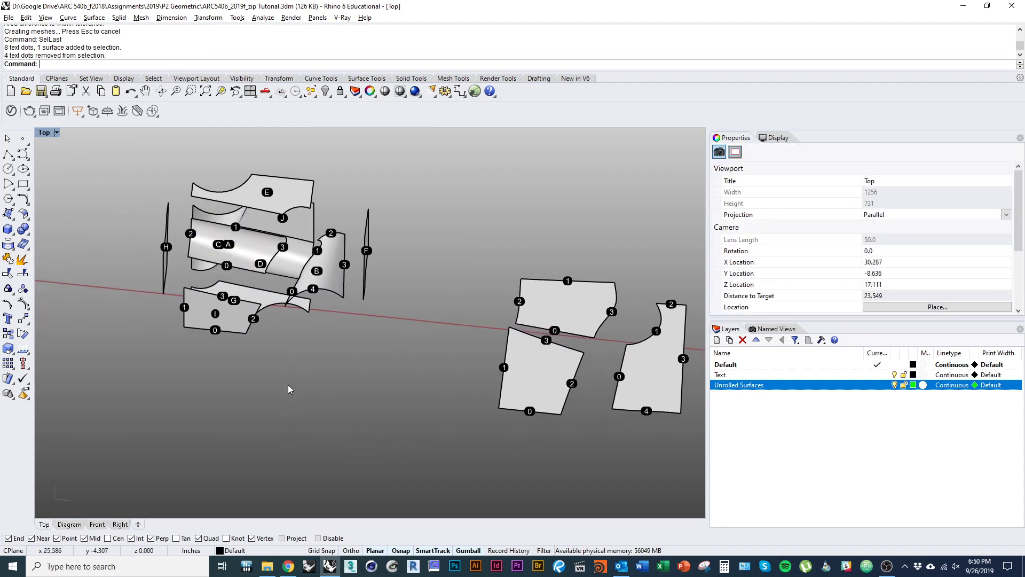
{"action": "right_click_drag", "start_coordinate": [73, 348], "coordinate": [469, 429]}
{"action": "left_click_drag", "start_coordinate": [422, 413], "coordinate": [74, 171]}
{"action": "key", "text": "ctrl+h"}
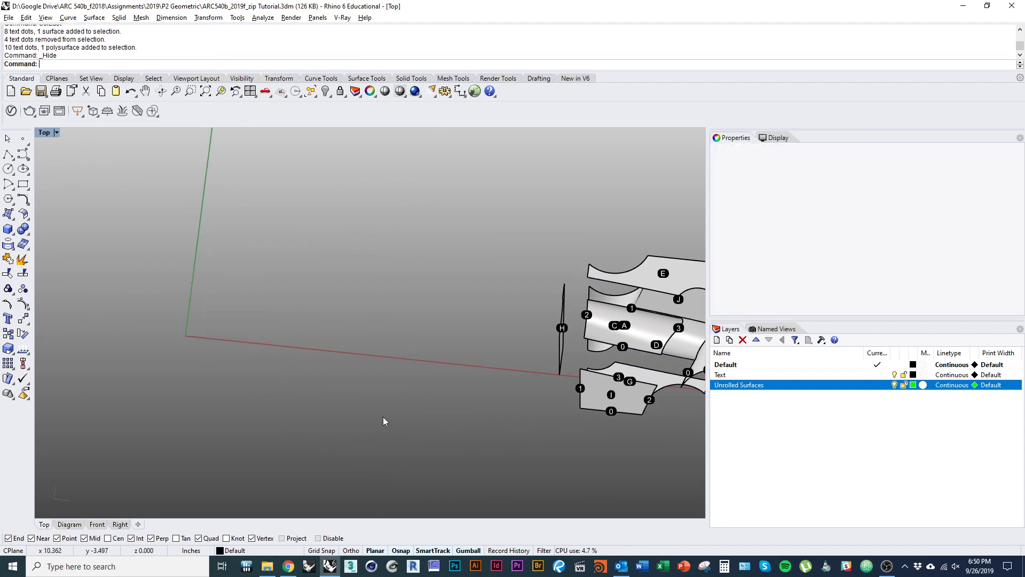
- Unroll side face F of the exploded block with UnrollSrf, using Explode=No and Labels=Yes
{"action": "right_click_drag", "start_coordinate": [383, 421], "coordinate": [286, 236]}
{"action": "left_click", "coordinate": [277, 235]}
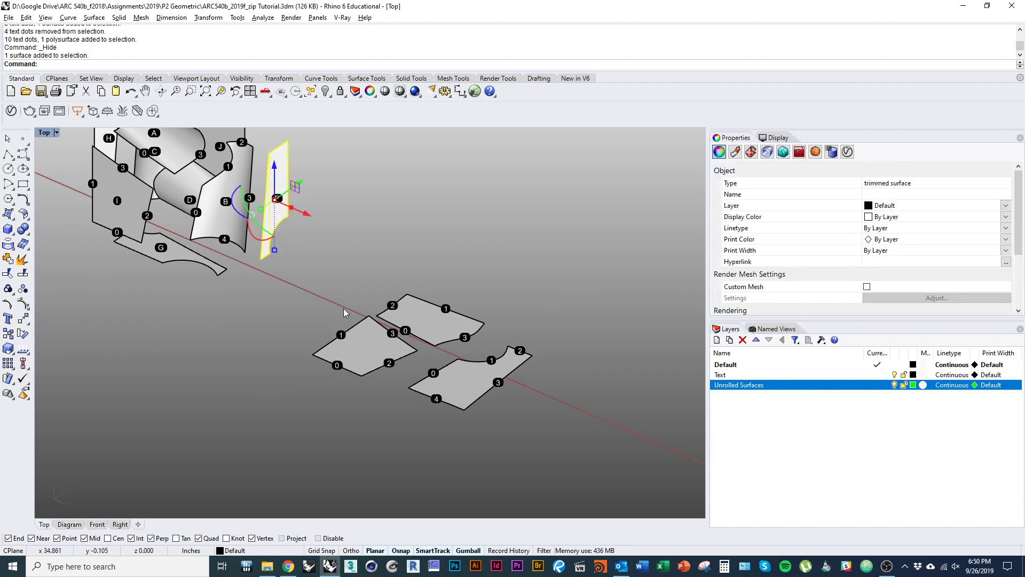
{"action": "key", "text": "Return"}
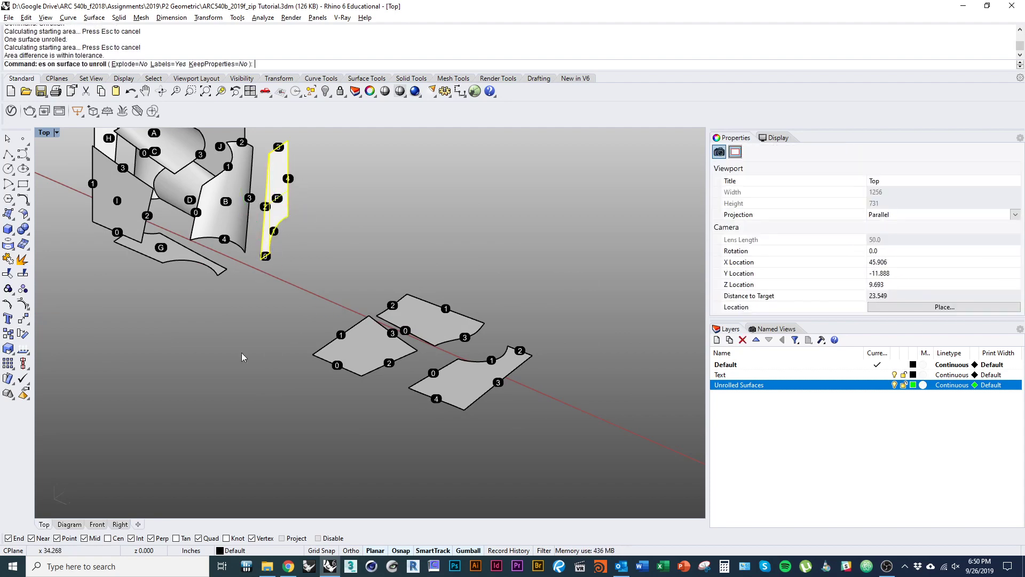
- Move unrolled face F with its edge labels across the exploded block to the far side of unrolled surface B
{"action": "right_click_drag", "start_coordinate": [241, 353], "coordinate": [374, 410], "text": "ctrl+shift"}
{"action": "left_click_drag", "start_coordinate": [252, 323], "coordinate": [119, 237]}
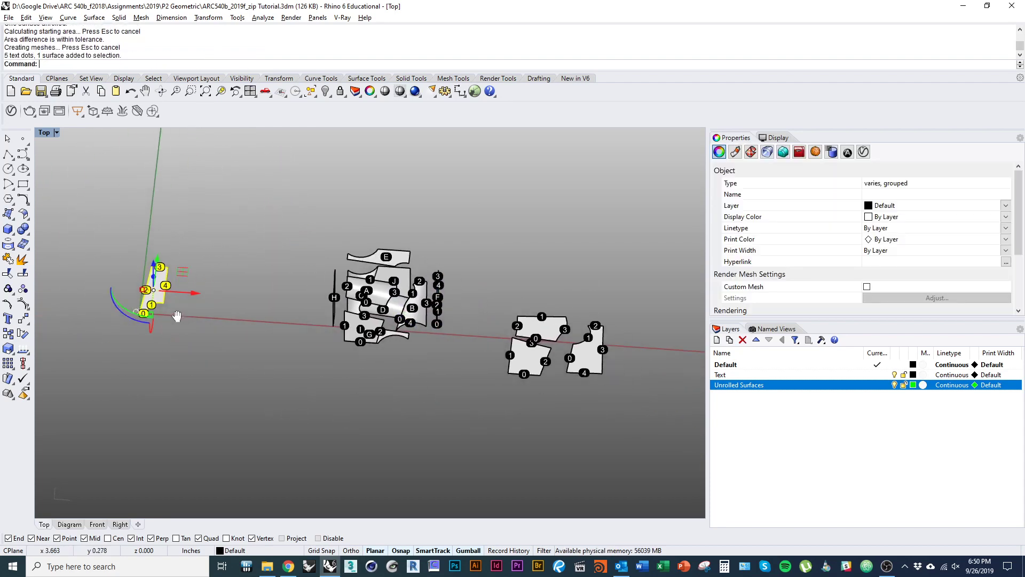
{"action": "left_click_drag", "start_coordinate": [145, 286], "coordinate": [637, 349]}
{"action": "scroll", "coordinate": [572, 336], "scroll_direction": "up", "scroll_amount": 5}
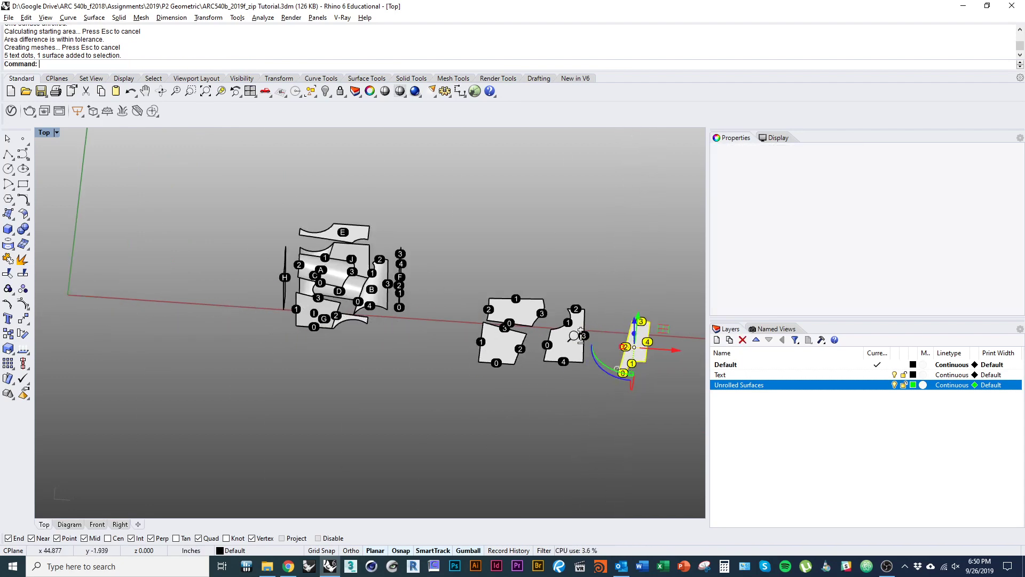
{"action": "right_click_drag", "start_coordinate": [572, 336], "coordinate": [570, 401], "text": "ctrl+shift"}
{"action": "left_click_drag", "start_coordinate": [532, 375], "coordinate": [534, 376]}
{"action": "key", "text": "Escape"}
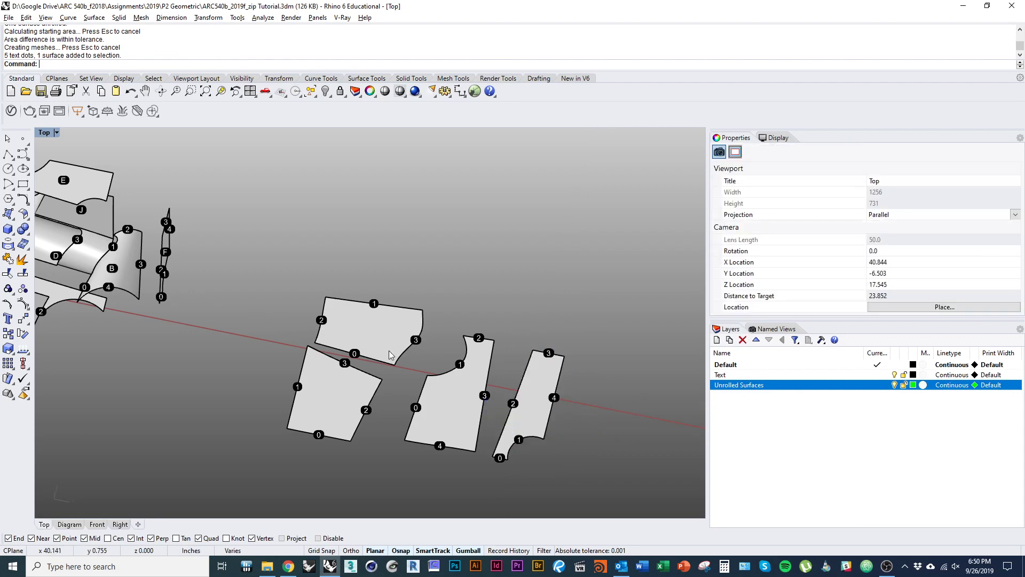
- Select curved face C of the exploded block with its letter dot and move it closer to the neighbouring faces
{"action": "right_click_drag", "start_coordinate": [389, 351], "coordinate": [213, 323], "text": "ctrl+shift"}
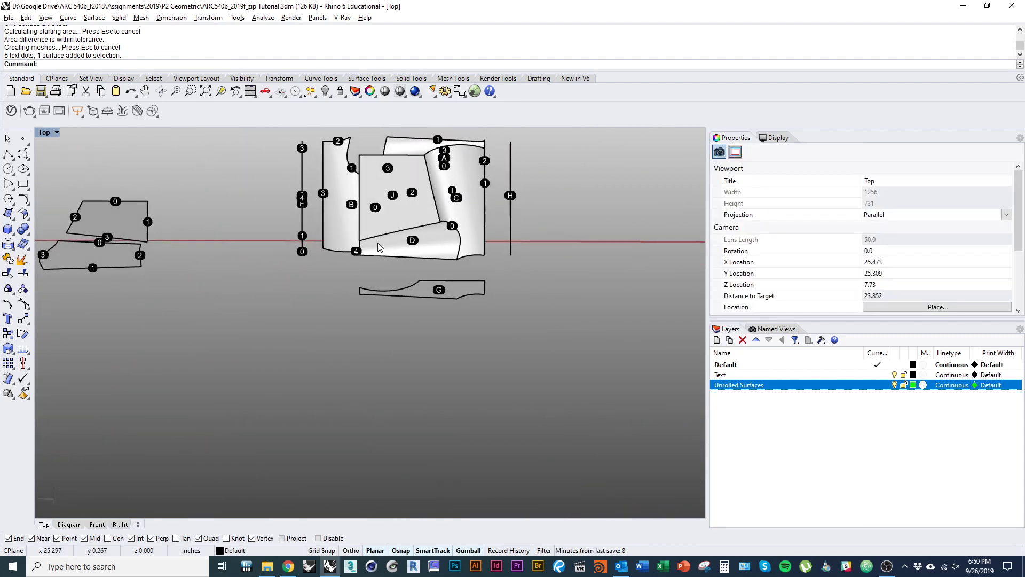
{"action": "scroll", "coordinate": [376, 246], "scroll_direction": "up", "scroll_amount": 3}
{"action": "left_click", "coordinate": [328, 268]}
{"action": "right_click_drag", "start_coordinate": [319, 256], "coordinate": [404, 347], "text": "ctrl+shift"}
{"action": "key", "text": "Escape"}
{"action": "left_click", "coordinate": [404, 329]}
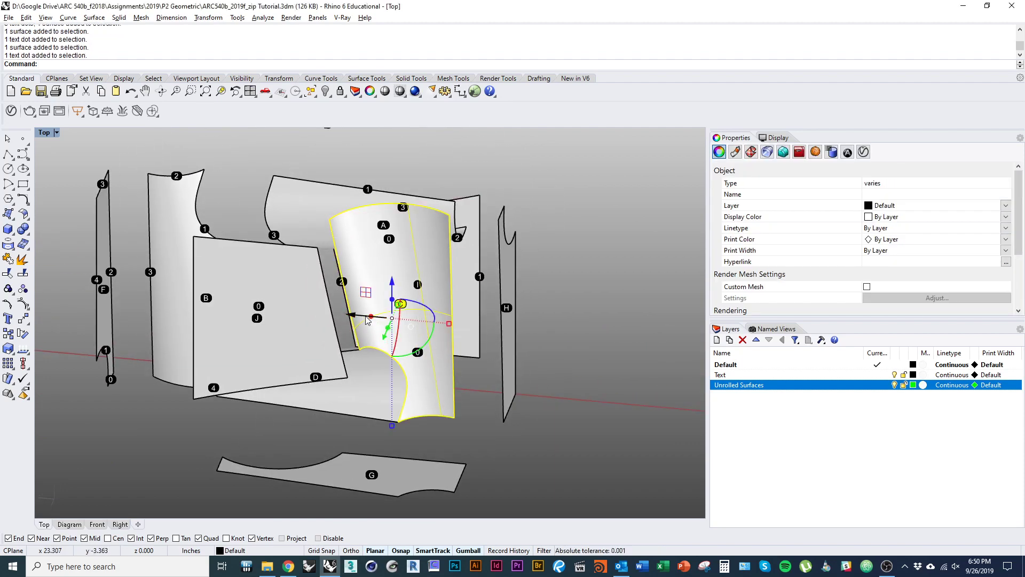
{"action": "right_click_drag", "start_coordinate": [368, 319], "coordinate": [467, 404], "text": "ctrl+shift"}
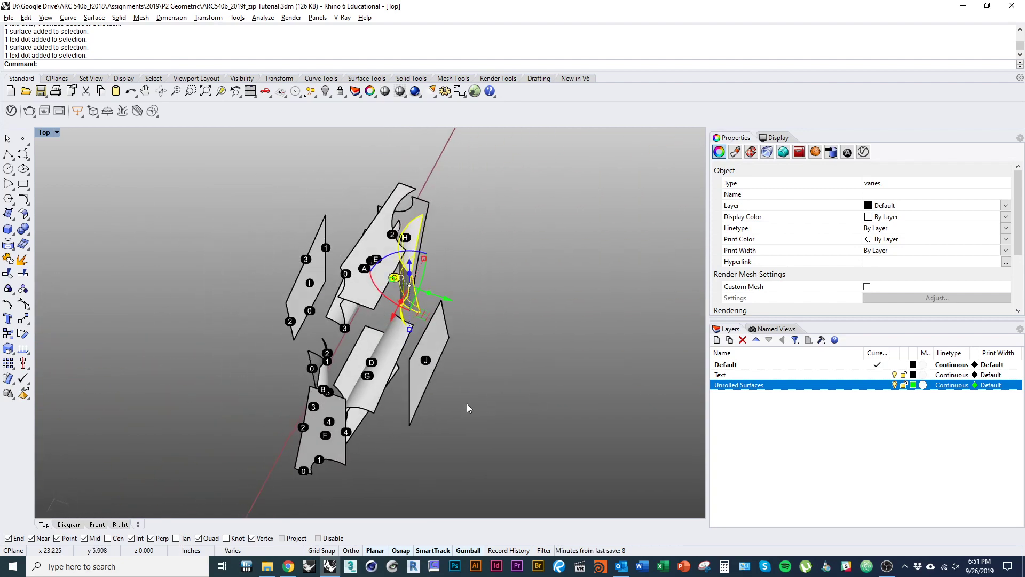
- Move face J and curved face B, together with their labels, closer to the rest of the exploded block
{"action": "left_click_drag", "start_coordinate": [466, 402], "coordinate": [425, 359]}
{"action": "scroll", "coordinate": [425, 361], "scroll_direction": "up", "scroll_amount": 6}
{"action": "right_click_drag", "start_coordinate": [433, 354], "coordinate": [511, 366], "text": "ctrl+shift"}
{"action": "scroll", "coordinate": [502, 370], "scroll_direction": "down", "scroll_amount": 4}
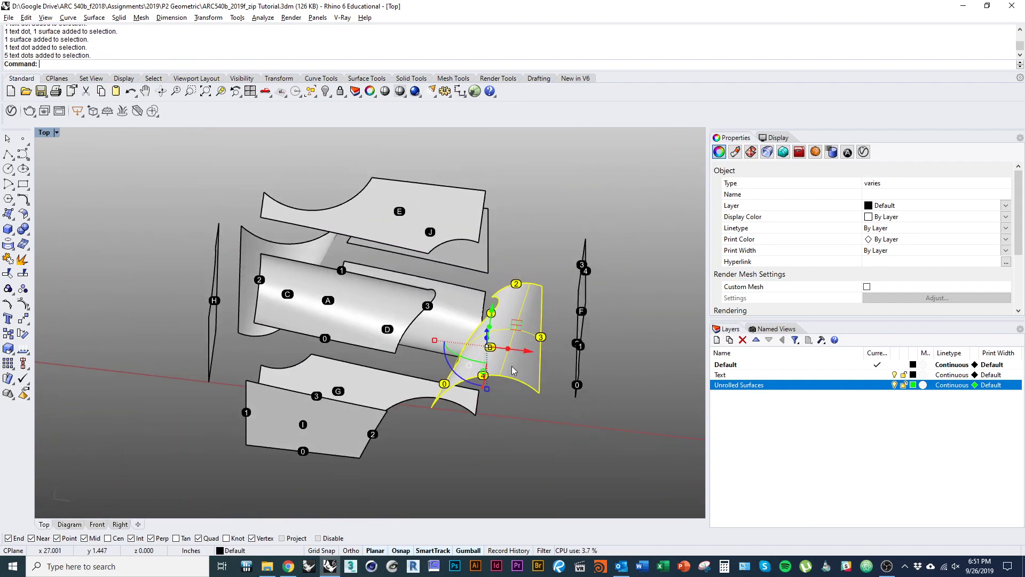
{"action": "left_click_drag", "start_coordinate": [494, 356], "coordinate": [493, 356]}
{"action": "right_click_drag", "start_coordinate": [492, 356], "coordinate": [454, 318], "text": "ctrl+shift"}
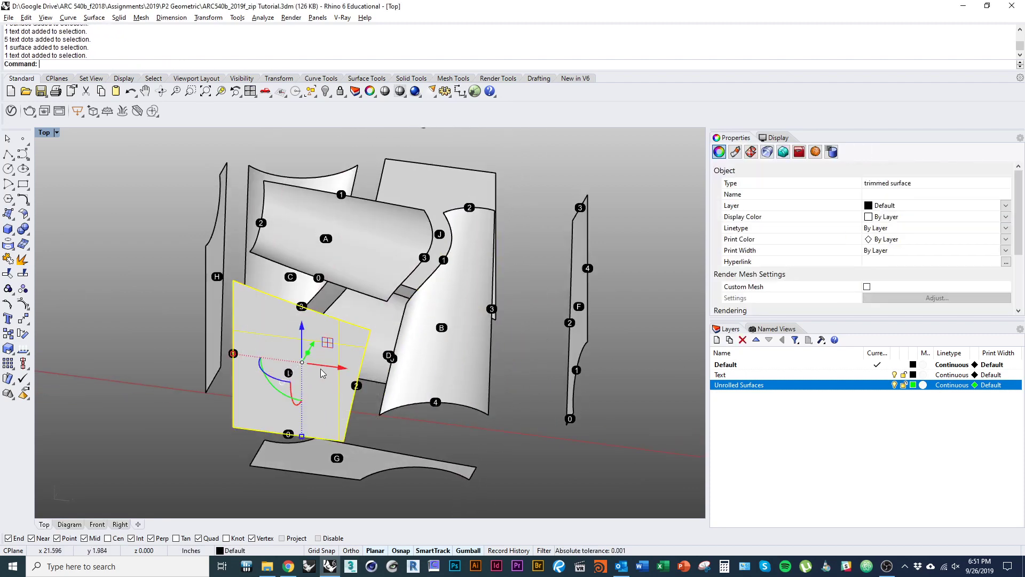
- Pull face I with its letter dot inward and raise bottom face G about 1.67 in toward the exploded block
{"action": "left_click_drag", "start_coordinate": [313, 347], "coordinate": [327, 325]}
{"action": "right_click_drag", "start_coordinate": [396, 393], "coordinate": [392, 366], "text": "ctrl+shift"}
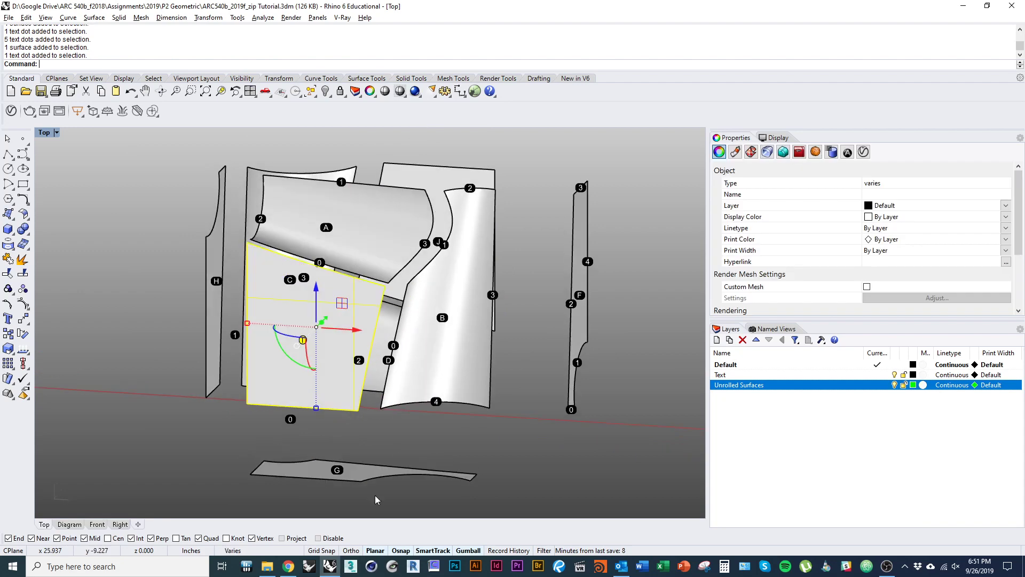
{"action": "left_click_drag", "start_coordinate": [375, 496], "coordinate": [332, 460]}
{"action": "left_click_drag", "start_coordinate": [374, 386], "coordinate": [374, 380]}
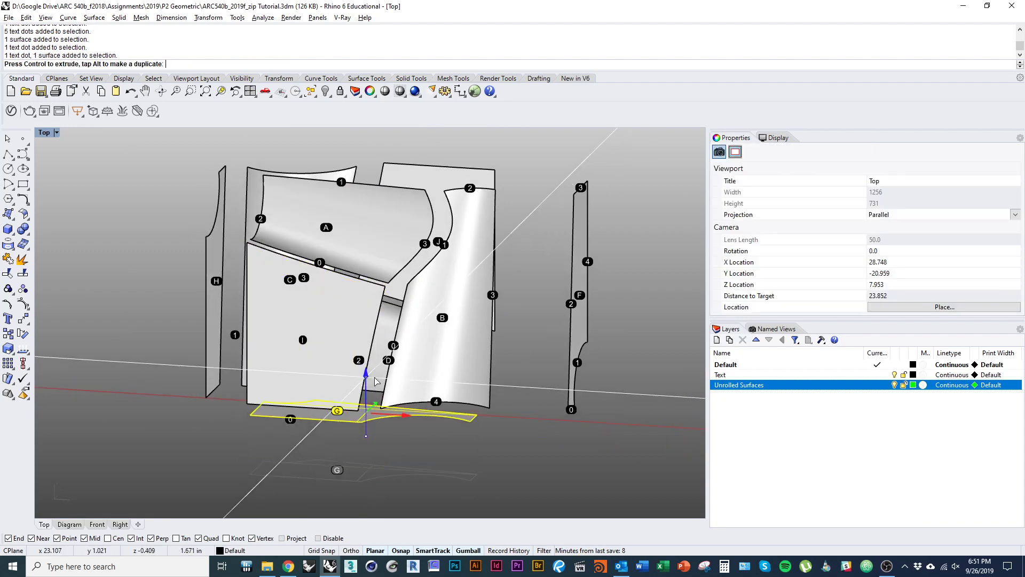
{"action": "left_click", "coordinate": [338, 470]}
- Lower top face E with its letter dot closer to the exploded block
{"action": "right_click_drag", "start_coordinate": [405, 466], "coordinate": [303, 272], "text": "ctrl+shift"}
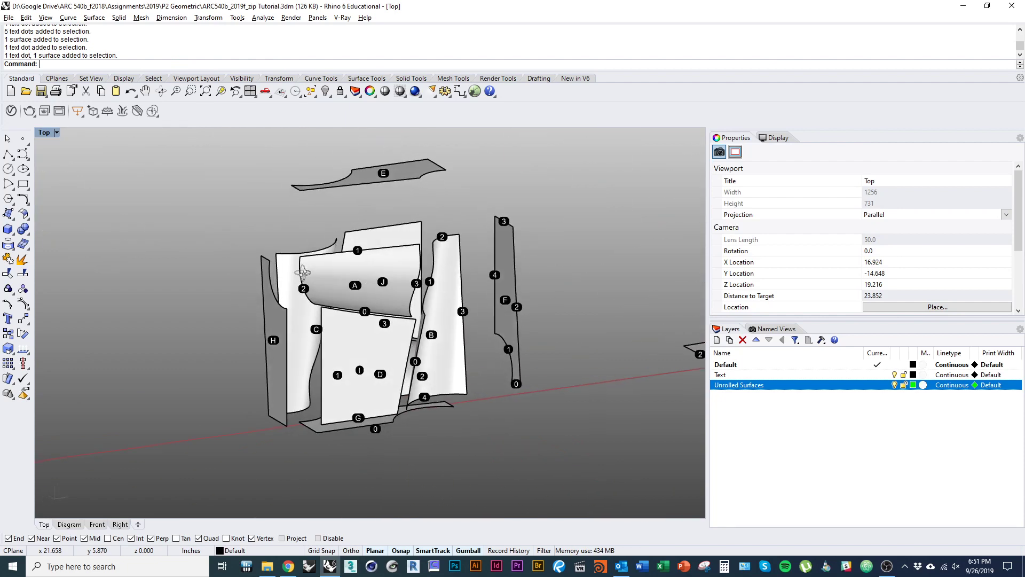
{"action": "left_click_drag", "start_coordinate": [404, 208], "coordinate": [367, 188]}
{"action": "left_click", "coordinate": [399, 194]}
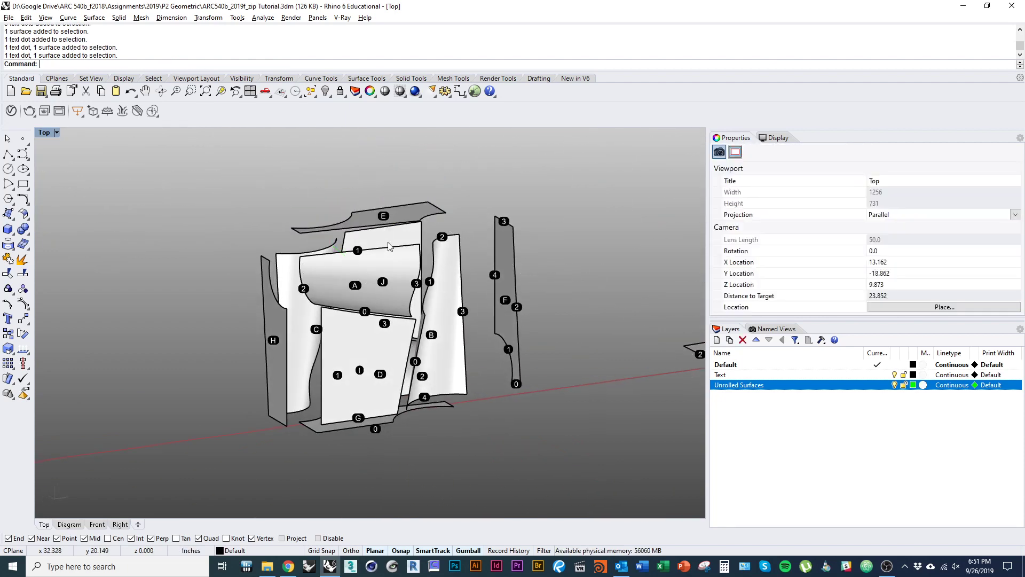
- Unroll top face E of the exploded block with UnrollSrf, keeping the edge labels on
{"action": "right_click_drag", "start_coordinate": [407, 214], "coordinate": [335, 230]}
{"action": "left_click", "coordinate": [334, 230]}
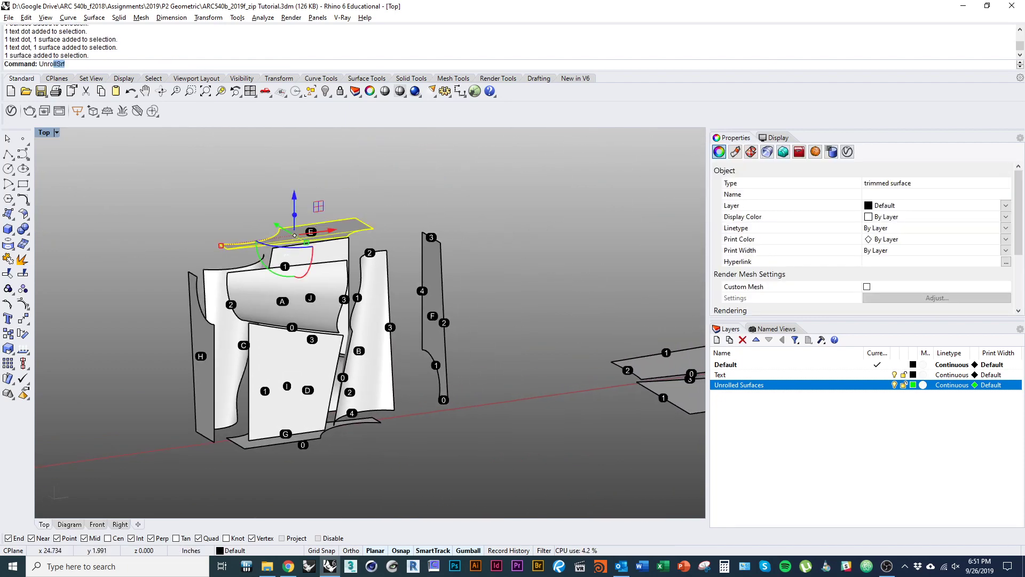
{"action": "type", "text": "Unroll"}
{"action": "key", "text": "Return"}
{"action": "key", "text": "Return"}
- Move unrolled face E with its labels about 36 in along the X axis and place it just above unrolled surface A
{"action": "scroll", "coordinate": [240, 288], "scroll_direction": "down", "scroll_amount": 9}
{"action": "right_click_drag", "start_coordinate": [238, 294], "coordinate": [213, 348], "text": "ctrl+shift"}
{"action": "left_click_drag", "start_coordinate": [84, 277], "coordinate": [173, 324]}
{"action": "right_click_drag", "start_coordinate": [236, 317], "coordinate": [203, 337]}
{"action": "scroll", "coordinate": [277, 265], "scroll_direction": "up", "scroll_amount": 9}
{"action": "right_click_drag", "start_coordinate": [276, 270], "coordinate": [390, 254], "text": "ctrl+shift"}
{"action": "scroll", "coordinate": [149, 335], "scroll_direction": "down", "scroll_amount": 4}
{"action": "scroll", "coordinate": [143, 341], "scroll_direction": "down", "scroll_amount": 1}
{"action": "left_click_drag", "start_coordinate": [81, 319], "coordinate": [619, 211]}
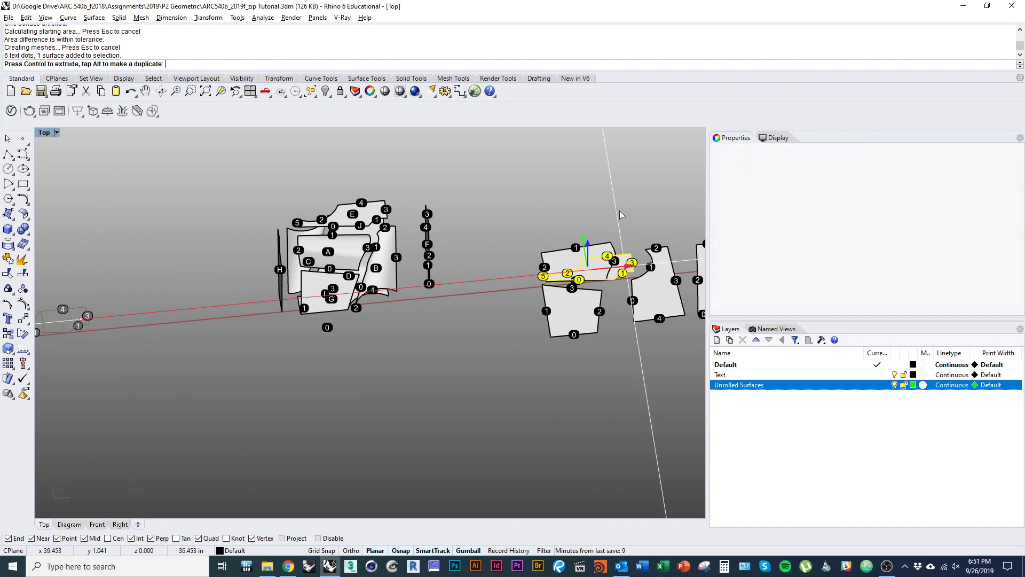
{"action": "left_click_drag", "start_coordinate": [579, 236], "coordinate": [570, 200]}
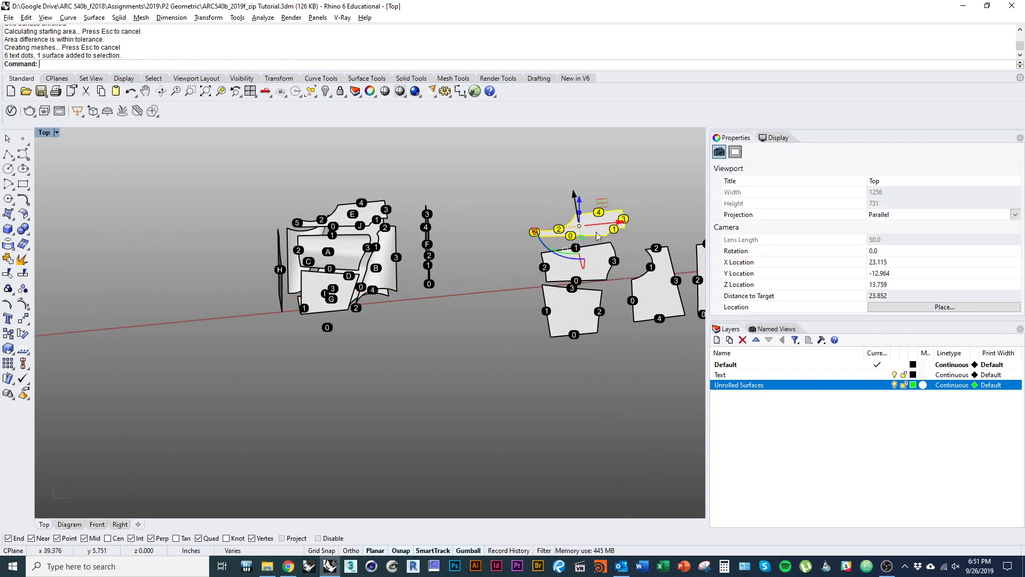
- Rotate unrolled face E so its edge 0 runs parallel to edge 1 of surface A, leaving a small gap between them
{"action": "scroll", "coordinate": [597, 237], "scroll_direction": "up", "scroll_amount": 8}
{"action": "left_click", "coordinate": [638, 235]}
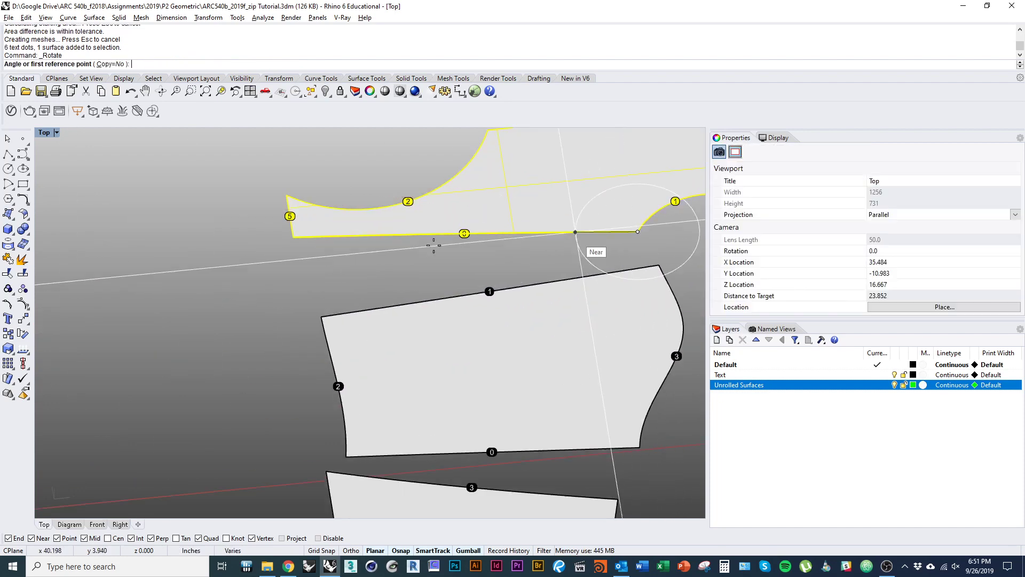
{"action": "left_click", "coordinate": [293, 237]}
{"action": "left_click", "coordinate": [299, 283]}
{"action": "scroll", "coordinate": [390, 365], "scroll_direction": "down", "scroll_amount": 5}
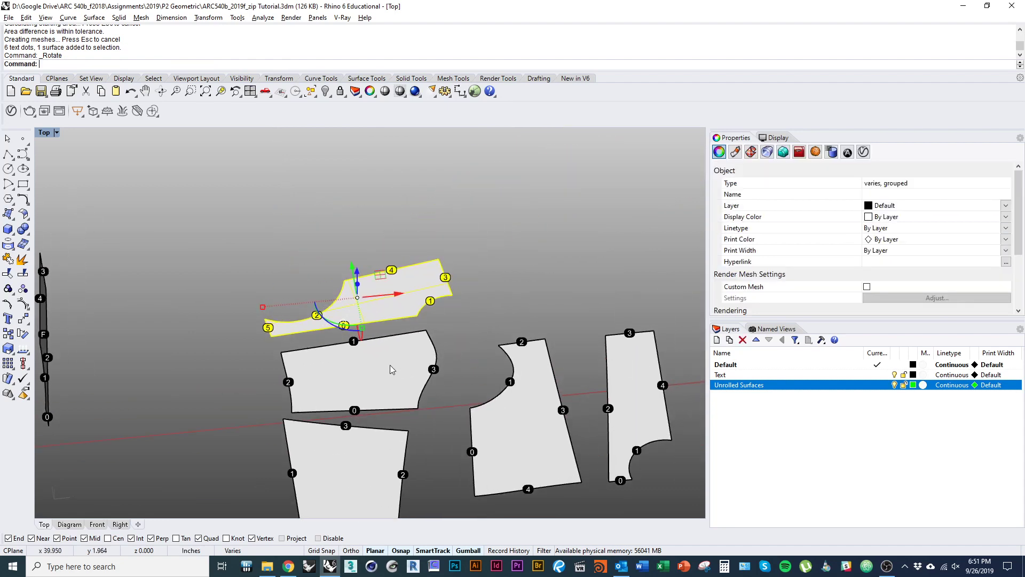
{"action": "left_click_drag", "start_coordinate": [407, 306], "coordinate": [412, 293]}
{"action": "left_click", "coordinate": [456, 311]}
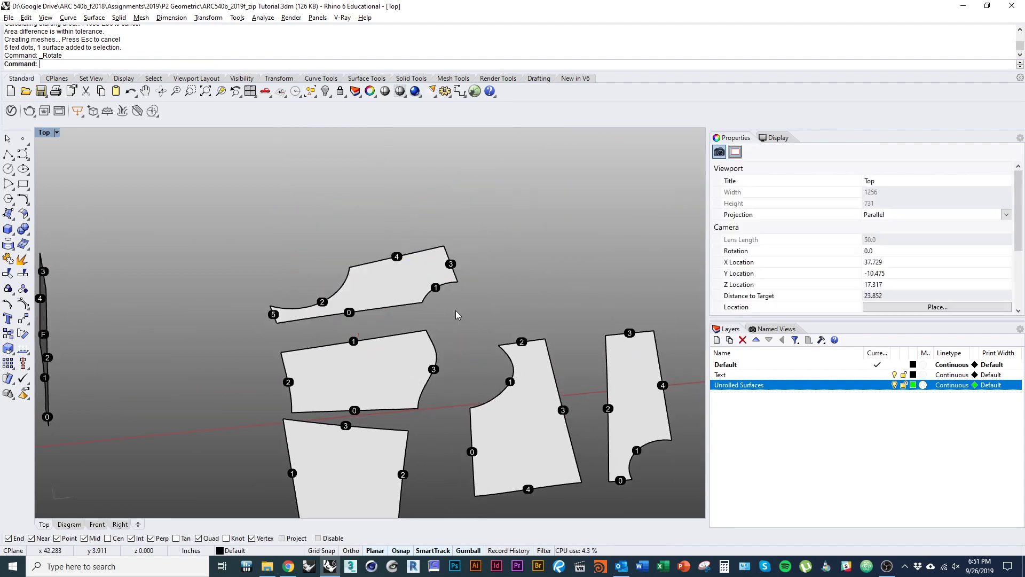
- Switch to the top view and place a text label "E", 1 in high, on unrolled face E
{"action": "type", "text": "Top"}
{"action": "key", "text": "Return"}
{"action": "right_click_drag", "start_coordinate": [389, 372], "coordinate": [316, 268]}
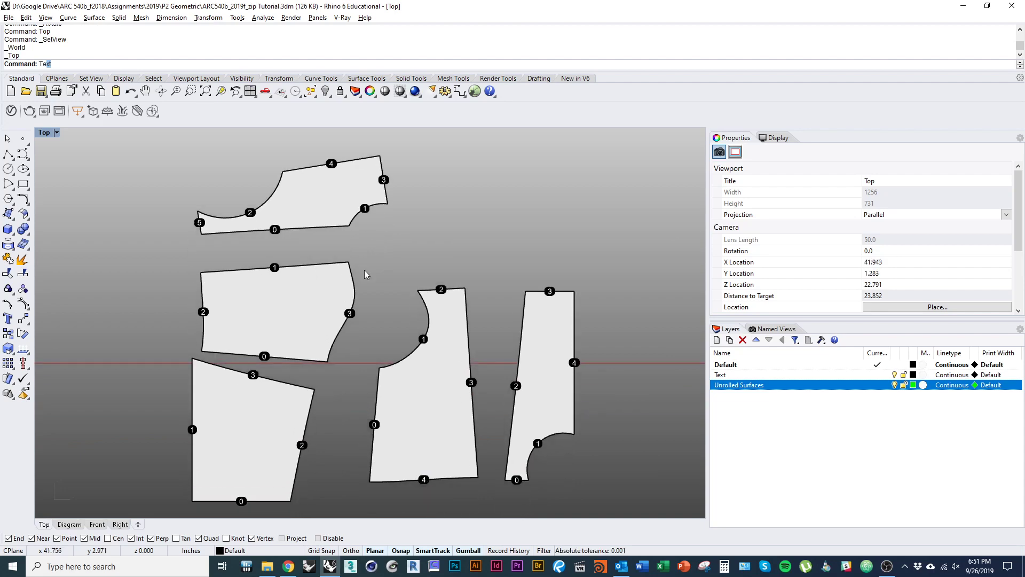
{"action": "type", "text": "Text"}
{"action": "key", "text": "Return"}
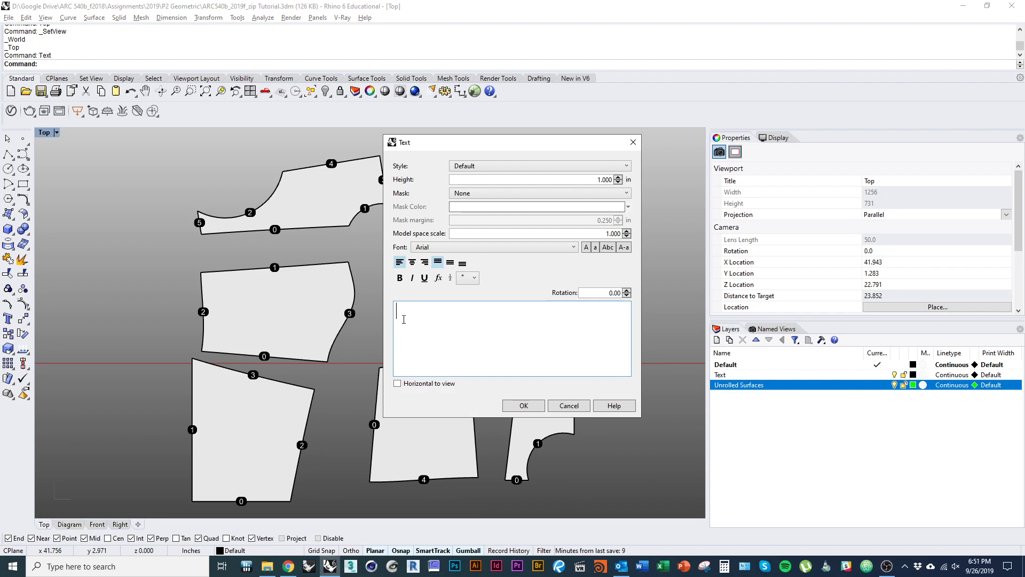
{"action": "type", "text": "E"}
{"action": "left_click", "coordinate": [531, 411]}
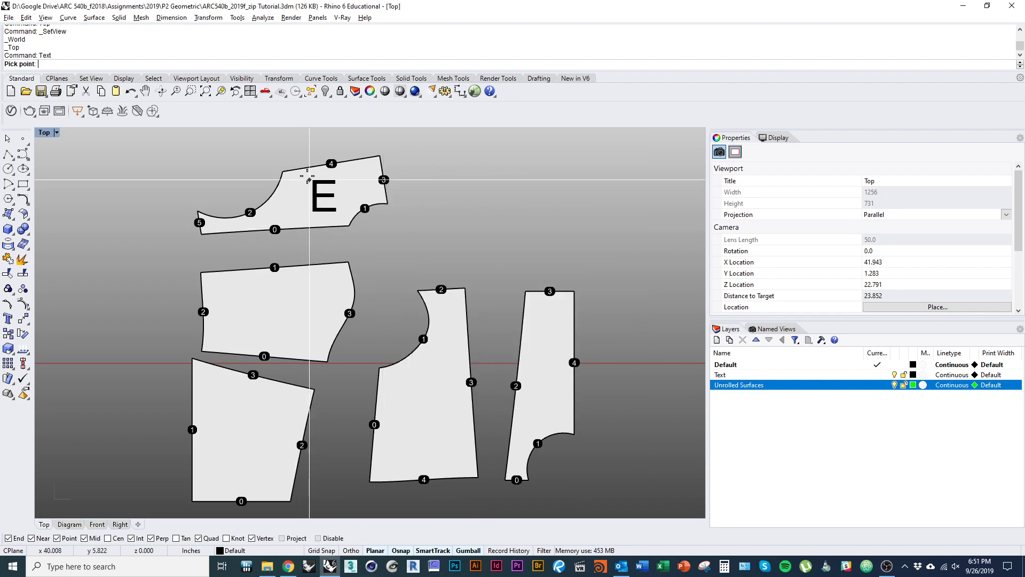
{"action": "scroll", "coordinate": [303, 177], "scroll_direction": "up", "scroll_amount": 3}
{"action": "right_click_drag", "start_coordinate": [343, 210], "coordinate": [326, 319]}
- Change the text label E to the Unrolled Surfaces layer
{"action": "left_click", "coordinate": [315, 328]}
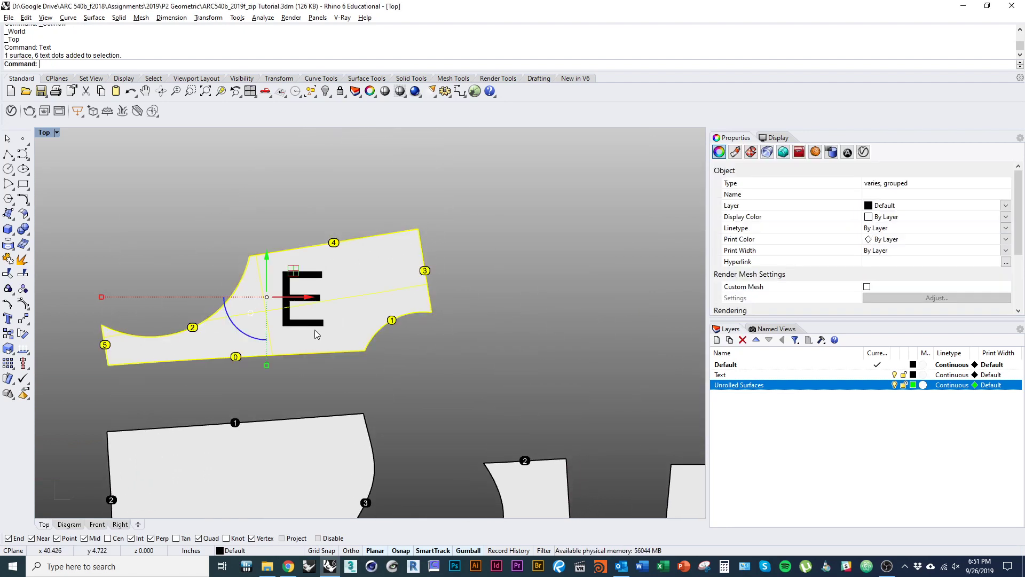
{"action": "left_click", "coordinate": [319, 322]}
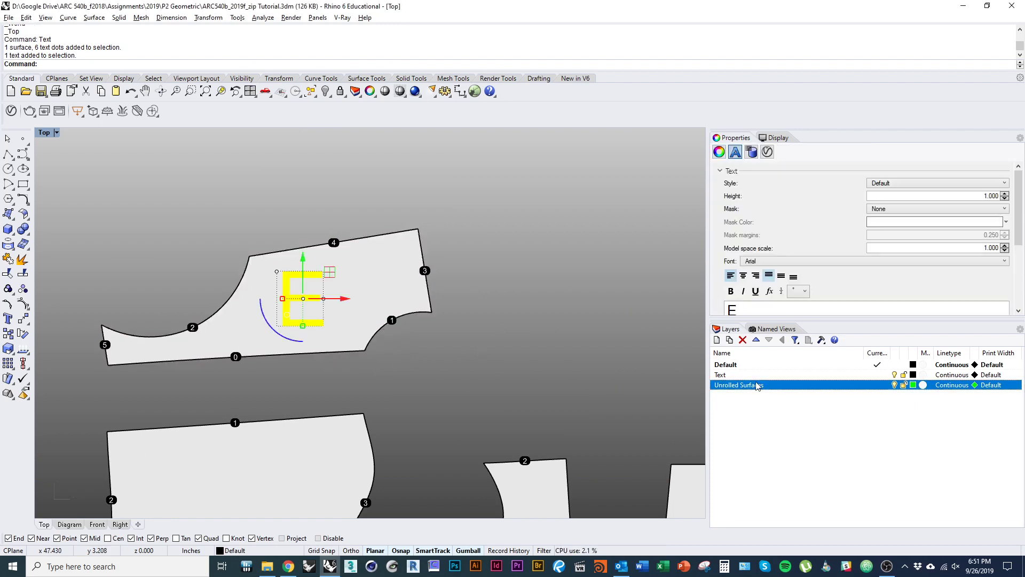
{"action": "right_click", "coordinate": [799, 385]}
{"action": "left_click", "coordinate": [784, 435]}
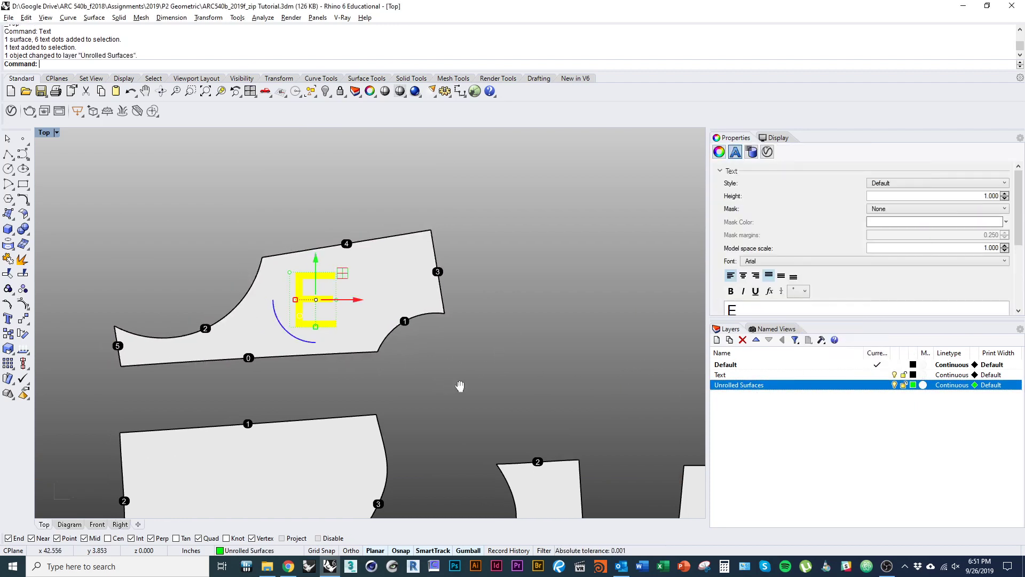
- Scale the text label E down to a height of about 0.37 in
{"action": "key", "text": "Return"}
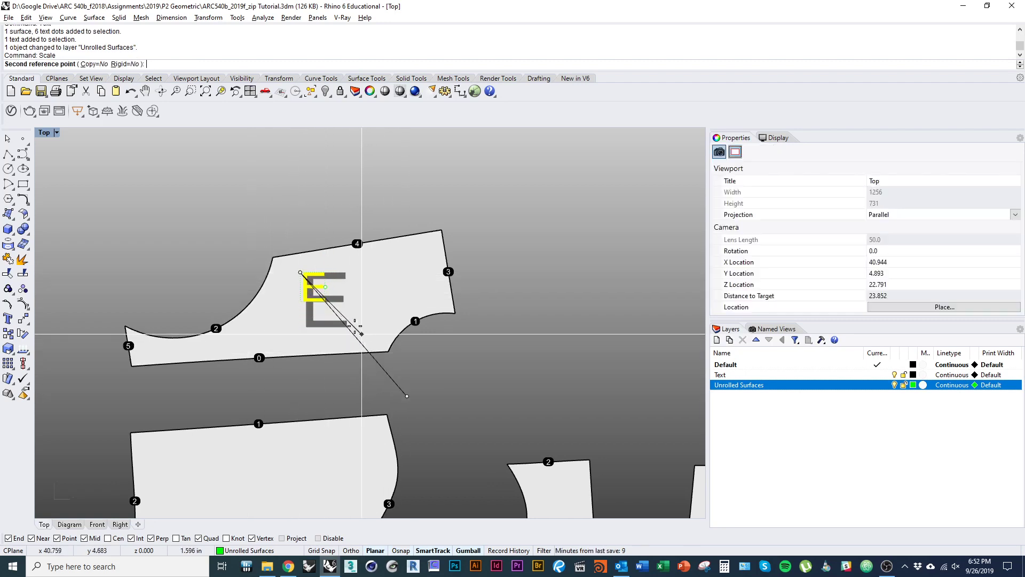
{"action": "left_click", "coordinate": [344, 324]}
{"action": "key", "text": "Return"}
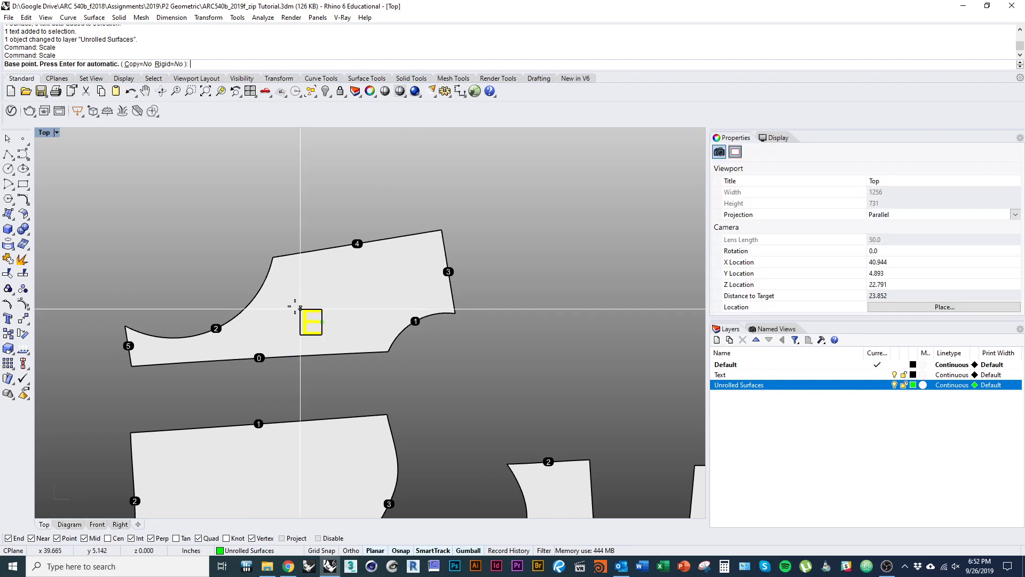
{"action": "left_click", "coordinate": [379, 386]}
- Copy the text label E onto the unrolled pieces of faces A, I, B and F
{"action": "right_click_drag", "start_coordinate": [339, 391], "coordinate": [317, 321]}
{"action": "scroll", "coordinate": [317, 321], "scroll_direction": "down", "scroll_amount": 4}
{"action": "type", "text": "co"}
{"action": "key", "text": "Return"}
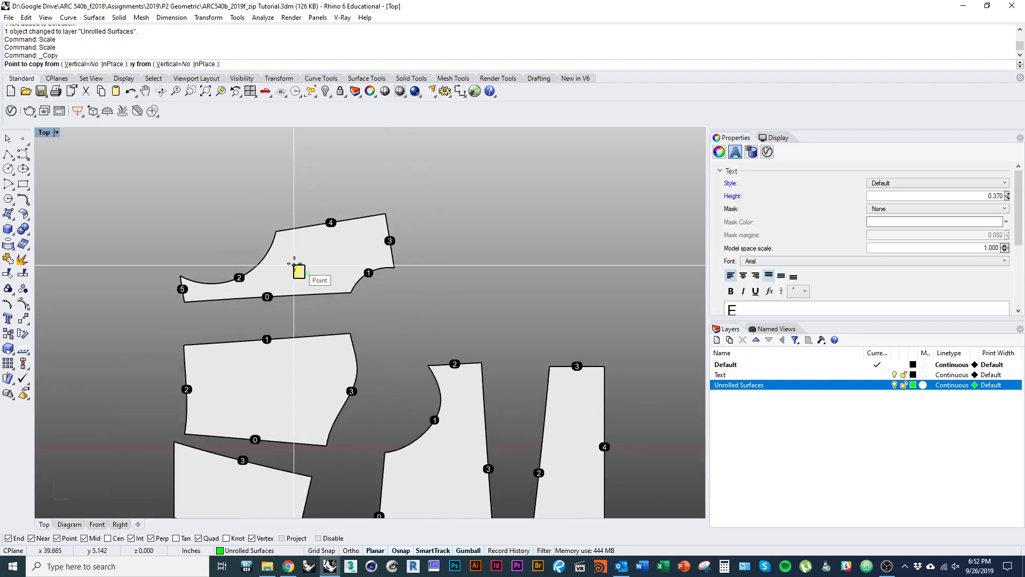
{"action": "left_click", "coordinate": [292, 264]}
{"action": "right_click_drag", "start_coordinate": [281, 389], "coordinate": [282, 311], "text": "shift"}
{"action": "right_click_drag", "start_coordinate": [253, 385], "coordinate": [251, 289], "text": "shift"}
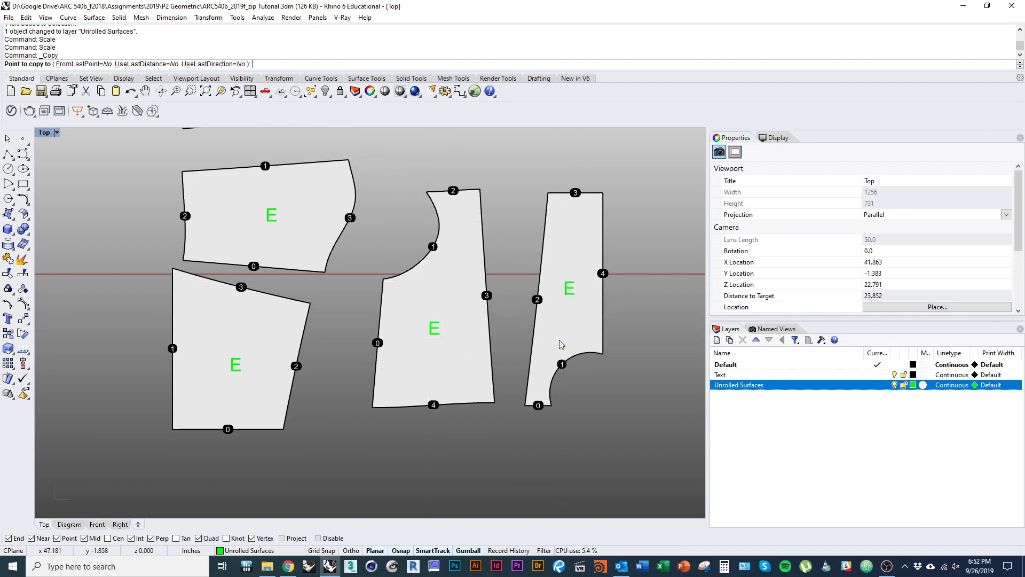
{"action": "key", "text": "Return"}
- Set the viewport to Wireframe display and change the copied label on unrolled surface A to "A"
{"action": "scroll", "coordinate": [559, 345], "scroll_direction": "down", "scroll_amount": 7}
{"action": "right_click_drag", "start_coordinate": [326, 378], "coordinate": [368, 264], "text": "shift"}
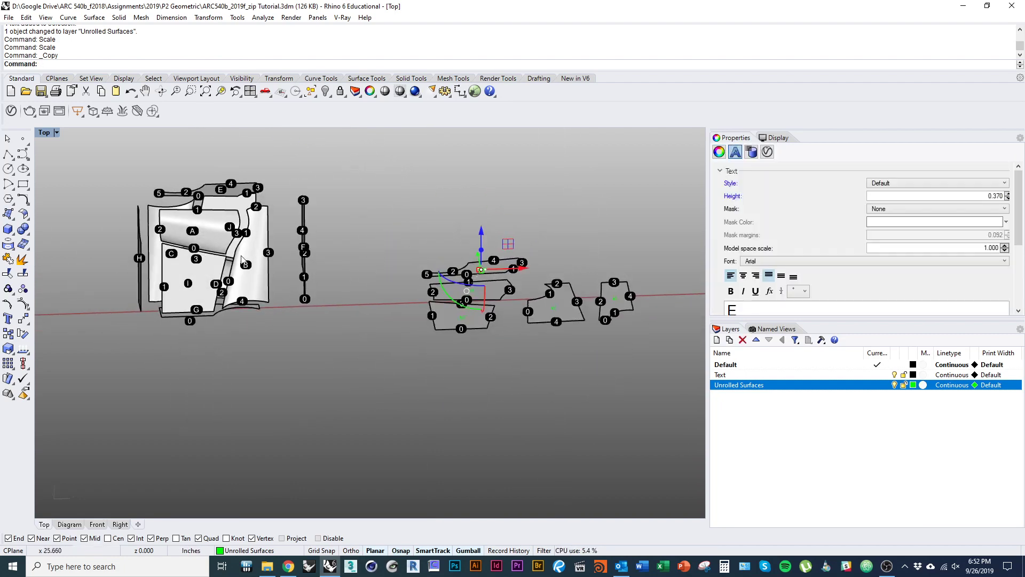
{"action": "right_click_drag", "start_coordinate": [425, 310], "coordinate": [421, 327], "text": "ctrl+shift"}
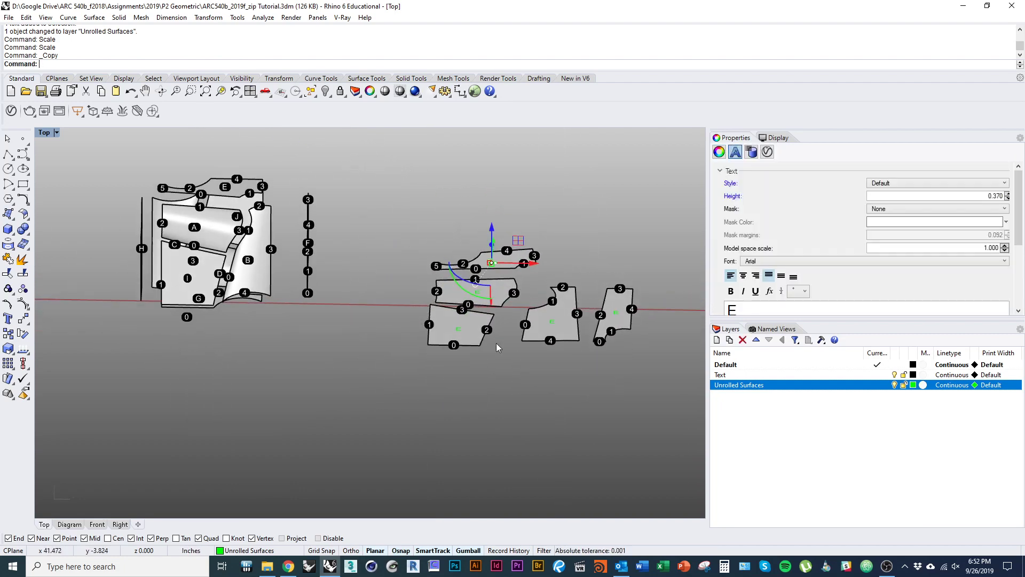
{"action": "right_click_drag", "start_coordinate": [316, 292], "coordinate": [328, 327], "text": "ctrl+shift"}
{"action": "scroll", "coordinate": [486, 303], "scroll_direction": "up", "scroll_amount": 8}
{"action": "right_click_drag", "start_coordinate": [439, 269], "coordinate": [439, 315], "text": "ctrl+shift"}
{"action": "key", "text": "ctrl+alt+w"}
{"action": "double_click", "coordinate": [454, 250]}
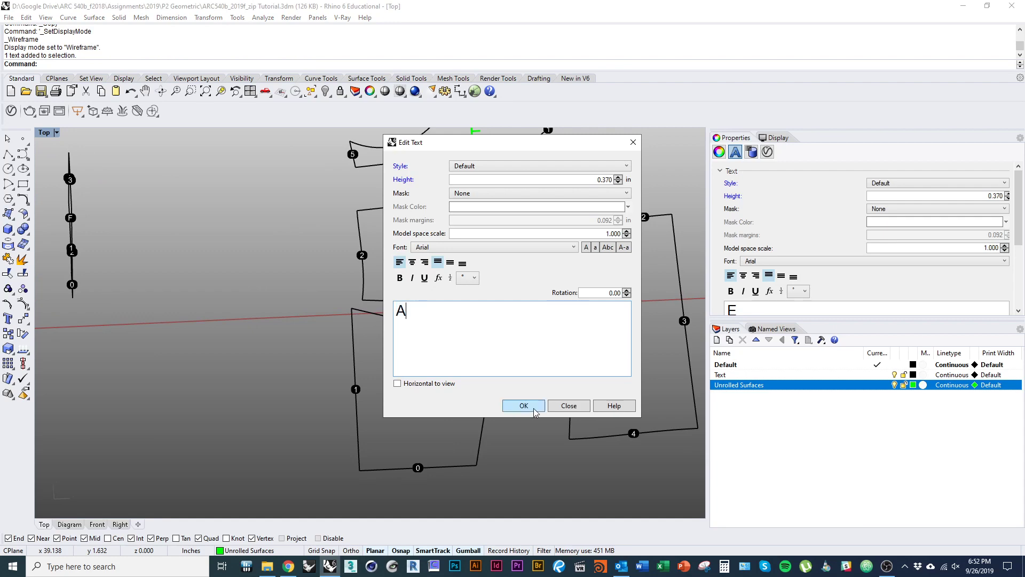
{"action": "type", "text": "A"}
{"action": "left_click", "coordinate": [523, 406]}
- Change the copied labels on the unrolled pieces of faces I and B to "I" and "B"
{"action": "double_click", "coordinate": [428, 408]}
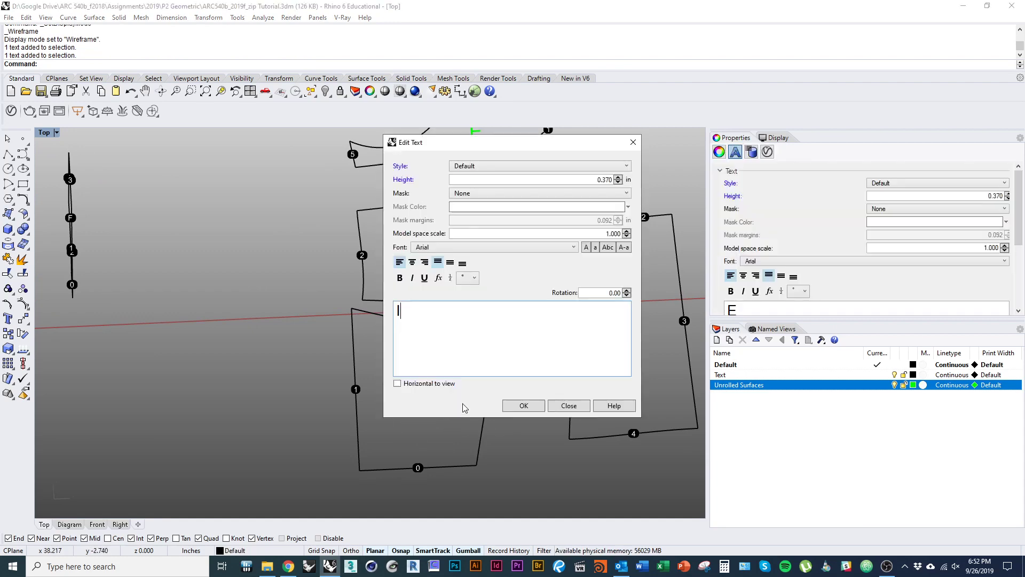
{"action": "left_click", "coordinate": [523, 407]}
{"action": "right_click_drag", "start_coordinate": [592, 387], "coordinate": [405, 410]}
{"action": "double_click", "coordinate": [450, 381]}
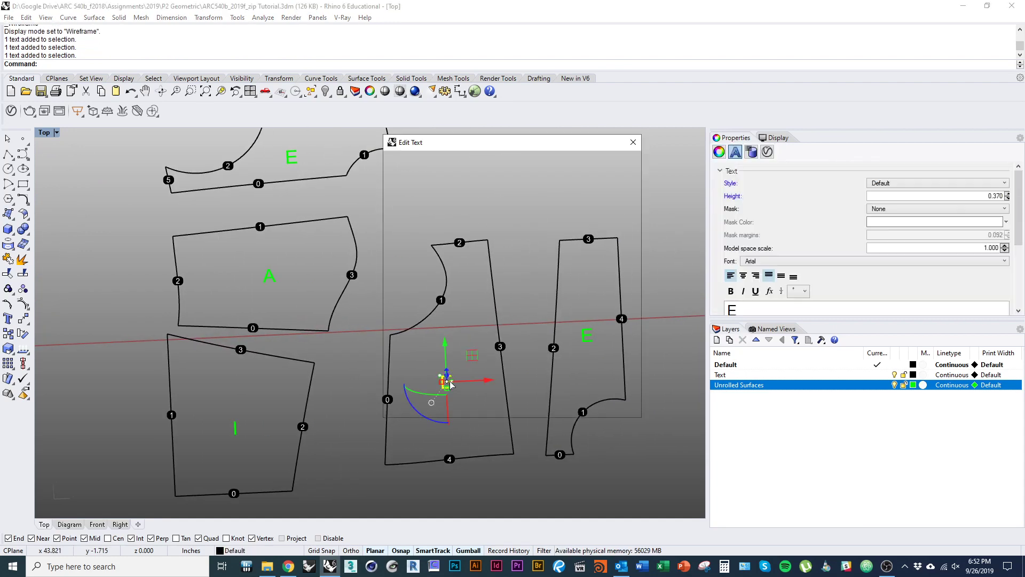
{"action": "type", "text": "B"}
{"action": "left_click", "coordinate": [524, 406]}
- Change the copied label on the unrolled piece of face F to "F"
{"action": "right_click_drag", "start_coordinate": [524, 406], "coordinate": [474, 423]}
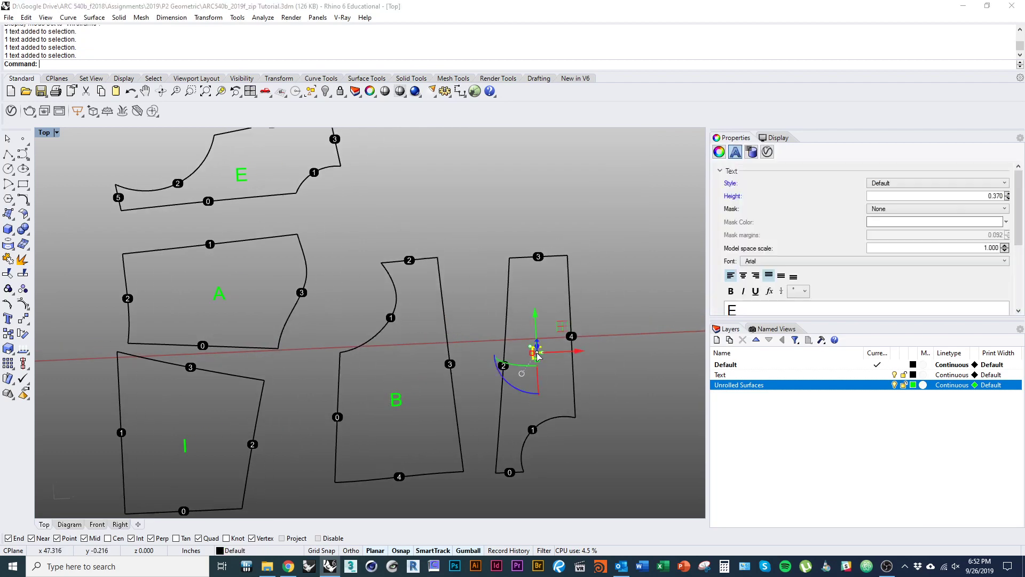
{"action": "double_click", "coordinate": [534, 320]}
{"action": "type", "text": "F"}
{"action": "left_click", "coordinate": [524, 406]}
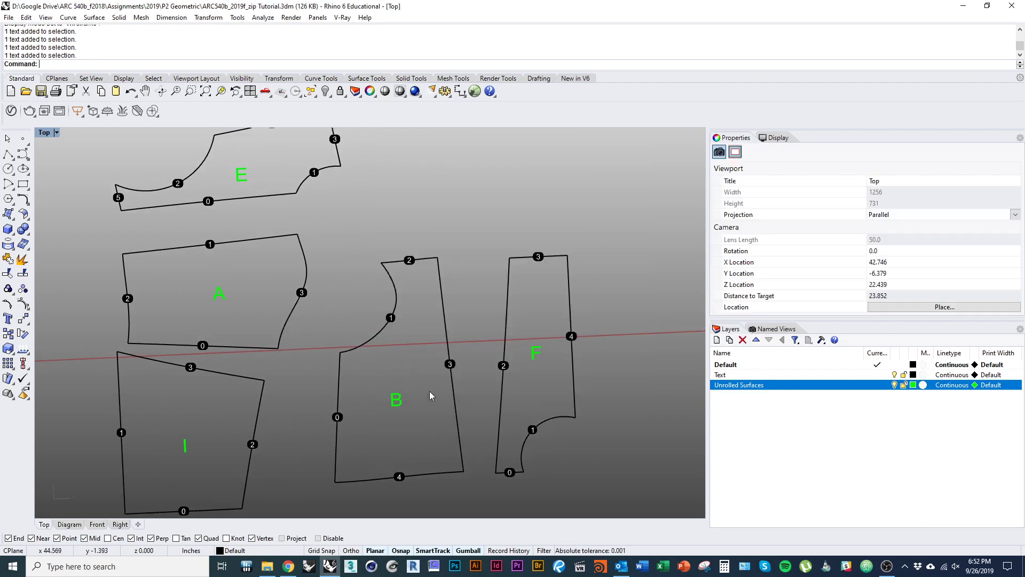
- Unroll the narrow side face H of the exploded block with its edge number labels
{"action": "scroll", "coordinate": [537, 357], "scroll_direction": "down", "scroll_amount": 5}
{"action": "right_click_drag", "start_coordinate": [530, 407], "coordinate": [456, 334], "text": "ctrl+shift"}
{"action": "scroll", "coordinate": [384, 313], "scroll_direction": "up", "scroll_amount": 4}
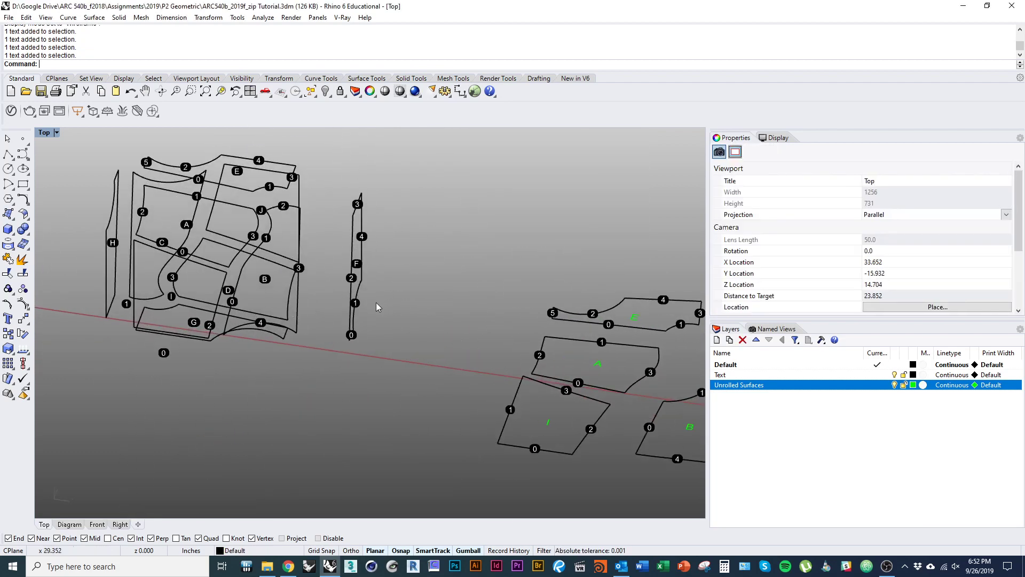
{"action": "right_click_drag", "start_coordinate": [376, 302], "coordinate": [271, 460]}
{"action": "left_click", "coordinate": [273, 458]}
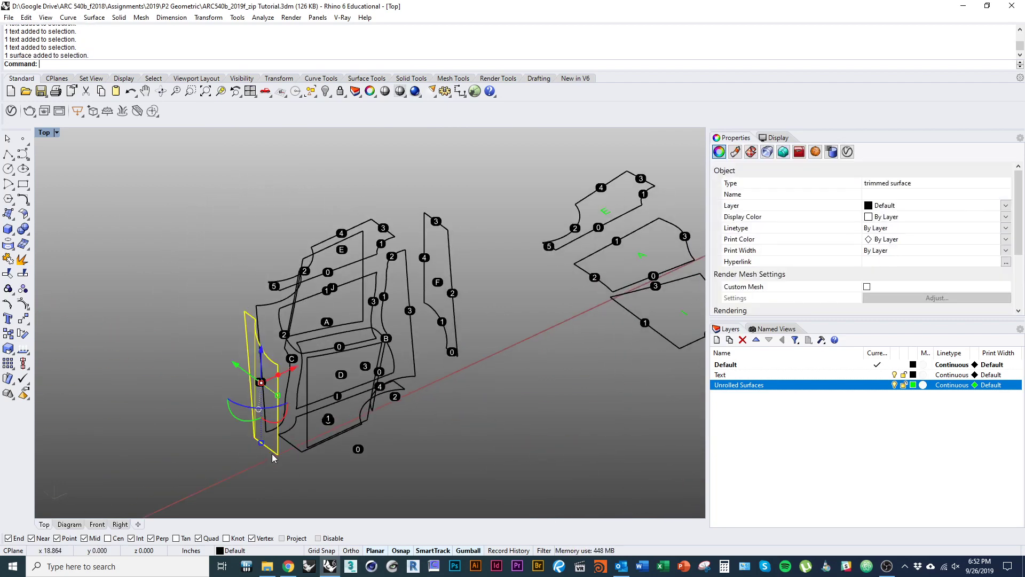
{"action": "key", "text": "Return"}
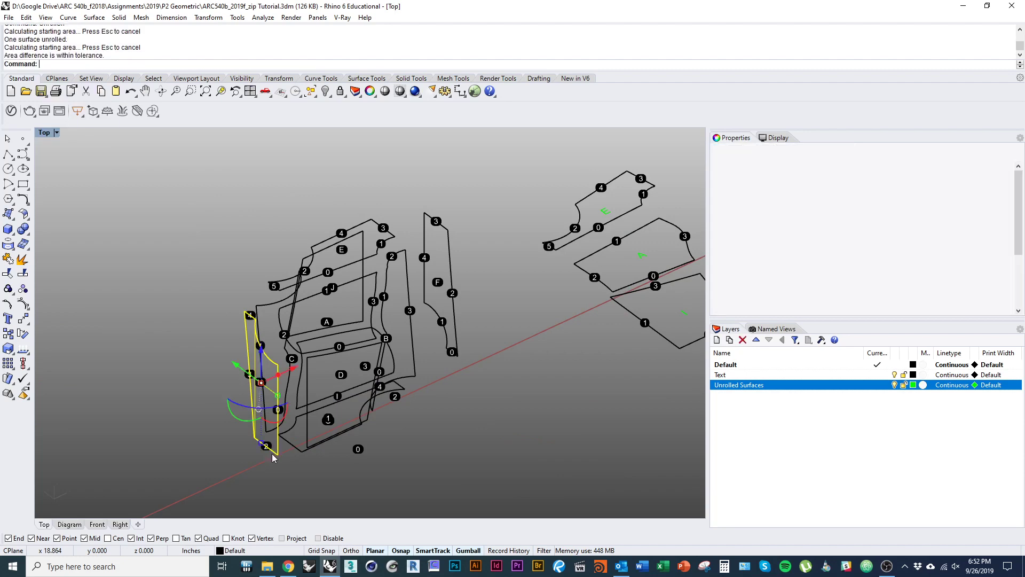
- Move the unrolled piece of face H with its number dots from the origin to the open space beside piece I
{"action": "right_click_drag", "start_coordinate": [287, 384], "coordinate": [591, 451], "text": "ctrl+shift"}
{"action": "scroll", "coordinate": [197, 405], "scroll_direction": "down", "scroll_amount": 6}
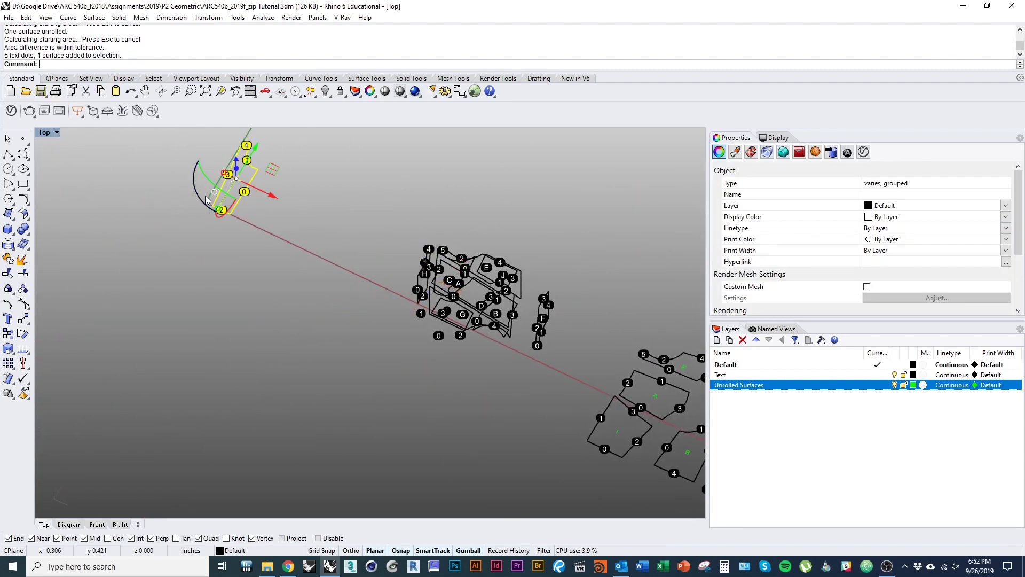
{"action": "left_click_drag", "start_coordinate": [537, 358], "coordinate": [622, 397]}
{"action": "scroll", "coordinate": [485, 364], "scroll_direction": "up", "scroll_amount": 4}
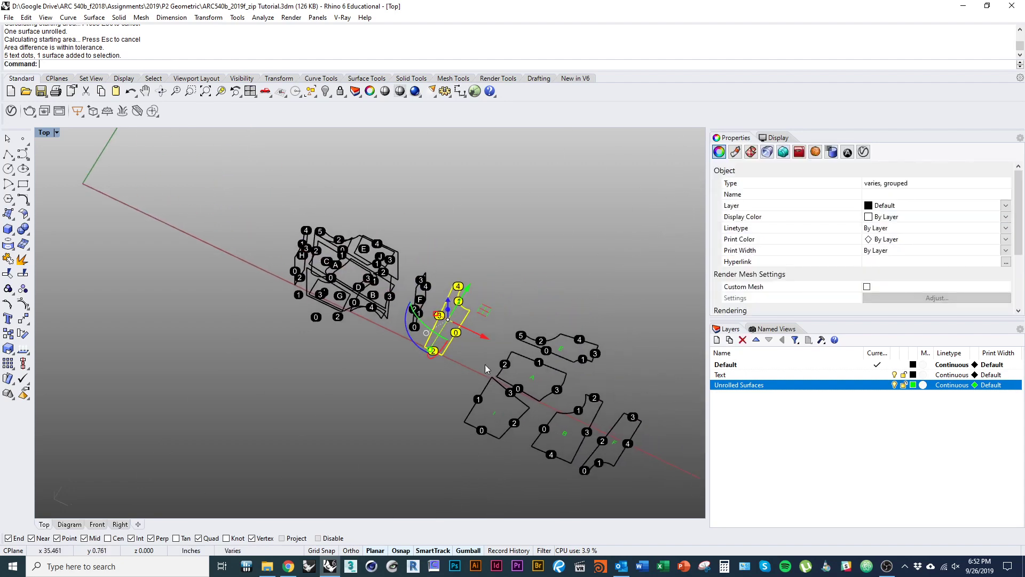
{"action": "left_click_drag", "start_coordinate": [428, 361], "coordinate": [482, 429]}
{"action": "left_click", "coordinate": [533, 378]}
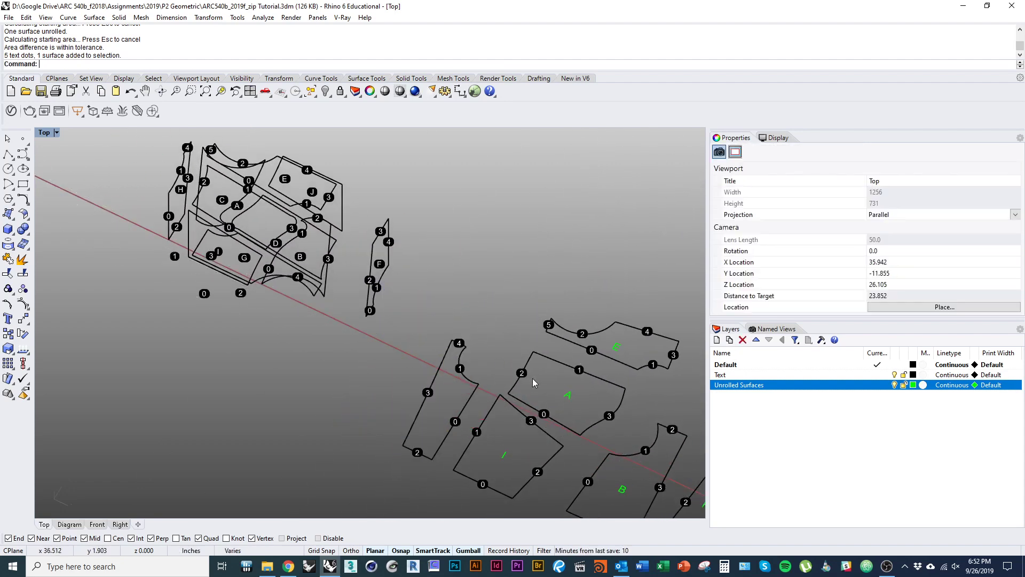
- Copy label I onto the unrolled piece of face H, change the copy's text to "H", and enlarge the object properties area
{"action": "right_click_drag", "start_coordinate": [532, 378], "coordinate": [413, 403]}
{"action": "scroll", "coordinate": [370, 318], "scroll_direction": "down", "scroll_amount": 2}
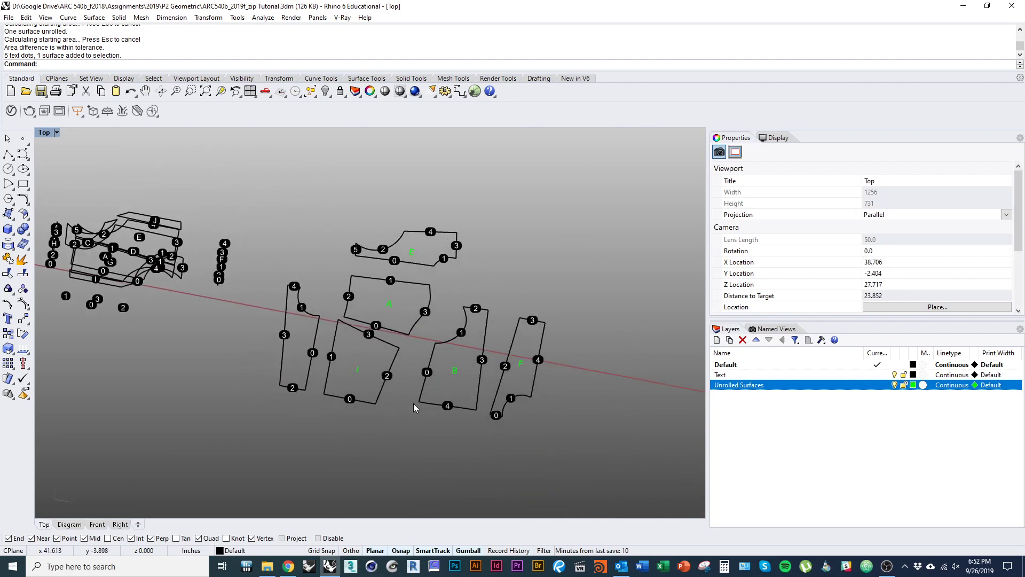
{"action": "right_click_drag", "start_coordinate": [155, 347], "coordinate": [367, 404], "text": "ctrl+shift"}
{"action": "left_click", "coordinate": [347, 388]}
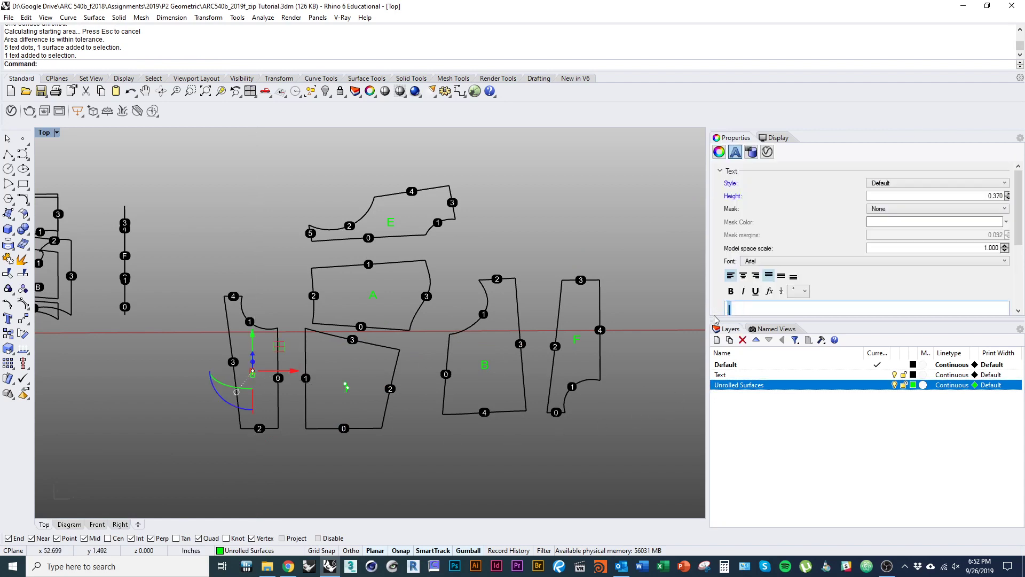
{"action": "left_click", "coordinate": [611, 433]}
{"action": "scroll", "coordinate": [614, 402], "scroll_direction": "down", "scroll_amount": 3}
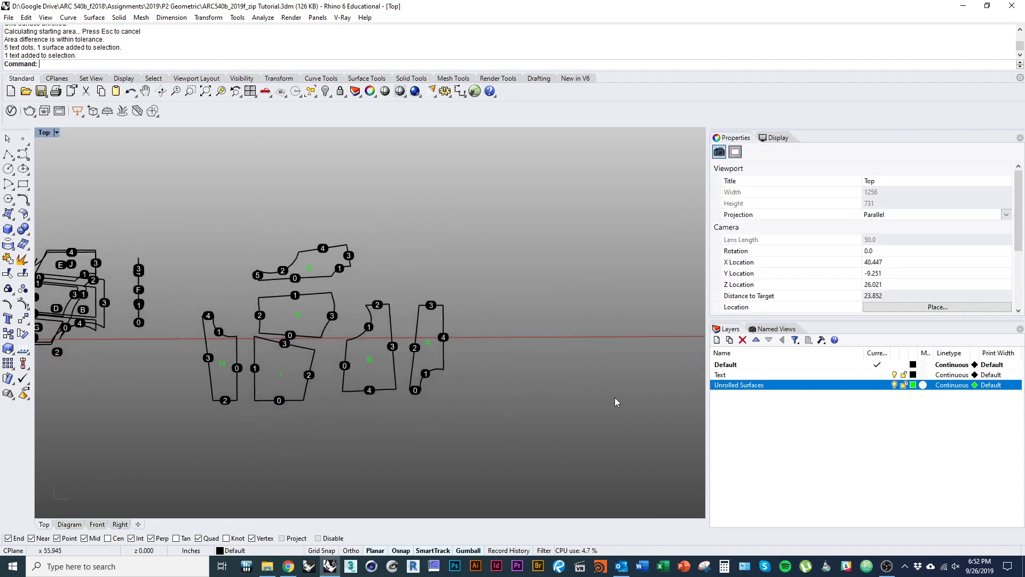
{"action": "left_click_drag", "start_coordinate": [814, 359], "coordinate": [814, 360]}
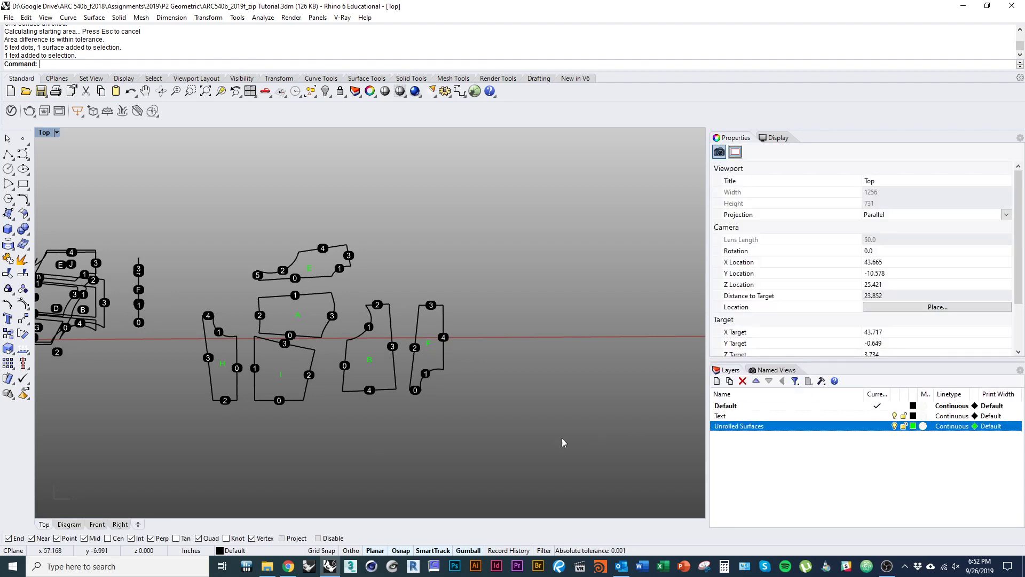
- Unroll the bottom face G of the exploded block with UnrollSrf, including its edge number labels
{"action": "right_click_drag", "start_coordinate": [278, 443], "coordinate": [411, 376]}
{"action": "scroll", "coordinate": [240, 339], "scroll_direction": "up", "scroll_amount": 5}
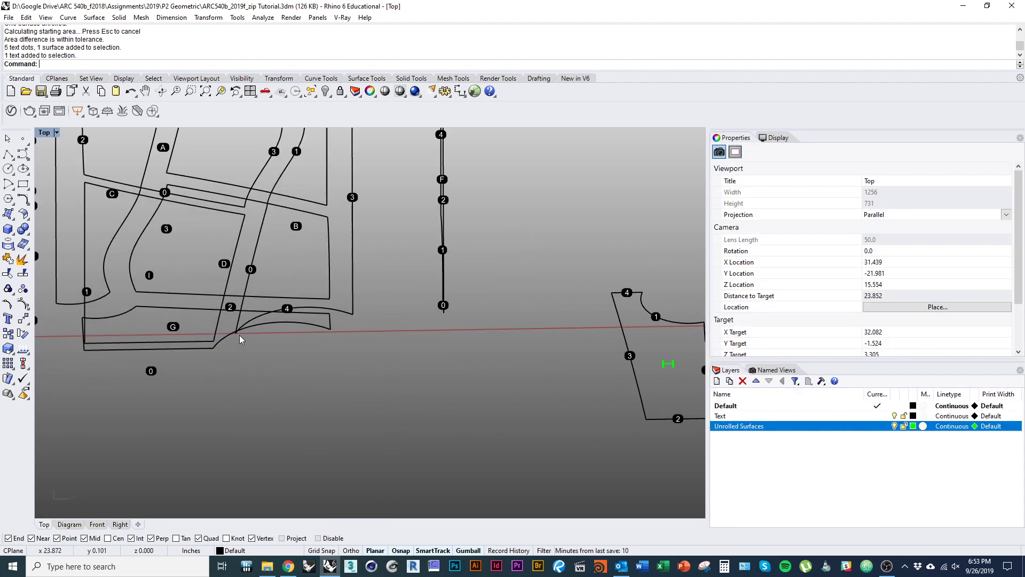
{"action": "left_click", "coordinate": [225, 344]}
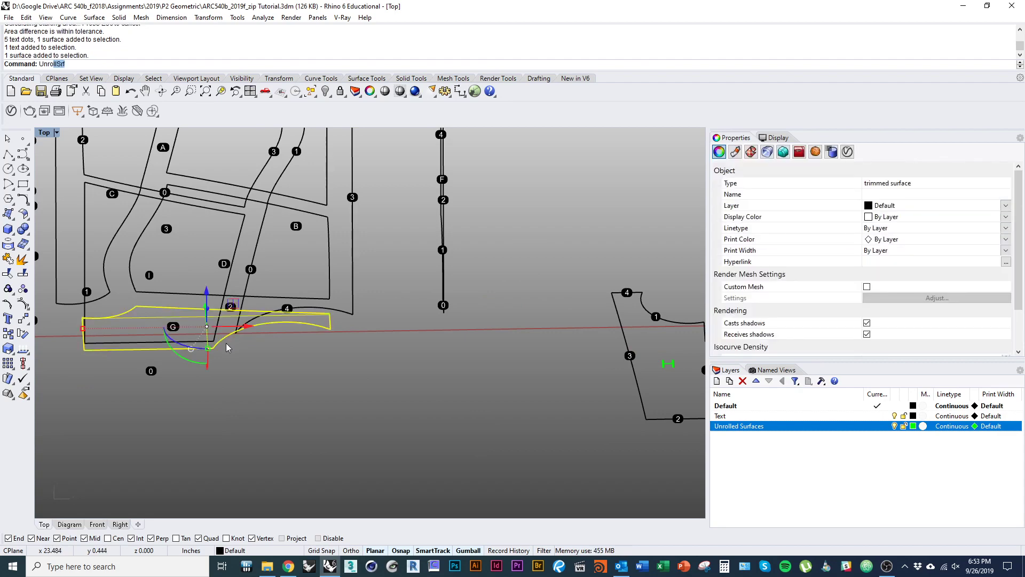
{"action": "type", "text": "UnrollSrf"}
{"action": "key", "text": "Return"}
{"action": "key", "text": "Return"}
- Move the unrolled piece of face G and its number dots from the origin to just below piece I
{"action": "scroll", "coordinate": [343, 401], "scroll_direction": "down", "scroll_amount": 7}
{"action": "right_click_drag", "start_coordinate": [342, 408], "coordinate": [522, 409]}
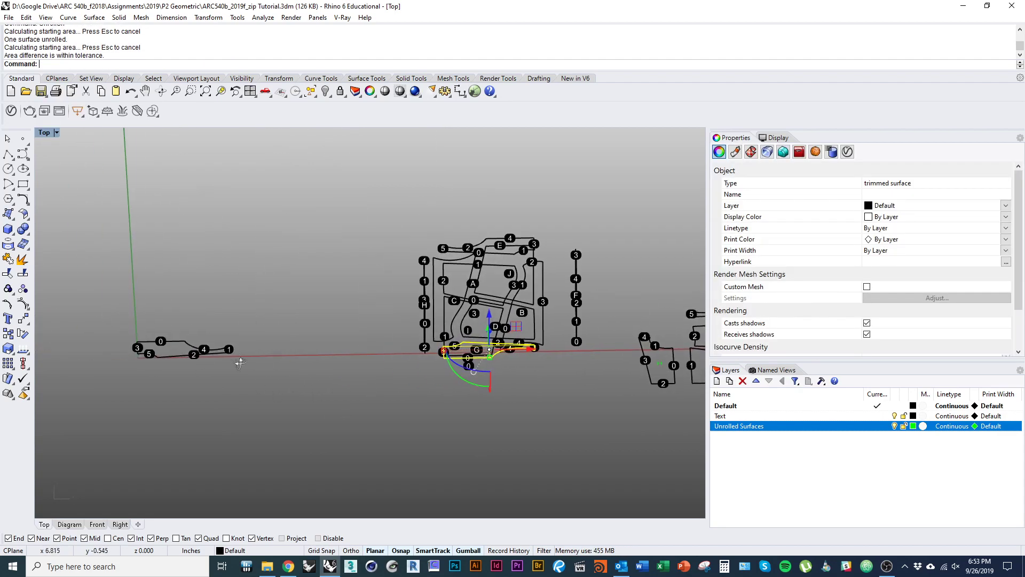
{"action": "right_click_drag", "start_coordinate": [238, 361], "coordinate": [271, 404], "text": "ctrl+shift"}
{"action": "left_click_drag", "start_coordinate": [271, 404], "coordinate": [107, 258]}
{"action": "right_click_drag", "start_coordinate": [271, 318], "coordinate": [235, 278]}
{"action": "left_click_drag", "start_coordinate": [182, 278], "coordinate": [557, 409]}
{"action": "right_click_drag", "start_coordinate": [542, 399], "coordinate": [246, 345]}
{"action": "left_click_drag", "start_coordinate": [263, 352], "coordinate": [438, 344]}
- Move the four displaced number dots of face I so that dot 0 sits on the midpoint of the face's lower edge
{"action": "mouse_move", "coordinate": [113, 267]}
{"action": "right_mouse_down"}
{"action": "mouse_move", "coordinate": [120, 216]}
{"action": "mouse_move", "coordinate": [126, 278]}
{"action": "mouse_move", "coordinate": [131, 146]}
{"action": "right_mouse_up"}
{"action": "right_click_drag", "start_coordinate": [224, 347], "coordinate": [303, 321]}
{"action": "left_click", "coordinate": [327, 388]}
{"action": "mouse_move", "coordinate": [233, 365]}
{"action": "right_mouse_down"}
{"action": "mouse_move", "coordinate": [300, 313]}
{"action": "mouse_move", "coordinate": [335, 318]}
{"action": "mouse_move", "coordinate": [328, 342]}
{"action": "mouse_move", "coordinate": [344, 332]}
{"action": "mouse_move", "coordinate": [350, 398]}
{"action": "right_mouse_up"}
{"action": "left_click", "coordinate": [315, 394]}
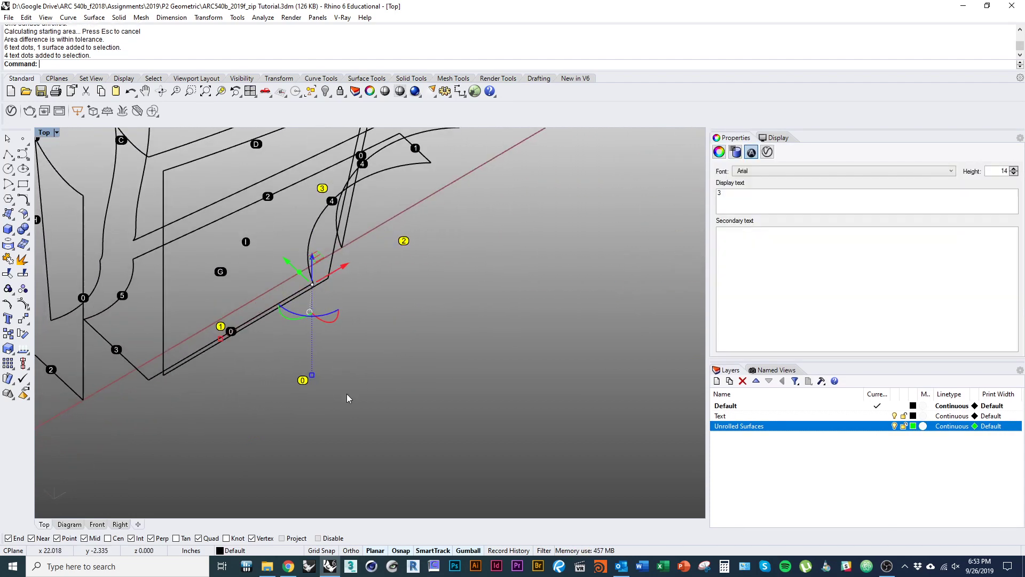
{"action": "type", "text": "m"}
{"action": "key", "text": "Return"}
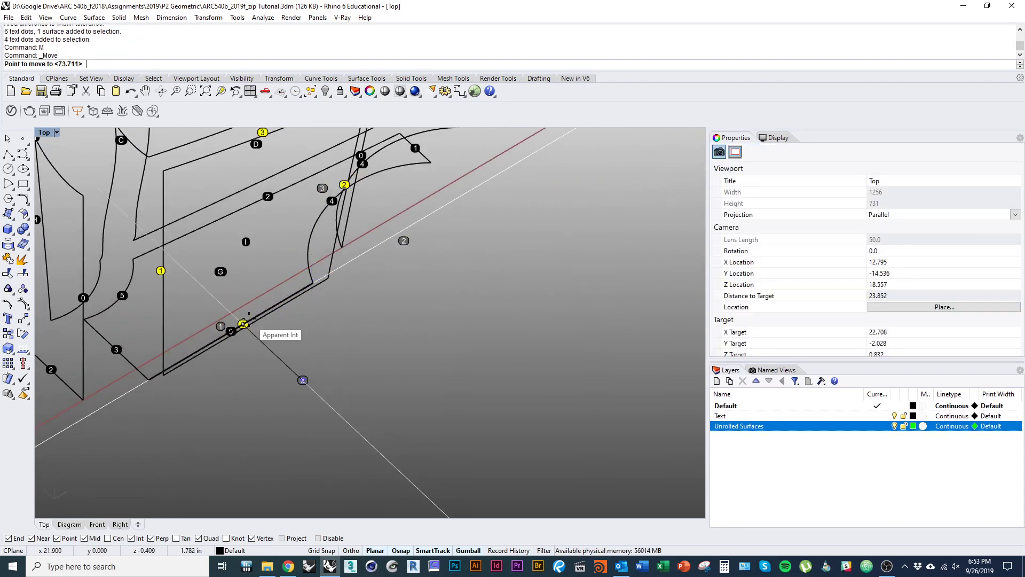
{"action": "left_click", "coordinate": [243, 324]}
{"action": "right_click_drag", "start_coordinate": [313, 327], "coordinate": [289, 323], "text": "ctrl+shift"}
{"action": "type", "text": "m"}
{"action": "key", "text": "Return"}
{"action": "left_click", "coordinate": [286, 375]}
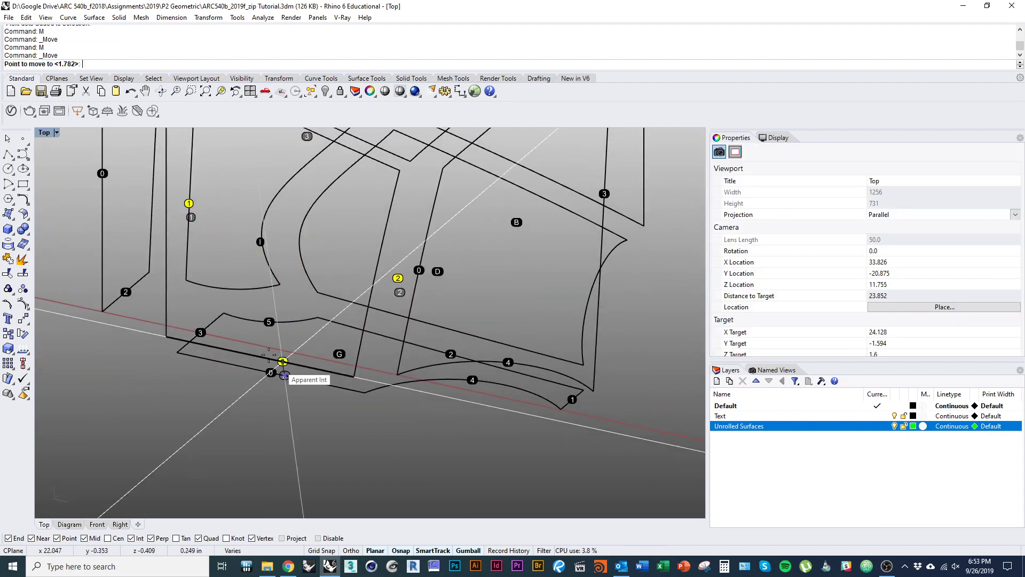
{"action": "left_click", "coordinate": [254, 354]}
{"action": "key", "text": "Escape"}
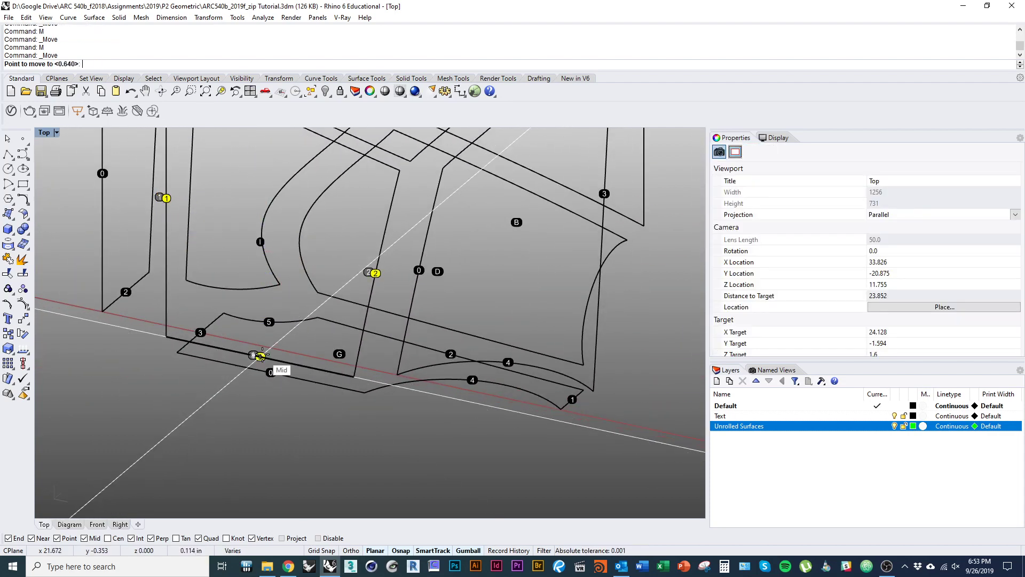
- Examine the exploded block and the unrolled pieces from several angles, comparing the numbered edges of each face with its flat piece
{"action": "right_click_drag", "start_coordinate": [244, 407], "coordinate": [335, 369], "text": "ctrl+shift"}
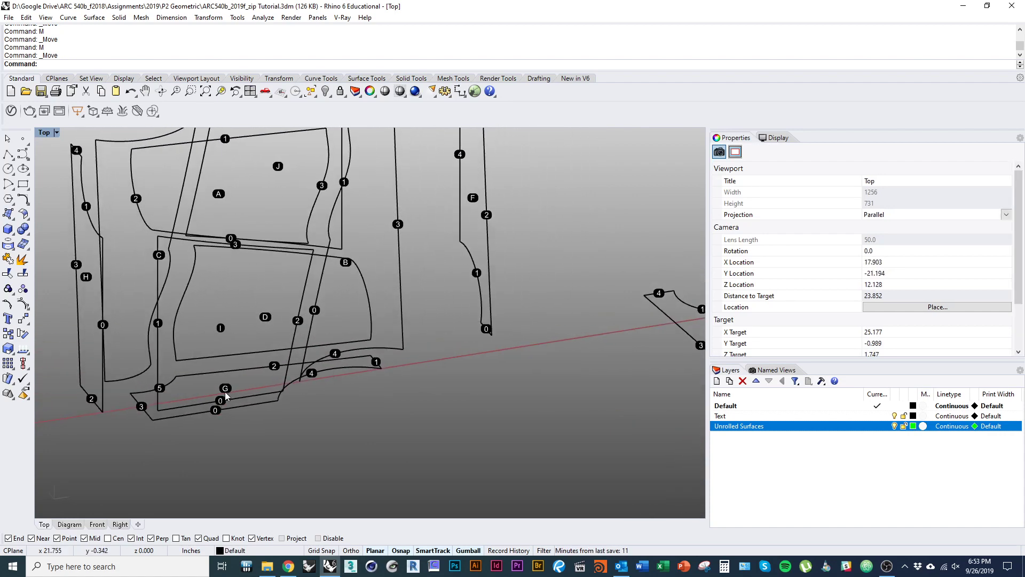
{"action": "scroll", "coordinate": [263, 325], "scroll_direction": "down", "scroll_amount": 5}
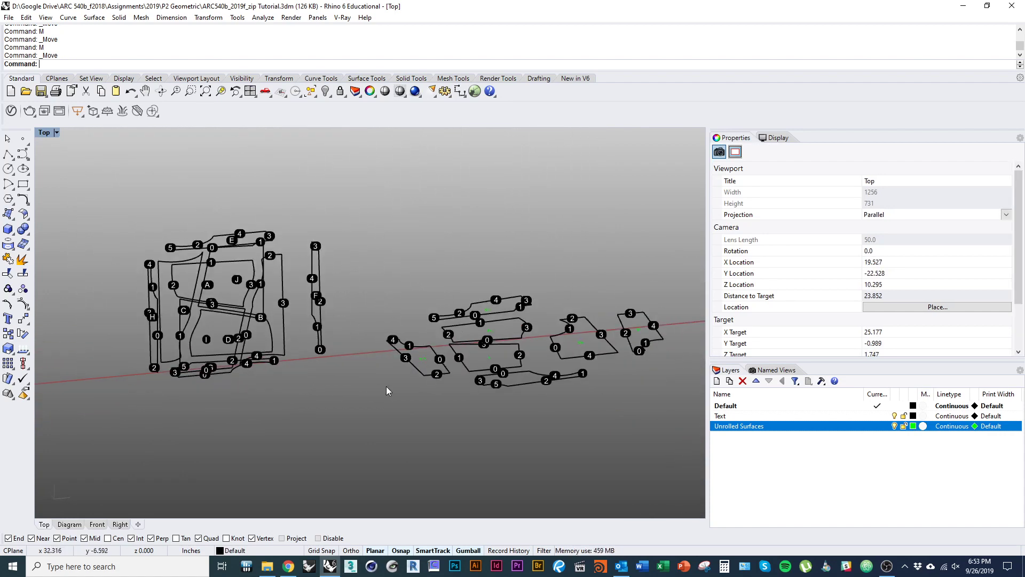
{"action": "scroll", "coordinate": [453, 382], "scroll_direction": "up", "scroll_amount": 4}
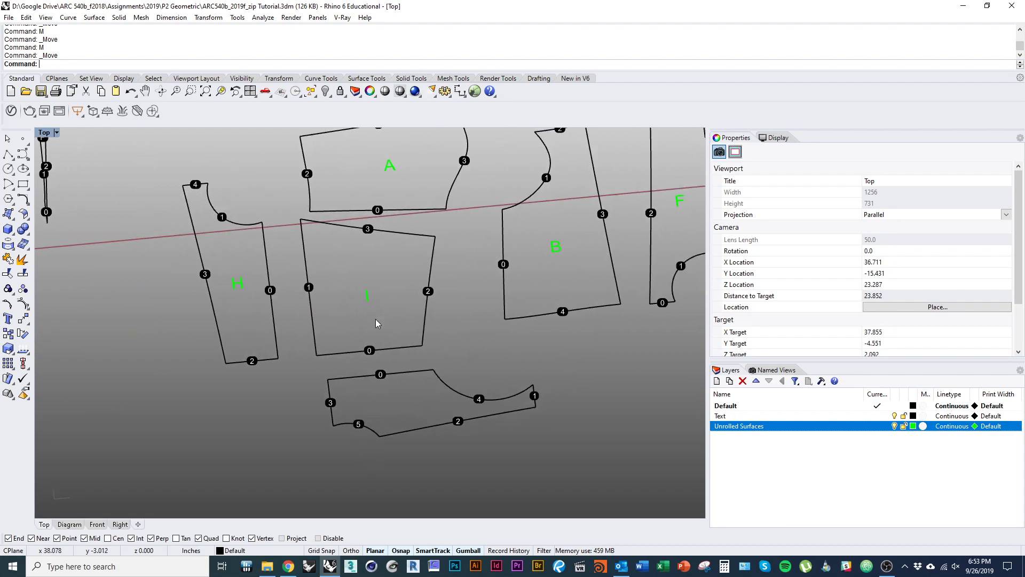
{"action": "right_click_drag", "start_coordinate": [402, 395], "coordinate": [315, 358]}
{"action": "scroll", "coordinate": [480, 374], "scroll_direction": "down", "scroll_amount": 4}
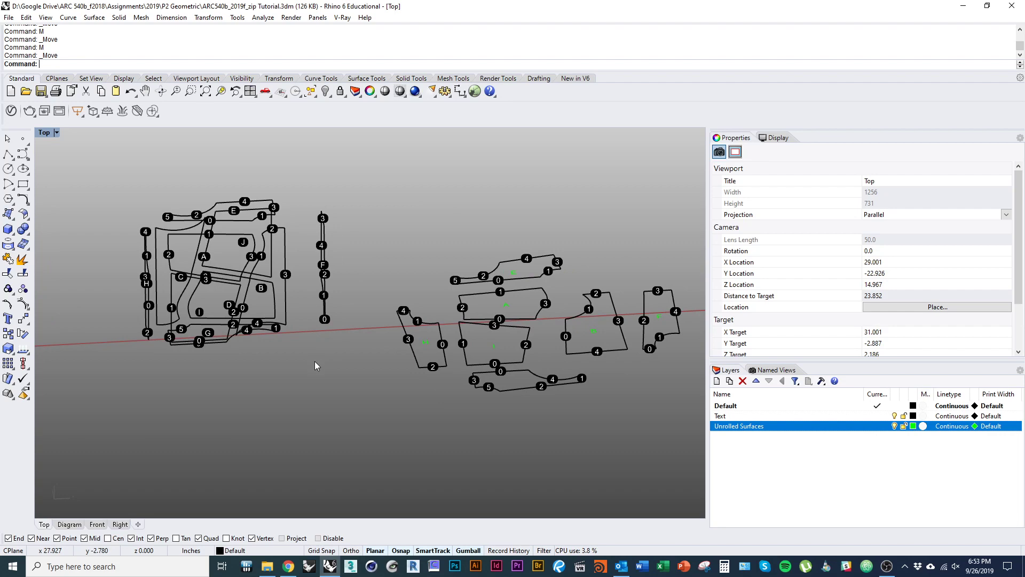
{"action": "right_click_drag", "start_coordinate": [316, 362], "coordinate": [325, 180], "text": "ctrl+shift"}
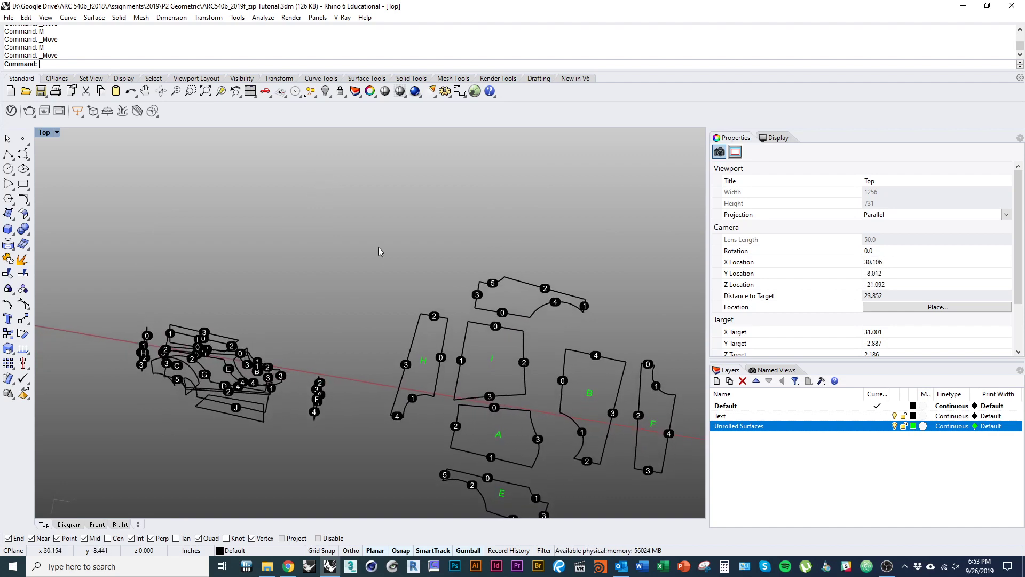
{"action": "right_click_drag", "start_coordinate": [333, 316], "coordinate": [317, 430], "text": "ctrl+shift"}
{"action": "scroll", "coordinate": [247, 373], "scroll_direction": "up", "scroll_amount": 12}
{"action": "right_click_drag", "start_coordinate": [247, 372], "coordinate": [255, 378], "text": "ctrl+shift"}
{"action": "scroll", "coordinate": [256, 379], "scroll_direction": "down", "scroll_amount": 6}
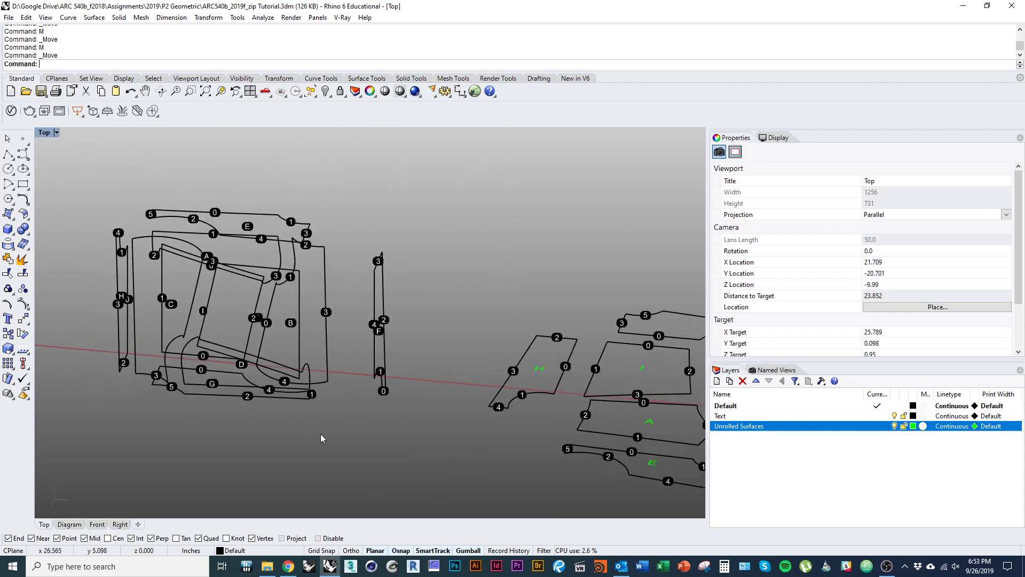
{"action": "right_click_drag", "start_coordinate": [320, 433], "coordinate": [120, 403]}
{"action": "right_click_drag", "start_coordinate": [440, 342], "coordinate": [554, 334], "text": "ctrl+shift"}
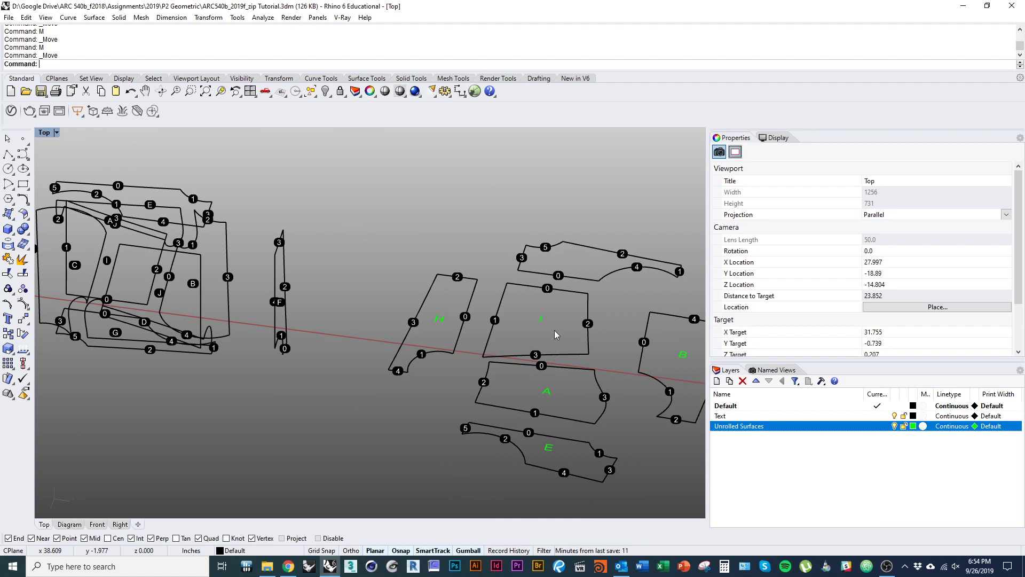
{"action": "right_click_drag", "start_coordinate": [546, 325], "coordinate": [288, 318], "text": "ctrl+shift"}
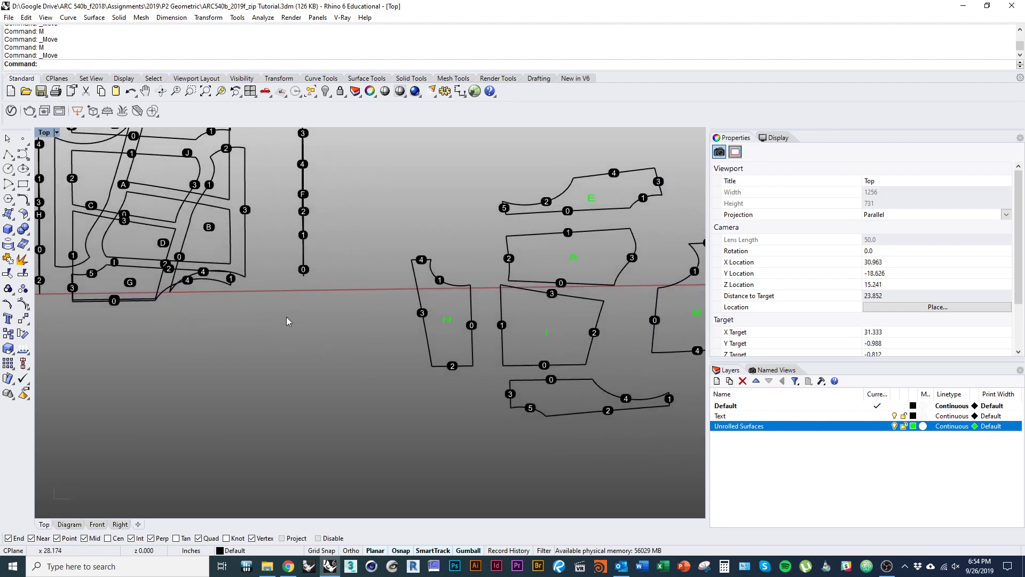
- Copy label I onto the unrolled piece of face G and change the copy's text to "G"
{"action": "right_click_drag", "start_coordinate": [353, 369], "coordinate": [499, 431]}
{"action": "mouse_move", "coordinate": [359, 374]}
{"action": "right_mouse_down", "text": "ctrl+shift"}
{"action": "mouse_move", "coordinate": [375, 368]}
{"action": "mouse_move", "coordinate": [353, 366]}
{"action": "right_mouse_up", "text": "ctrl+shift"}
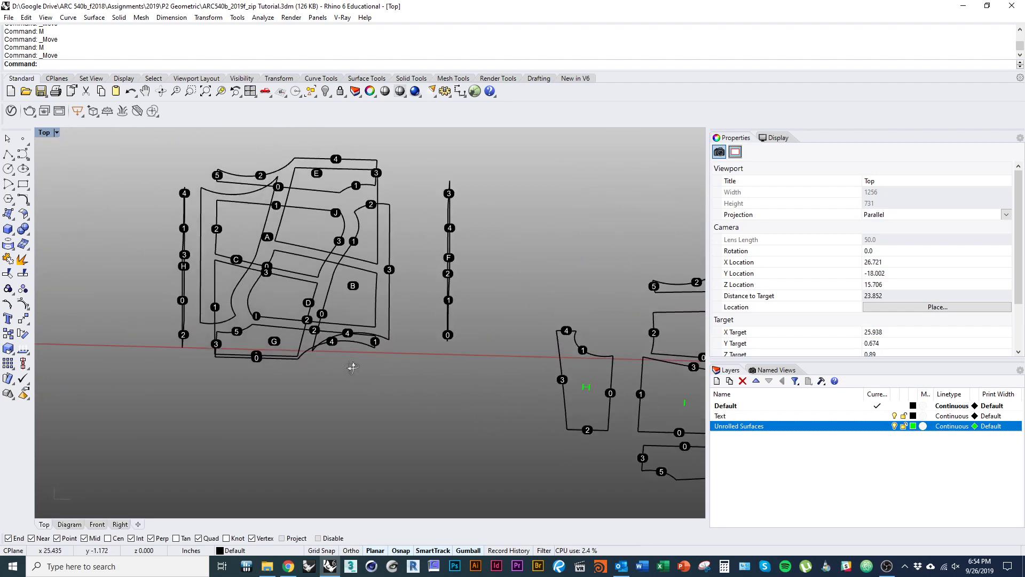
{"action": "right_click_drag", "start_coordinate": [529, 399], "coordinate": [325, 322]}
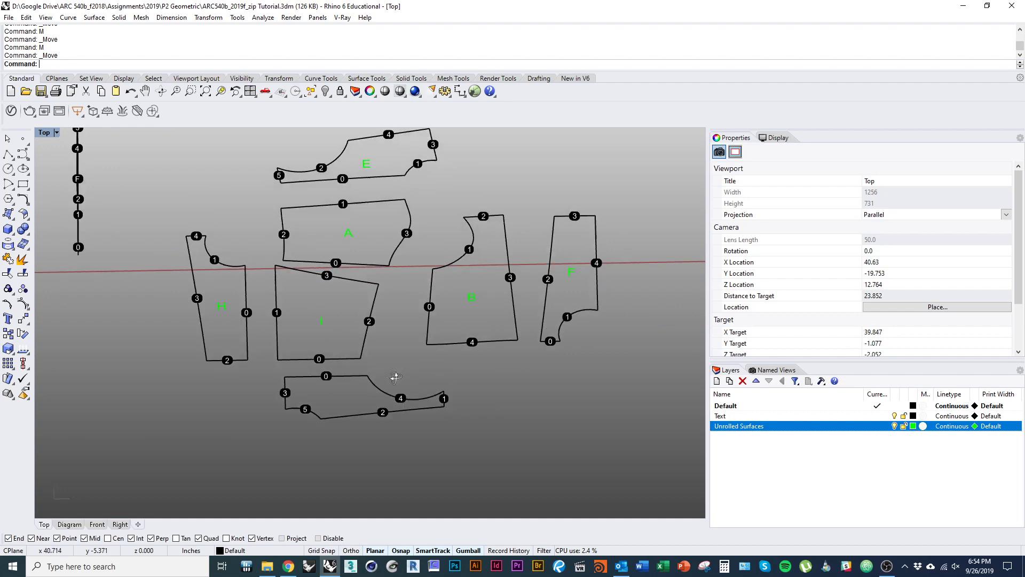
{"action": "left_click", "coordinate": [322, 322]}
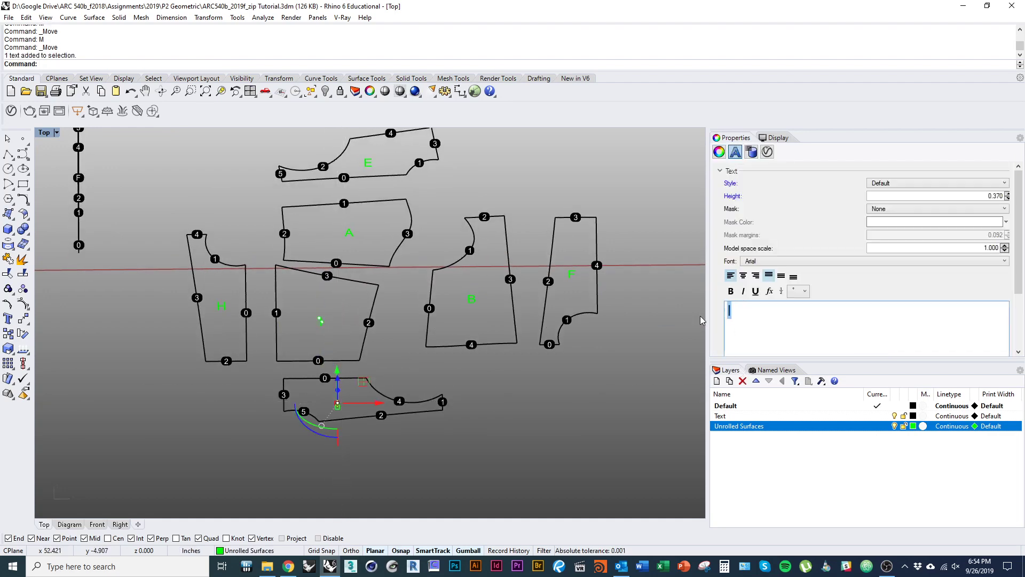
{"action": "left_click", "coordinate": [489, 496]}
- Unroll the four-sided face J on the back of the exploded block with its edge number labels
{"action": "right_click_drag", "start_coordinate": [101, 426], "coordinate": [412, 327]}
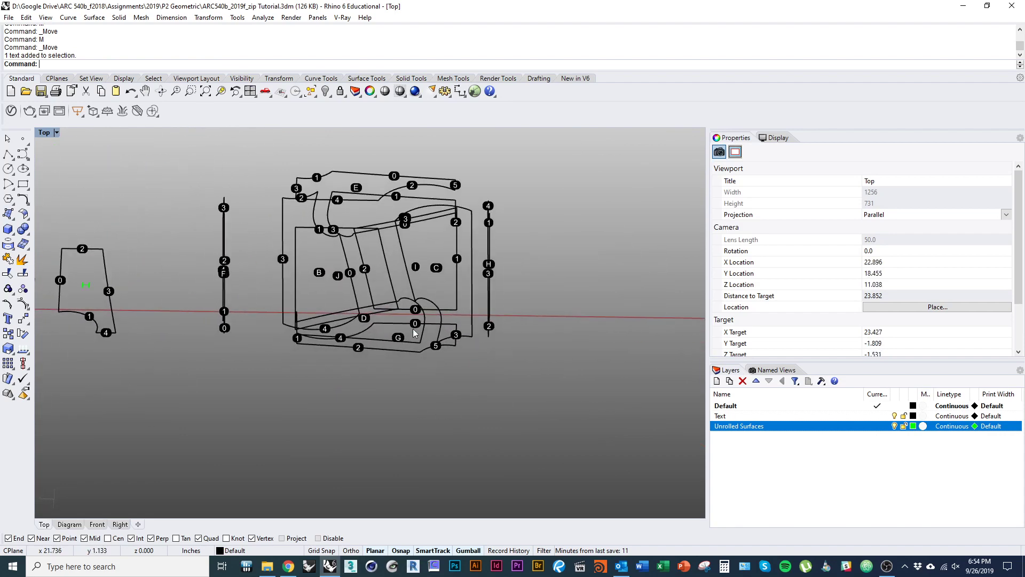
{"action": "left_click", "coordinate": [420, 319]}
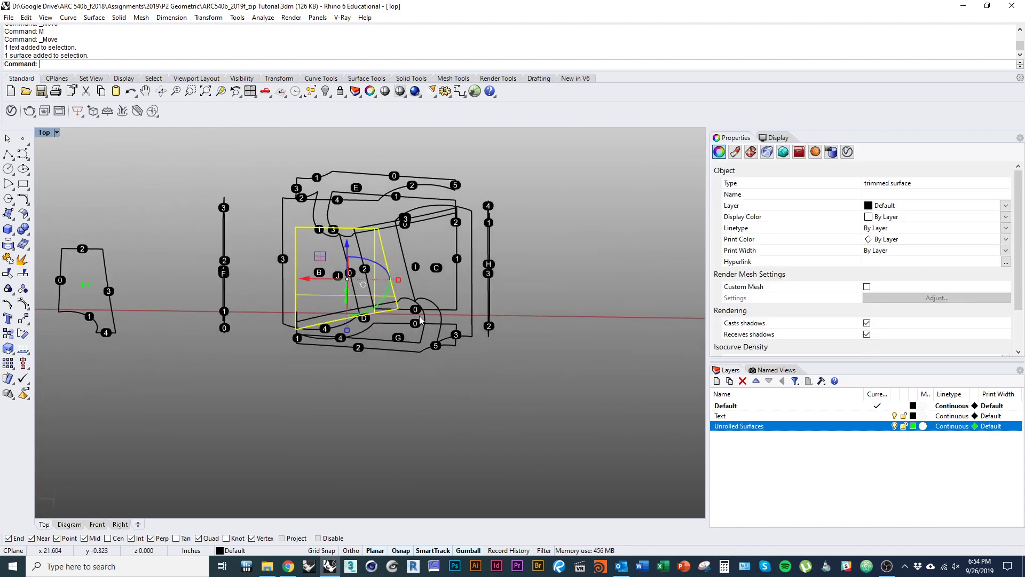
{"action": "left_click", "coordinate": [443, 404]}
{"action": "left_click", "coordinate": [389, 287]}
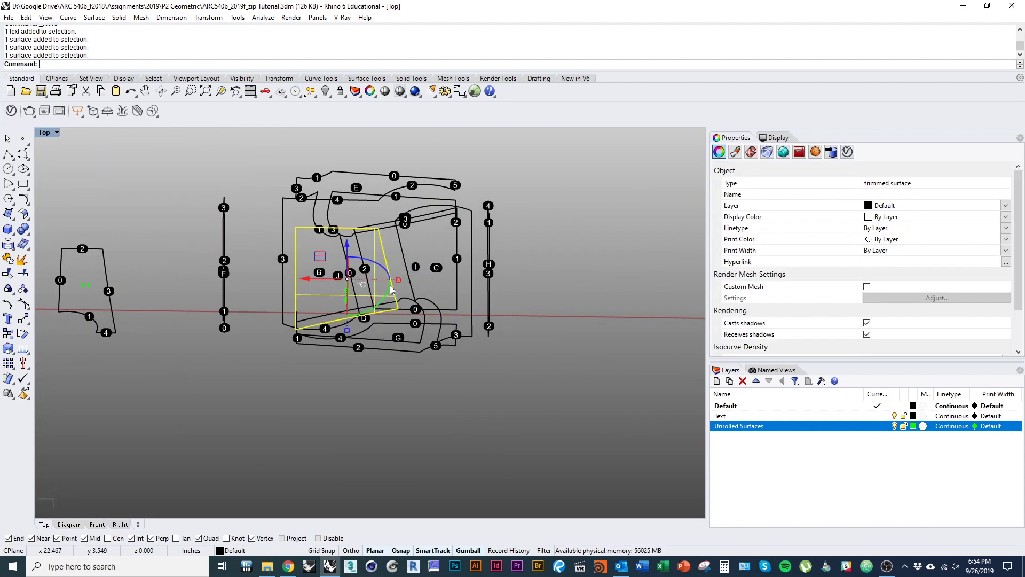
{"action": "key", "text": "Return"}
- Move the unrolled piece of face J with its number dots from the origin to the open space beyond piece E
{"action": "scroll", "coordinate": [416, 391], "scroll_direction": "down", "scroll_amount": 5}
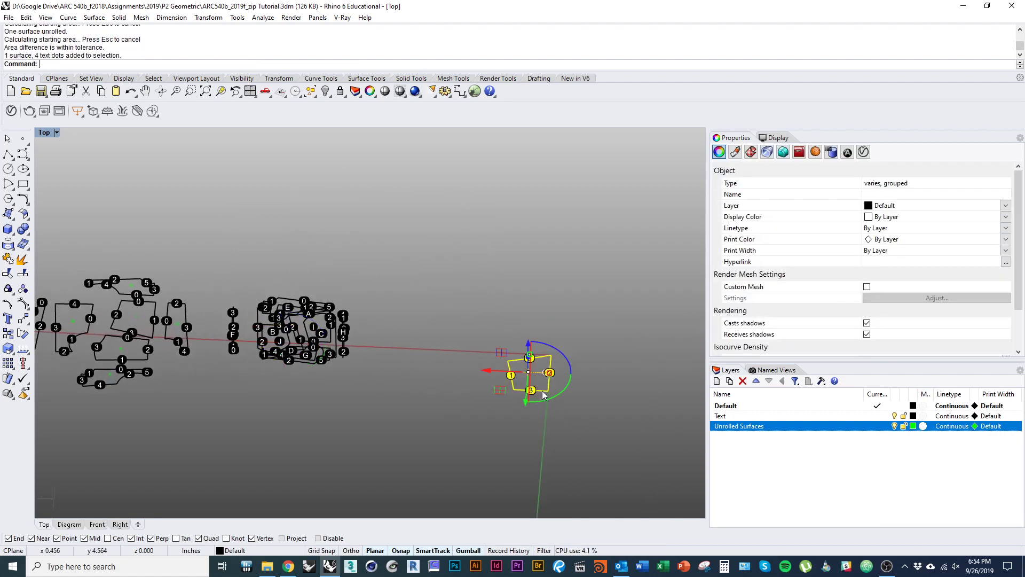
{"action": "scroll", "coordinate": [464, 389], "scroll_direction": "down", "scroll_amount": 4}
{"action": "left_click_drag", "start_coordinate": [548, 390], "coordinate": [255, 407]}
{"action": "scroll", "coordinate": [224, 432], "scroll_direction": "up", "scroll_amount": 7}
{"action": "left_click", "coordinate": [315, 409]}
{"action": "right_click_drag", "start_coordinate": [476, 369], "coordinate": [377, 422], "text": "shift"}
{"action": "scroll", "coordinate": [431, 340], "scroll_direction": "up", "scroll_amount": 3}
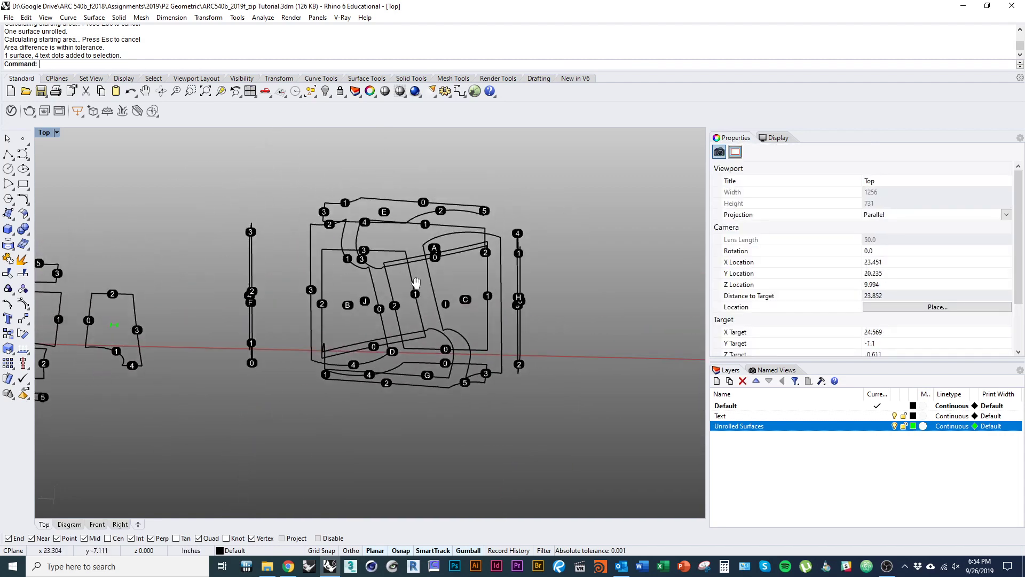
{"action": "right_click_drag", "start_coordinate": [192, 418], "coordinate": [387, 365], "text": "shift"}
{"action": "right_click_drag", "start_coordinate": [281, 437], "coordinate": [320, 347], "text": "shift"}
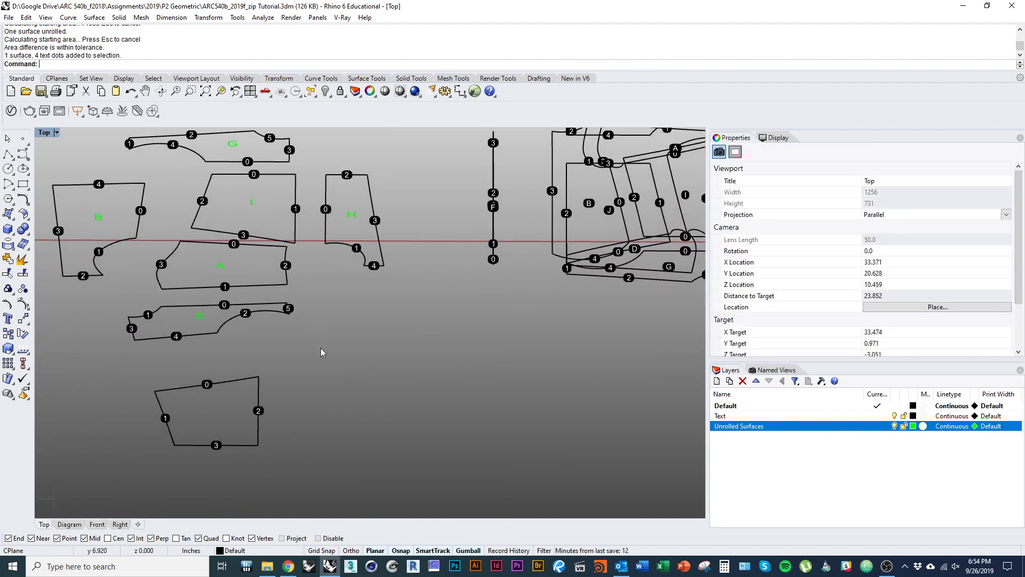
{"action": "right_click_drag", "start_coordinate": [567, 222], "coordinate": [409, 219], "text": "shift"}
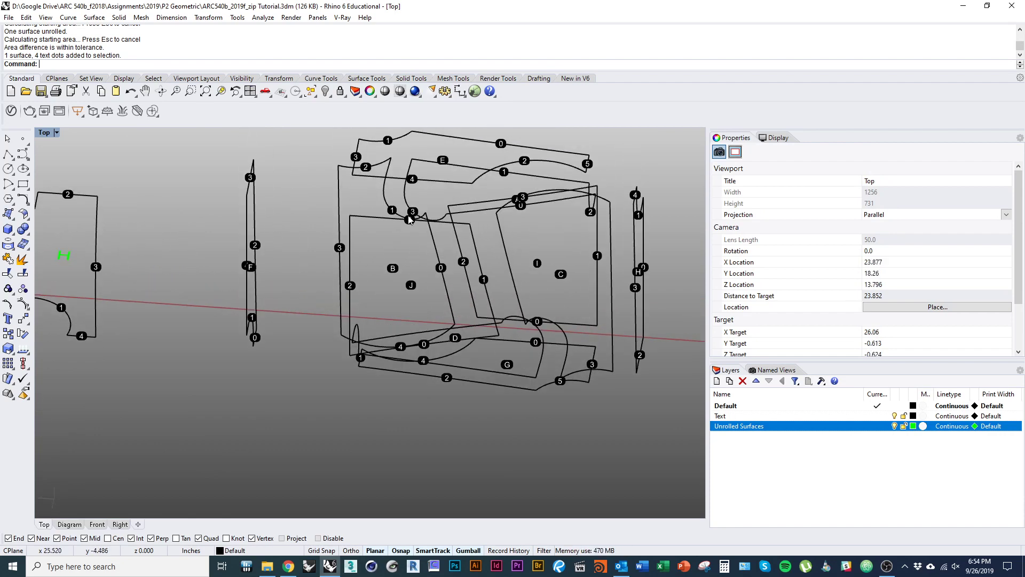
- Rotate the unrolled piece of face J half a turn and move it up close to piece E
{"action": "right_click_drag", "start_coordinate": [265, 281], "coordinate": [486, 291], "text": "shift"}
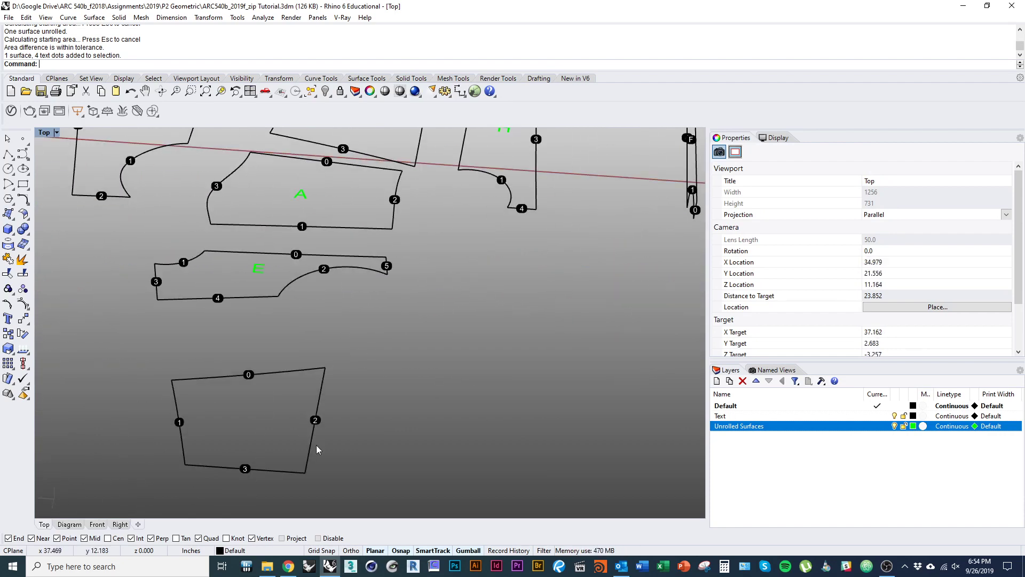
{"action": "left_click", "coordinate": [291, 464]}
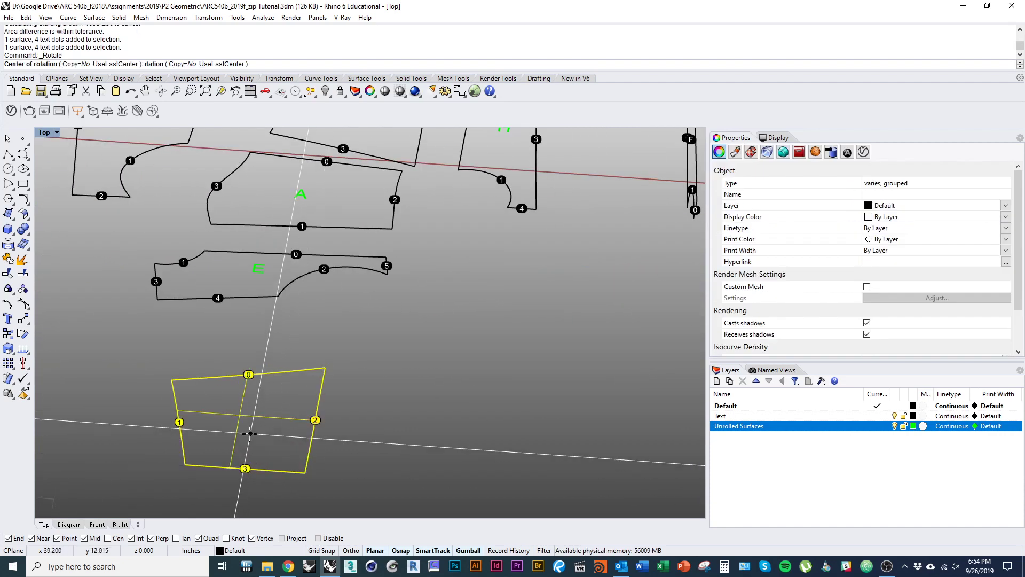
{"action": "left_click", "coordinate": [310, 441]}
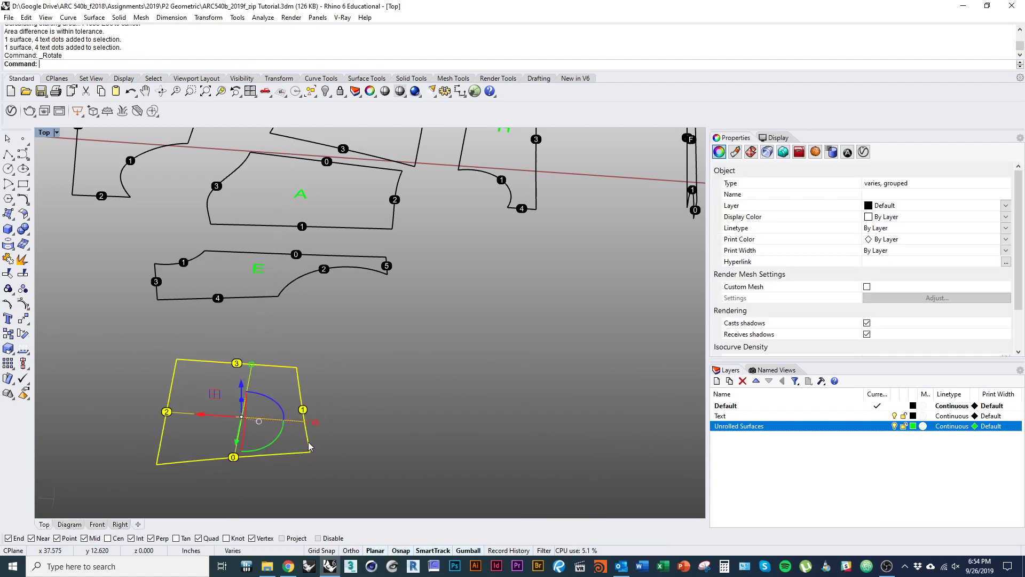
{"action": "left_click_drag", "start_coordinate": [309, 451], "coordinate": [287, 410]}
{"action": "left_click", "coordinate": [373, 402]}
- Unroll the five-sided face C of the exploded block with its edge number labels
{"action": "right_click_drag", "start_coordinate": [375, 401], "coordinate": [240, 375], "text": "shift"}
{"action": "scroll", "coordinate": [240, 375], "scroll_direction": "down", "scroll_amount": 5}
{"action": "right_click_drag", "start_coordinate": [566, 333], "coordinate": [460, 357], "text": "shift"}
{"action": "right_click_drag", "start_coordinate": [460, 357], "coordinate": [468, 348]}
{"action": "right_click_drag", "start_coordinate": [469, 289], "coordinate": [450, 259]}
{"action": "left_click", "coordinate": [453, 276]}
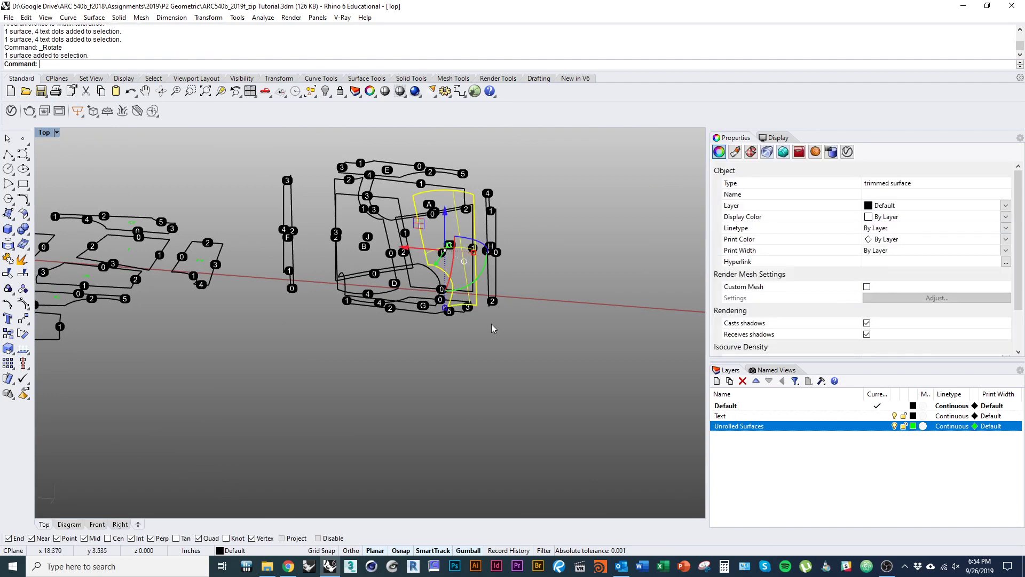
{"action": "type", "text": "UnrollSrf"}
{"action": "key", "text": "Return"}
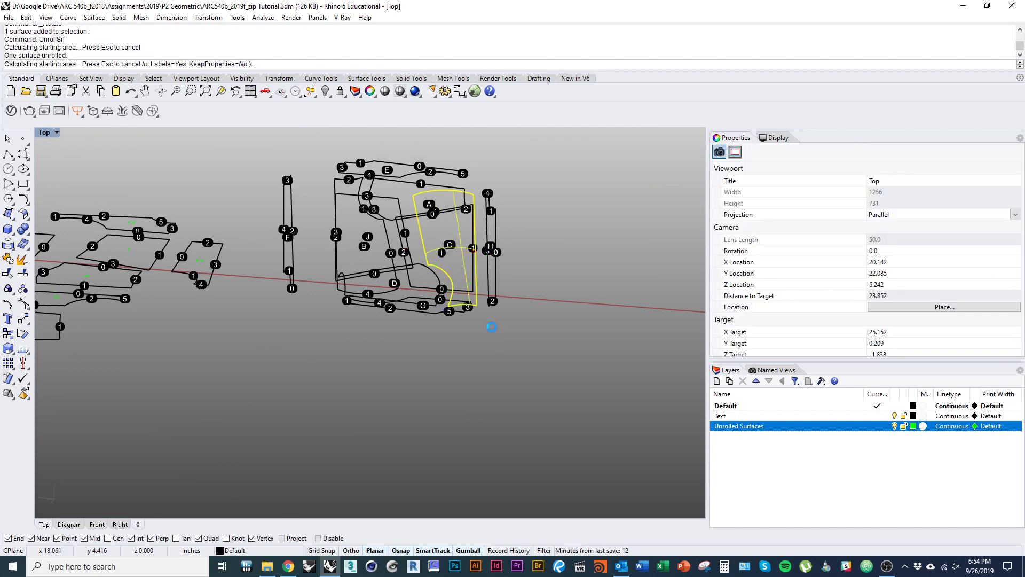
{"action": "key", "text": "Return"}
- Move the unrolled piece of face C with its number dots from the origin beside piece J and rotate it a quarter turn
{"action": "scroll", "coordinate": [446, 321], "scroll_direction": "down", "scroll_amount": 3}
{"action": "left_click_drag", "start_coordinate": [647, 345], "coordinate": [360, 382]}
{"action": "scroll", "coordinate": [392, 371], "scroll_direction": "up", "scroll_amount": 11}
{"action": "right_click_drag", "start_coordinate": [497, 195], "coordinate": [529, 286]}
{"action": "scroll", "coordinate": [360, 392], "scroll_direction": "down", "scroll_amount": 5}
{"action": "scroll", "coordinate": [431, 359], "scroll_direction": "up", "scroll_amount": 8}
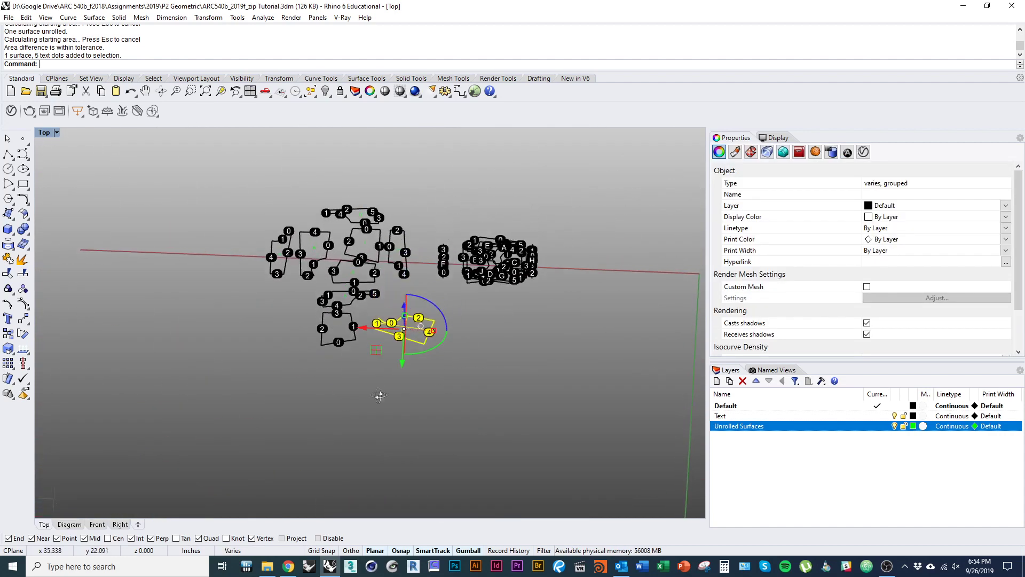
{"action": "left_click_drag", "start_coordinate": [405, 302], "coordinate": [328, 335]}
- Unroll the curved face D of the exploded block with its edge number labels
{"action": "right_click_drag", "start_coordinate": [463, 309], "coordinate": [314, 394]}
{"action": "right_click_drag", "start_coordinate": [421, 394], "coordinate": [419, 323], "text": "ctrl+shift"}
{"action": "right_click_drag", "start_coordinate": [486, 267], "coordinate": [458, 320]}
{"action": "left_click", "coordinate": [488, 280]}
{"action": "right_click_drag", "start_coordinate": [369, 317], "coordinate": [447, 369]}
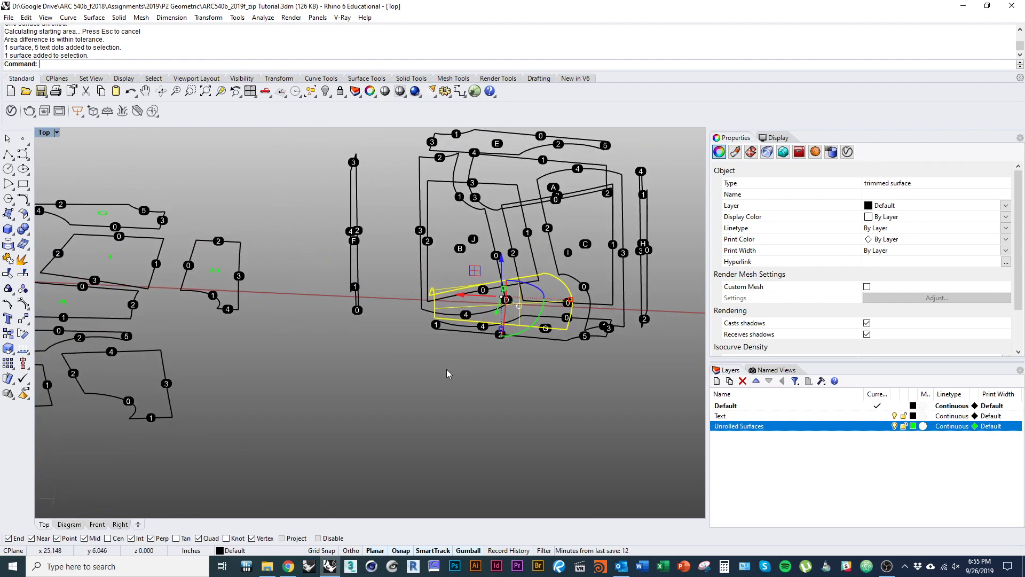
{"action": "key", "text": "Return"}
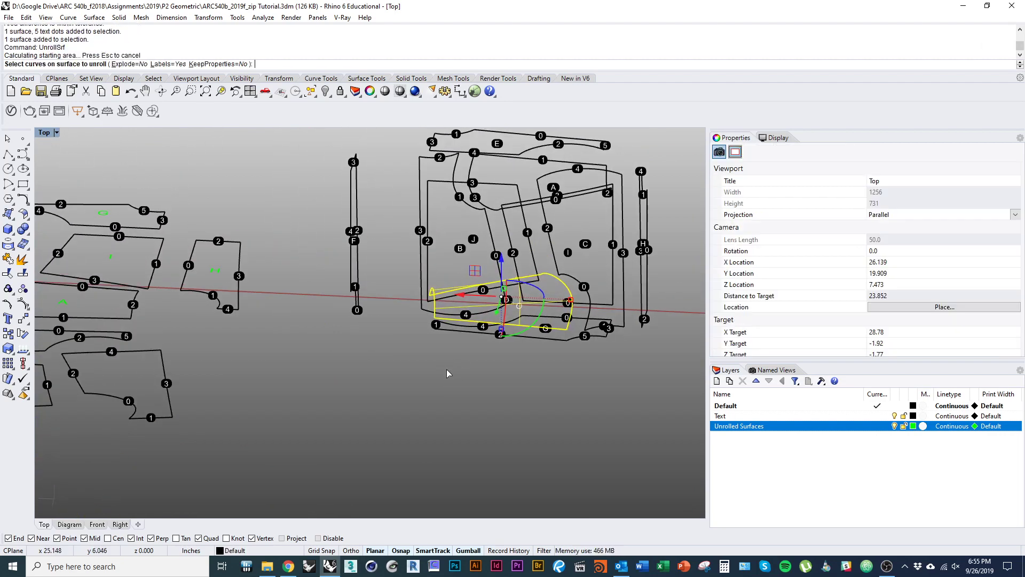
{"action": "right_click_drag", "start_coordinate": [554, 306], "coordinate": [527, 327], "text": "ctrl+shift"}
{"action": "scroll", "coordinate": [447, 385], "scroll_direction": "down", "scroll_amount": 9}
{"action": "key", "text": "Return"}
- Move the unrolled piece of face D with its number dots from the origin to the open space beyond piece J
{"action": "right_click_drag", "start_coordinate": [541, 429], "coordinate": [517, 401]}
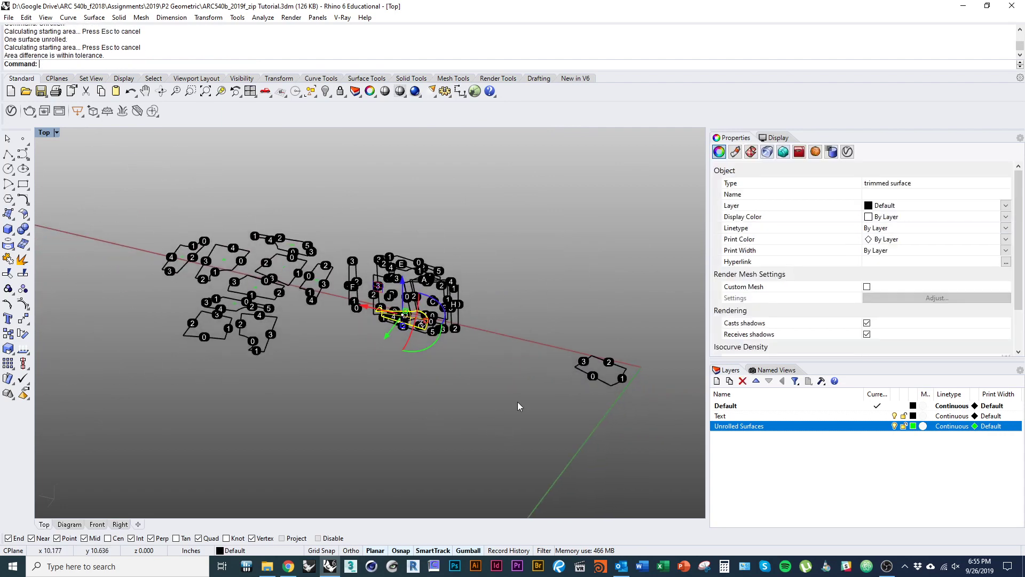
{"action": "left_click_drag", "start_coordinate": [340, 415], "coordinate": [223, 378]}
{"action": "scroll", "coordinate": [256, 360], "scroll_direction": "up", "scroll_amount": 10}
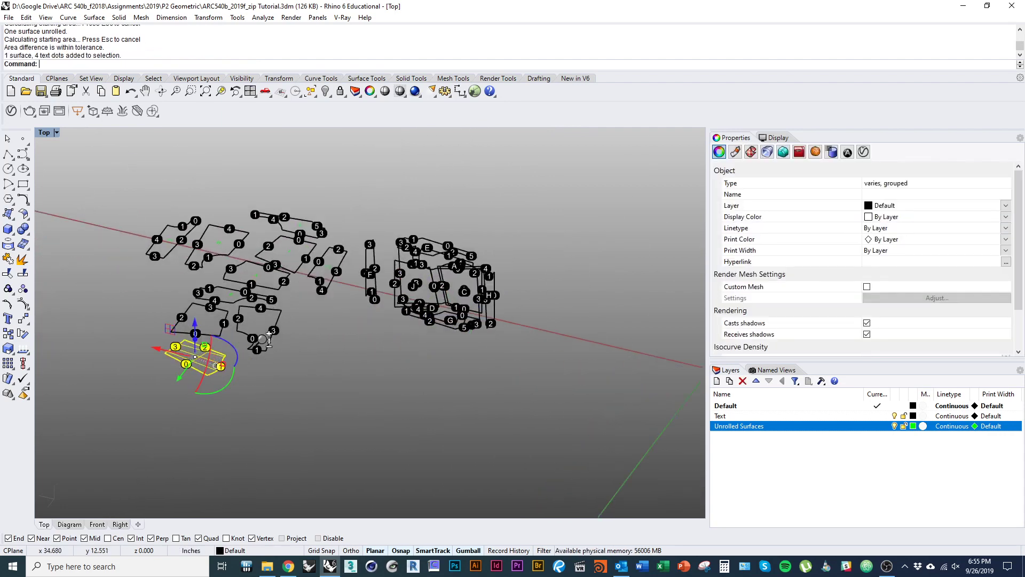
- Examine how faces J, B and D meet around the middle opening of the exploded block
{"action": "right_click_drag", "start_coordinate": [393, 348], "coordinate": [444, 300], "text": "ctrl+shift"}
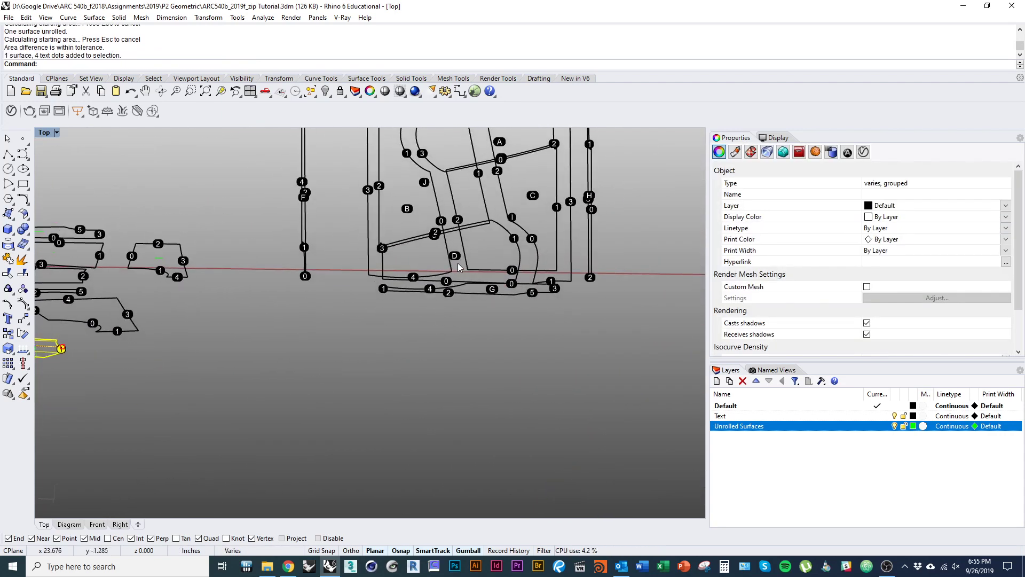
{"action": "right_click_drag", "start_coordinate": [450, 242], "coordinate": [455, 227], "text": "ctrl+shift"}
{"action": "scroll", "coordinate": [454, 175], "scroll_direction": "up", "scroll_amount": 3}
{"action": "right_click_drag", "start_coordinate": [454, 176], "coordinate": [401, 187], "text": "ctrl+shift"}
{"action": "right_click_drag", "start_coordinate": [453, 218], "coordinate": [419, 282], "text": "ctrl+shift"}
{"action": "scroll", "coordinate": [418, 280], "scroll_direction": "up", "scroll_amount": 12}
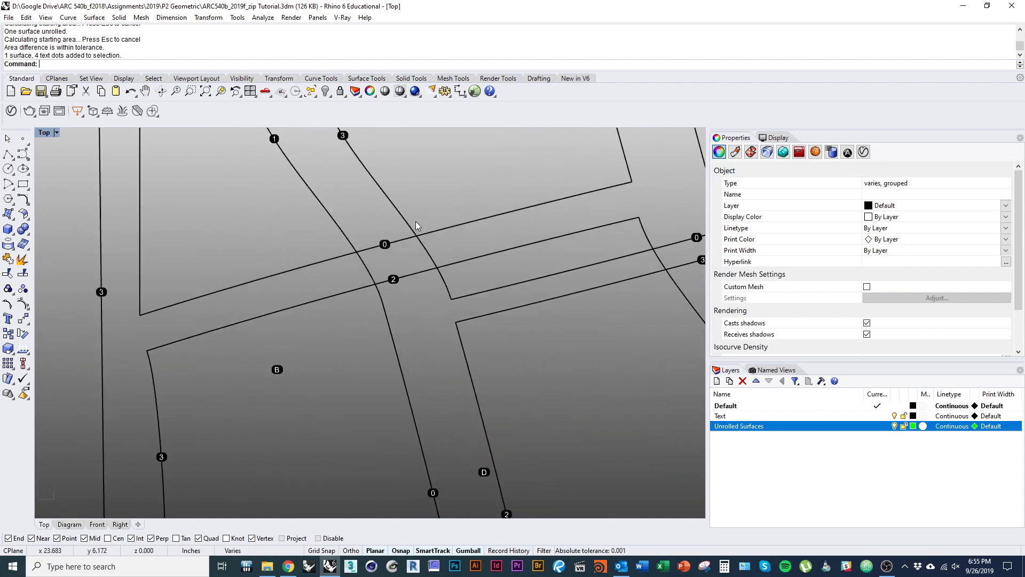
{"action": "scroll", "coordinate": [442, 315], "scroll_direction": "down", "scroll_amount": 15}
{"action": "right_click_drag", "start_coordinate": [442, 316], "coordinate": [457, 187], "text": "ctrl+shift"}
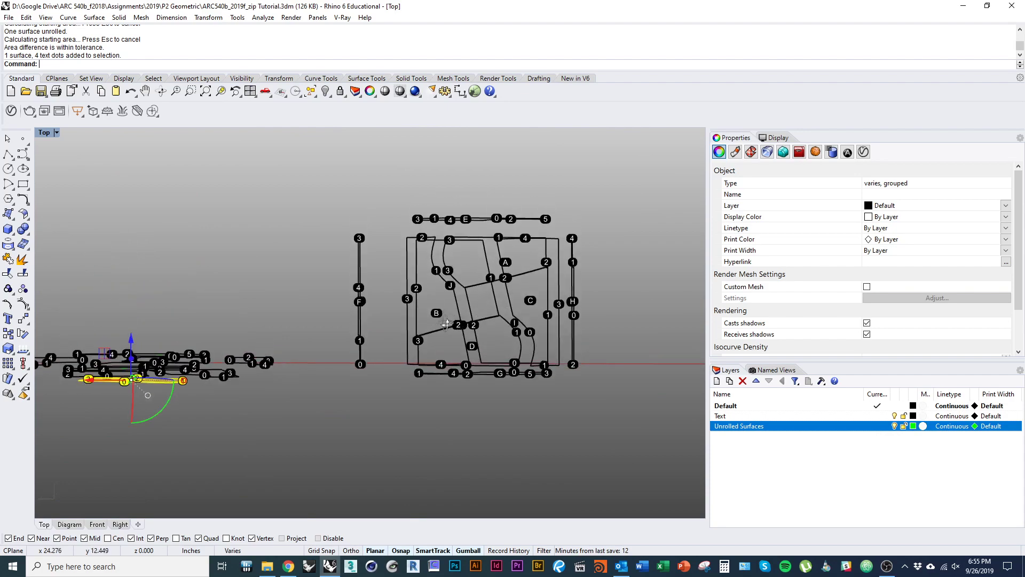
{"action": "scroll", "coordinate": [469, 298], "scroll_direction": "up", "scroll_amount": 12}
{"action": "right_click_drag", "start_coordinate": [474, 288], "coordinate": [460, 315], "text": "ctrl+shift"}
{"action": "scroll", "coordinate": [462, 317], "scroll_direction": "down", "scroll_amount": 12}
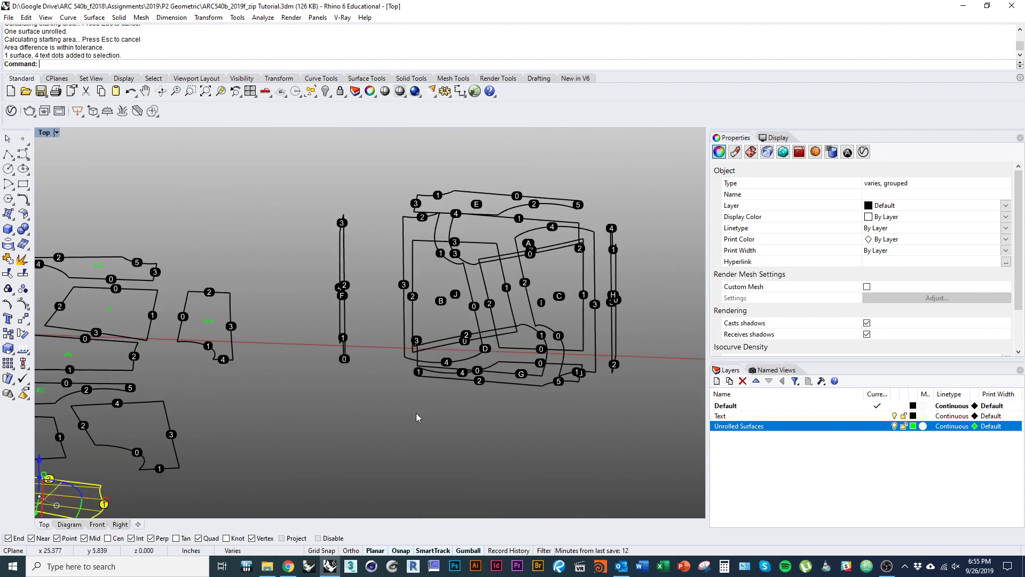
- Rotate the unrolled piece of face D slightly so its edge 2 follows edge 0 of piece J
{"action": "right_click_drag", "start_coordinate": [326, 428], "coordinate": [395, 376]}
{"action": "right_click_drag", "start_coordinate": [348, 345], "coordinate": [435, 275]}
{"action": "scroll", "coordinate": [293, 385], "scroll_direction": "up", "scroll_amount": 6}
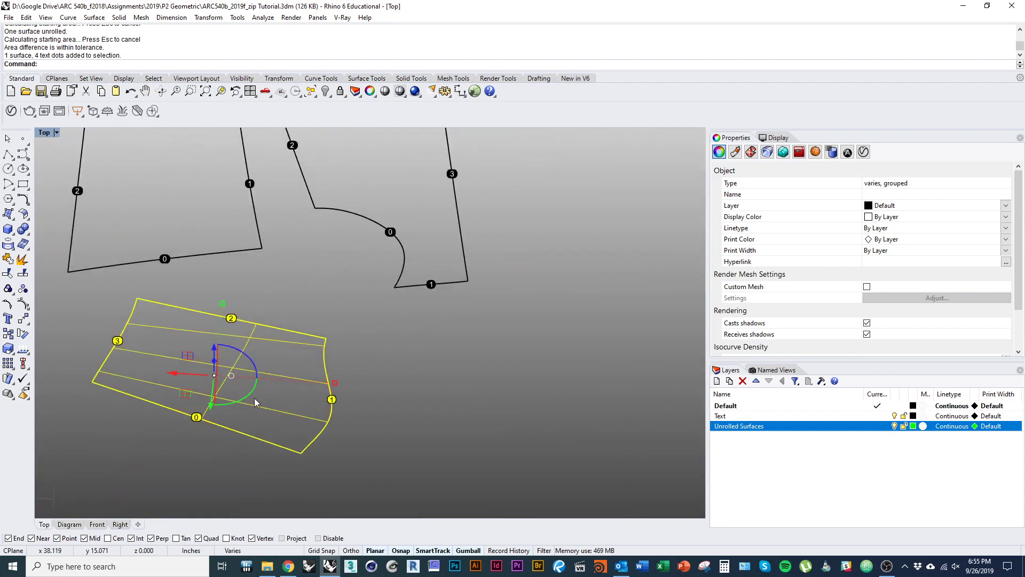
{"action": "left_click_drag", "start_coordinate": [315, 407], "coordinate": [296, 366]}
{"action": "scroll", "coordinate": [296, 367], "scroll_direction": "down", "scroll_amount": 7}
- Compare the edge numbers of faces C, D and J on the exploded block with the arrangement of the flat pieces
{"action": "right_click_drag", "start_coordinate": [490, 378], "coordinate": [413, 365]}
{"action": "right_click_drag", "start_coordinate": [675, 306], "coordinate": [427, 392]}
{"action": "right_click_drag", "start_coordinate": [427, 393], "coordinate": [446, 244], "text": "ctrl+shift"}
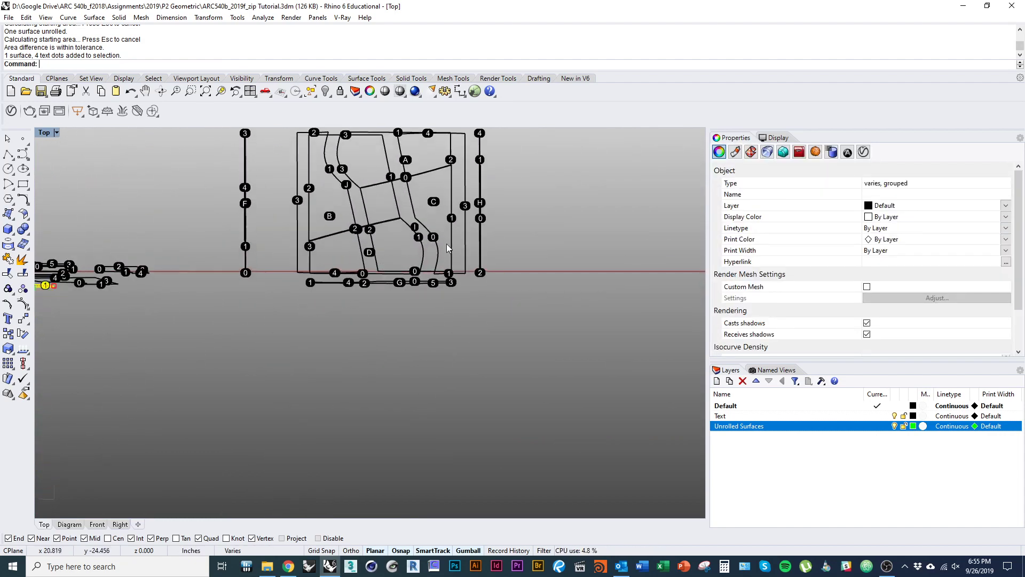
{"action": "scroll", "coordinate": [446, 247], "scroll_direction": "up", "scroll_amount": 6}
{"action": "scroll", "coordinate": [399, 250], "scroll_direction": "down", "scroll_amount": 8}
{"action": "right_click_drag", "start_coordinate": [381, 264], "coordinate": [349, 369], "text": "ctrl+shift"}
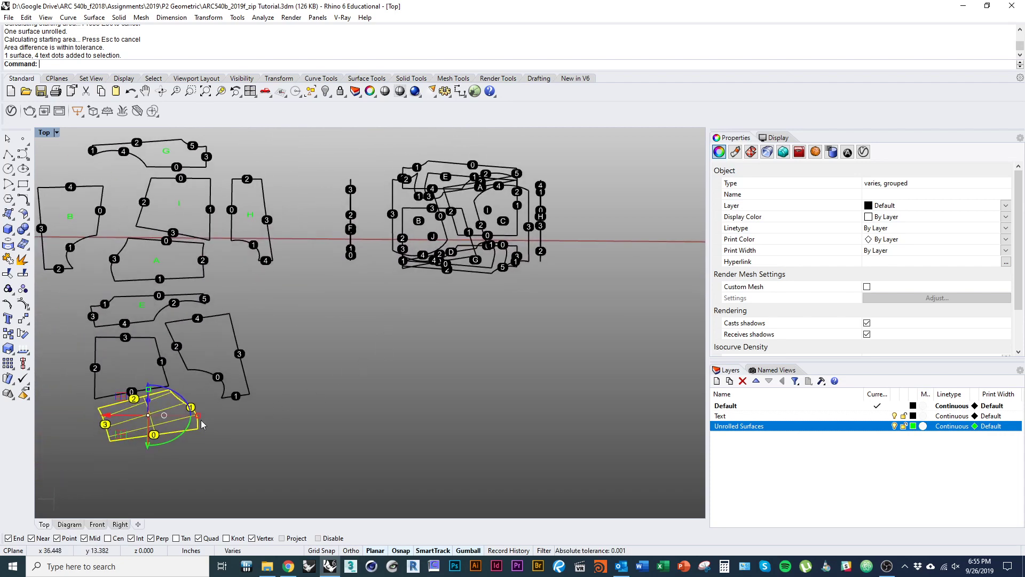
{"action": "right_click_drag", "start_coordinate": [463, 339], "coordinate": [496, 243]}
{"action": "scroll", "coordinate": [392, 286], "scroll_direction": "up", "scroll_amount": 4}
{"action": "right_click_drag", "start_coordinate": [428, 339], "coordinate": [120, 453]}
{"action": "right_click_drag", "start_coordinate": [317, 337], "coordinate": [213, 407], "text": "shift"}
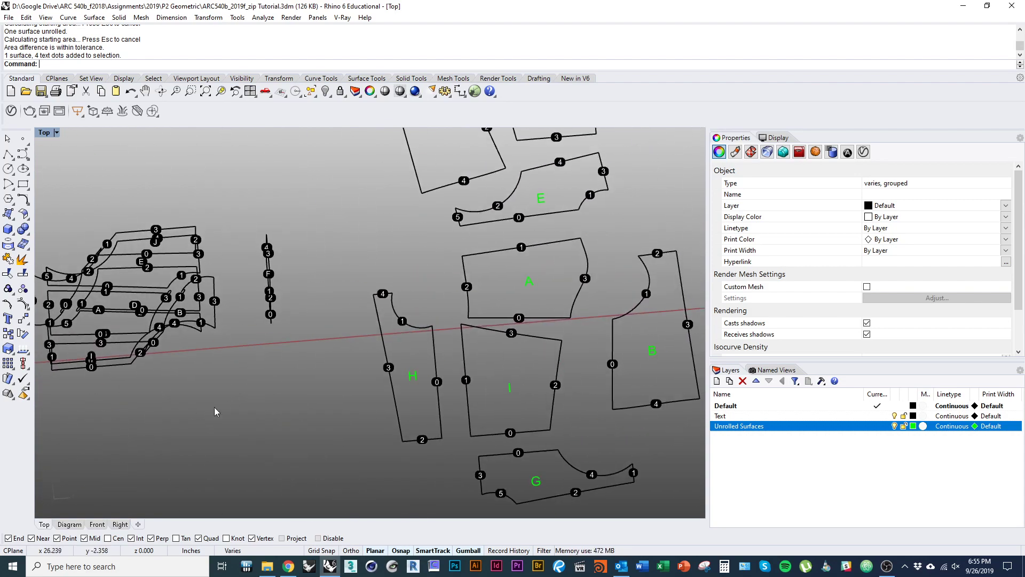
- In the Top view, copy label E onto the unlabelled pieces of faces J, C and D and change piece J's copy to "J"
{"action": "key", "text": "ctrl+F1"}
{"action": "right_click_drag", "start_coordinate": [421, 368], "coordinate": [323, 427]}
{"action": "right_click_drag", "start_coordinate": [446, 325], "coordinate": [357, 423]}
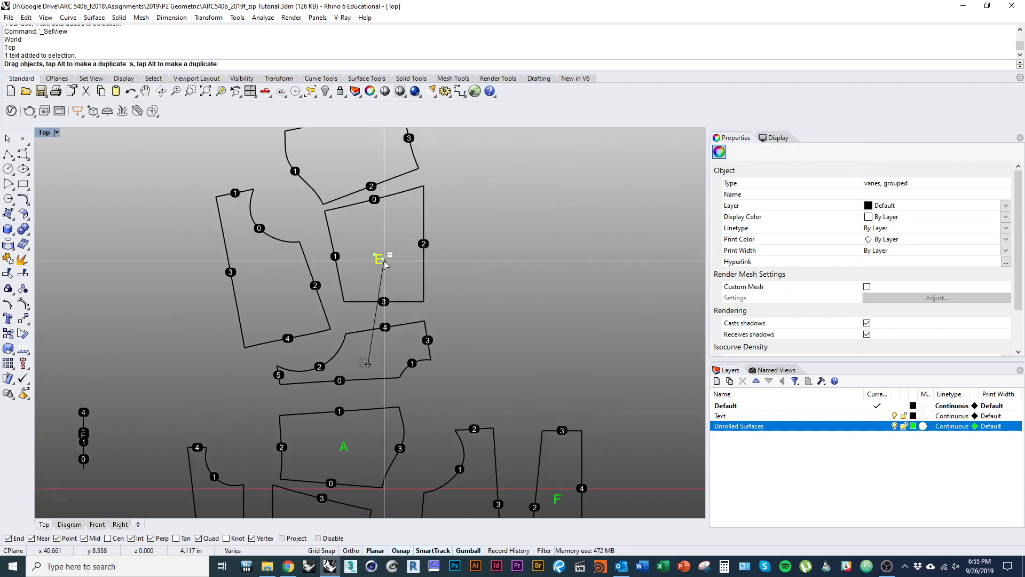
{"action": "left_click_drag", "start_coordinate": [384, 263], "coordinate": [385, 264]}
{"action": "right_click_drag", "start_coordinate": [389, 272], "coordinate": [394, 349]}
{"action": "right_click", "coordinate": [396, 345]}
{"action": "left_click", "coordinate": [396, 345]}
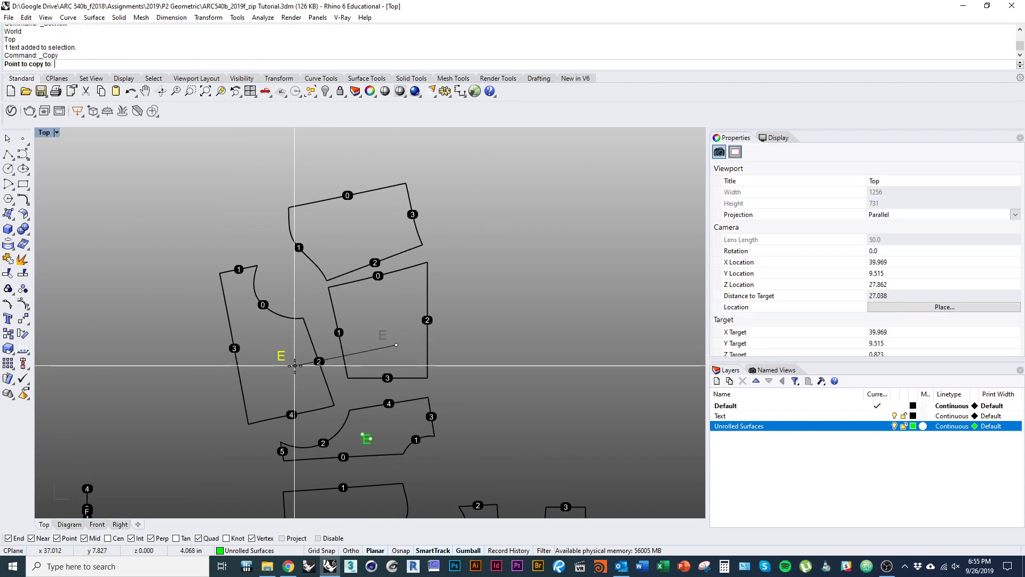
{"action": "left_click", "coordinate": [365, 235]}
{"action": "right_click", "coordinate": [389, 348]}
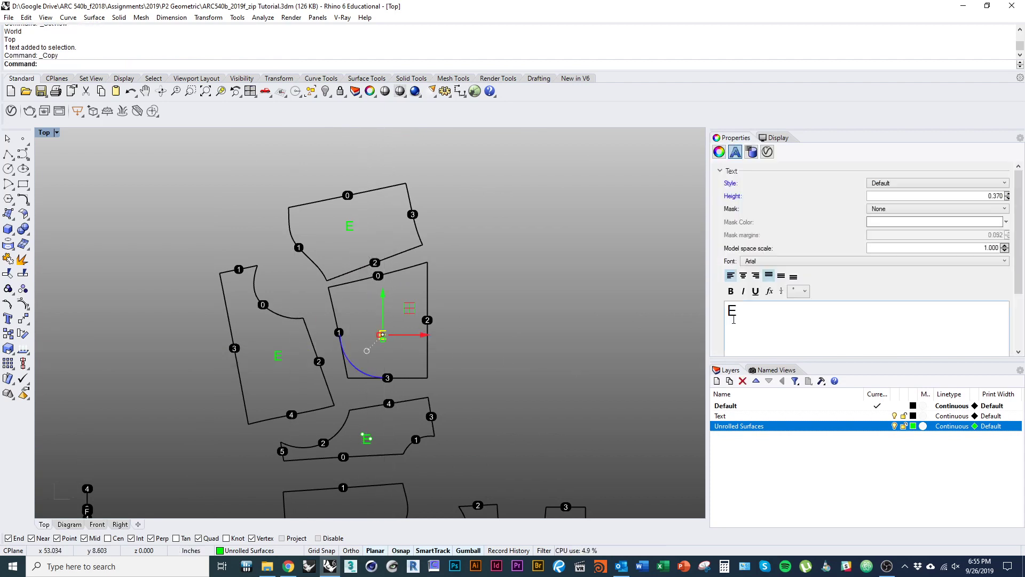
{"action": "type", "text": "J"}
- Check the five-sided piece beside piece J against the exploded block and set its label text to "C"
{"action": "left_click", "coordinate": [278, 355]}
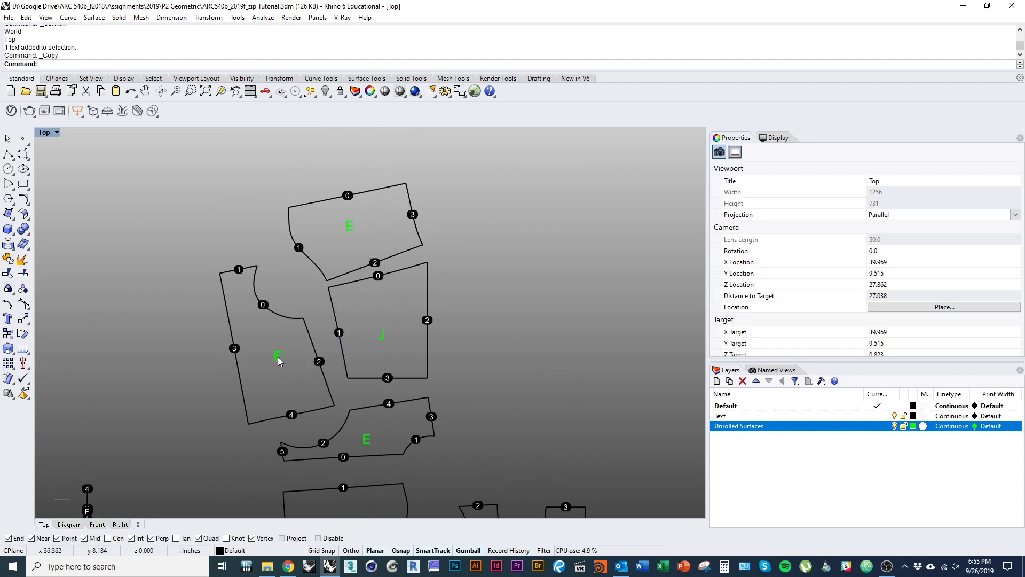
{"action": "left_click", "coordinate": [581, 367]}
{"action": "right_click_drag", "start_coordinate": [343, 413], "coordinate": [552, 330]}
{"action": "scroll", "coordinate": [331, 379], "scroll_direction": "down", "scroll_amount": 4}
{"action": "right_click_drag", "start_coordinate": [320, 384], "coordinate": [318, 459], "text": "ctrl+shift"}
{"action": "scroll", "coordinate": [241, 391], "scroll_direction": "up", "scroll_amount": 6}
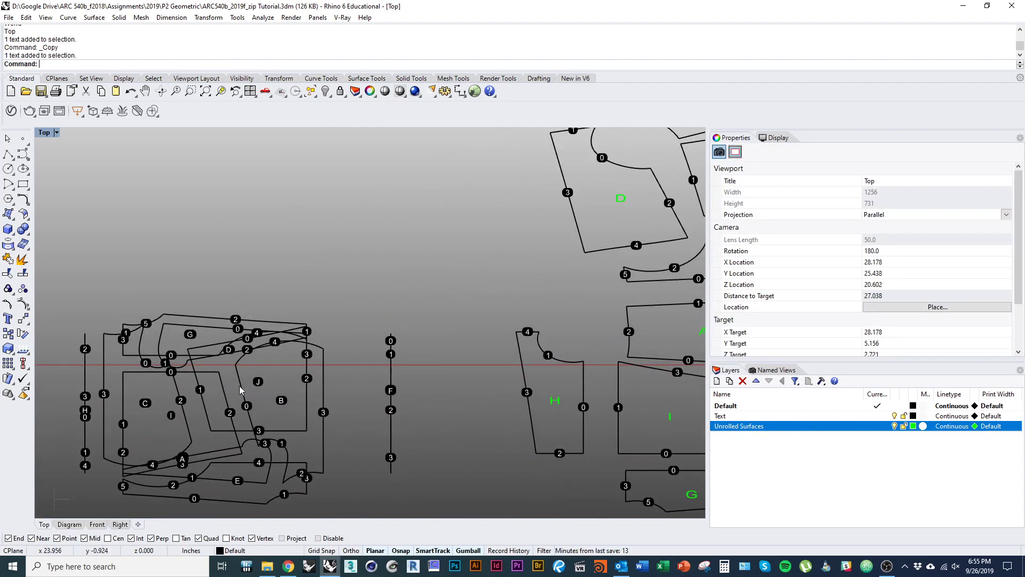
{"action": "right_click_drag", "start_coordinate": [608, 228], "coordinate": [409, 313]}
{"action": "left_click", "coordinate": [421, 284]}
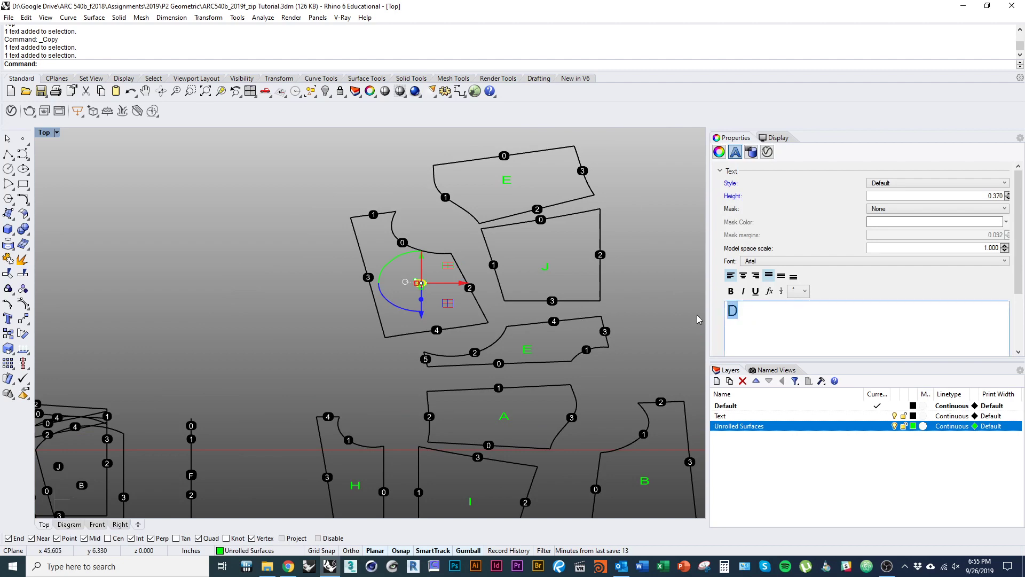
{"action": "type", "text": "C"}
- Check the block again and change the copied label on the outermost piece beyond piece J to "D"
{"action": "left_click", "coordinate": [309, 341]}
{"action": "right_click_drag", "start_coordinate": [174, 392], "coordinate": [373, 352]}
{"action": "right_click_drag", "start_coordinate": [373, 352], "coordinate": [379, 270], "text": "ctrl+shift"}
{"action": "right_click_drag", "start_coordinate": [662, 166], "coordinate": [466, 328]}
{"action": "left_click", "coordinate": [537, 230]}
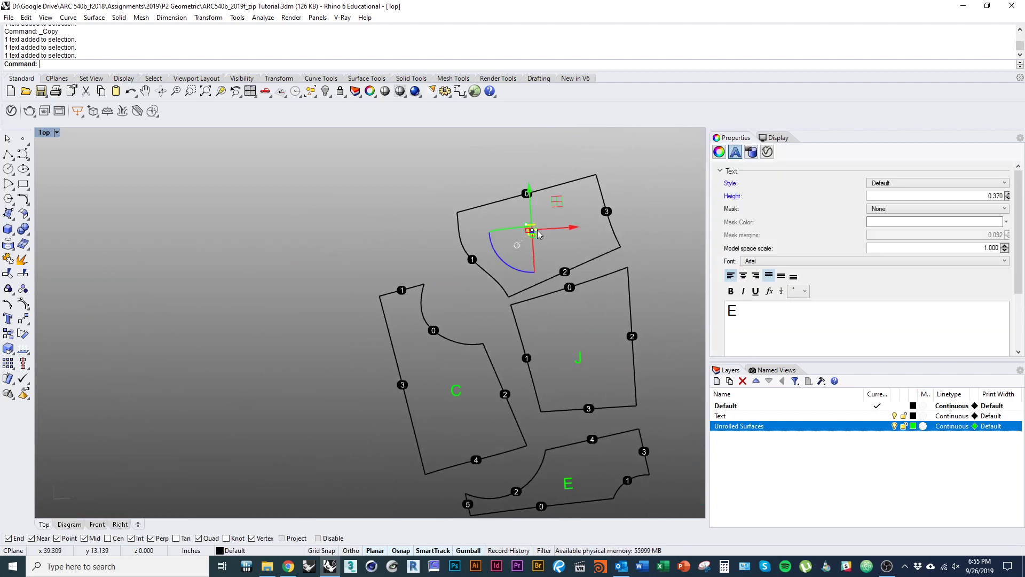
{"action": "type", "text": "D"}
{"action": "left_click", "coordinate": [250, 276]}
- Restore the Top view and select the unrolled piece of face F together with its letter and number dots
{"action": "scroll", "coordinate": [356, 427], "scroll_direction": "down", "scroll_amount": 9}
{"action": "right_click_drag", "start_coordinate": [352, 416], "coordinate": [347, 367]}
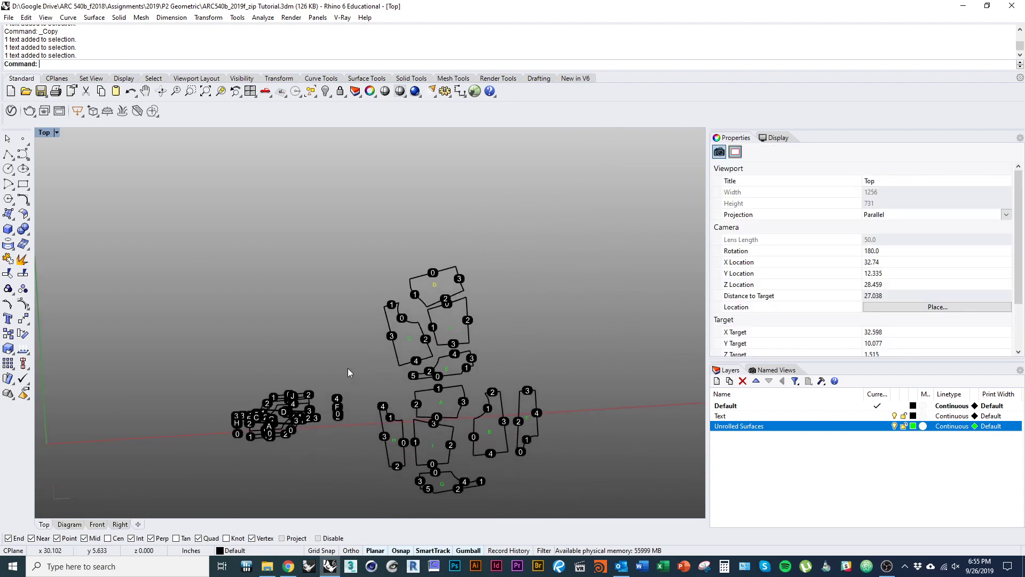
{"action": "key", "text": "ctrl+F1"}
{"action": "right_click_drag", "start_coordinate": [462, 444], "coordinate": [356, 379]}
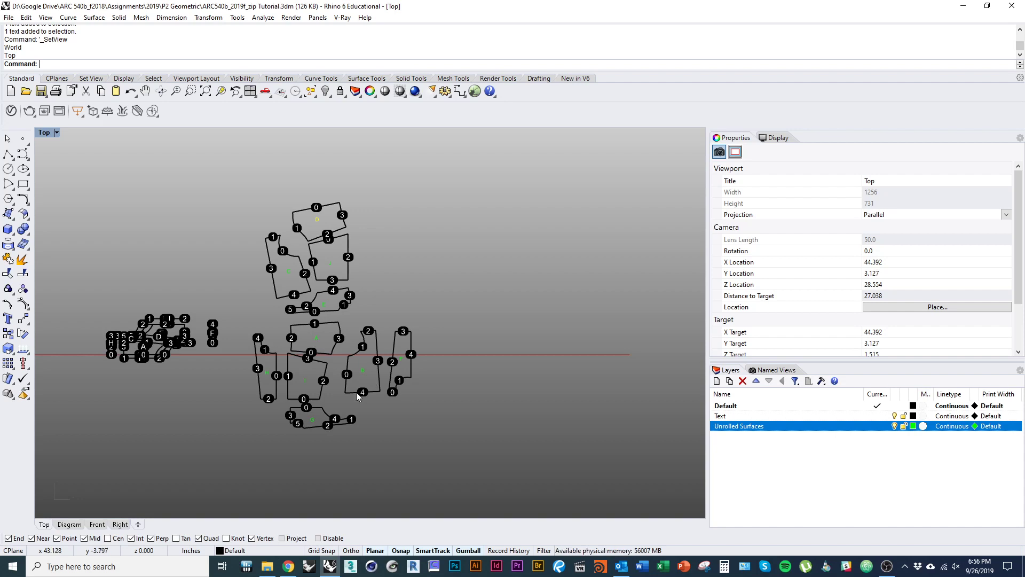
{"action": "right_click_drag", "start_coordinate": [369, 396], "coordinate": [378, 410]}
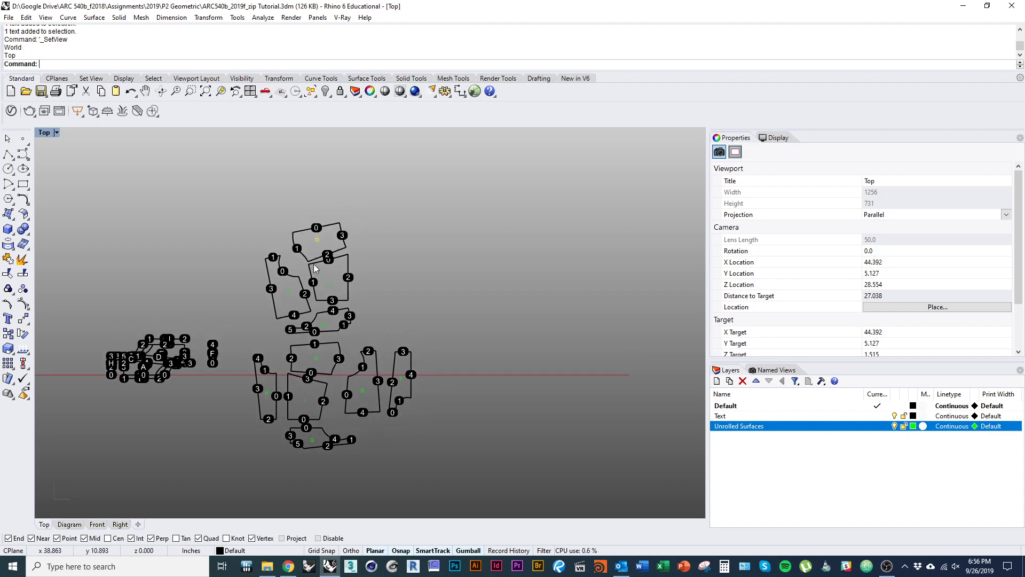
{"action": "scroll", "coordinate": [389, 383], "scroll_direction": "up", "scroll_amount": 4}
{"action": "left_click", "coordinate": [434, 412]}
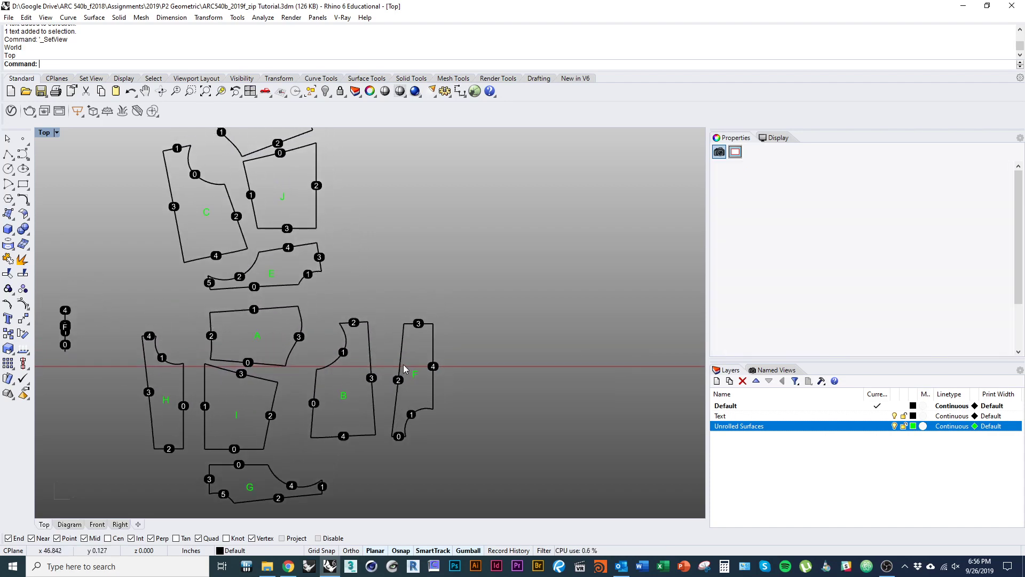
{"action": "scroll", "coordinate": [439, 394], "scroll_direction": "up", "scroll_amount": 5}
{"action": "left_click_drag", "start_coordinate": [444, 371], "coordinate": [385, 346]}
- Examine face F and its neighbours on the exploded block to see which flat piece it adjoins
{"action": "scroll", "coordinate": [386, 348], "scroll_direction": "down", "scroll_amount": 7}
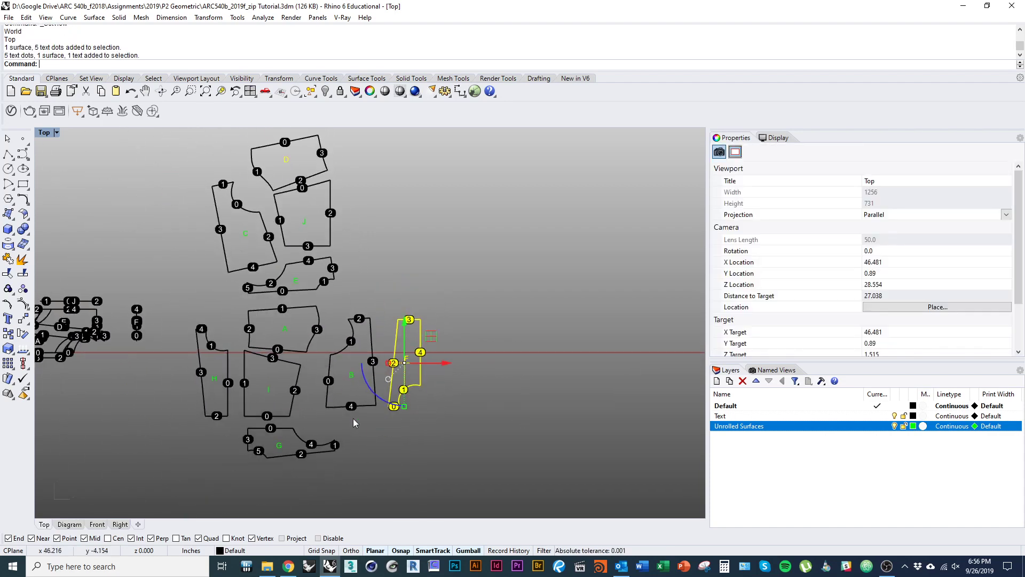
{"action": "scroll", "coordinate": [376, 388], "scroll_direction": "up", "scroll_amount": 1}
{"action": "right_click_drag", "start_coordinate": [167, 396], "coordinate": [315, 336]}
{"action": "scroll", "coordinate": [377, 388], "scroll_direction": "up", "scroll_amount": 10}
{"action": "scroll", "coordinate": [328, 310], "scroll_direction": "down", "scroll_amount": 10}
{"action": "right_click_drag", "start_coordinate": [315, 336], "coordinate": [340, 377]}
{"action": "right_click_drag", "start_coordinate": [356, 326], "coordinate": [596, 319], "text": "ctrl+shift"}
{"action": "scroll", "coordinate": [224, 326], "scroll_direction": "up", "scroll_amount": 7}
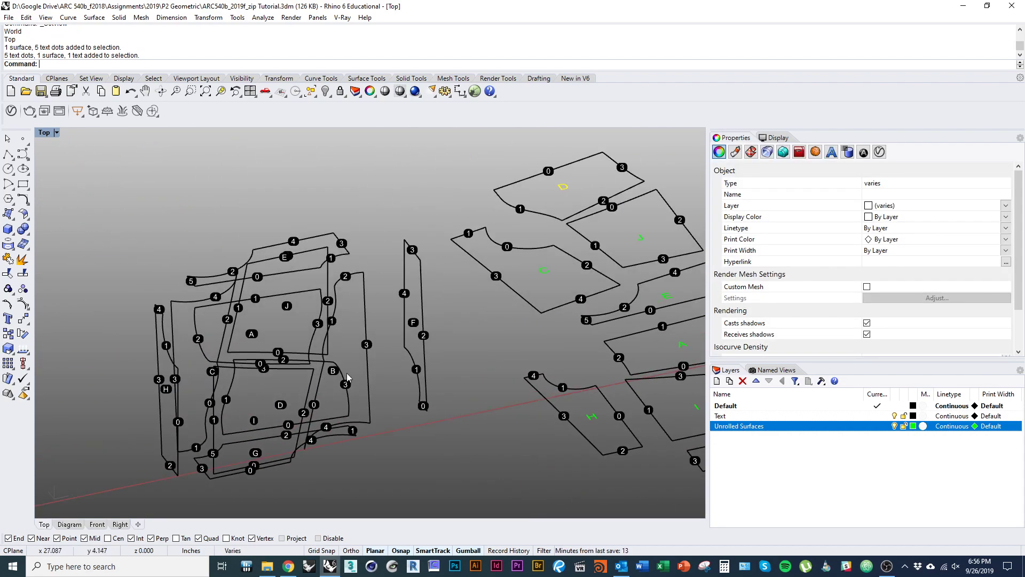
{"action": "scroll", "coordinate": [347, 377], "scroll_direction": "down", "scroll_amount": 7}
{"action": "right_click_drag", "start_coordinate": [576, 353], "coordinate": [514, 422], "text": "ctrl+shift"}
{"action": "right_click_drag", "start_coordinate": [622, 374], "coordinate": [552, 379]}
{"action": "scroll", "coordinate": [552, 379], "scroll_direction": "up", "scroll_amount": 5}
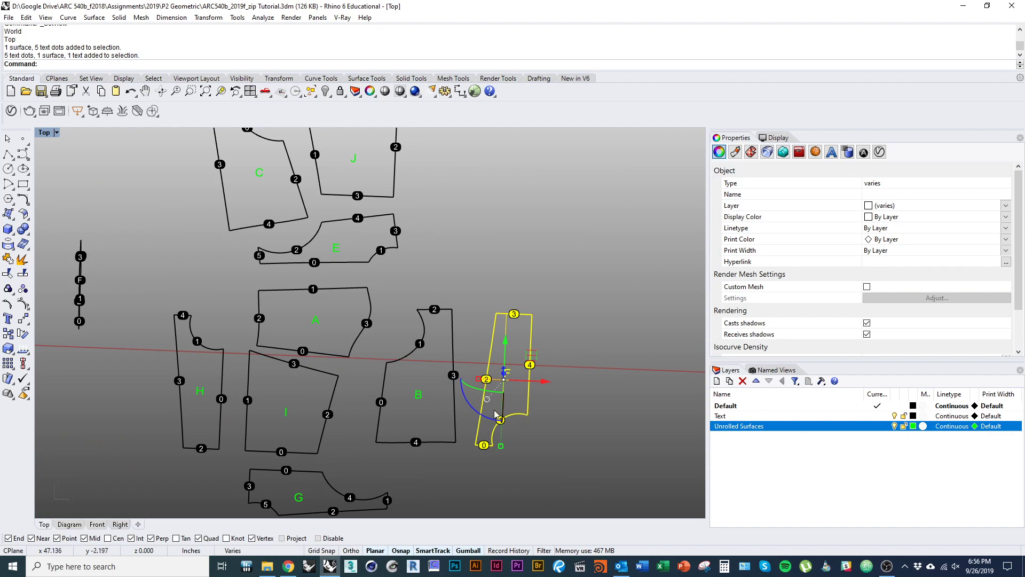
- Rotate piece F with its letter and dots a quarter turn and move it beside edge 3 of piece E
{"action": "left_click_drag", "start_coordinate": [558, 407], "coordinate": [566, 411]}
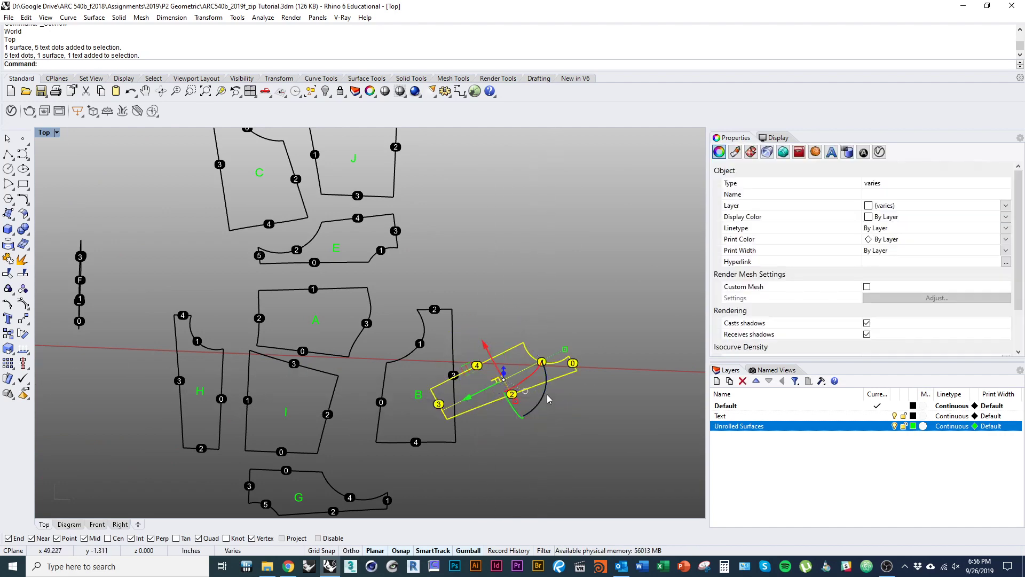
{"action": "key", "text": "ctrl+z"}
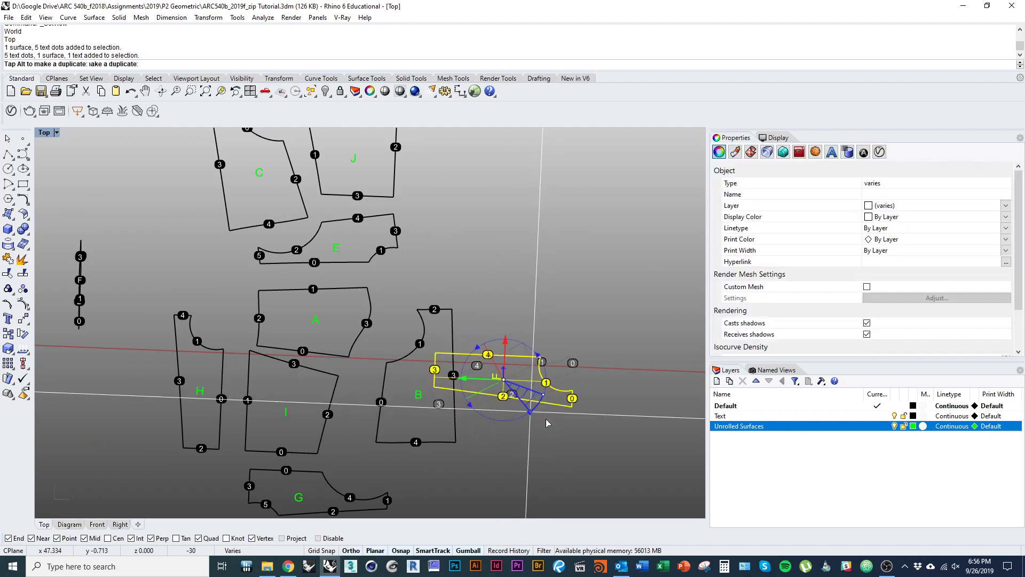
{"action": "left_click_drag", "start_coordinate": [570, 406], "coordinate": [584, 310]}
{"action": "left_click_drag", "start_coordinate": [568, 275], "coordinate": [555, 270]}
- Rotate piece H with its letter and dots a quarter turn and place its edge 4 beside edge 5 of piece E
{"action": "right_click_drag", "start_coordinate": [366, 381], "coordinate": [504, 336]}
{"action": "left_click", "coordinate": [347, 404]}
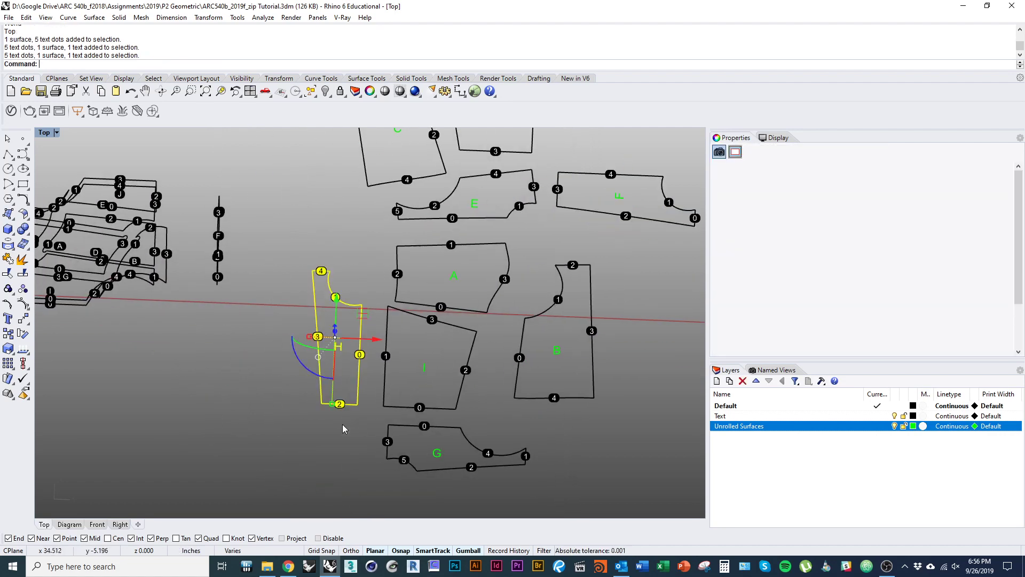
{"action": "left_click_drag", "start_coordinate": [365, 384], "coordinate": [395, 357]}
{"action": "left_click_drag", "start_coordinate": [381, 270], "coordinate": [382, 237]}
{"action": "right_click_drag", "start_coordinate": [383, 274], "coordinate": [373, 390], "text": "shift"}
{"action": "right_click_drag", "start_coordinate": [214, 448], "coordinate": [370, 379], "text": "shift"}
{"action": "left_click_drag", "start_coordinate": [480, 322], "coordinate": [491, 222]}
{"action": "right_click_drag", "start_coordinate": [521, 301], "coordinate": [404, 354]}
{"action": "left_click", "coordinate": [429, 401]}
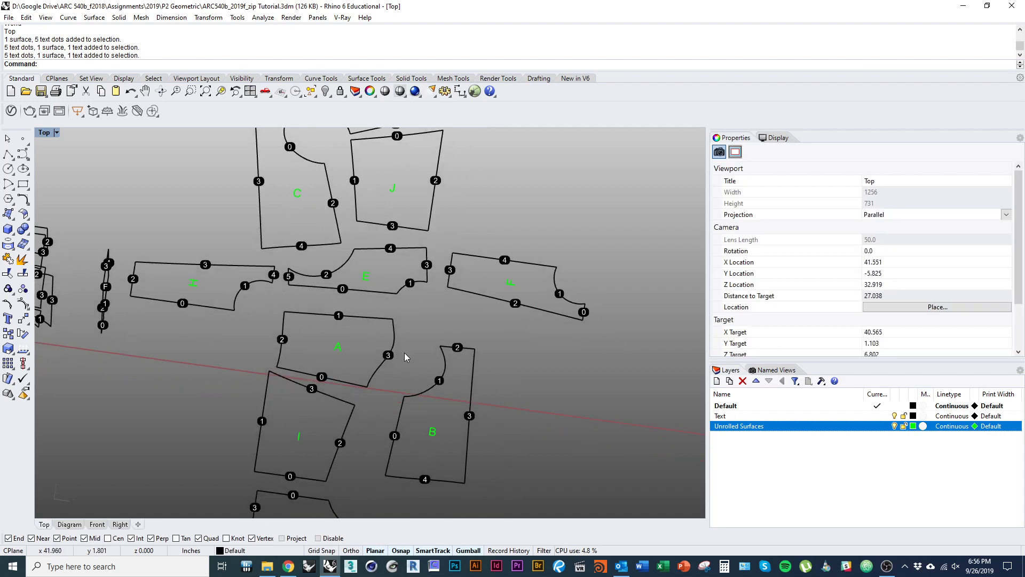
- Restore the Top view, then move piece A closer to piece E and rotate it to line up edge 1 with E's edge 0
{"action": "type", "text": "Top"}
{"action": "key", "text": "Return"}
{"action": "right_click_drag", "start_coordinate": [445, 323], "coordinate": [397, 411]}
{"action": "right_click_drag", "start_coordinate": [361, 375], "coordinate": [386, 383]}
{"action": "scroll", "coordinate": [368, 391], "scroll_direction": "up", "scroll_amount": 4}
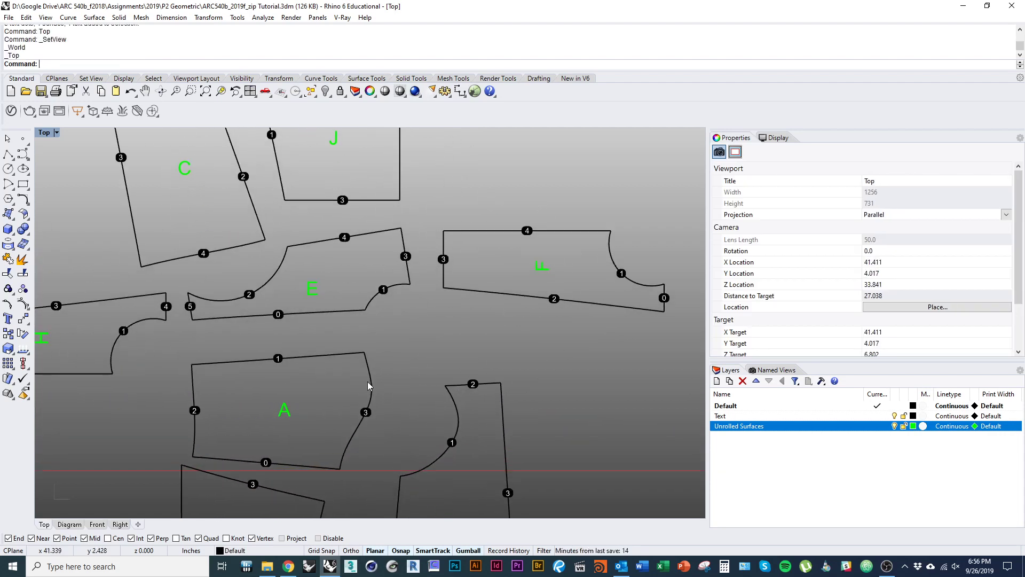
{"action": "left_click_drag", "start_coordinate": [368, 381], "coordinate": [369, 354]}
{"action": "type", "text": "r"}
{"action": "key", "text": "Return"}
{"action": "left_click", "coordinate": [365, 324]}
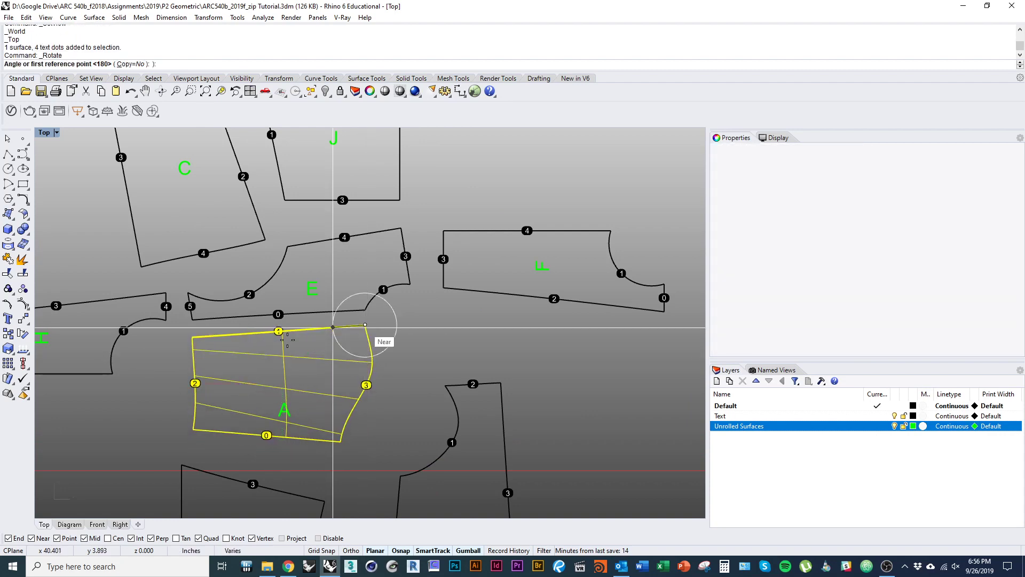
{"action": "left_click", "coordinate": [192, 331]}
{"action": "right_click_drag", "start_coordinate": [321, 359], "coordinate": [276, 332]}
{"action": "key", "text": "Escape"}
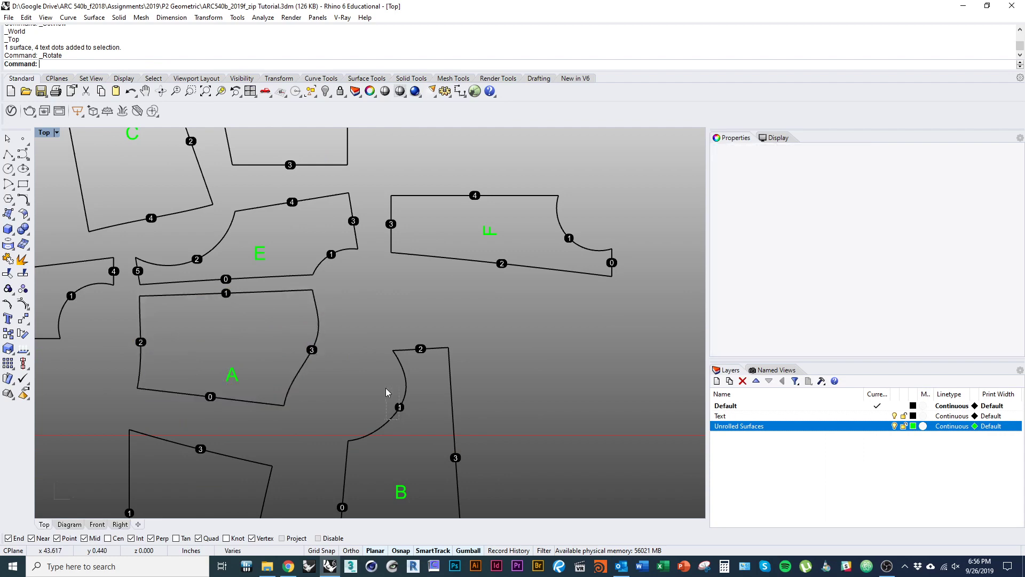
- Move piece B with its letter and dots beside edge 3 of piece A and rotate it so its curved edge 1 faces A
{"action": "left_click", "coordinate": [410, 424]}
{"action": "right_click_drag", "start_coordinate": [400, 445], "coordinate": [392, 359]}
{"action": "left_click", "coordinate": [475, 427]}
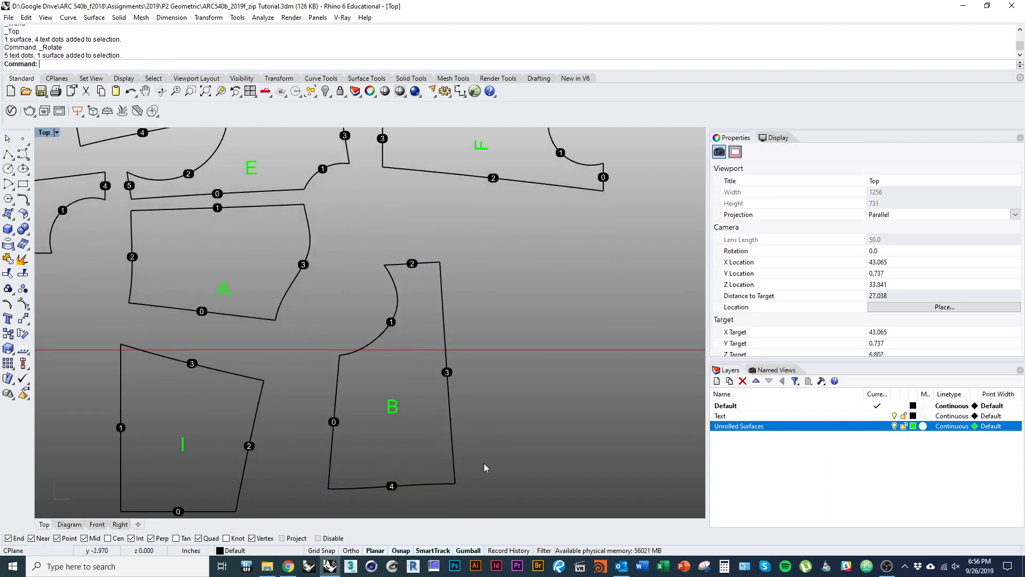
{"action": "left_click_drag", "start_coordinate": [483, 463], "coordinate": [394, 410]}
{"action": "left_click_drag", "start_coordinate": [452, 444], "coordinate": [416, 389]}
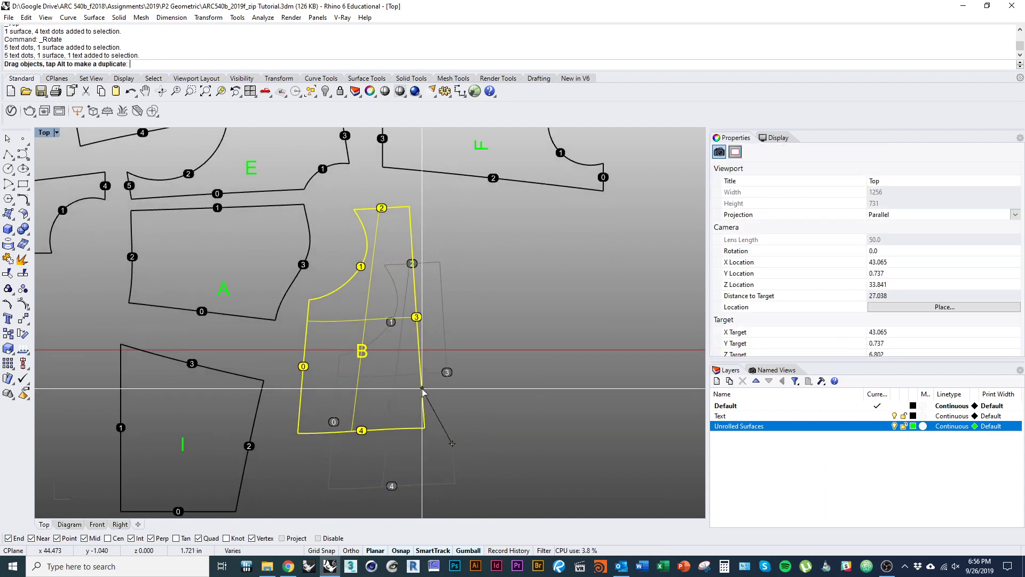
{"action": "key", "text": "Return"}
{"action": "left_click", "coordinate": [315, 255]}
{"action": "left_click", "coordinate": [543, 369]}
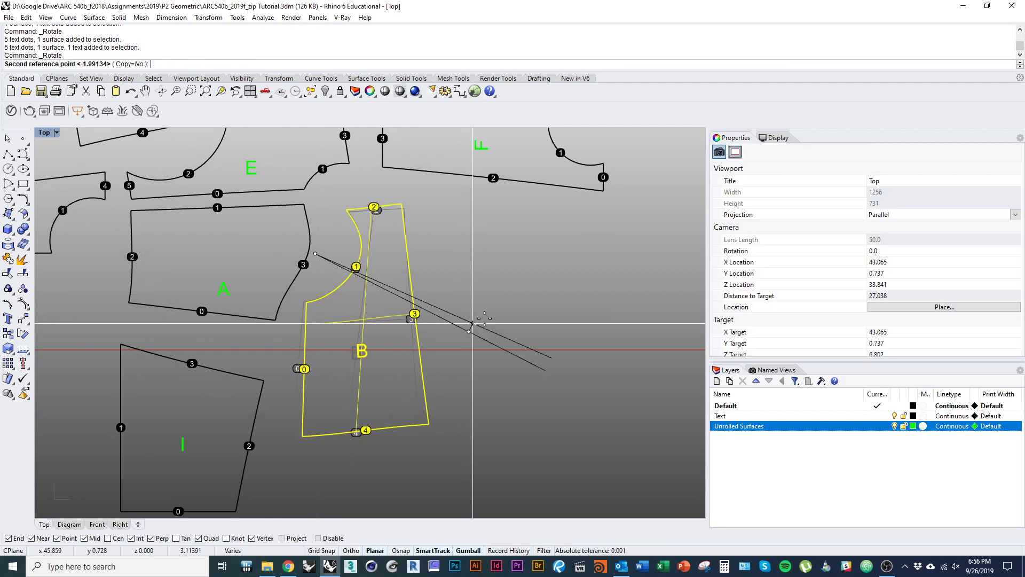
{"action": "left_click", "coordinate": [481, 303]}
{"action": "left_click_drag", "start_coordinate": [441, 362], "coordinate": [430, 377]}
- Move piece I with its dots up to piece A and rotate it slightly so edge 3 follows A's edge 0
{"action": "right_click_drag", "start_coordinate": [272, 434], "coordinate": [314, 338]}
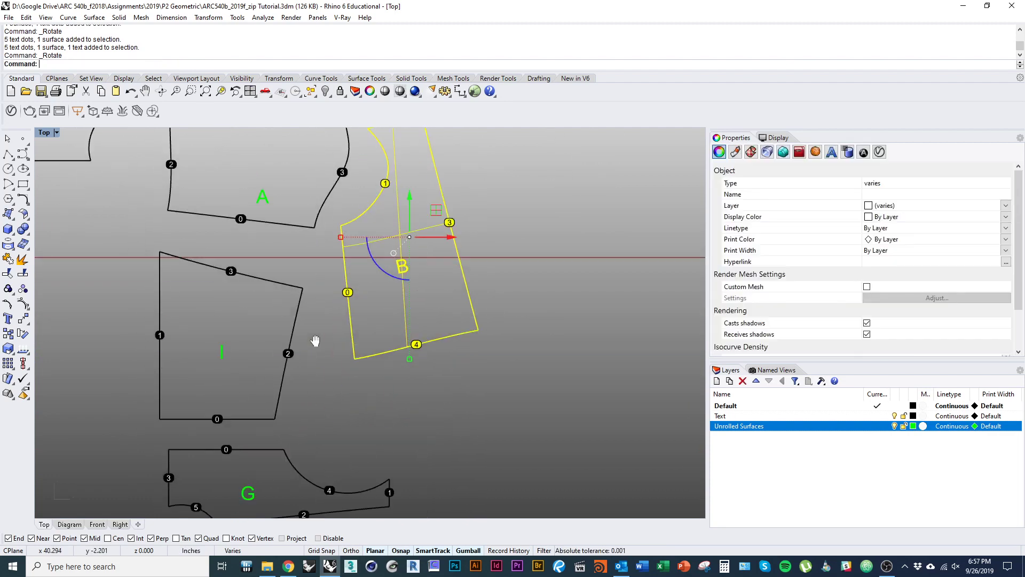
{"action": "left_click", "coordinate": [311, 447]}
{"action": "left_click", "coordinate": [162, 288]}
{"action": "right_click_drag", "start_coordinate": [163, 288], "coordinate": [145, 365]}
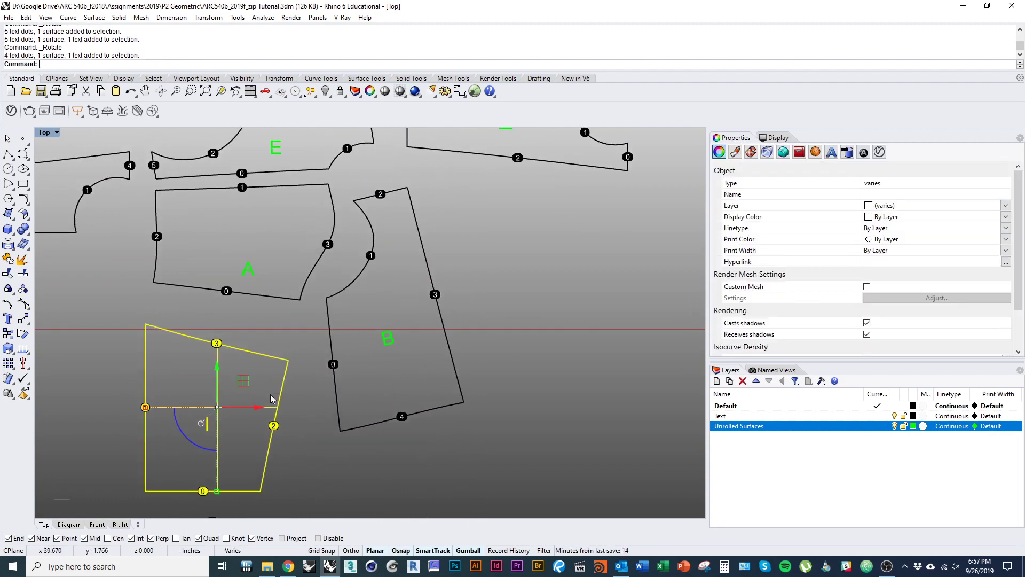
{"action": "left_click_drag", "start_coordinate": [286, 393], "coordinate": [295, 355]}
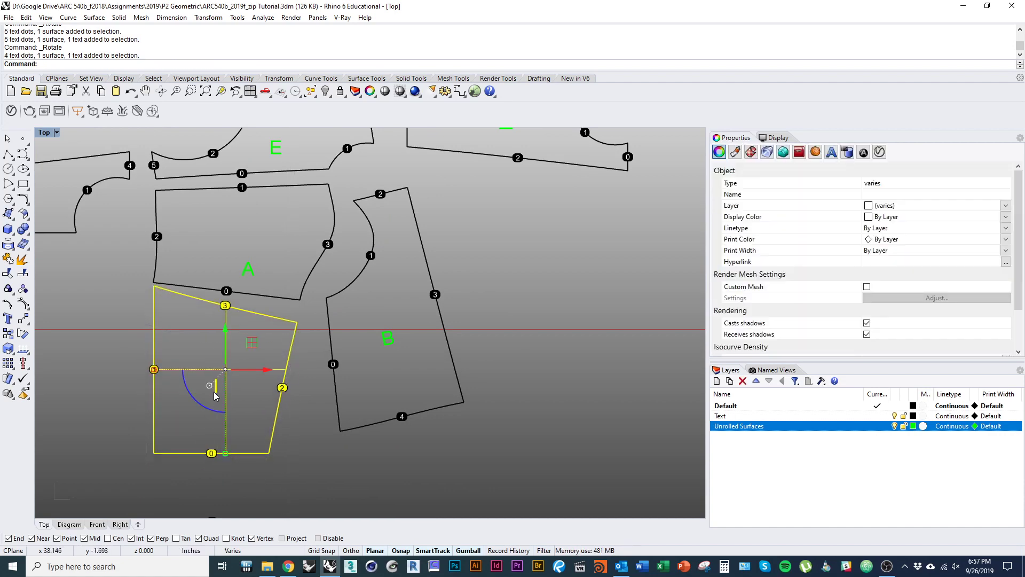
{"action": "left_click_drag", "start_coordinate": [204, 405], "coordinate": [223, 411]}
{"action": "left_click_drag", "start_coordinate": [286, 421], "coordinate": [294, 423]}
- Move piece J down towards piece E and rotate it so its edge 3 runs parallel to E's edge 4
{"action": "right_click_drag", "start_coordinate": [208, 364], "coordinate": [347, 437]}
{"action": "right_click_drag", "start_coordinate": [235, 305], "coordinate": [237, 450]}
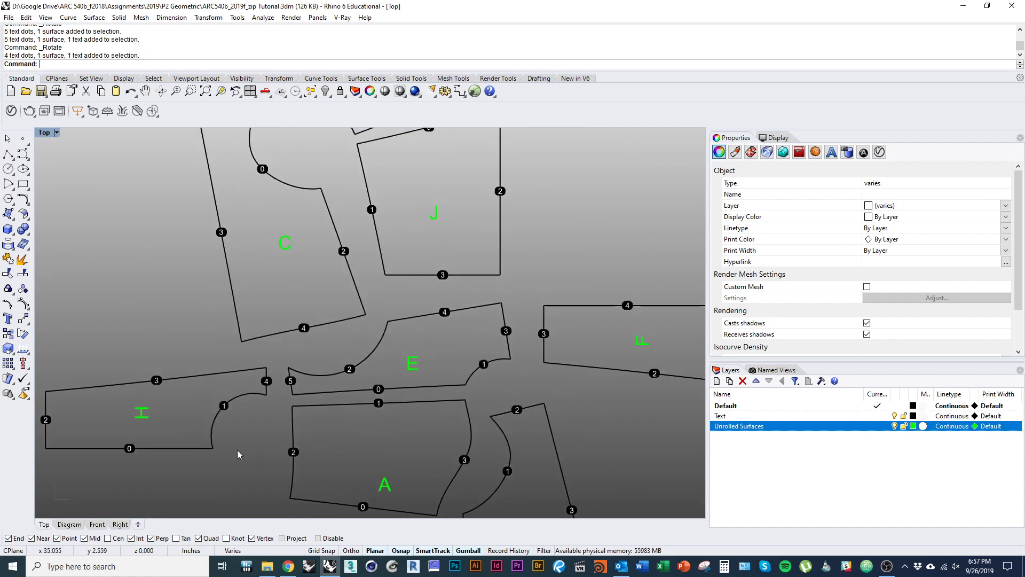
{"action": "right_click_drag", "start_coordinate": [295, 348], "coordinate": [222, 381]}
{"action": "scroll", "coordinate": [211, 433], "scroll_direction": "down", "scroll_amount": 4}
{"action": "scroll", "coordinate": [299, 366], "scroll_direction": "up", "scroll_amount": 3}
{"action": "left_click_drag", "start_coordinate": [384, 349], "coordinate": [262, 238]}
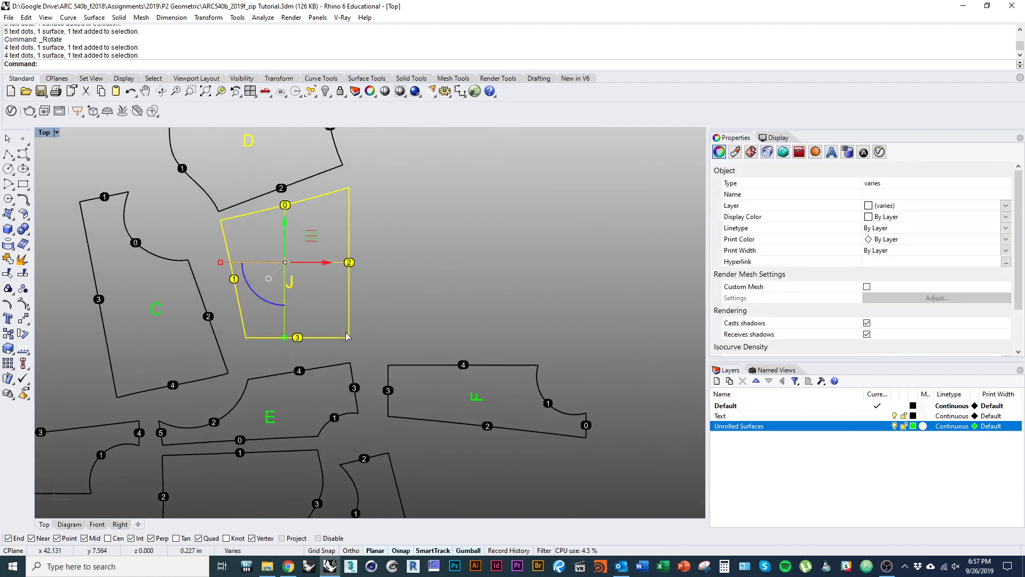
{"action": "left_click_drag", "start_coordinate": [347, 336], "coordinate": [347, 350]}
{"action": "key", "text": "Return"}
{"action": "left_click", "coordinate": [347, 351]}
{"action": "left_click", "coordinate": [506, 323]}
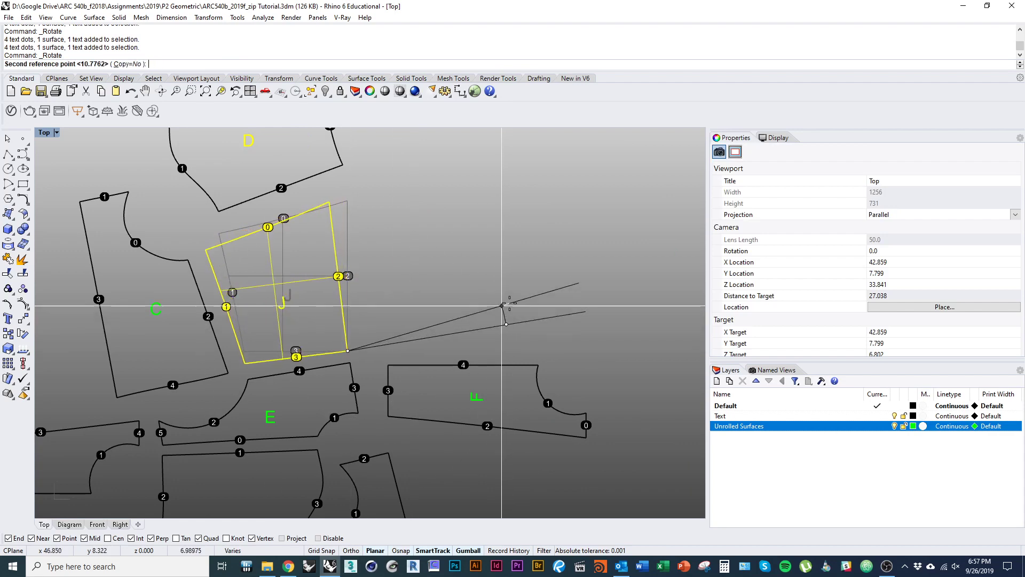
{"action": "left_click", "coordinate": [502, 305]}
{"action": "right_click_drag", "start_coordinate": [218, 308], "coordinate": [270, 407]}
{"action": "key", "text": "Escape"}
- Move the outermost piece beyond J, with its dots, so its edge 2 sits close to J's edge 0
{"action": "left_click", "coordinate": [371, 272]}
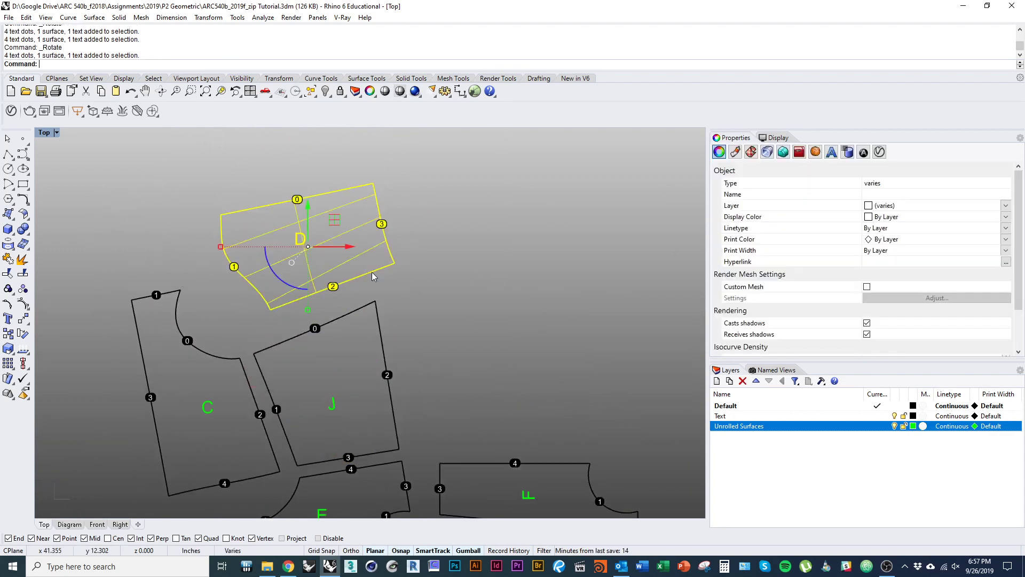
{"action": "left_click_drag", "start_coordinate": [371, 272], "coordinate": [342, 307]}
{"action": "key", "text": "Escape"}
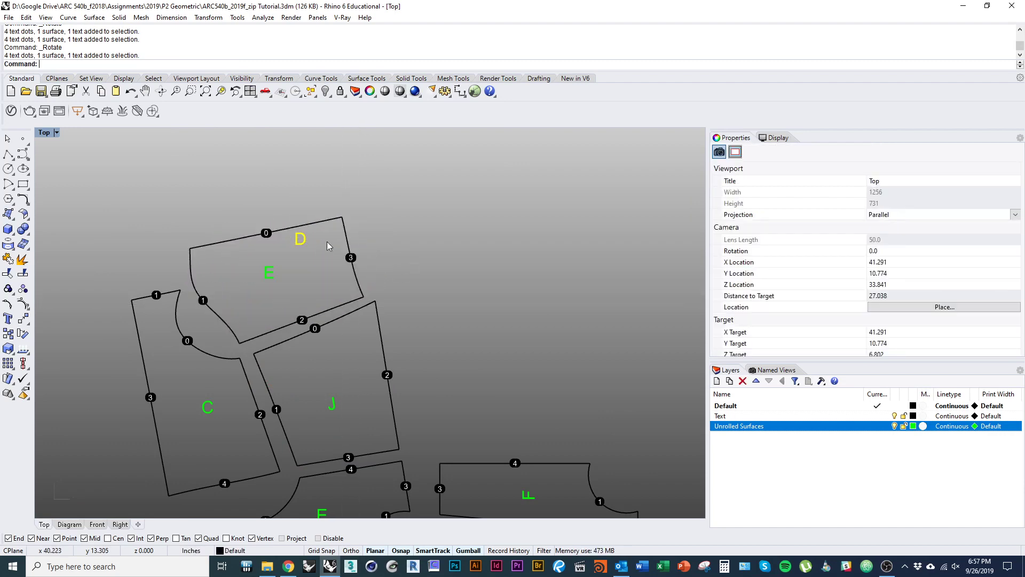
- Change the wrong "E" label on the outermost piece beyond J to "D"
{"action": "scroll", "coordinate": [387, 319], "scroll_direction": "down", "scroll_amount": 6}
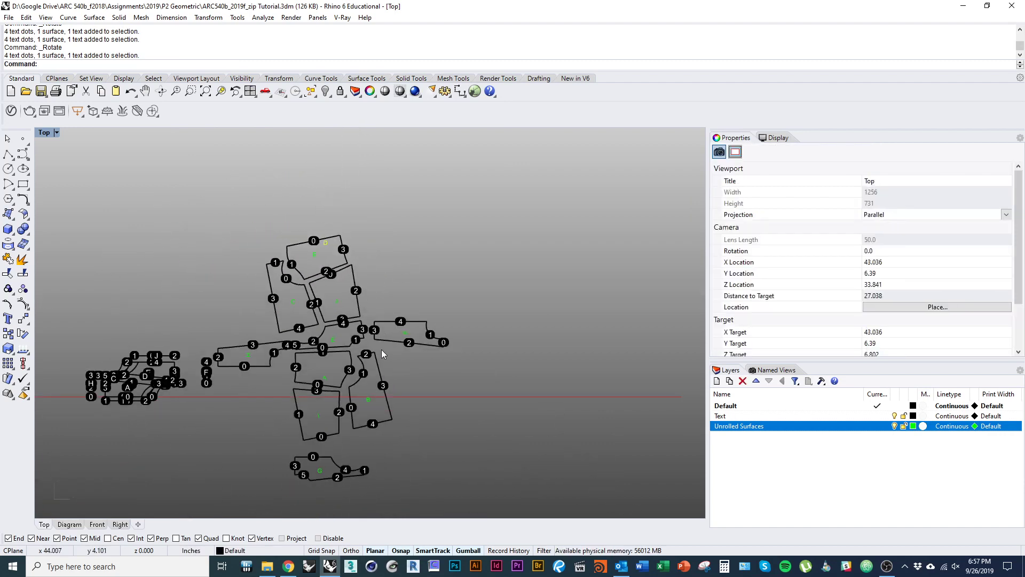
{"action": "key", "text": "ctrl+Tab"}
{"action": "key", "text": "ctrl+Tab"}
{"action": "key", "text": "ctrl+Tab"}
{"action": "key", "text": "ctrl+Tab"}
{"action": "scroll", "coordinate": [374, 299], "scroll_direction": "down", "scroll_amount": 3}
{"action": "scroll", "coordinate": [363, 348], "scroll_direction": "up", "scroll_amount": 4}
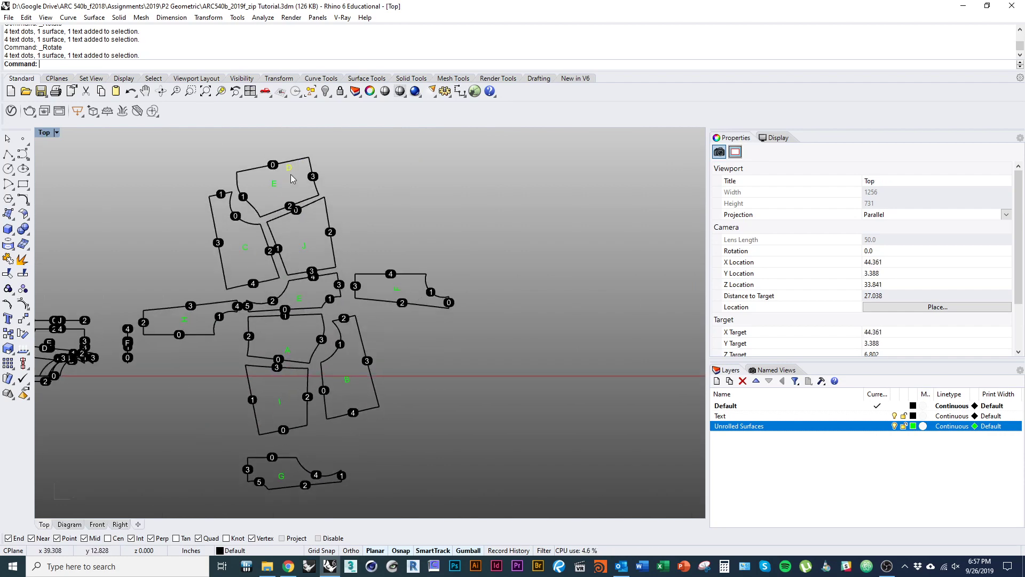
{"action": "left_click", "coordinate": [271, 188]}
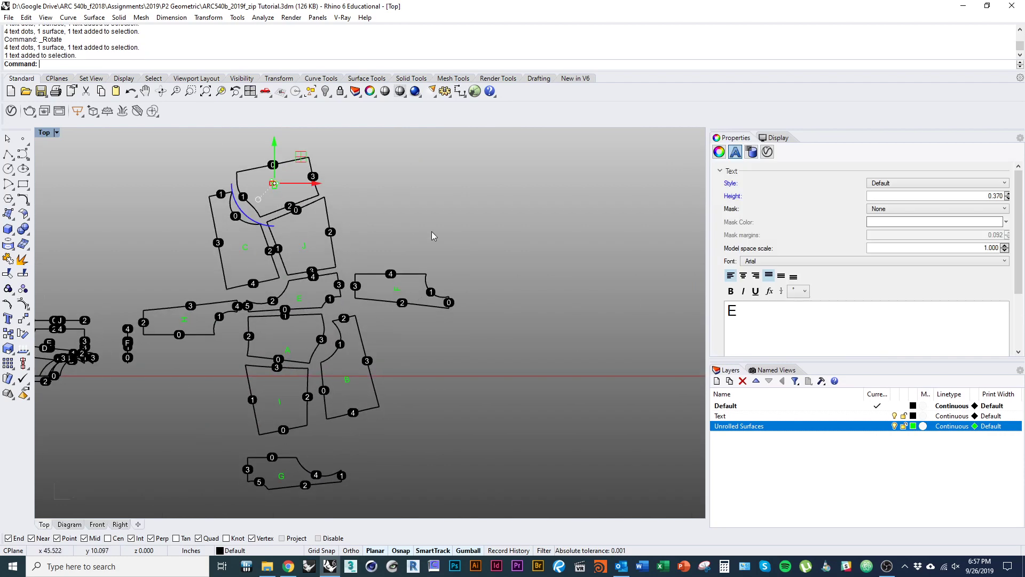
{"action": "type", "text": "D"}
{"action": "left_click", "coordinate": [526, 356]}
- Move piece G with its letter and dots below piece I and rotate it so its edge 0 follows I's edge 0
{"action": "right_click_drag", "start_coordinate": [370, 300], "coordinate": [372, 274]}
{"action": "scroll", "coordinate": [334, 362], "scroll_direction": "up", "scroll_amount": 1}
{"action": "scroll", "coordinate": [338, 366], "scroll_direction": "up", "scroll_amount": 3}
{"action": "left_click_drag", "start_coordinate": [385, 438], "coordinate": [129, 367]}
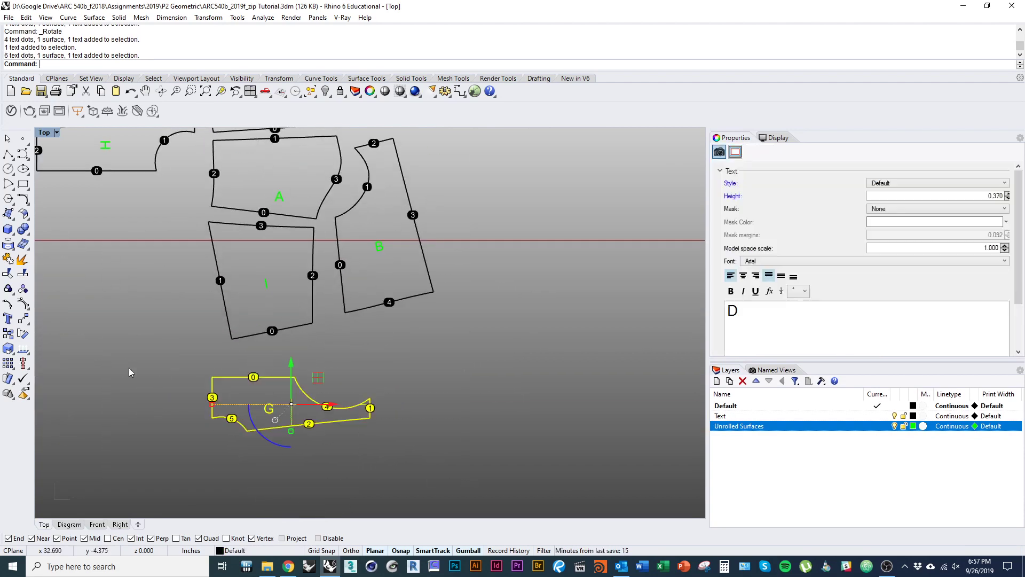
{"action": "left_click_drag", "start_coordinate": [328, 419], "coordinate": [349, 391]}
{"action": "key", "text": "Return"}
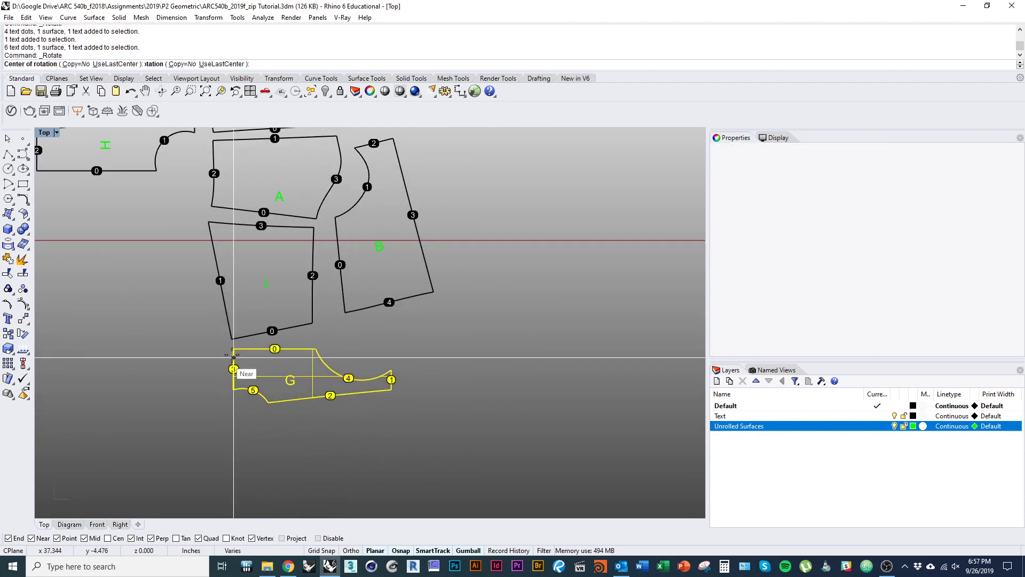
{"action": "left_click", "coordinate": [233, 352]}
{"action": "left_click", "coordinate": [316, 348]}
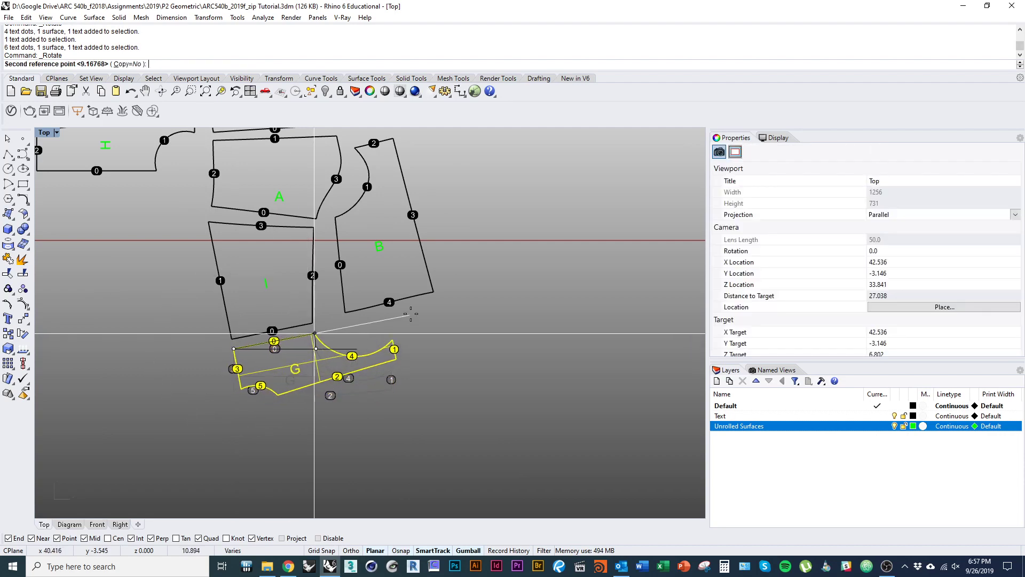
{"action": "left_click", "coordinate": [314, 332]}
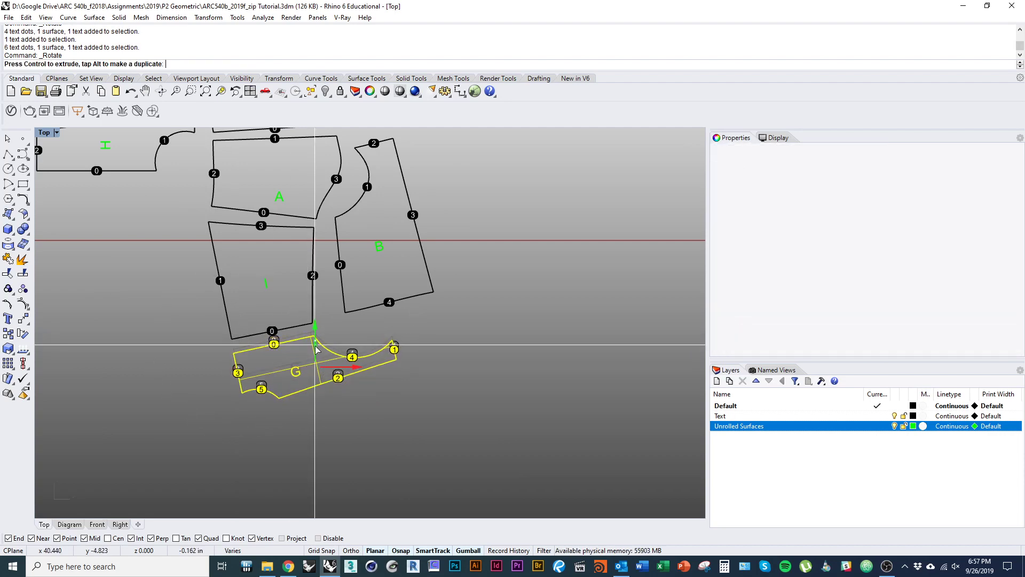
{"action": "left_click", "coordinate": [431, 395]}
- Select all the arranged flat pieces with their labels and move them horizontally away from the exploded block
{"action": "scroll", "coordinate": [430, 395], "scroll_direction": "down", "scroll_amount": 3}
{"action": "right_click_drag", "start_coordinate": [378, 470], "coordinate": [357, 462]}
{"action": "scroll", "coordinate": [477, 486], "scroll_direction": "down", "scroll_amount": 1}
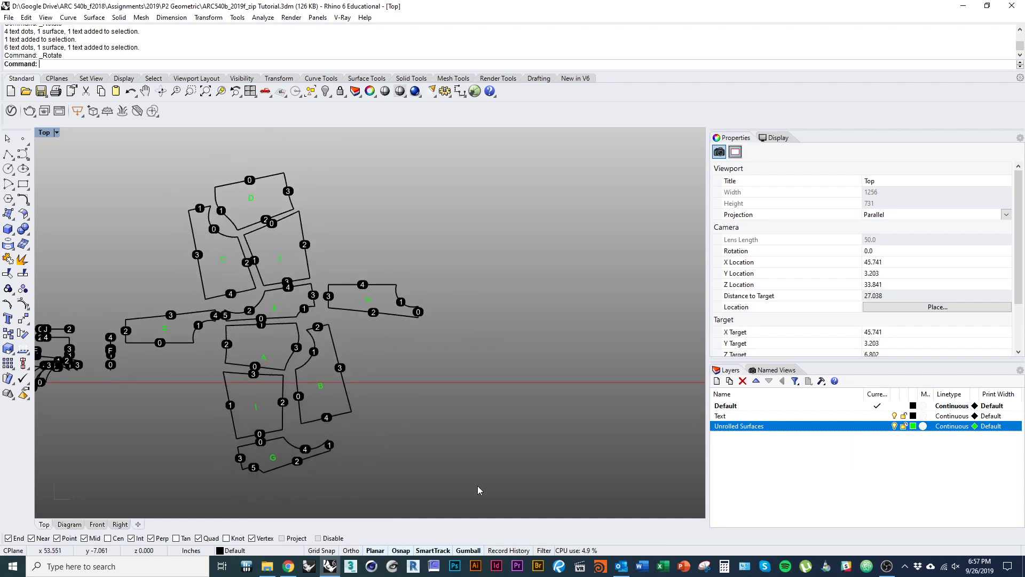
{"action": "left_click_drag", "start_coordinate": [477, 485], "coordinate": [130, 182]}
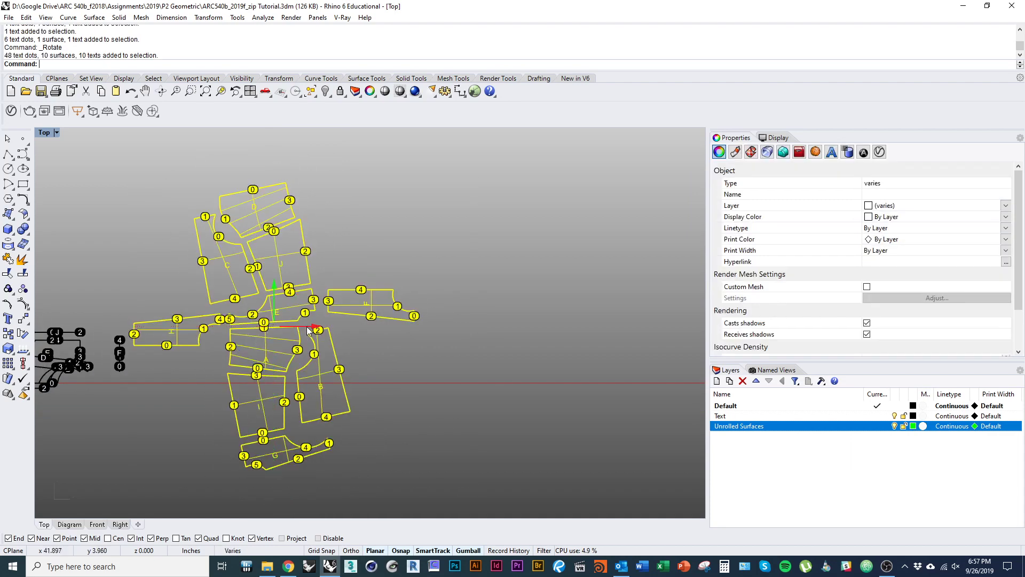
{"action": "left_click_drag", "start_coordinate": [308, 327], "coordinate": [432, 329]}
{"action": "left_click", "coordinate": [566, 395]}
{"action": "right_click_drag", "start_coordinate": [566, 395], "coordinate": [446, 384]}
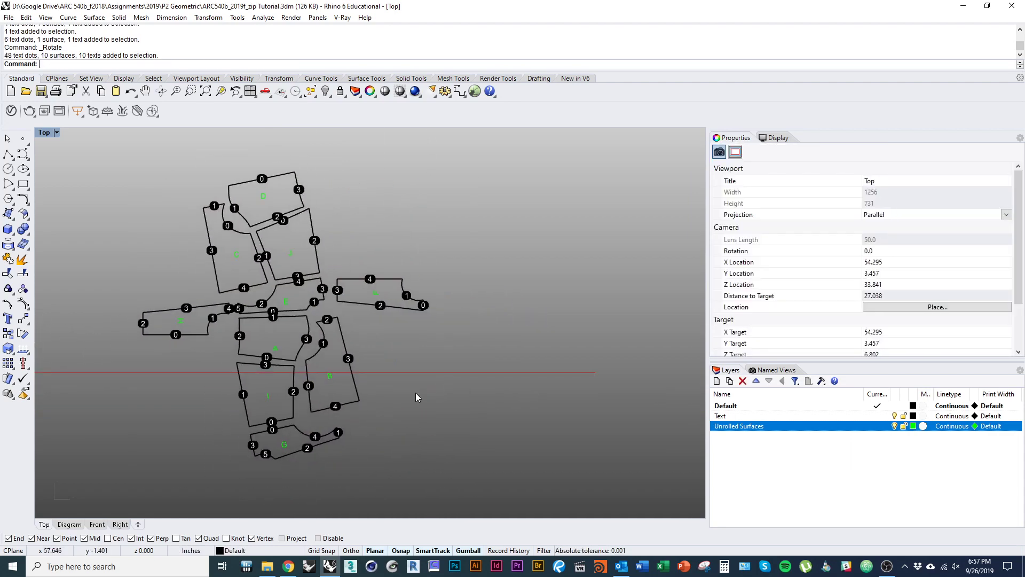
- Create a new layer named "Dashed Line"
{"action": "scroll", "coordinate": [422, 397], "scroll_direction": "up", "scroll_amount": 2}
{"action": "left_click", "coordinate": [716, 381]}
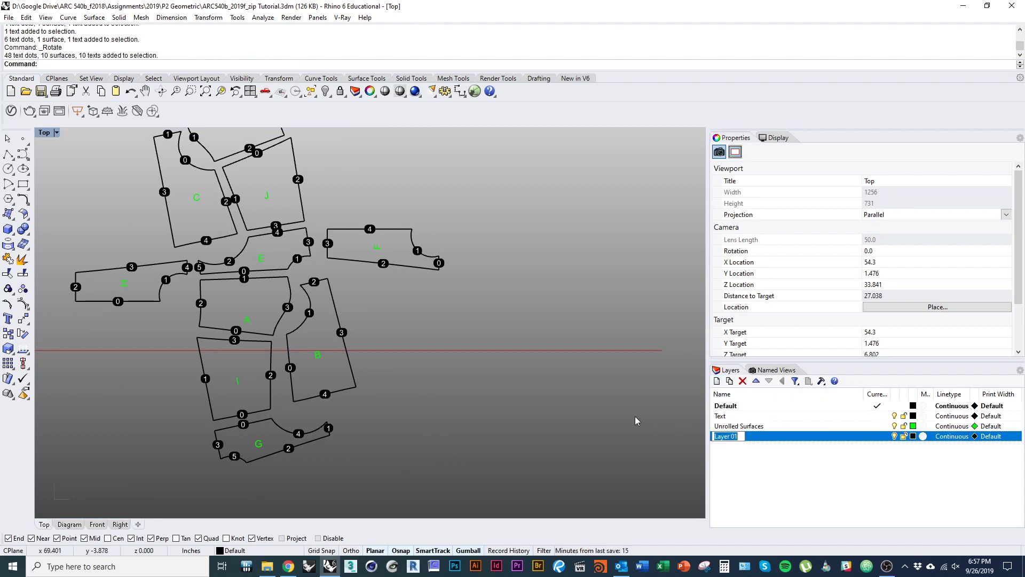
{"action": "type", "text": "Dahsed"}
{"action": "key", "text": "BackSpace"}
{"action": "key", "text": "BackSpace"}
{"action": "key", "text": "BackSpace"}
{"action": "key", "text": "BackSpace"}
{"action": "type", "text": "shed Line"}
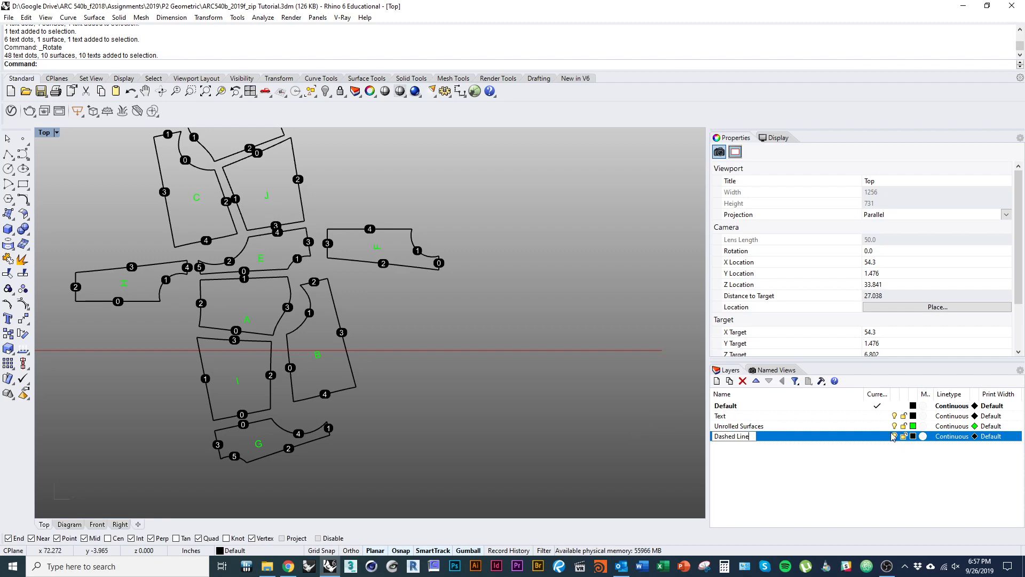
- Make the Dashed Line layer current, with Magenta as its colour and Dashed as its linetype
{"action": "left_click", "coordinate": [913, 436]}
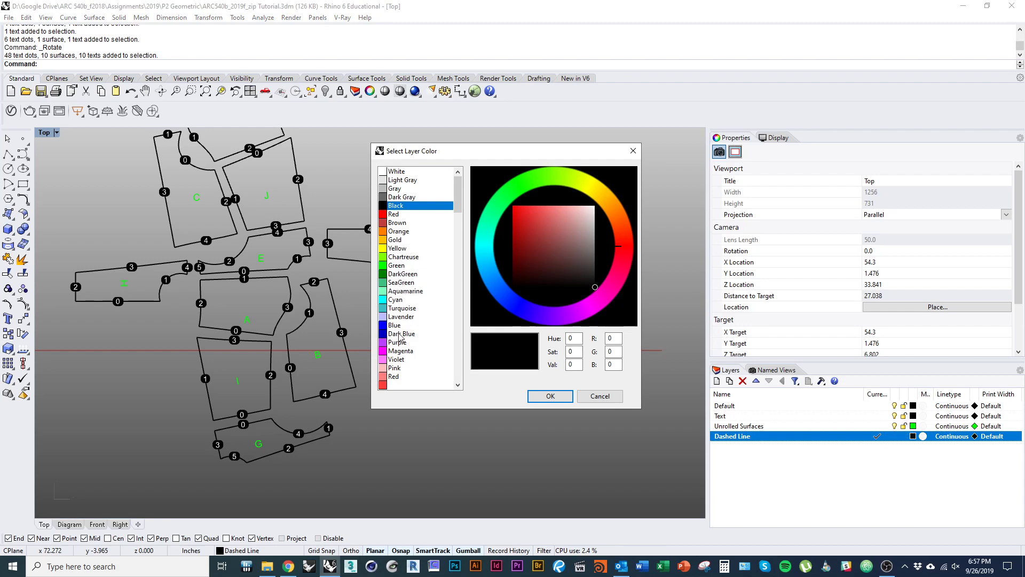
{"action": "left_click", "coordinate": [400, 350]}
{"action": "left_click", "coordinate": [545, 400]}
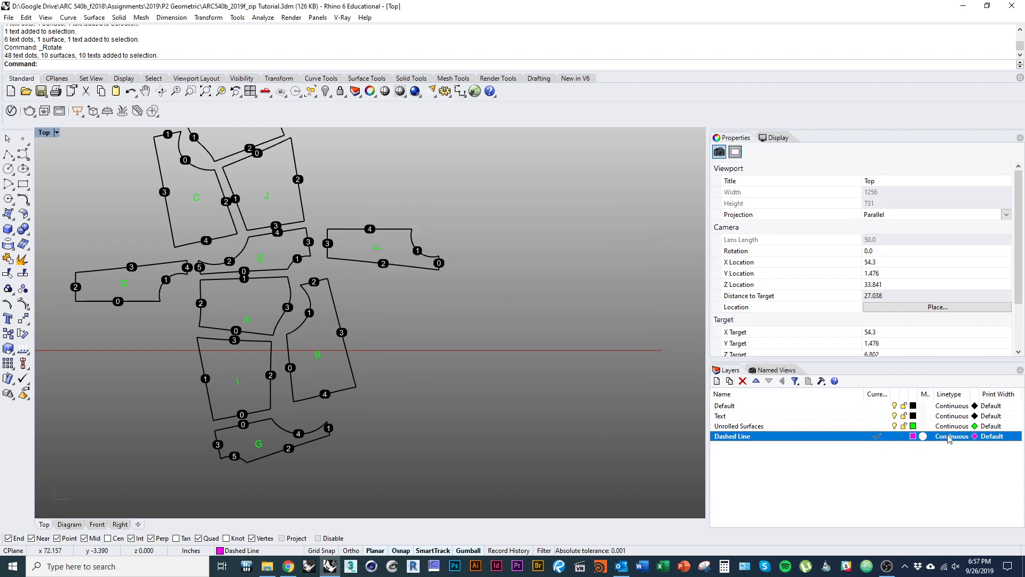
{"action": "left_click", "coordinate": [949, 436]}
{"action": "left_click", "coordinate": [490, 282]}
{"action": "left_click", "coordinate": [481, 340]}
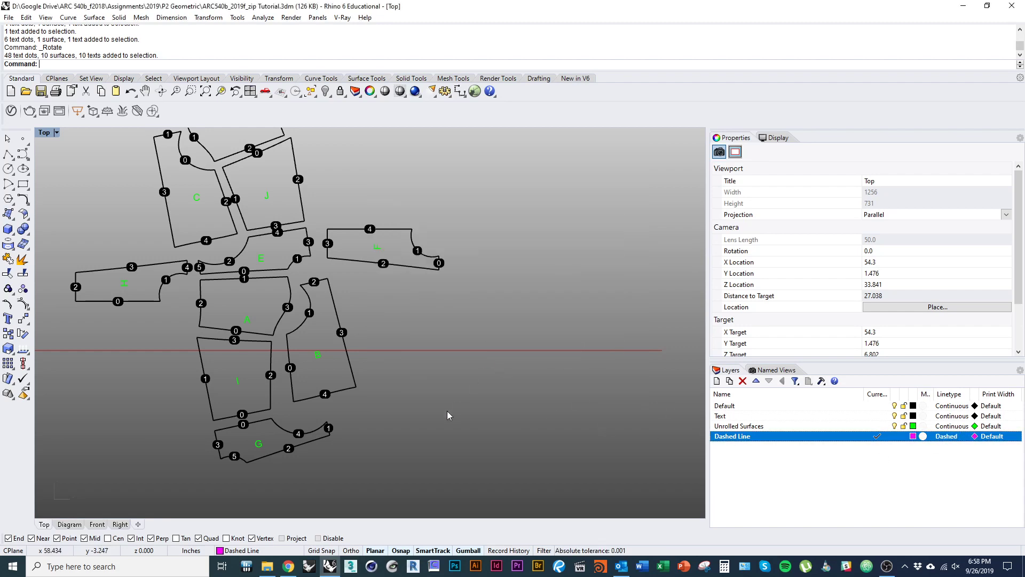
- Draw two connecting lines from the ends of piece I's edge 2 to the matching ends of piece B's edge 0
{"action": "scroll", "coordinate": [441, 379], "scroll_direction": "up", "scroll_amount": 4}
{"action": "right_click_drag", "start_coordinate": [398, 379], "coordinate": [410, 361]}
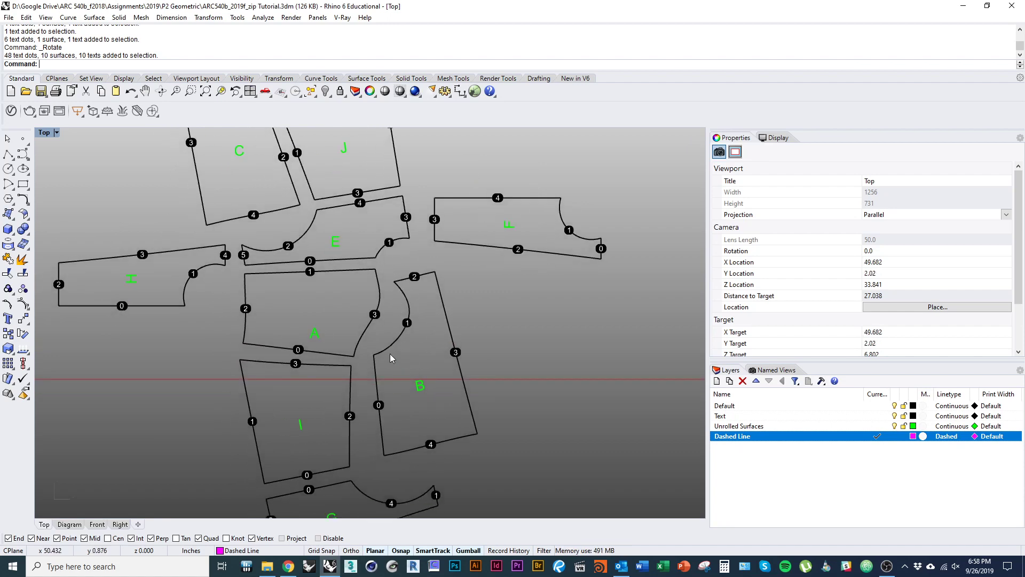
{"action": "right_click_drag", "start_coordinate": [341, 469], "coordinate": [371, 453]}
{"action": "type", "text": "line"}
{"action": "key", "text": "Return"}
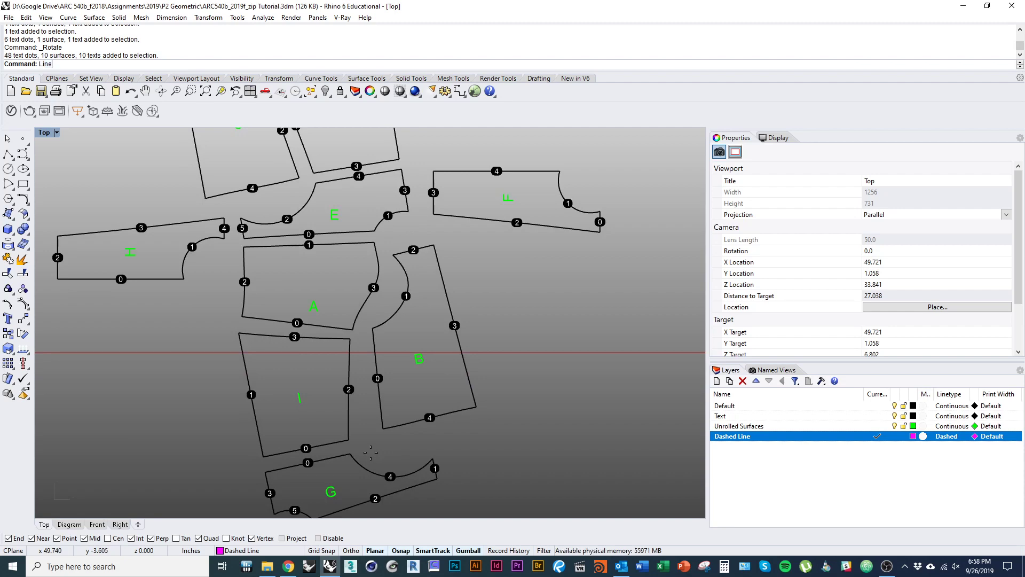
{"action": "left_click", "coordinate": [349, 439]}
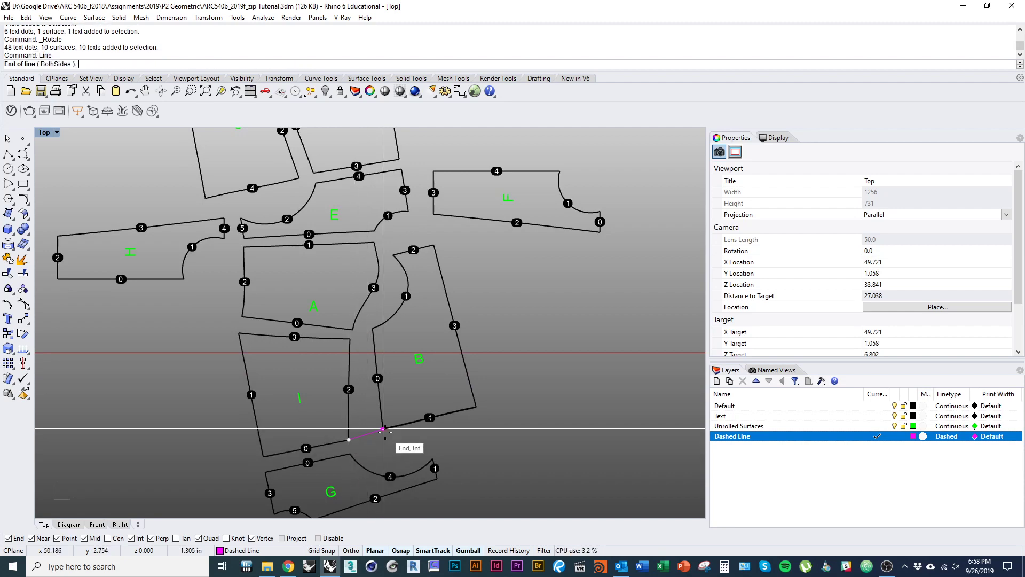
{"action": "key", "text": "Return"}
{"action": "left_click", "coordinate": [350, 338]}
{"action": "scroll", "coordinate": [376, 336], "scroll_direction": "up", "scroll_amount": 8}
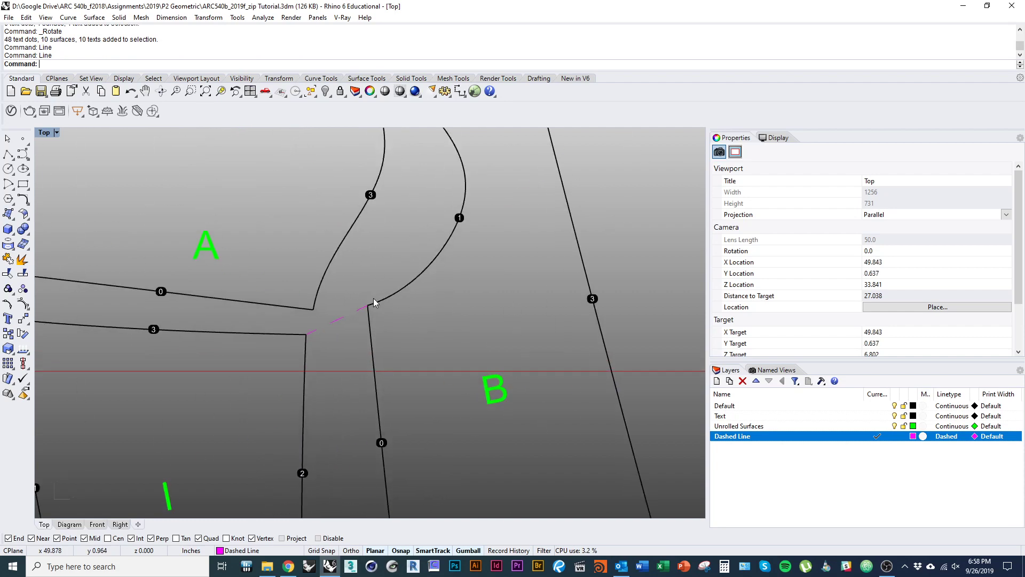
- Draw dashed connecting lines from the ends of piece B's edge 1 to the matching ends of piece A's edge 3
{"action": "key", "text": "Return"}
{"action": "left_click", "coordinate": [367, 306]}
{"action": "left_click", "coordinate": [321, 312]}
{"action": "right_click_drag", "start_coordinate": [417, 205], "coordinate": [380, 350]}
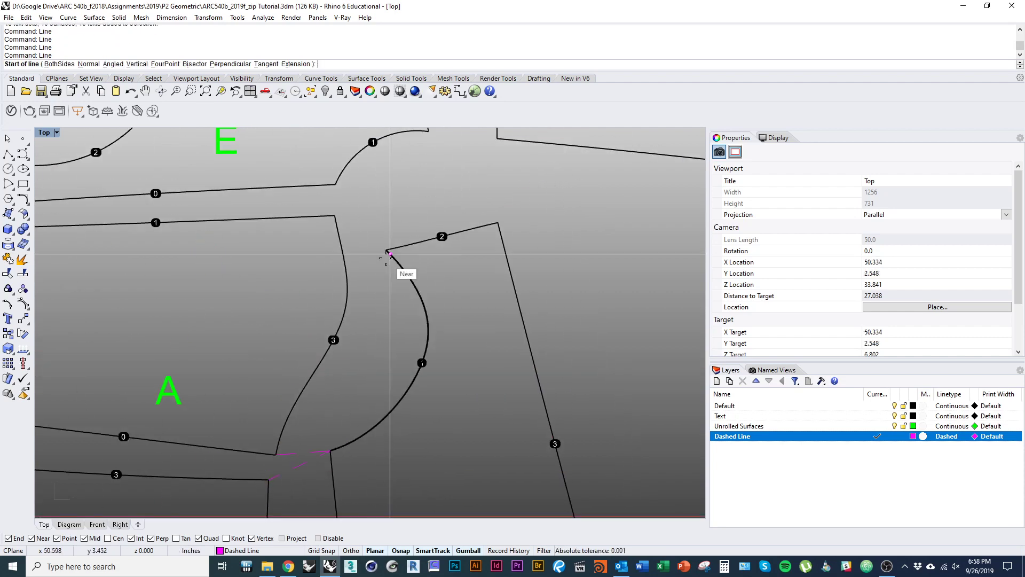
{"action": "right_click_drag", "start_coordinate": [347, 215], "coordinate": [376, 325]}
- Draw dashed connecting lines from the ends of piece B's edge 2 to the matching ends of piece E's edge 1
{"action": "key", "text": "Return"}
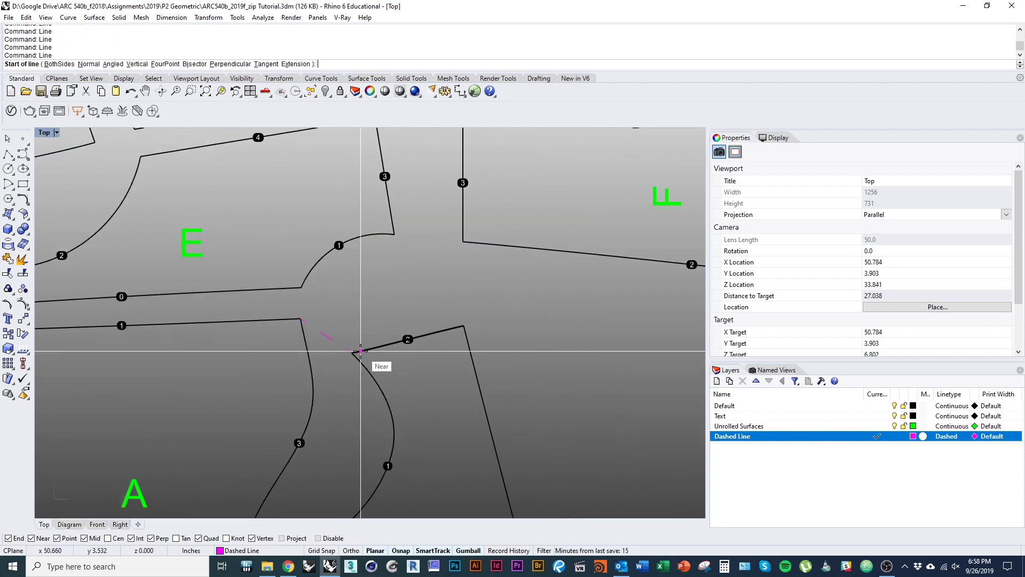
{"action": "left_click", "coordinate": [352, 352]}
{"action": "left_click", "coordinate": [303, 289]}
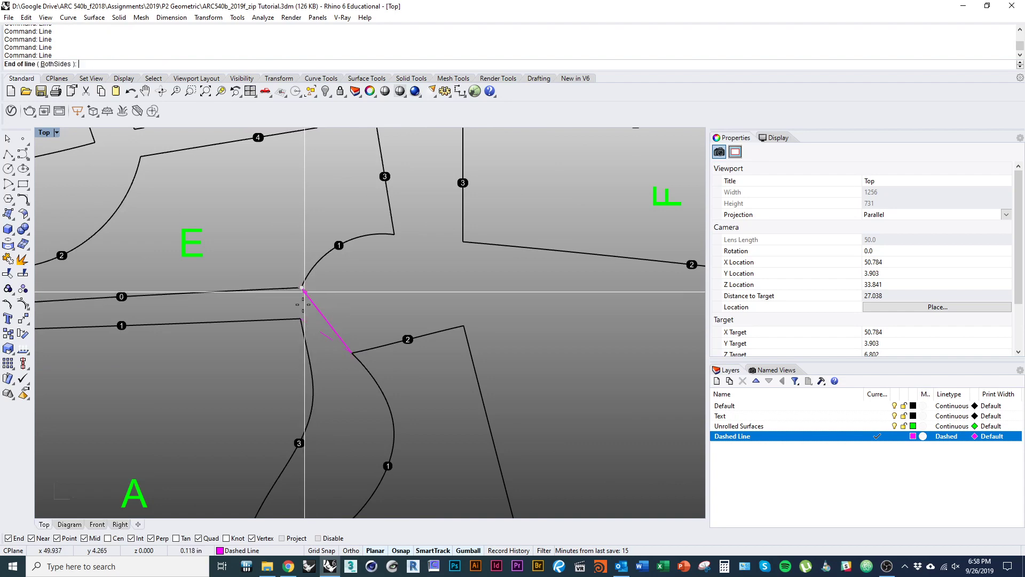
{"action": "left_click", "coordinate": [394, 236]}
{"action": "left_click", "coordinate": [464, 325]}
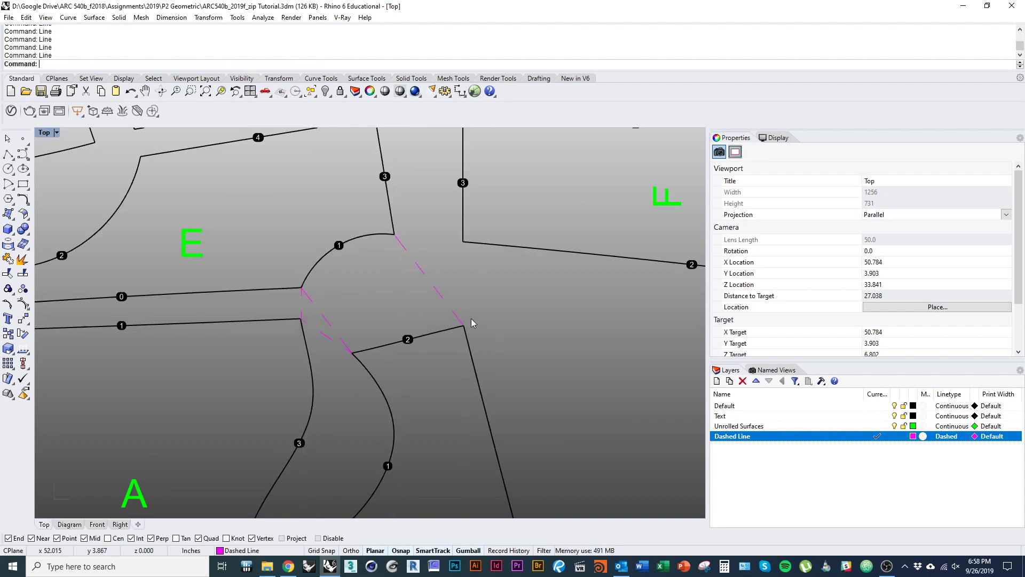
- Join piece E's corner between edges 0 and 5 to piece A's corner between edges 1 and 2 with a dashed line
{"action": "scroll", "coordinate": [347, 309], "scroll_direction": "down", "scroll_amount": 4}
{"action": "right_click_drag", "start_coordinate": [468, 293], "coordinate": [542, 292]}
{"action": "right_click", "coordinate": [344, 267]}
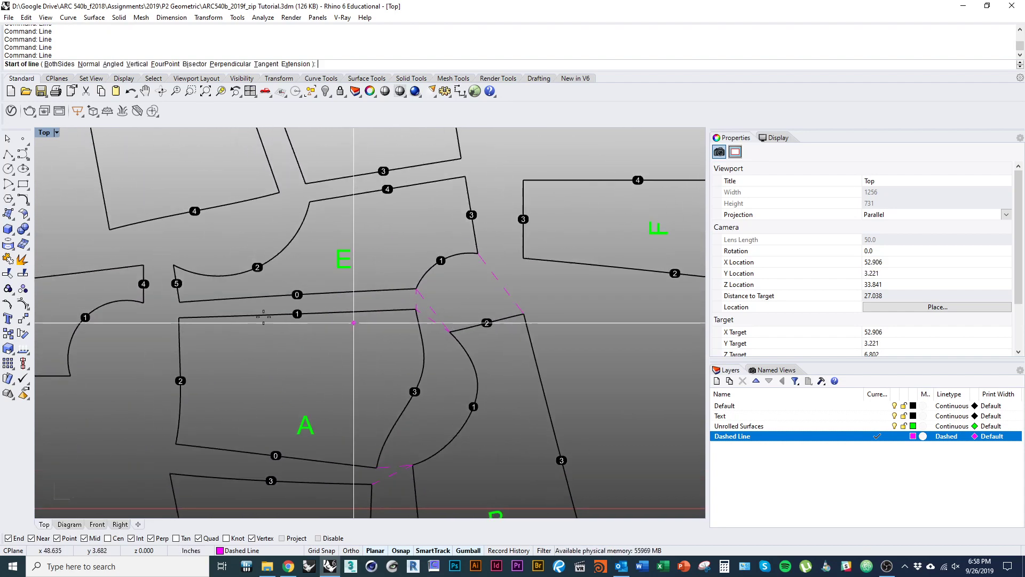
{"action": "left_click", "coordinate": [178, 303]}
- Connect both ends of piece A's edge 0 to the matching ends of piece I's edge 3, redrawing the first line
{"action": "right_click_drag", "start_coordinate": [222, 450], "coordinate": [233, 327]}
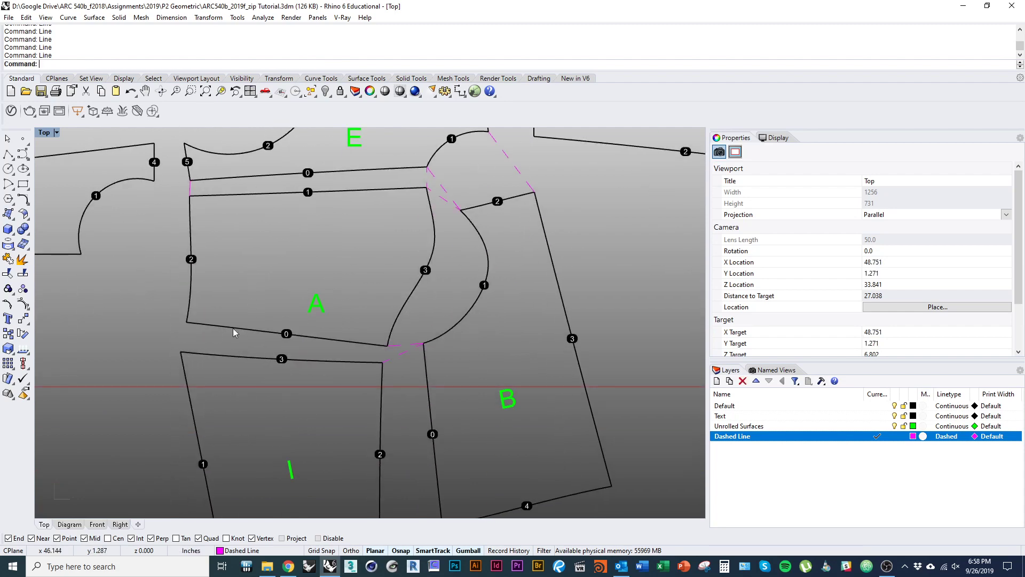
{"action": "right_click", "coordinate": [232, 327]}
{"action": "left_click", "coordinate": [186, 322]}
{"action": "scroll", "coordinate": [318, 354], "scroll_direction": "up", "scroll_amount": 3}
{"action": "key", "text": "ctrl+z"}
{"action": "right_click", "coordinate": [153, 338]}
{"action": "left_click", "coordinate": [142, 311]}
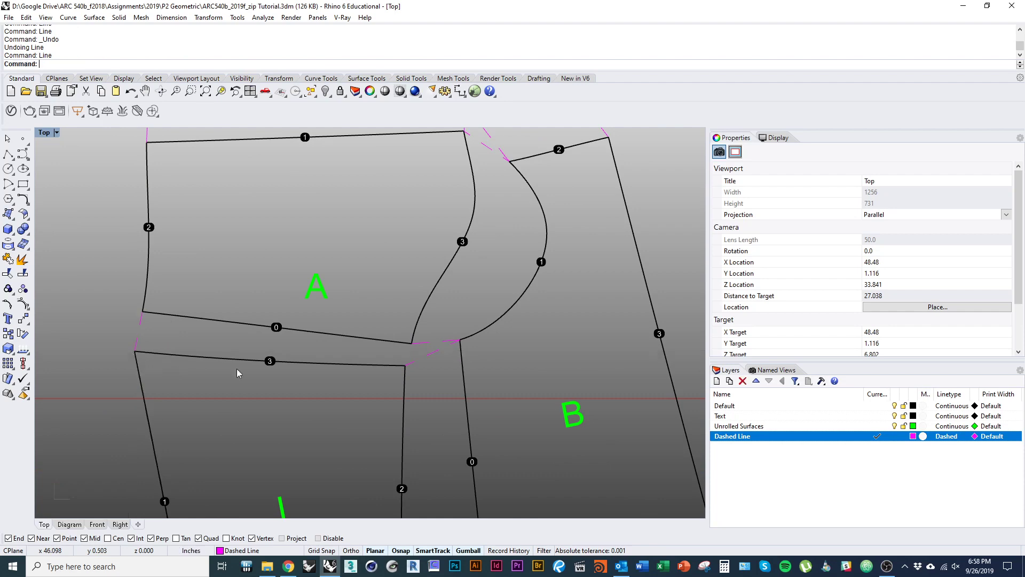
{"action": "right_click", "coordinate": [390, 357]}
{"action": "left_click", "coordinate": [412, 343]}
{"action": "left_click", "coordinate": [405, 366]}
- Connect both ends of piece I's edge 0 to the matching ends of piece G's edge 0 with dashed lines
{"action": "right_click_drag", "start_coordinate": [410, 388], "coordinate": [392, 228]}
{"action": "scroll", "coordinate": [391, 228], "scroll_direction": "down", "scroll_amount": 2}
{"action": "right_click_drag", "start_coordinate": [396, 419], "coordinate": [402, 343]}
{"action": "right_click", "coordinate": [402, 345]}
{"action": "left_click", "coordinate": [392, 331]}
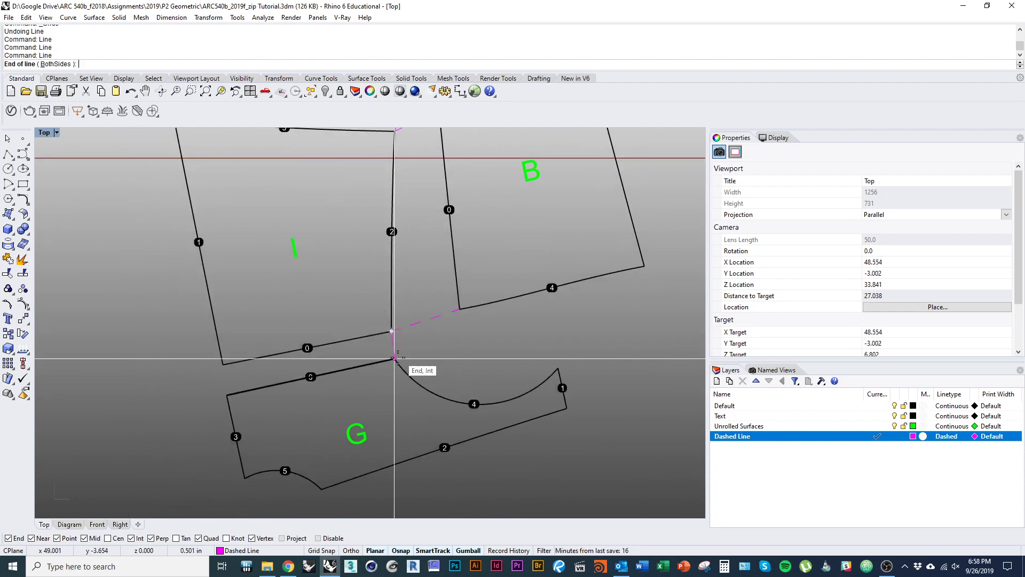
{"action": "right_click", "coordinate": [230, 395]}
{"action": "left_click", "coordinate": [223, 365]}
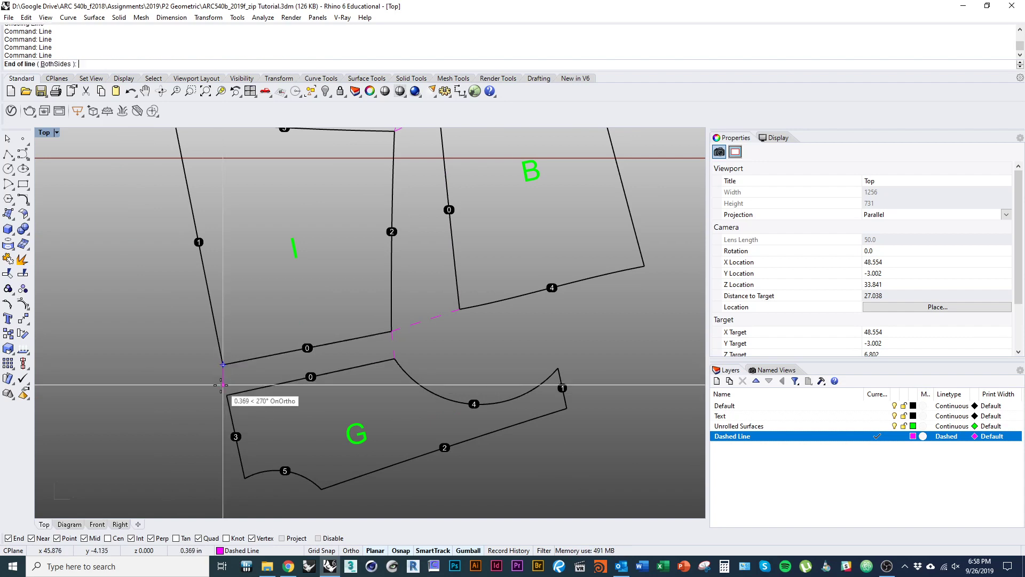
- Draw a dashed line from piece G's corner between edges 1 and 4 to piece B's corner between edges 3 and 4
{"action": "right_click_drag", "start_coordinate": [357, 405], "coordinate": [263, 429]}
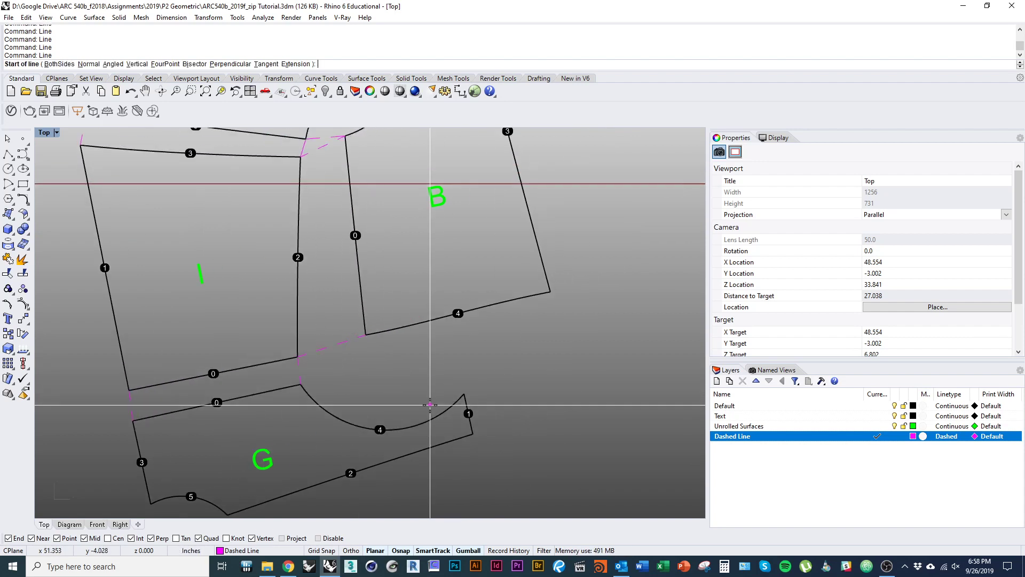
{"action": "left_click", "coordinate": [464, 393]}
{"action": "scroll", "coordinate": [517, 334], "scroll_direction": "down", "scroll_amount": 3}
{"action": "right_click_drag", "start_coordinate": [493, 404], "coordinate": [513, 361]}
- Connect piece C's corner between edges 2 and 4 to the adjacent corners of pieces E and J with dashed lines
{"action": "right_click", "coordinate": [411, 413]}
{"action": "right_click_drag", "start_coordinate": [331, 372], "coordinate": [298, 397]}
{"action": "scroll", "coordinate": [299, 396], "scroll_direction": "down", "scroll_amount": 5}
{"action": "right_click_drag", "start_coordinate": [398, 377], "coordinate": [359, 407]}
{"action": "scroll", "coordinate": [364, 405], "scroll_direction": "up", "scroll_amount": 1}
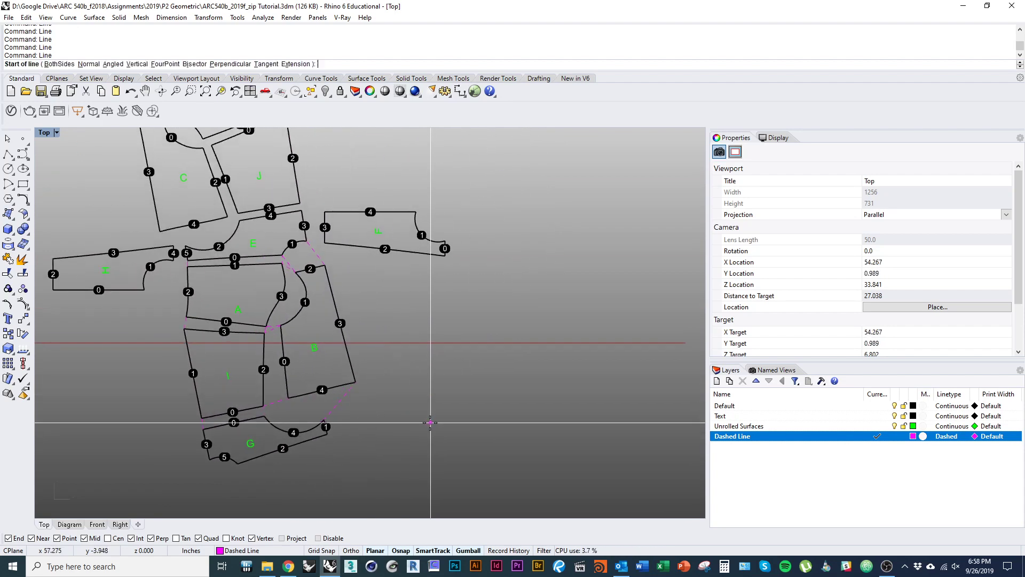
{"action": "right_click_drag", "start_coordinate": [248, 372], "coordinate": [290, 481]}
{"action": "scroll", "coordinate": [287, 335], "scroll_direction": "up", "scroll_amount": 7}
{"action": "left_click", "coordinate": [271, 320]}
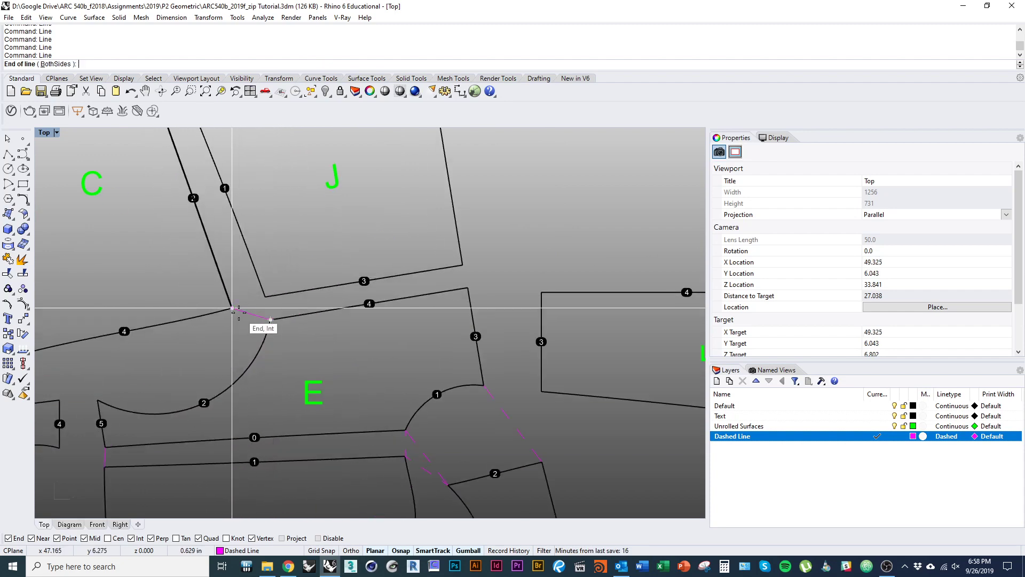
{"action": "left_click", "coordinate": [232, 308]}
{"action": "right_click", "coordinate": [262, 311]}
{"action": "left_click", "coordinate": [255, 301]}
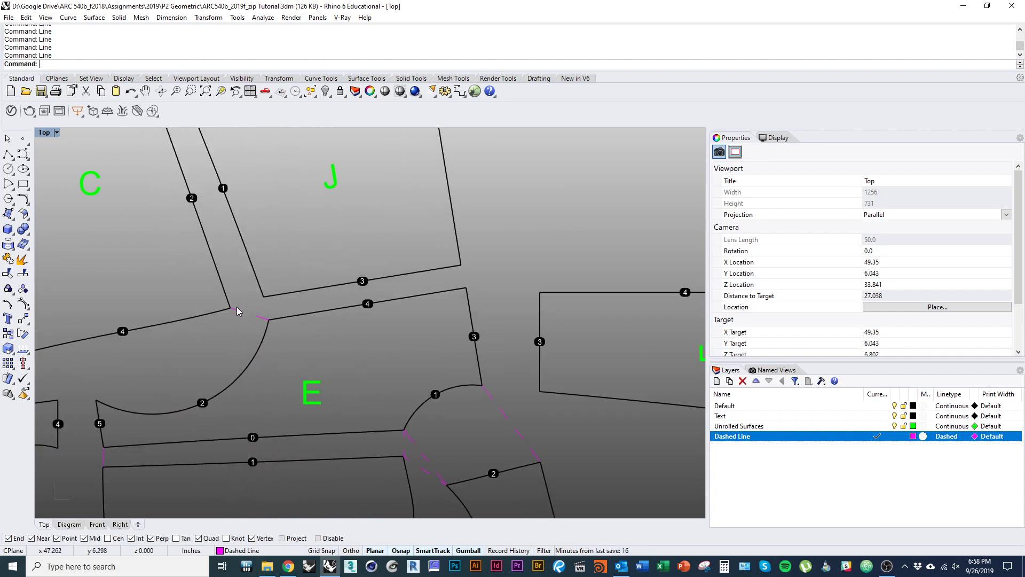
{"action": "left_click", "coordinate": [233, 307]}
- Draw dashed lines from both ends of piece J's edge 3 to the matching ends of piece E's edge 4
{"action": "right_click", "coordinate": [233, 306]}
{"action": "left_click", "coordinate": [265, 296]}
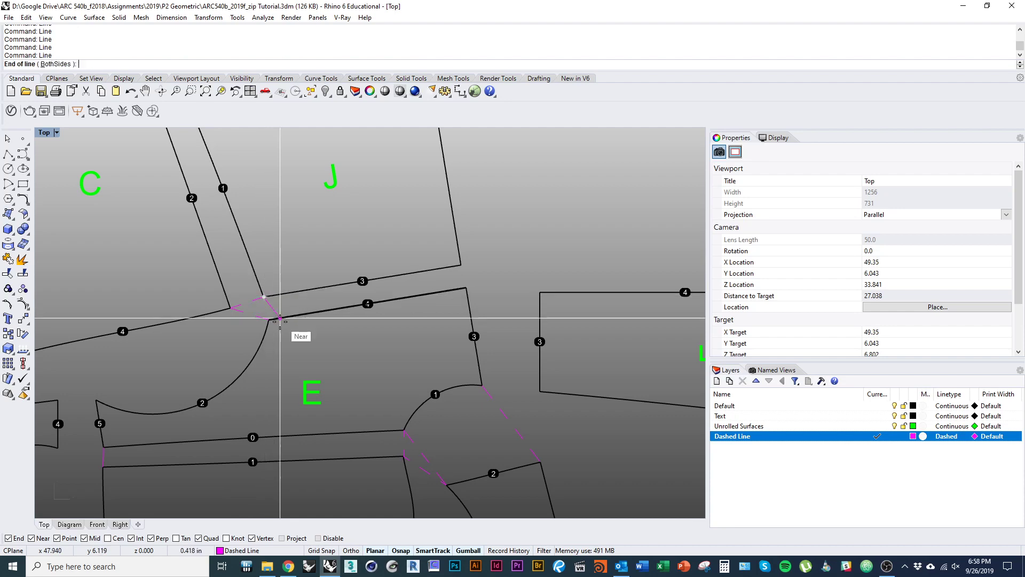
{"action": "left_click", "coordinate": [268, 319]}
{"action": "right_click", "coordinate": [268, 319]}
{"action": "left_click", "coordinate": [461, 265]}
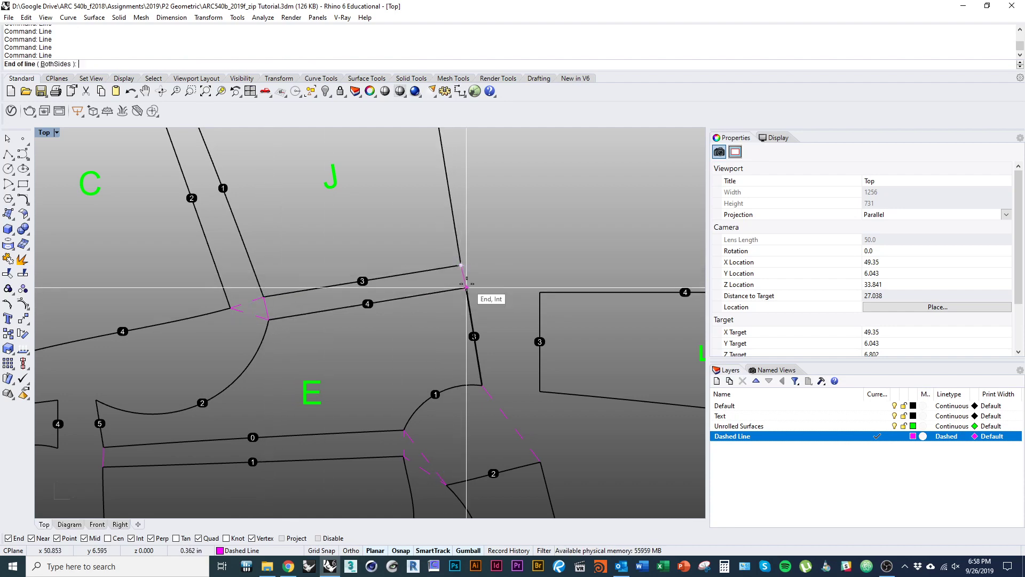
- Draw a dashed line from piece E's corner between edges 2 and 5 to piece C's corner between edges 3 and 4
{"action": "right_click_drag", "start_coordinate": [188, 354], "coordinate": [348, 318]}
{"action": "right_click", "coordinate": [274, 359]}
{"action": "left_click", "coordinate": [257, 364]}
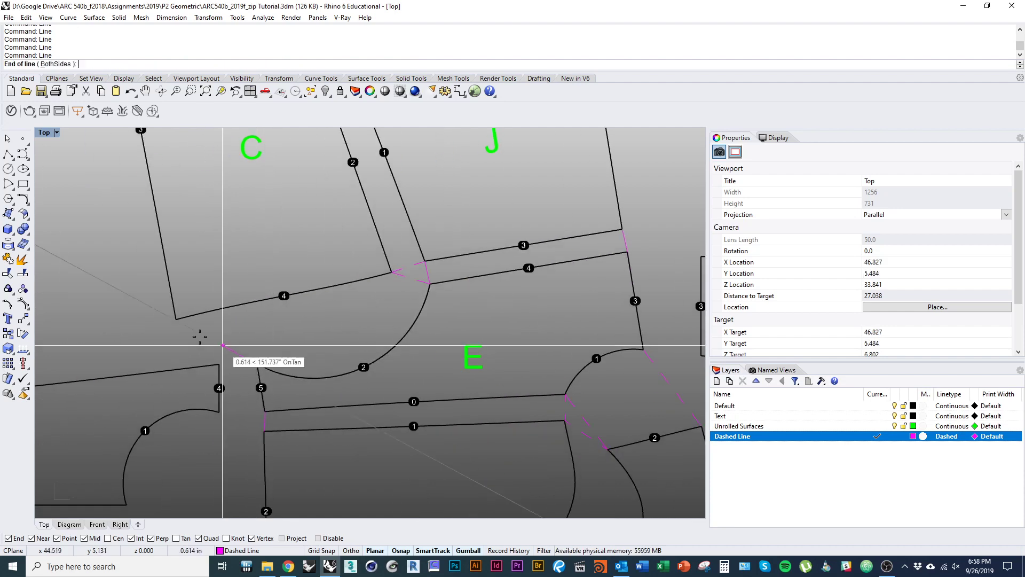
{"action": "left_click", "coordinate": [178, 318]}
- Connect both ends of piece E's edge 3 to the matching ends of piece F's edge 3 with dashed lines
{"action": "scroll", "coordinate": [231, 354], "scroll_direction": "down", "scroll_amount": 4}
{"action": "right_click_drag", "start_coordinate": [492, 360], "coordinate": [416, 368]}
{"action": "right_click", "coordinate": [417, 367]}
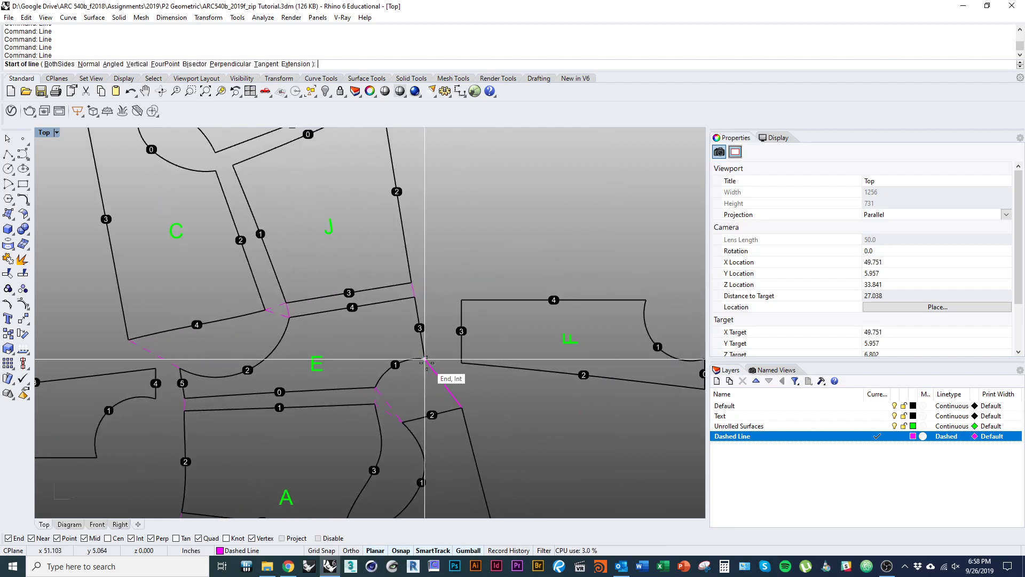
{"action": "left_click", "coordinate": [424, 358]}
{"action": "right_click", "coordinate": [471, 317]}
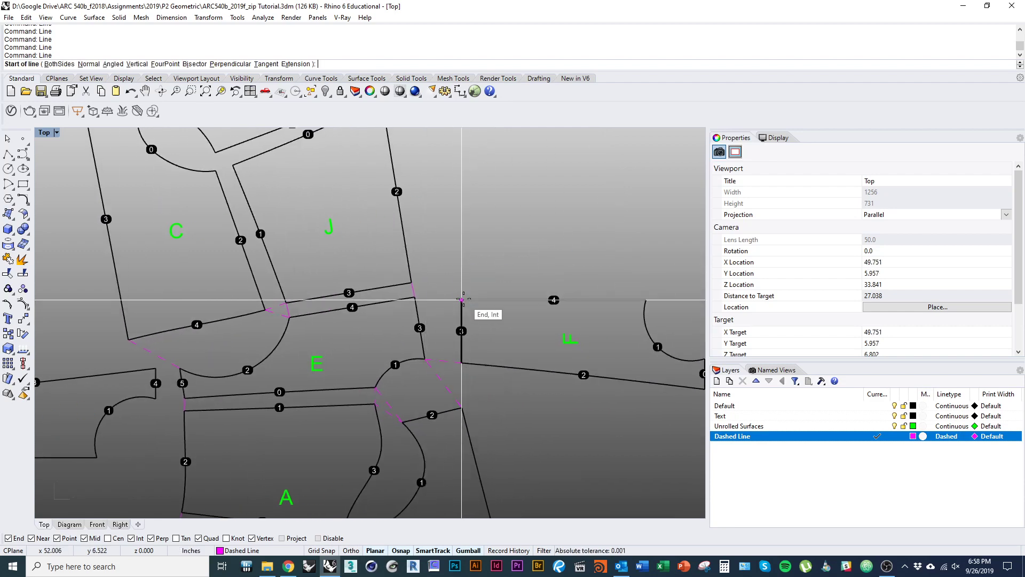
{"action": "left_click", "coordinate": [462, 300]}
- Draw dashed lines from both ends of piece J's edge 0 to the matching ends of piece D's edge 2
{"action": "right_click_drag", "start_coordinate": [432, 256], "coordinate": [455, 364]}
{"action": "right_click", "coordinate": [397, 222]}
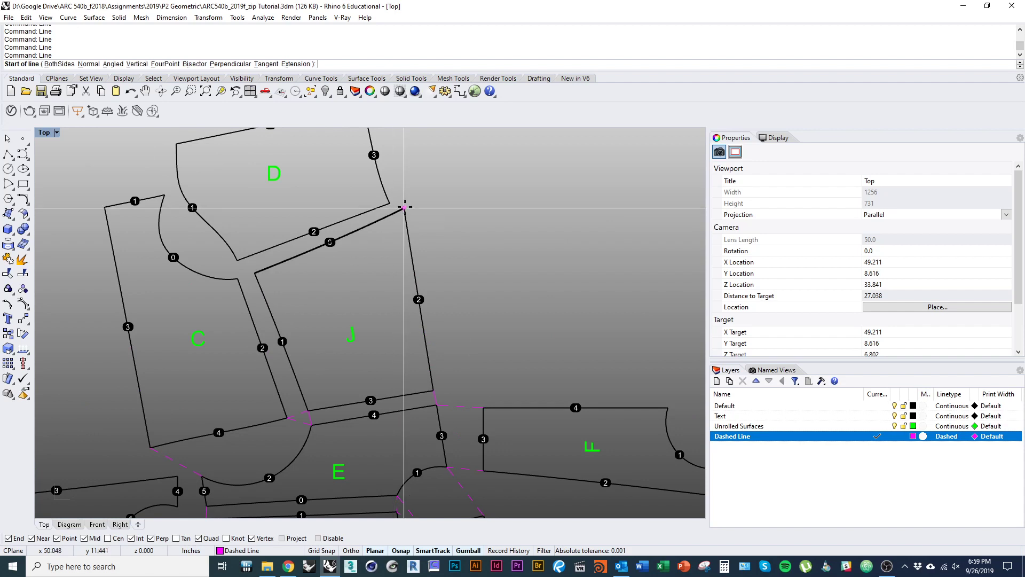
{"action": "left_click", "coordinate": [404, 208]}
{"action": "left_click", "coordinate": [389, 202]}
{"action": "right_click", "coordinate": [288, 259]}
{"action": "left_click", "coordinate": [238, 260]}
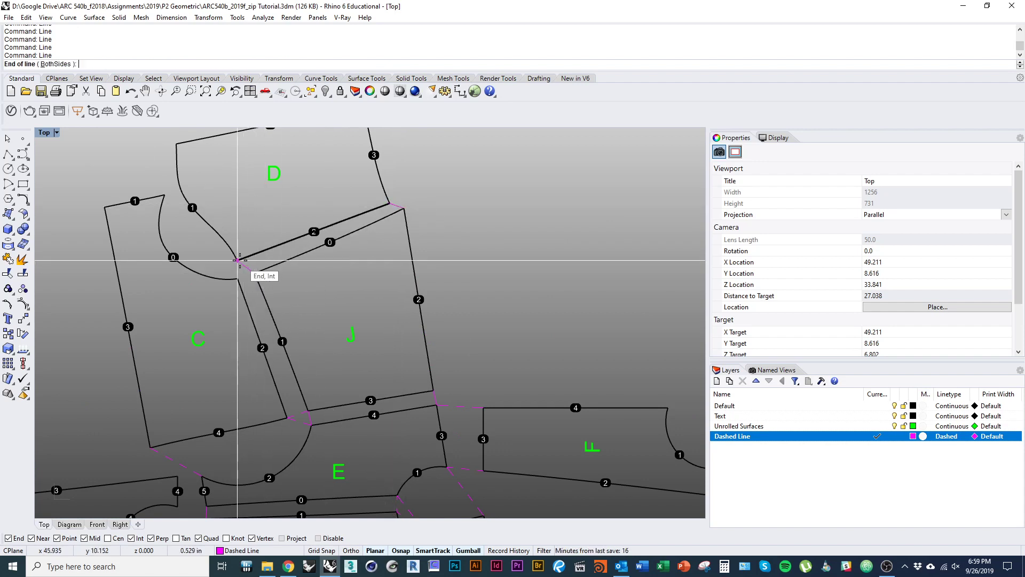
- Connect the ends of piece C's edge 0 to piece D's edge 1, and join C's inner corner to piece J
{"action": "right_click", "coordinate": [240, 264]}
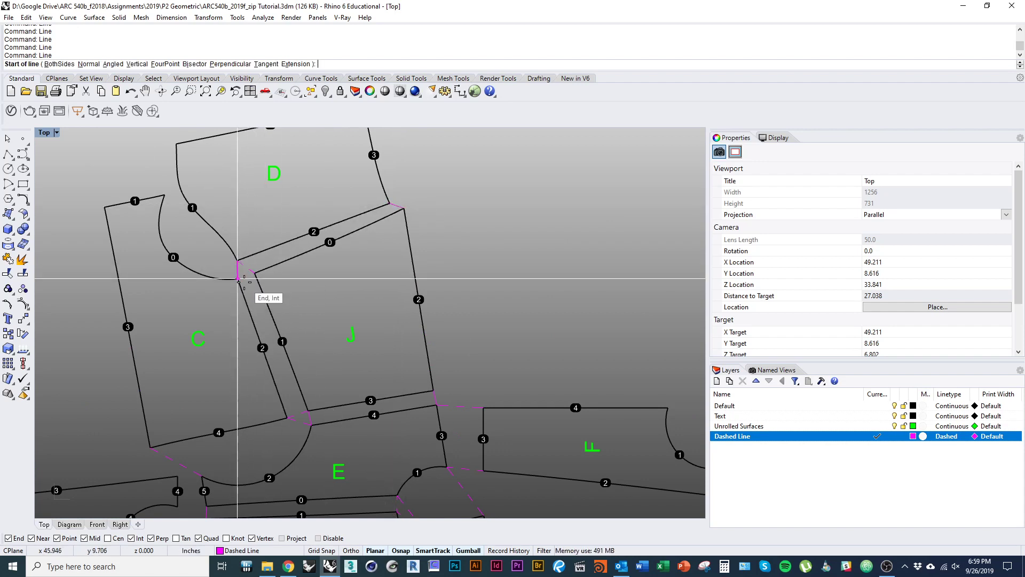
{"action": "left_click", "coordinate": [261, 276]}
{"action": "right_click_drag", "start_coordinate": [263, 365], "coordinate": [300, 412]}
{"action": "right_click", "coordinate": [258, 299]}
{"action": "left_click", "coordinate": [204, 241]}
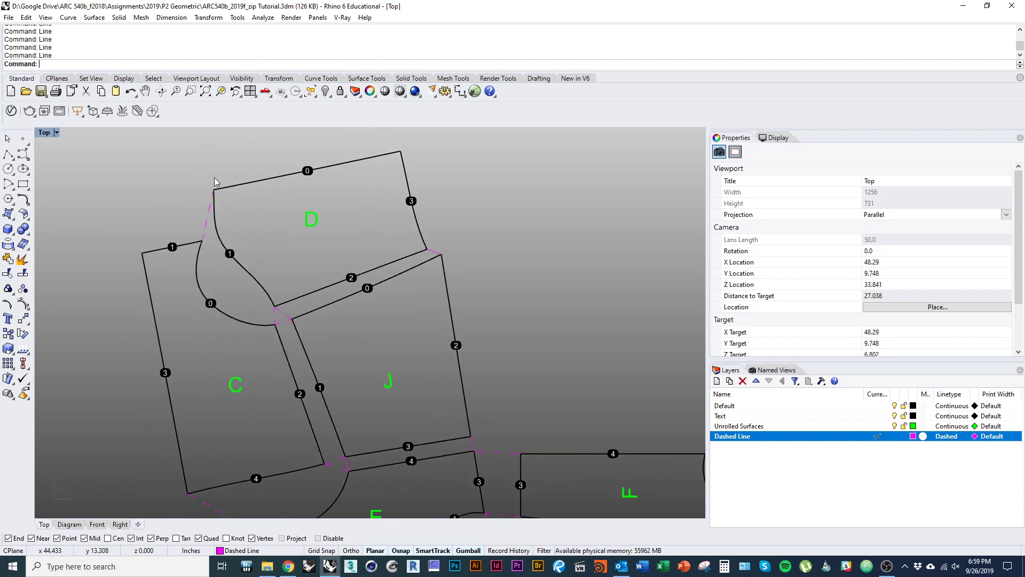
- Connect the ends of piece H's edge 4 to piece E's edge 5, and H's upper corner to piece C's corner between edges 3 and 4
{"action": "right_click", "coordinate": [288, 296]}
{"action": "right_click_drag", "start_coordinate": [308, 355], "coordinate": [322, 243]}
{"action": "scroll", "coordinate": [317, 262], "scroll_direction": "down", "scroll_amount": 2}
{"action": "right_click_drag", "start_coordinate": [298, 292], "coordinate": [280, 303]}
{"action": "scroll", "coordinate": [278, 310], "scroll_direction": "down", "scroll_amount": 2}
{"action": "key", "text": "Escape"}
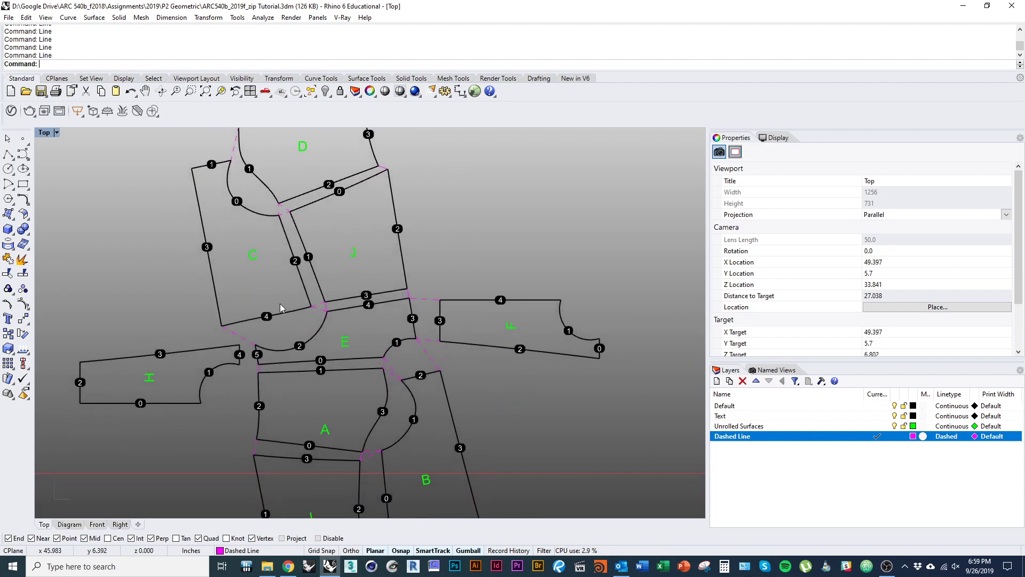
{"action": "scroll", "coordinate": [280, 304], "scroll_direction": "up", "scroll_amount": 3}
{"action": "right_click", "coordinate": [227, 344]}
{"action": "left_click", "coordinate": [251, 328]}
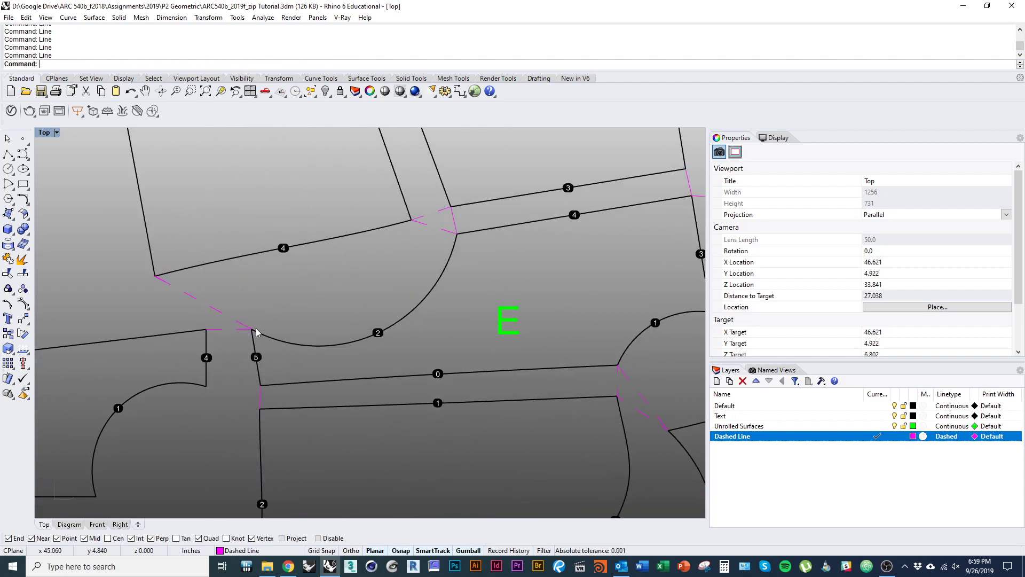
{"action": "left_click", "coordinate": [207, 329]}
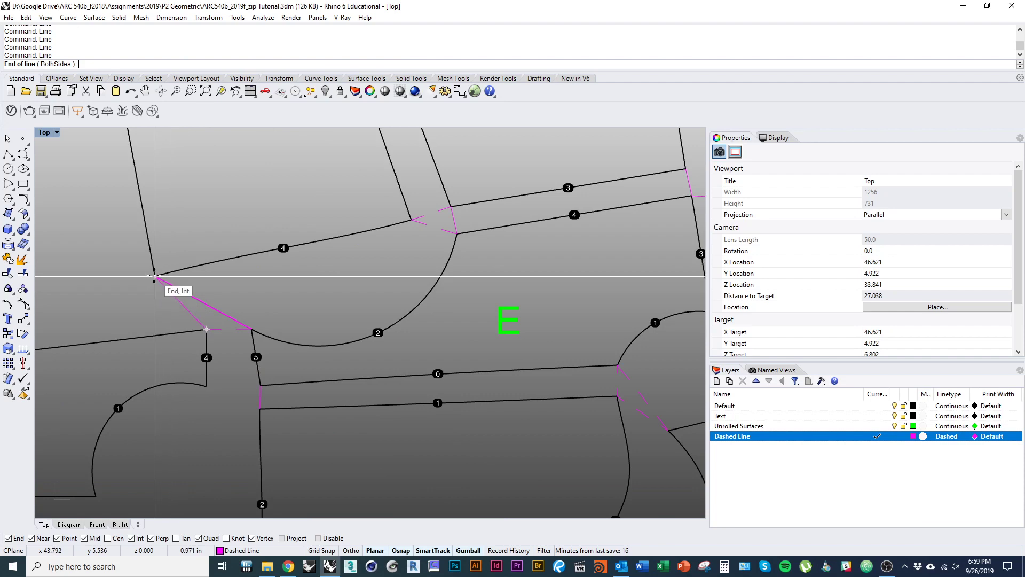
{"action": "scroll", "coordinate": [155, 279], "scroll_direction": "down", "scroll_amount": 2}
{"action": "right_click", "coordinate": [192, 352]}
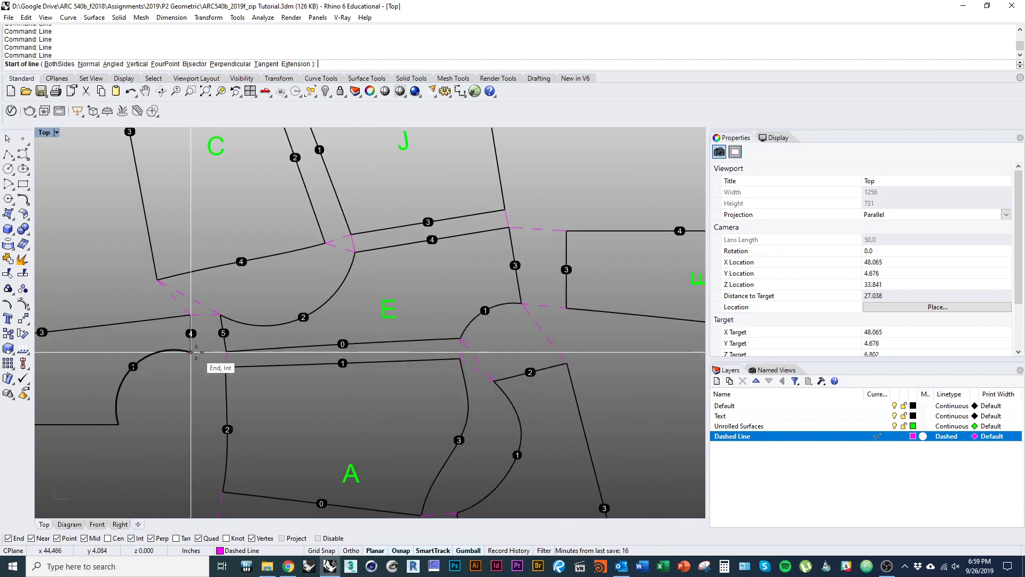
{"action": "left_click", "coordinate": [190, 352]}
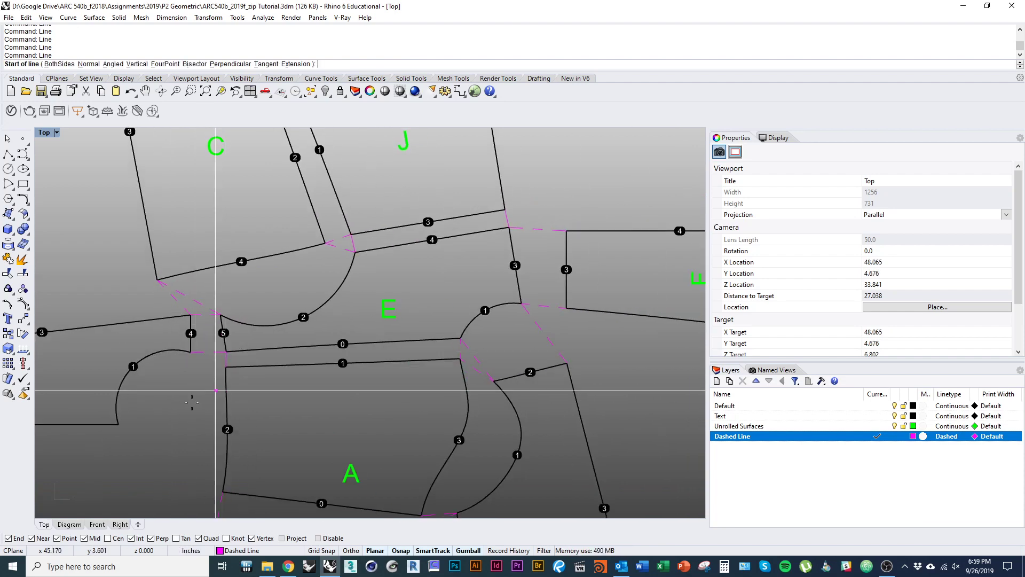
- Draw a small dashed arc from piece H's corner between edges 1 and 4 to piece A's corner between edges 1 and 2
{"action": "right_click_drag", "start_coordinate": [191, 409], "coordinate": [198, 372]}
{"action": "key", "text": "Escape"}
{"action": "type", "text": "arc"}
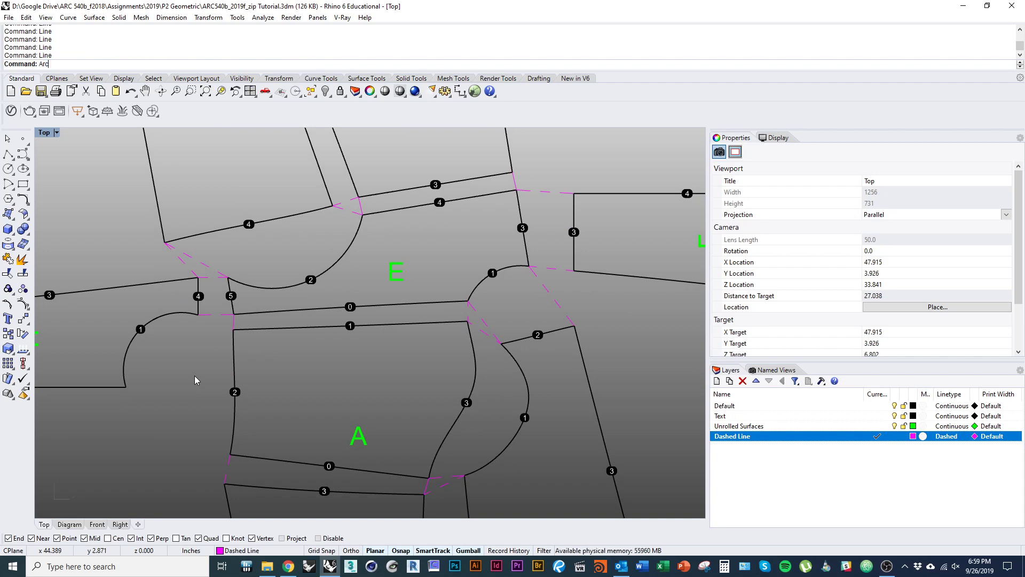
{"action": "key", "text": "Return"}
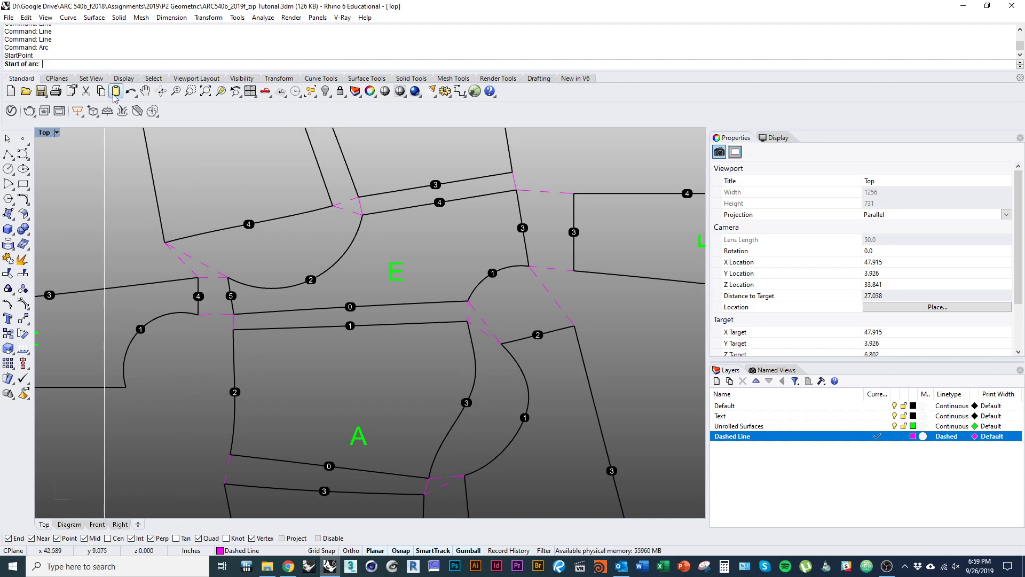
{"action": "left_click", "coordinate": [199, 315]}
{"action": "scroll", "coordinate": [215, 333], "scroll_direction": "up", "scroll_amount": 6}
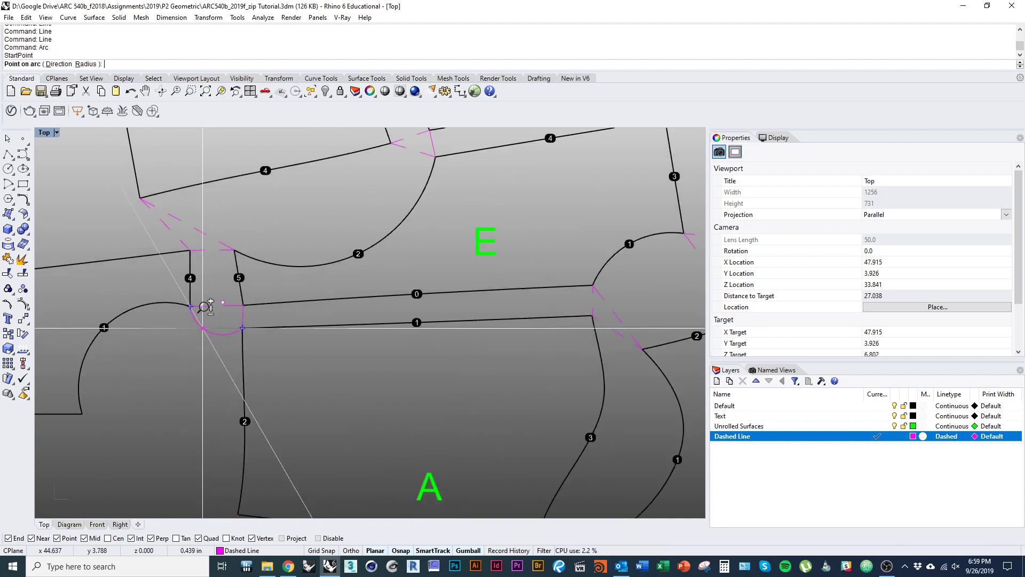
{"action": "left_click", "coordinate": [207, 317]}
- Draw a dashed arc from piece H's corner between edges 0 and 1 to piece A's corner between edges 0 and 2
{"action": "key", "text": "Return"}
{"action": "scroll", "coordinate": [165, 361], "scroll_direction": "down", "scroll_amount": 4}
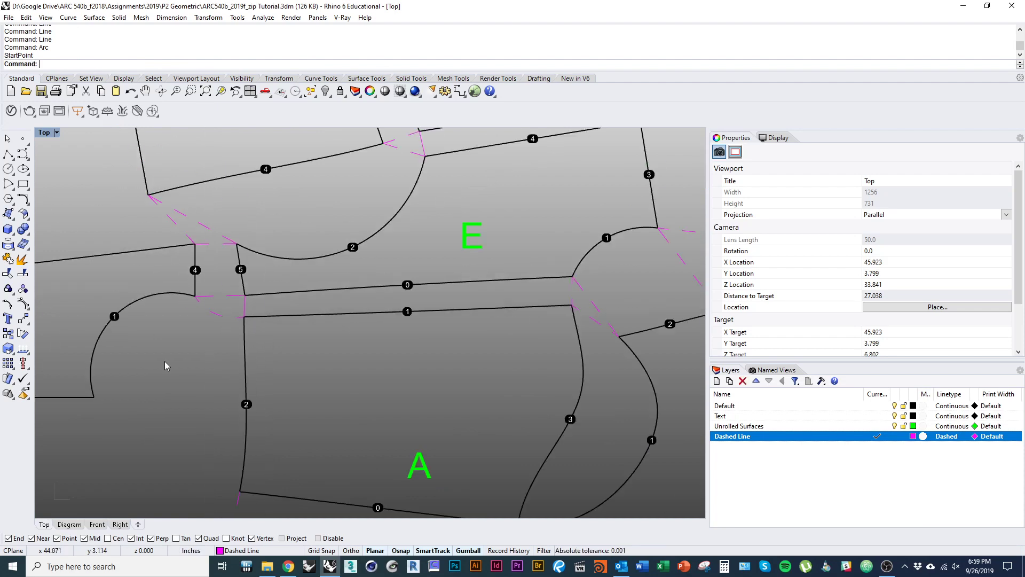
{"action": "type", "text": "s"}
{"action": "key", "text": "Return"}
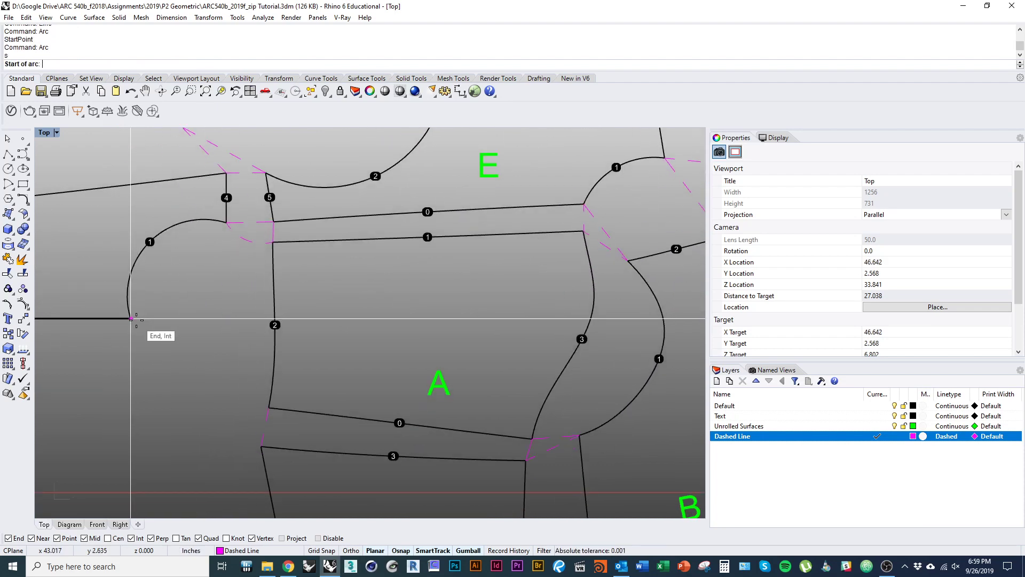
{"action": "left_click", "coordinate": [131, 318]}
{"action": "left_click", "coordinate": [269, 407]}
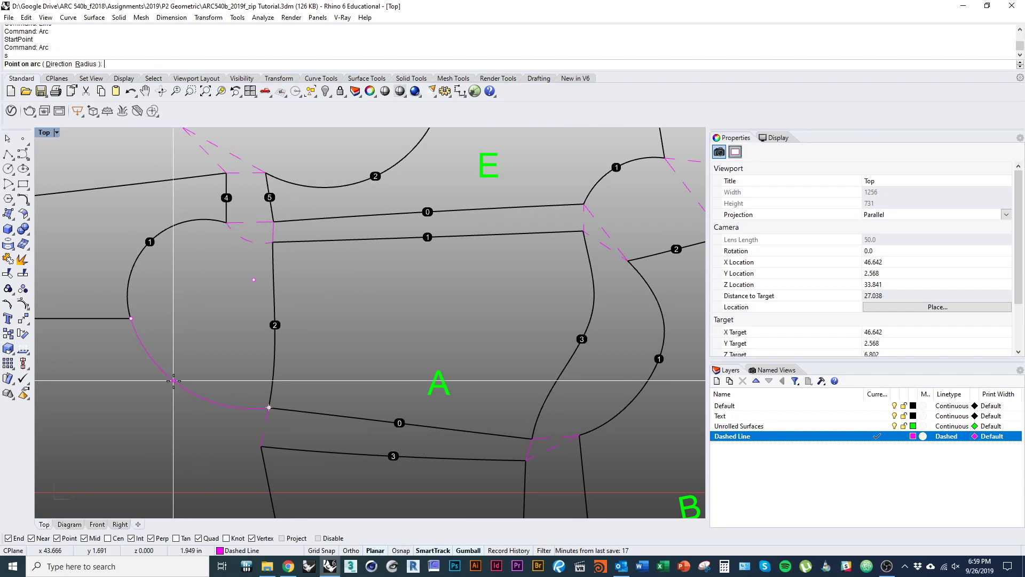
{"action": "scroll", "coordinate": [198, 375], "scroll_direction": "down", "scroll_amount": 4}
- Draw a dashed arc from piece H's corner between edges 0 and 1 to piece I's corner between edges 1 and 3
{"action": "right_click_drag", "start_coordinate": [206, 364], "coordinate": [257, 311]}
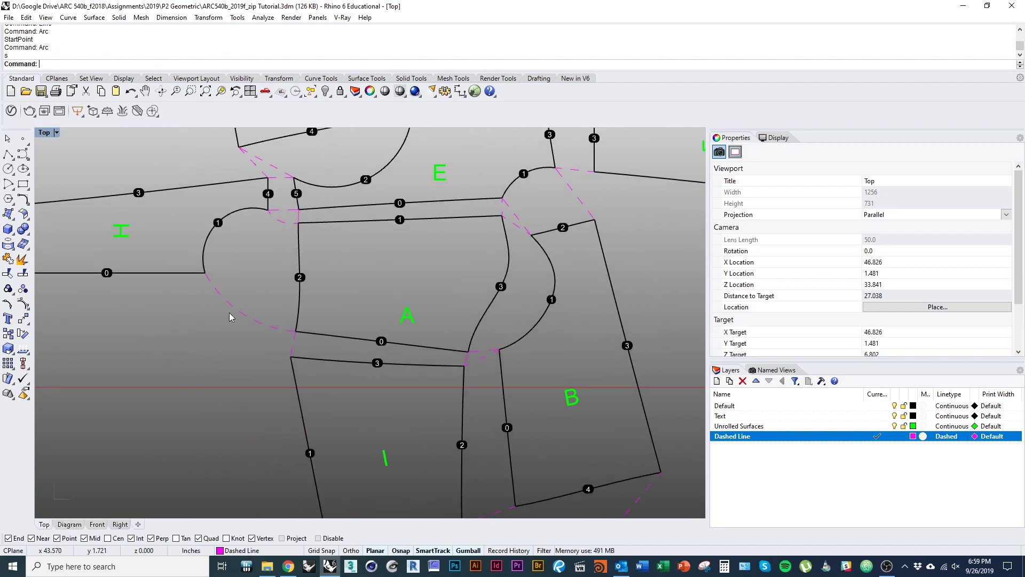
{"action": "key", "text": "Return"}
{"action": "key", "text": "Return"}
{"action": "left_click", "coordinate": [206, 273]}
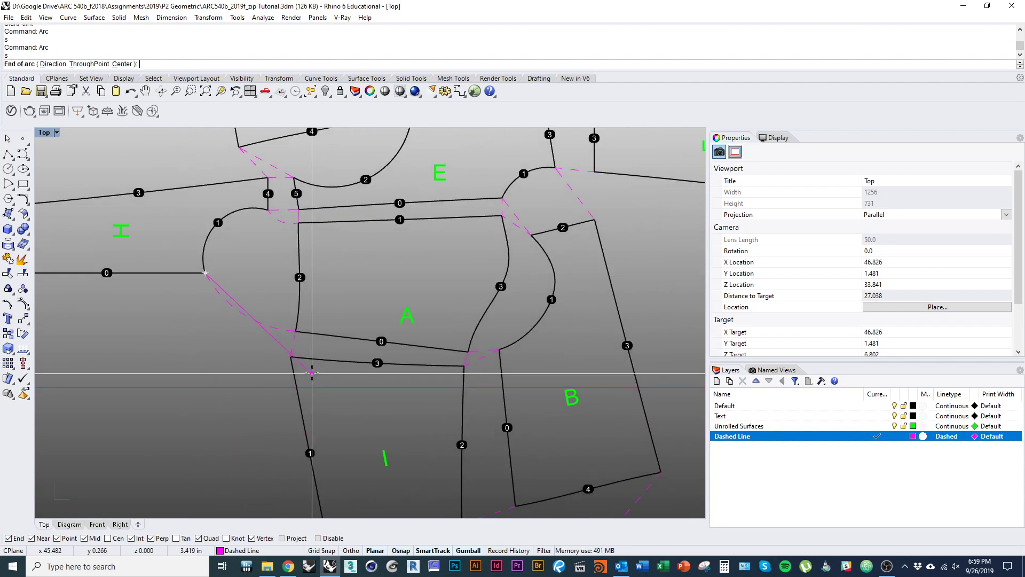
{"action": "left_click", "coordinate": [291, 356]}
{"action": "left_click", "coordinate": [238, 336], "text": "alt"}
- Draw a large dashed arc from piece H's corner between edges 0 and 2 to piece I's corner between edges 0 and 1
{"action": "right_click_drag", "start_coordinate": [217, 336], "coordinate": [316, 348]}
{"action": "key", "text": "Return"}
{"action": "type", "text": "s"}
{"action": "key", "text": "Return"}
{"action": "left_click", "coordinate": [106, 285]}
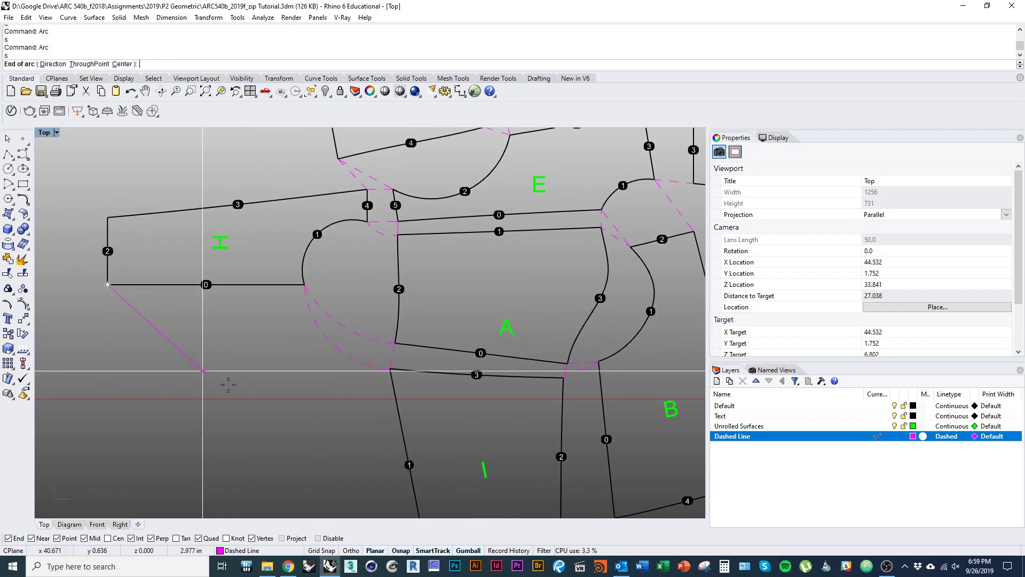
{"action": "right_click_drag", "start_coordinate": [374, 507], "coordinate": [288, 357]}
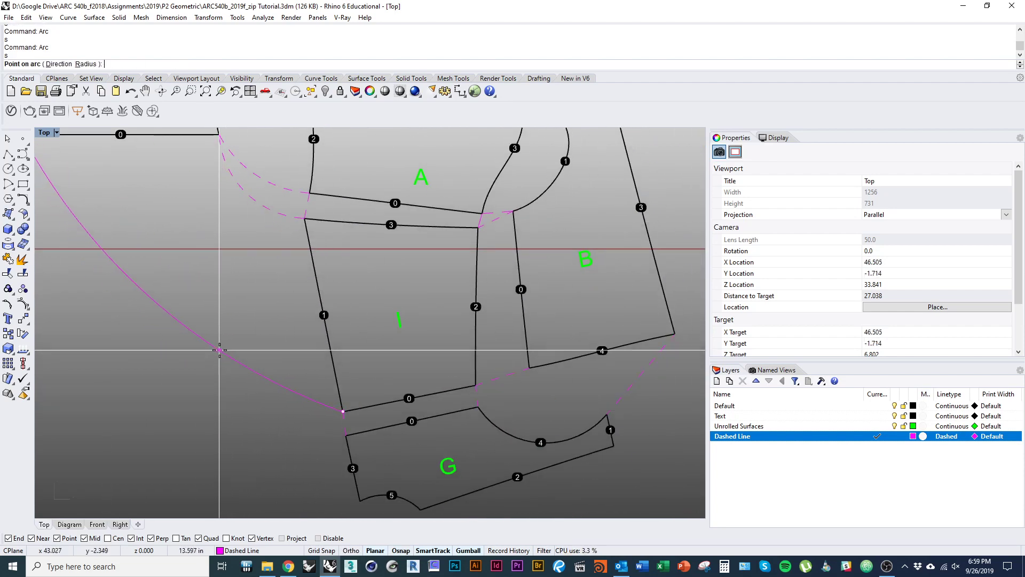
{"action": "scroll", "coordinate": [241, 352], "scroll_direction": "down", "scroll_amount": 3}
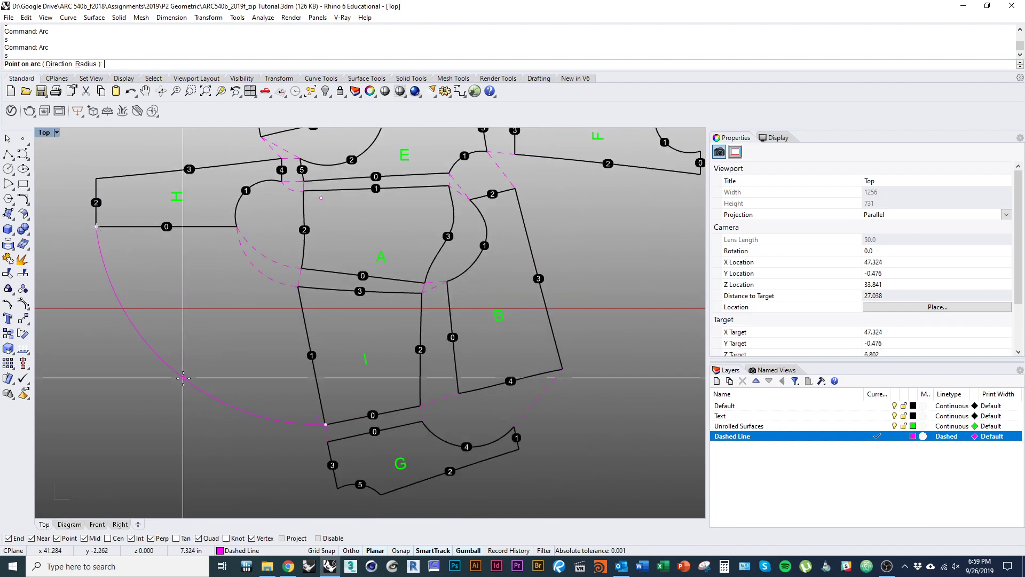
{"action": "scroll", "coordinate": [274, 360], "scroll_direction": "down", "scroll_amount": 3}
- Start a dashed arc at piece B's outer corner between edges 3 and 4
{"action": "right_click_drag", "start_coordinate": [385, 370], "coordinate": [280, 343]}
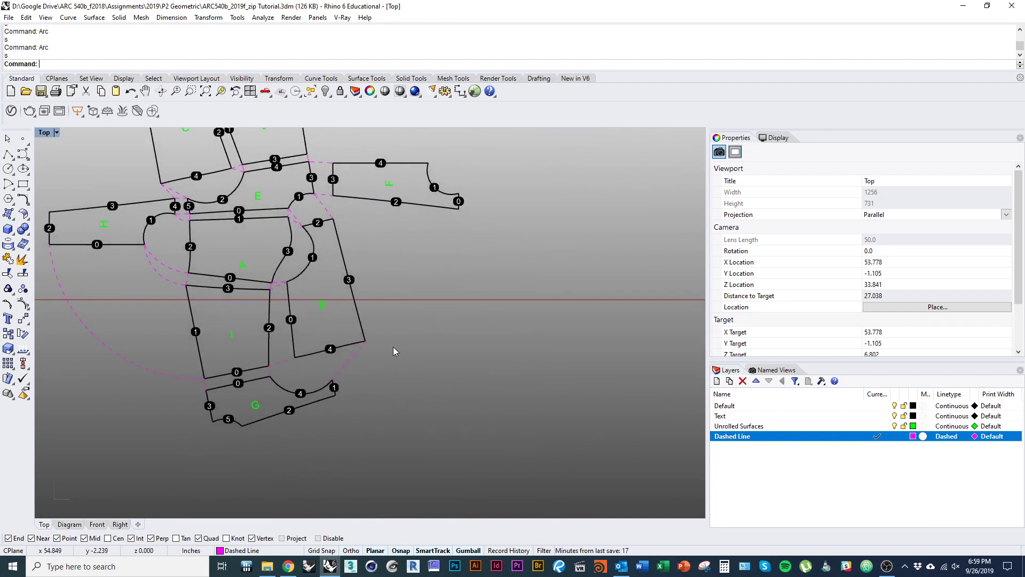
{"action": "key", "text": "space"}
{"action": "right_click_drag", "start_coordinate": [392, 335], "coordinate": [357, 383]}
{"action": "type", "text": "s"}
{"action": "key", "text": "Return"}
{"action": "left_click", "coordinate": [329, 388]}
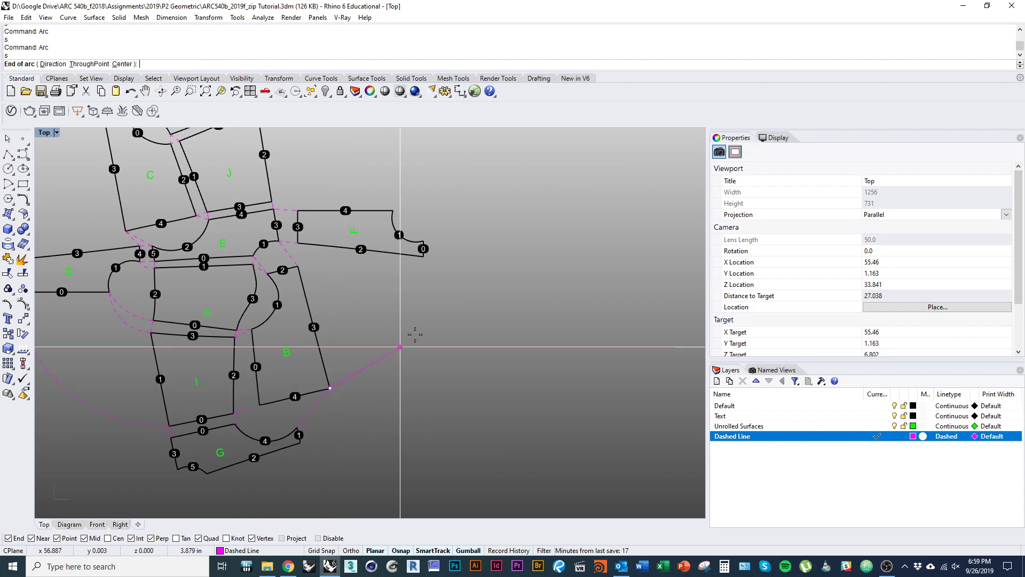
- Draw dashed arcs linking piece B's lower-right corner to F's edge 0 lower end, and B's upper-right corner to F's lower-left corner
{"action": "left_click", "coordinate": [423, 257]}
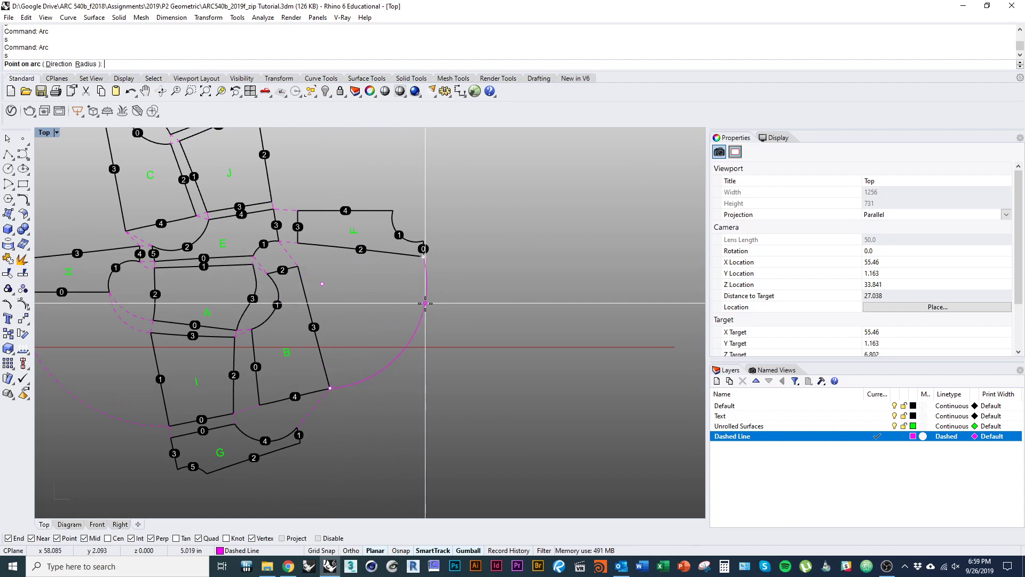
{"action": "right_click_drag", "start_coordinate": [310, 263], "coordinate": [315, 306]}
{"action": "key", "text": "space"}
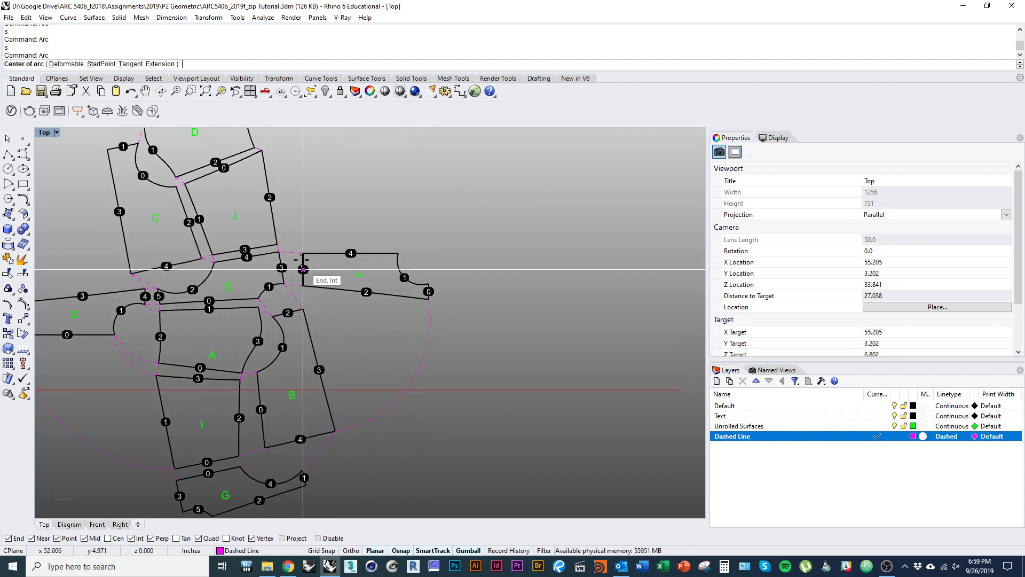
{"action": "scroll", "coordinate": [304, 296], "scroll_direction": "up", "scroll_amount": 6}
{"action": "key", "text": "space"}
{"action": "type", "text": "s"}
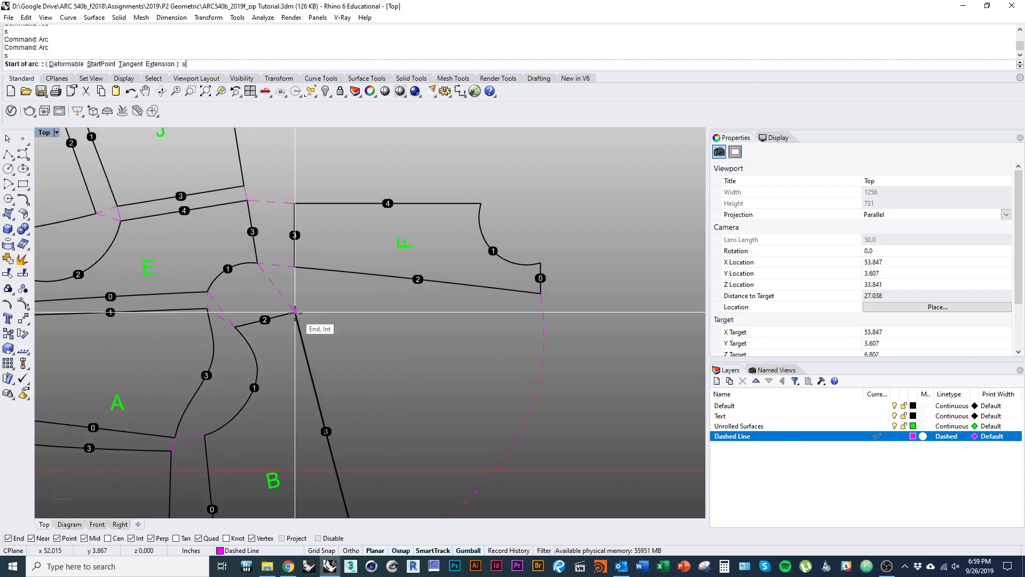
{"action": "key", "text": "space"}
{"action": "left_click", "coordinate": [295, 312]}
{"action": "left_click", "coordinate": [294, 266]}
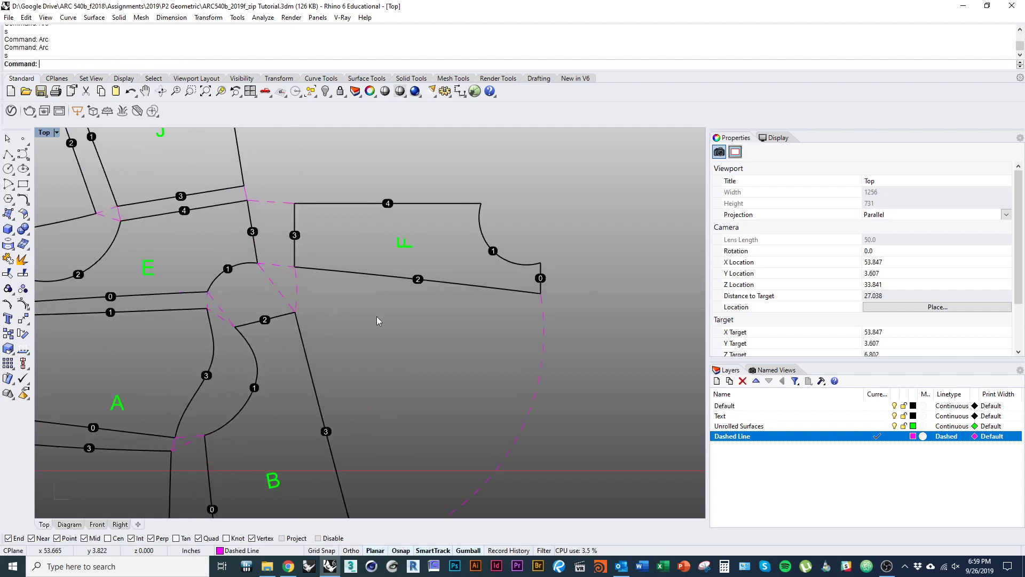
- Draw a dashed arc by start and end points from the upper end of G's edge 1 to the lower end of F's edge 0
{"action": "scroll", "coordinate": [376, 316], "scroll_direction": "down", "scroll_amount": 4}
{"action": "mouse_move", "coordinate": [377, 316]}
{"action": "right_mouse_down"}
{"action": "mouse_move", "coordinate": [332, 327]}
{"action": "mouse_move", "coordinate": [385, 315]}
{"action": "right_mouse_up"}
{"action": "scroll", "coordinate": [384, 379], "scroll_direction": "down", "scroll_amount": 2}
{"action": "right_click_drag", "start_coordinate": [380, 408], "coordinate": [398, 281]}
{"action": "right_click_drag", "start_coordinate": [386, 350], "coordinate": [330, 406]}
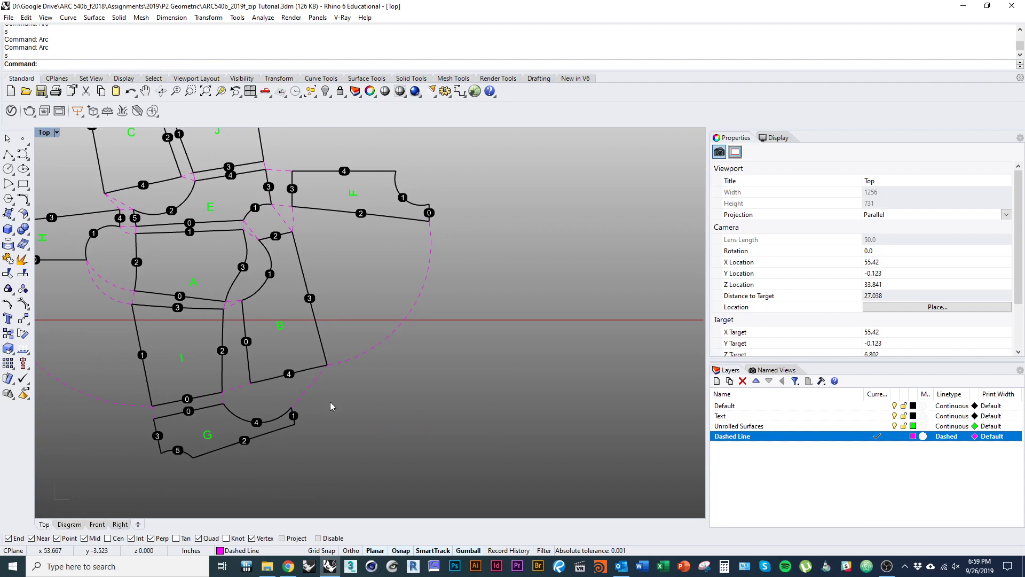
{"action": "left_click", "coordinate": [293, 407]}
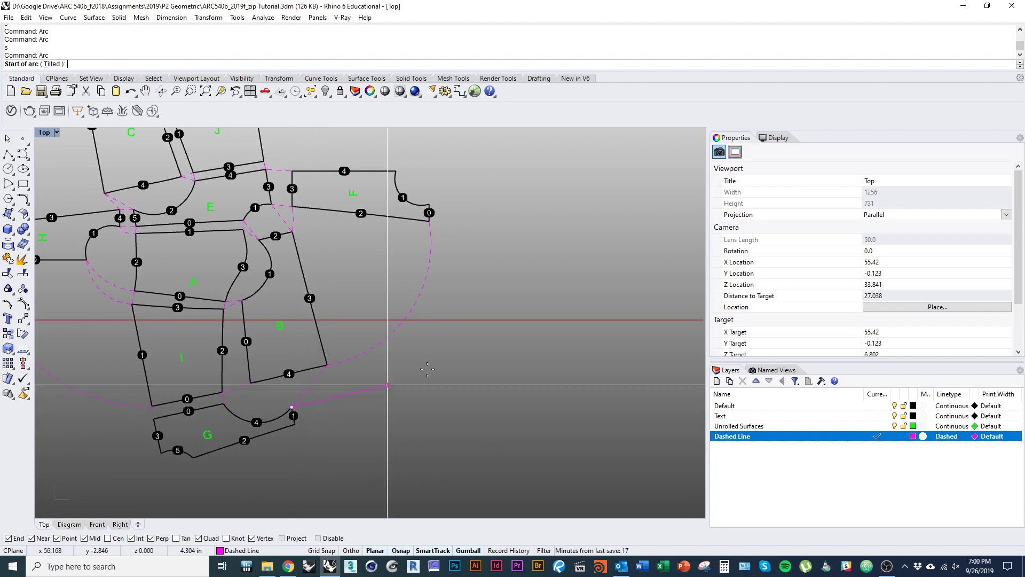
{"action": "type", "text": "s"}
{"action": "key", "text": "Return"}
{"action": "left_click", "coordinate": [292, 407]}
{"action": "left_click", "coordinate": [429, 219]}
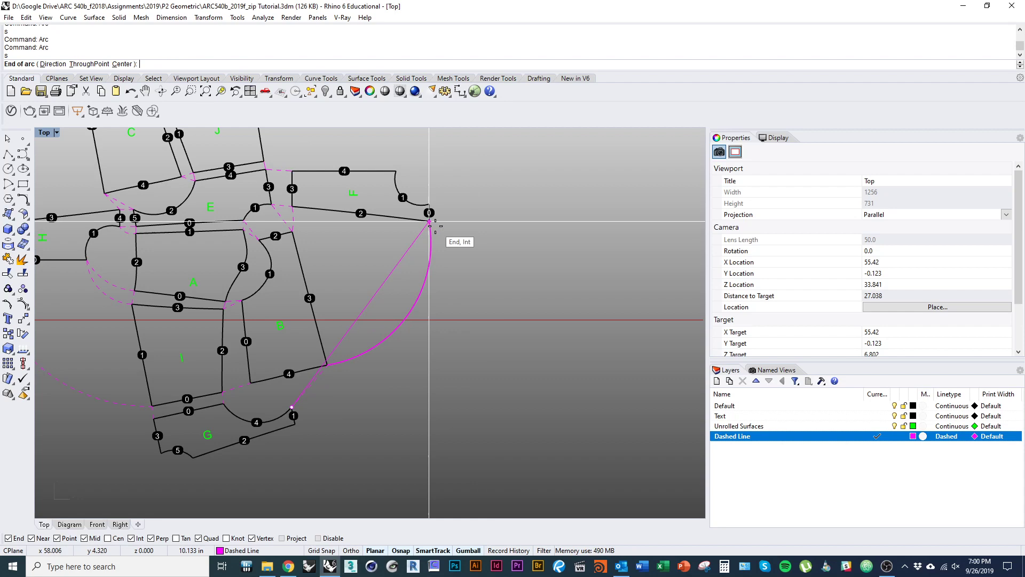
- Draw a dashed arc from the lower end of G's edge 1 to the upper end of F's edge 0, bulging outward
{"action": "type", "text": "s"}
{"action": "key", "text": "Return"}
{"action": "left_click", "coordinate": [295, 423]}
{"action": "left_click", "coordinate": [429, 204]}
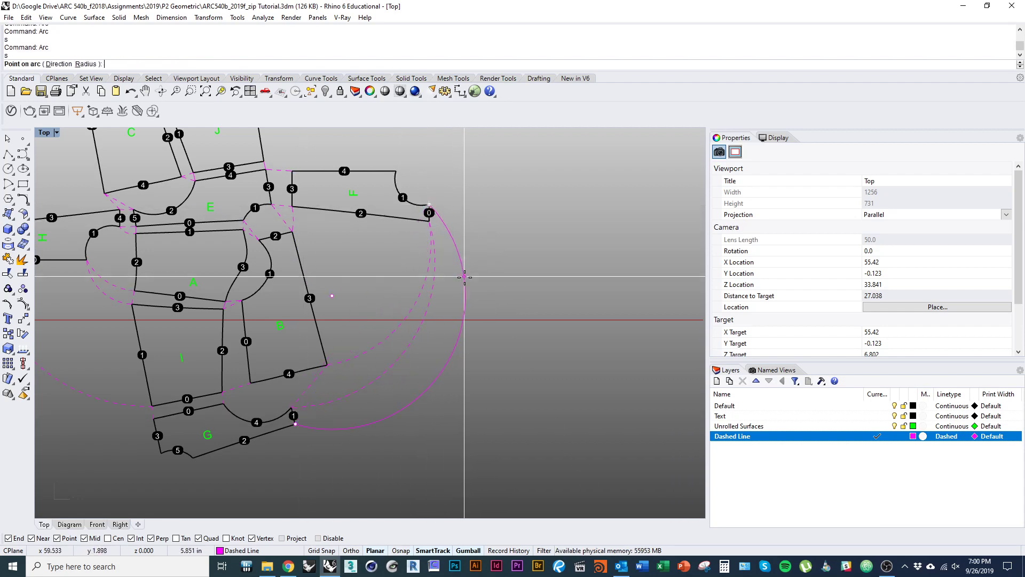
{"action": "right_click_drag", "start_coordinate": [224, 450], "coordinate": [368, 433]}
{"action": "key", "text": "Return"}
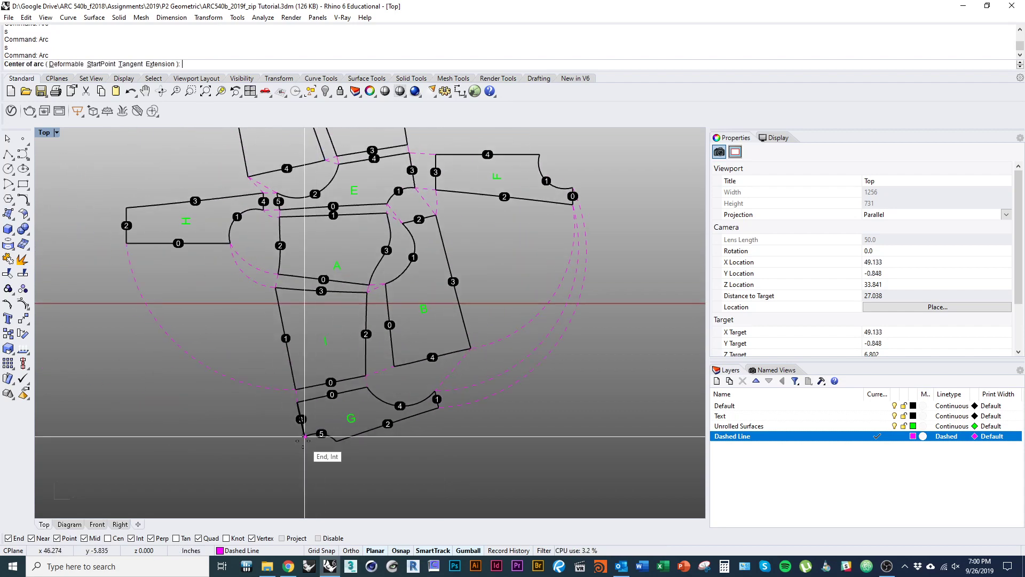
{"action": "left_click", "coordinate": [297, 401]}
{"action": "key", "text": "Escape"}
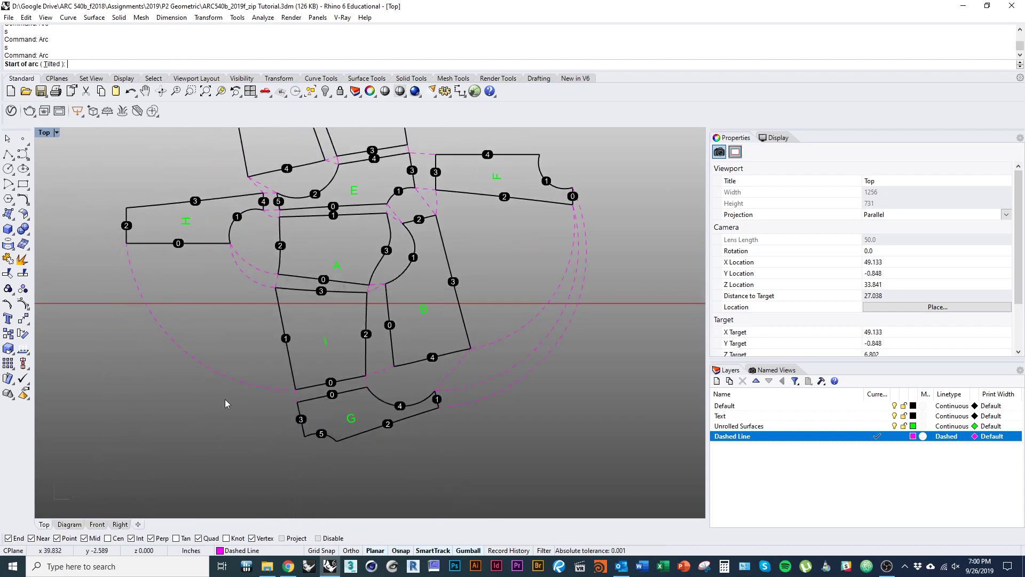
{"action": "key", "text": "space"}
{"action": "type", "text": "d"}
{"action": "left_click", "coordinate": [297, 401]}
{"action": "left_click", "coordinate": [126, 243]}
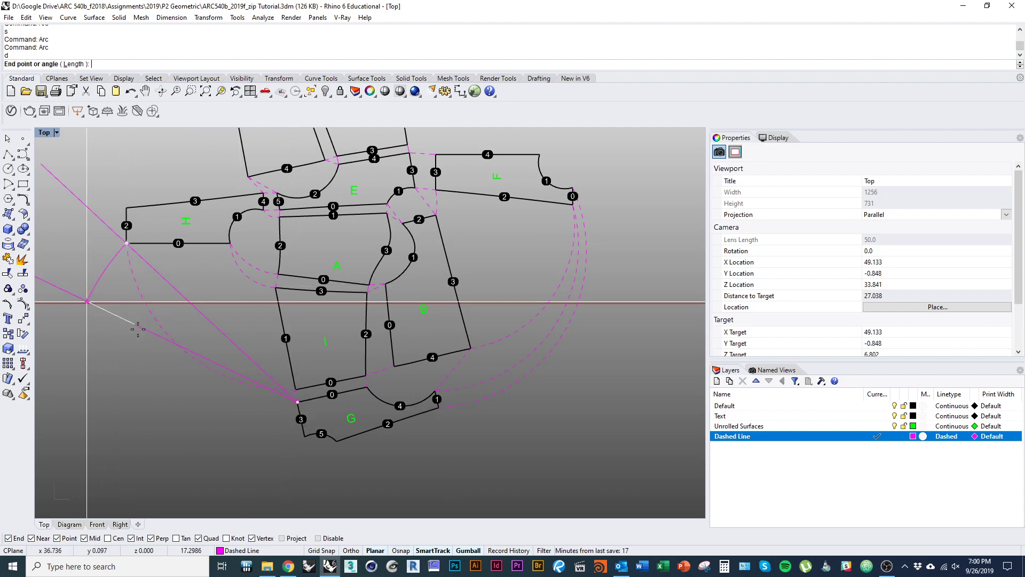
{"action": "key", "text": "Escape"}
- Draw a dashed arc by start and end points from G's upper-left corner to H's lower-left corner, bulging outward
{"action": "key", "text": "space"}
{"action": "type", "text": "s"}
{"action": "key", "text": "Return"}
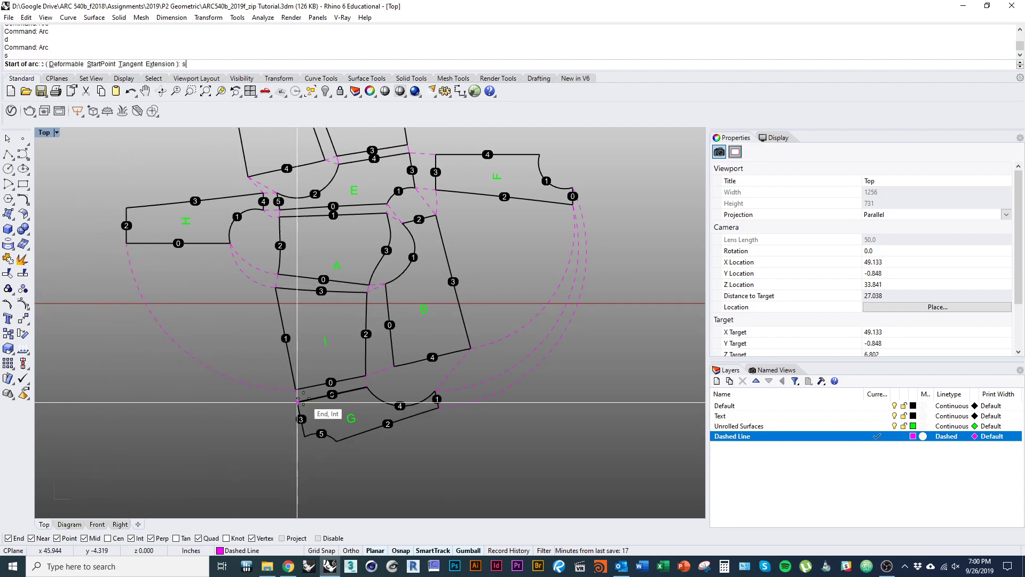
{"action": "left_click", "coordinate": [297, 401]}
{"action": "left_click", "coordinate": [127, 243]}
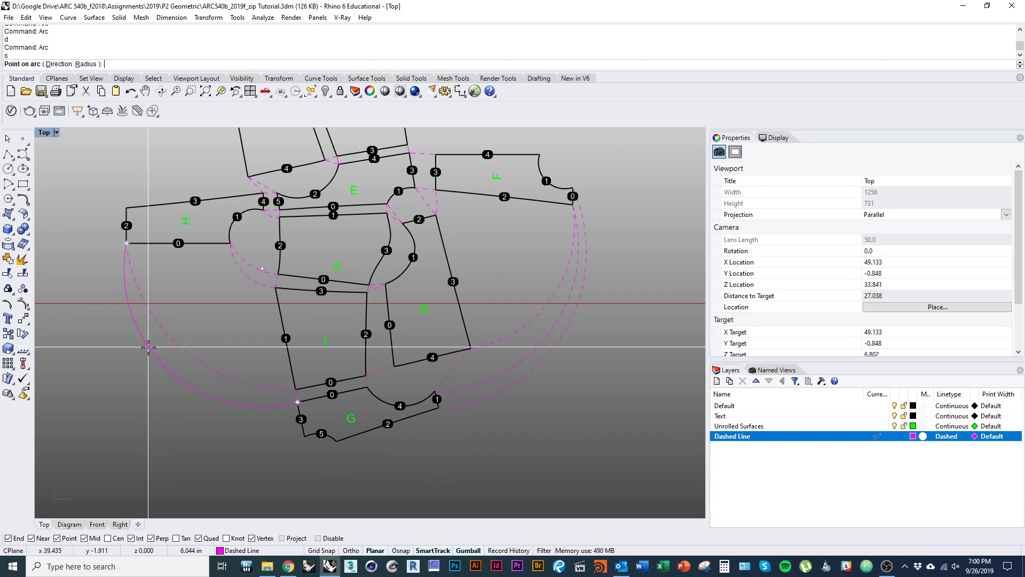
{"action": "key", "text": "Escape"}
- Draw a dashed arc from G's lower-left corner to H's upper-left corner, outside the arcs already linking the two pieces
{"action": "key", "text": "space"}
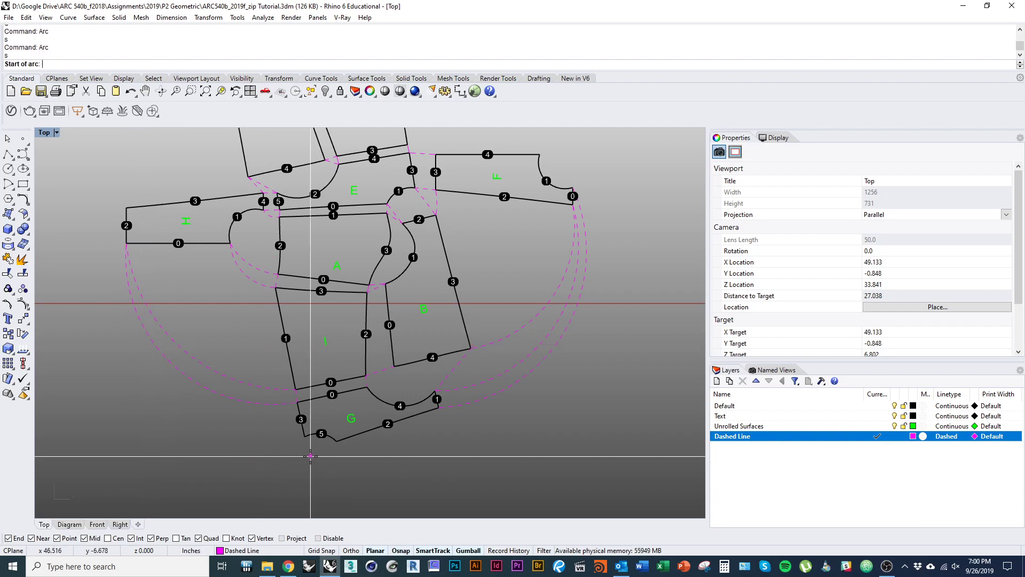
{"action": "type", "text": "s"}
{"action": "key", "text": "Return"}
{"action": "left_click", "coordinate": [305, 435]}
{"action": "left_click", "coordinate": [127, 207]}
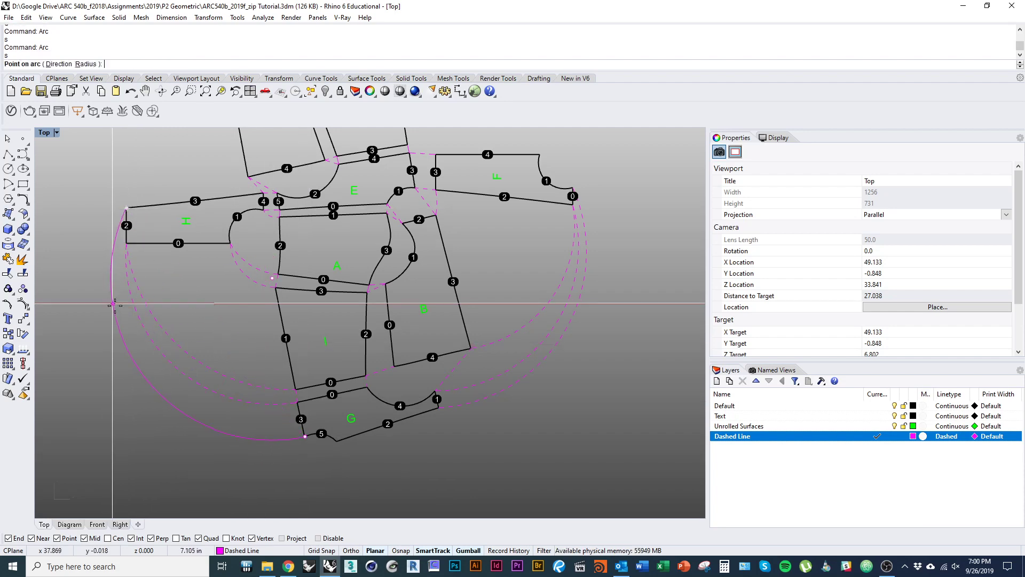
{"action": "left_click", "coordinate": [115, 306], "text": "alt"}
- Draw a short dashed arc by start and end points from J's lower-right corner to F's upper-left corner
{"action": "right_click_drag", "start_coordinate": [207, 339], "coordinate": [214, 384], "text": "ctrl"}
{"action": "mouse_move", "coordinate": [215, 386]}
{"action": "right_mouse_down"}
{"action": "mouse_move", "coordinate": [225, 443]}
{"action": "mouse_move", "coordinate": [216, 390]}
{"action": "right_mouse_up"}
{"action": "right_click_drag", "start_coordinate": [284, 357], "coordinate": [273, 383]}
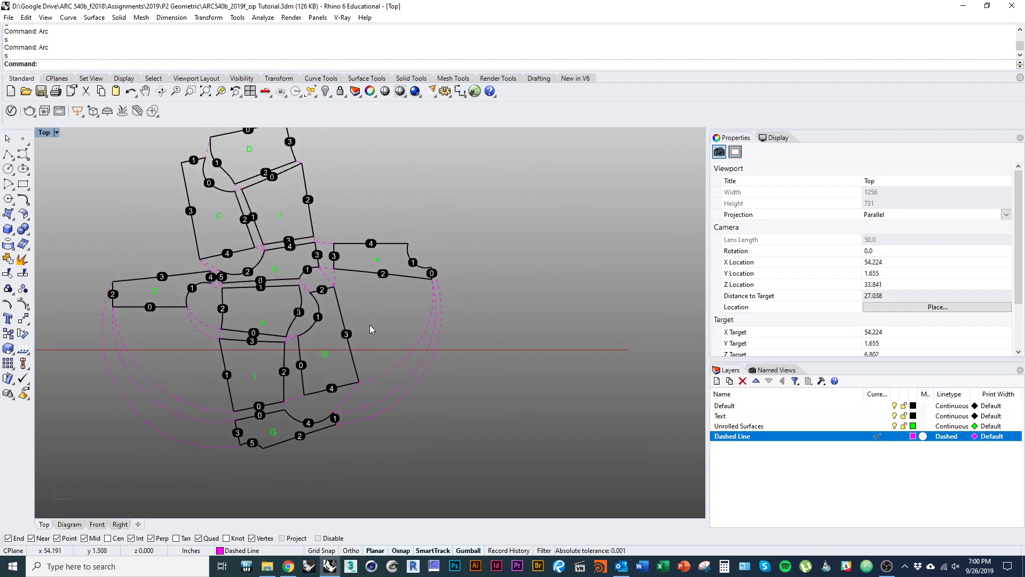
{"action": "right_click_drag", "start_coordinate": [371, 327], "coordinate": [312, 316]}
{"action": "key", "text": "space"}
{"action": "type", "text": "s"}
{"action": "key", "text": "space"}
{"action": "left_click", "coordinate": [287, 352]}
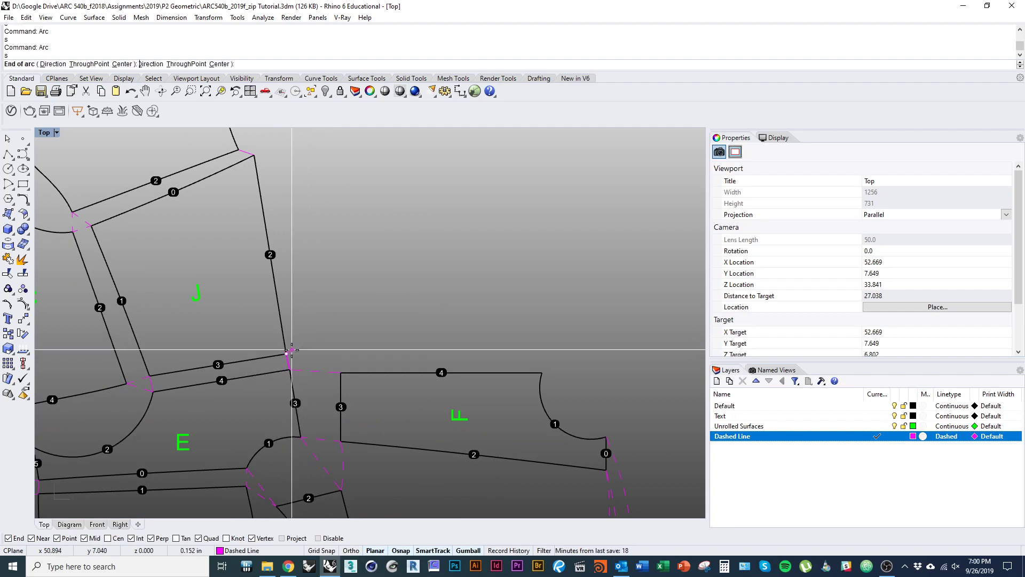
{"action": "left_click", "coordinate": [340, 372]}
- Draw a dashed arc from J's upper-right corner to the right end of F's edge 4, bulging outward
{"action": "key", "text": "space"}
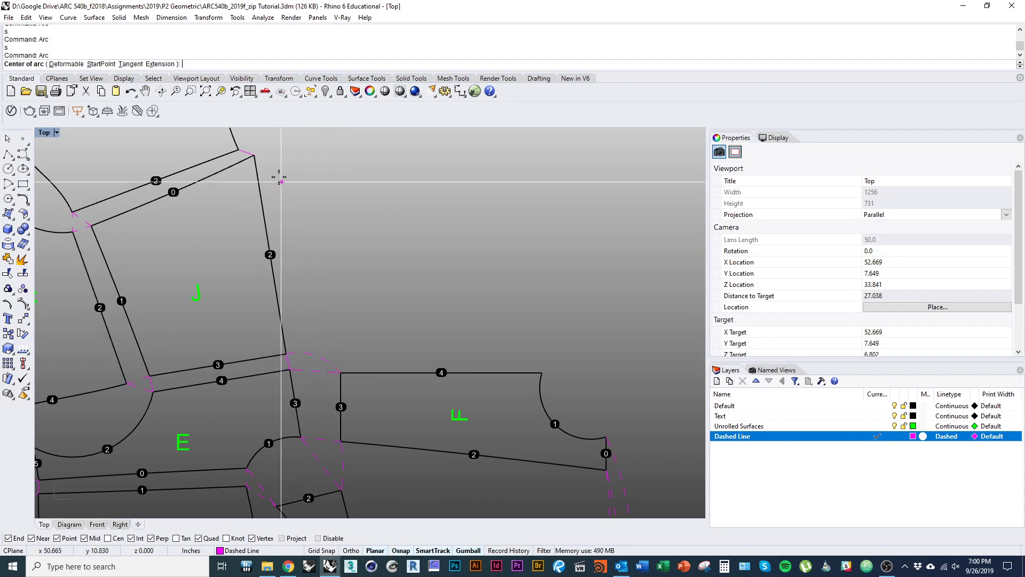
{"action": "type", "text": "s"}
{"action": "key", "text": "space"}
{"action": "left_click", "coordinate": [255, 156]}
{"action": "left_click", "coordinate": [542, 372]}
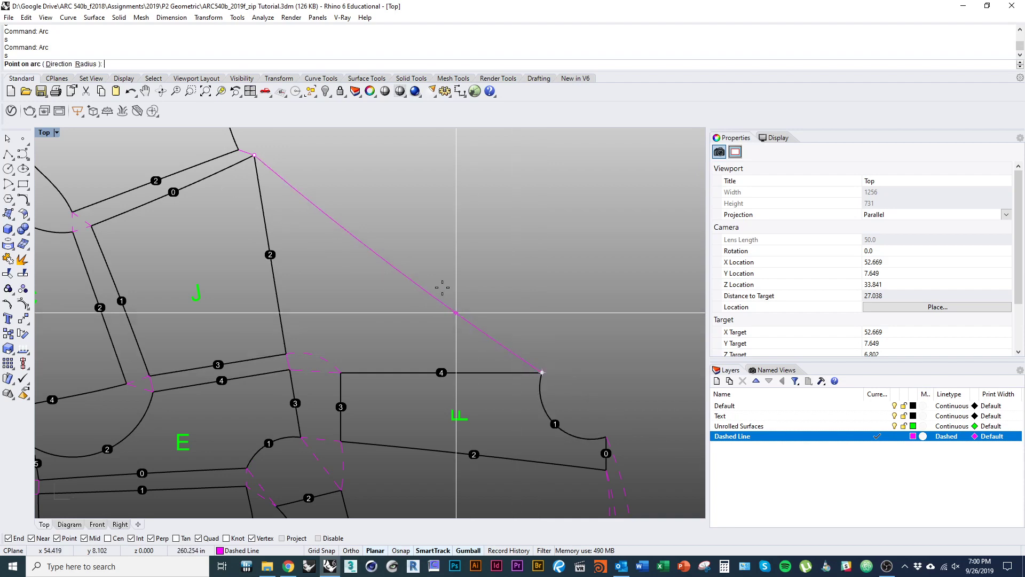
{"action": "scroll", "coordinate": [373, 278], "scroll_direction": "down", "scroll_amount": 5}
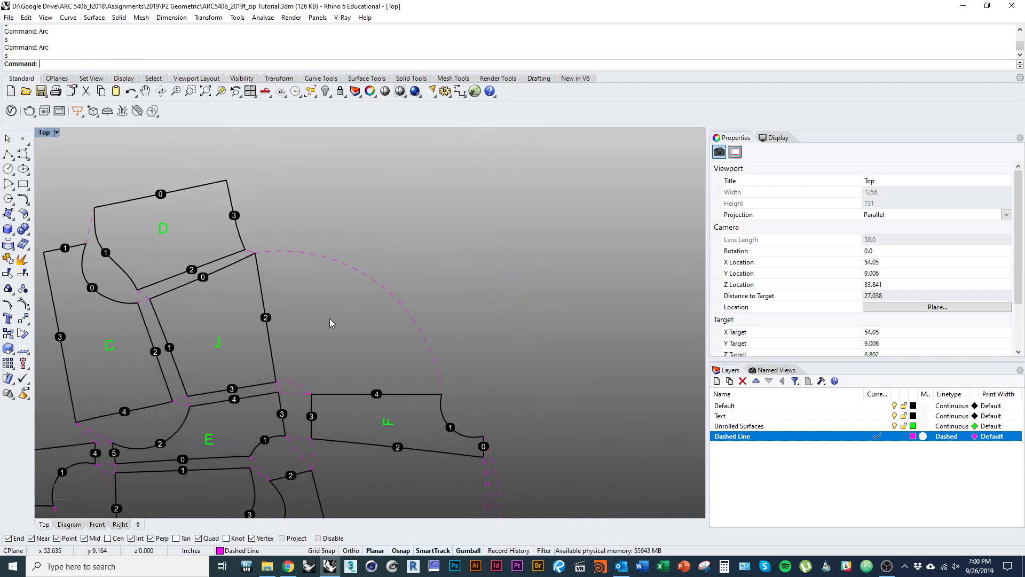
- Draw a dashed arc from D's lower-right corner to the right end of F's edge 4, just outside the arc from J
{"action": "scroll", "coordinate": [329, 318], "scroll_direction": "up", "scroll_amount": 3}
{"action": "key", "text": "space"}
{"action": "type", "text": "s"}
{"action": "key", "text": "space"}
{"action": "left_click", "coordinate": [214, 241]}
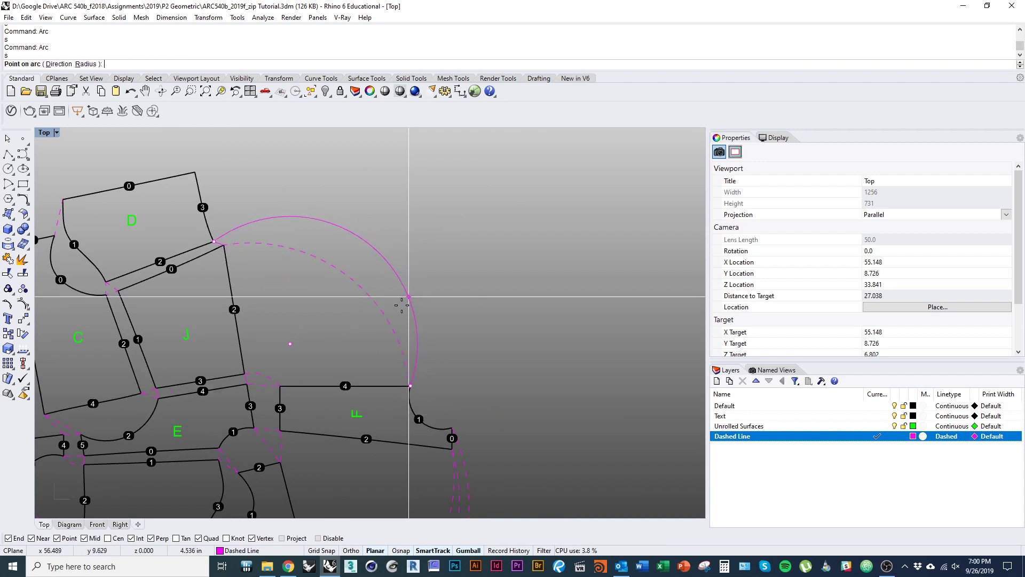
{"action": "left_click", "coordinate": [394, 309]}
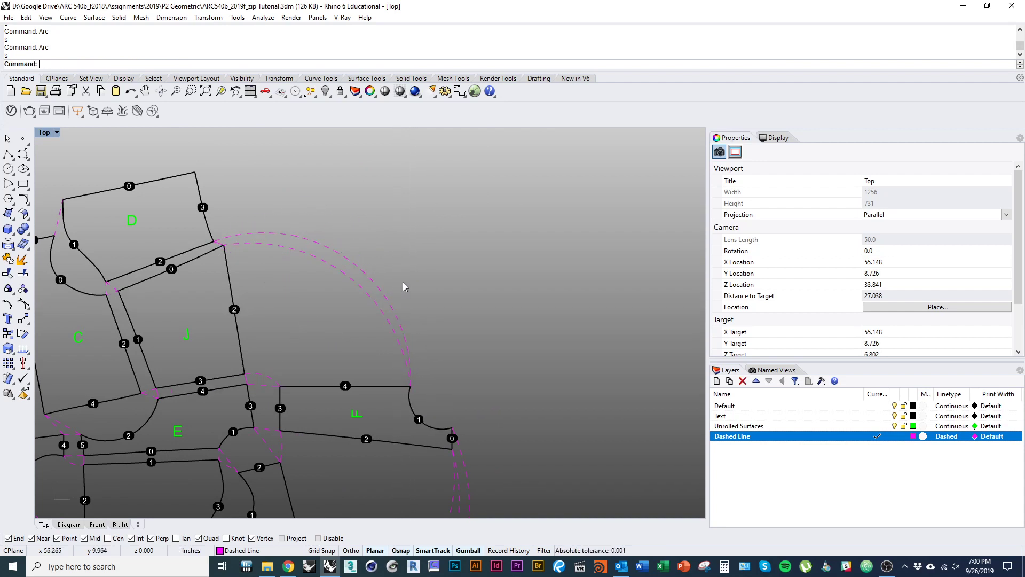
- Draw a dashed arc from D's upper-right corner to the upper end of F's edge 0, outside the other arcs
{"action": "key", "text": "space"}
{"action": "left_click", "coordinate": [190, 168]}
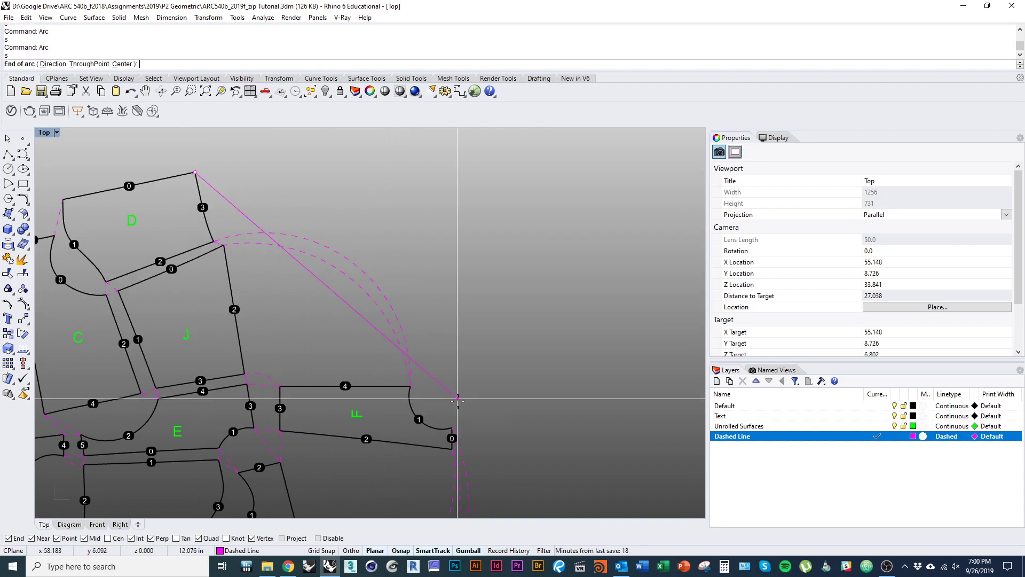
{"action": "left_click", "coordinate": [453, 427]}
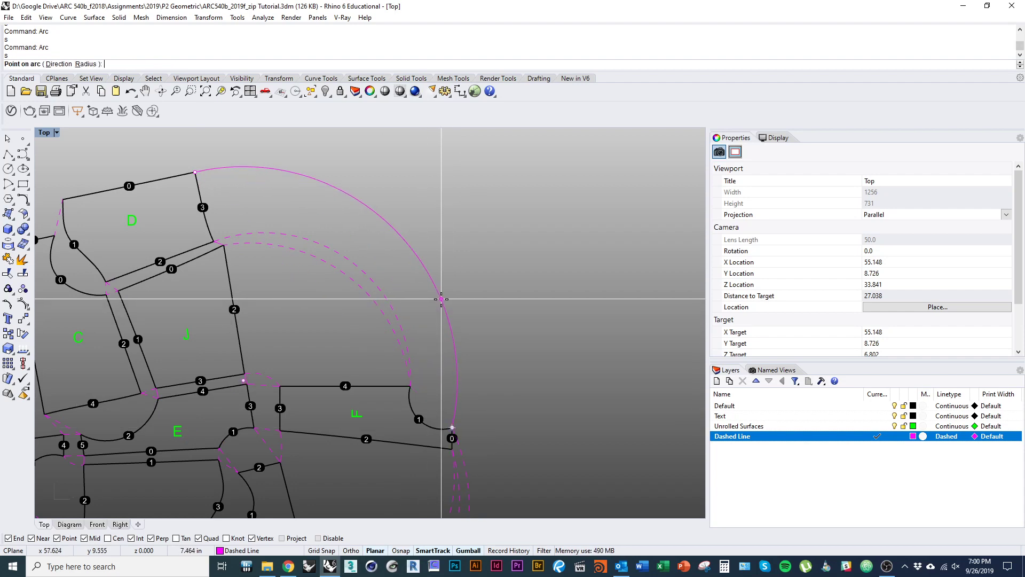
{"action": "scroll", "coordinate": [470, 322], "scroll_direction": "down", "scroll_amount": 5}
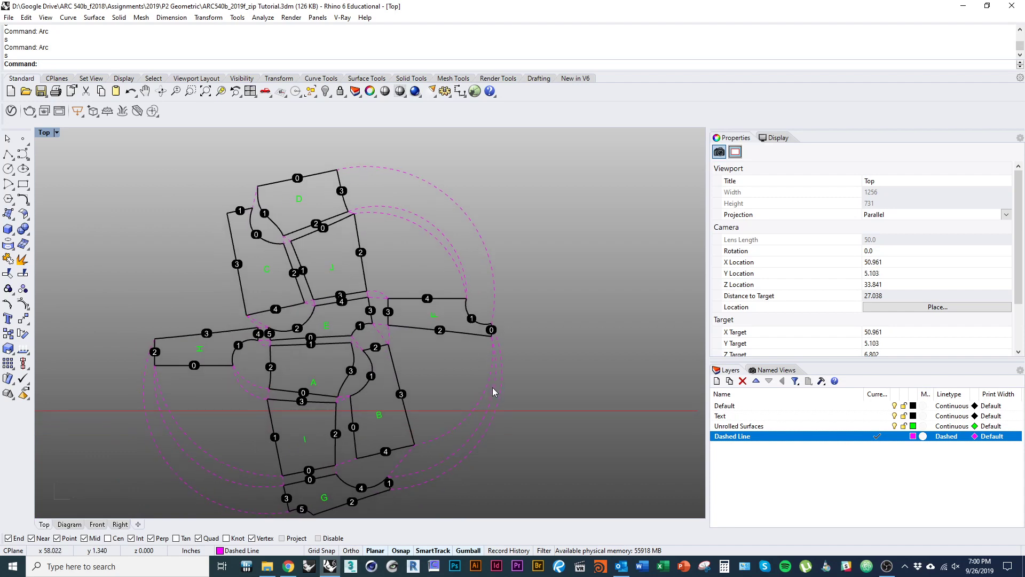
{"action": "right_click_drag", "start_coordinate": [434, 350], "coordinate": [470, 345]}
{"action": "key", "text": "Return"}
{"action": "scroll", "coordinate": [271, 310], "scroll_direction": "up", "scroll_amount": 4}
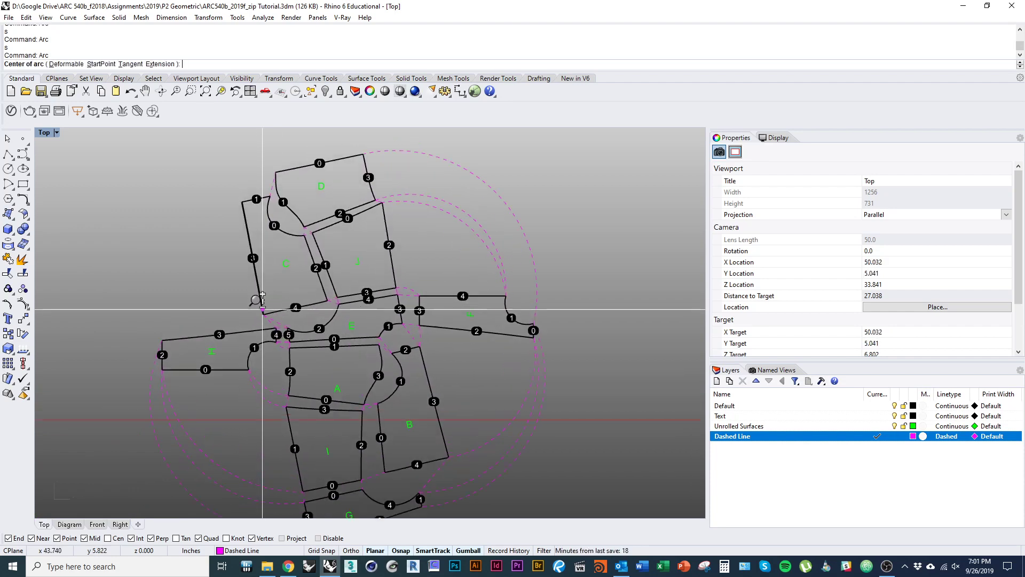
{"action": "type", "text": "d"}
{"action": "key", "text": "Return"}
{"action": "left_click", "coordinate": [309, 328]}
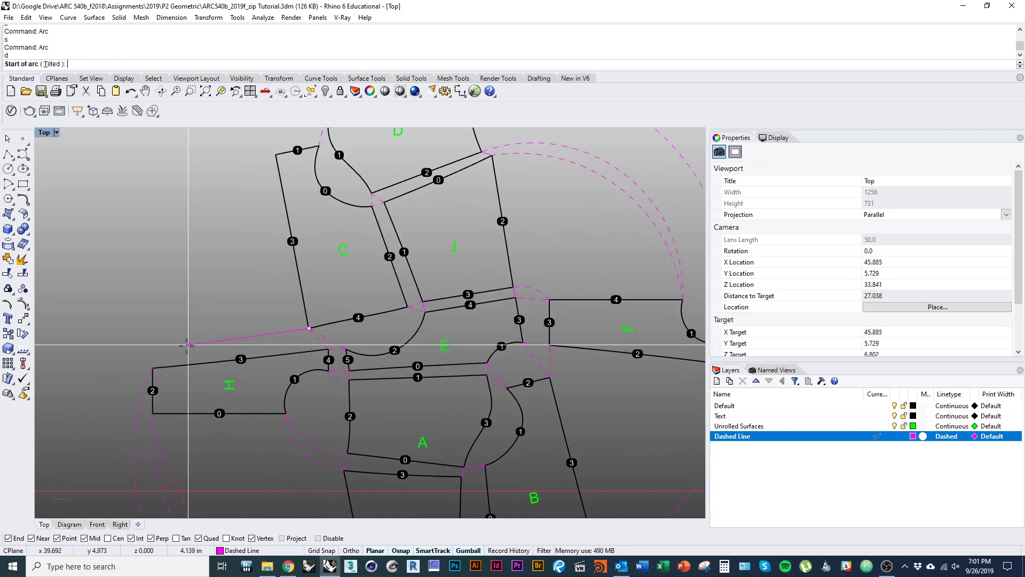
{"action": "left_click", "coordinate": [152, 368]}
{"action": "key", "text": "Escape"}
- Draw a dashed arc by start and end points from C's lower-left corner to H's upper-left corner
{"action": "key", "text": "Return"}
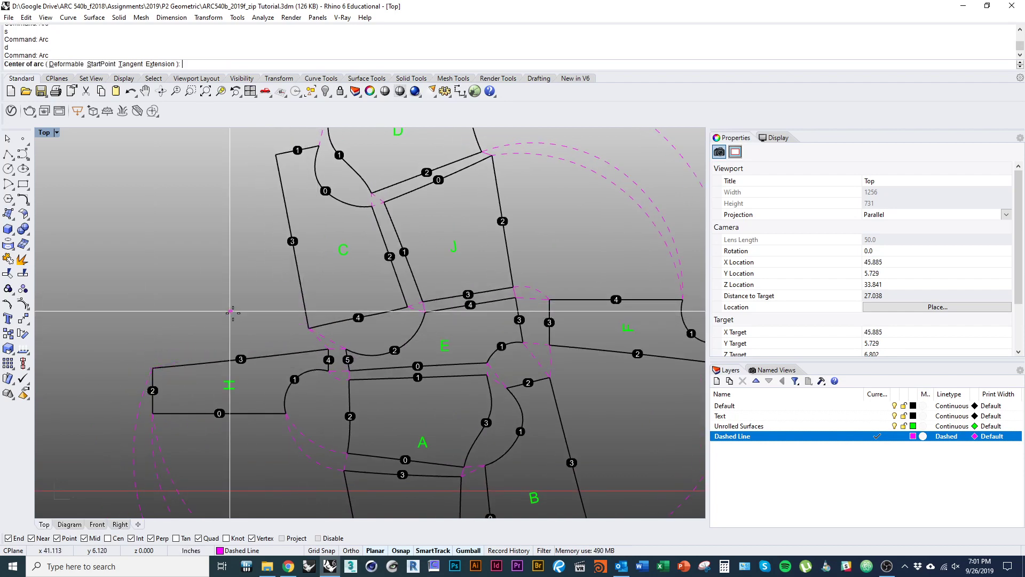
{"action": "type", "text": "s"}
{"action": "key", "text": "Return"}
{"action": "left_click", "coordinate": [309, 328]}
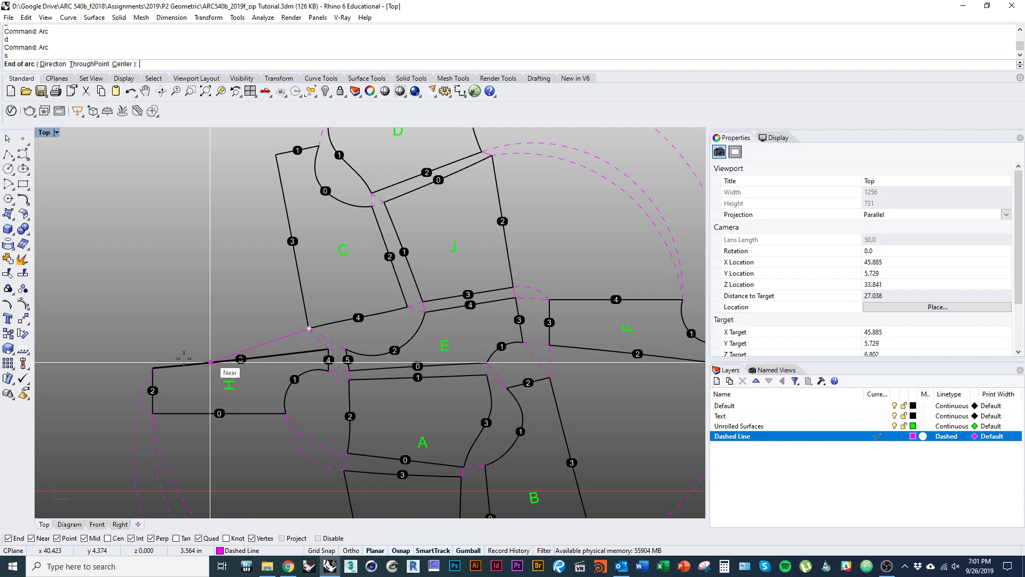
{"action": "left_click", "coordinate": [153, 368]}
- Draw a dashed arc from C's upper-left corner to H's upper-left corner, bulging outward
{"action": "key", "text": "Return"}
{"action": "type", "text": "s"}
{"action": "key", "text": "Return"}
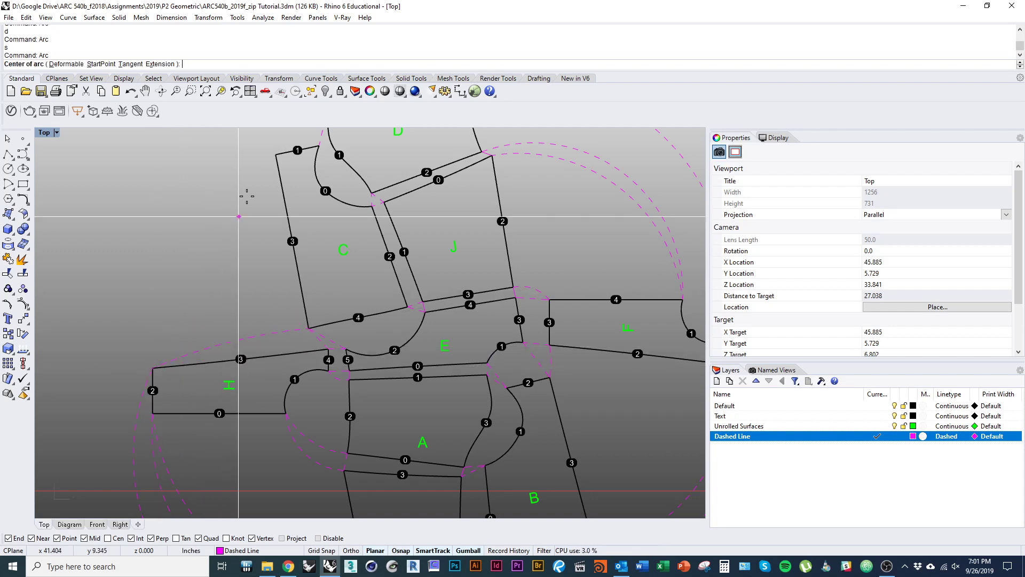
{"action": "left_click", "coordinate": [275, 155]}
{"action": "left_click", "coordinate": [153, 367]}
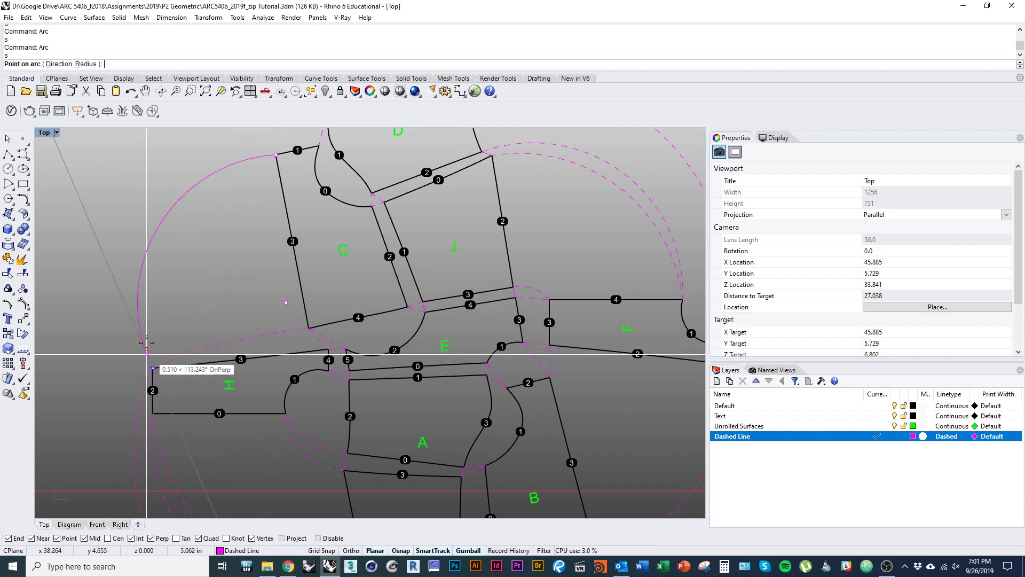
{"action": "scroll", "coordinate": [193, 280], "scroll_direction": "down", "scroll_amount": 3}
- Draw a dashed arc by start and end points from C's upper-left corner to G's lower-left corner, bulging outward past H
{"action": "right_click_drag", "start_coordinate": [249, 287], "coordinate": [228, 271]}
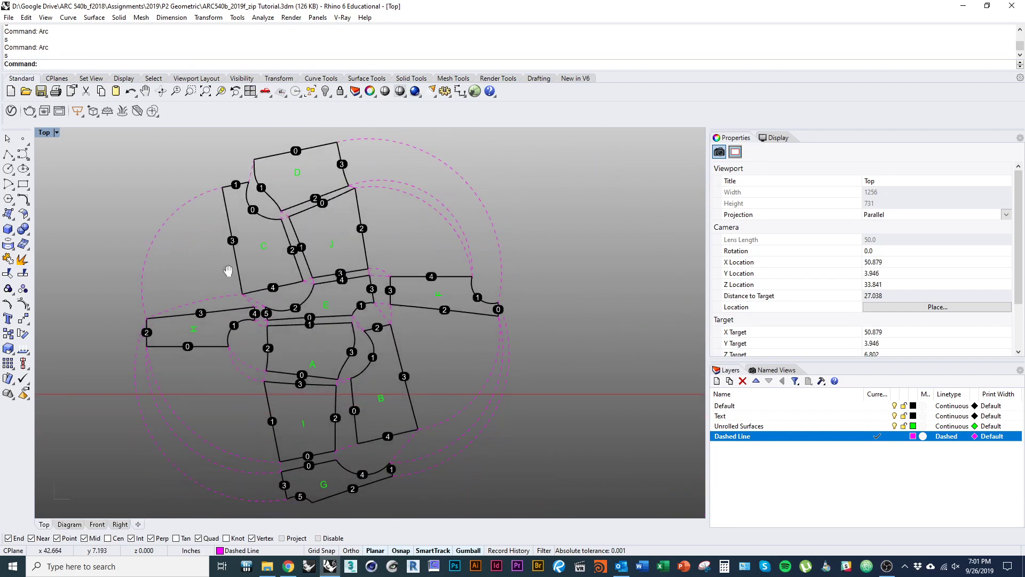
{"action": "right_click_drag", "start_coordinate": [278, 308], "coordinate": [279, 277]}
{"action": "right_click_drag", "start_coordinate": [260, 232], "coordinate": [271, 271]}
{"action": "key", "text": "Return"}
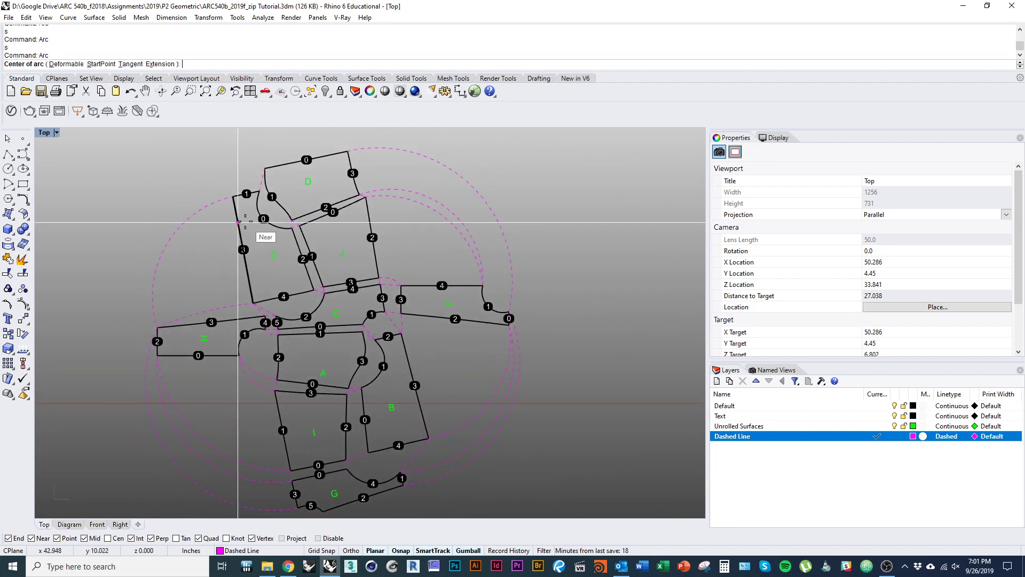
{"action": "type", "text": "s"}
{"action": "key", "text": "Return"}
{"action": "left_click", "coordinate": [233, 196]}
{"action": "right_click_drag", "start_coordinate": [287, 478], "coordinate": [293, 418]}
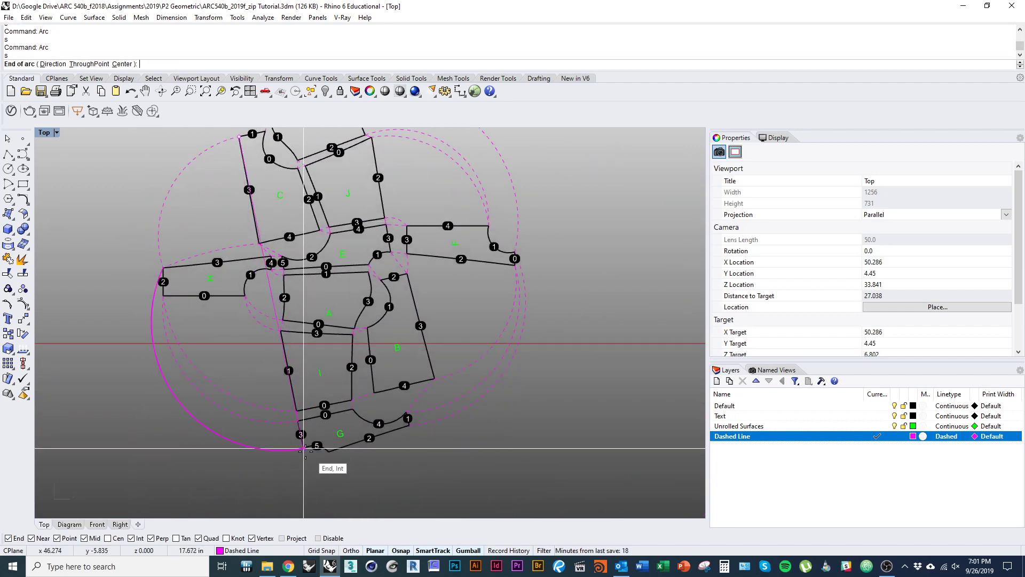
{"action": "left_click", "coordinate": [304, 449]}
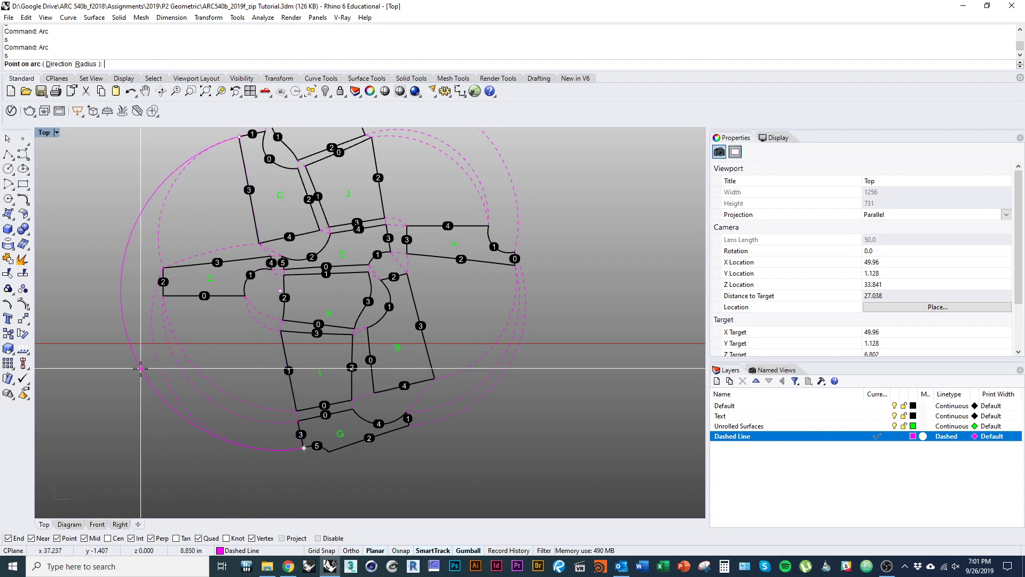
{"action": "key", "text": "Escape"}
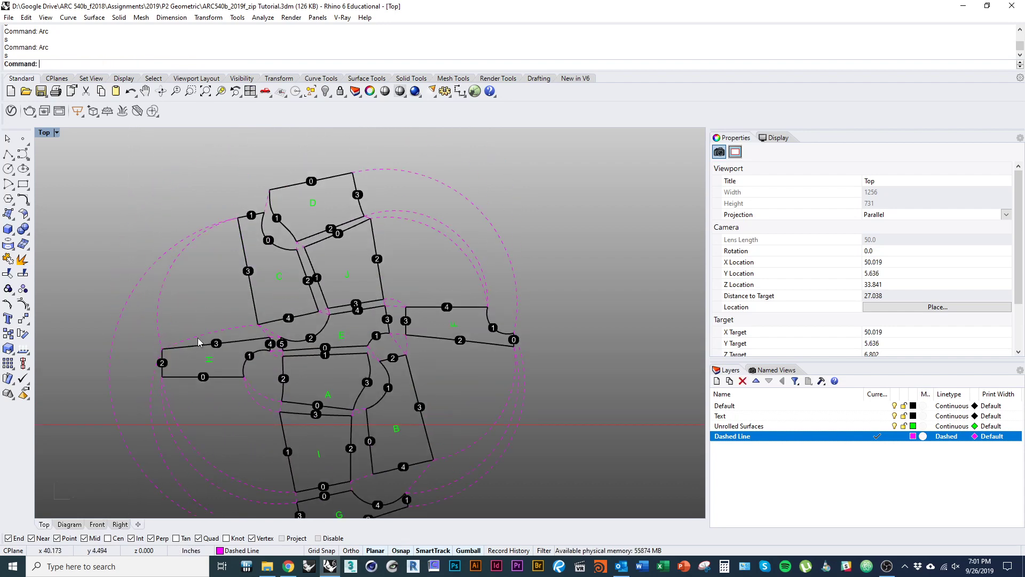
{"action": "key", "text": "Return"}
{"action": "type", "text": "s"}
{"action": "key", "text": "Return"}
{"action": "right_click_drag", "start_coordinate": [315, 372], "coordinate": [289, 356]}
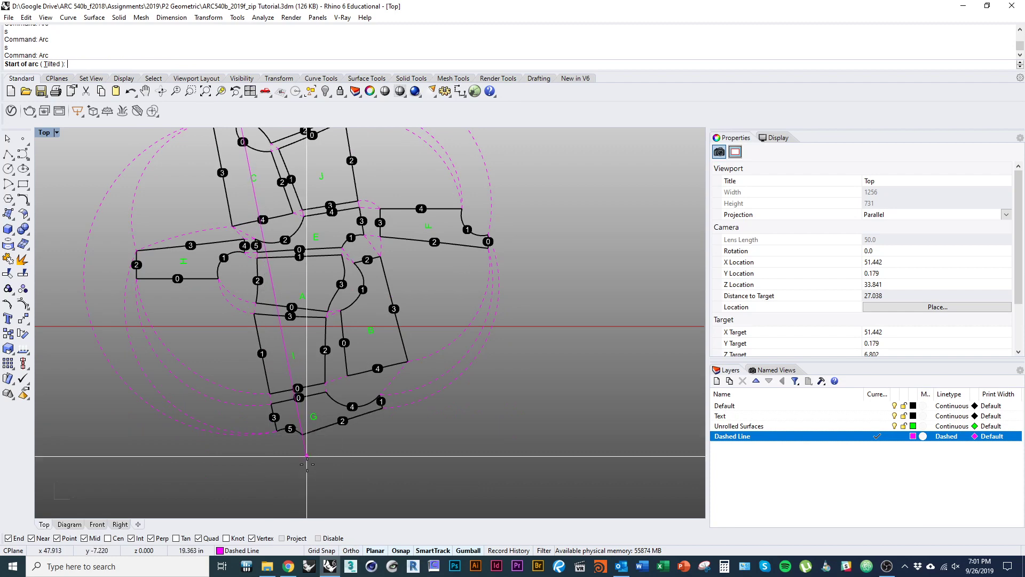
{"action": "left_click", "coordinate": [303, 440]}
{"action": "right_click_drag", "start_coordinate": [235, 288], "coordinate": [261, 334]}
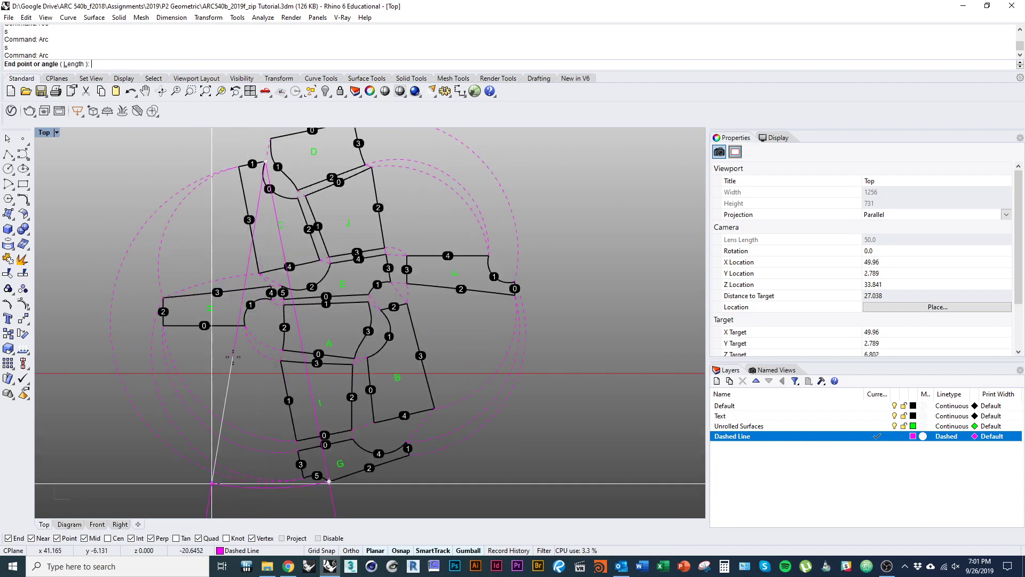
{"action": "key", "text": "Escape"}
- Draw a dashed arc by start and end points from C's upper-right corner to G's lowest corner, outside the previous arc past H
{"action": "key", "text": "Return"}
{"action": "type", "text": "s"}
{"action": "key", "text": "Return"}
{"action": "left_click", "coordinate": [267, 163]}
{"action": "right_click_drag", "start_coordinate": [318, 379], "coordinate": [348, 373], "text": "shift"}
{"action": "left_click", "coordinate": [319, 443]}
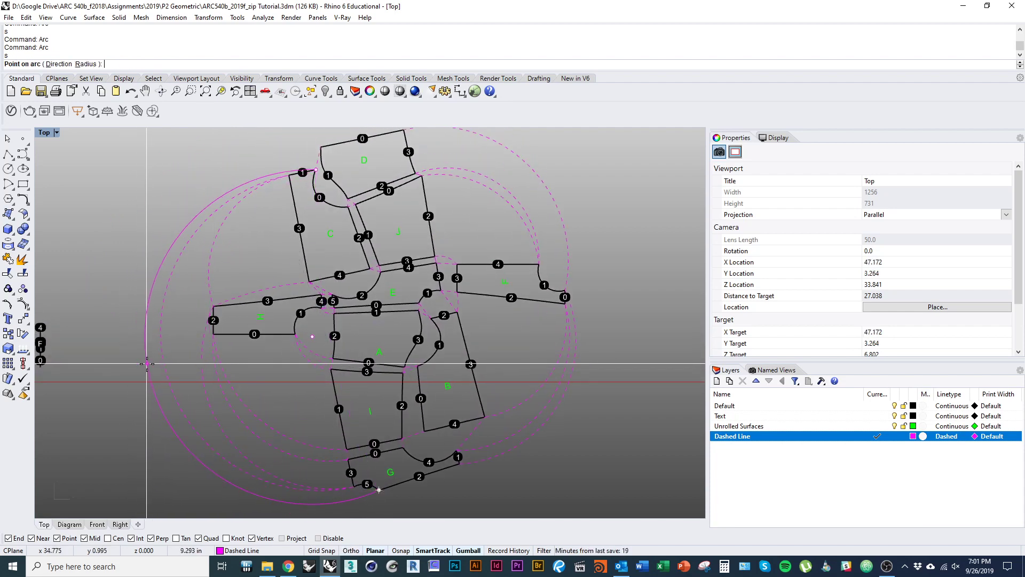
- Draw a dashed arc from D's upper-left corner to G's lowest corner, bulging around F and B
{"action": "key", "text": "Return"}
{"action": "right_click_drag", "start_coordinate": [348, 172], "coordinate": [325, 214]}
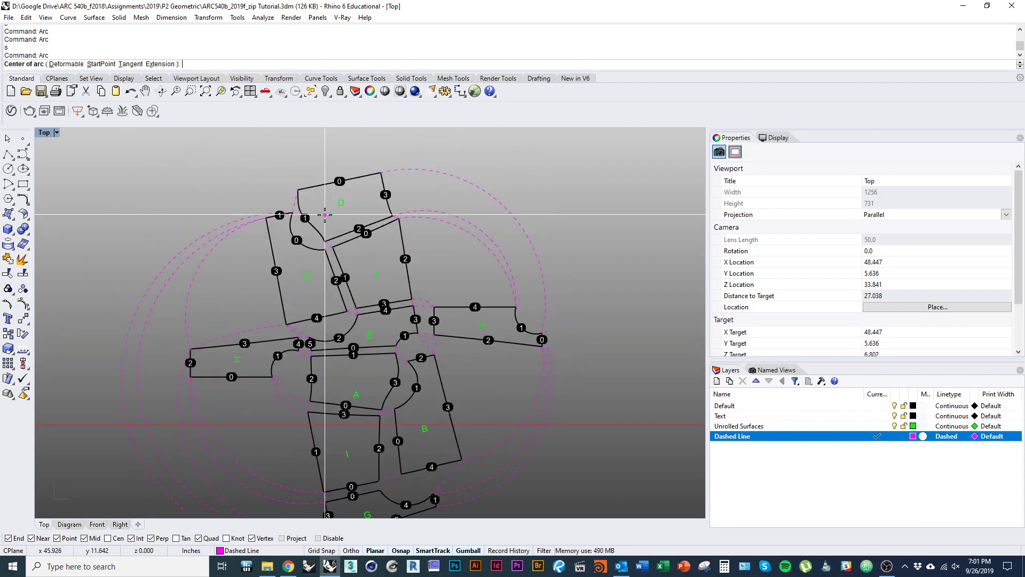
{"action": "left_click", "coordinate": [299, 188]}
{"action": "right_click_drag", "start_coordinate": [345, 294], "coordinate": [273, 275]}
{"action": "right_click_drag", "start_coordinate": [344, 383], "coordinate": [350, 308]}
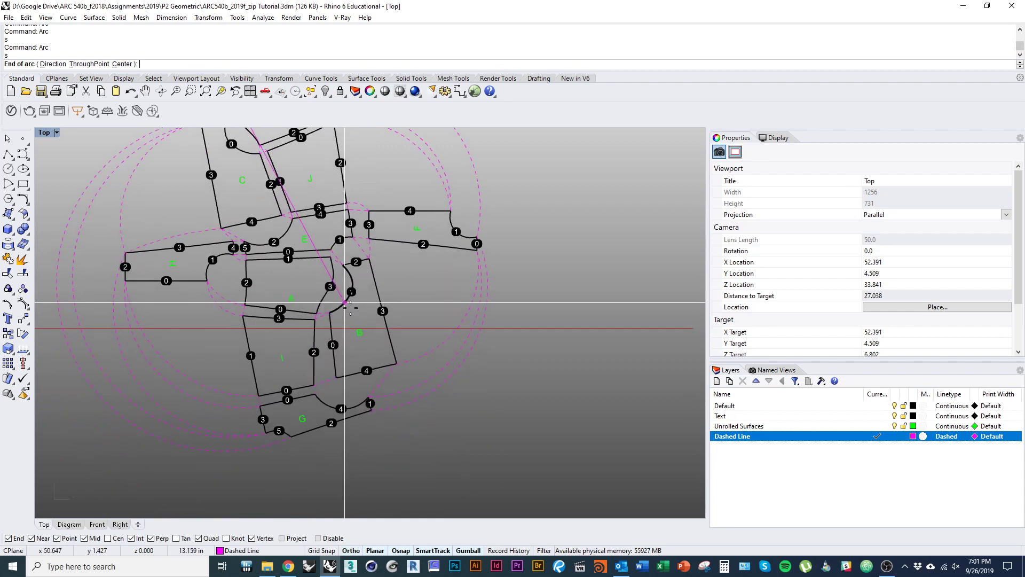
{"action": "left_click", "coordinate": [291, 437]}
{"action": "right_click_drag", "start_coordinate": [270, 331], "coordinate": [256, 388]}
{"action": "scroll", "coordinate": [256, 388], "scroll_direction": "down", "scroll_amount": 2}
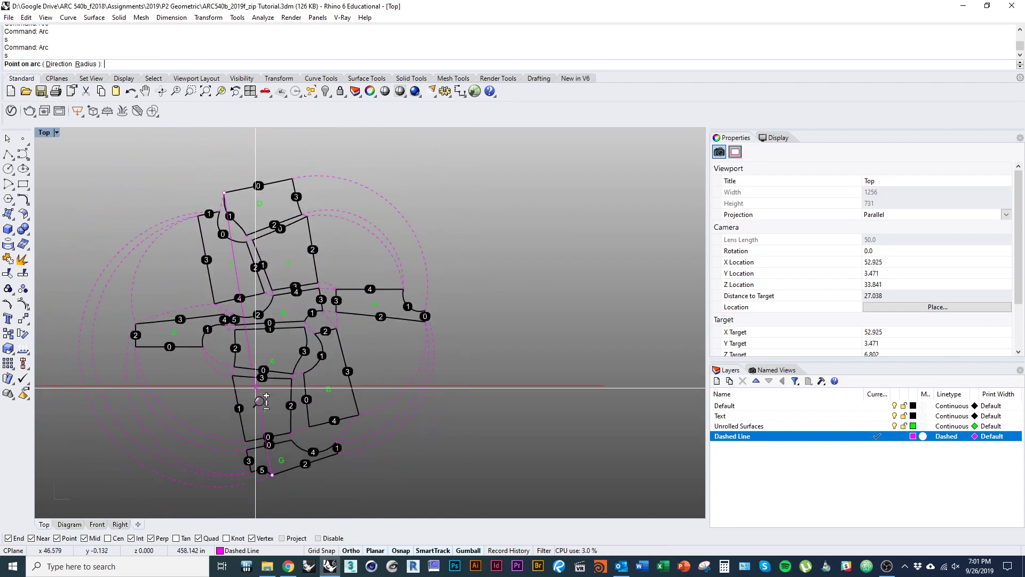
{"action": "scroll", "coordinate": [256, 388], "scroll_direction": "down", "scroll_amount": 1}
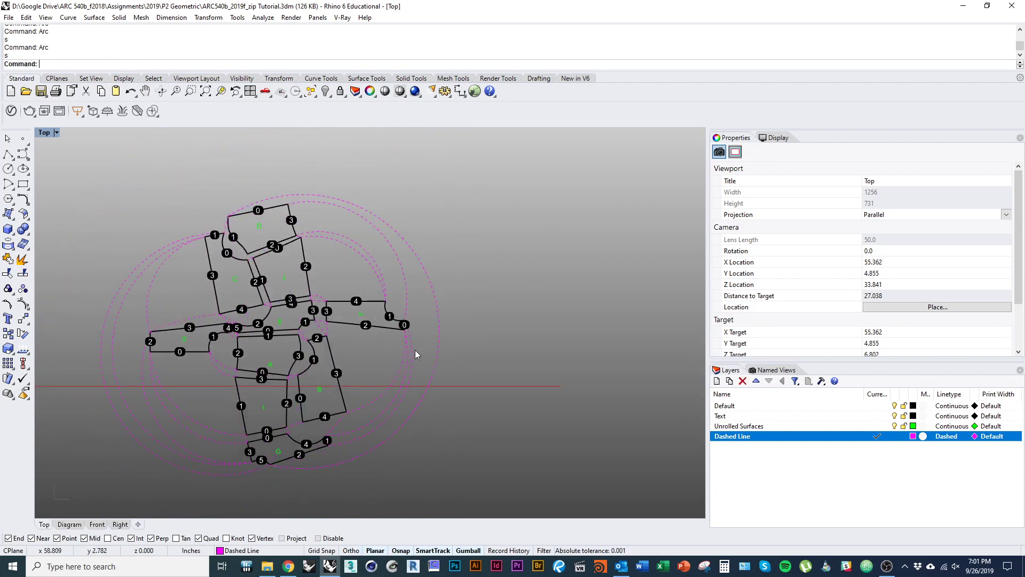
- Draw a dashed arc by start and end points from D's upper-right corner to the lower end of G's edge 1, bulging past F
{"action": "key", "text": "Return"}
{"action": "type", "text": "s"}
{"action": "key", "text": "Return"}
{"action": "left_click", "coordinate": [287, 204]}
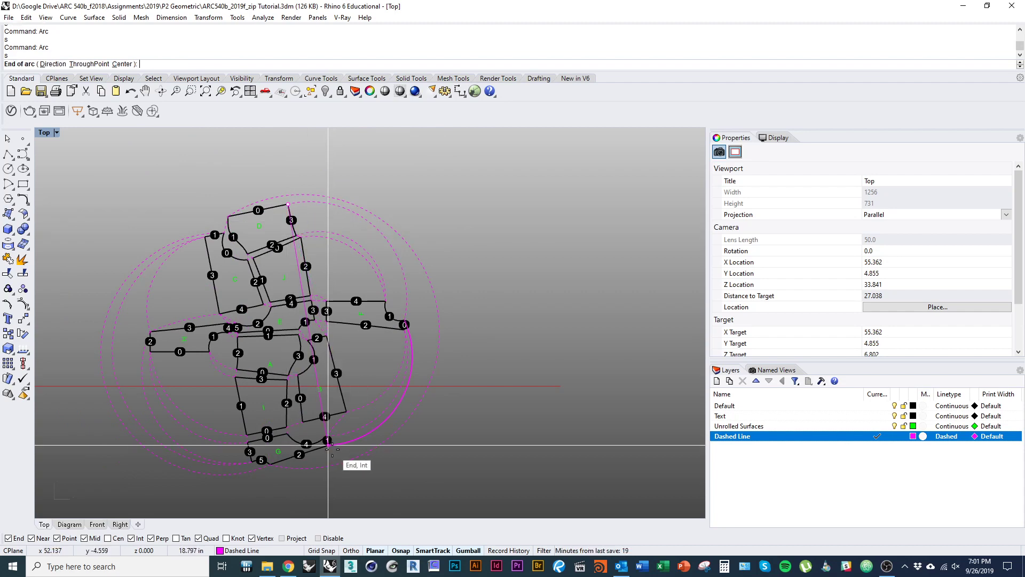
{"action": "left_click", "coordinate": [328, 444]}
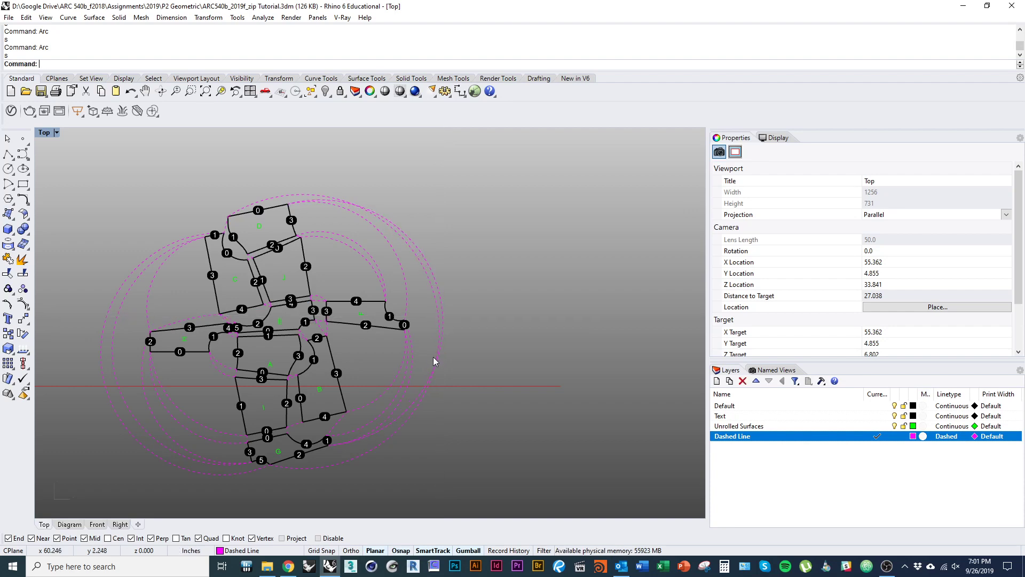
- Replace the arc between D's upper-left corner and G's lowest corner with a wider dashed one outside the other arcs
{"action": "left_click", "coordinate": [436, 332]}
{"action": "key", "text": "Delete"}
{"action": "type", "text": "s"}
{"action": "key", "text": "Return"}
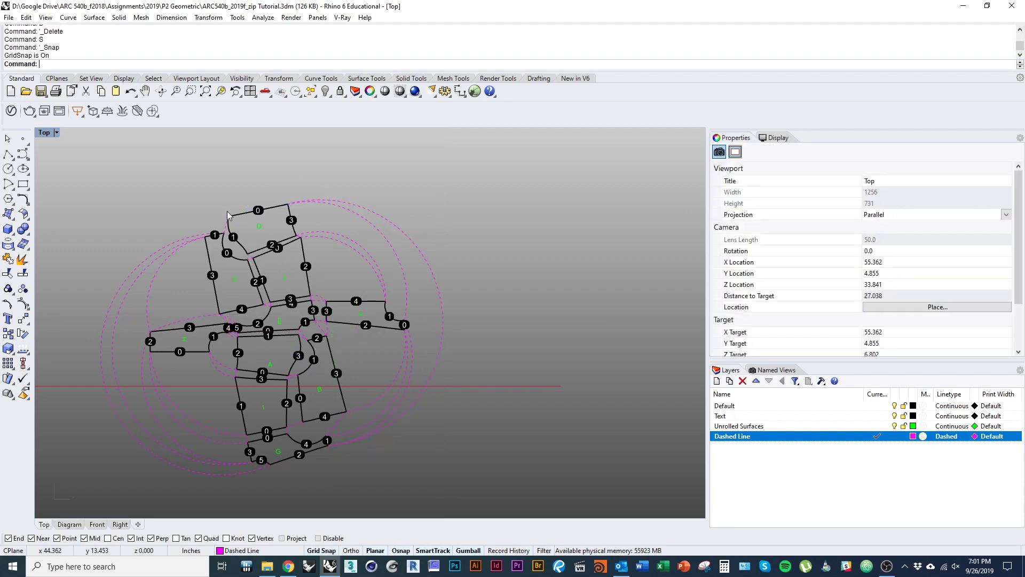
{"action": "type", "text": "arc"}
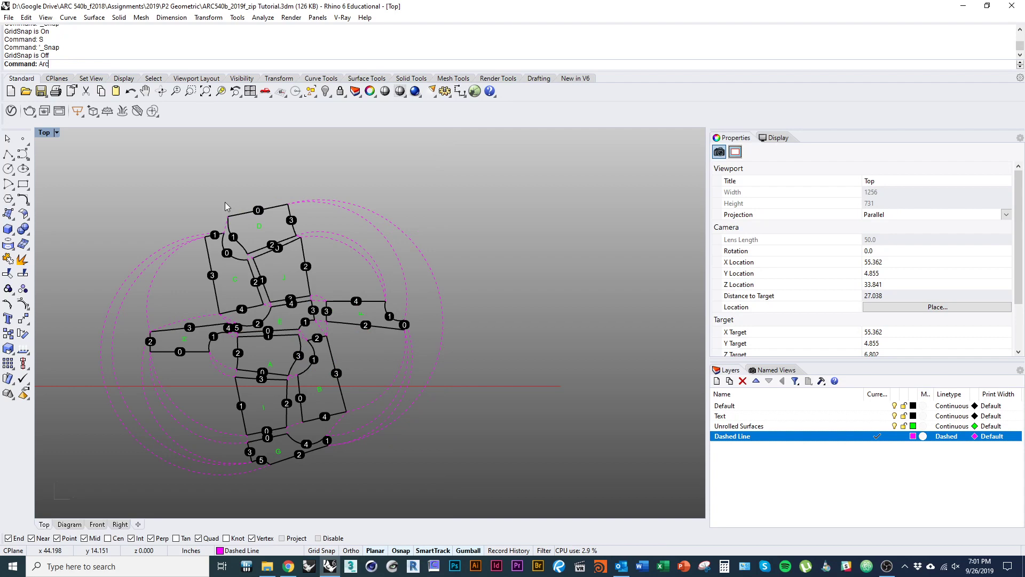
{"action": "key", "text": "Return"}
{"action": "type", "text": "s"}
{"action": "key", "text": "Return"}
{"action": "left_click", "coordinate": [228, 216]}
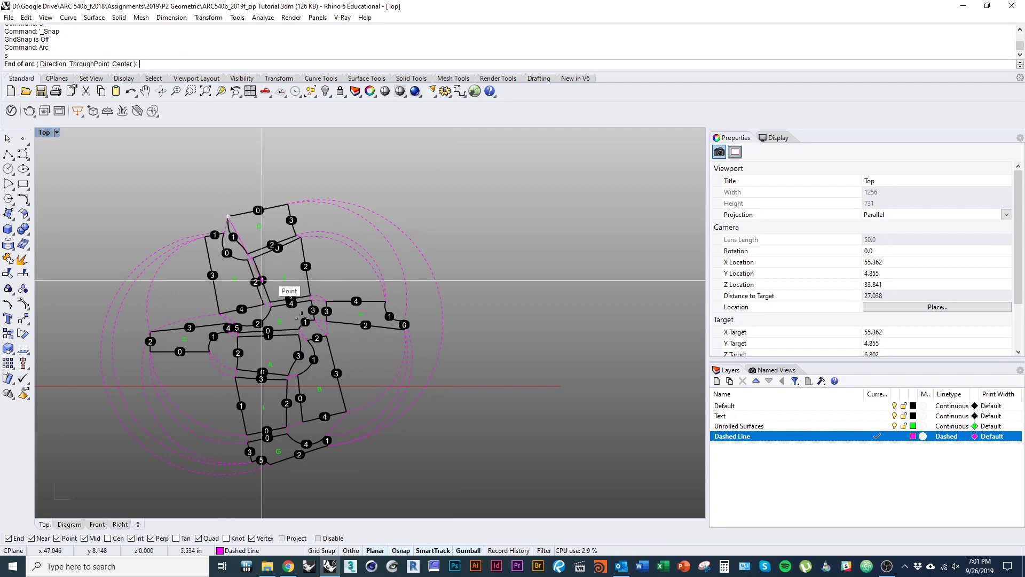
{"action": "left_click", "coordinate": [270, 464]}
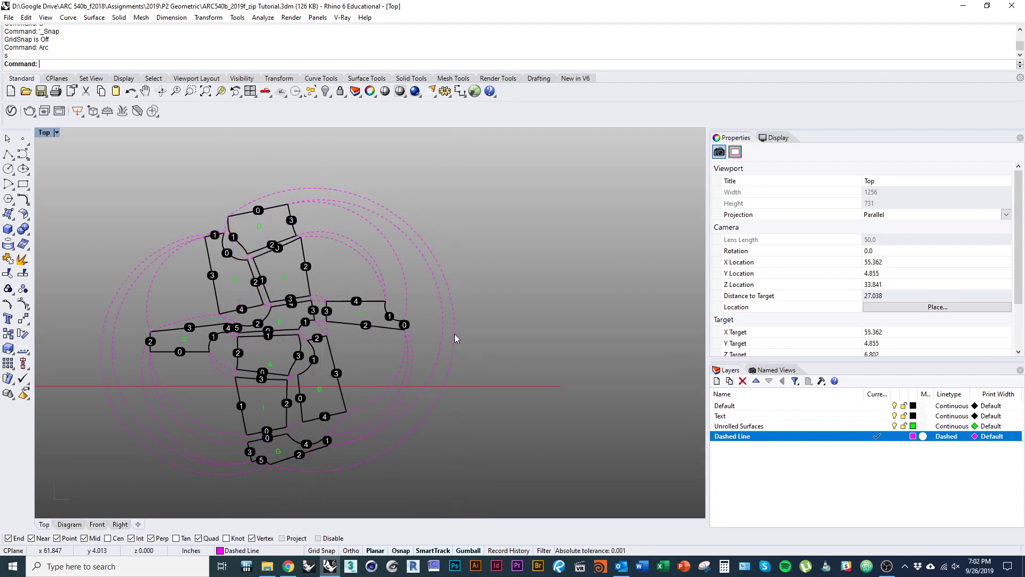
- Examine the whole assembly diagram, checking the arc connections at the corners of C, D and G
{"action": "scroll", "coordinate": [419, 346], "scroll_direction": "down", "scroll_amount": 2}
{"action": "right_click_drag", "start_coordinate": [477, 434], "coordinate": [406, 363]}
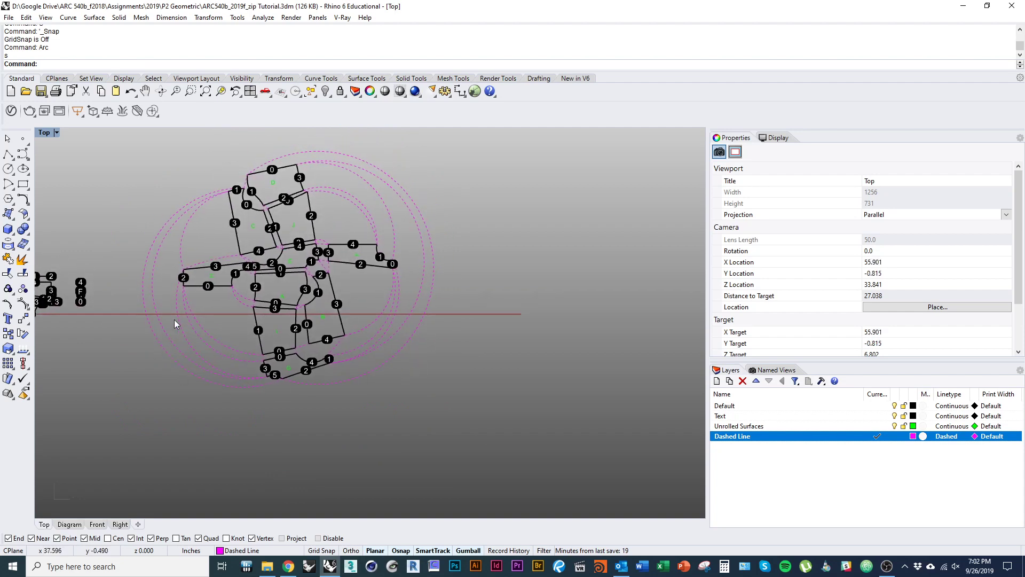
{"action": "right_click_drag", "start_coordinate": [229, 236], "coordinate": [220, 303]}
{"action": "right_click_drag", "start_coordinate": [244, 259], "coordinate": [270, 210]}
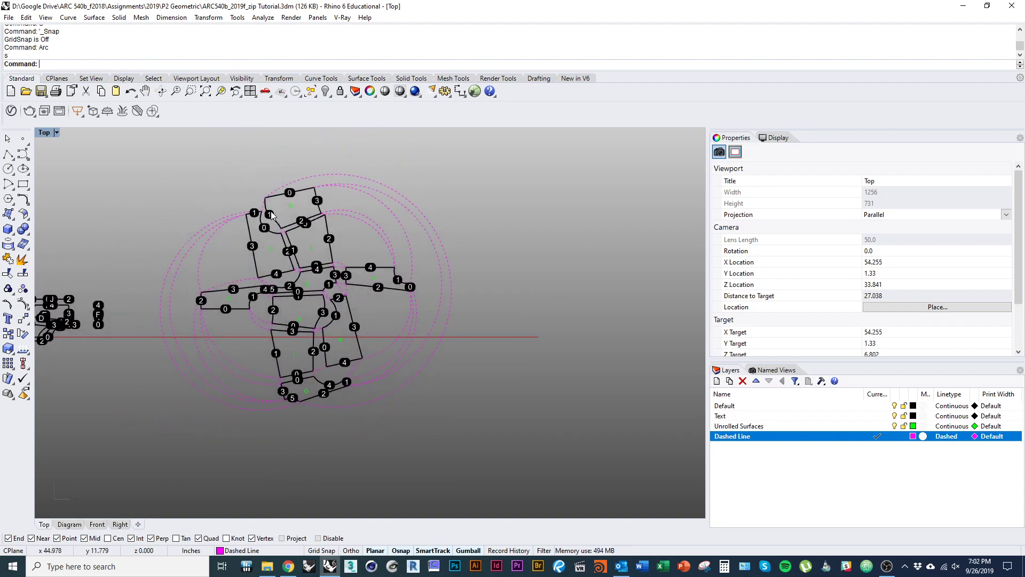
{"action": "scroll", "coordinate": [272, 199], "scroll_direction": "up", "scroll_amount": 5}
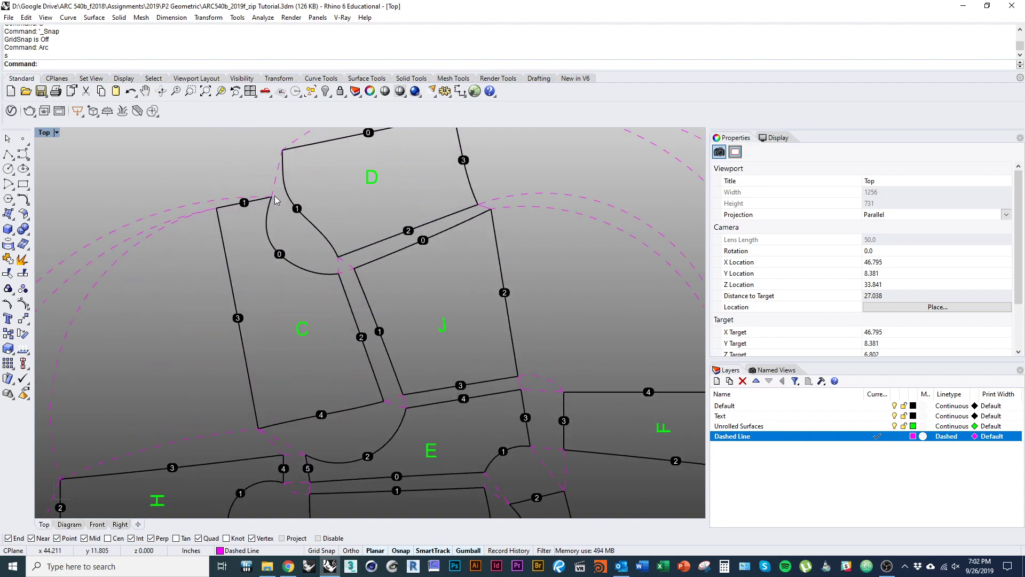
{"action": "scroll", "coordinate": [268, 205], "scroll_direction": "down", "scroll_amount": 6}
{"action": "right_click_drag", "start_coordinate": [298, 316], "coordinate": [286, 220]}
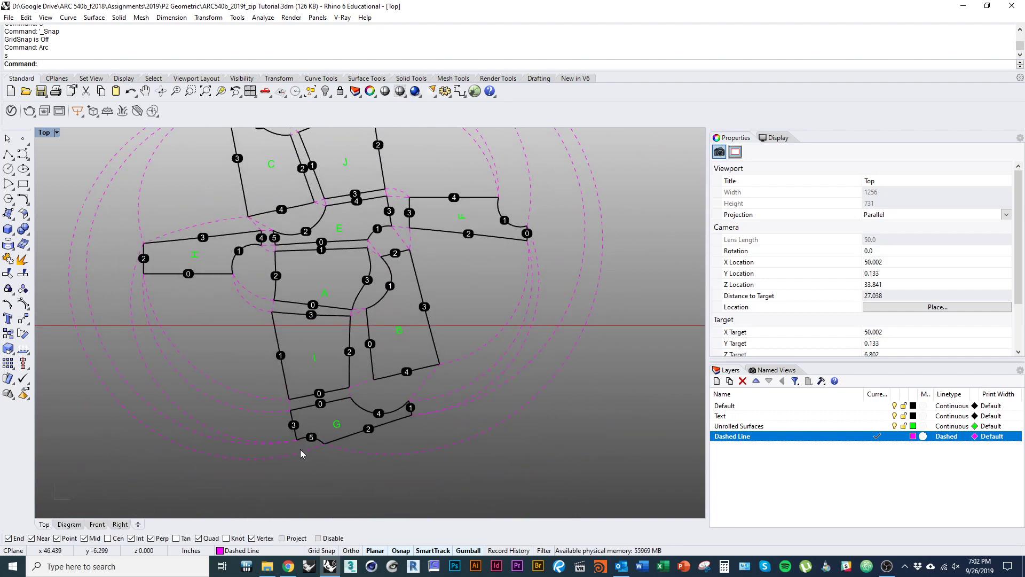
{"action": "scroll", "coordinate": [300, 450], "scroll_direction": "down", "scroll_amount": 5}
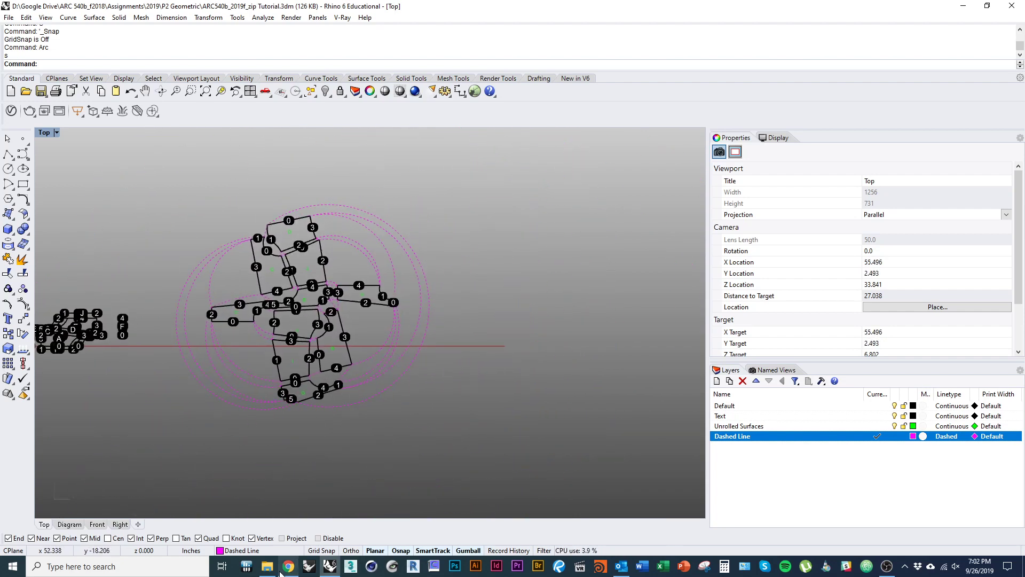
- Import ARC540b_2019f_P2_Zipper.3dm from the P2 Geometric folder into the current Rhino model
{"action": "left_click", "coordinate": [266, 567]}
{"action": "left_click", "coordinate": [337, 104]}
{"action": "left_click", "coordinate": [398, 104]}
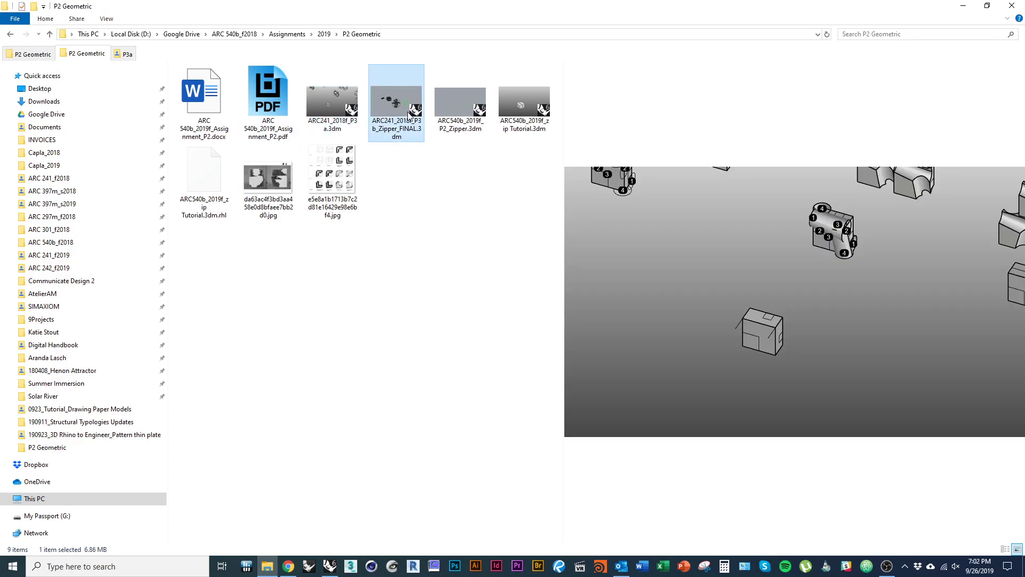
{"action": "left_click", "coordinate": [462, 107]}
{"action": "left_click_drag", "start_coordinate": [471, 119], "coordinate": [518, 448]}
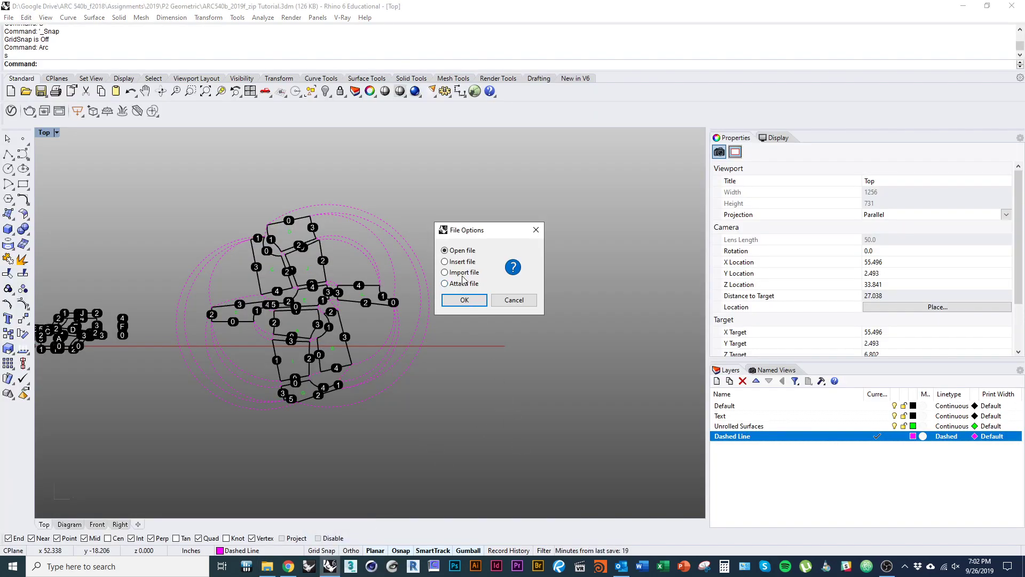
{"action": "left_click", "coordinate": [465, 300]}
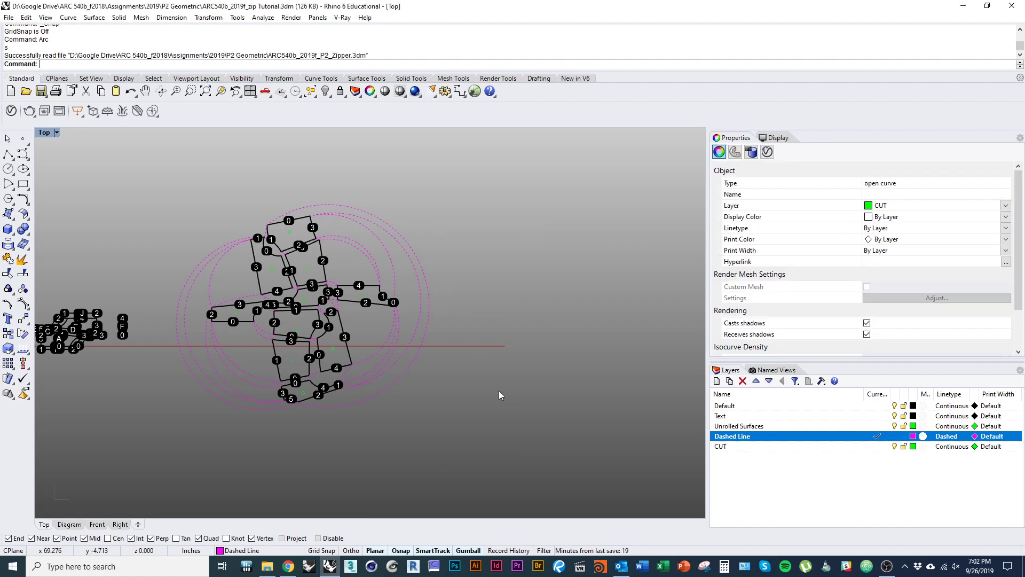
- Move the imported zipper curve from the origin to the empty area right of the assembly diagram and deselect it
{"action": "scroll", "coordinate": [355, 325], "scroll_direction": "down", "scroll_amount": 4}
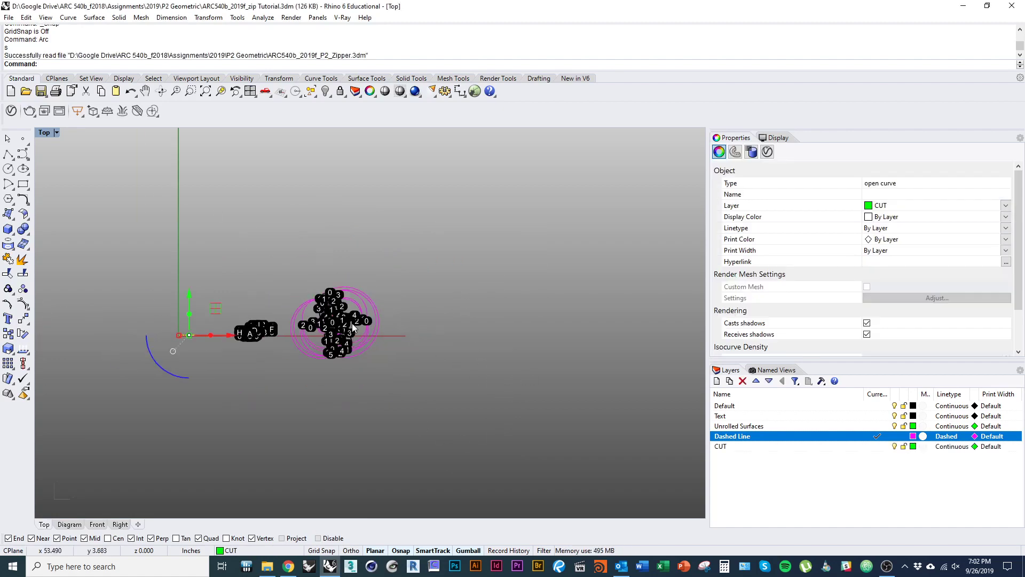
{"action": "scroll", "coordinate": [214, 339], "scroll_direction": "up", "scroll_amount": 8}
{"action": "scroll", "coordinate": [87, 334], "scroll_direction": "down", "scroll_amount": 12}
{"action": "left_click_drag", "start_coordinate": [87, 334], "coordinate": [540, 337]}
{"action": "scroll", "coordinate": [481, 337], "scroll_direction": "up", "scroll_amount": 4}
{"action": "left_click_drag", "start_coordinate": [528, 296], "coordinate": [528, 262]}
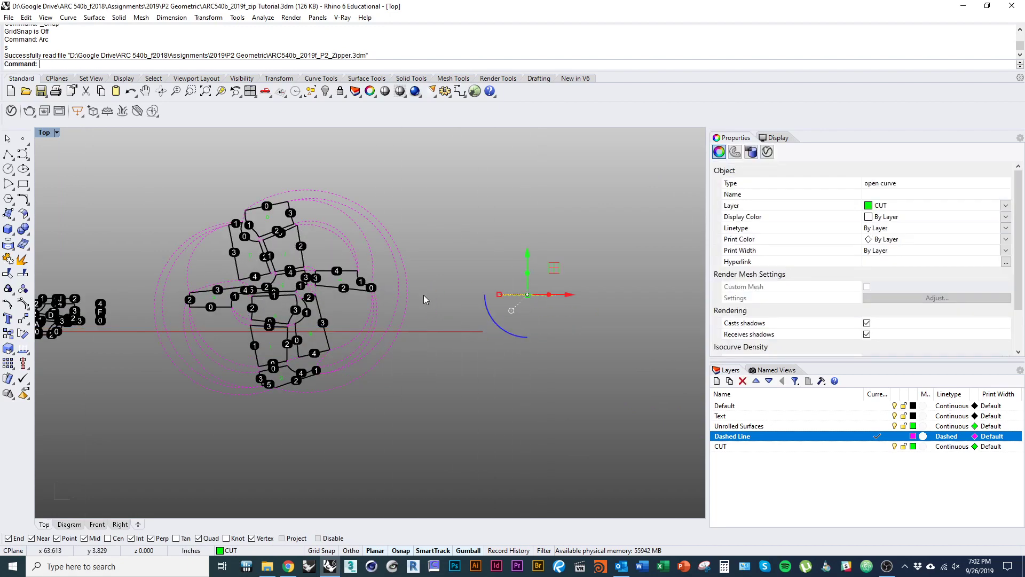
{"action": "right_click_drag", "start_coordinate": [420, 297], "coordinate": [412, 331]}
{"action": "scroll", "coordinate": [411, 331], "scroll_direction": "up", "scroll_amount": 4}
{"action": "left_click", "coordinate": [423, 370]}
- Examine the zipper curve beside the diagram and the shape of its teeth up close
{"action": "right_click_drag", "start_coordinate": [337, 365], "coordinate": [347, 338]}
{"action": "scroll", "coordinate": [302, 370], "scroll_direction": "down", "scroll_amount": 1}
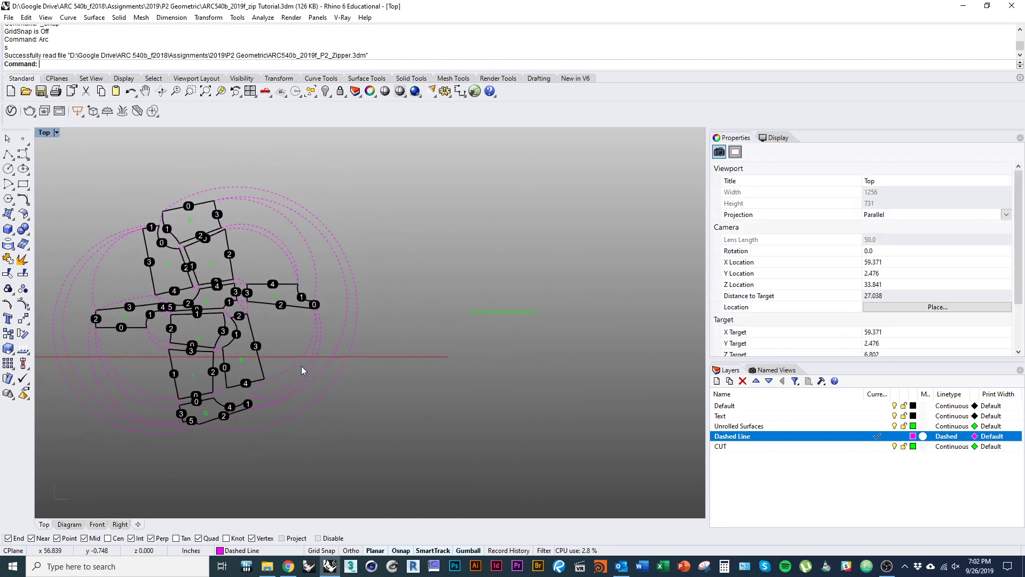
{"action": "scroll", "coordinate": [395, 374], "scroll_direction": "up", "scroll_amount": 1}
{"action": "left_click", "coordinate": [432, 314]}
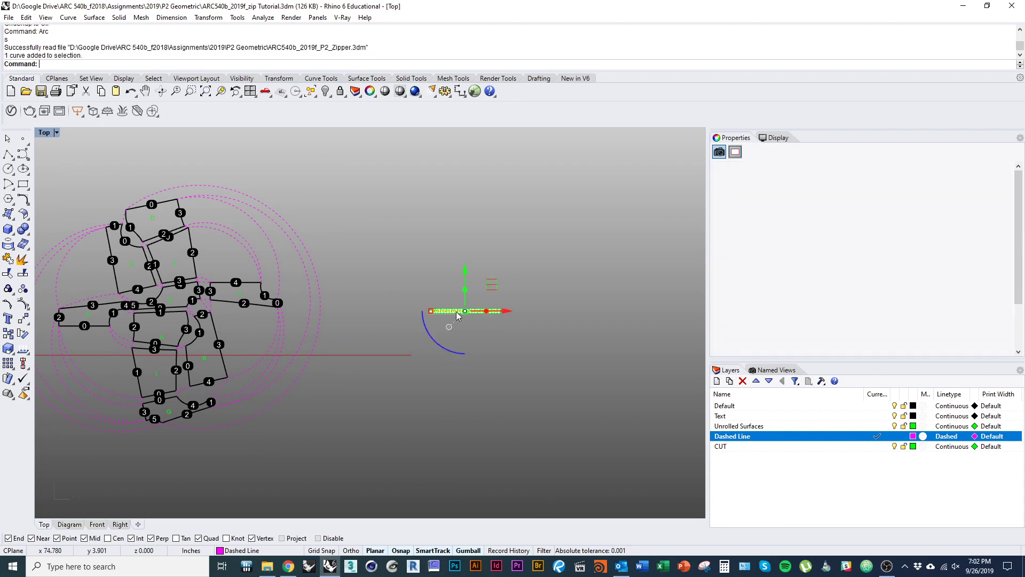
{"action": "scroll", "coordinate": [365, 232], "scroll_direction": "up", "scroll_amount": 10}
{"action": "left_click", "coordinate": [323, 341]}
{"action": "right_click_drag", "start_coordinate": [311, 295], "coordinate": [266, 283]}
{"action": "scroll", "coordinate": [266, 283], "scroll_direction": "up", "scroll_amount": 4}
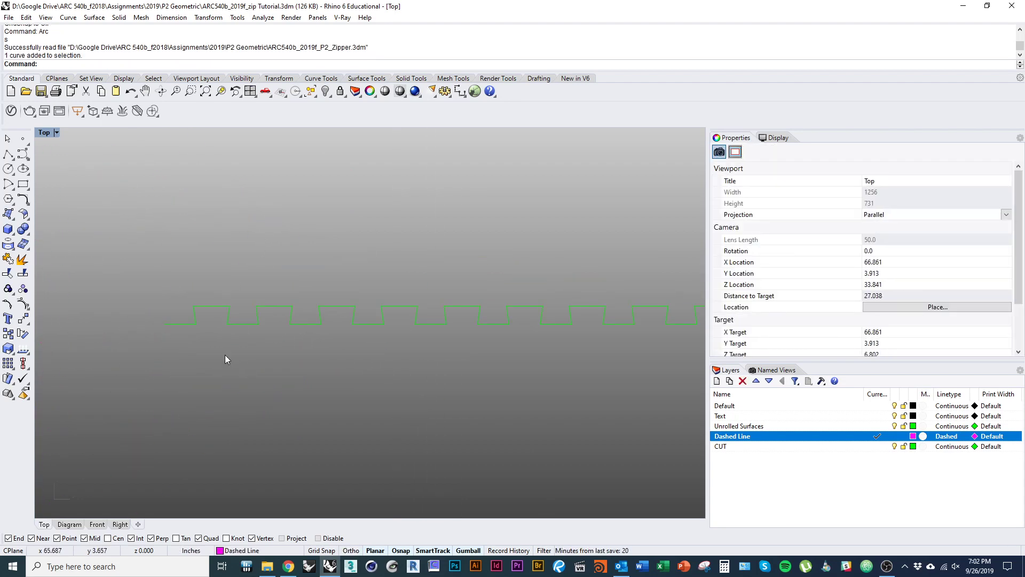
{"action": "type", "text": "Dime"}
{"action": "key", "text": "Return"}
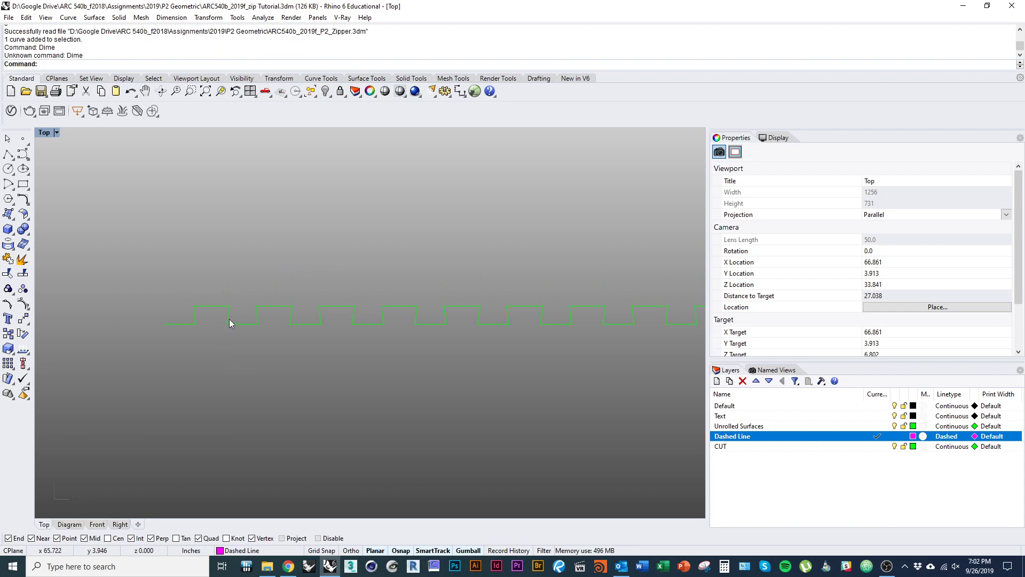
{"action": "type", "text": "Dim"}
{"action": "key", "text": "Return"}
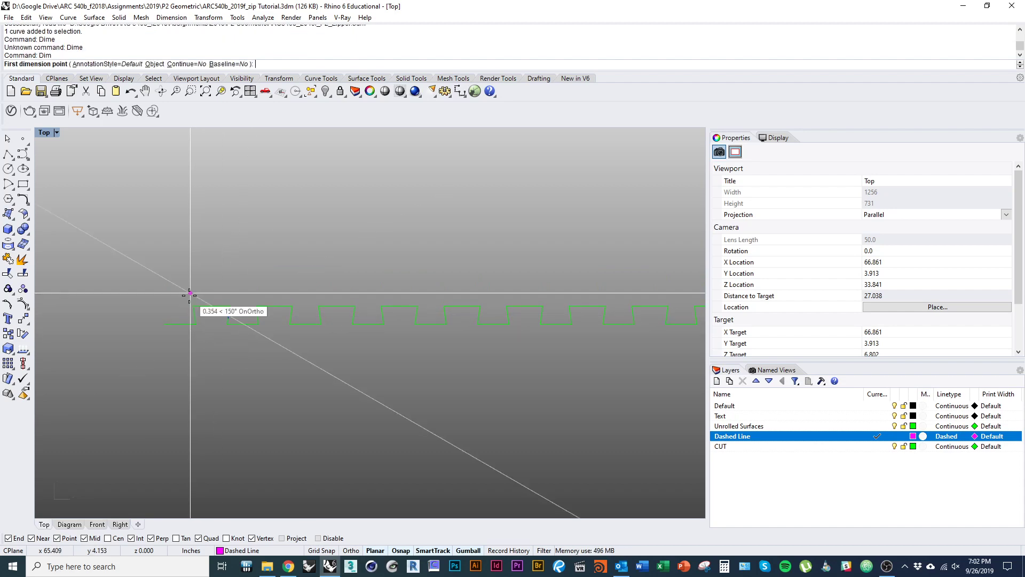
{"action": "left_click", "coordinate": [196, 304]}
{"action": "left_click", "coordinate": [230, 304]}
{"action": "key", "text": "Escape"}
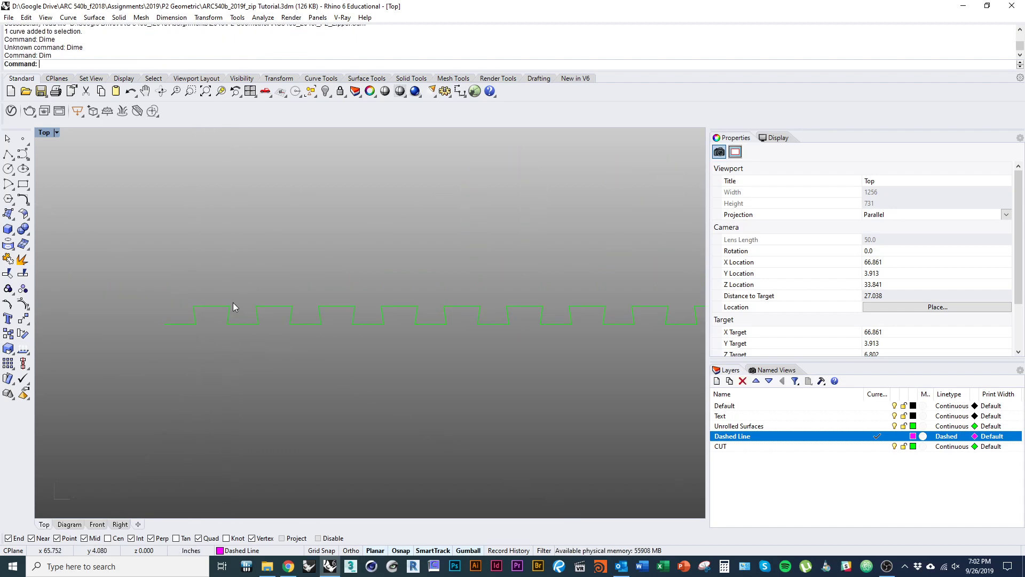
- Dimension the width of the zipper curve's first raised tooth and of its first lower segment
{"action": "key", "text": "Return"}
{"action": "left_click", "coordinate": [195, 305]}
{"action": "left_click", "coordinate": [229, 304]}
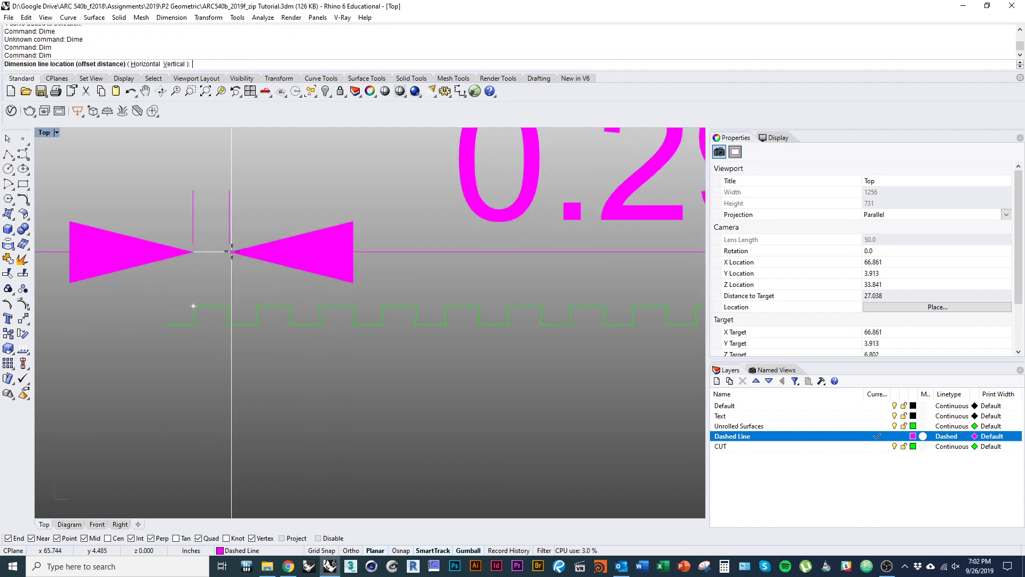
{"action": "left_click", "coordinate": [230, 244]}
{"action": "right_click_drag", "start_coordinate": [230, 261], "coordinate": [198, 323], "text": "ctrl"}
{"action": "key", "text": "Return"}
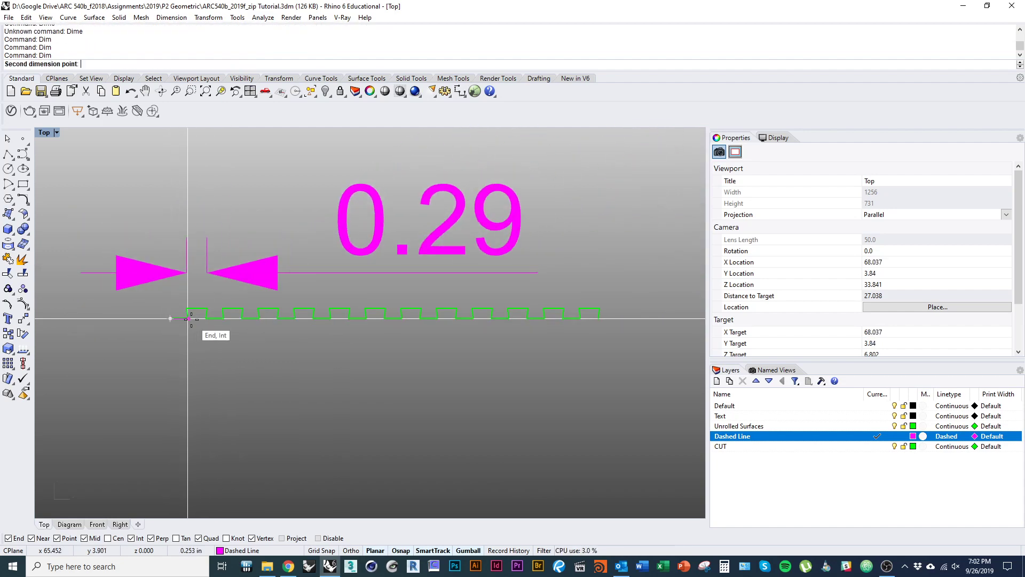
{"action": "left_click", "coordinate": [187, 319]}
{"action": "left_click", "coordinate": [208, 440]}
{"action": "right_click_drag", "start_coordinate": [227, 387], "coordinate": [254, 416], "text": "ctrl"}
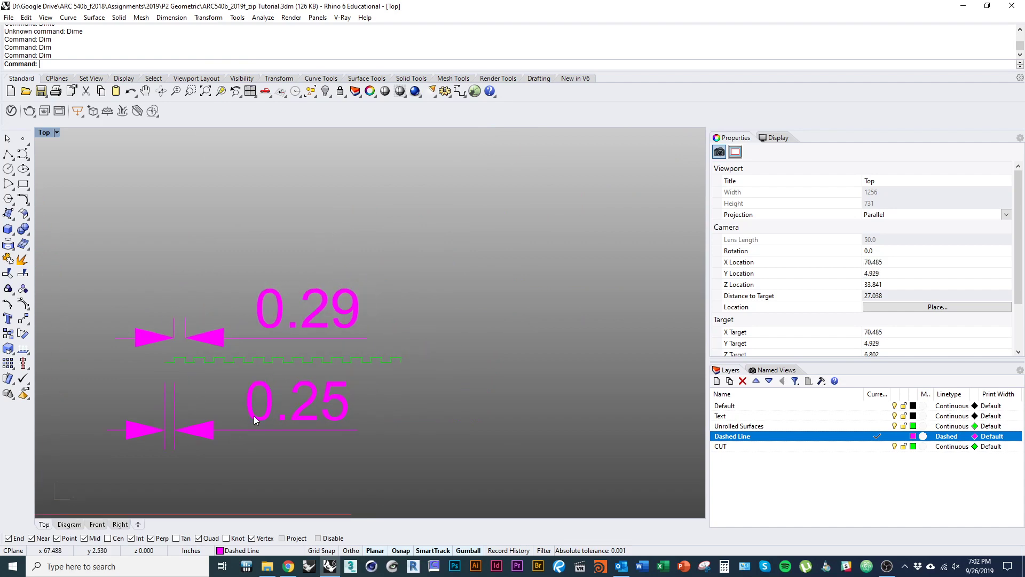
- Delete the two dimensions above and below the zipper curve
{"action": "left_click", "coordinate": [255, 420]}
{"action": "key", "text": "Delete"}
{"action": "left_click", "coordinate": [267, 328]}
{"action": "key", "text": "Delete"}
{"action": "scroll", "coordinate": [195, 363], "scroll_direction": "up", "scroll_amount": 4}
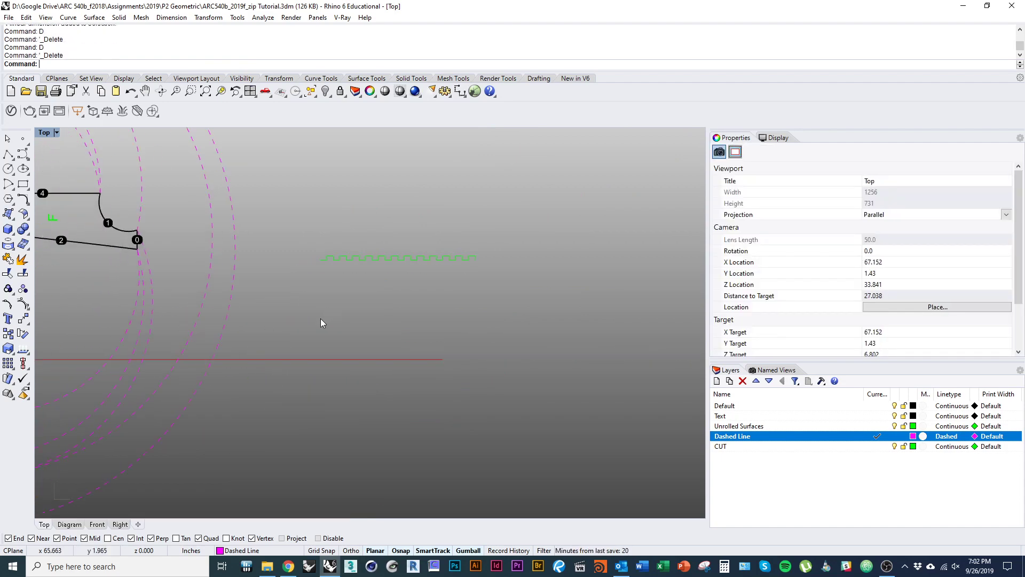
- Move the zipper curve upward in the empty area to the right of the assembly diagram
{"action": "scroll", "coordinate": [422, 353], "scroll_direction": "down", "scroll_amount": 5}
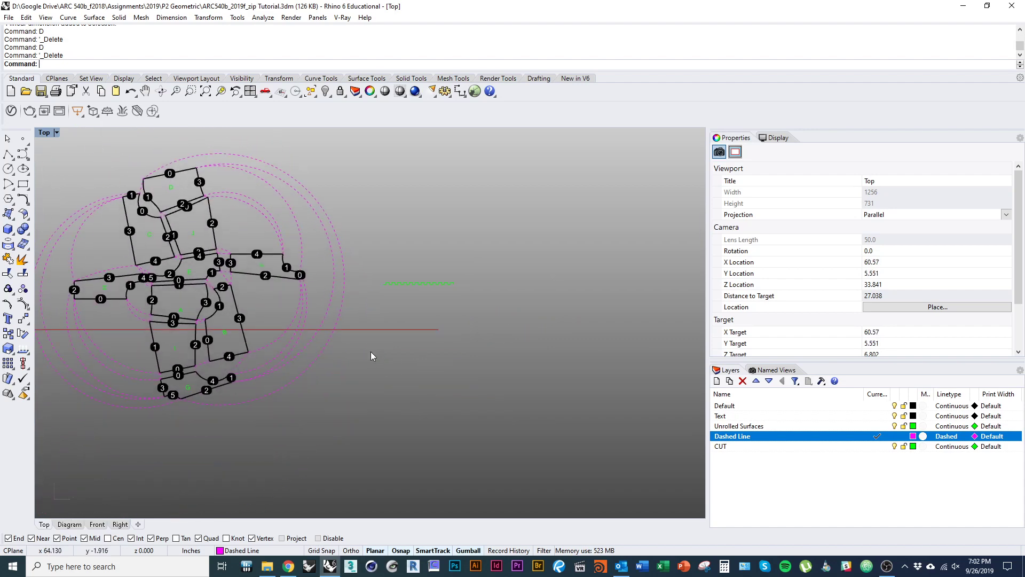
{"action": "left_click_drag", "start_coordinate": [430, 284], "coordinate": [419, 189]}
{"action": "right_click_drag", "start_coordinate": [373, 273], "coordinate": [398, 324]}
{"action": "scroll", "coordinate": [398, 324], "scroll_direction": "down", "scroll_amount": 5}
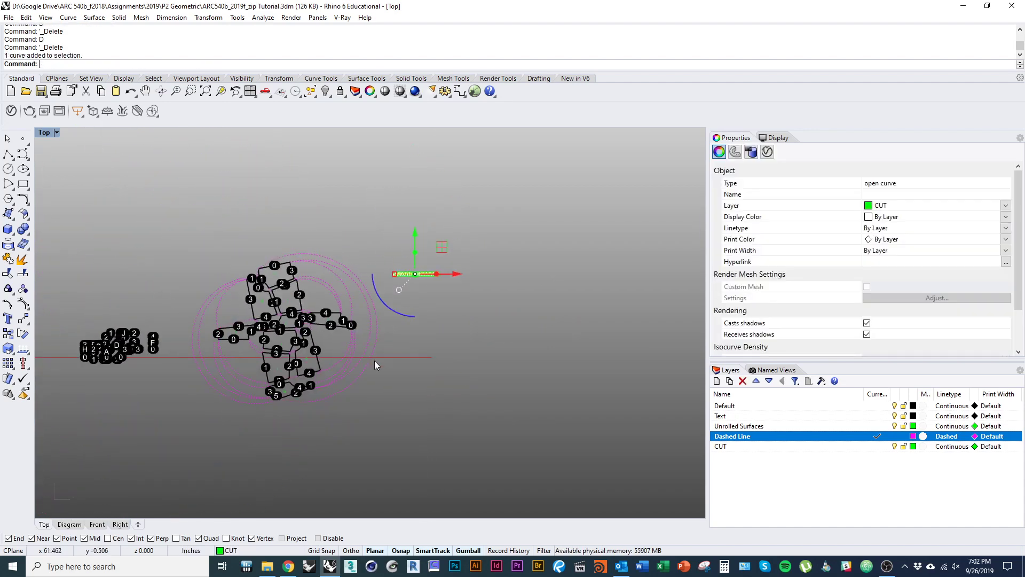
{"action": "right_click_drag", "start_coordinate": [375, 362], "coordinate": [374, 328]}
{"action": "scroll", "coordinate": [308, 274], "scroll_direction": "up", "scroll_amount": 4}
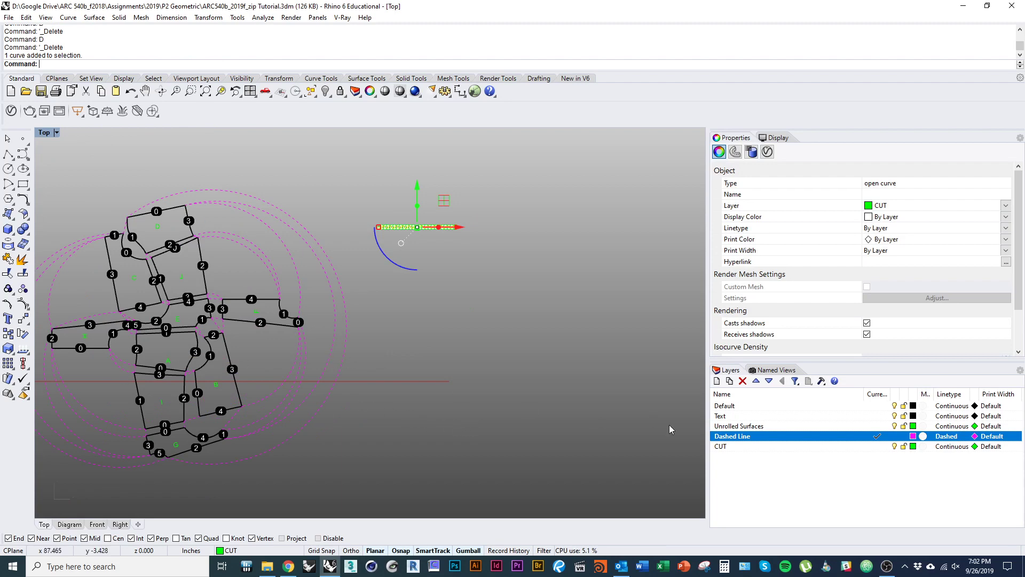
{"action": "left_click", "coordinate": [242, 398]}
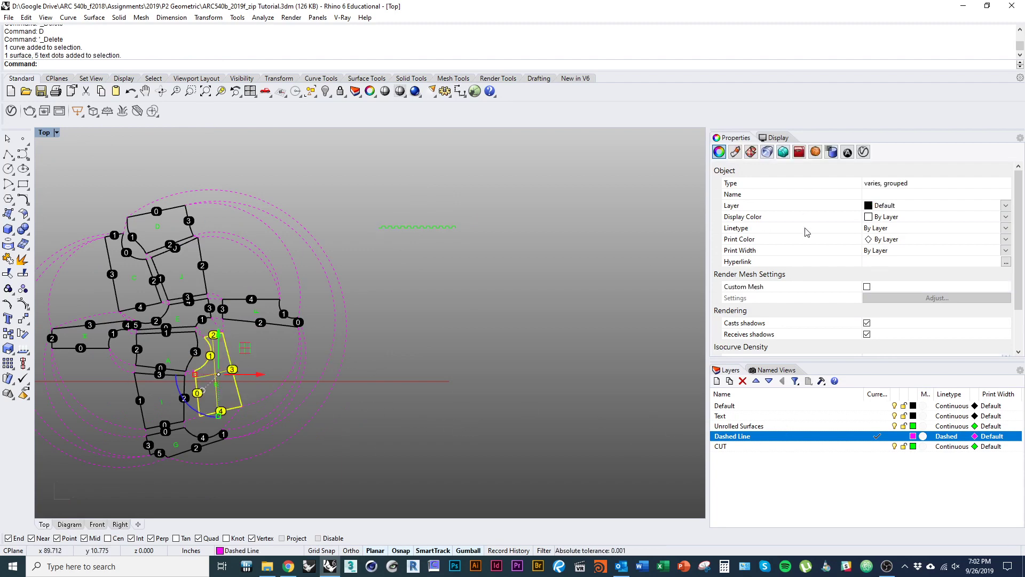
{"action": "right_click_drag", "start_coordinate": [329, 392], "coordinate": [363, 392]}
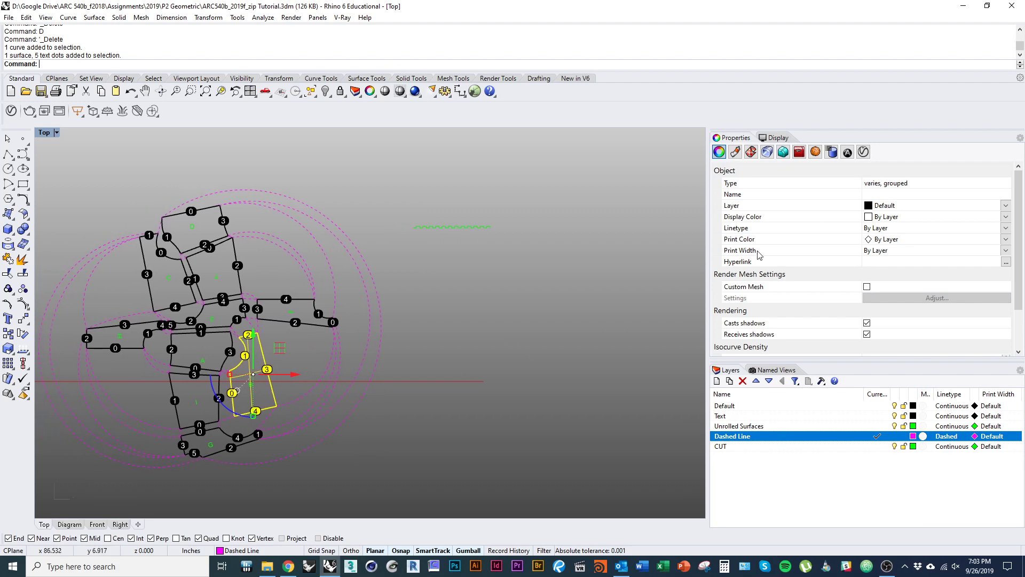
{"action": "left_click", "coordinate": [463, 390]}
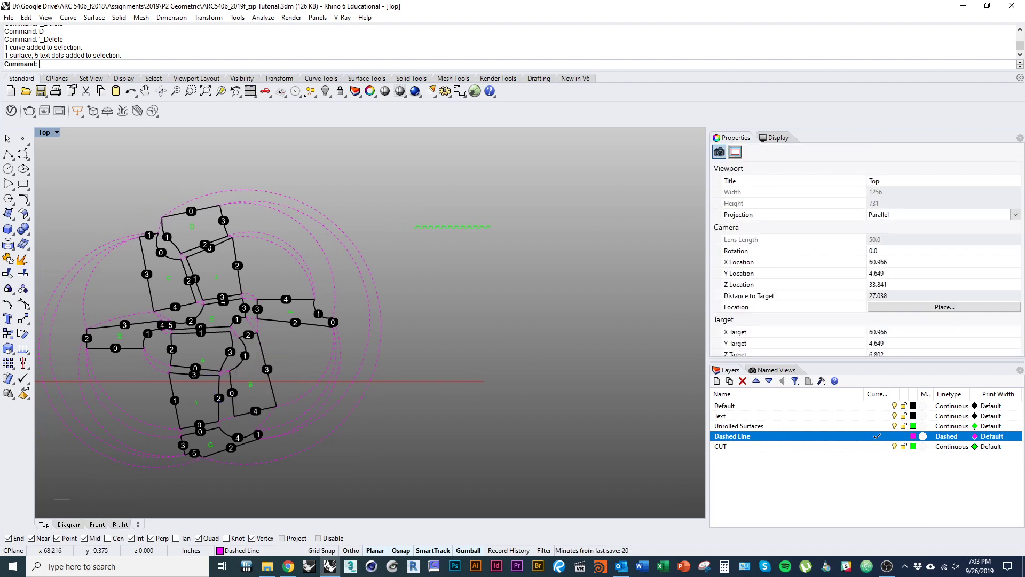
- Duplicate the borders of the ten surfaces in the assembly diagram, excluding the separate group of surfaces to its left
{"action": "type", "text": "SelSrf"}
{"action": "key", "text": "Return"}
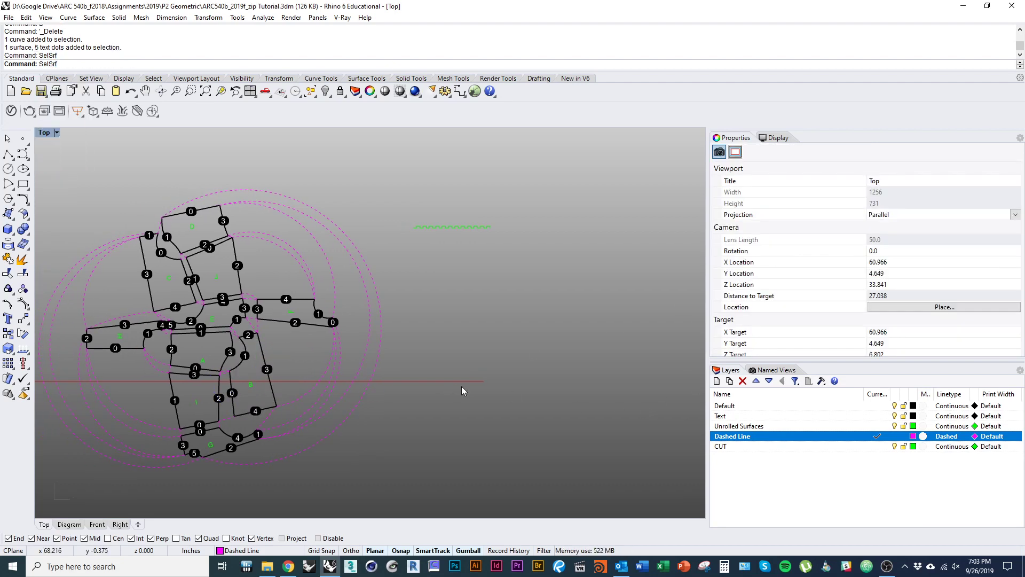
{"action": "right_click_drag", "start_coordinate": [296, 390], "coordinate": [583, 337]}
{"action": "scroll", "coordinate": [325, 354], "scroll_direction": "down", "scroll_amount": 2}
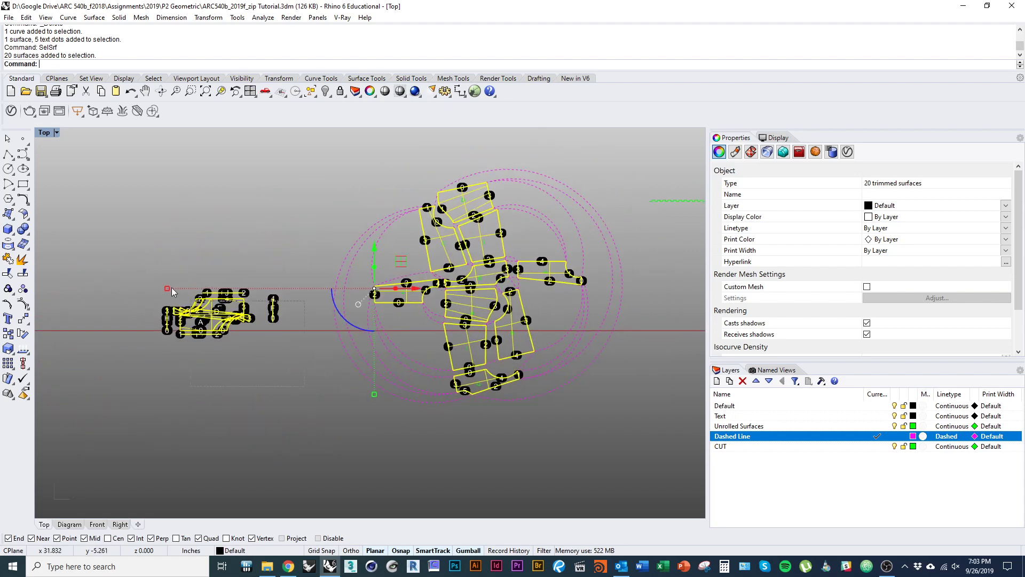
{"action": "left_click_drag", "start_coordinate": [327, 320], "coordinate": [160, 287], "text": "ctrl"}
{"action": "right_click_drag", "start_coordinate": [513, 320], "coordinate": [310, 319]}
{"action": "scroll", "coordinate": [406, 373], "scroll_direction": "up", "scroll_amount": 2}
{"action": "right_click_drag", "start_coordinate": [427, 374], "coordinate": [468, 416]}
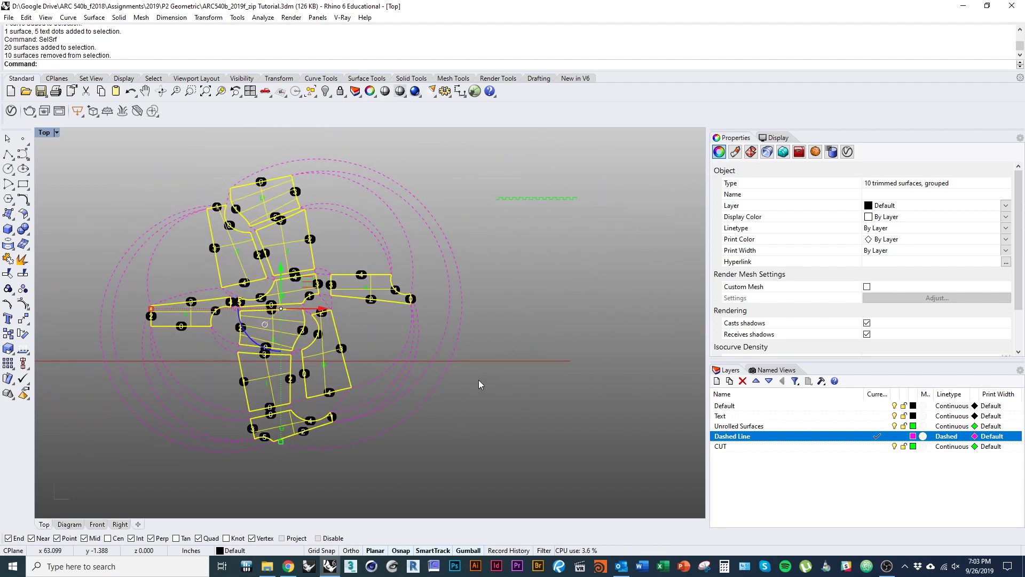
{"action": "type", "text": "DupBorder"}
{"action": "key", "text": "Return"}
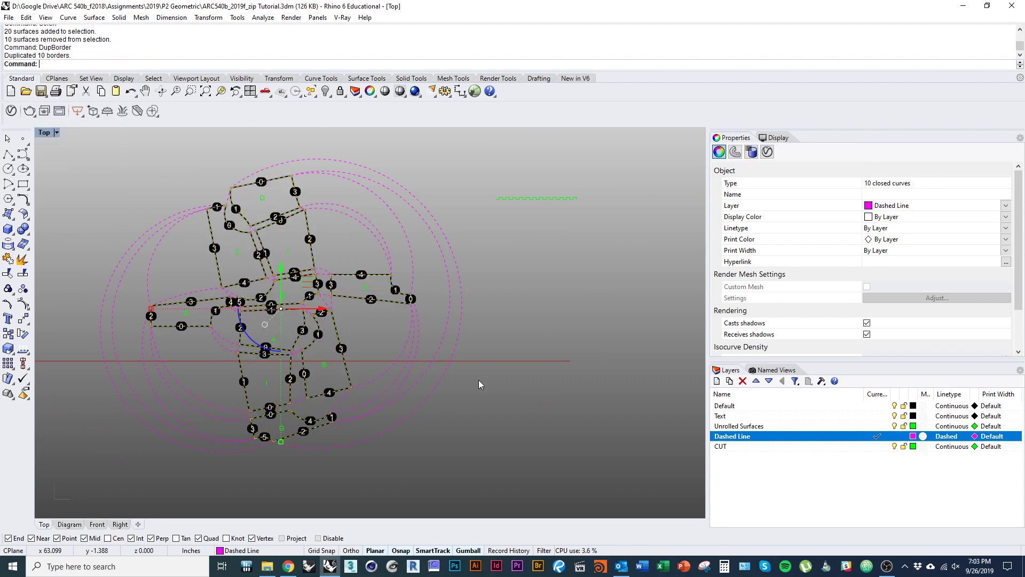
- Create a new layer and assign the ten duplicated border curves to it
{"action": "left_click", "coordinate": [716, 381]}
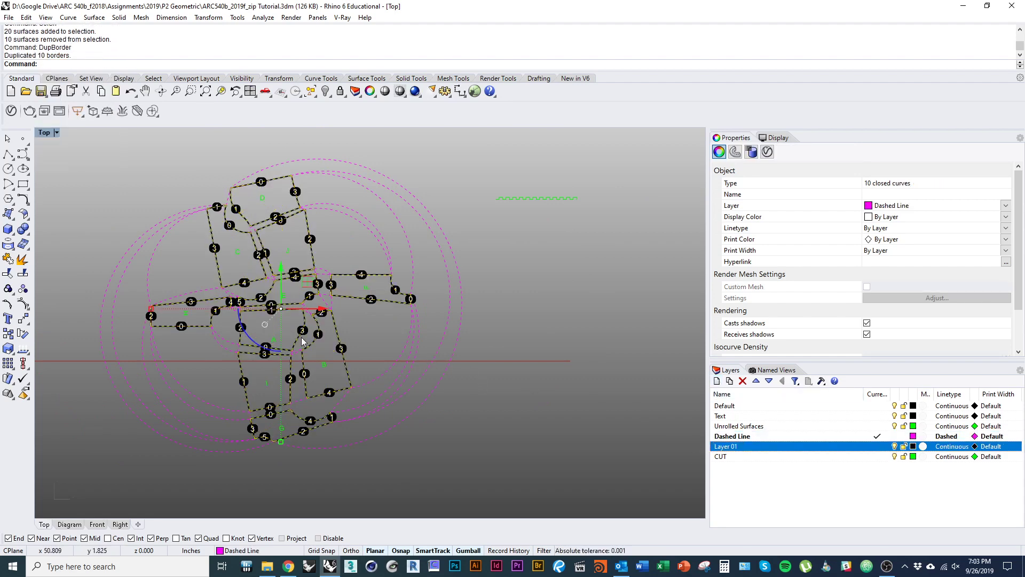
{"action": "scroll", "coordinate": [371, 363], "scroll_direction": "up", "scroll_amount": 5}
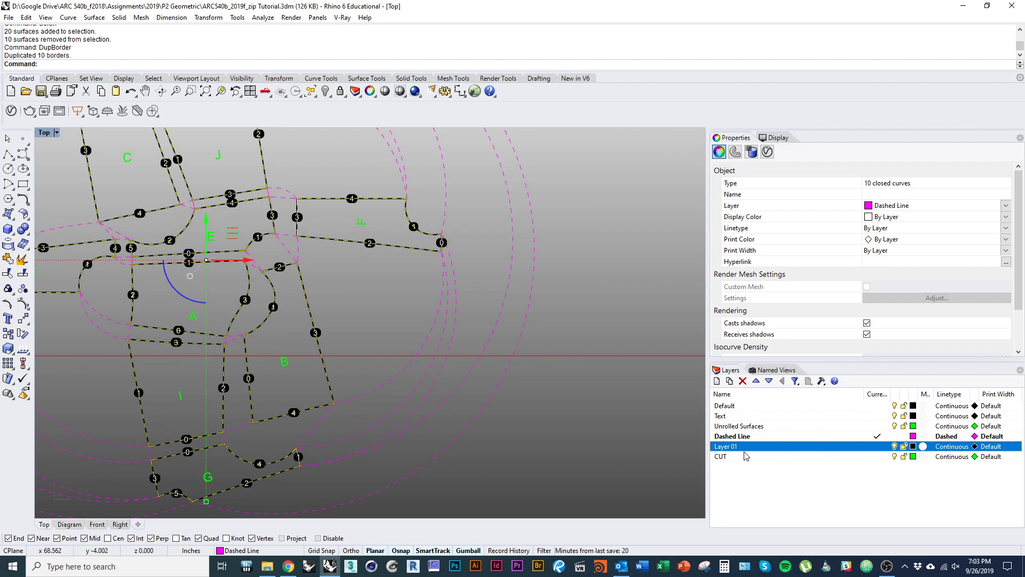
{"action": "right_click", "coordinate": [828, 449]}
{"action": "left_click", "coordinate": [880, 403]}
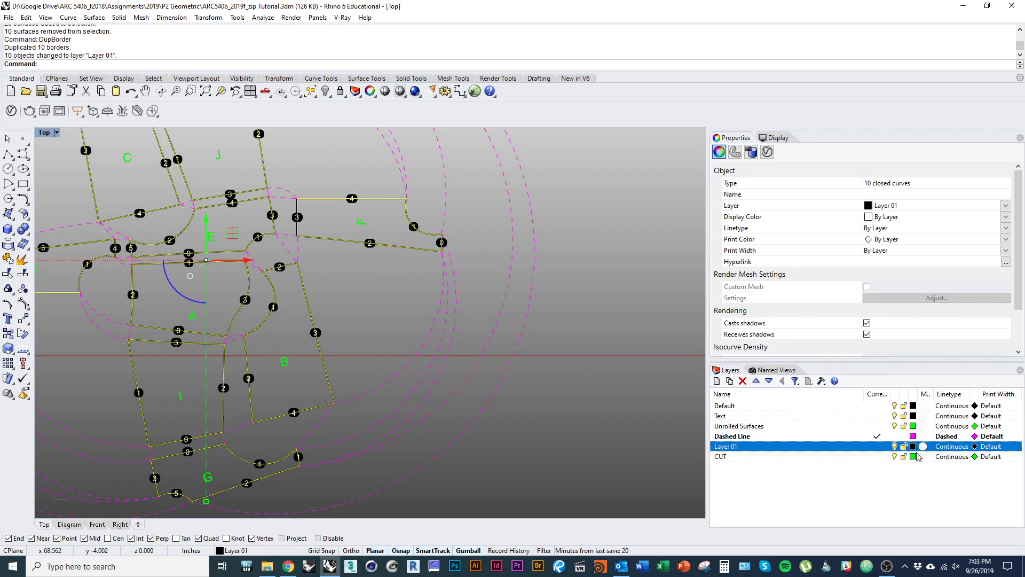
- Set the color of Layer 01 to Blue and deselect the border curves
{"action": "left_click", "coordinate": [912, 448]}
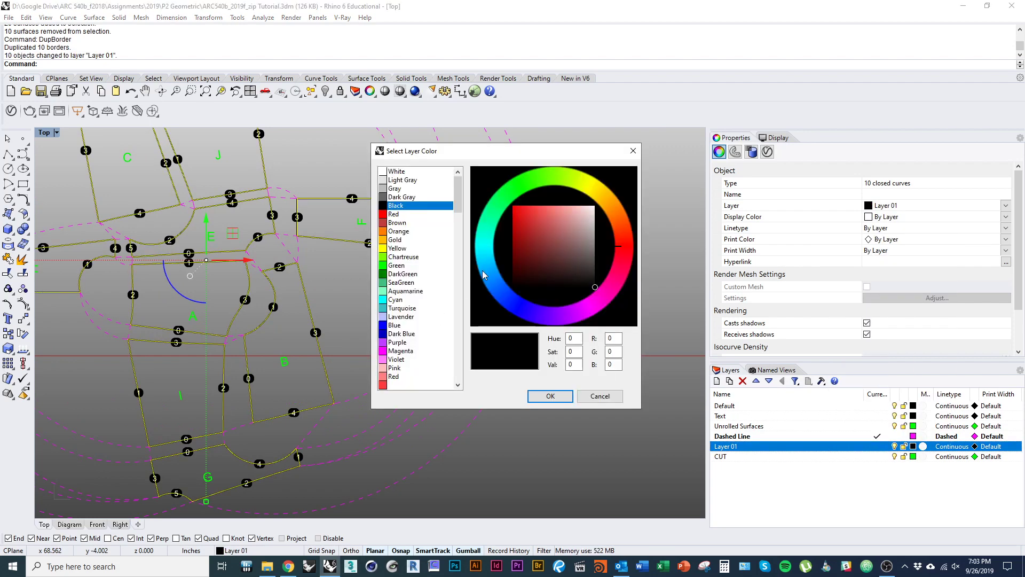
{"action": "left_click", "coordinate": [400, 325]}
{"action": "left_click", "coordinate": [550, 395]}
{"action": "right_click_drag", "start_coordinate": [525, 470], "coordinate": [506, 428]}
{"action": "left_click", "coordinate": [506, 428]}
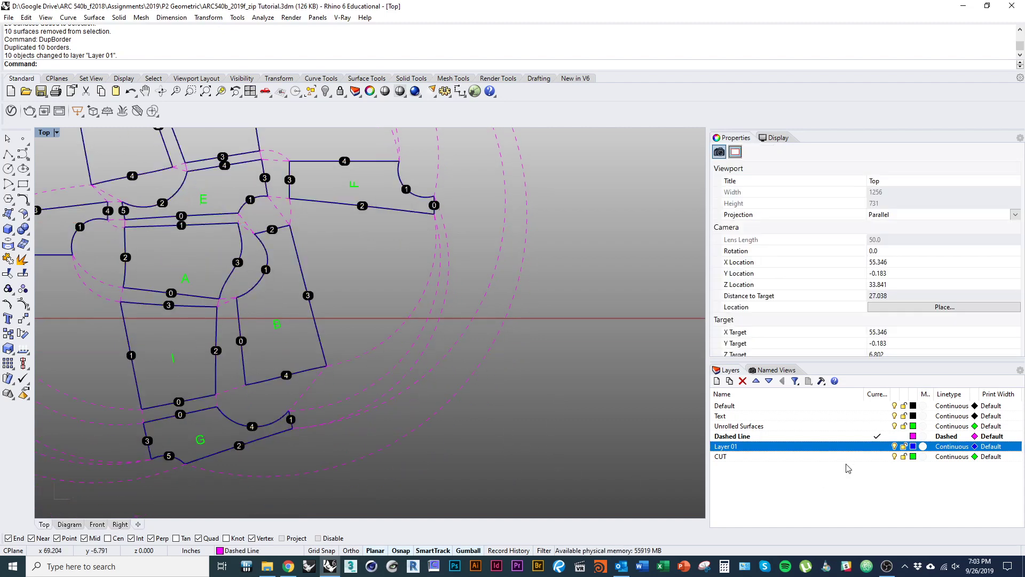
- Hide the Default layer, leaving the piece outlines, letters and dashed arcs on display
{"action": "left_click", "coordinate": [895, 405]}
{"action": "scroll", "coordinate": [421, 430], "scroll_direction": "down", "scroll_amount": 3}
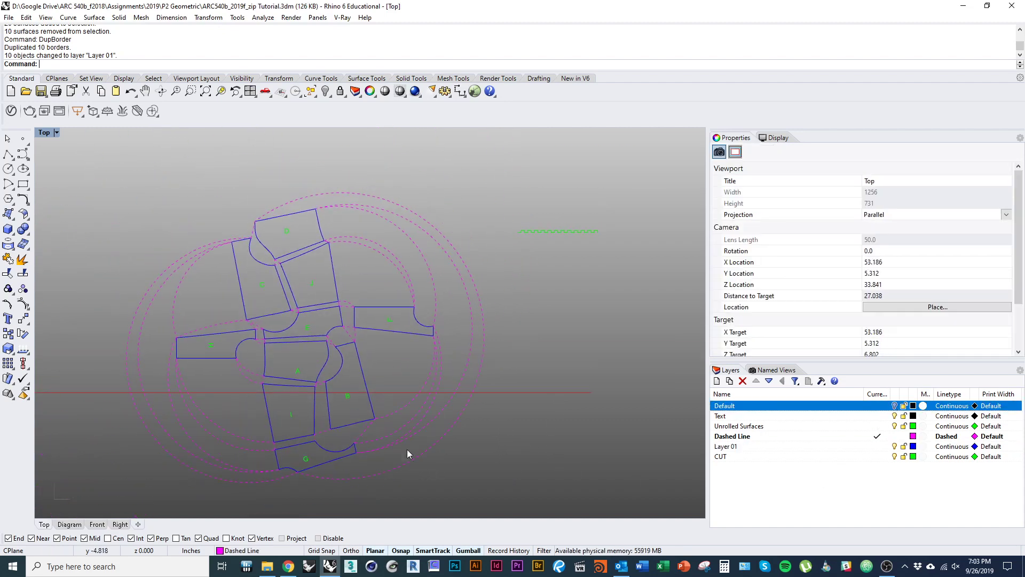
{"action": "right_click_drag", "start_coordinate": [481, 469], "coordinate": [349, 448]}
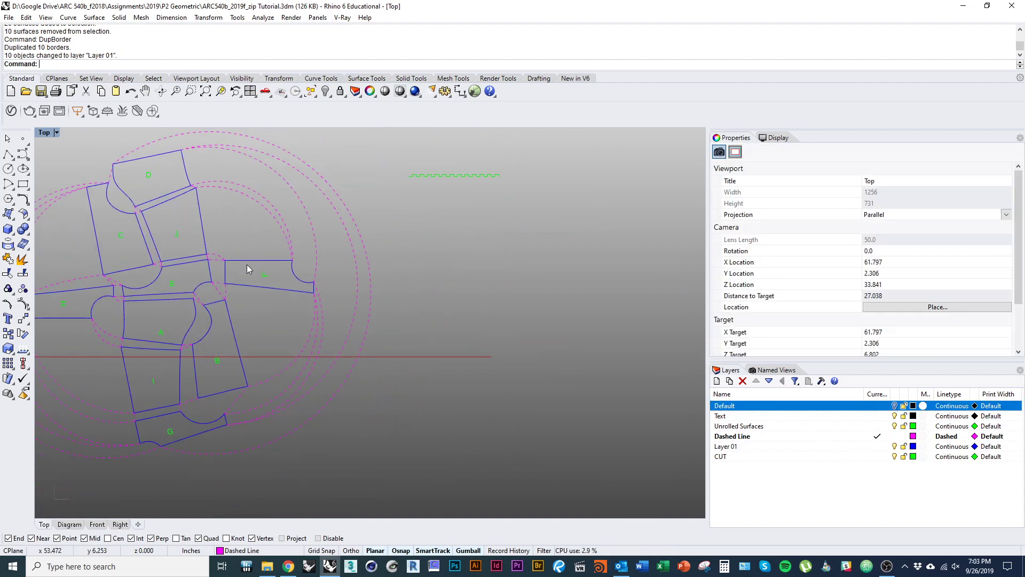
{"action": "left_click", "coordinate": [247, 286]}
{"action": "right_click_drag", "start_coordinate": [227, 261], "coordinate": [258, 268]}
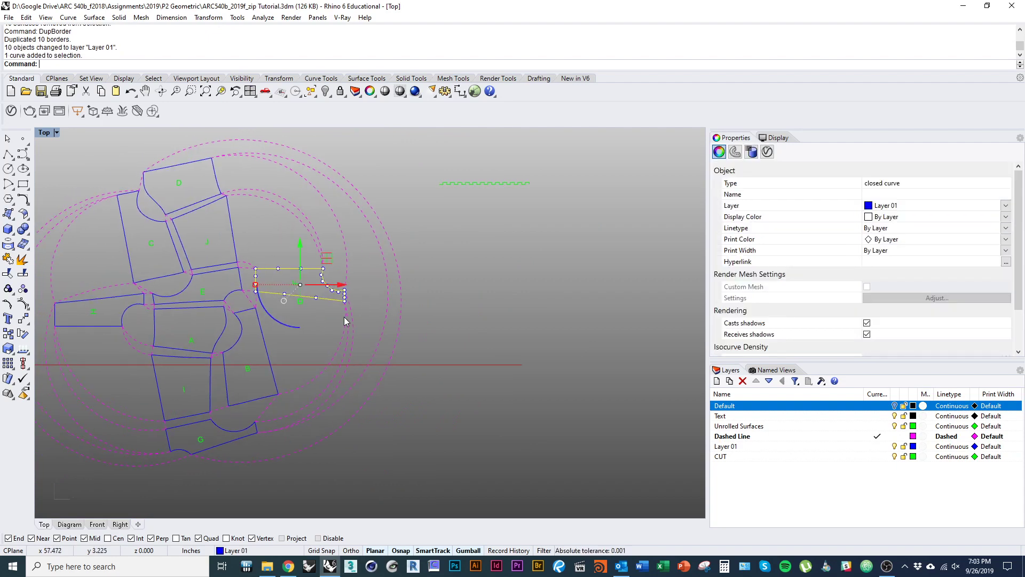
{"action": "right_click_drag", "start_coordinate": [280, 336], "coordinate": [311, 321]}
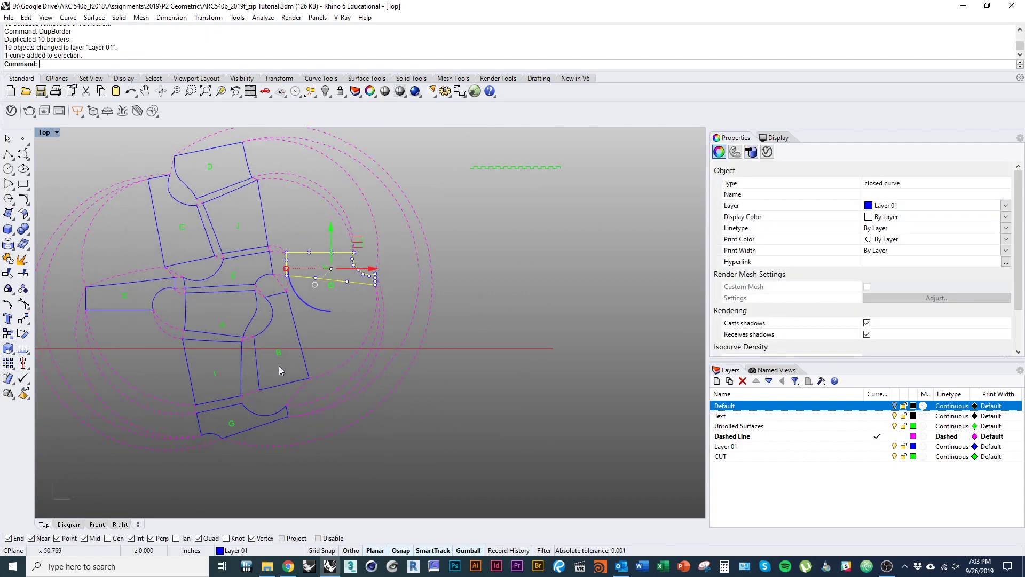
{"action": "left_click", "coordinate": [345, 448]}
{"action": "right_click_drag", "start_coordinate": [354, 449], "coordinate": [368, 443]}
{"action": "right_click_drag", "start_coordinate": [420, 394], "coordinate": [375, 422]}
- Move the zipper curve about 2.9 inches down and slightly right, and deselect it
{"action": "left_click", "coordinate": [482, 190]}
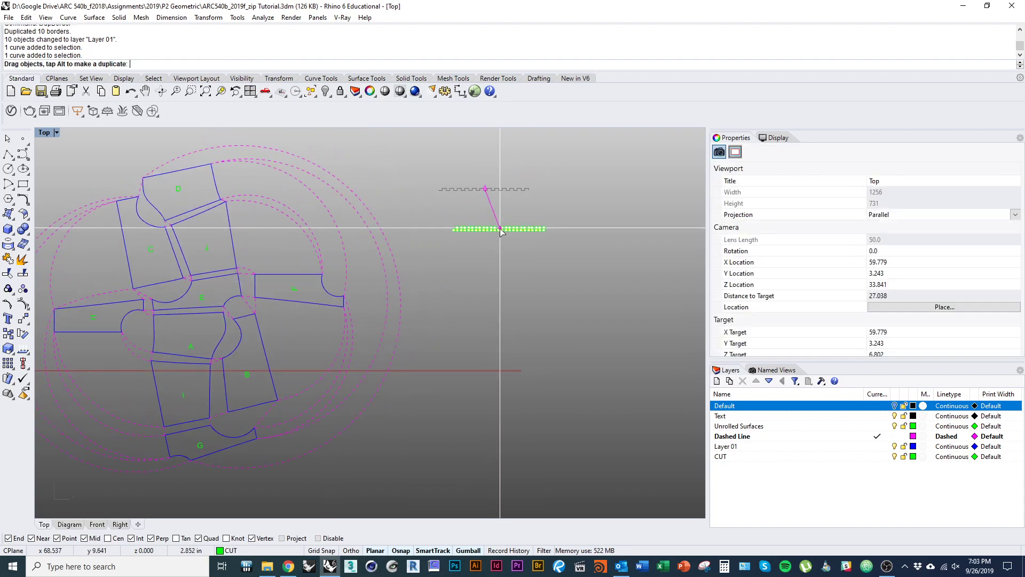
{"action": "left_click", "coordinate": [491, 321]}
{"action": "right_click_drag", "start_coordinate": [407, 334], "coordinate": [413, 323]}
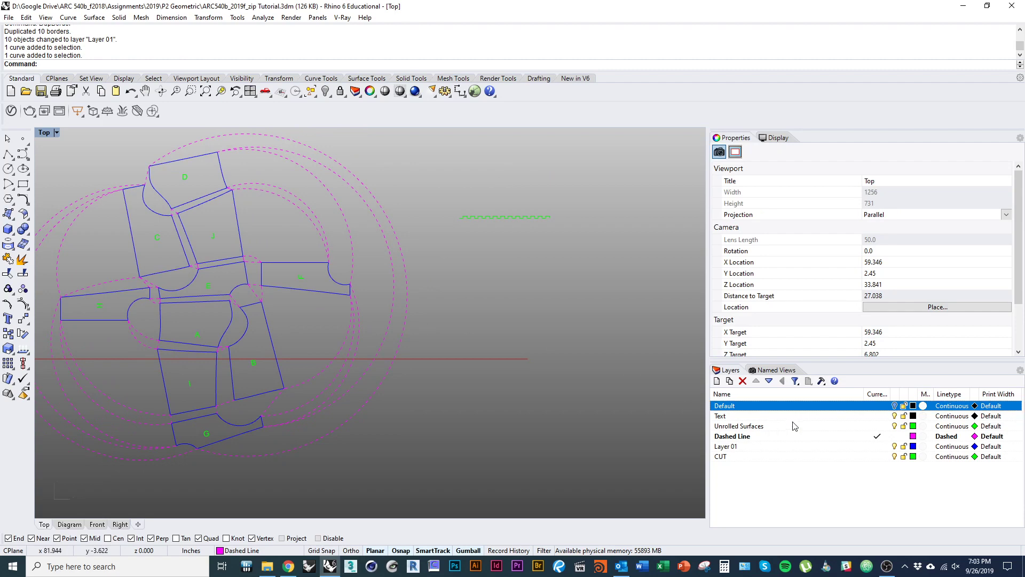
- Select all outline curves on Layer 01 and explode them into separate edge segments
{"action": "right_click", "coordinate": [801, 446]}
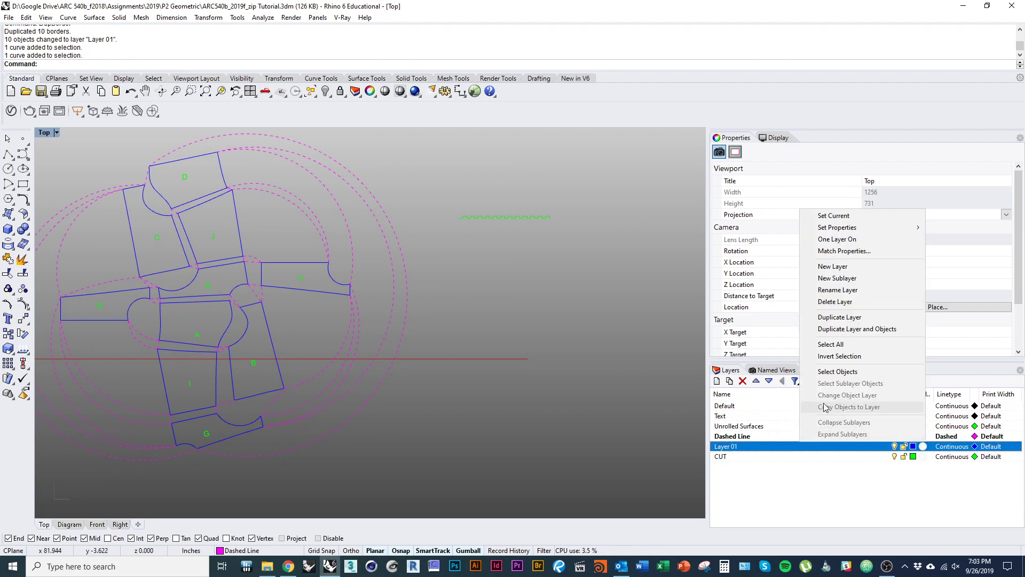
{"action": "left_click", "coordinate": [837, 371]}
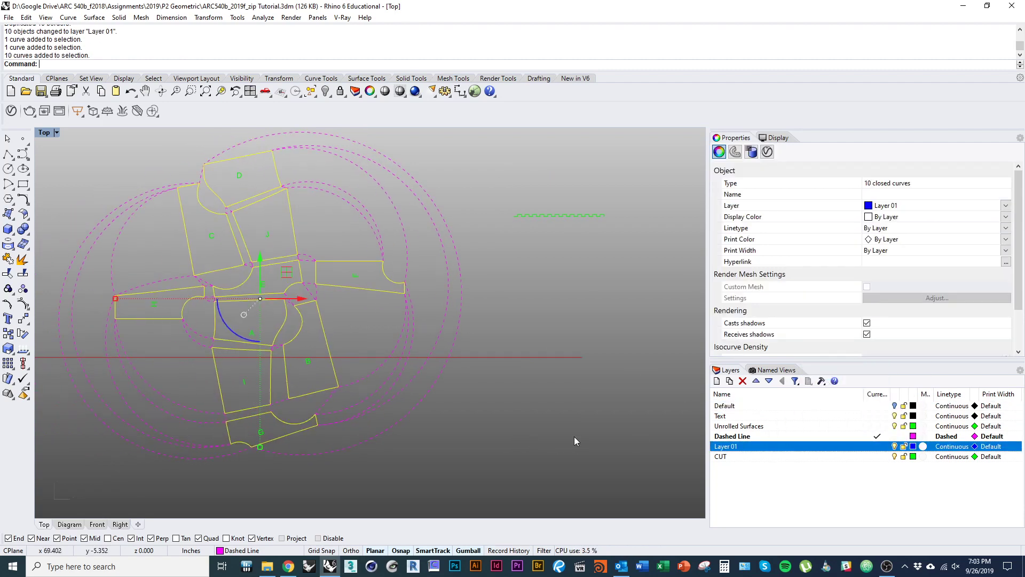
{"action": "type", "text": "Explode"}
{"action": "key", "text": "Return"}
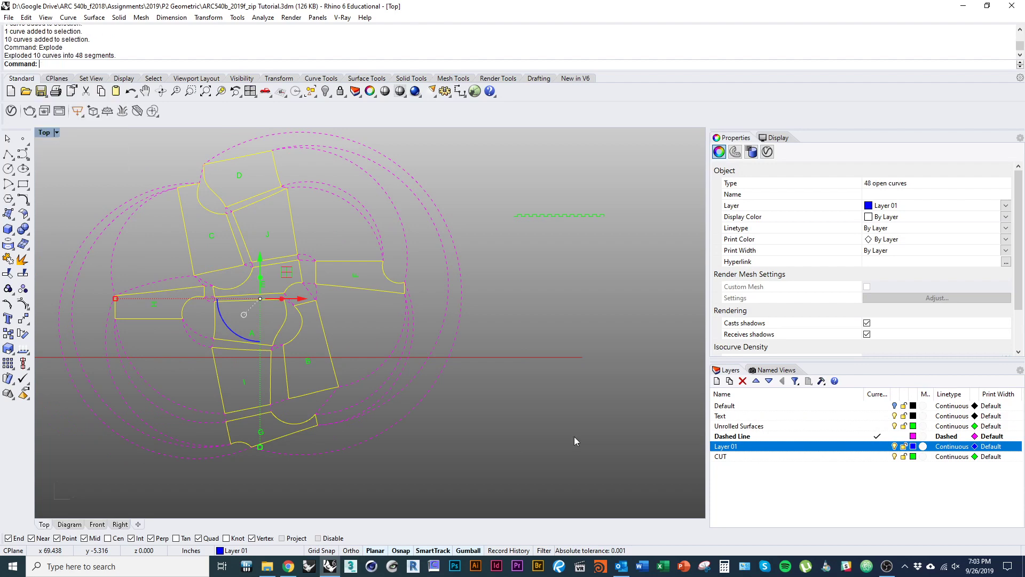
- Check individual edge segments of pieces F and E to see that each can be selected on its own
{"action": "left_click", "coordinate": [380, 292]}
{"action": "scroll", "coordinate": [364, 358], "scroll_direction": "up", "scroll_amount": 3}
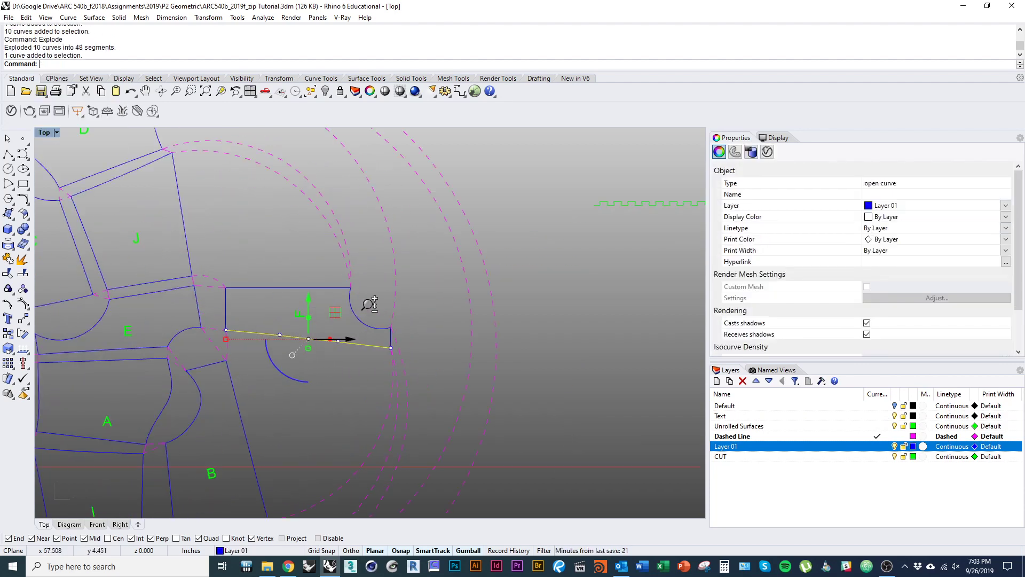
{"action": "left_click", "coordinate": [356, 323]}
{"action": "scroll", "coordinate": [339, 337], "scroll_direction": "up", "scroll_amount": 2}
{"action": "left_click", "coordinate": [339, 337]}
{"action": "right_click_drag", "start_coordinate": [287, 348], "coordinate": [367, 320]}
{"action": "left_click", "coordinate": [338, 331]}
{"action": "left_click", "coordinate": [209, 315]}
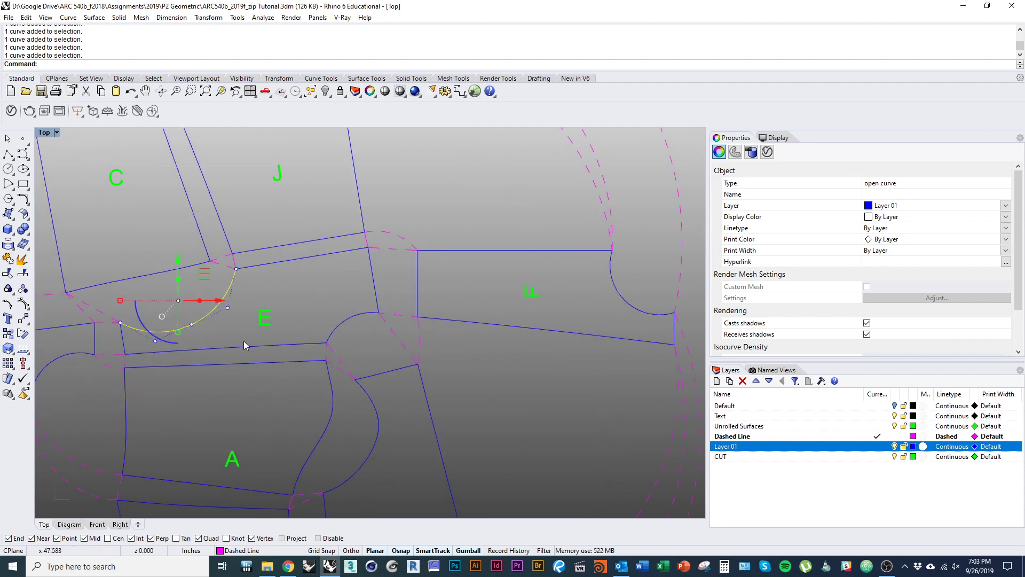
{"action": "left_click", "coordinate": [274, 265]}
{"action": "left_click", "coordinate": [381, 284]}
{"action": "right_click_drag", "start_coordinate": [518, 327], "coordinate": [347, 327]}
{"action": "left_click", "coordinate": [347, 327]}
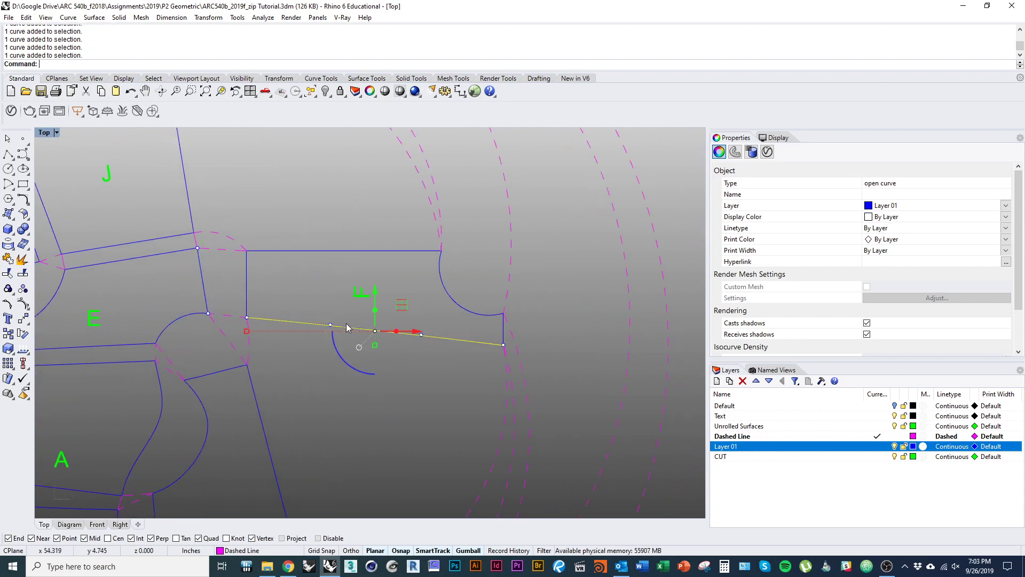
{"action": "right_click_drag", "start_coordinate": [473, 354], "coordinate": [359, 357]}
{"action": "left_click", "coordinate": [333, 369]}
{"action": "scroll", "coordinate": [148, 387], "scroll_direction": "down", "scroll_amount": 5}
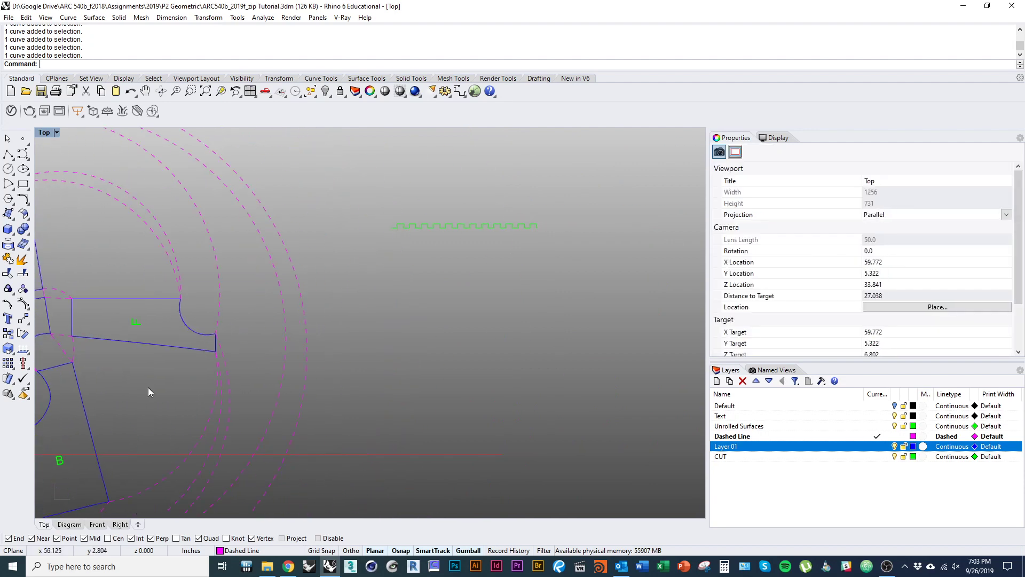
- Move the zipper curve further down, to just above the level of piece F's upper edge
{"action": "left_click", "coordinate": [416, 265]}
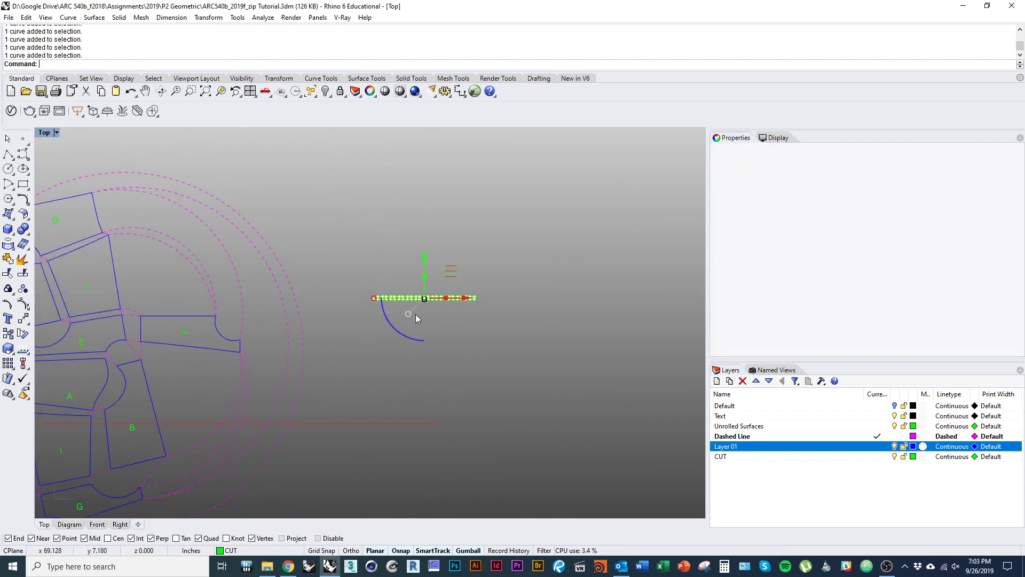
{"action": "scroll", "coordinate": [238, 337], "scroll_direction": "up", "scroll_amount": 3}
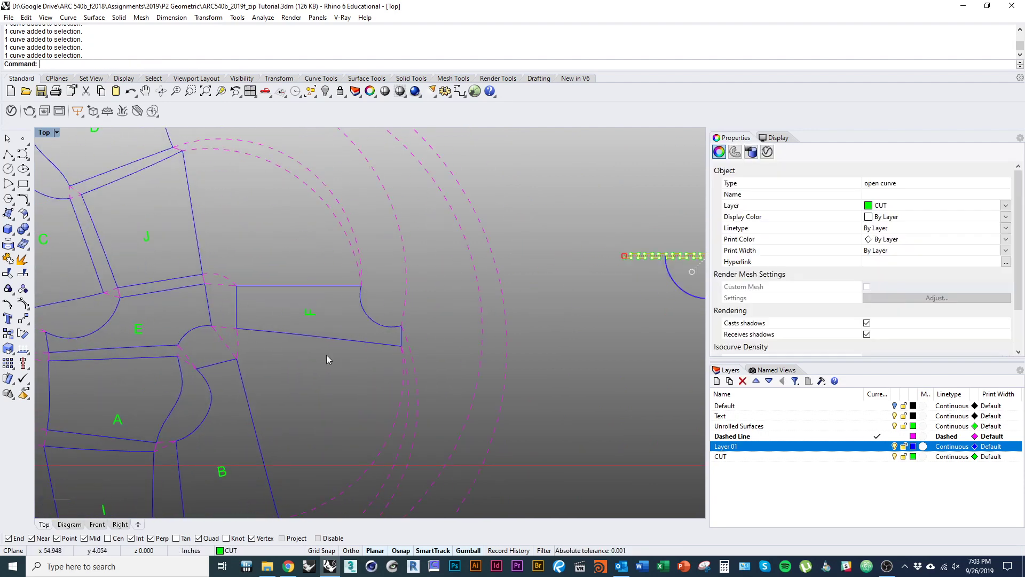
{"action": "scroll", "coordinate": [326, 354], "scroll_direction": "down", "scroll_amount": 3}
{"action": "right_click_drag", "start_coordinate": [338, 376], "coordinate": [228, 341]}
{"action": "scroll", "coordinate": [243, 361], "scroll_direction": "up", "scroll_amount": 2}
- Select piece F's slanted lower edge and change the CUT layer's colour to red
{"action": "left_click", "coordinate": [248, 321]}
{"action": "left_click", "coordinate": [265, 320]}
{"action": "scroll", "coordinate": [219, 358], "scroll_direction": "down", "scroll_amount": 1}
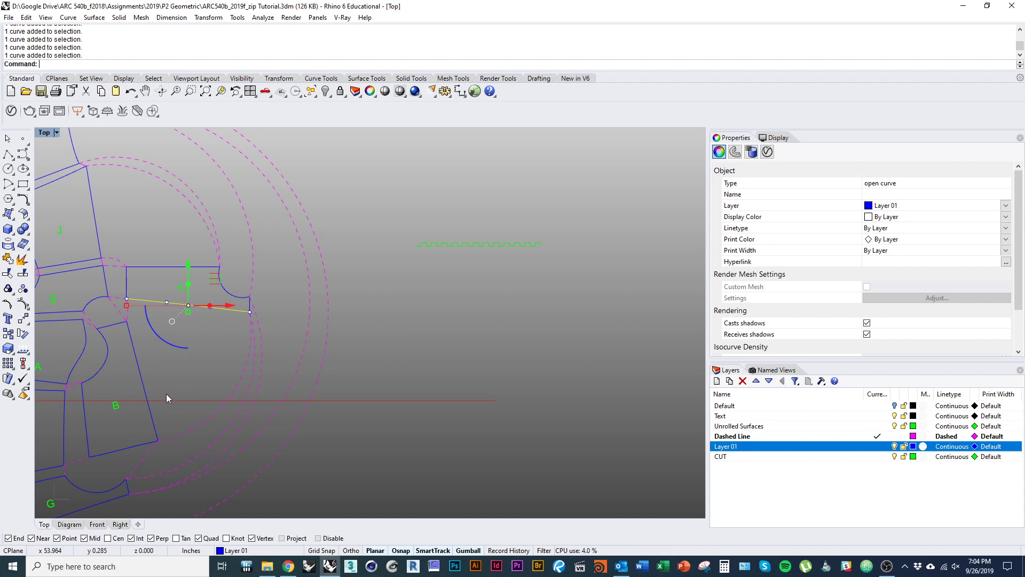
{"action": "right_click_drag", "start_coordinate": [165, 393], "coordinate": [195, 388]}
{"action": "left_click", "coordinate": [913, 456]}
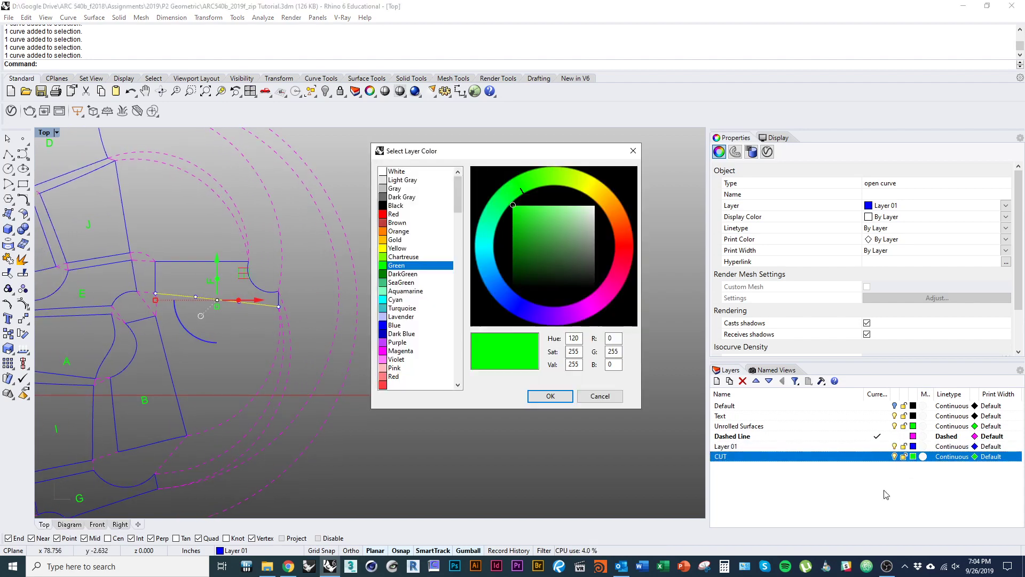
{"action": "left_click", "coordinate": [394, 214]}
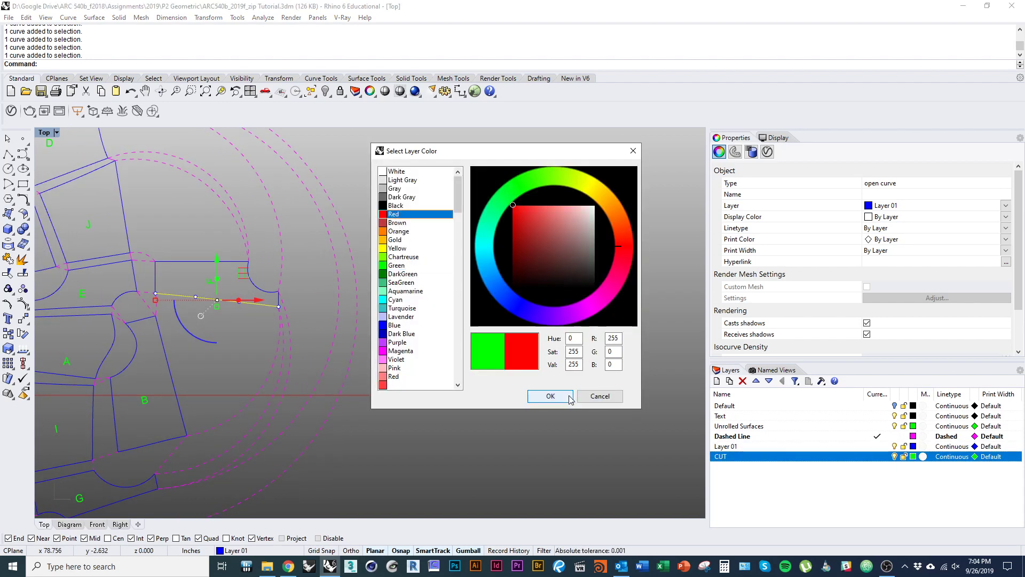
{"action": "left_click", "coordinate": [550, 396]}
{"action": "left_click", "coordinate": [493, 365]}
- Compare the red zipper curve with the slanted lower edge of piece F
{"action": "right_click_drag", "start_coordinate": [232, 314], "coordinate": [283, 312]}
{"action": "left_click", "coordinate": [286, 300]}
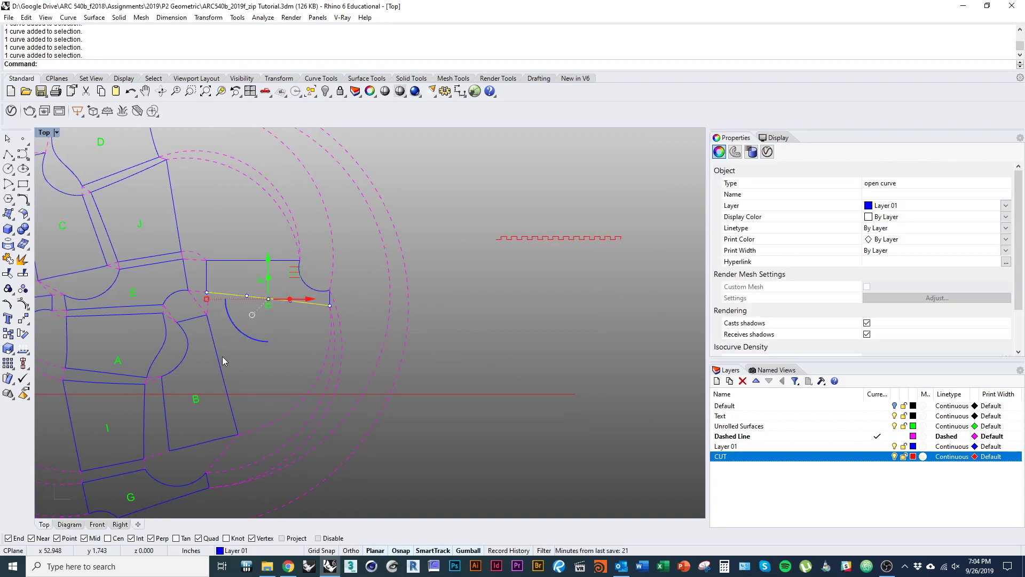
{"action": "right_click_drag", "start_coordinate": [285, 373], "coordinate": [278, 362]}
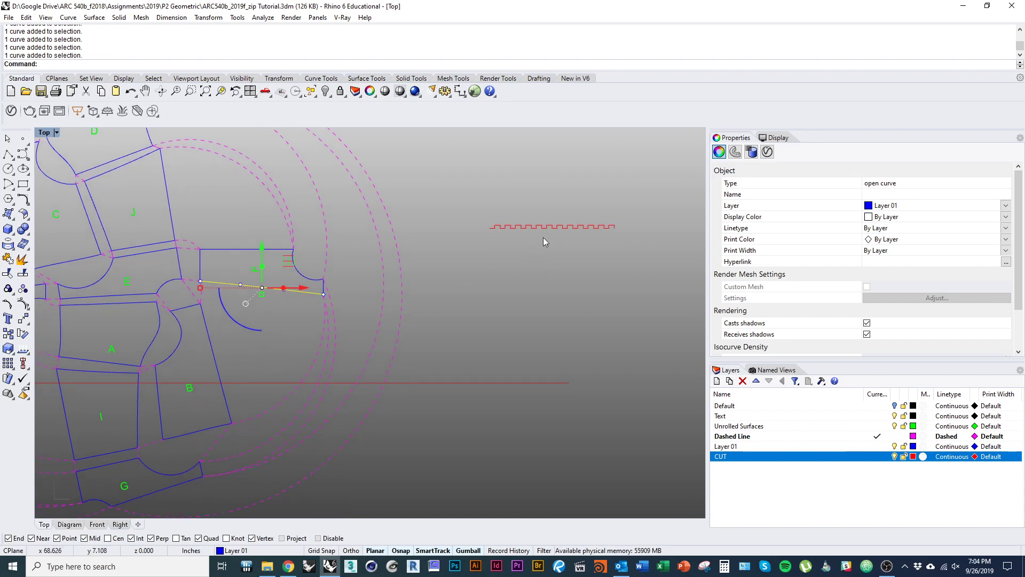
{"action": "scroll", "coordinate": [543, 237], "scroll_direction": "up", "scroll_amount": 3}
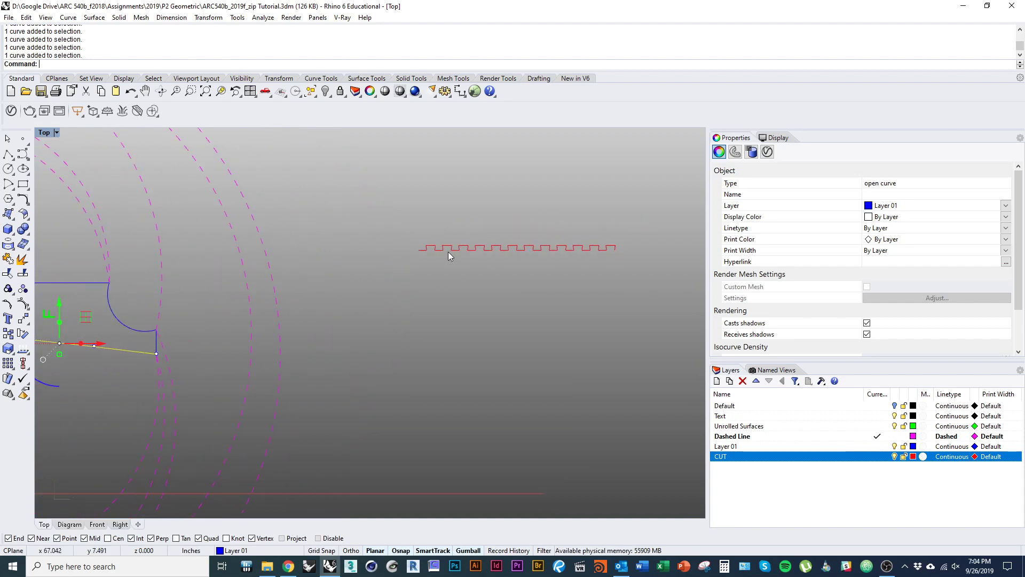
{"action": "right_click_drag", "start_coordinate": [425, 254], "coordinate": [510, 230]}
{"action": "scroll", "coordinate": [502, 224], "scroll_direction": "down", "scroll_amount": 3}
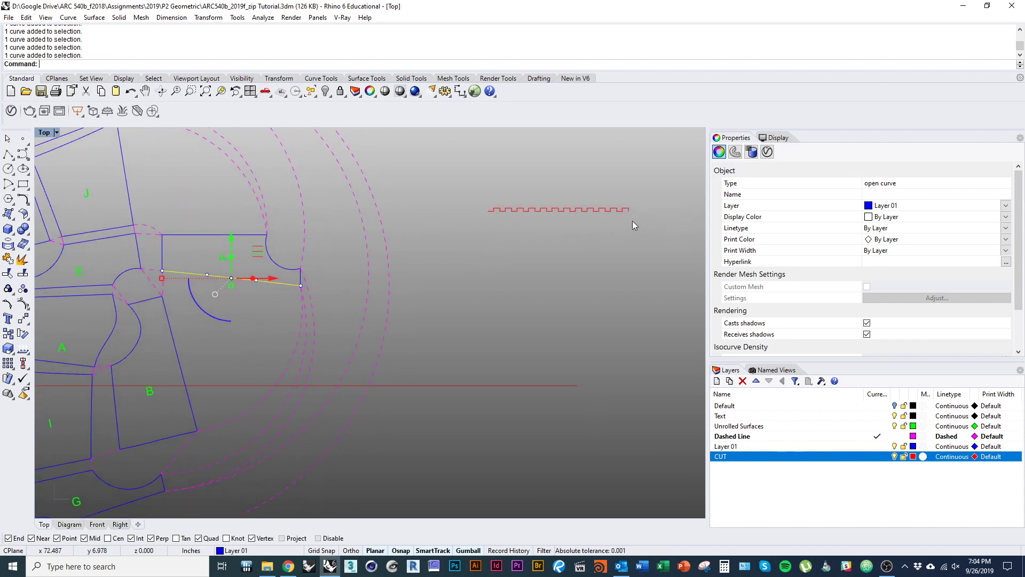
{"action": "mouse_move", "coordinate": [537, 284]}
{"action": "right_mouse_down"}
{"action": "mouse_move", "coordinate": [478, 295]}
{"action": "mouse_move", "coordinate": [536, 284]}
{"action": "right_mouse_up"}
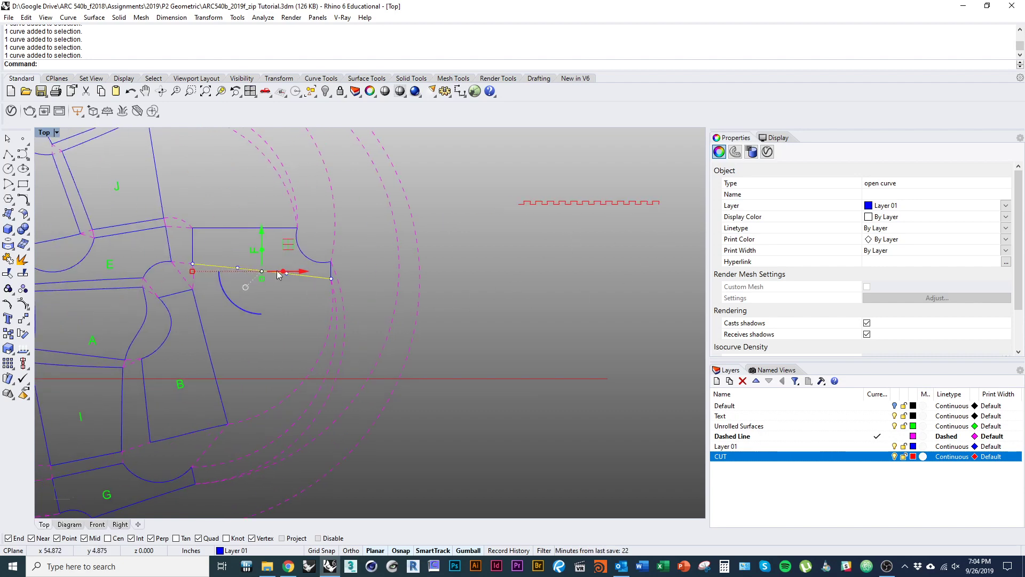
{"action": "right_click_drag", "start_coordinate": [279, 274], "coordinate": [211, 266]}
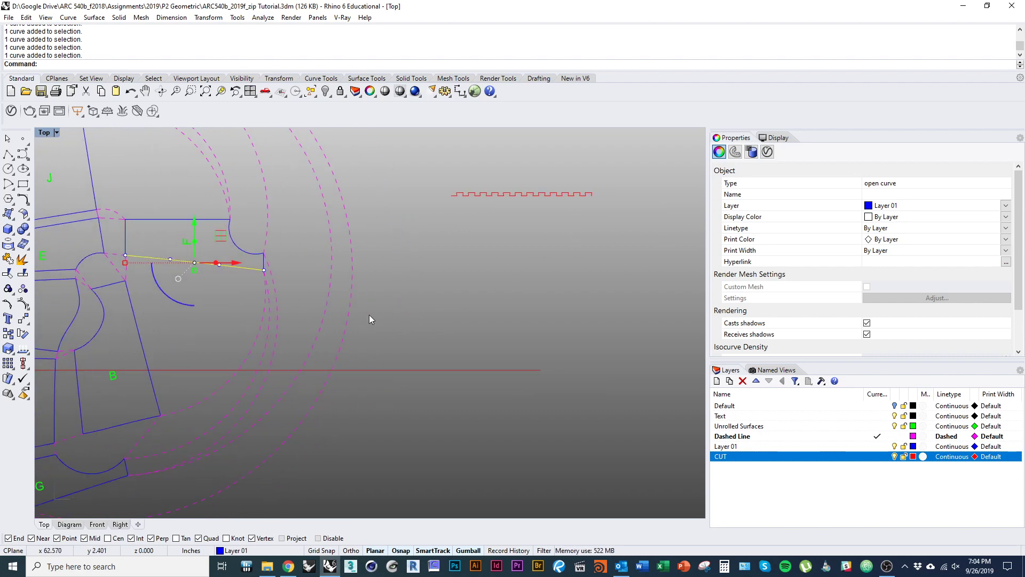
- Measure the length of piece F's slanted lower edge
{"action": "left_click", "coordinate": [370, 316]}
{"action": "left_click", "coordinate": [247, 267]}
{"action": "type", "text": "Length"}
{"action": "key", "text": "Return"}
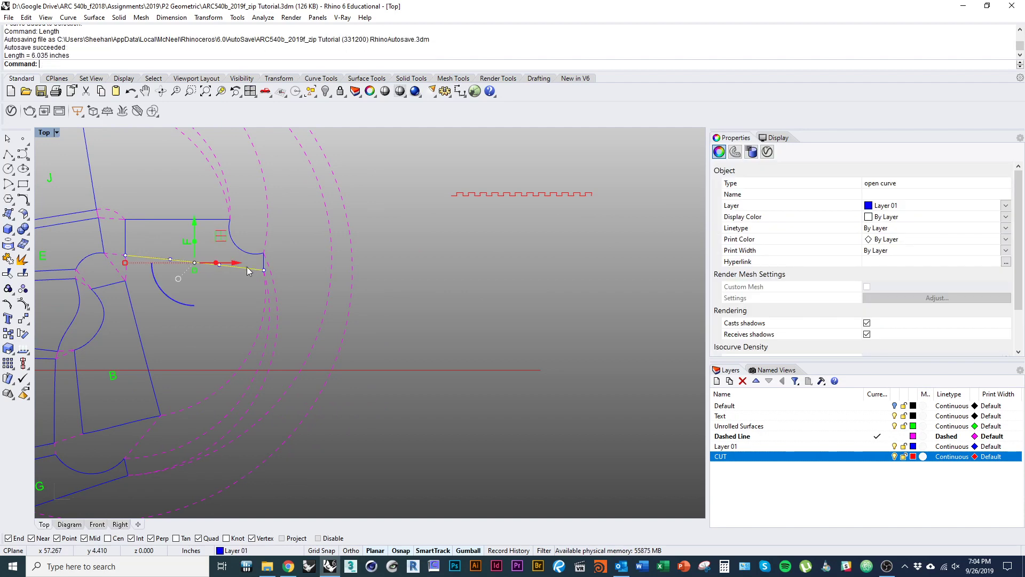
{"action": "right_click_drag", "start_coordinate": [476, 283], "coordinate": [458, 300]}
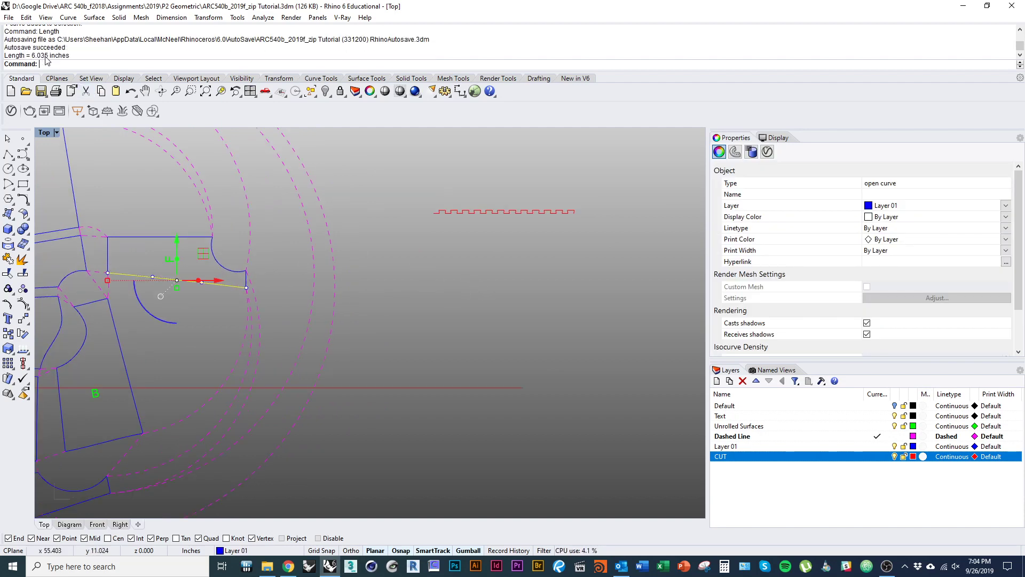
- Draw a horizontal line 6.035 inches long below the zipper curve, starting directly beneath the zipper's left end
{"action": "right_click_drag", "start_coordinate": [454, 265], "coordinate": [382, 272]}
{"action": "left_click", "coordinate": [379, 270]}
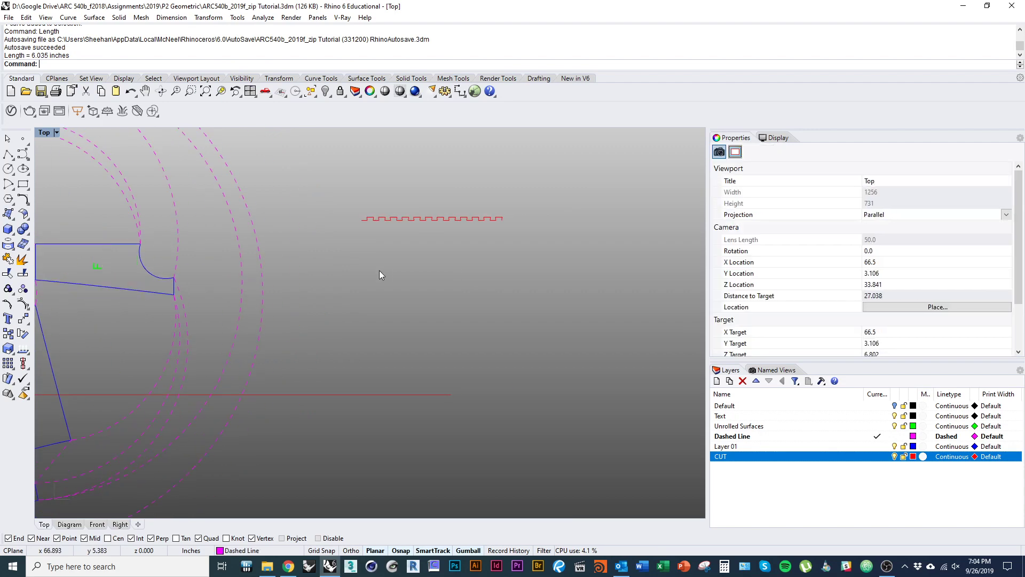
{"action": "type", "text": "line"}
{"action": "key", "text": "Return"}
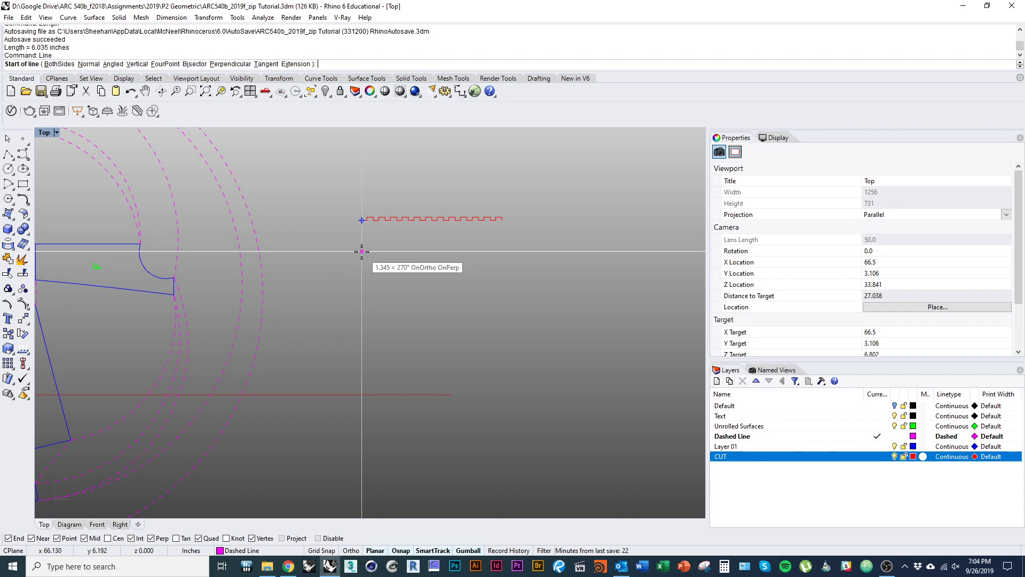
{"action": "left_click", "coordinate": [361, 251]}
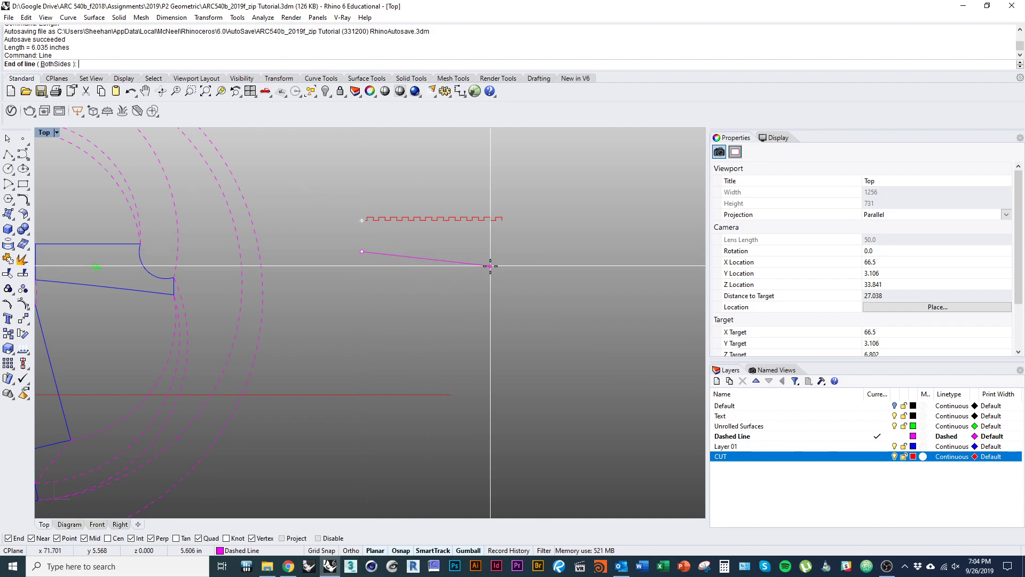
{"action": "type", "text": "6.035"}
{"action": "key", "text": "Return"}
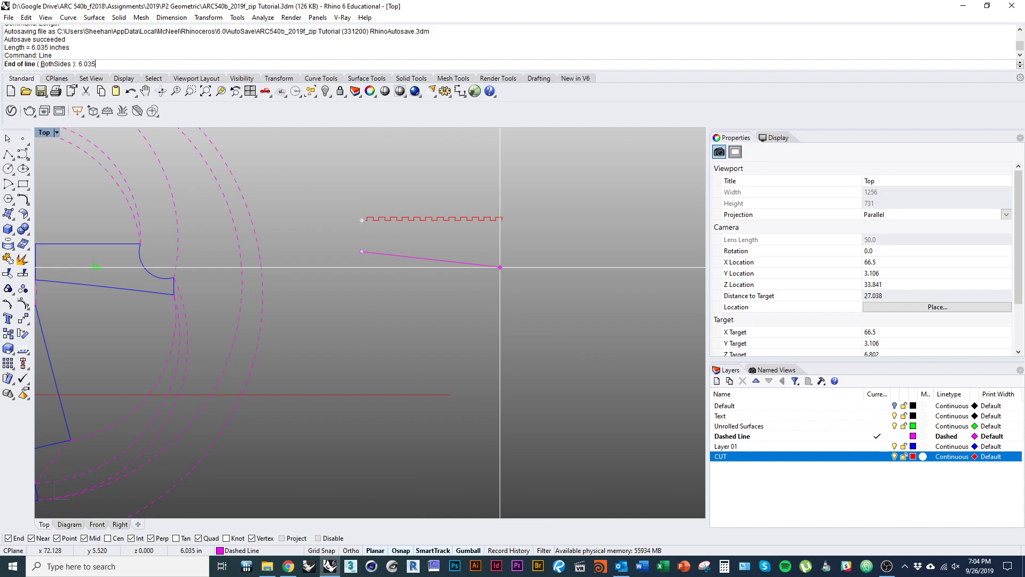
{"action": "key", "text": "shift"}
{"action": "left_click", "coordinate": [490, 266], "text": "shift"}
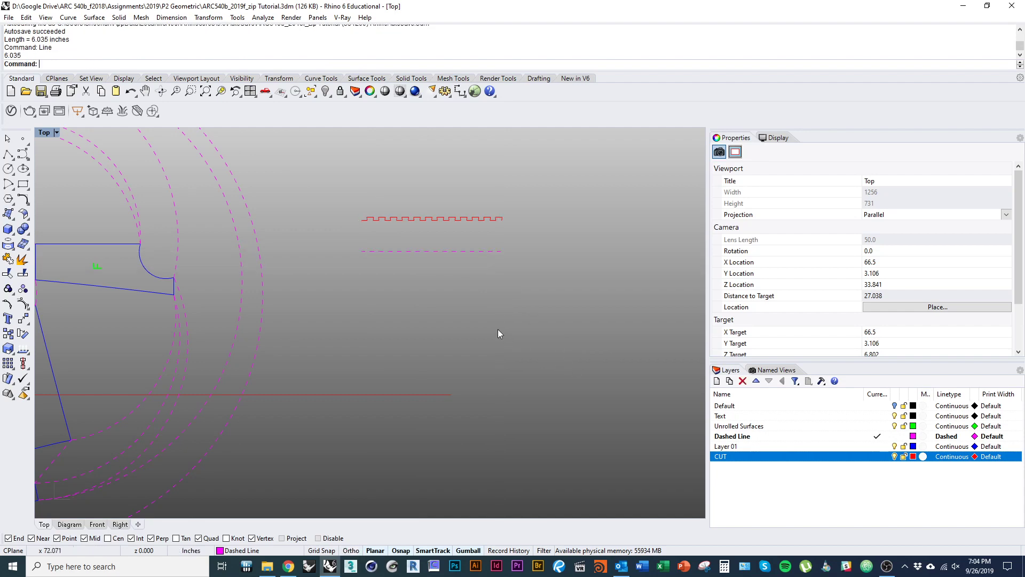
- Make Layer 01 the current layer and move the new horizontal line onto it
{"action": "right_click_drag", "start_coordinate": [497, 329], "coordinate": [466, 384]}
{"action": "scroll", "coordinate": [467, 384], "scroll_direction": "up", "scroll_amount": 3}
{"action": "left_click", "coordinate": [877, 445]}
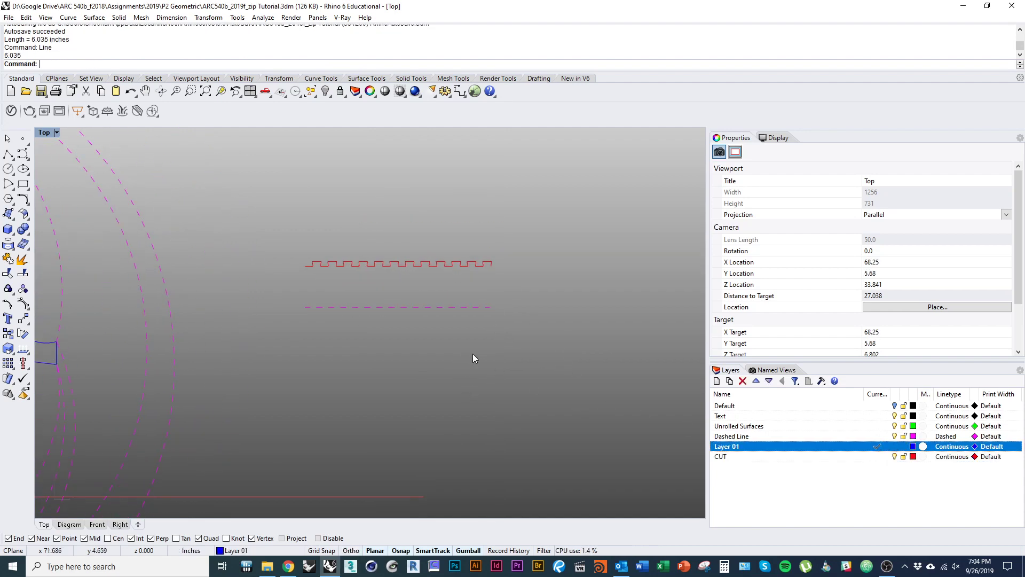
{"action": "left_click", "coordinate": [465, 307]}
{"action": "right_click", "coordinate": [818, 452]}
{"action": "left_click", "coordinate": [854, 401]}
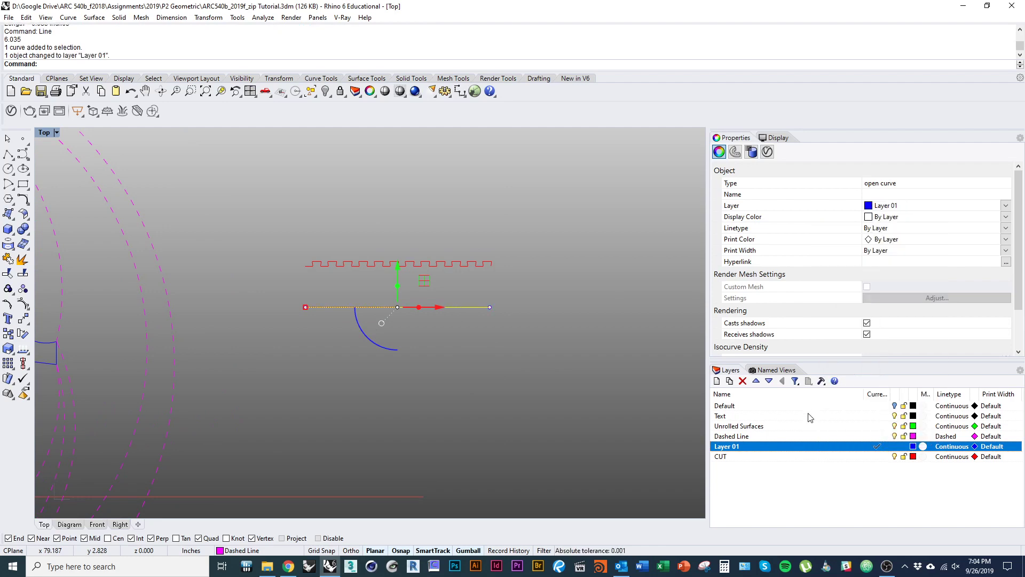
{"action": "key", "text": "Escape"}
- Copy the zipper curve downward and move the copy so its left end sits on the left end of the line
{"action": "scroll", "coordinate": [491, 320], "scroll_direction": "up", "scroll_amount": 3}
{"action": "left_click", "coordinate": [476, 285]}
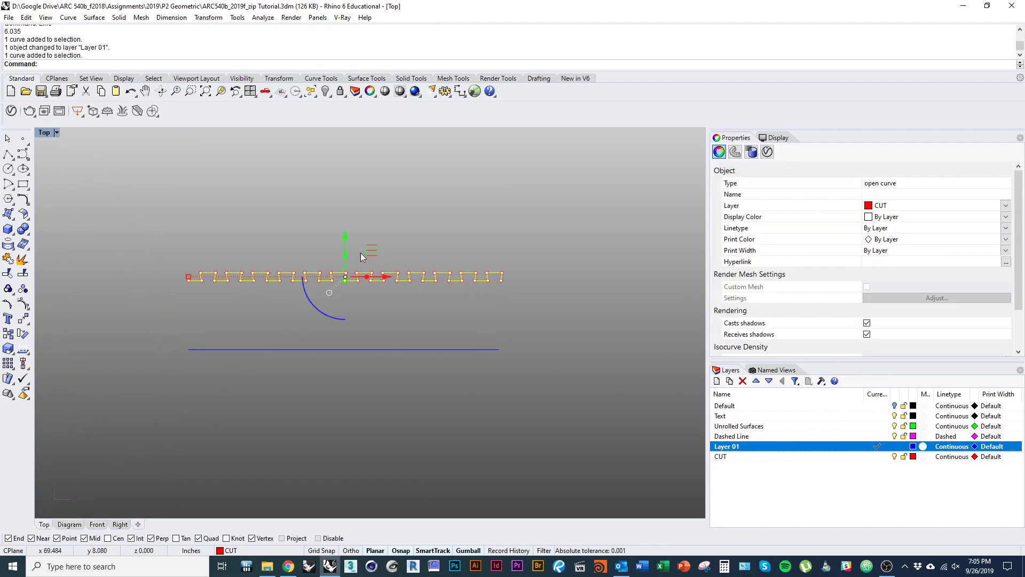
{"action": "left_click_drag", "start_coordinate": [345, 239], "coordinate": [346, 292], "text": "alt"}
{"action": "scroll", "coordinate": [205, 337], "scroll_direction": "up", "scroll_amount": 5}
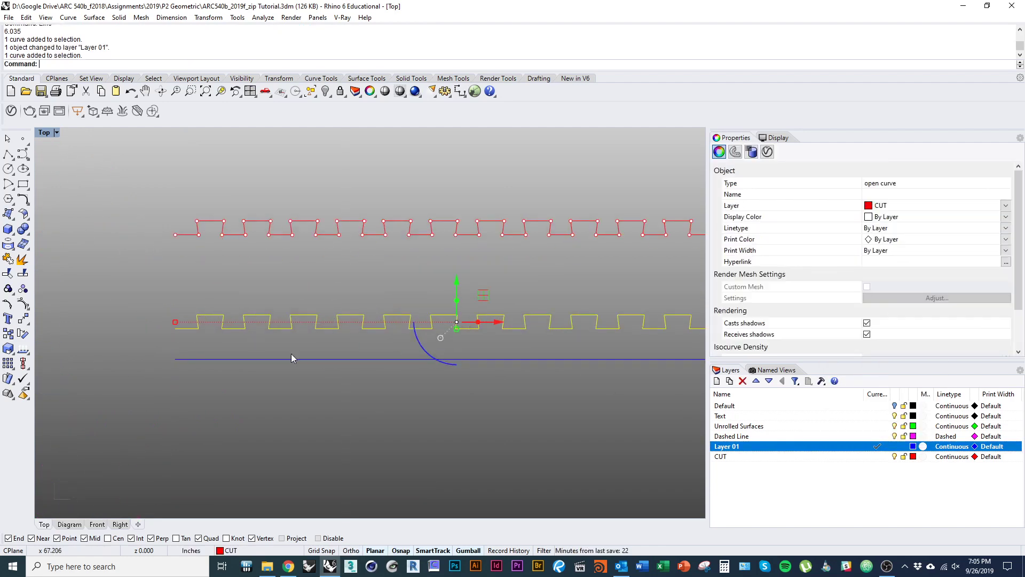
{"action": "right_click_drag", "start_coordinate": [291, 354], "coordinate": [233, 347]}
{"action": "type", "text": "M"}
{"action": "key", "text": "Return"}
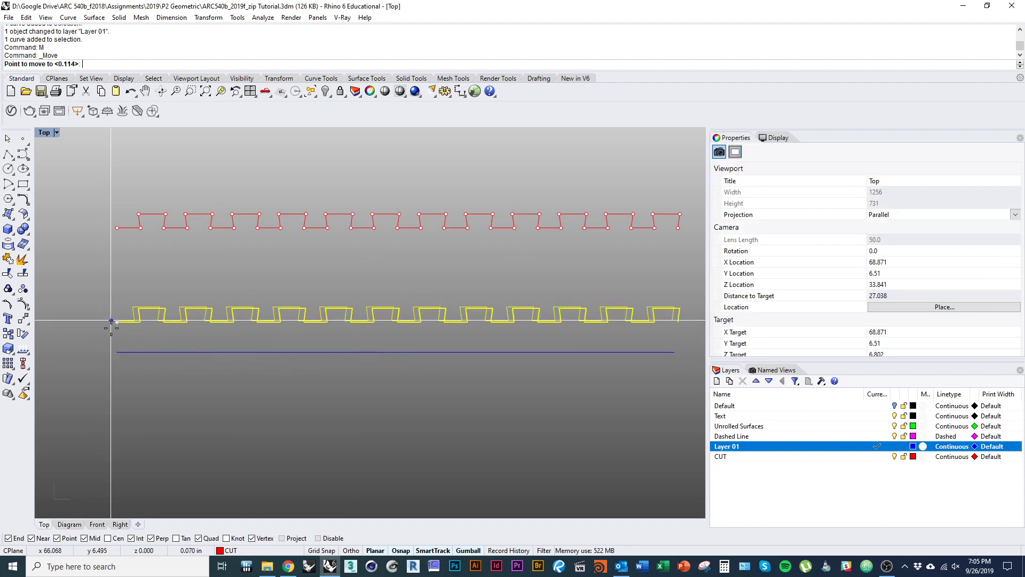
{"action": "left_click", "coordinate": [117, 321]}
{"action": "left_click", "coordinate": [117, 352]}
{"action": "scroll", "coordinate": [338, 345], "scroll_direction": "up", "scroll_amount": 5}
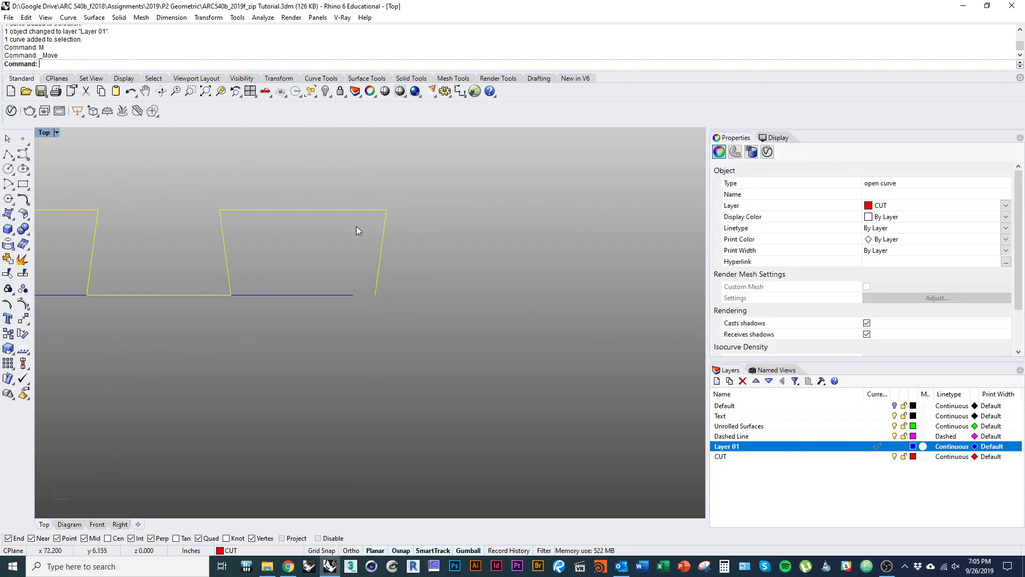
- Scale the zipper copy with Scale1D from its left end so its right end meets the end of the line, and deselect it
{"action": "scroll", "coordinate": [384, 340], "scroll_direction": "down", "scroll_amount": 2}
{"action": "scroll", "coordinate": [383, 340], "scroll_direction": "down", "scroll_amount": 3}
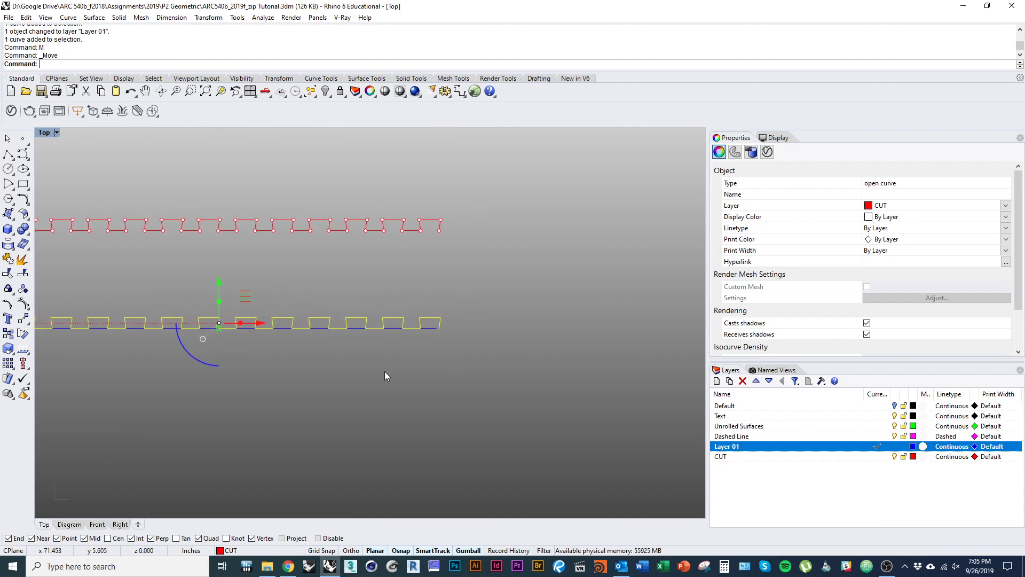
{"action": "type", "text": "Scale1D"}
{"action": "key", "text": "Return"}
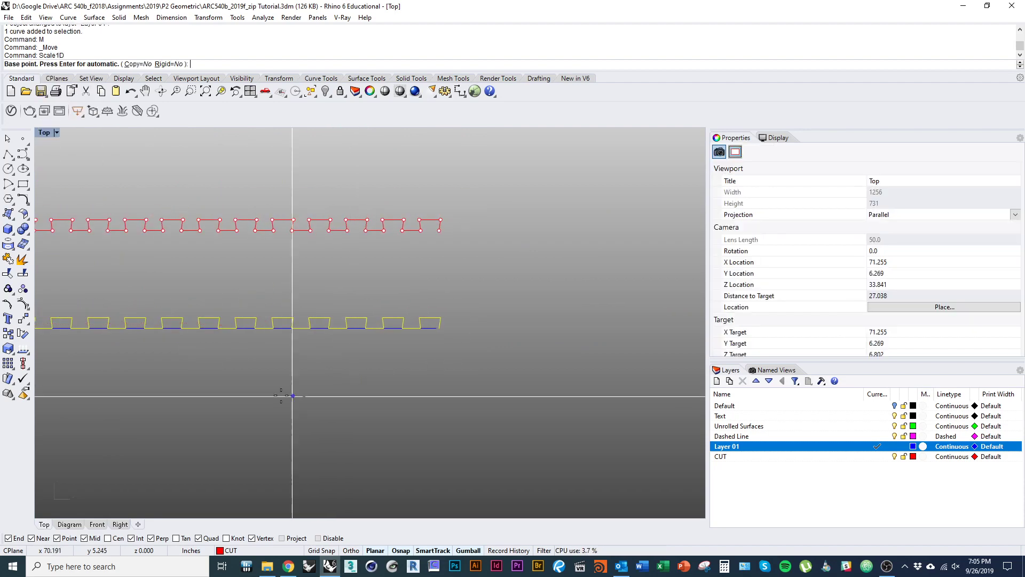
{"action": "right_click_drag", "start_coordinate": [214, 370], "coordinate": [338, 363]}
{"action": "left_click", "coordinate": [198, 336]}
{"action": "key", "text": "Escape"}
{"action": "key", "text": "Return"}
{"action": "left_click", "coordinate": [201, 339]}
{"action": "scroll", "coordinate": [546, 341], "scroll_direction": "up", "scroll_amount": 10}
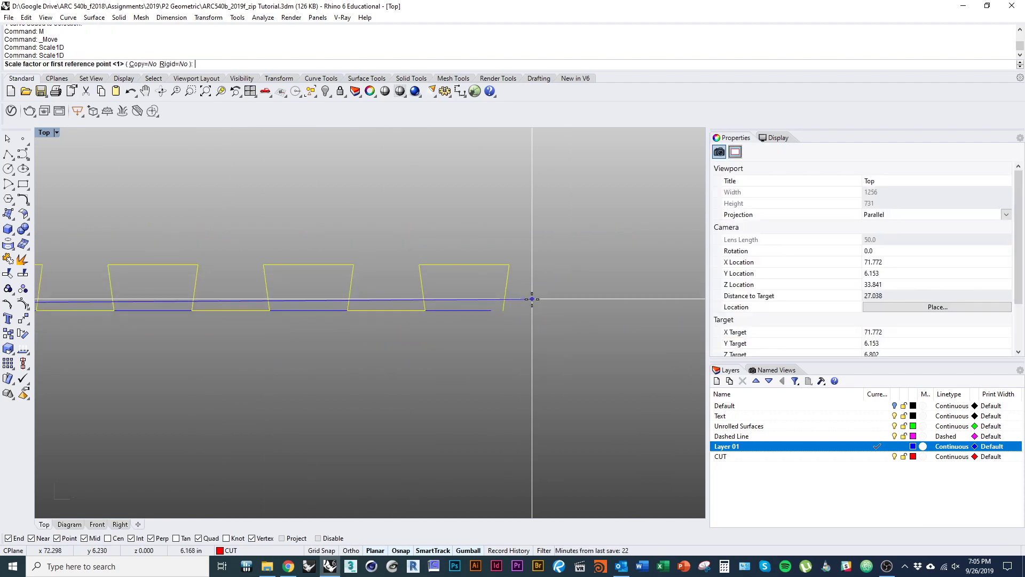
{"action": "left_click", "coordinate": [505, 311]}
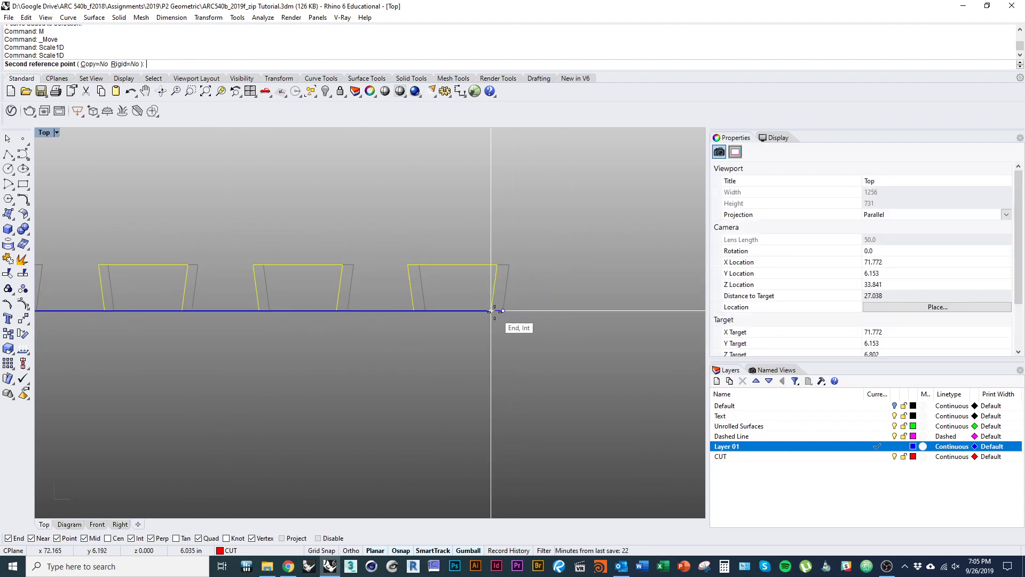
{"action": "left_click", "coordinate": [490, 307]}
{"action": "scroll", "coordinate": [517, 357], "scroll_direction": "down", "scroll_amount": 8}
{"action": "right_click_drag", "start_coordinate": [583, 305], "coordinate": [439, 305]}
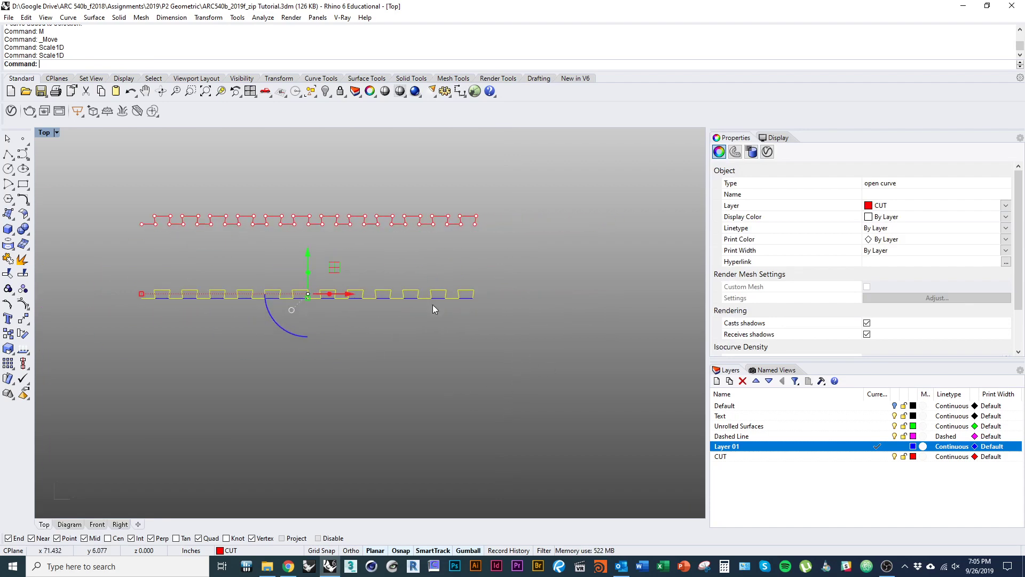
{"action": "scroll", "coordinate": [426, 307], "scroll_direction": "down", "scroll_amount": 7}
{"action": "right_click_drag", "start_coordinate": [412, 348], "coordinate": [455, 315]}
{"action": "scroll", "coordinate": [456, 315], "scroll_direction": "down", "scroll_amount": 2}
{"action": "right_click_drag", "start_coordinate": [369, 311], "coordinate": [464, 317]}
{"action": "left_click", "coordinate": [407, 334]}
- Compare the scaled zipper copy and its base line with piece F's slanted lower edge
{"action": "scroll", "coordinate": [461, 293], "scroll_direction": "up", "scroll_amount": 9}
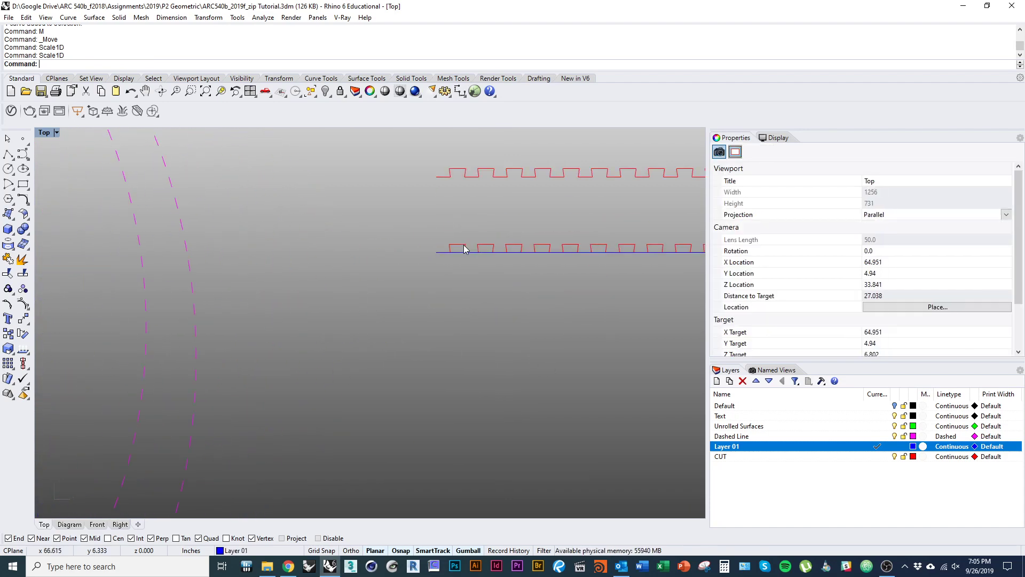
{"action": "right_click_drag", "start_coordinate": [416, 259], "coordinate": [459, 248]}
{"action": "scroll", "coordinate": [458, 258], "scroll_direction": "down", "scroll_amount": 6}
{"action": "right_click_drag", "start_coordinate": [485, 289], "coordinate": [399, 301]}
{"action": "scroll", "coordinate": [450, 284], "scroll_direction": "down", "scroll_amount": 2}
{"action": "left_click", "coordinate": [167, 291]}
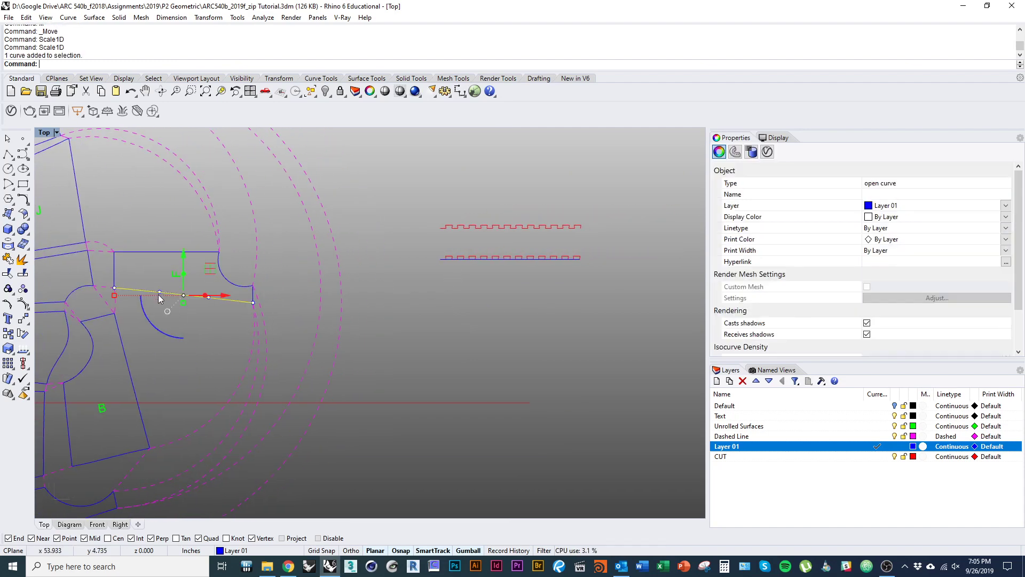
{"action": "left_click", "coordinate": [131, 374]}
{"action": "key", "text": "Escape"}
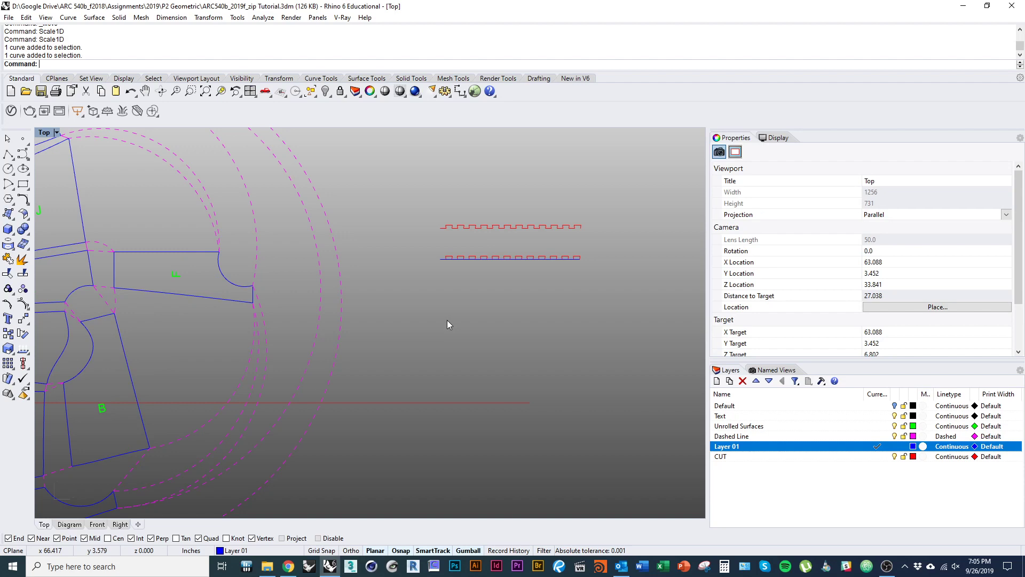
- Flow the scaled zipper copy onto piece F's slanted lower edge, picking the base line near its left end and the edge near its right end
{"action": "type", "text": "Flow"}
{"action": "key", "text": "Return"}
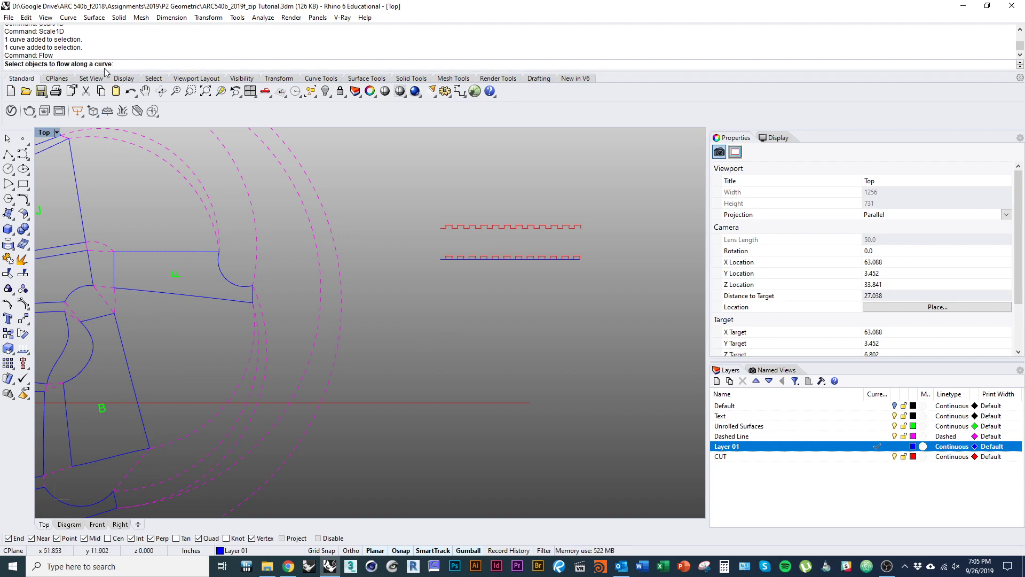
{"action": "scroll", "coordinate": [449, 268], "scroll_direction": "up", "scroll_amount": 8}
{"action": "left_click", "coordinate": [449, 240]}
{"action": "mouse_move", "coordinate": [423, 251]}
{"action": "right_mouse_down"}
{"action": "mouse_move", "coordinate": [343, 255]}
{"action": "mouse_move", "coordinate": [418, 268]}
{"action": "right_mouse_up"}
{"action": "scroll", "coordinate": [343, 256], "scroll_direction": "down", "scroll_amount": 5}
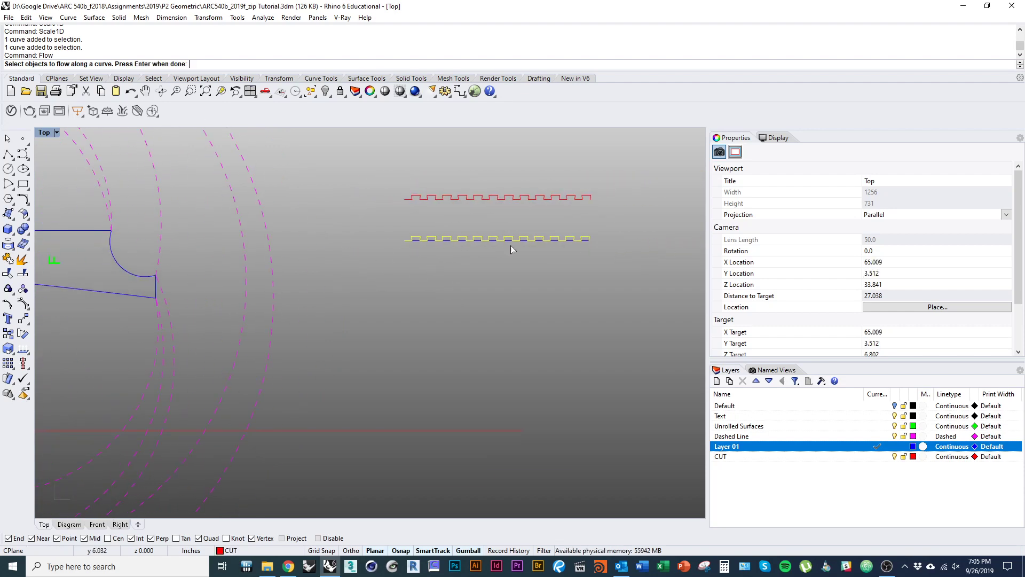
{"action": "right_click_drag", "start_coordinate": [456, 265], "coordinate": [599, 266]}
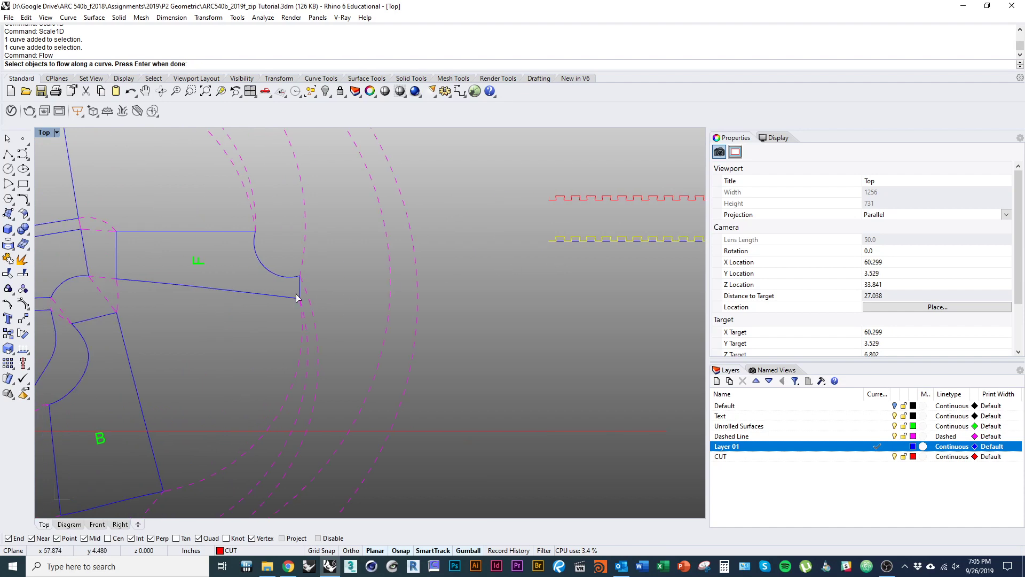
{"action": "right_click_drag", "start_coordinate": [115, 271], "coordinate": [294, 312]}
{"action": "right_click_drag", "start_coordinate": [74, 295], "coordinate": [221, 372]}
{"action": "right_click_drag", "start_coordinate": [441, 293], "coordinate": [298, 293]}
{"action": "right_click_drag", "start_coordinate": [469, 331], "coordinate": [302, 334]}
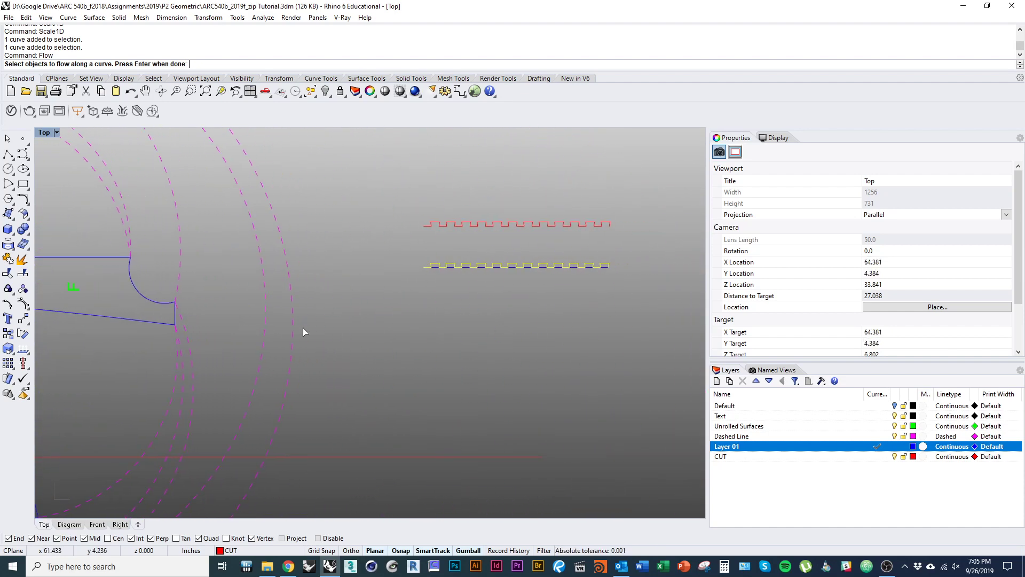
{"action": "right_click_drag", "start_coordinate": [434, 321], "coordinate": [513, 323]}
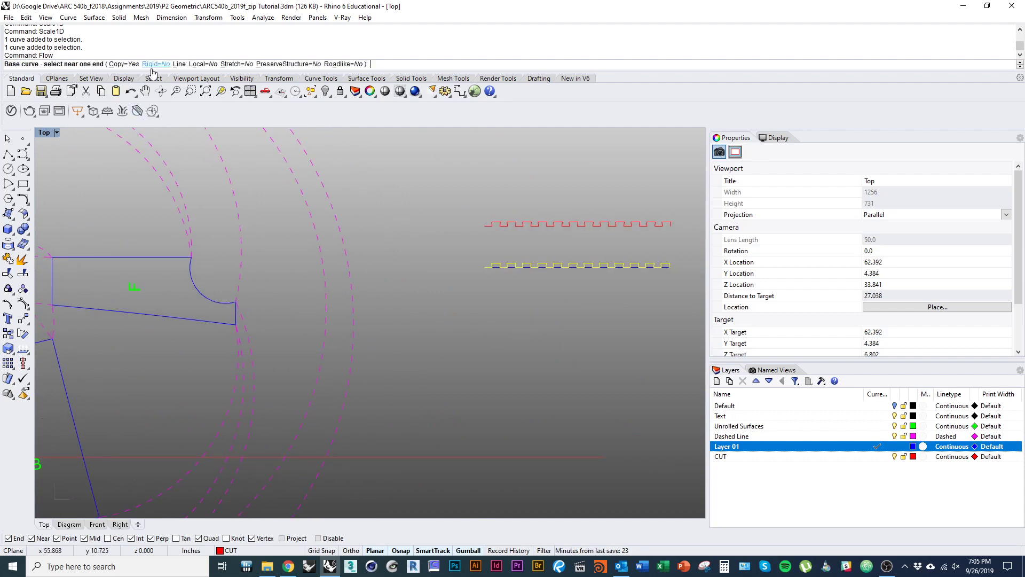
{"action": "key", "text": "Return"}
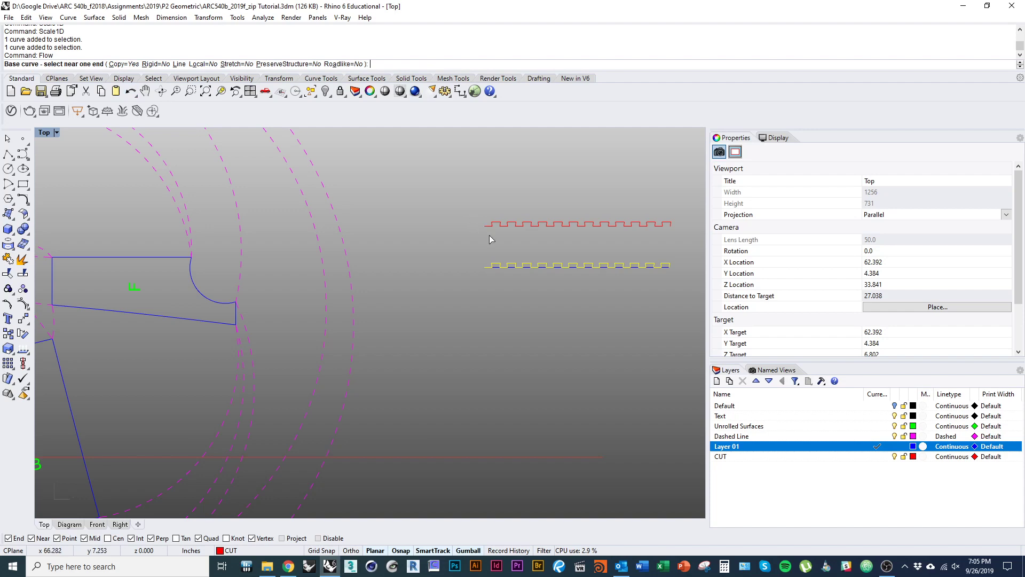
{"action": "scroll", "coordinate": [514, 259], "scroll_direction": "up", "scroll_amount": 10}
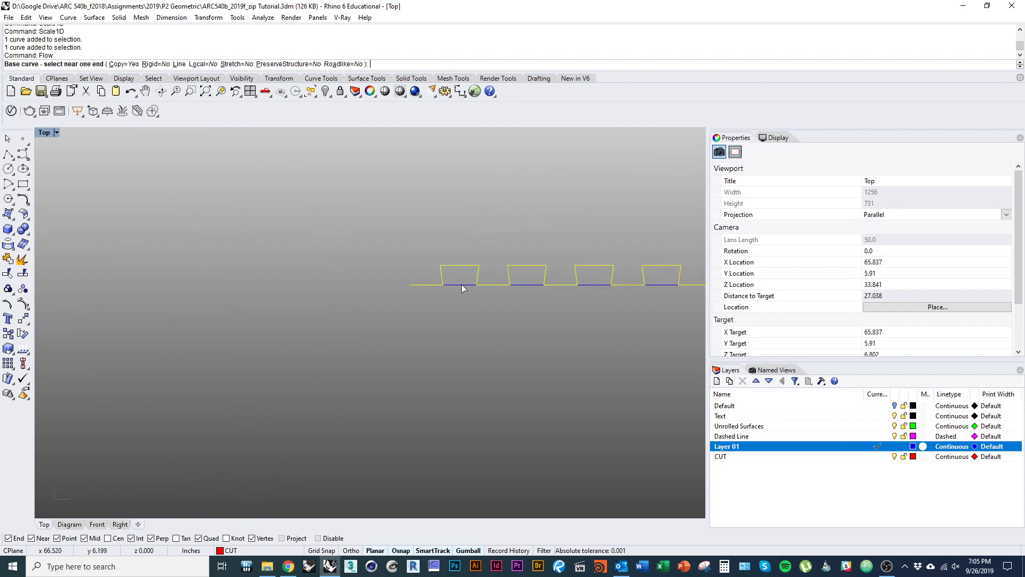
{"action": "left_click", "coordinate": [461, 284]}
{"action": "scroll", "coordinate": [537, 283], "scroll_direction": "down", "scroll_amount": 6}
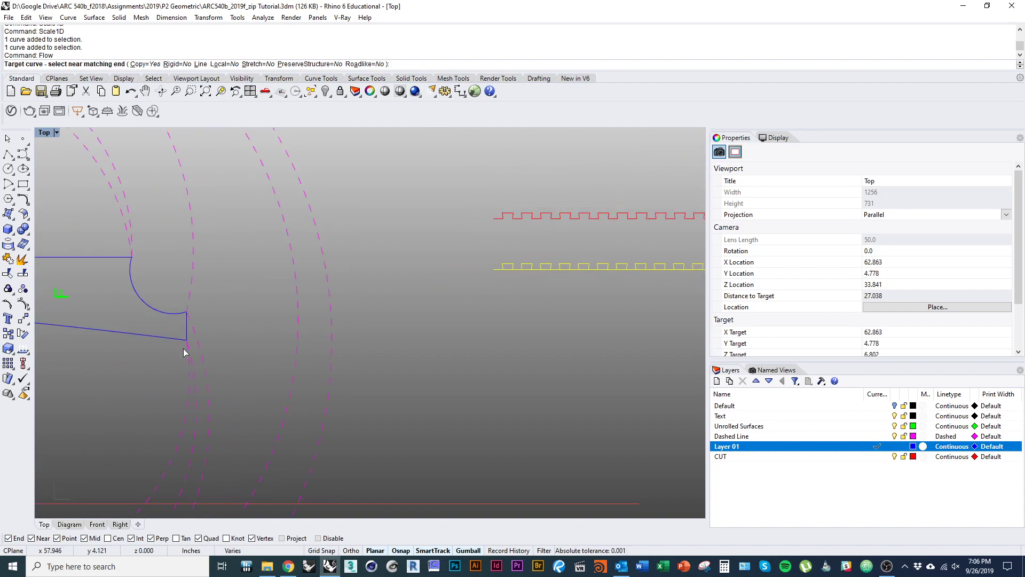
{"action": "right_click_drag", "start_coordinate": [501, 270], "coordinate": [388, 278]}
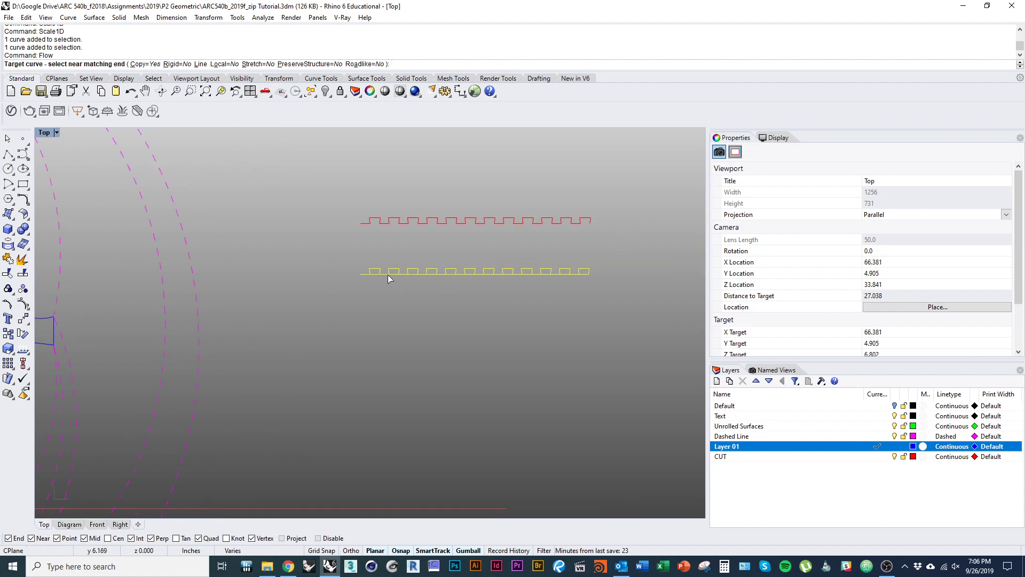
{"action": "right_click_drag", "start_coordinate": [325, 293], "coordinate": [422, 287]}
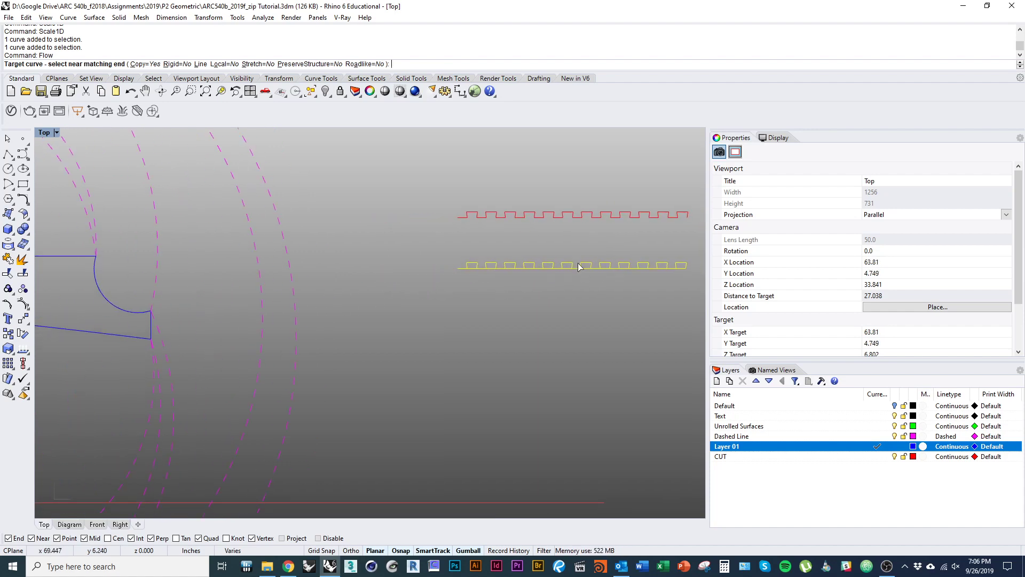
{"action": "right_click_drag", "start_coordinate": [258, 295], "coordinate": [507, 296]}
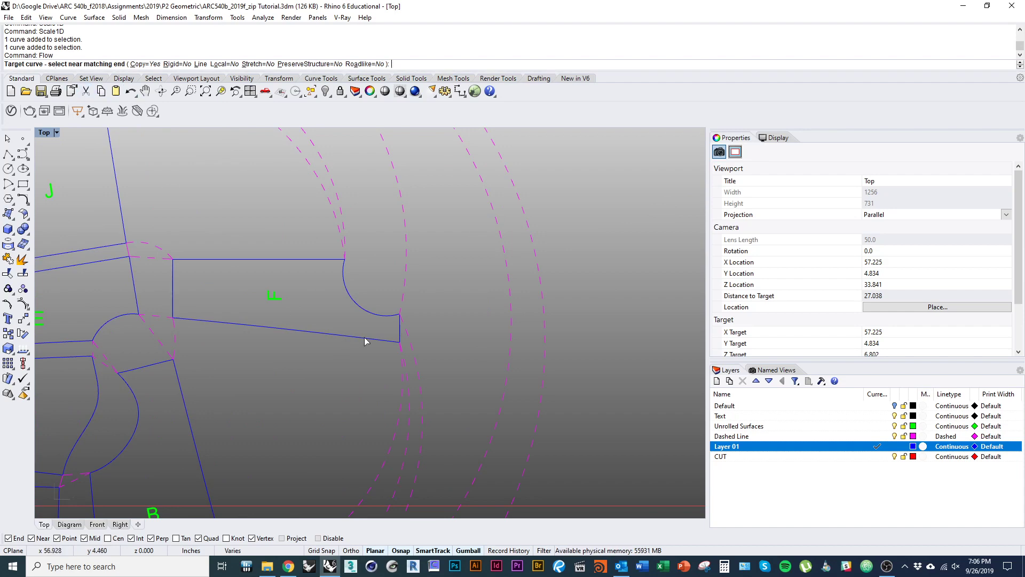
{"action": "left_click", "coordinate": [391, 345]}
{"action": "right_click_drag", "start_coordinate": [321, 396], "coordinate": [316, 300]}
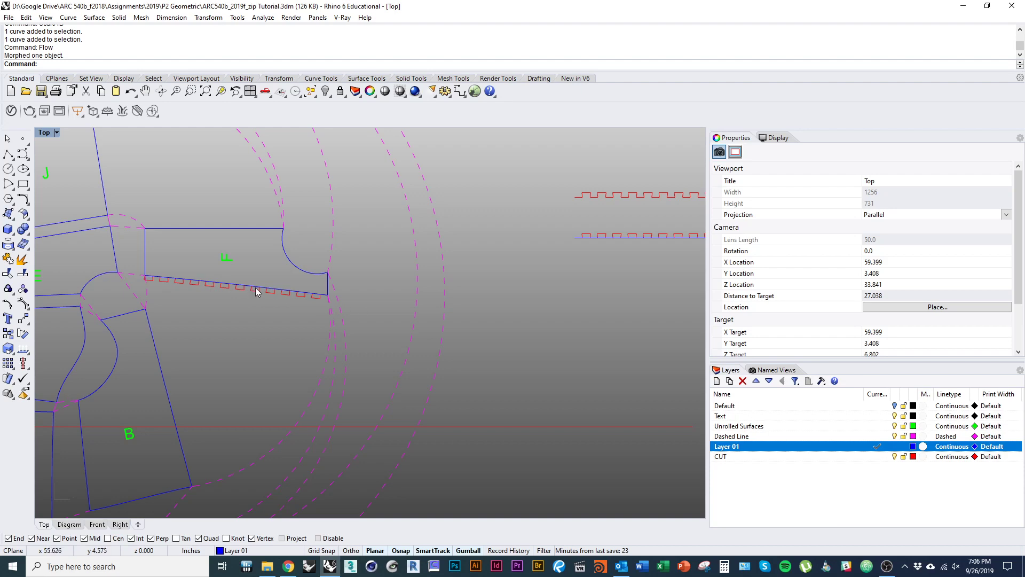
{"action": "right_click_drag", "start_coordinate": [256, 291], "coordinate": [459, 297]}
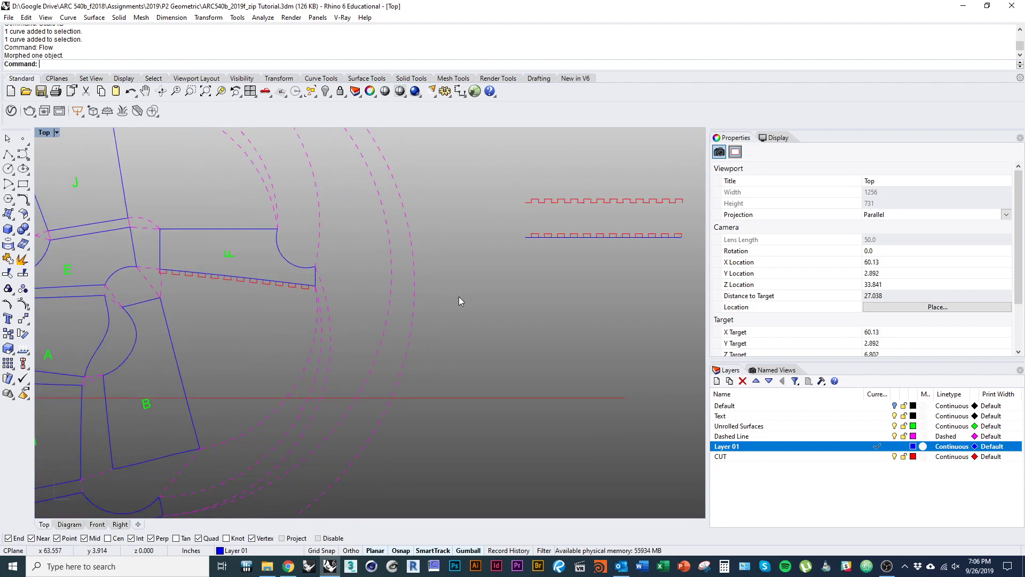
{"action": "key", "text": "Up"}
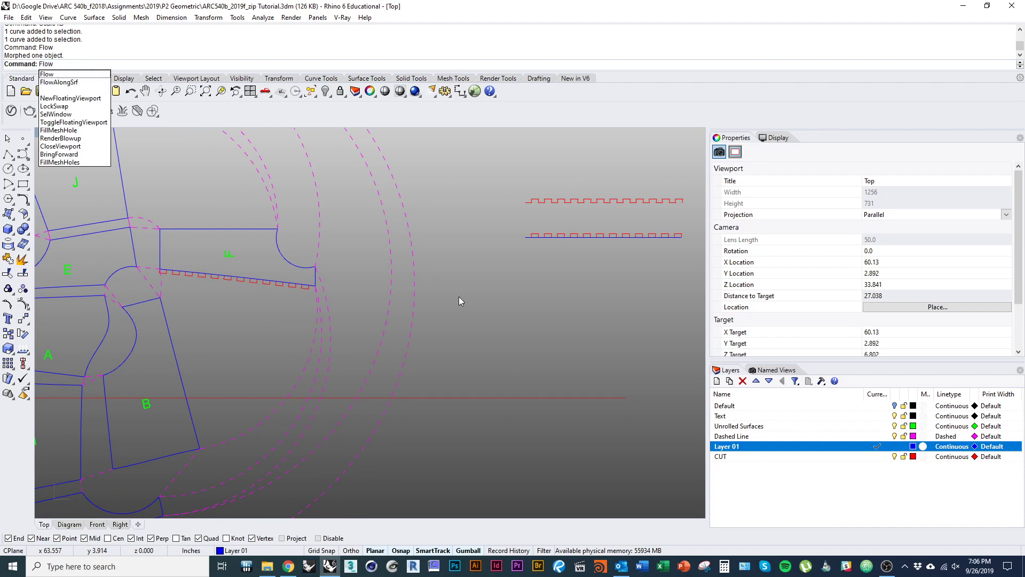
{"action": "key", "text": "Return"}
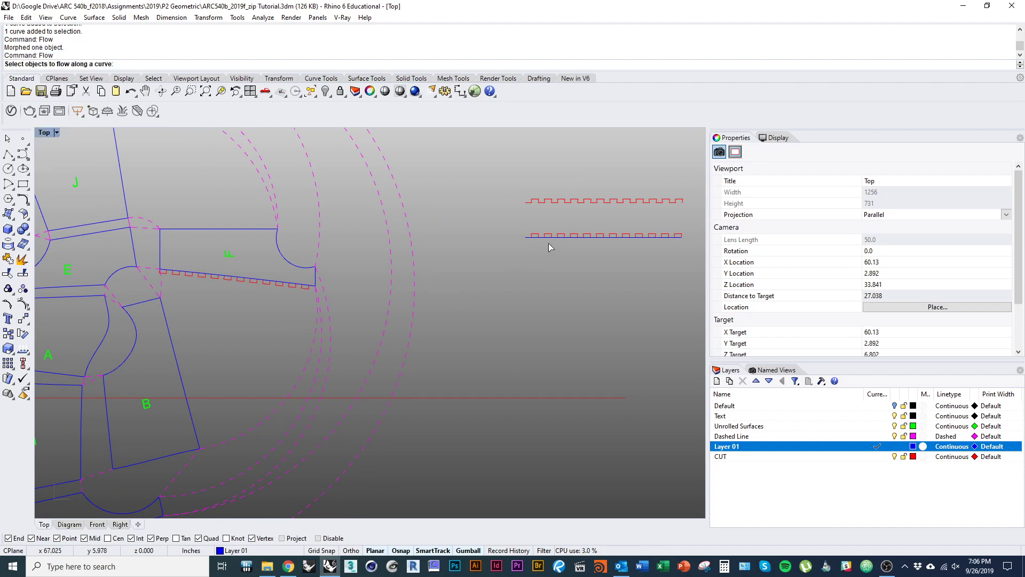
{"action": "scroll", "coordinate": [548, 247], "scroll_direction": "up", "scroll_amount": 5}
{"action": "left_click", "coordinate": [522, 234]}
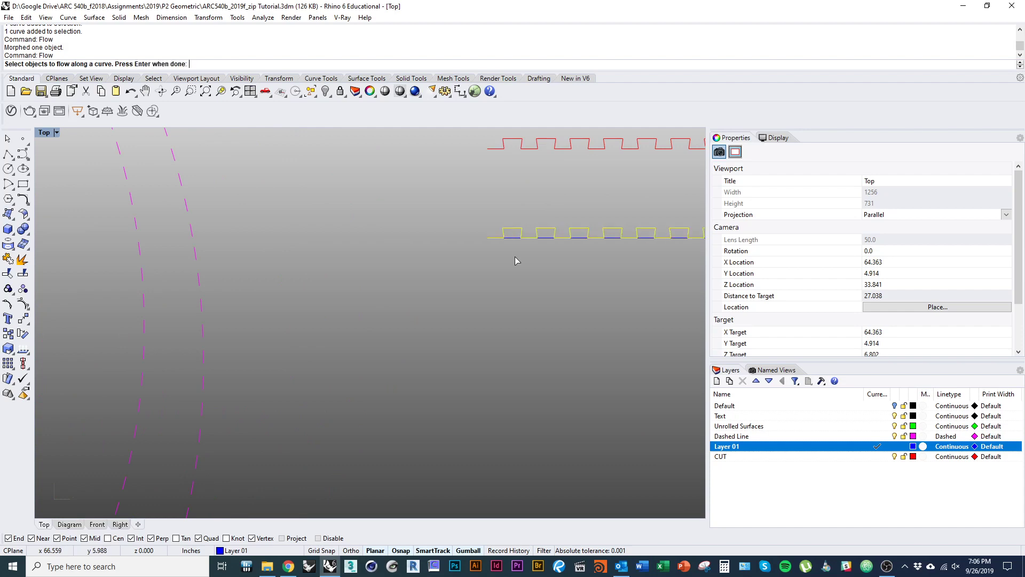
{"action": "key", "text": "Return"}
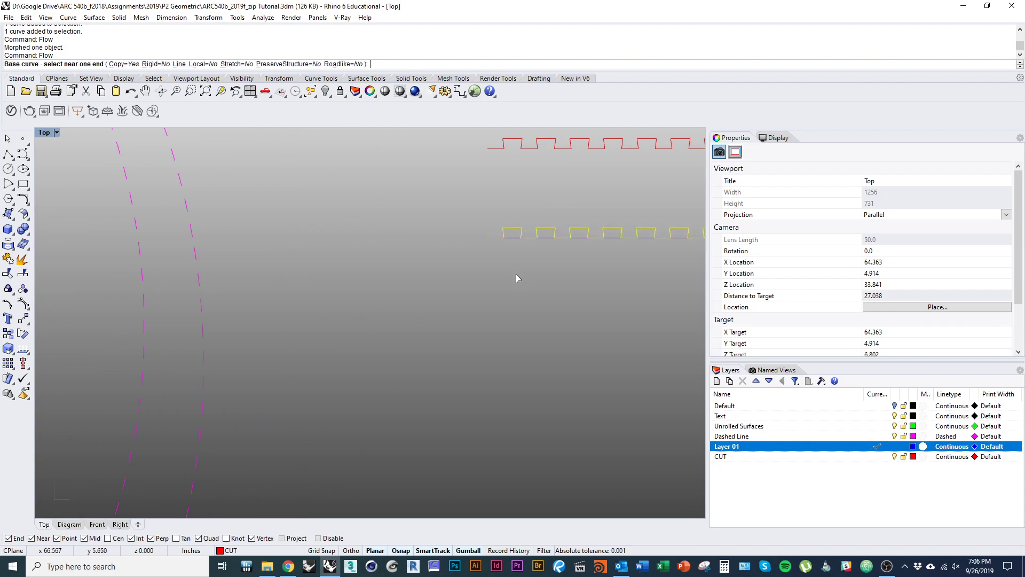
{"action": "left_click", "coordinate": [511, 240]}
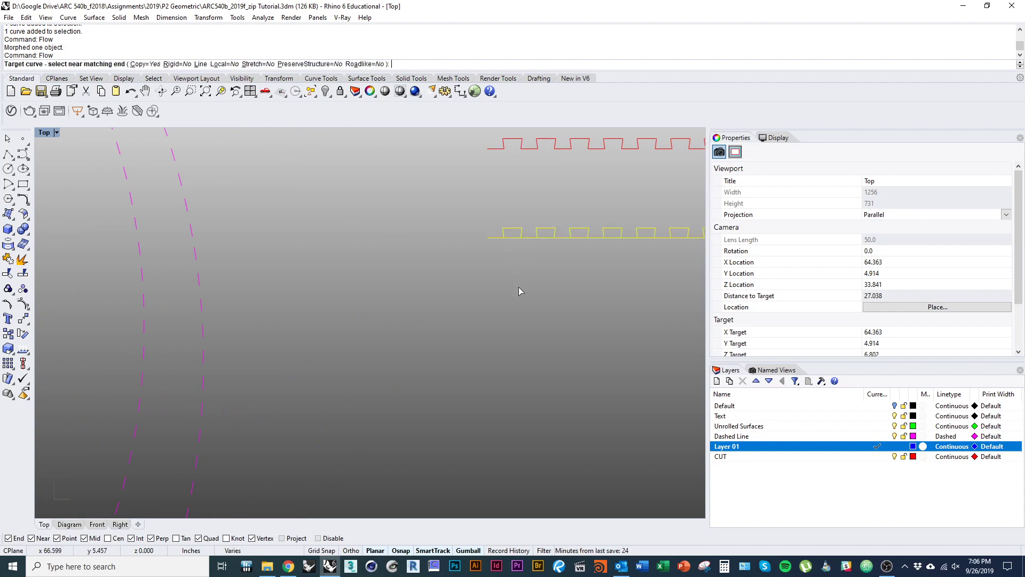
{"action": "type", "text": "l"}
{"action": "key", "text": "Return"}
{"action": "scroll", "coordinate": [421, 304], "scroll_direction": "down", "scroll_amount": 7}
{"action": "right_click_drag", "start_coordinate": [418, 337], "coordinate": [419, 300]}
{"action": "key", "text": "Escape"}
- Flow the scaled zipper copy from its base line's left end onto piece B's long right edge, matched at the edge's upper end
{"action": "right_click", "coordinate": [440, 267]}
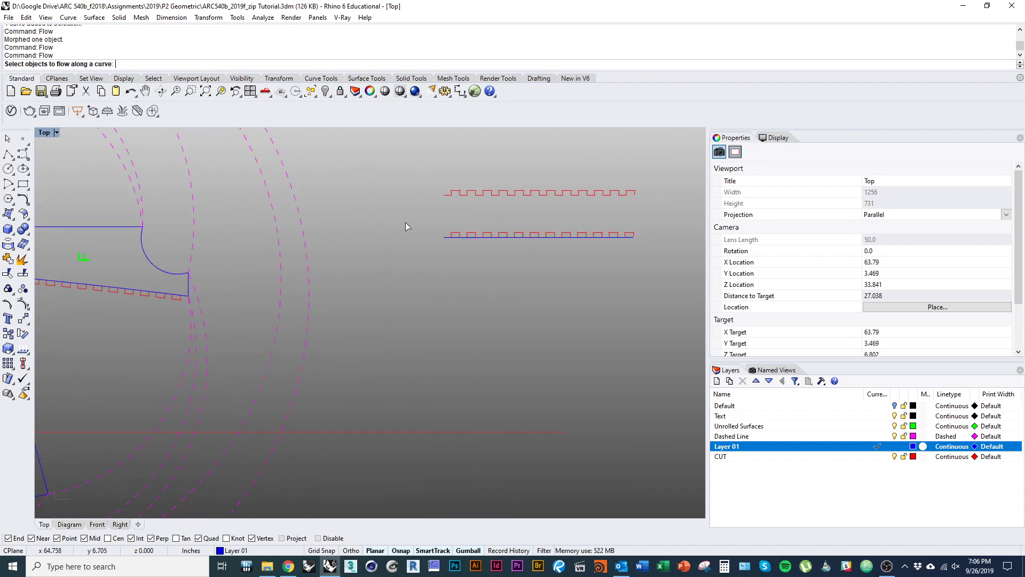
{"action": "left_click", "coordinate": [463, 237]}
{"action": "right_click", "coordinate": [466, 259]}
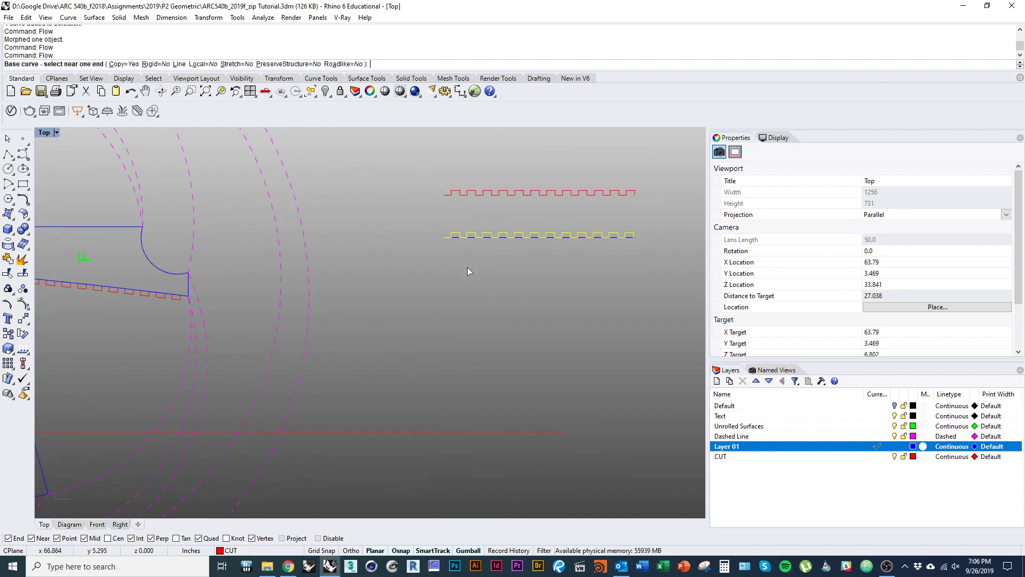
{"action": "scroll", "coordinate": [457, 217], "scroll_direction": "up", "scroll_amount": 3}
{"action": "right_click_drag", "start_coordinate": [456, 216], "coordinate": [458, 198], "text": "ctrl"}
{"action": "left_click", "coordinate": [457, 203]}
{"action": "right_click_drag", "start_coordinate": [434, 238], "coordinate": [456, 315], "text": "ctrl"}
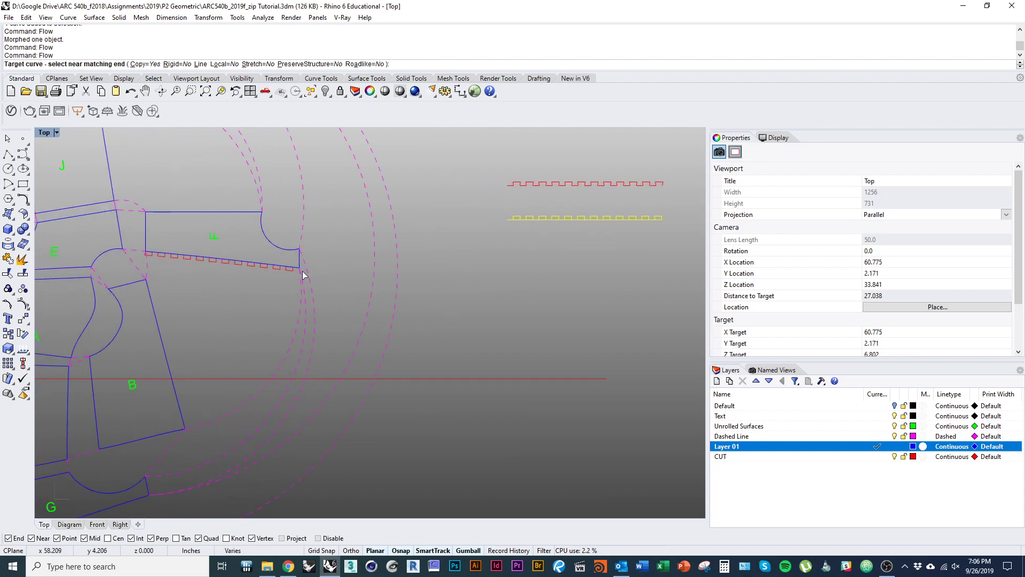
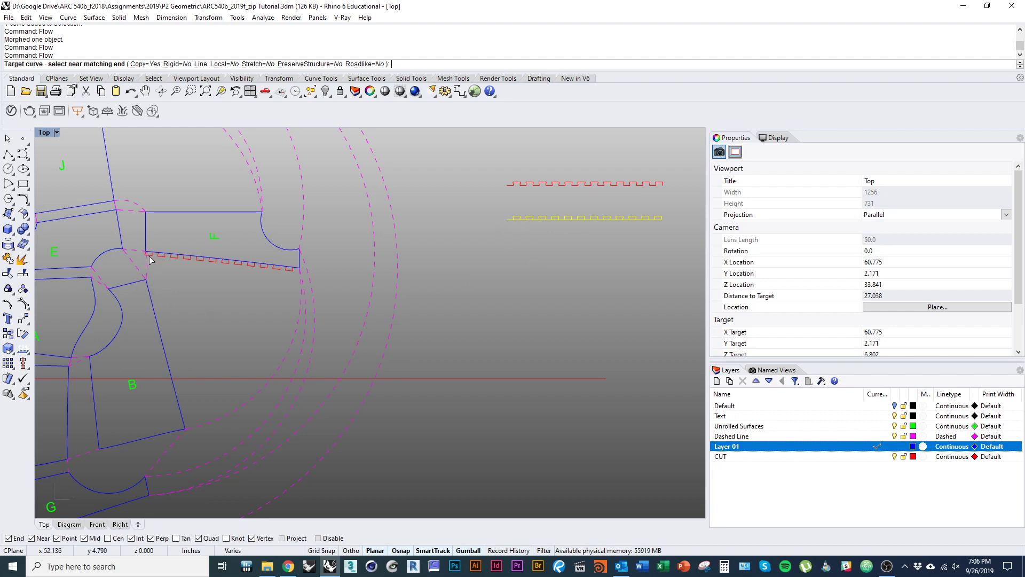
{"action": "left_click", "coordinate": [149, 287]}
{"action": "right_click", "coordinate": [192, 323]}
{"action": "key", "text": "Escape"}
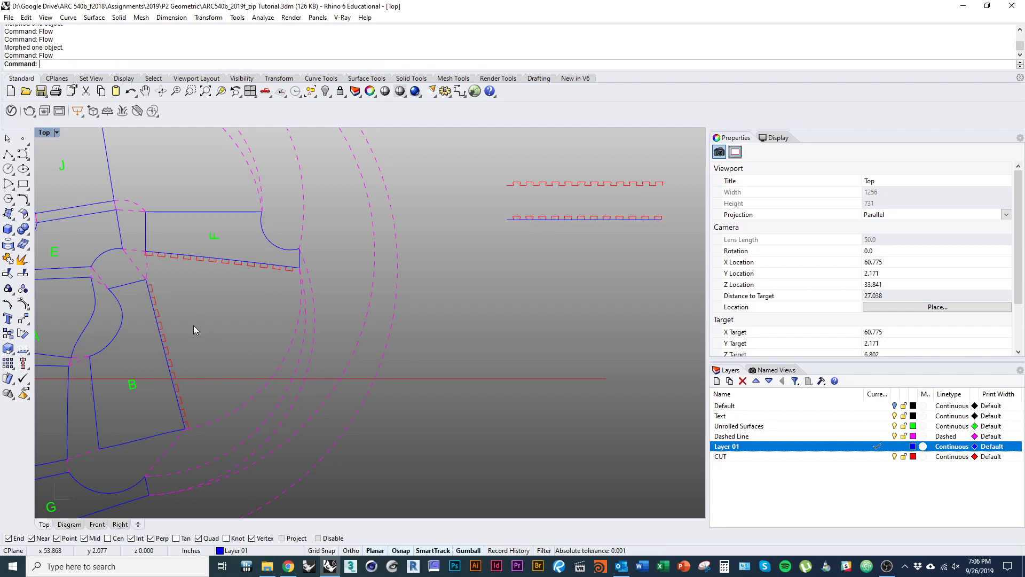
- Make CUT the current layer and briefly hide Layer 01 to check the flowed zipper curves, leaving nothing selected
{"action": "right_click_drag", "start_coordinate": [193, 325], "coordinate": [212, 335]}
{"action": "scroll", "coordinate": [191, 289], "scroll_direction": "up", "scroll_amount": 11}
{"action": "scroll", "coordinate": [196, 273], "scroll_direction": "down", "scroll_amount": 3}
{"action": "left_click", "coordinate": [140, 344]}
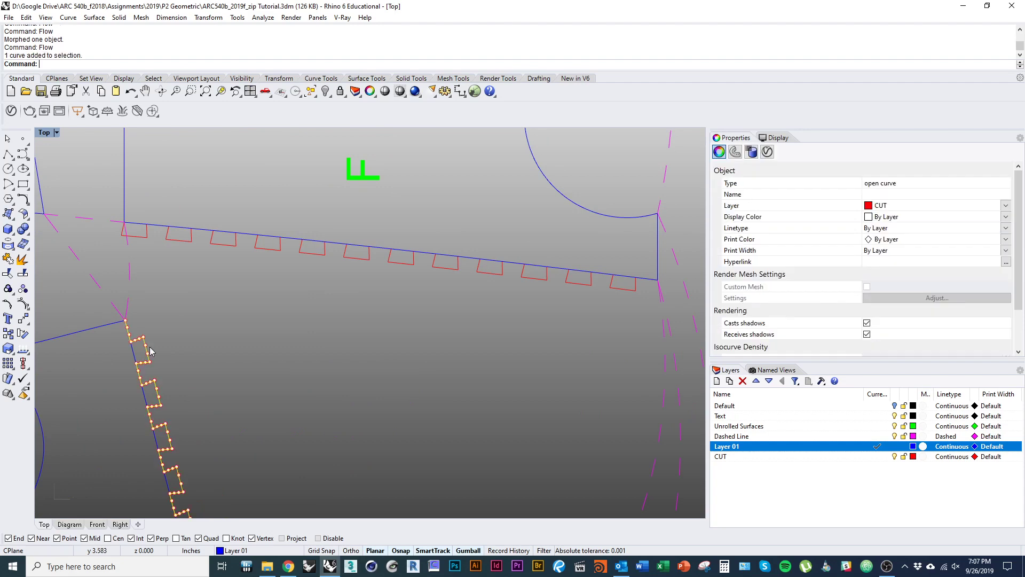
{"action": "right_click_drag", "start_coordinate": [141, 344], "coordinate": [267, 380]}
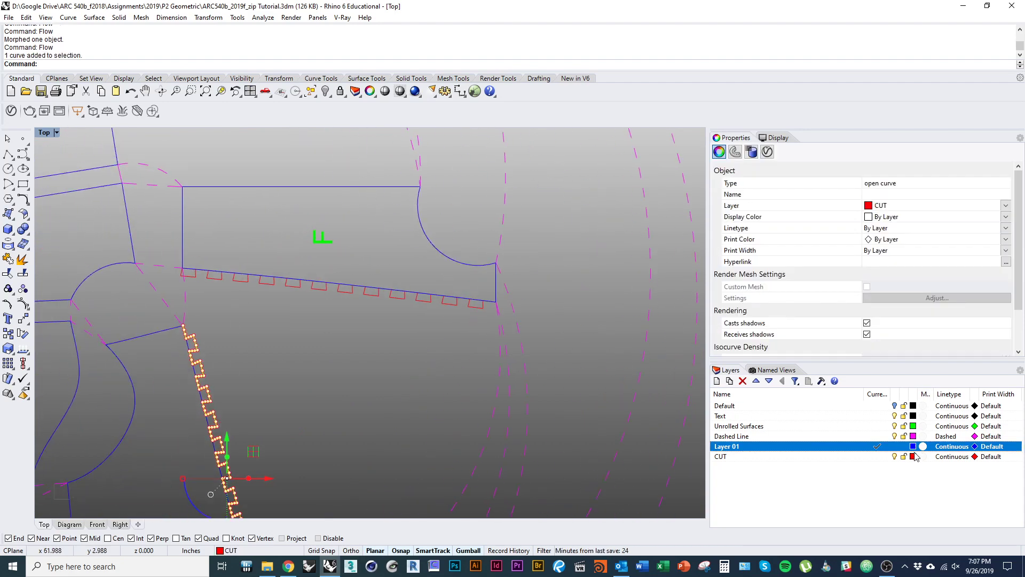
{"action": "left_click", "coordinate": [877, 456]}
{"action": "scroll", "coordinate": [419, 346], "scroll_direction": "down", "scroll_amount": 4}
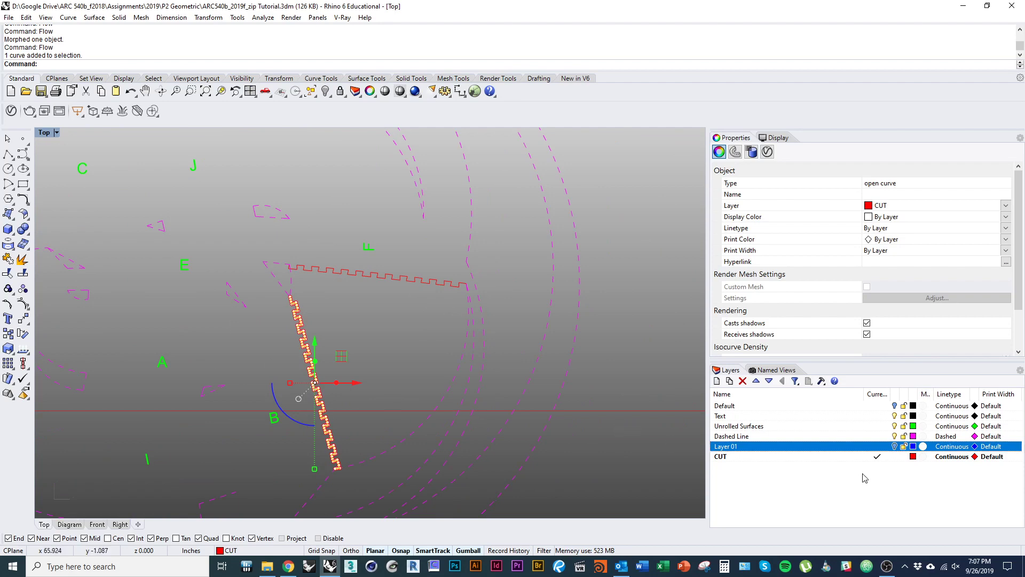
{"action": "key", "text": "Escape"}
{"action": "scroll", "coordinate": [379, 374], "scroll_direction": "up", "scroll_amount": 3}
{"action": "key", "text": "Escape"}
- Examine how the zipper teeth sit along piece F's slanted lower edge and piece B's long right edge
{"action": "scroll", "coordinate": [267, 316], "scroll_direction": "up", "scroll_amount": 6}
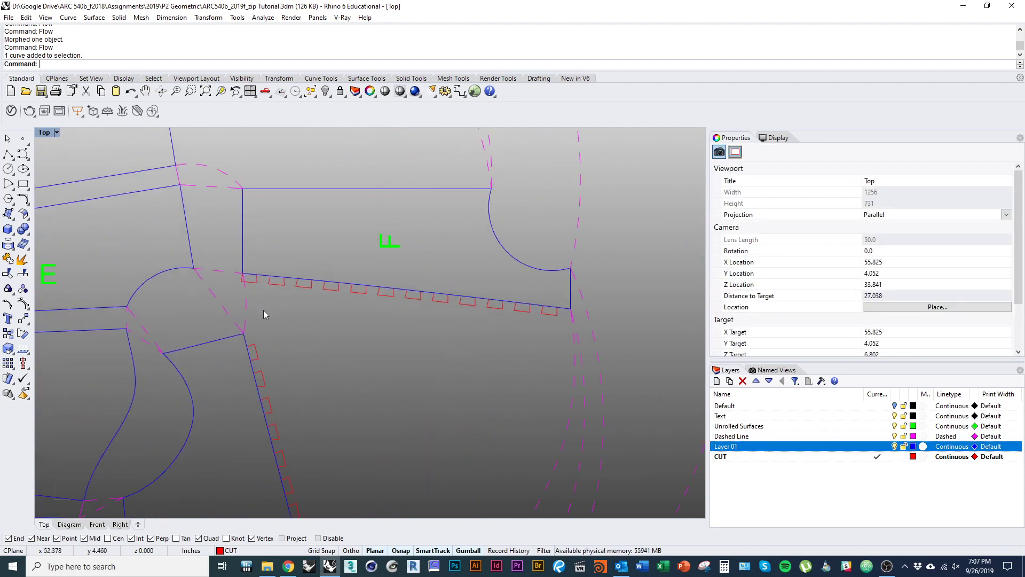
{"action": "right_click_drag", "start_coordinate": [252, 377], "coordinate": [197, 258]}
{"action": "mouse_move", "coordinate": [480, 287]}
{"action": "right_mouse_down"}
{"action": "mouse_move", "coordinate": [447, 174]}
{"action": "mouse_move", "coordinate": [467, 296]}
{"action": "right_mouse_up"}
{"action": "right_click_drag", "start_coordinate": [328, 403], "coordinate": [335, 329]}
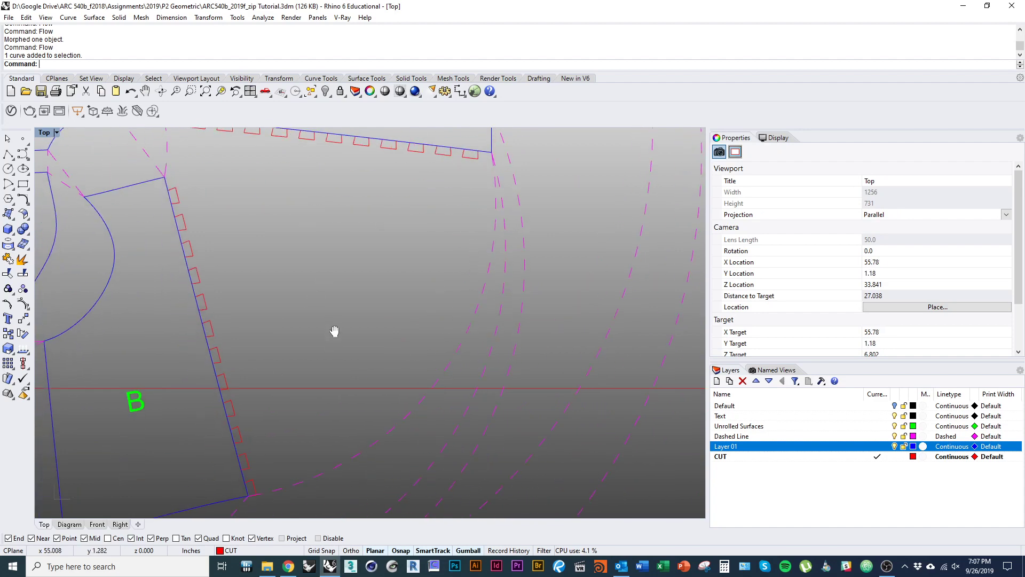
{"action": "right_click_drag", "start_coordinate": [298, 128], "coordinate": [286, 254]}
{"action": "scroll", "coordinate": [333, 313], "scroll_direction": "down", "scroll_amount": 5}
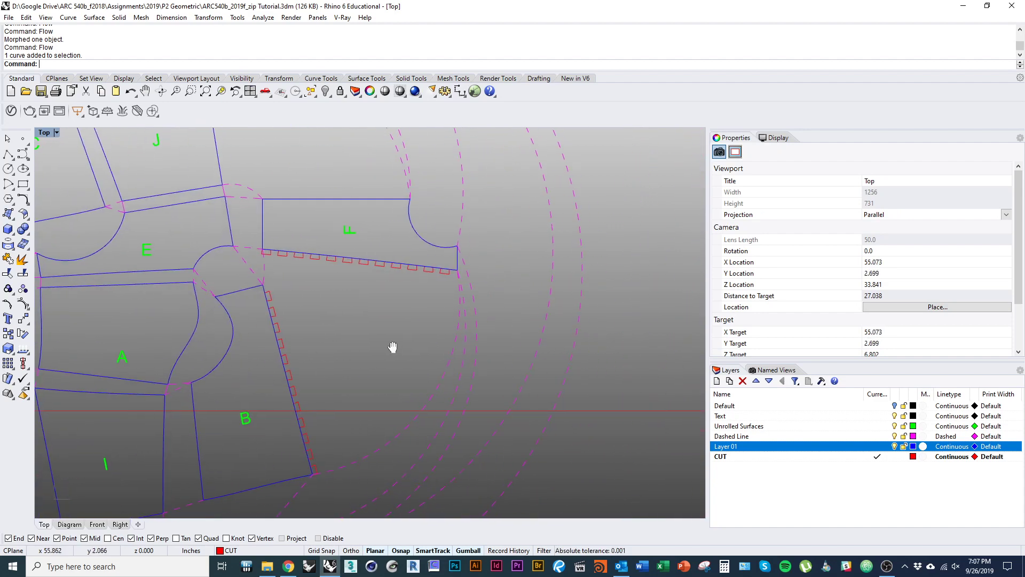
{"action": "scroll", "coordinate": [235, 315], "scroll_direction": "down", "scroll_amount": 3}
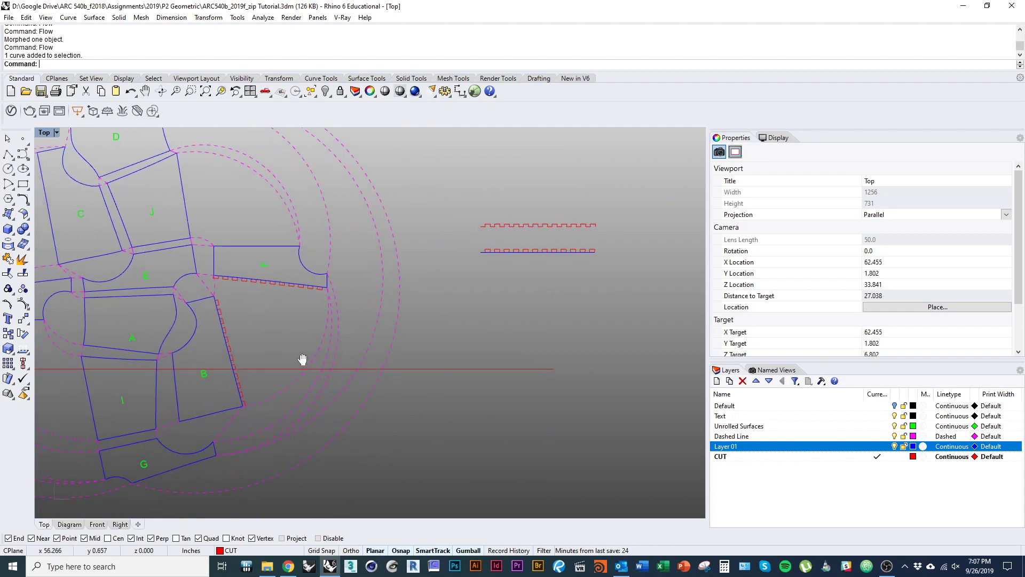
{"action": "mouse_move", "coordinate": [302, 359]}
{"action": "right_mouse_down"}
{"action": "mouse_move", "coordinate": [426, 350]}
{"action": "mouse_move", "coordinate": [300, 364]}
{"action": "right_mouse_up"}
- Measure the length of piece F's concave curved edge with the Length command
{"action": "scroll", "coordinate": [301, 322], "scroll_direction": "up", "scroll_amount": 5}
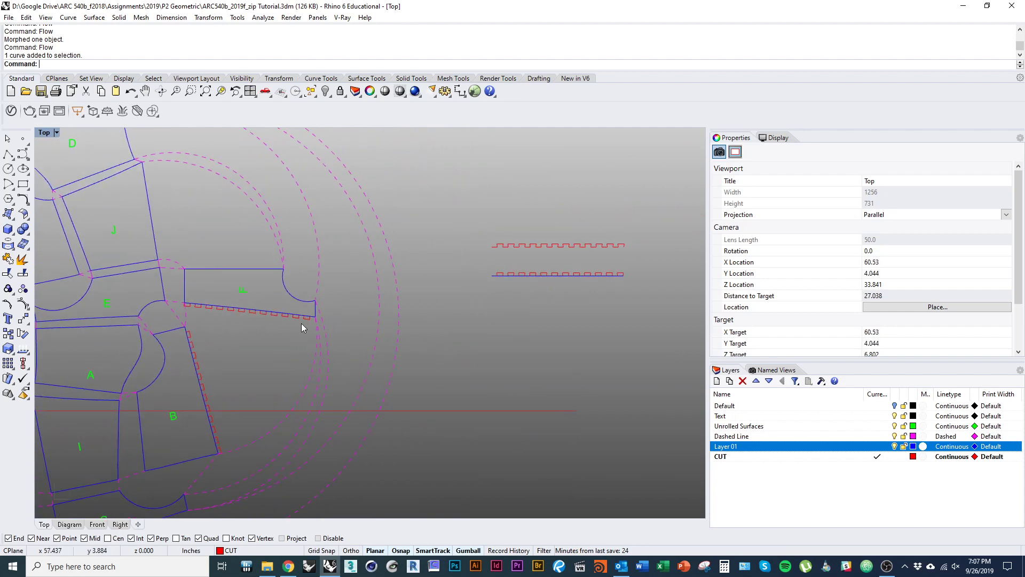
{"action": "left_click", "coordinate": [288, 305]}
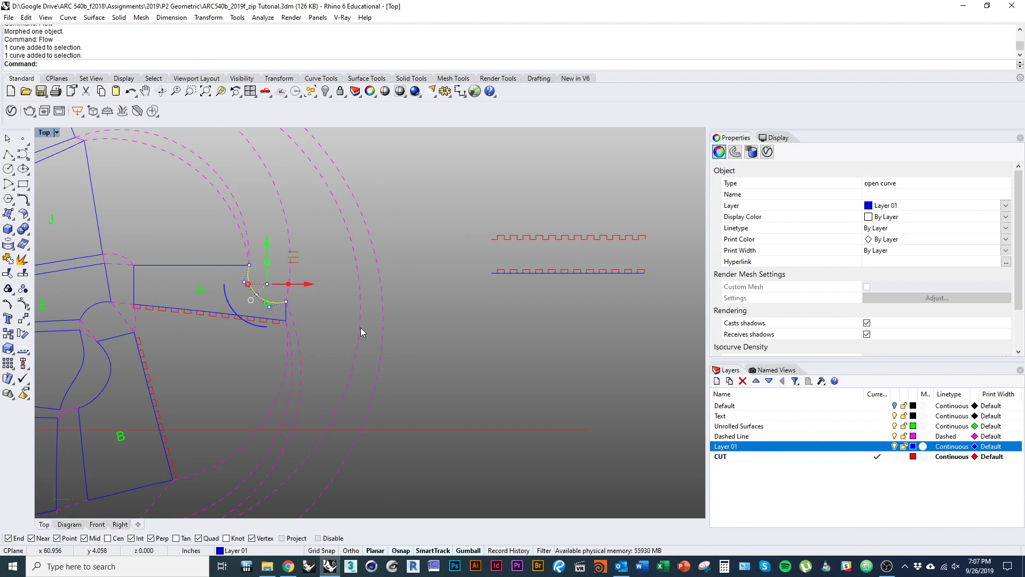
{"action": "type", "text": "Length"}
{"action": "key", "text": "Return"}
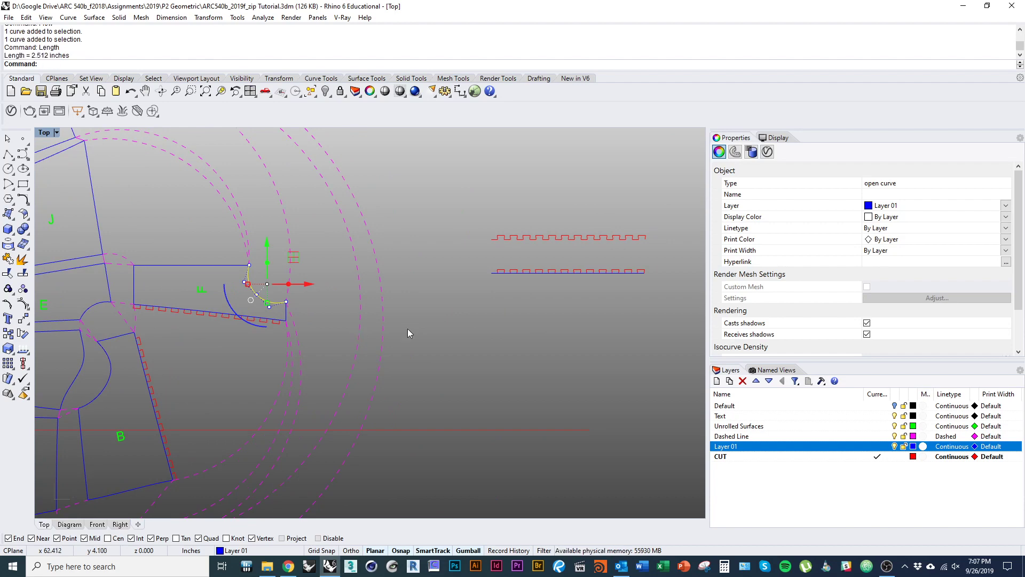
{"action": "right_click_drag", "start_coordinate": [493, 299], "coordinate": [350, 260]}
{"action": "scroll", "coordinate": [427, 300], "scroll_direction": "up", "scroll_amount": 5}
{"action": "left_click", "coordinate": [432, 280]}
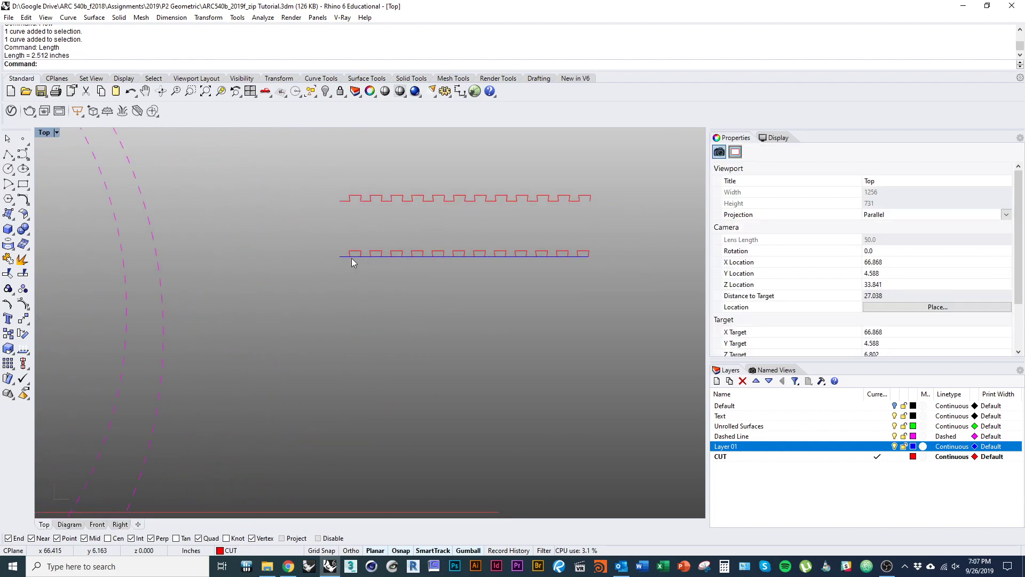
{"action": "left_click", "coordinate": [352, 257]}
{"action": "key", "text": "Escape"}
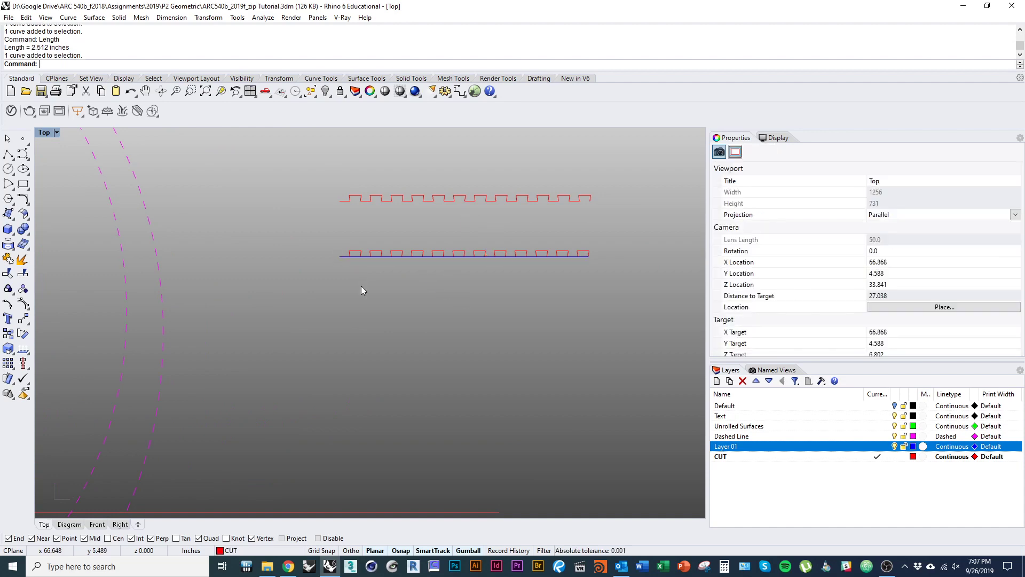
- Draw a horizontal 2.512-inch line below the zipper copies, assign it to Layer 01 and make Layer 01 current
{"action": "type", "text": "line"}
{"action": "key", "text": "Return"}
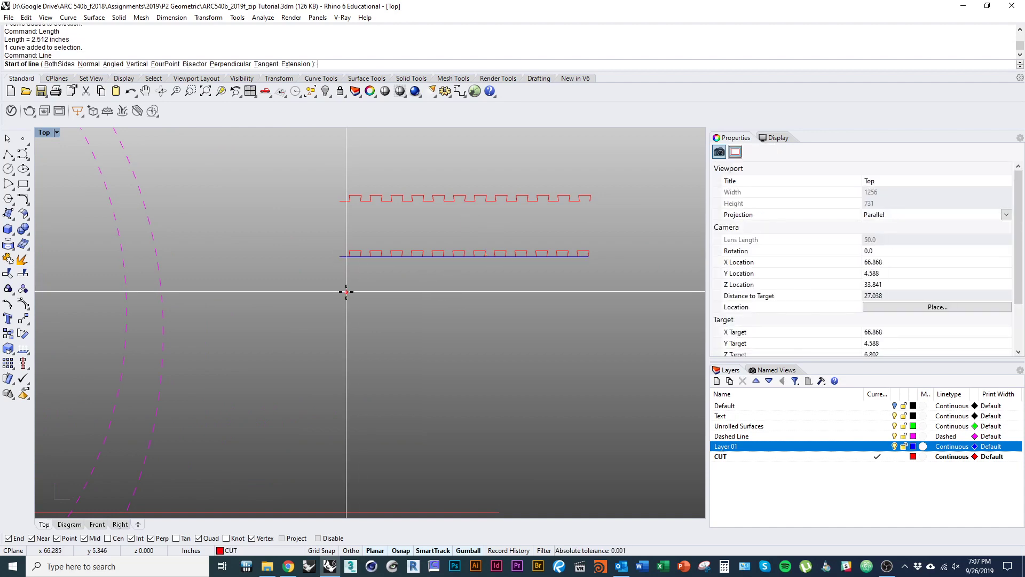
{"action": "left_click", "coordinate": [341, 323]}
{"action": "type", "text": "2.512"}
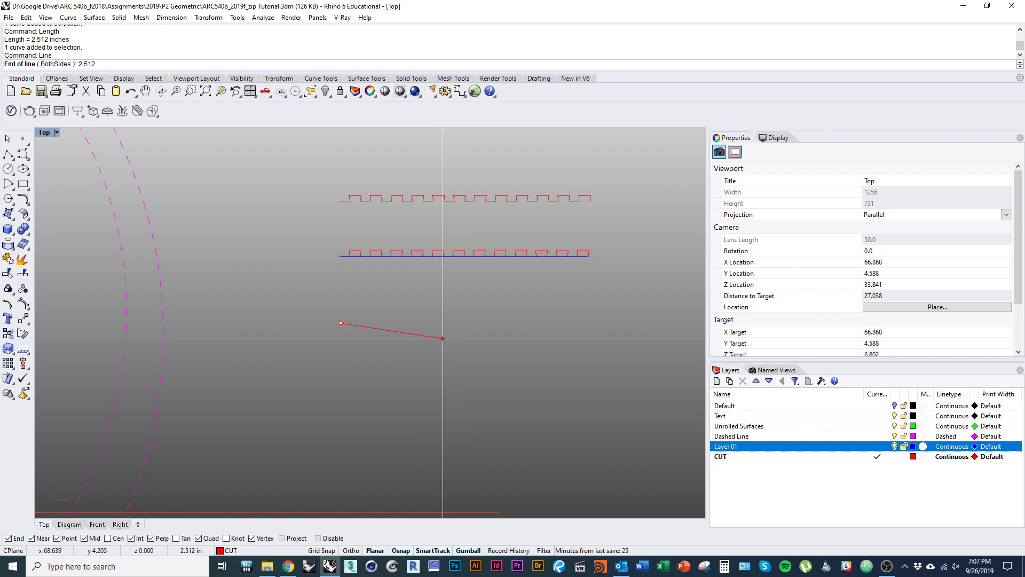
{"action": "key", "text": "Return"}
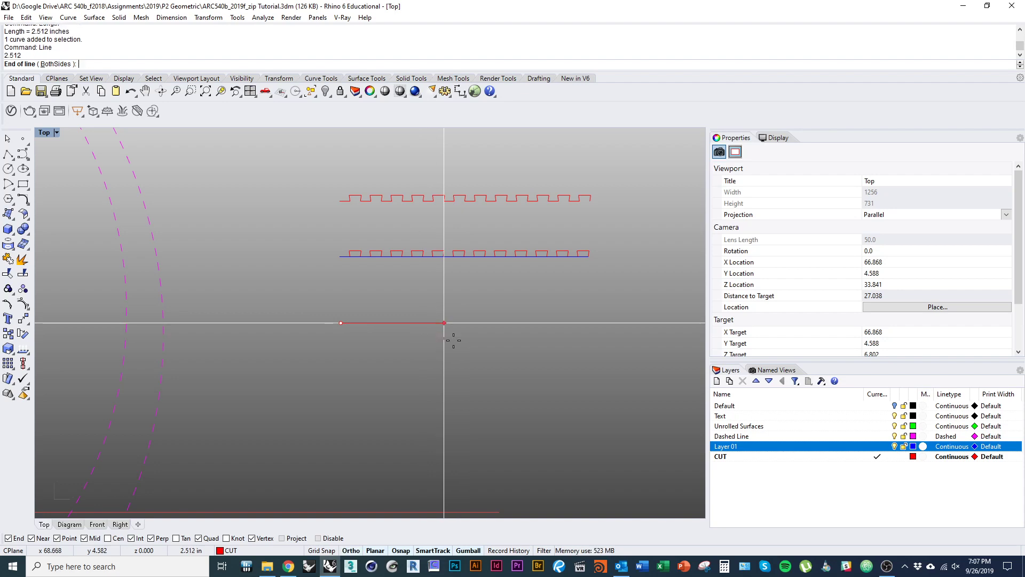
{"action": "left_click", "coordinate": [444, 322]}
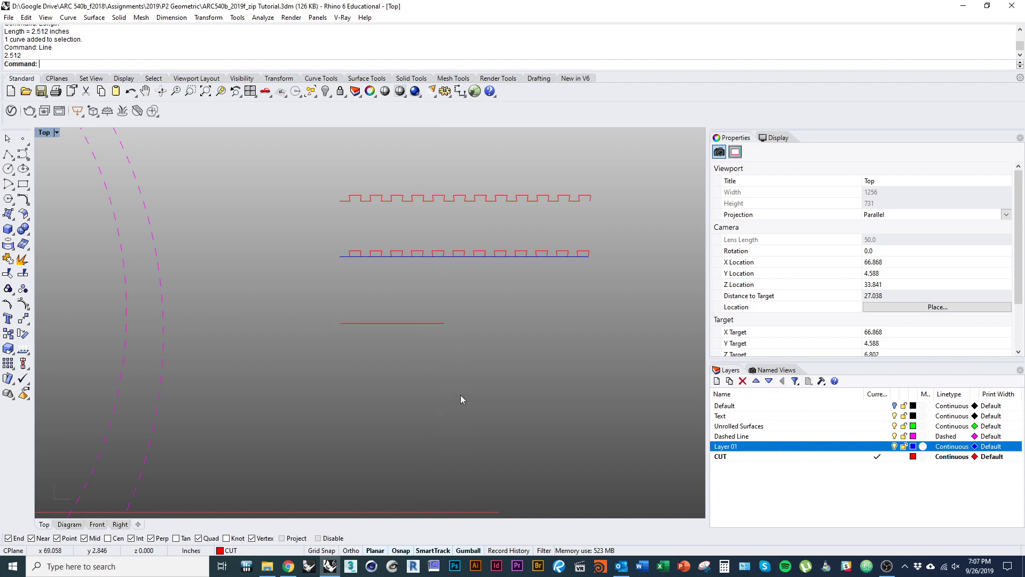
{"action": "right_click", "coordinate": [878, 453]}
{"action": "left_click", "coordinate": [854, 398]}
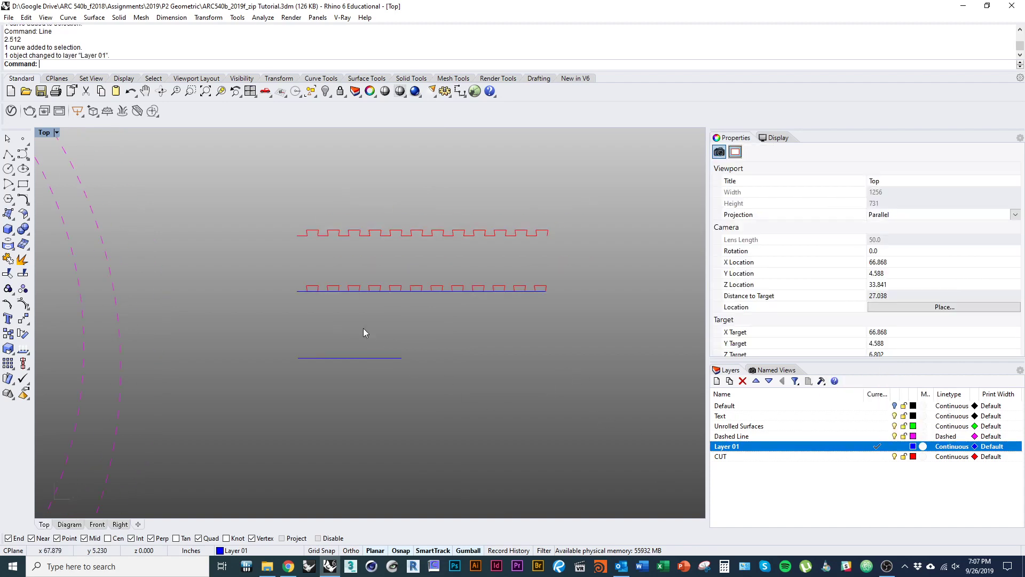
- Copy the original zipper curve from its left end onto the left end of the new base line
{"action": "scroll", "coordinate": [363, 328], "scroll_direction": "up", "scroll_amount": 4}
{"action": "left_click", "coordinate": [366, 264]}
{"action": "left_click", "coordinate": [287, 189]}
{"action": "type", "text": "c"}
{"action": "key", "text": "space"}
{"action": "left_click", "coordinate": [256, 189]}
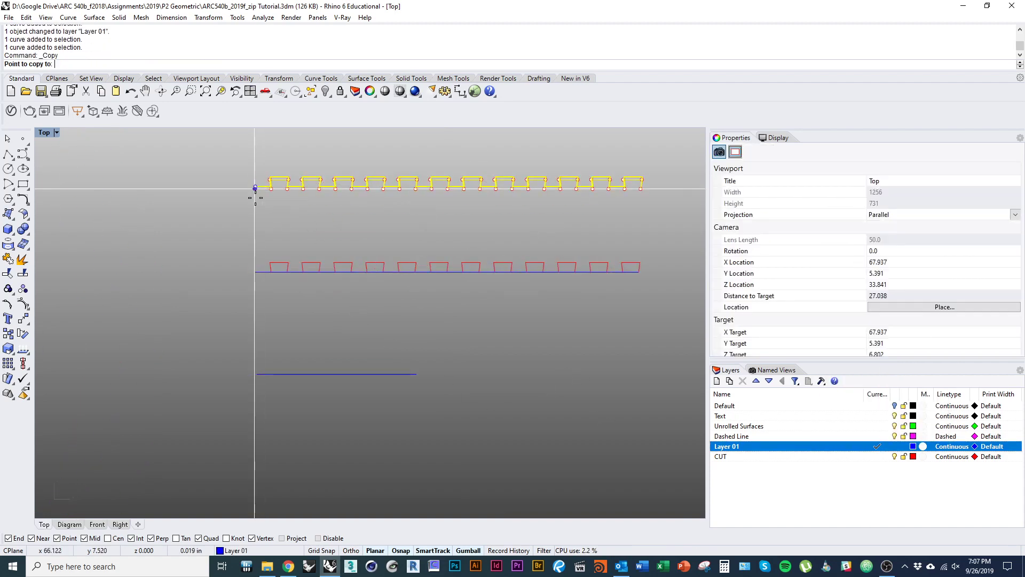
{"action": "left_click", "coordinate": [257, 374]}
{"action": "key", "text": "Return"}
{"action": "scroll", "coordinate": [427, 368], "scroll_direction": "up", "scroll_amount": 3}
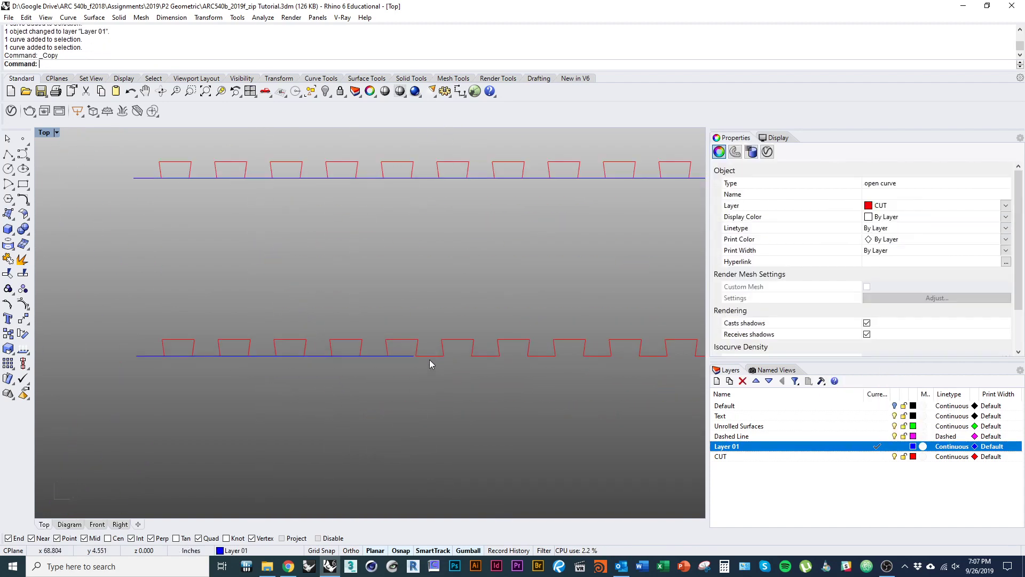
- Scale the copied zipper with Scale1D from its left end so the fifth tooth's right base corner meets the base line's right end
{"action": "left_click", "coordinate": [417, 357]}
{"action": "left_click", "coordinate": [434, 385]}
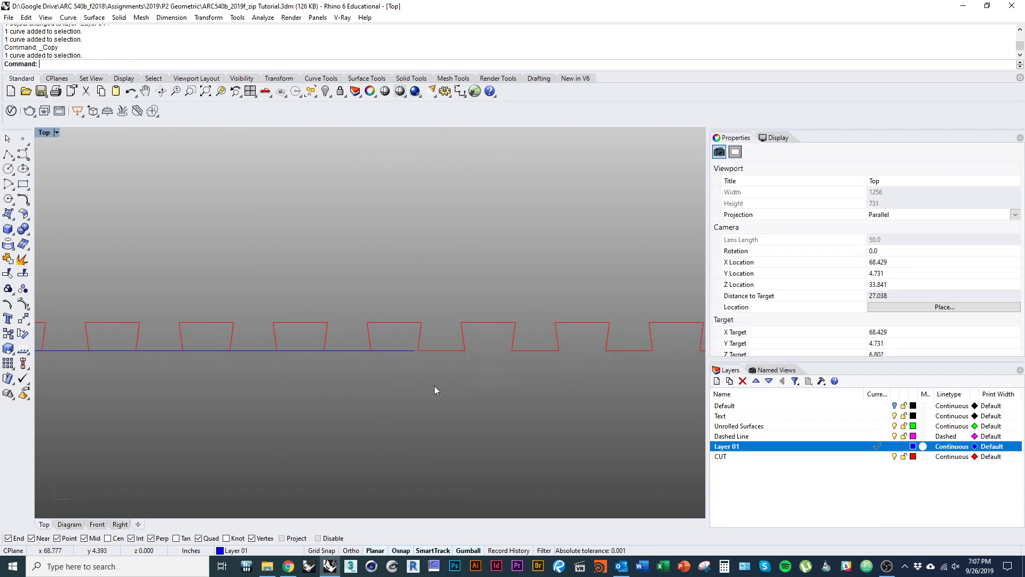
{"action": "scroll", "coordinate": [398, 368], "scroll_direction": "up", "scroll_amount": 1}
{"action": "left_click", "coordinate": [411, 351]}
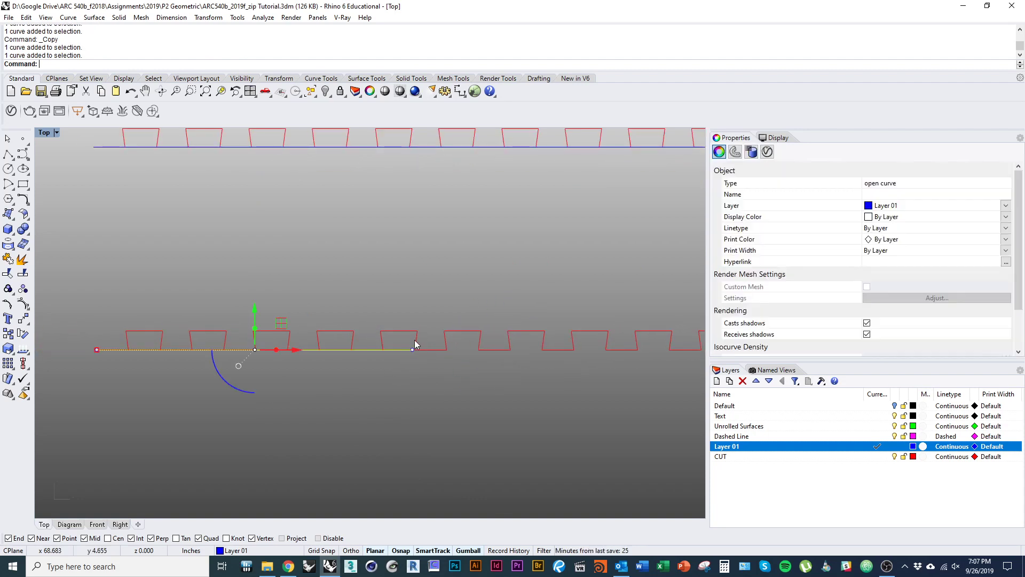
{"action": "left_click", "coordinate": [213, 387]}
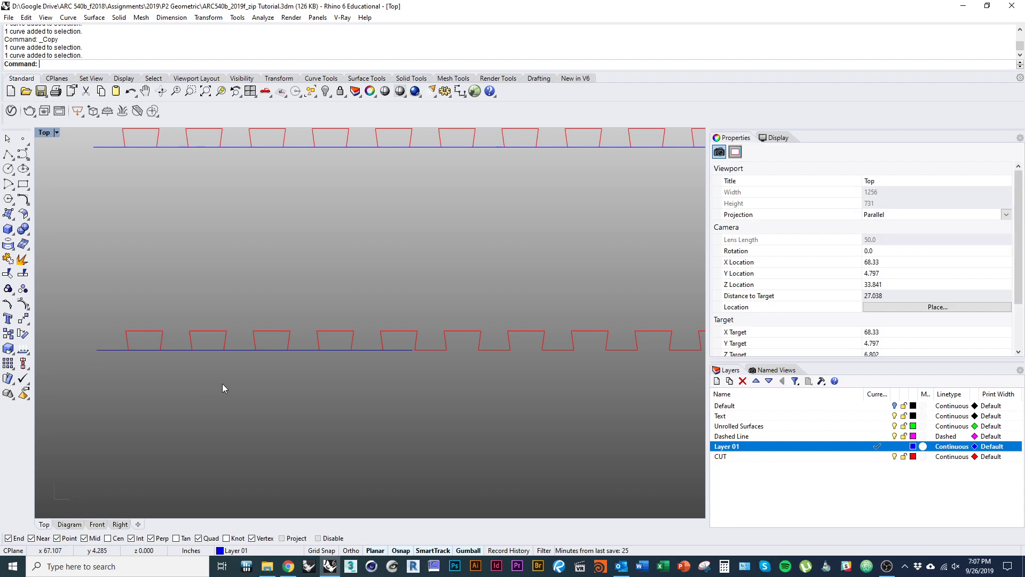
{"action": "left_click", "coordinate": [418, 350]}
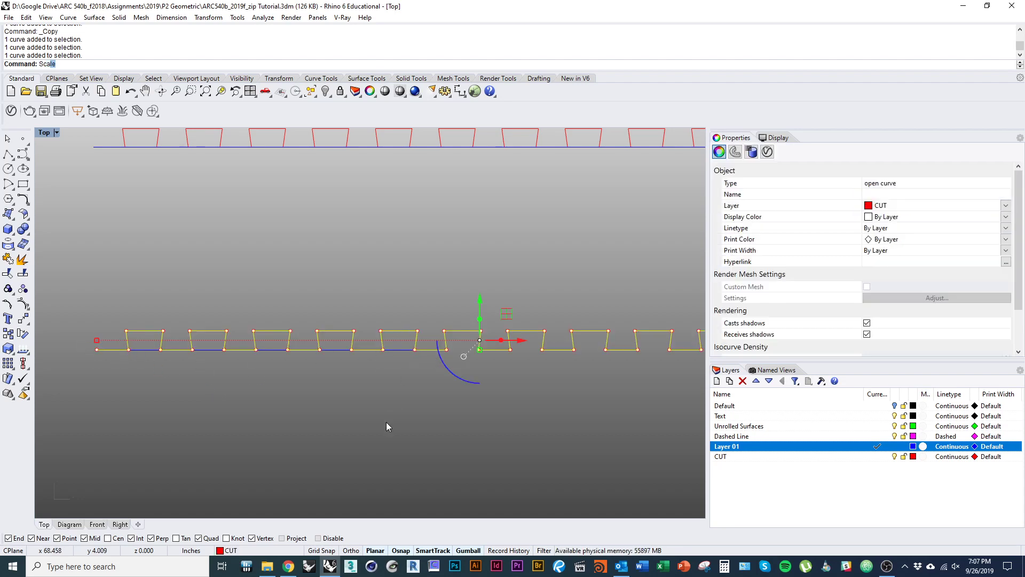
{"action": "key", "text": "BackSpace"}
{"action": "type", "text": "le1D"}
{"action": "key", "text": "Return"}
{"action": "left_click", "coordinate": [97, 350]}
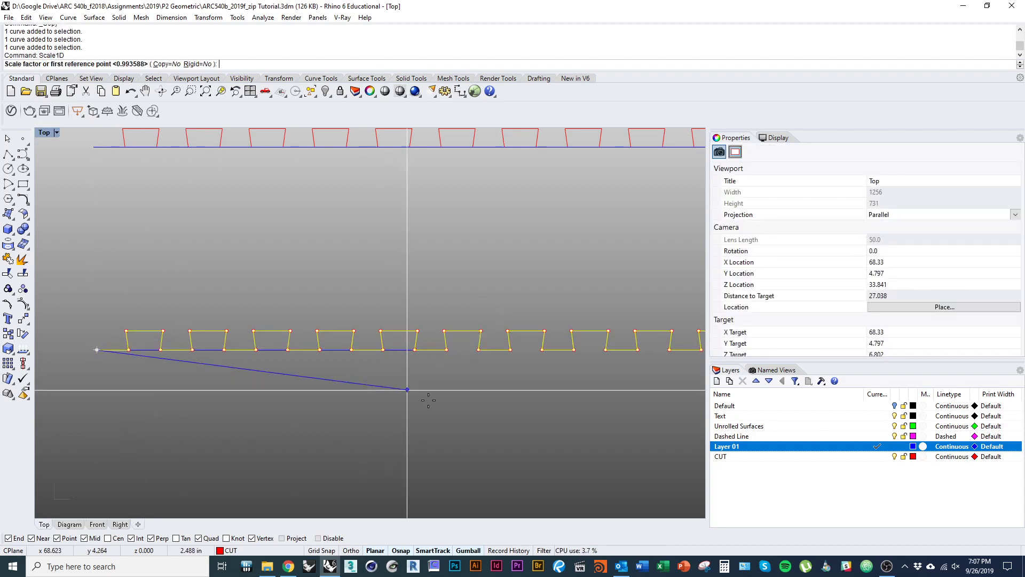
{"action": "scroll", "coordinate": [422, 388], "scroll_direction": "up", "scroll_amount": 10}
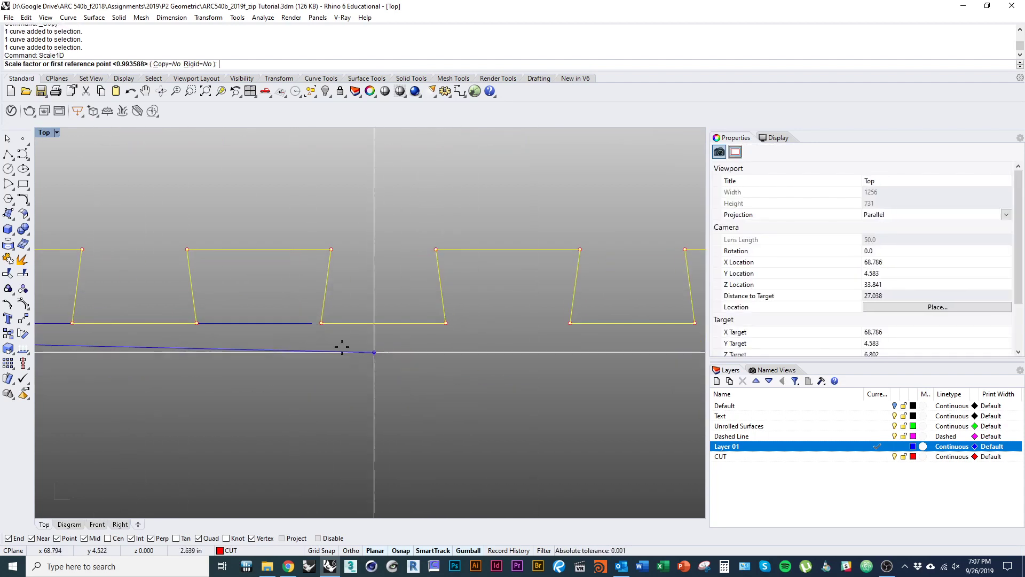
{"action": "left_click", "coordinate": [312, 293]}
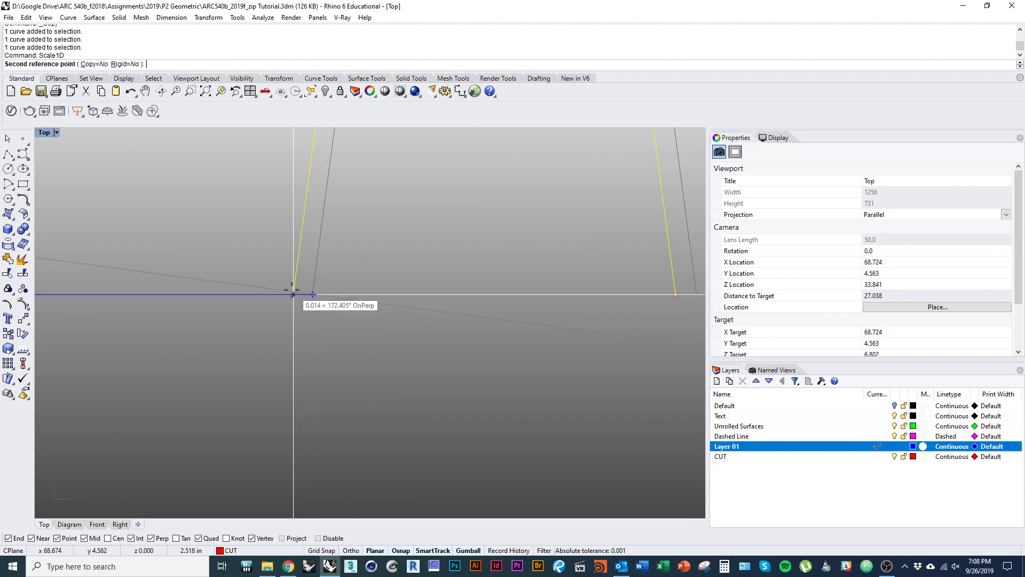
{"action": "left_click", "coordinate": [285, 294]}
{"action": "scroll", "coordinate": [363, 320], "scroll_direction": "down", "scroll_amount": 5}
{"action": "key", "text": "Escape"}
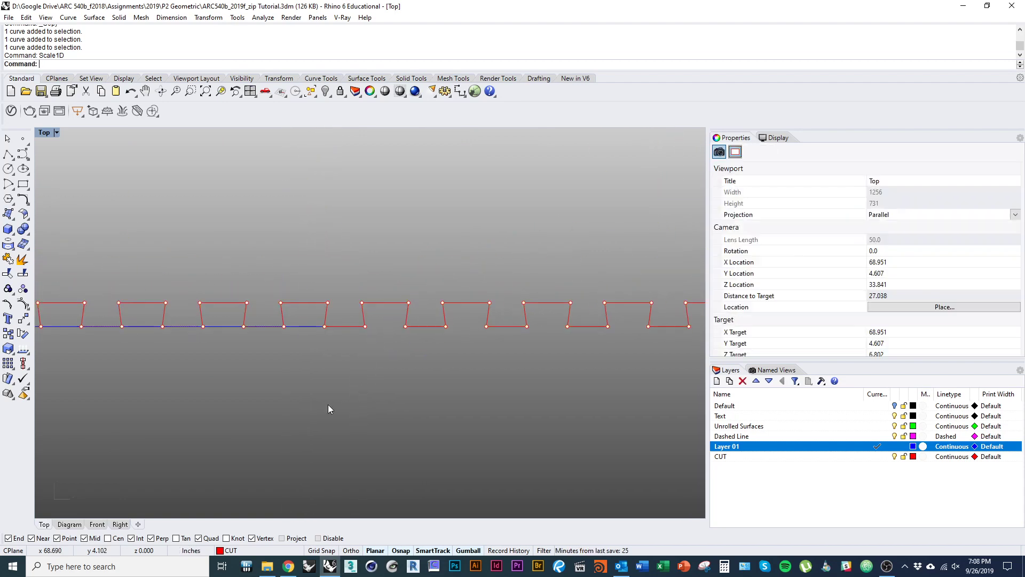
- Explode the scaled zipper and rejoin all its segments except the flat one just past the base line's right end
{"action": "left_click", "coordinate": [348, 326]}
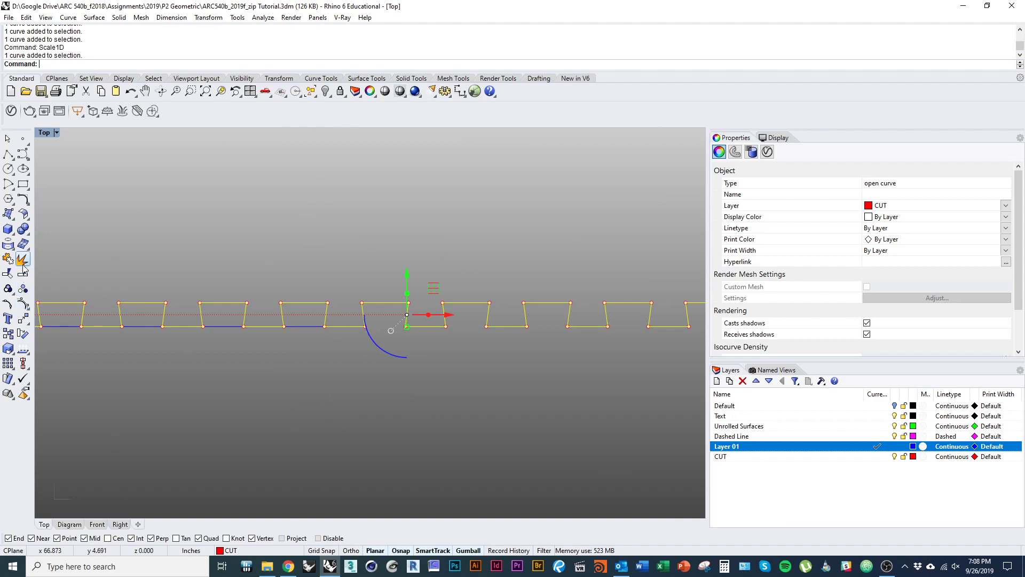
{"action": "left_click", "coordinate": [22, 259]}
{"action": "left_click", "coordinate": [335, 326], "text": "ctrl"}
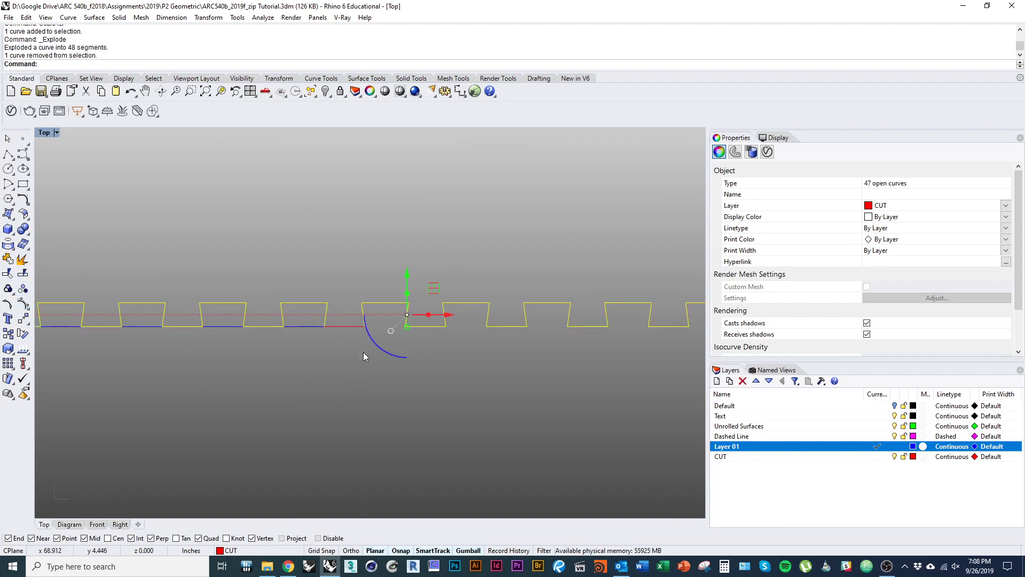
{"action": "key", "text": "ctrl+j"}
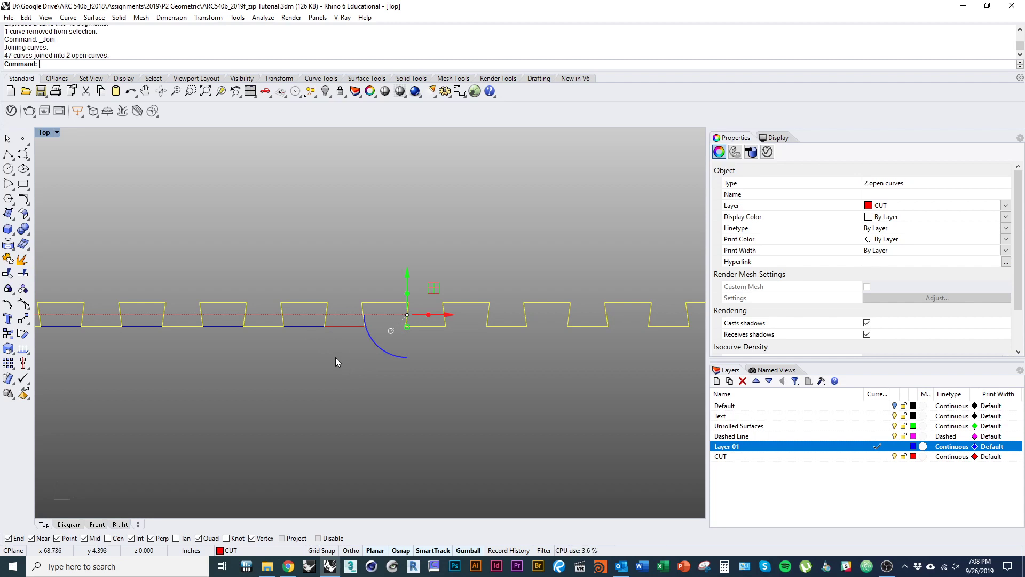
- Delete the zipper portion beyond the base line's right end, including the loose flat segment, keeping the first five teeth
{"action": "left_click", "coordinate": [326, 321], "text": "ctrl"}
{"action": "left_click", "coordinate": [347, 326], "text": "shift"}
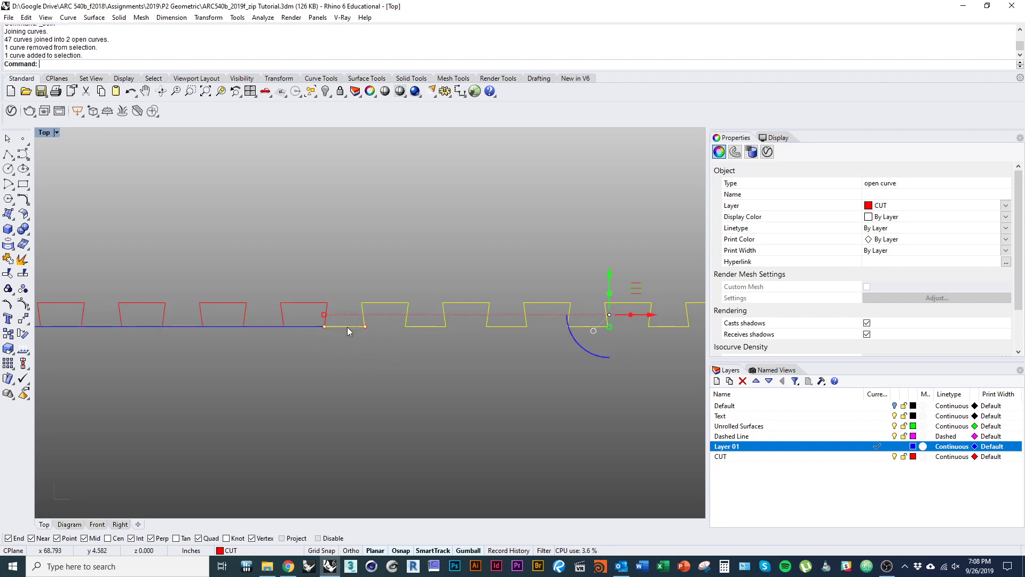
{"action": "type", "text": "d"}
{"action": "key", "text": "space"}
{"action": "right_click_drag", "start_coordinate": [328, 338], "coordinate": [326, 390], "text": "ctrl"}
{"action": "right_click_drag", "start_coordinate": [326, 390], "coordinate": [416, 383]}
{"action": "right_click_drag", "start_coordinate": [311, 372], "coordinate": [300, 387]}
{"action": "left_click", "coordinate": [281, 332]}
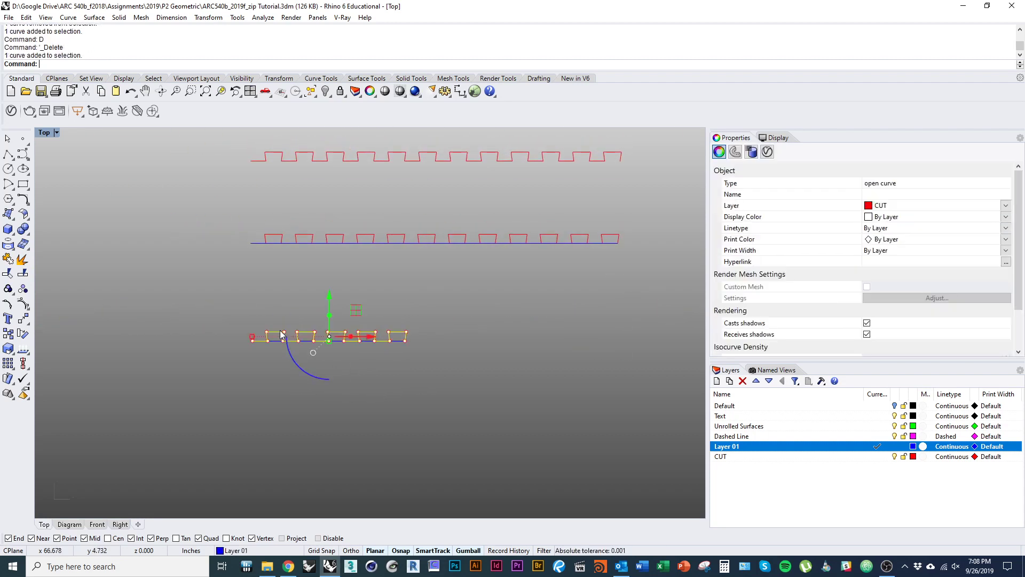
{"action": "right_click_drag", "start_coordinate": [343, 357], "coordinate": [402, 365], "text": "ctrl"}
{"action": "left_click", "coordinate": [351, 391]}
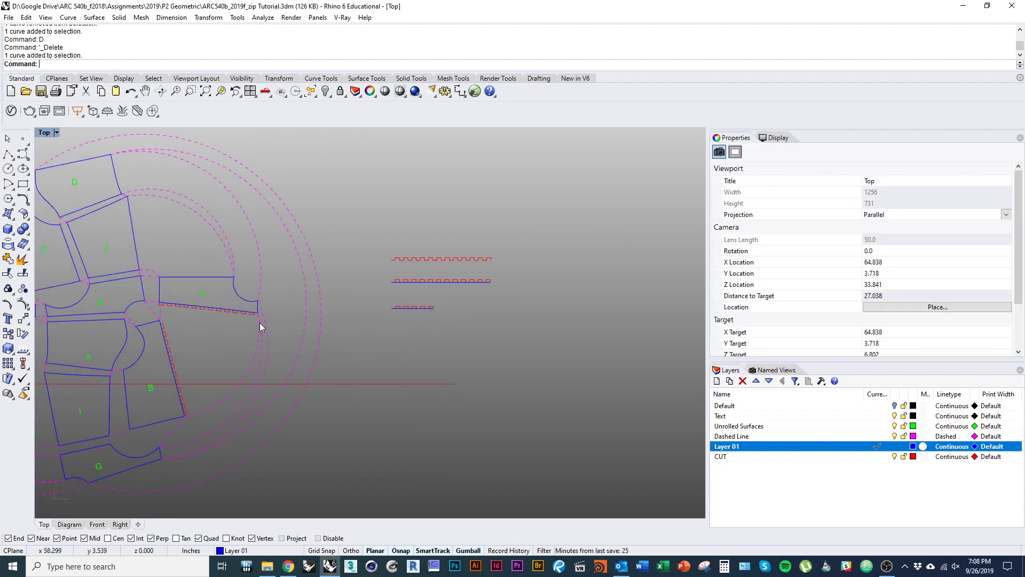
- Flow the five-tooth zipper from its base line's left end onto piece F's concave edge, matched at the edge's lower end
{"action": "right_click_drag", "start_coordinate": [245, 304], "coordinate": [236, 275], "text": "ctrl"}
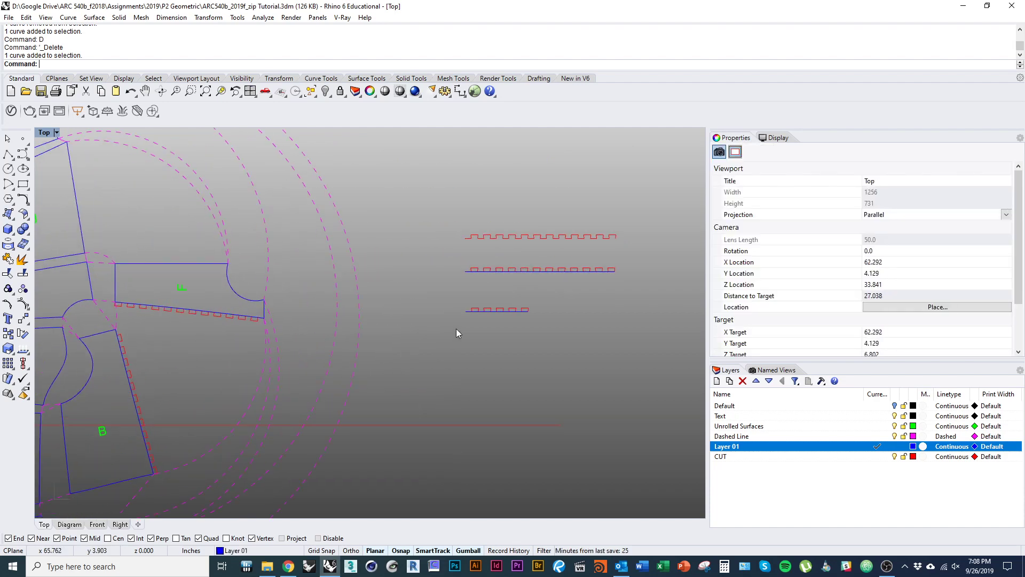
{"action": "type", "text": "Flow"}
{"action": "key", "text": "Return"}
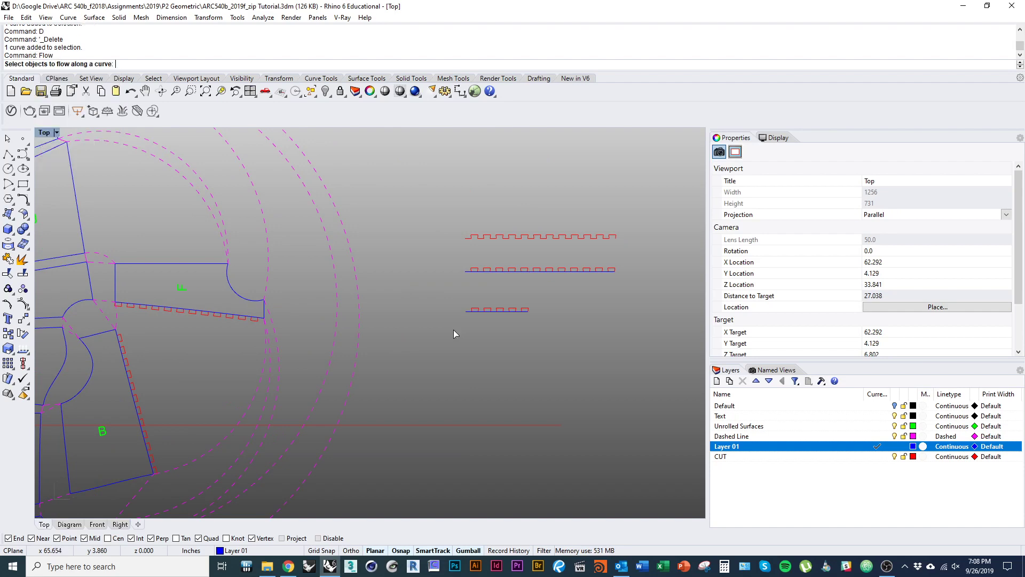
{"action": "scroll", "coordinate": [453, 328], "scroll_direction": "up", "scroll_amount": 2}
{"action": "left_click", "coordinate": [483, 294]}
{"action": "key", "text": "Return"}
{"action": "left_click", "coordinate": [482, 294]}
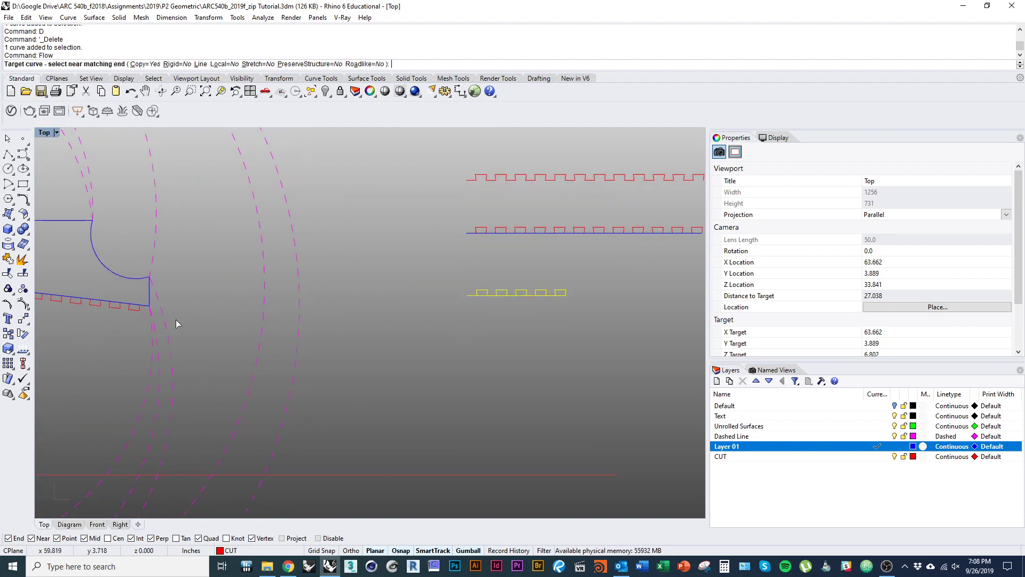
{"action": "left_click", "coordinate": [143, 280]}
{"action": "right_click_drag", "start_coordinate": [230, 306], "coordinate": [282, 350]}
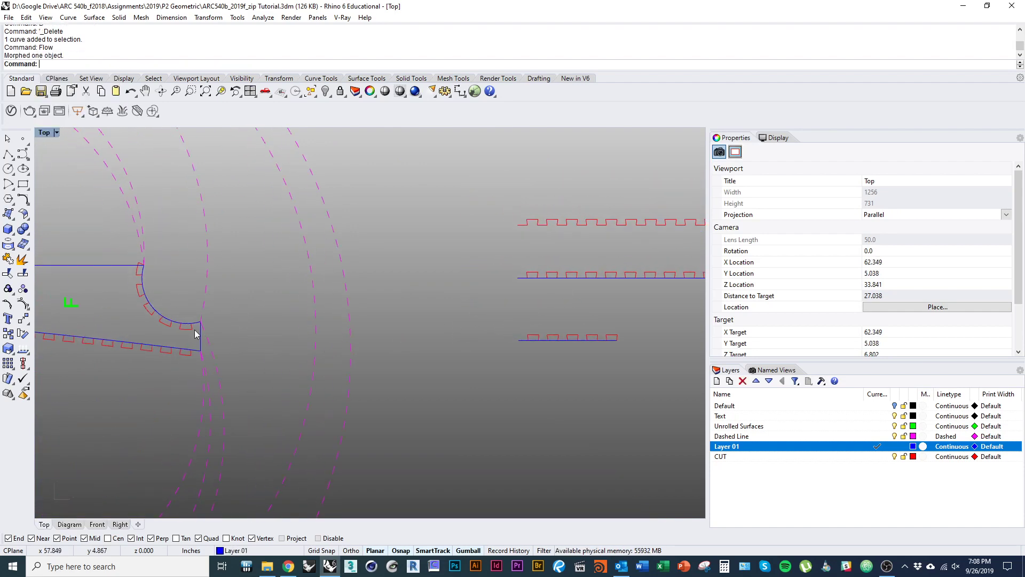
{"action": "scroll", "coordinate": [194, 329], "scroll_direction": "up", "scroll_amount": 1}
{"action": "right_click_drag", "start_coordinate": [162, 325], "coordinate": [162, 306]}
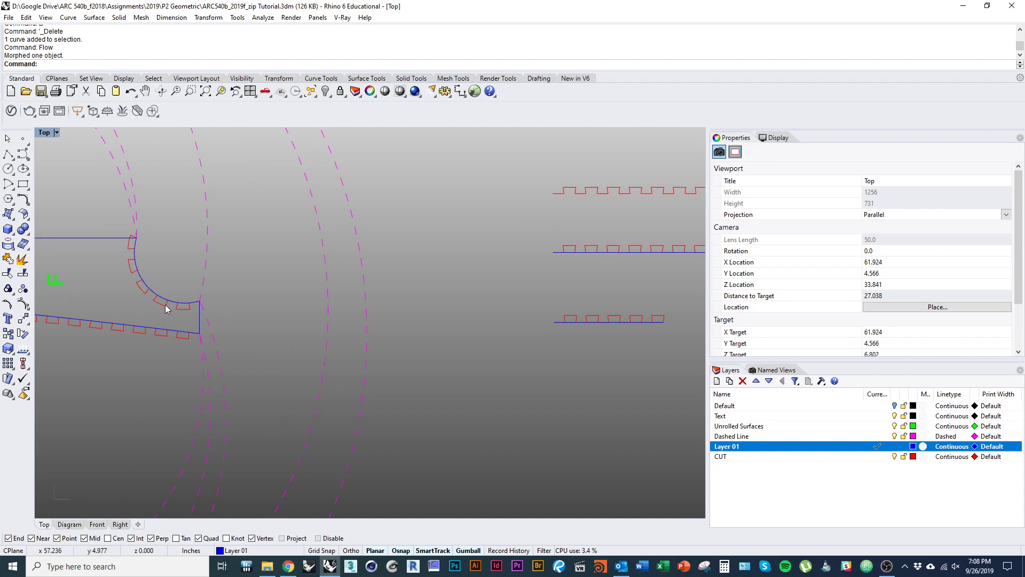
- Delete the flowed zipper curve from piece F's concave edge
{"action": "left_click", "coordinate": [166, 305]}
{"action": "type", "text": "d"}
{"action": "key", "text": "Return"}
- Mirror the five-tooth zipper across its base line with Copy set to No so the teeth point downward
{"action": "right_click_drag", "start_coordinate": [296, 345], "coordinate": [201, 330]}
{"action": "scroll", "coordinate": [201, 331], "scroll_direction": "down", "scroll_amount": 2}
{"action": "right_click_drag", "start_coordinate": [351, 348], "coordinate": [369, 349]}
{"action": "left_click", "coordinate": [454, 313]}
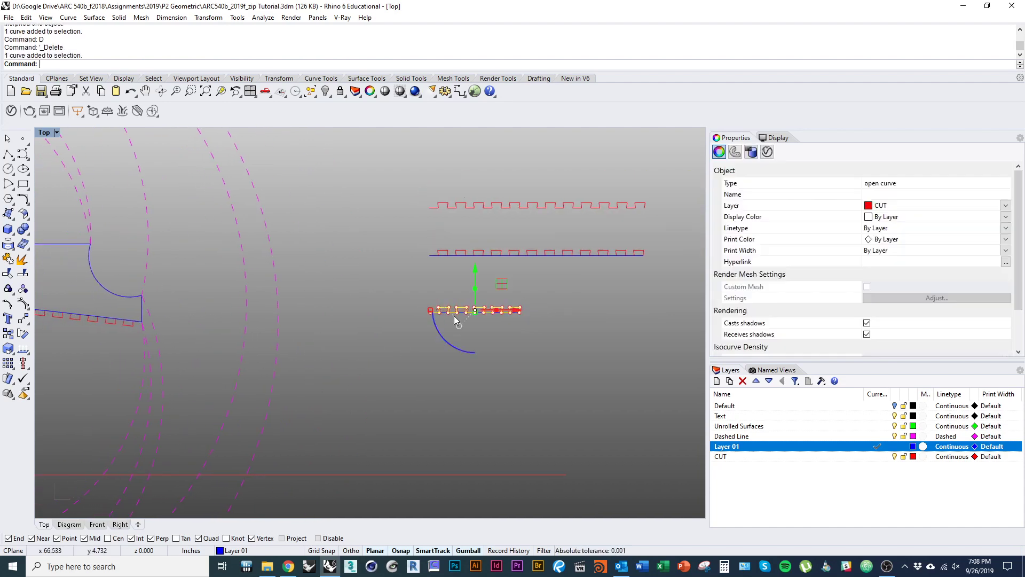
{"action": "scroll", "coordinate": [448, 307], "scroll_direction": "up", "scroll_amount": 2}
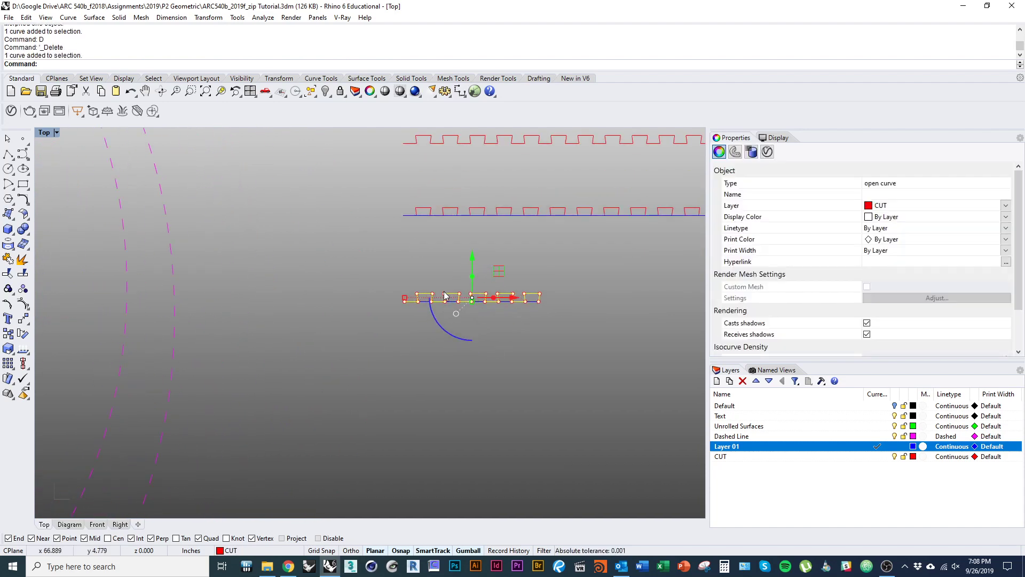
{"action": "type", "text": "mirror"}
{"action": "key", "text": "Return"}
{"action": "scroll", "coordinate": [444, 293], "scroll_direction": "up", "scroll_amount": 3}
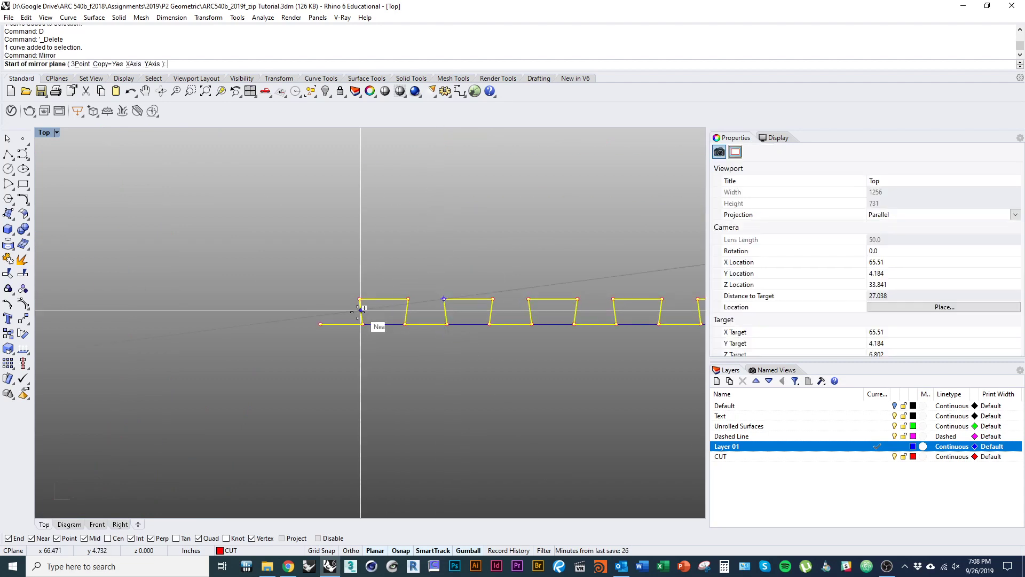
{"action": "left_click", "coordinate": [321, 323]}
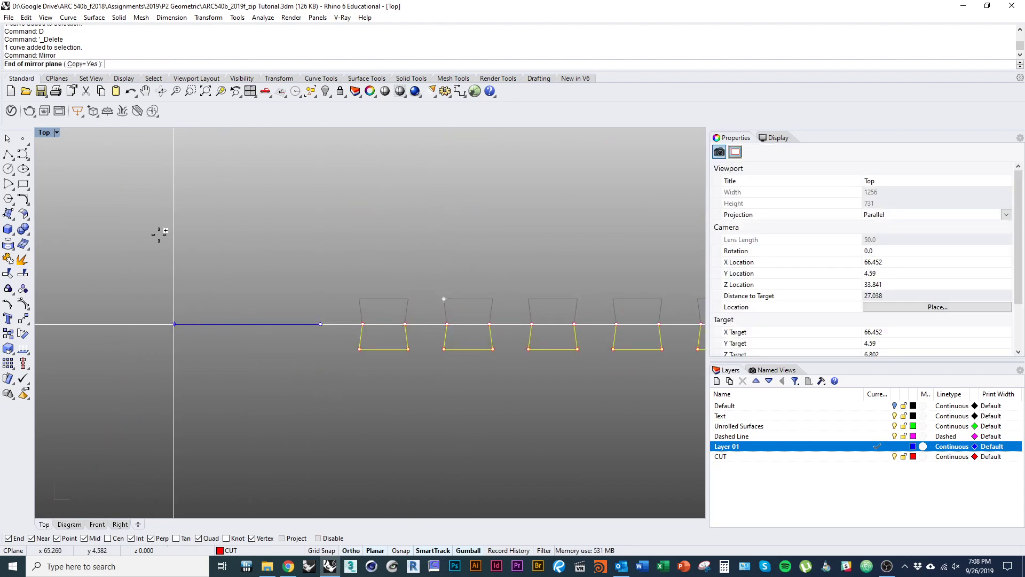
{"action": "left_click", "coordinate": [79, 64]}
{"action": "left_click", "coordinate": [200, 308], "text": "alt+shift"}
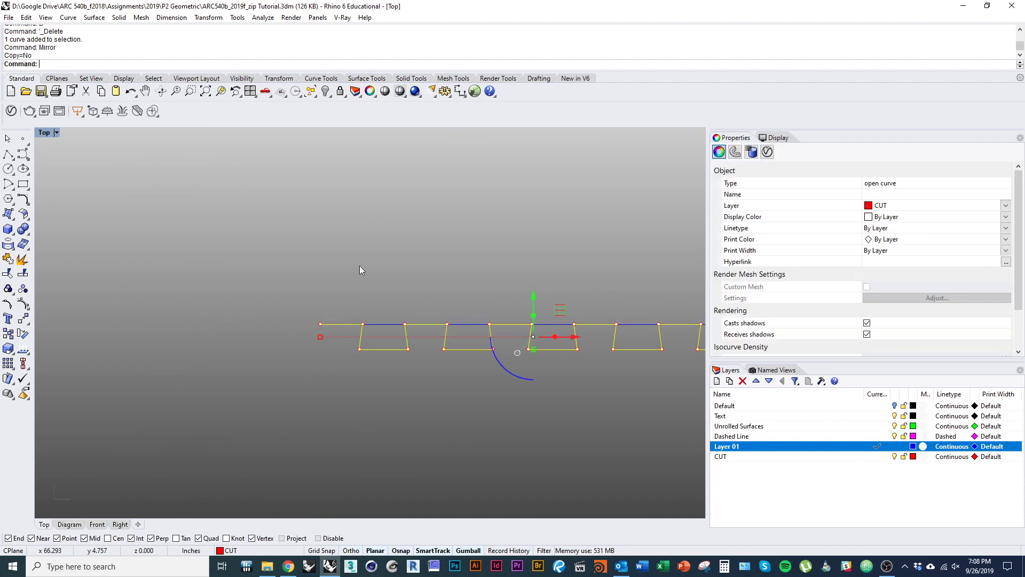
- Flow the mirrored five-tooth zipper from its base line's left end onto piece F's concave edge, matched at the lower end
{"action": "scroll", "coordinate": [360, 265], "scroll_direction": "down", "scroll_amount": 11}
{"action": "right_click_drag", "start_coordinate": [349, 332], "coordinate": [410, 326]}
{"action": "left_click", "coordinate": [380, 330]}
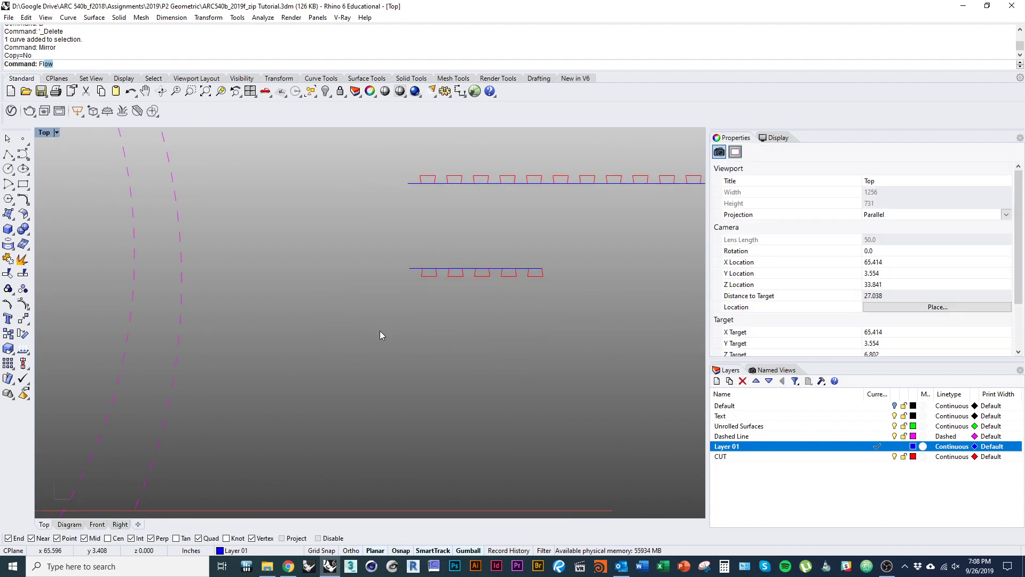
{"action": "key", "text": "Return"}
{"action": "left_click", "coordinate": [419, 271]}
{"action": "right_click", "coordinate": [419, 271]}
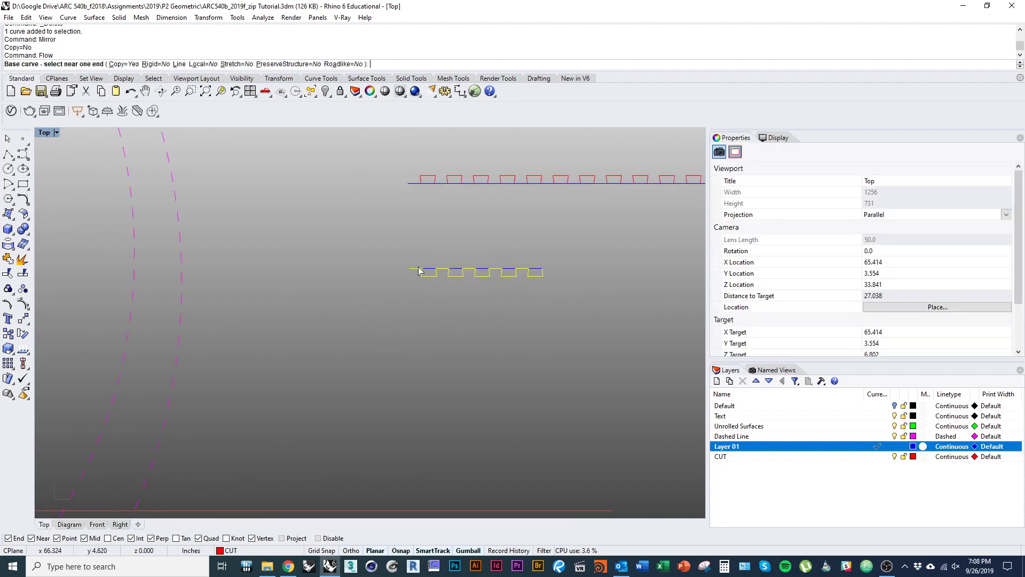
{"action": "left_click", "coordinate": [427, 270]}
{"action": "scroll", "coordinate": [476, 338], "scroll_direction": "down", "scroll_amount": 4}
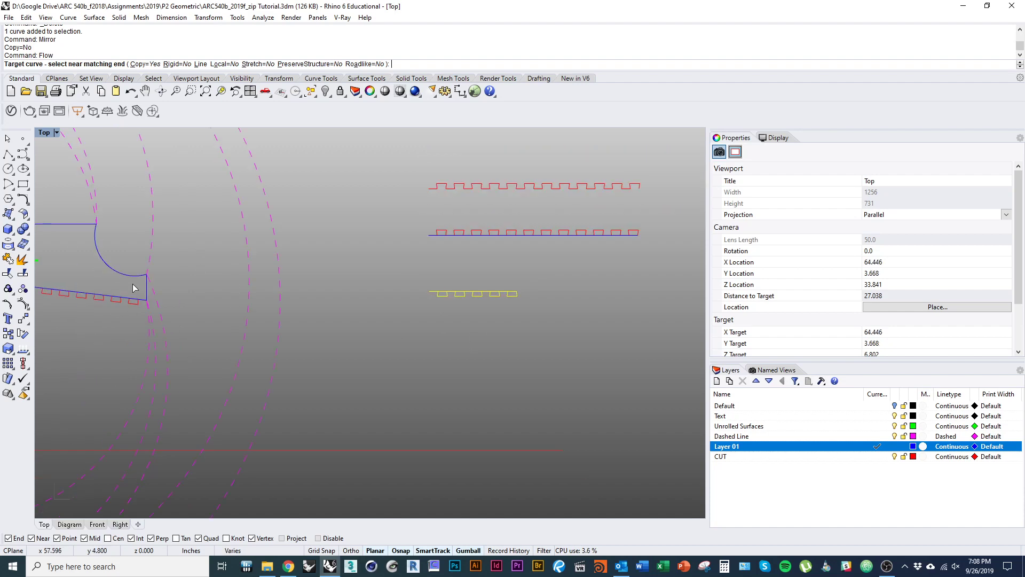
{"action": "left_click", "coordinate": [142, 282]}
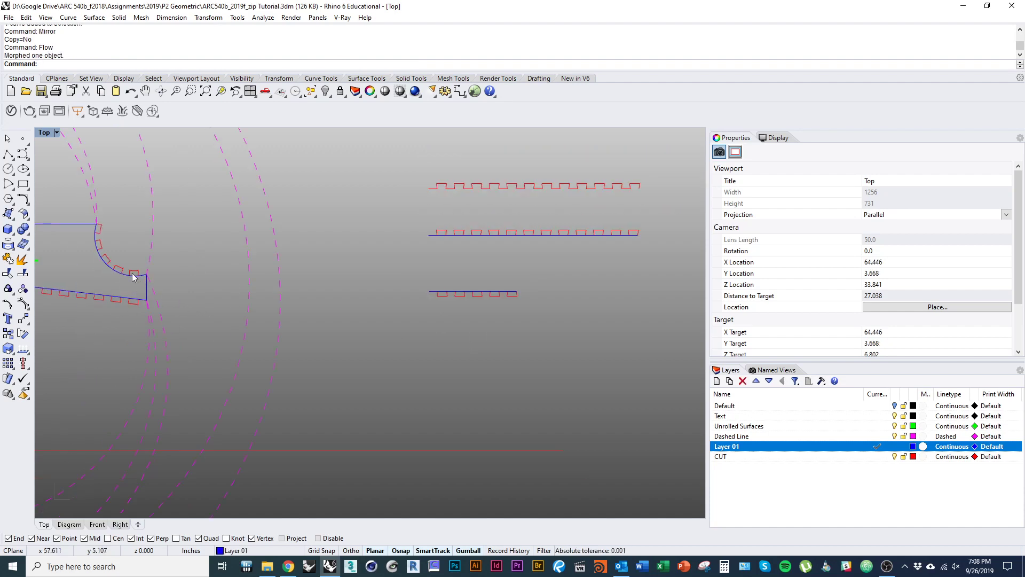
- Examine piece F's zippered concave edge and trace its dashed guide lines to the matching edge on piece D
{"action": "right_click_drag", "start_coordinate": [221, 288], "coordinate": [232, 318]}
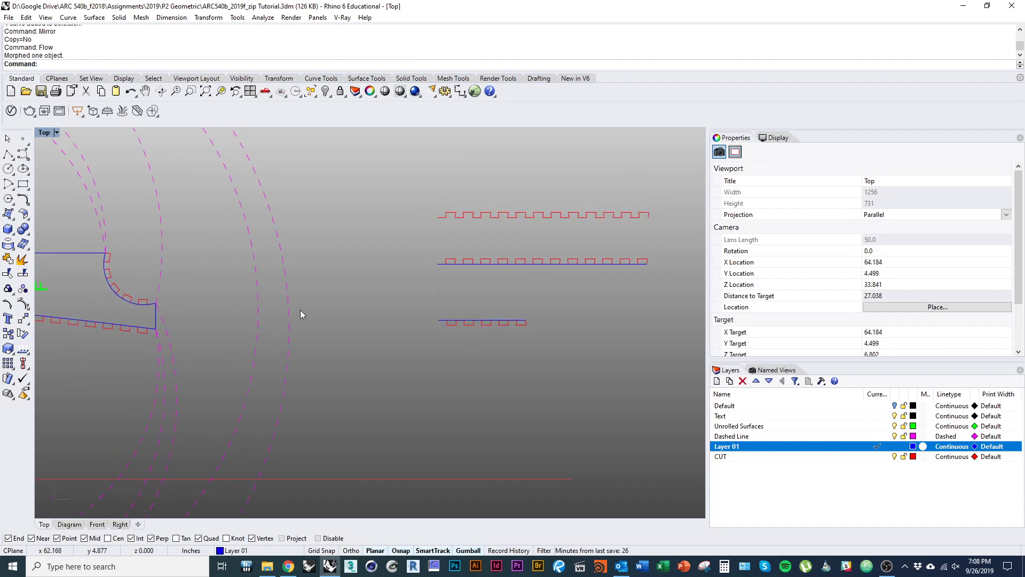
{"action": "right_click_drag", "start_coordinate": [342, 316], "coordinate": [455, 412]}
{"action": "scroll", "coordinate": [448, 378], "scroll_direction": "down", "scroll_amount": 6}
{"action": "scroll", "coordinate": [342, 381], "scroll_direction": "up", "scroll_amount": 5}
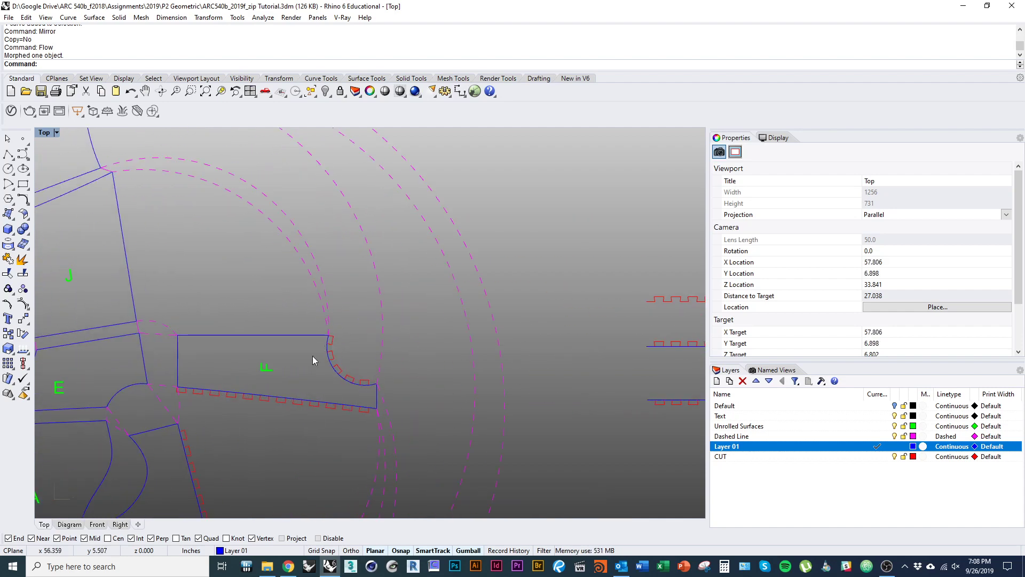
{"action": "right_click_drag", "start_coordinate": [322, 343], "coordinate": [431, 447]}
{"action": "right_click_drag", "start_coordinate": [383, 379], "coordinate": [336, 324]}
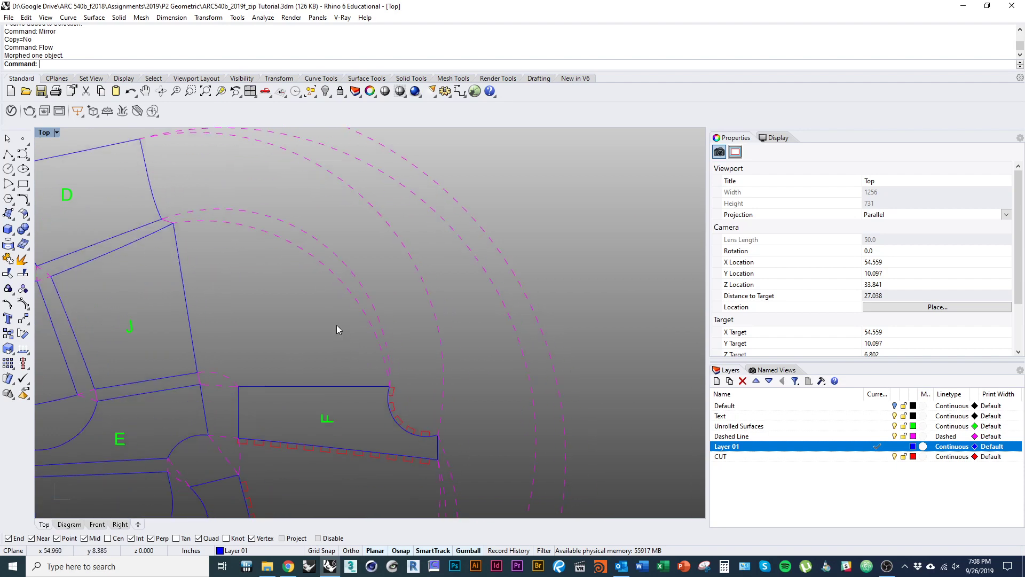
{"action": "scroll", "coordinate": [389, 361], "scroll_direction": "up", "scroll_amount": 7}
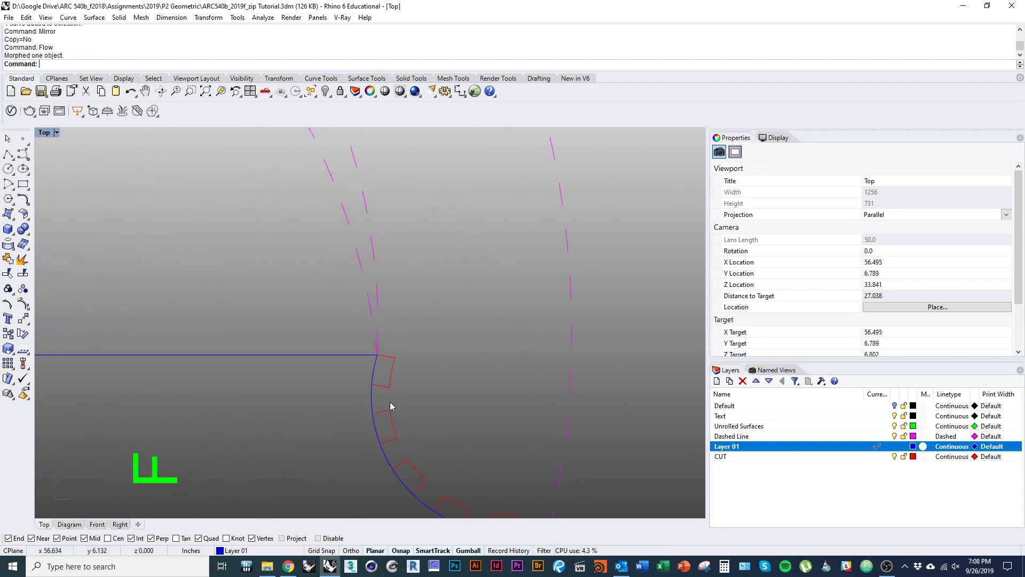
{"action": "scroll", "coordinate": [384, 375], "scroll_direction": "down", "scroll_amount": 6}
{"action": "right_click_drag", "start_coordinate": [378, 338], "coordinate": [412, 362]}
{"action": "scroll", "coordinate": [418, 413], "scroll_direction": "down", "scroll_amount": 6}
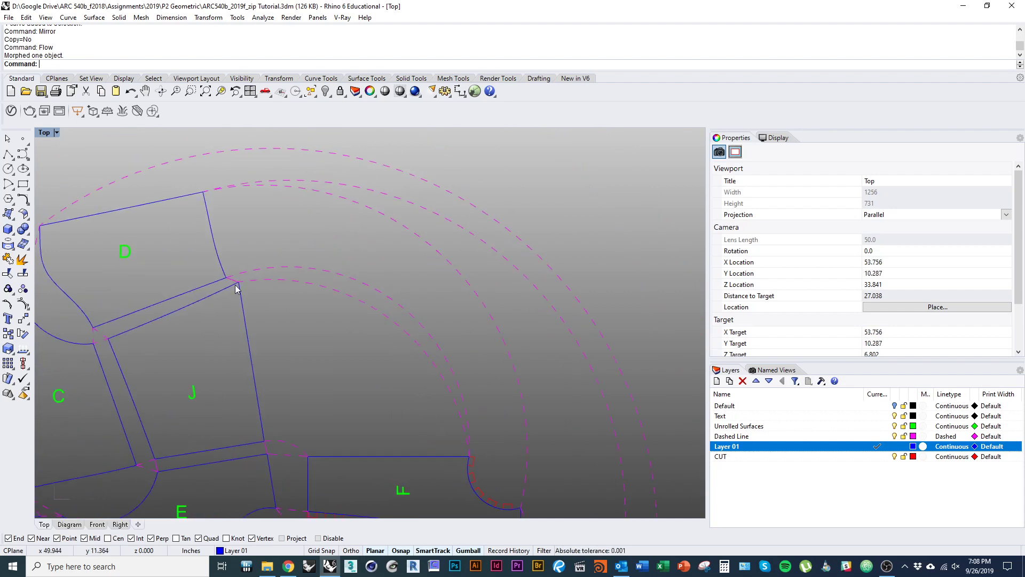
{"action": "right_click_drag", "start_coordinate": [326, 313], "coordinate": [224, 253]}
{"action": "scroll", "coordinate": [235, 270], "scroll_direction": "down", "scroll_amount": 4}
{"action": "right_click_drag", "start_coordinate": [355, 338], "coordinate": [308, 318]}
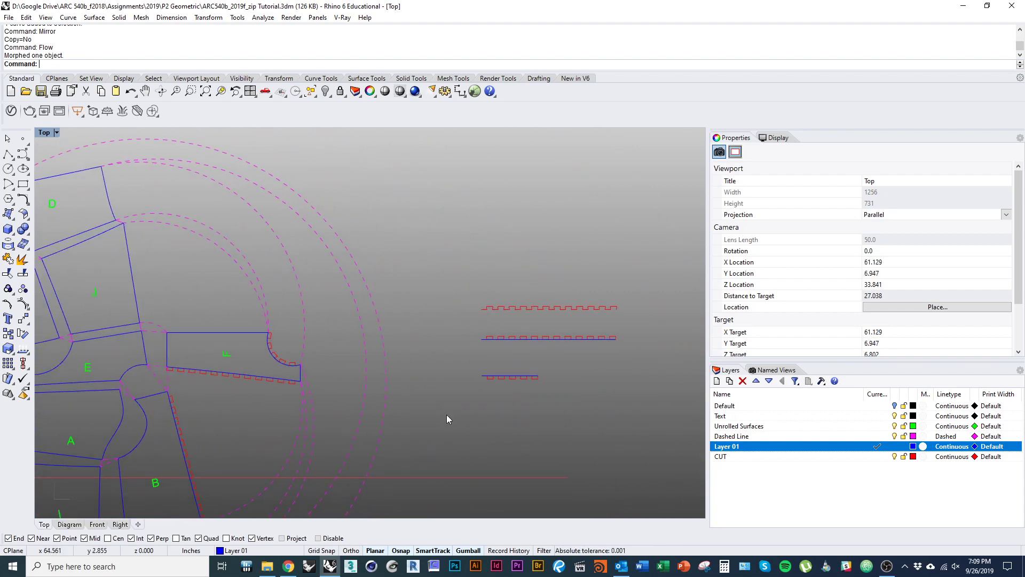
- Flow the downward-pointing five-tooth zipper from its base line's left end onto piece D's right edge, matched at the edge's lower end
{"action": "key", "text": "Return"}
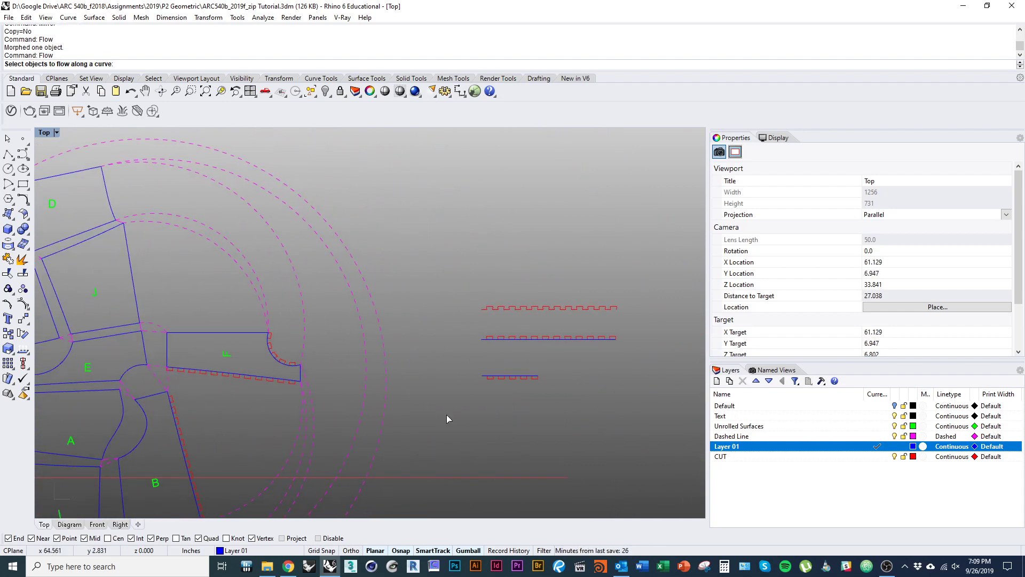
{"action": "scroll", "coordinate": [482, 384], "scroll_direction": "up", "scroll_amount": 2}
{"action": "left_click", "coordinate": [493, 380]}
{"action": "scroll", "coordinate": [490, 374], "scroll_direction": "up", "scroll_amount": 8}
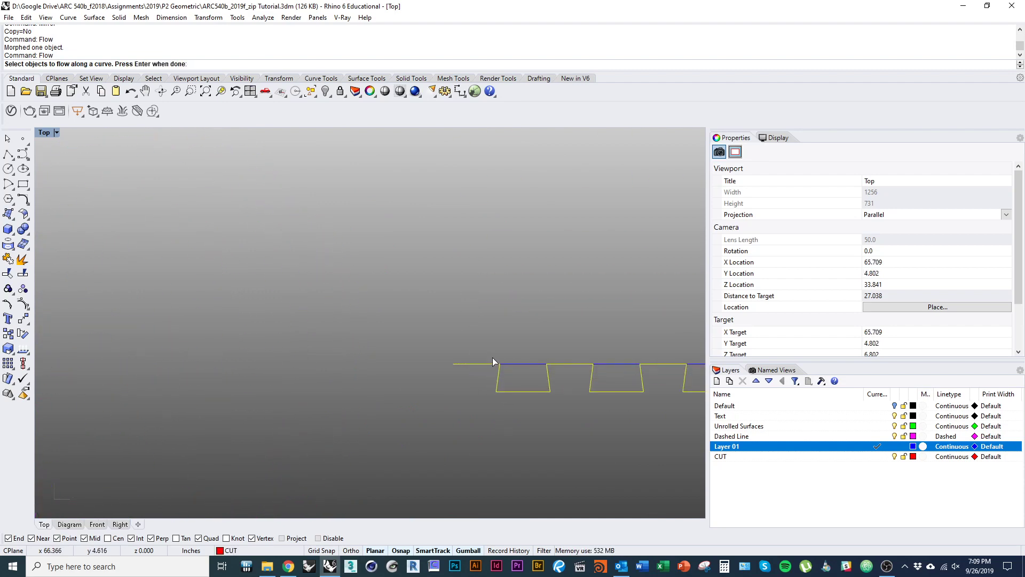
{"action": "key", "text": "Return"}
{"action": "left_click", "coordinate": [513, 367]}
{"action": "scroll", "coordinate": [524, 428], "scroll_direction": "down", "scroll_amount": 8}
{"action": "right_click_drag", "start_coordinate": [502, 457], "coordinate": [447, 379]}
{"action": "scroll", "coordinate": [447, 379], "scroll_direction": "down", "scroll_amount": 5}
{"action": "right_click_drag", "start_coordinate": [286, 361], "coordinate": [453, 414]}
{"action": "right_click_drag", "start_coordinate": [213, 245], "coordinate": [362, 355]}
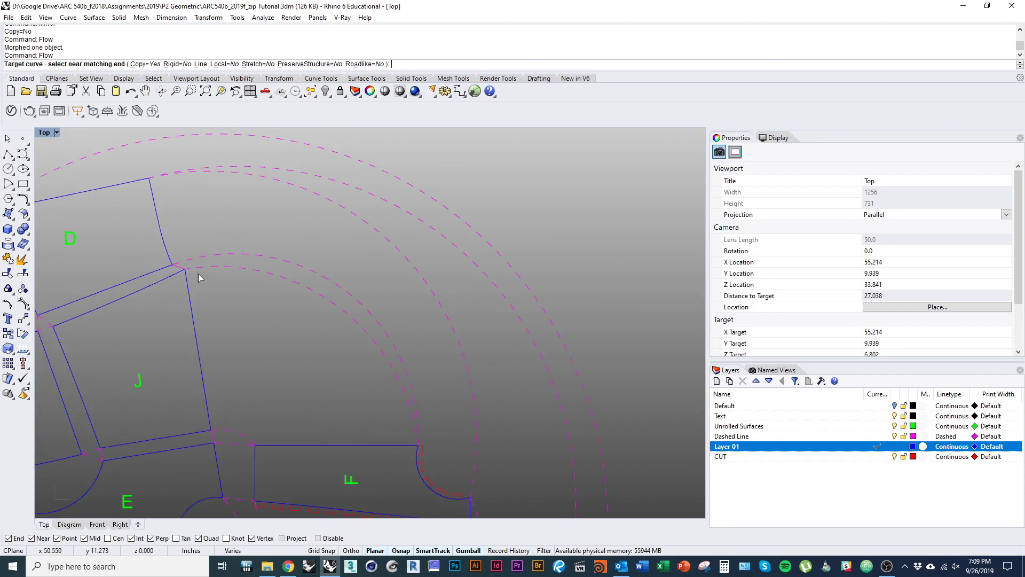
{"action": "left_click", "coordinate": [170, 261]}
{"action": "right_click_drag", "start_coordinate": [256, 346], "coordinate": [206, 270]}
{"action": "scroll", "coordinate": [220, 308], "scroll_direction": "down", "scroll_amount": 3}
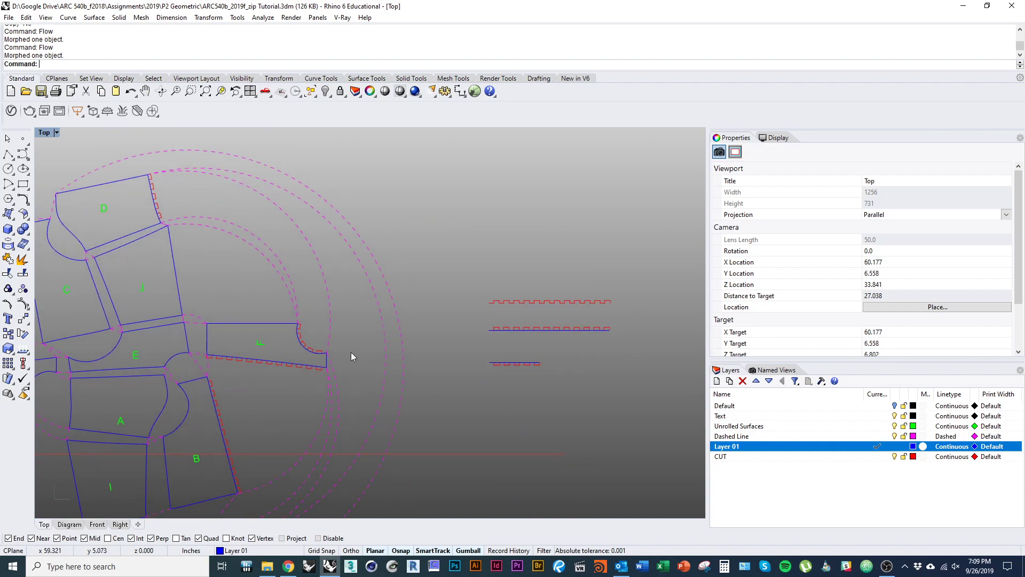
- Check pieces B, D, E and F for neighbouring edges that still lack a zipper
{"action": "right_click_drag", "start_coordinate": [265, 350], "coordinate": [410, 376]}
{"action": "right_click_drag", "start_coordinate": [423, 469], "coordinate": [411, 356]}
{"action": "right_click_drag", "start_coordinate": [421, 322], "coordinate": [309, 379]}
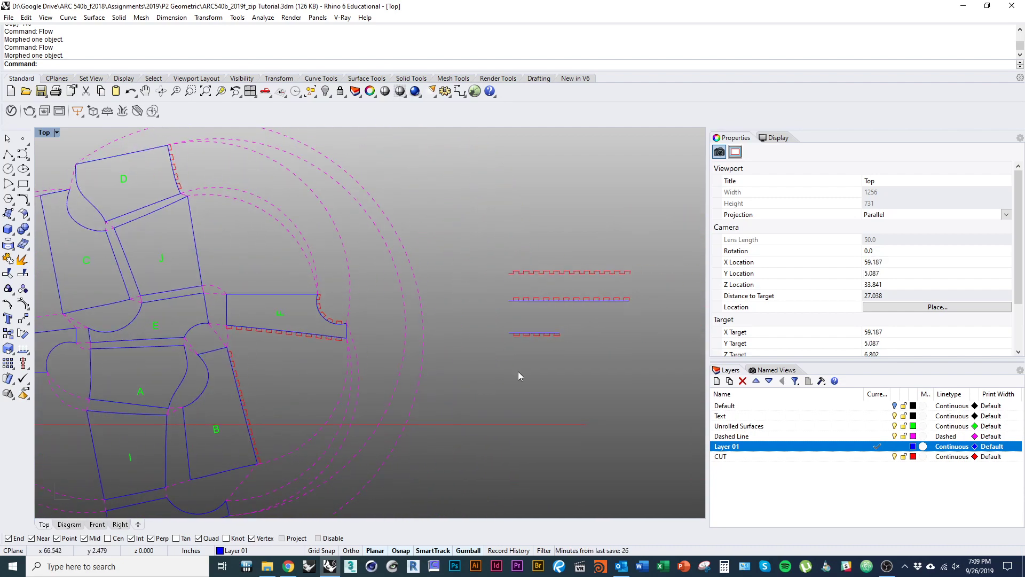
{"action": "scroll", "coordinate": [593, 356], "scroll_direction": "up", "scroll_amount": 3}
{"action": "left_click_drag", "start_coordinate": [540, 340], "coordinate": [509, 275]}
{"action": "left_click", "coordinate": [430, 332]}
{"action": "right_click_drag", "start_coordinate": [276, 340], "coordinate": [343, 328]}
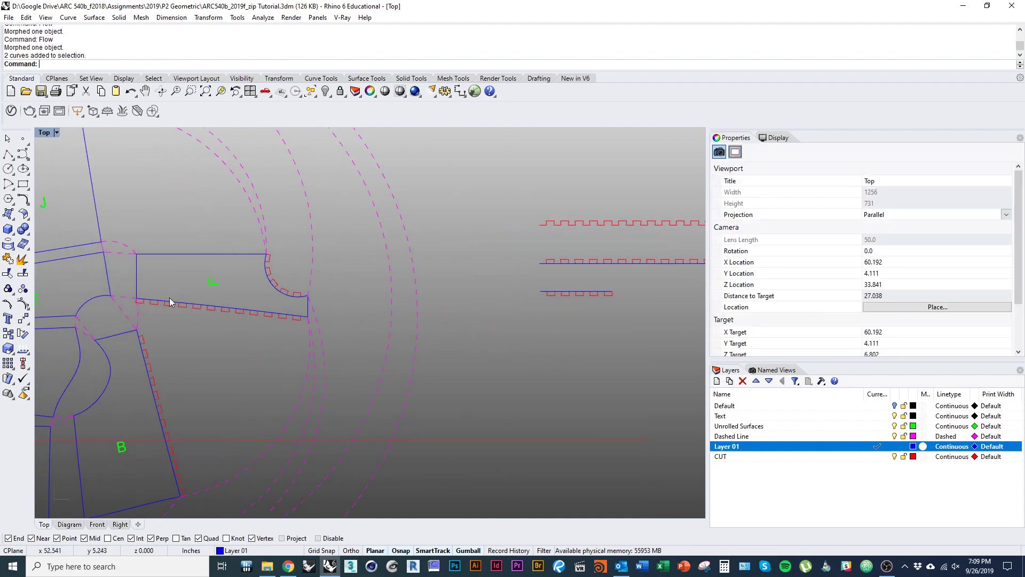
{"action": "right_click_drag", "start_coordinate": [290, 292], "coordinate": [270, 314]}
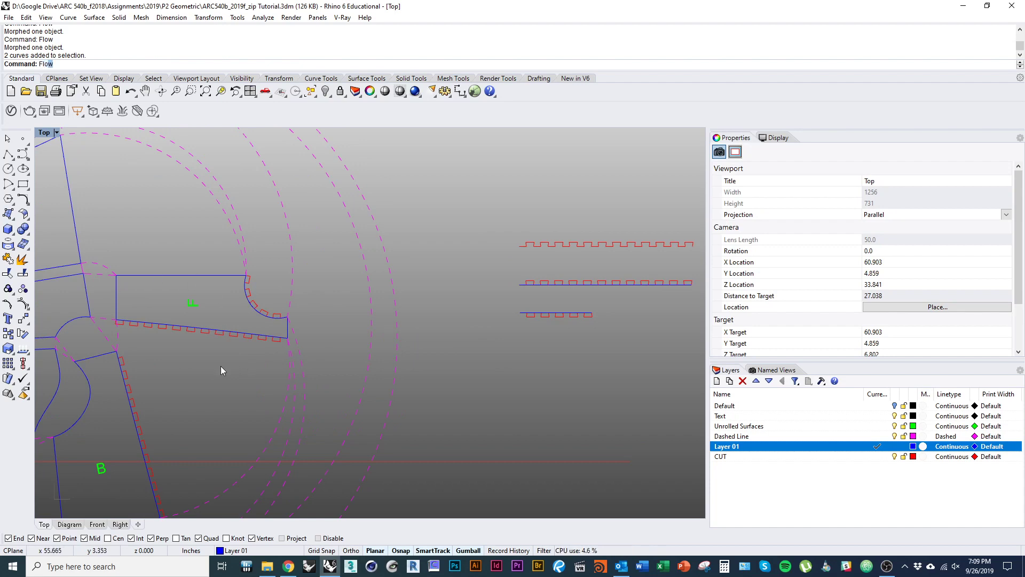
- Measure the length of piece F's short straight edge facing piece E
{"action": "key", "text": "Escape"}
{"action": "type", "text": "Length"}
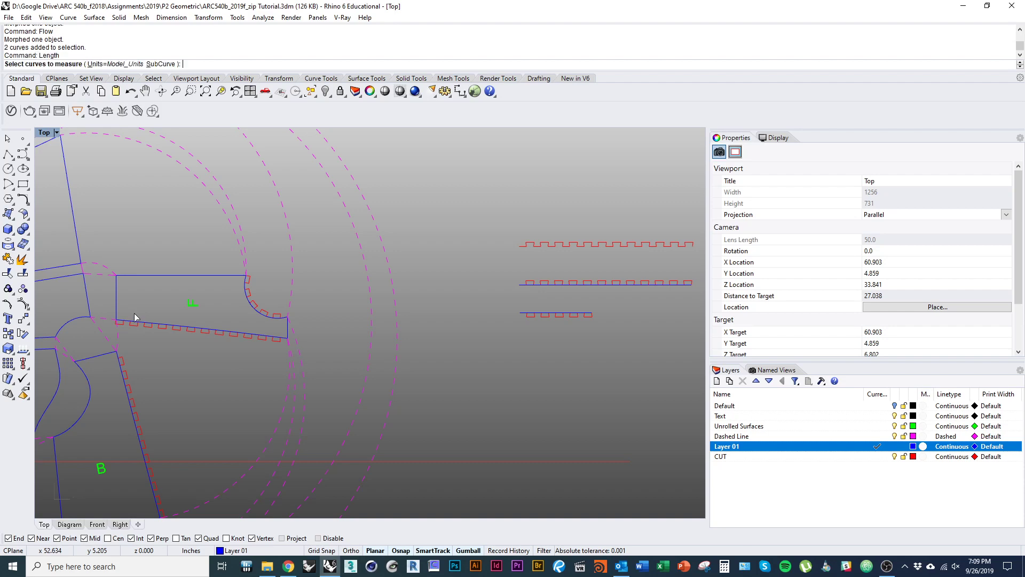
{"action": "key", "text": "Return"}
{"action": "left_click", "coordinate": [117, 310]}
{"action": "key", "text": "Return"}
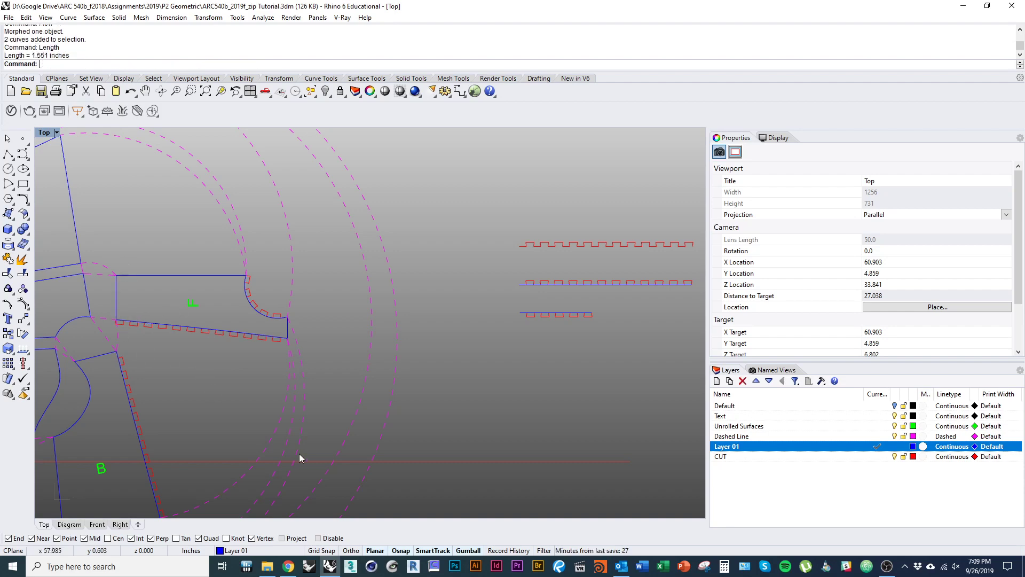
- Try to draw a 1.551-inch base line below the five-tooth zipper, starting under its left end
{"action": "right_click_drag", "start_coordinate": [568, 338], "coordinate": [435, 314]}
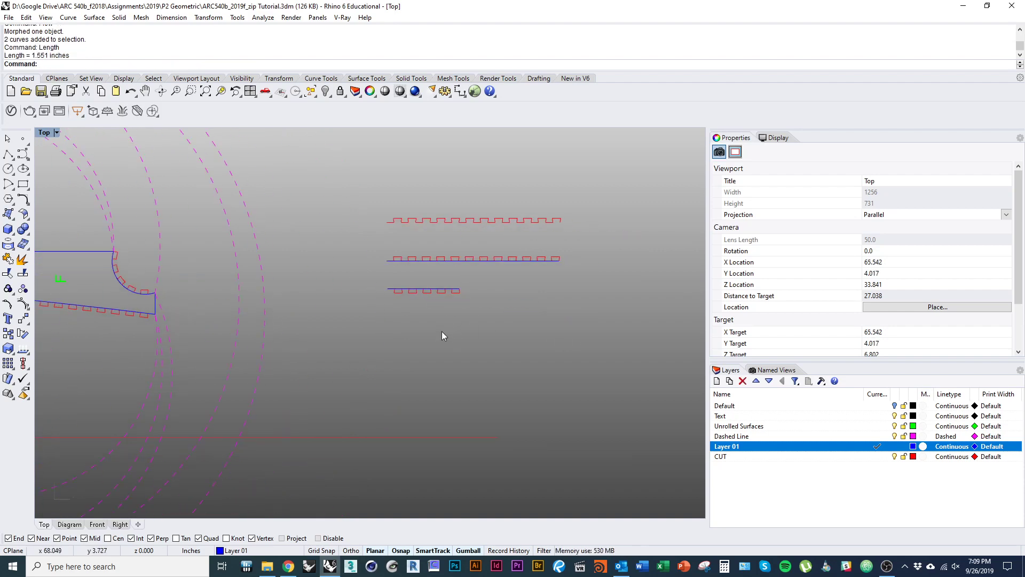
{"action": "type", "text": "line"}
{"action": "key", "text": "Return"}
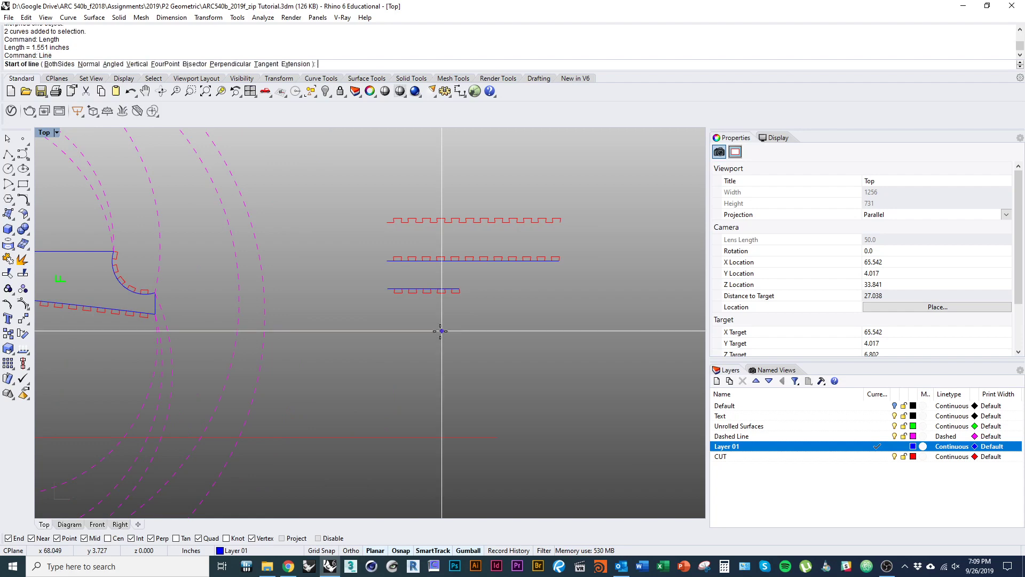
{"action": "left_click", "coordinate": [382, 289]}
{"action": "type", "text": "1.5"}
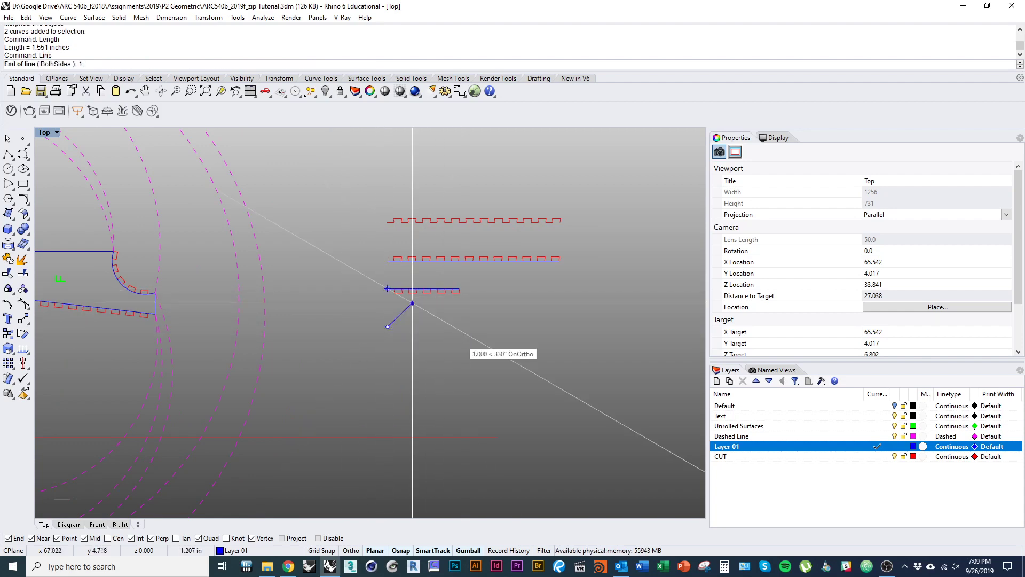
{"action": "type", "text": "51"}
{"action": "key", "text": "Return"}
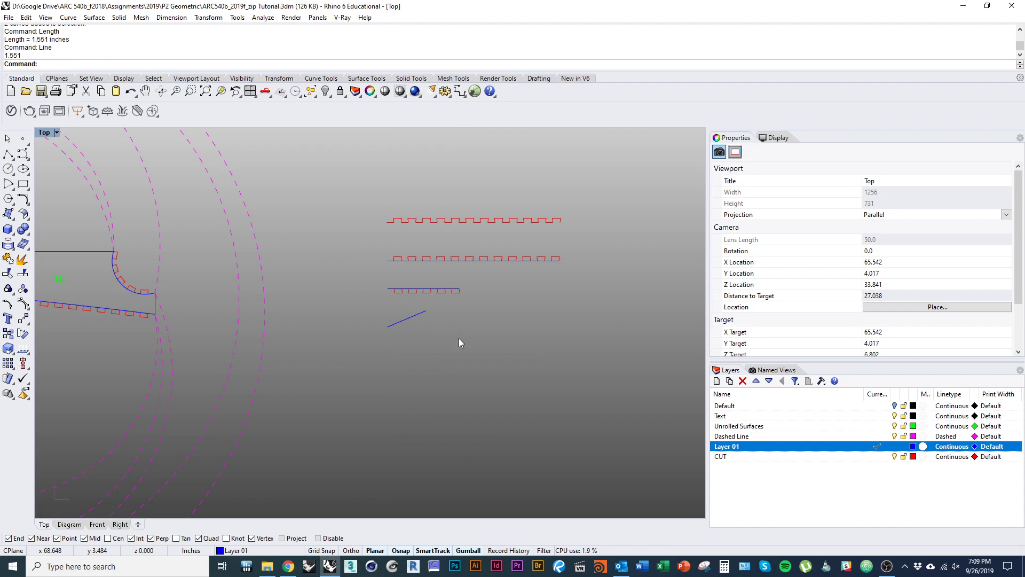
- Measure the slanted line below the five-tooth zipper and delete it
{"action": "scroll", "coordinate": [419, 327], "scroll_direction": "up", "scroll_amount": 6}
{"action": "left_click_drag", "start_coordinate": [419, 330], "coordinate": [375, 296]}
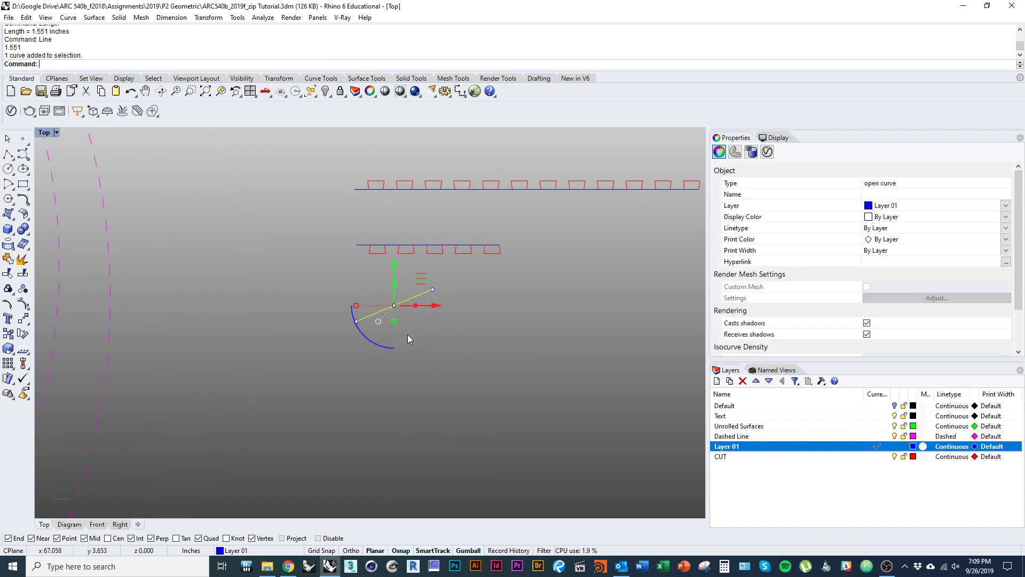
{"action": "type", "text": "Length"}
{"action": "key", "text": "Return"}
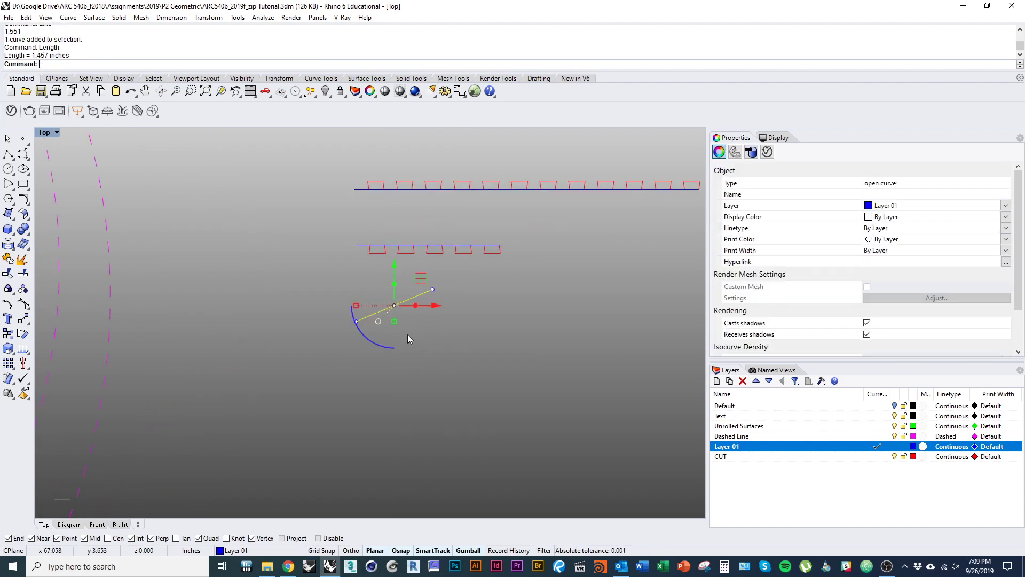
{"action": "type", "text": "D"}
{"action": "key", "text": "Return"}
{"action": "scroll", "coordinate": [392, 358], "scroll_direction": "down", "scroll_amount": 6}
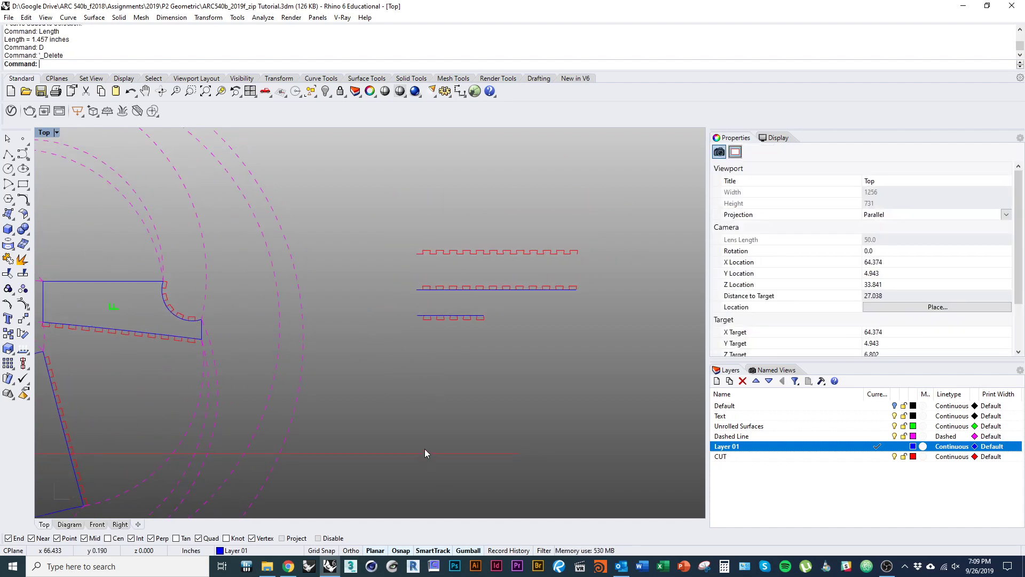
- Draw a horizontal 1.551-inch line below the five-tooth zipper, starting in line with its left end
{"action": "key", "text": "Return"}
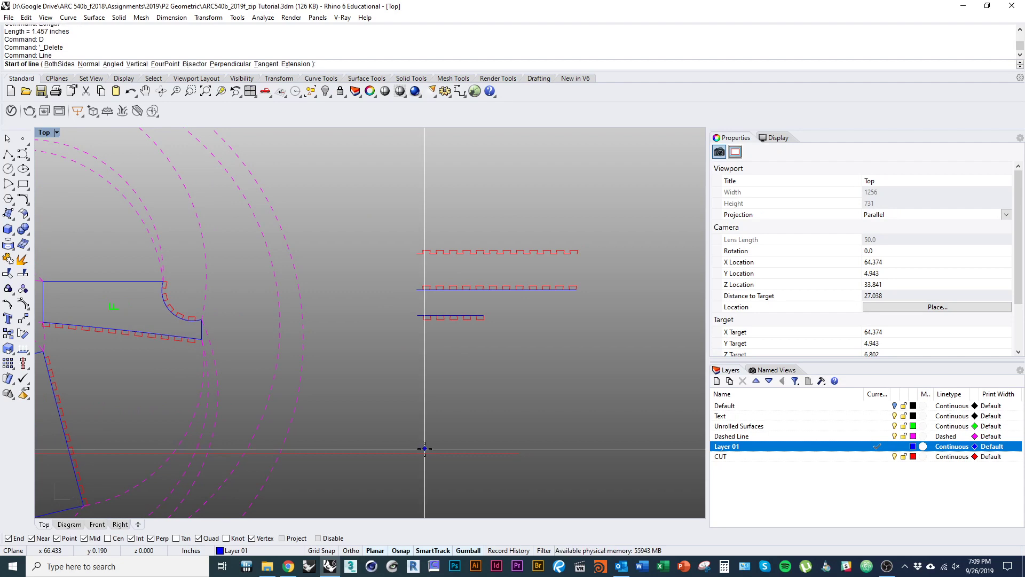
{"action": "left_click", "coordinate": [417, 360]}
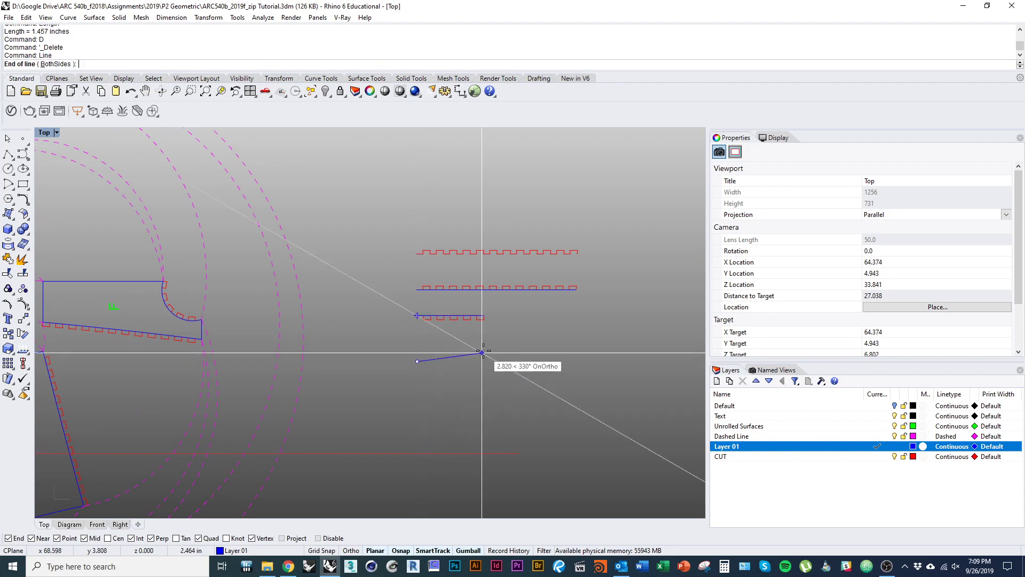
{"action": "key", "text": "F8"}
{"action": "type", "text": "1.551"}
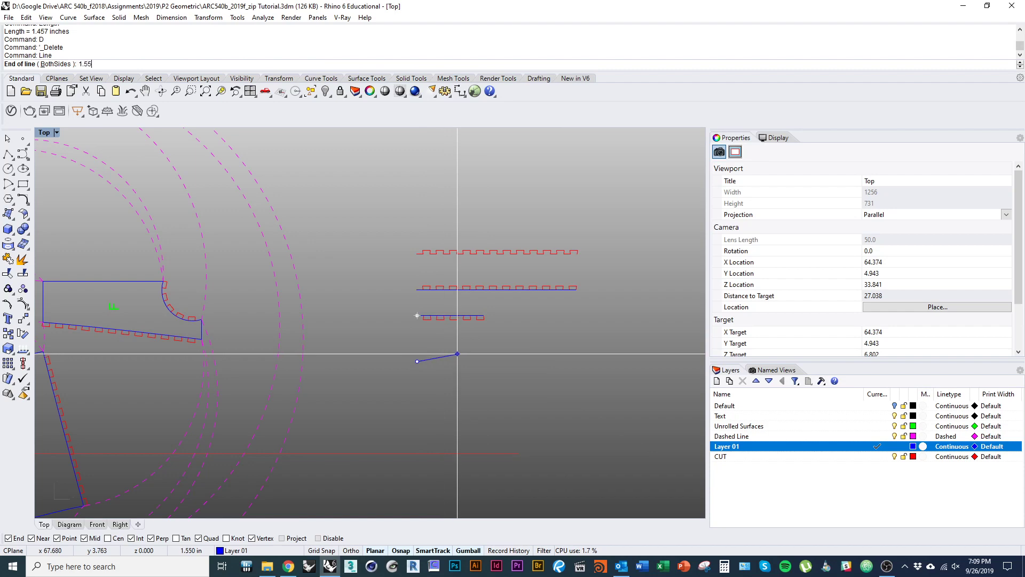
{"action": "key", "text": "Return"}
{"action": "left_click", "coordinate": [575, 332], "text": "shift"}
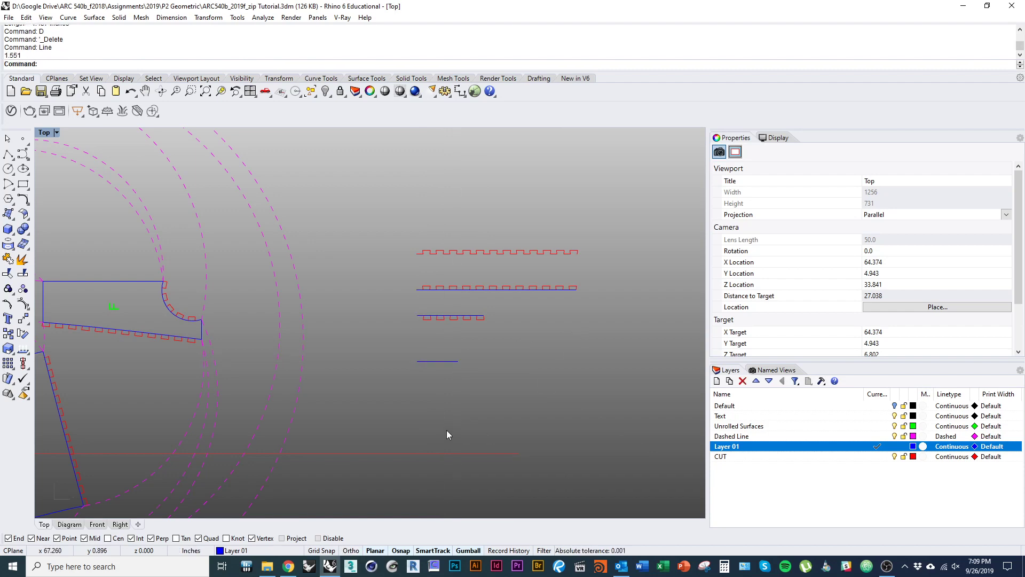
- Copy the original full-length zipper curve from its left end to the left end of the 1.551-inch line
{"action": "right_click_drag", "start_coordinate": [447, 431], "coordinate": [452, 460]}
{"action": "left_click", "coordinate": [444, 284]}
{"action": "type", "text": "co"}
{"action": "key", "text": "Return"}
{"action": "left_click", "coordinate": [422, 283]}
{"action": "scroll", "coordinate": [427, 389], "scroll_direction": "up", "scroll_amount": 10}
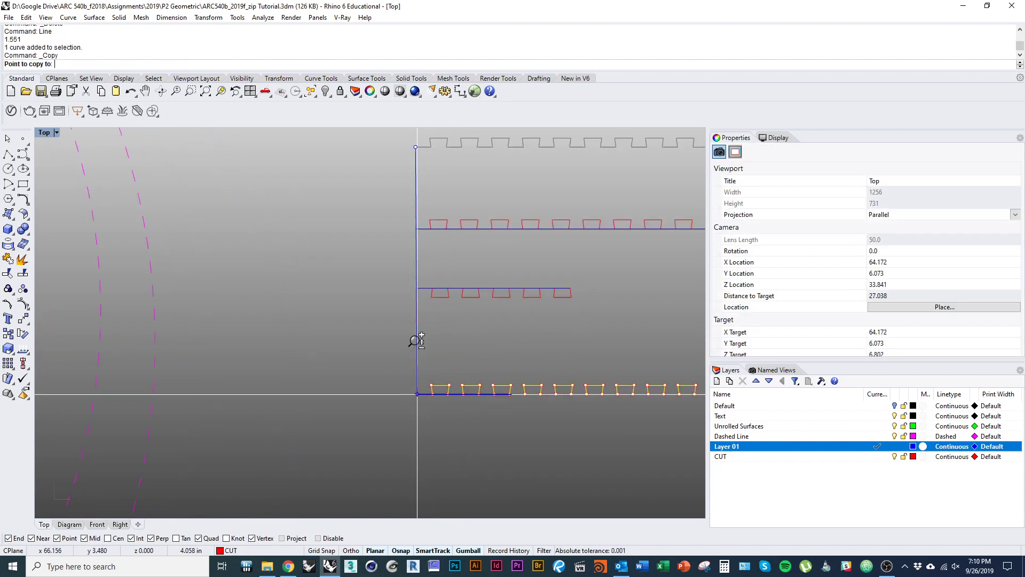
{"action": "left_click", "coordinate": [415, 395]}
{"action": "right_click_drag", "start_coordinate": [571, 451], "coordinate": [515, 445]}
{"action": "key", "text": "Return"}
- Scale the copied zipper in one direction from its left end so the third tooth's right base corner meets the line's right end
{"action": "scroll", "coordinate": [487, 392], "scroll_direction": "up", "scroll_amount": 14}
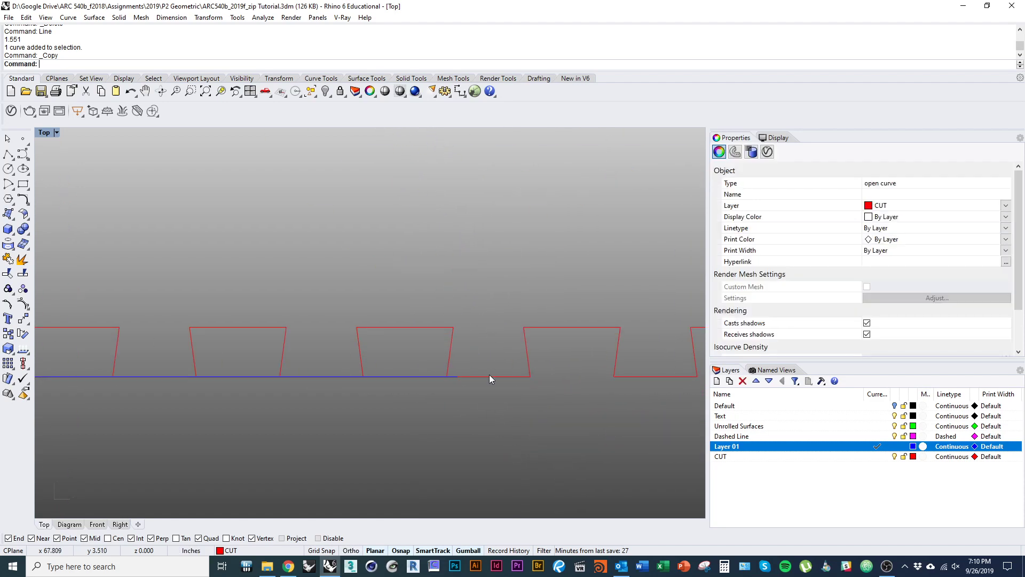
{"action": "left_click", "coordinate": [478, 382]}
{"action": "left_click", "coordinate": [471, 374]}
{"action": "scroll", "coordinate": [465, 397], "scroll_direction": "down", "scroll_amount": 6}
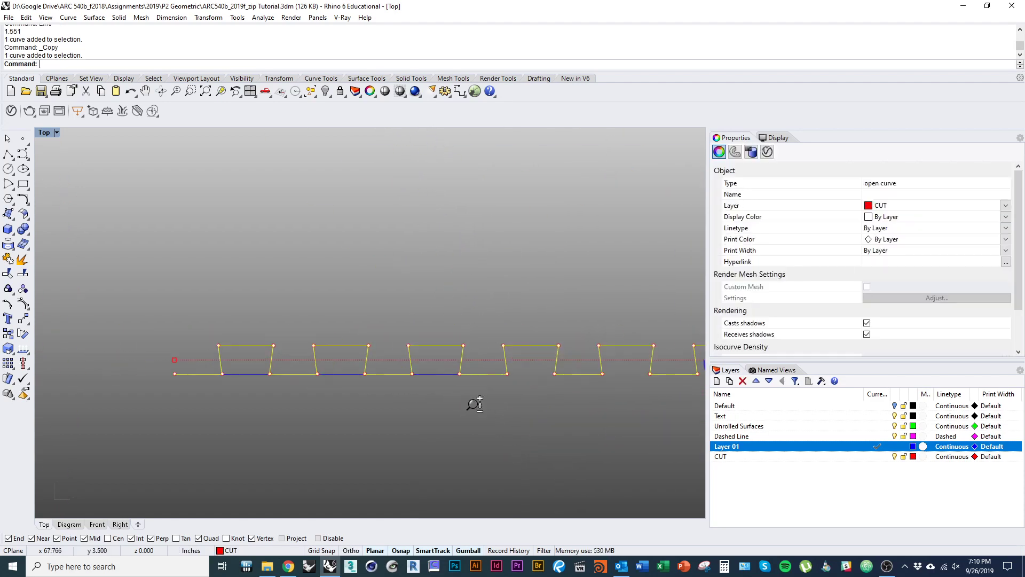
{"action": "type", "text": "scale1D"}
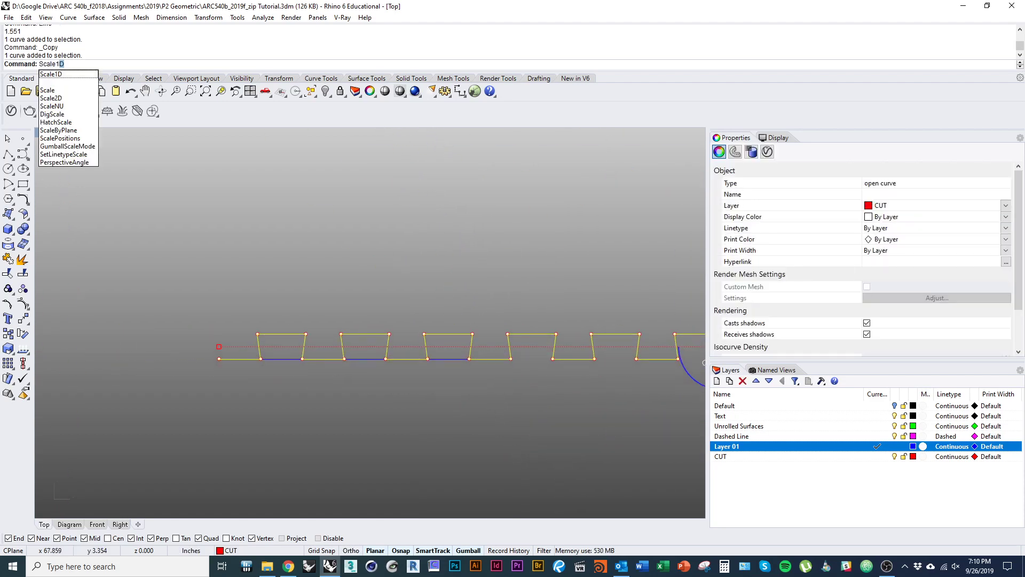
{"action": "key", "text": "Return"}
{"action": "left_click", "coordinate": [219, 359]}
{"action": "scroll", "coordinate": [414, 387], "scroll_direction": "up", "scroll_amount": 5}
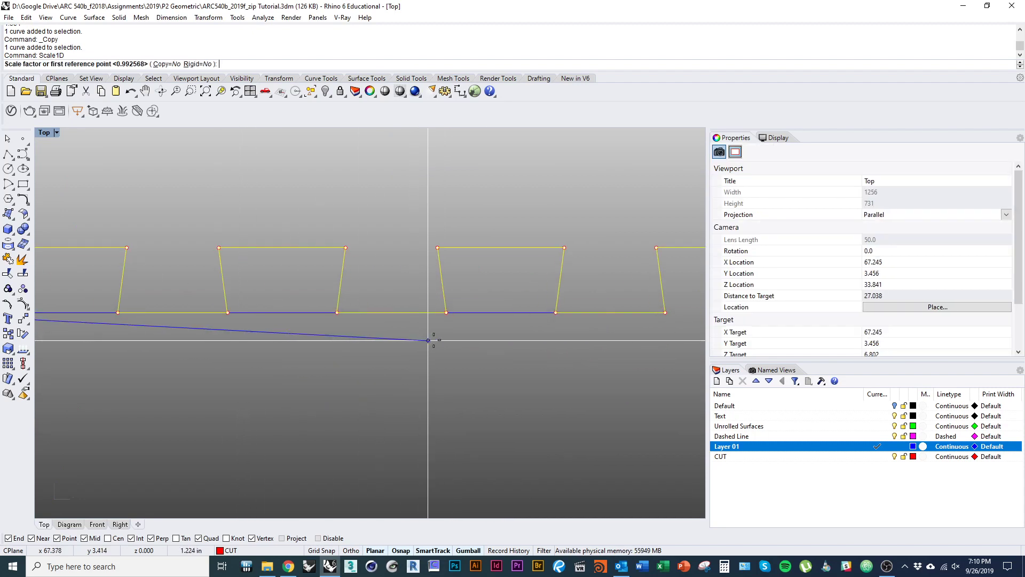
{"action": "left_click", "coordinate": [401, 325]}
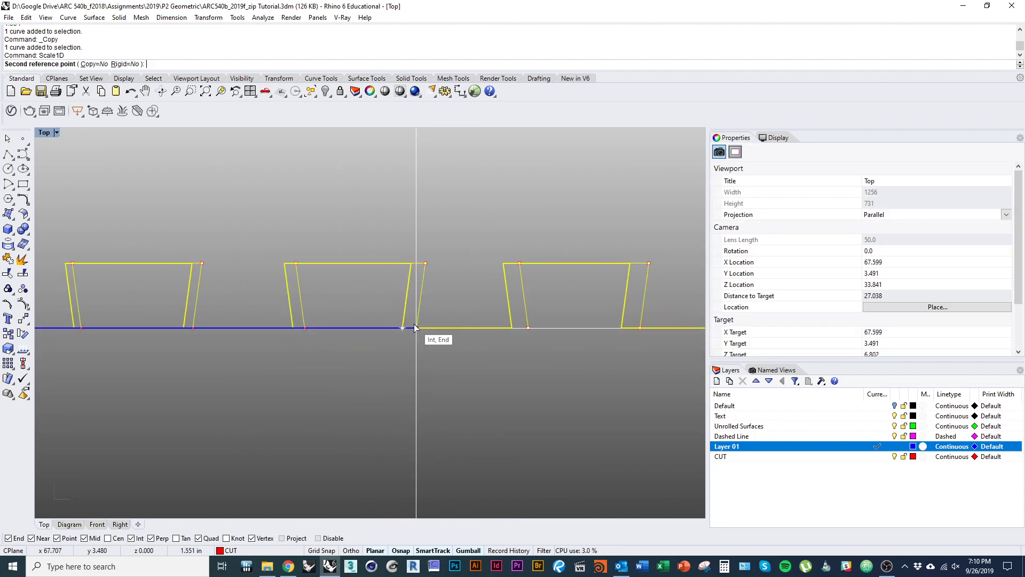
{"action": "left_click", "coordinate": [415, 327]}
{"action": "scroll", "coordinate": [429, 341], "scroll_direction": "down", "scroll_amount": 8}
{"action": "right_click_drag", "start_coordinate": [429, 380], "coordinate": [383, 375]}
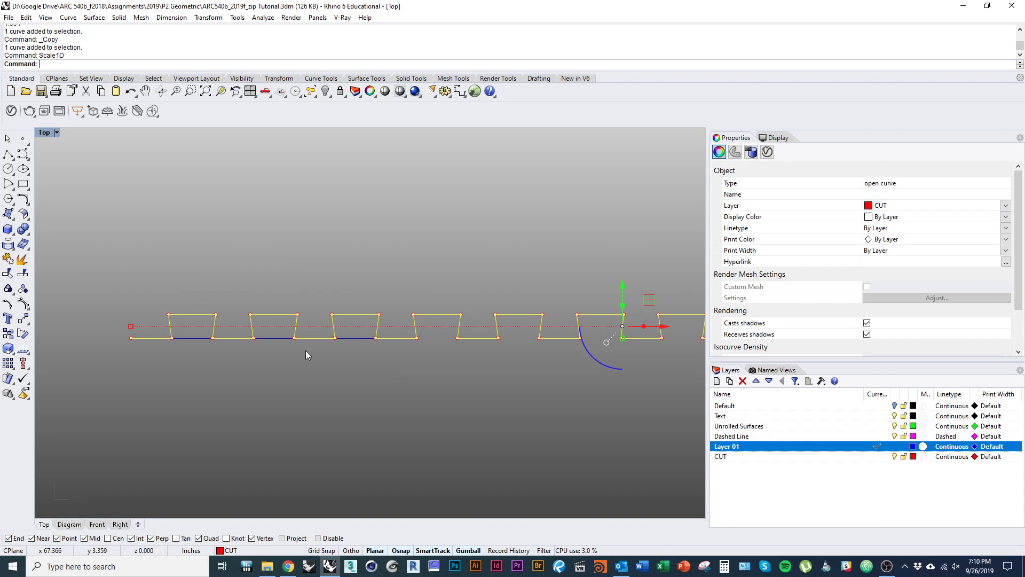
- Explode the scaled zipper and rejoin its segments, leaving out the flat segment just after the third tooth
{"action": "left_click", "coordinate": [22, 259]}
{"action": "left_click", "coordinate": [396, 342], "text": "ctrl"}
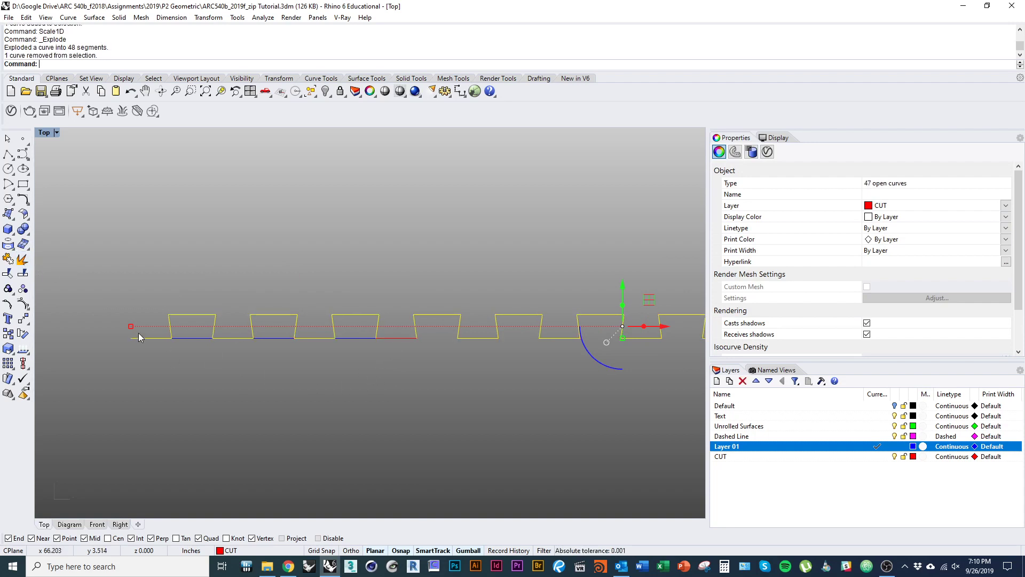
{"action": "key", "text": "ctrl+j"}
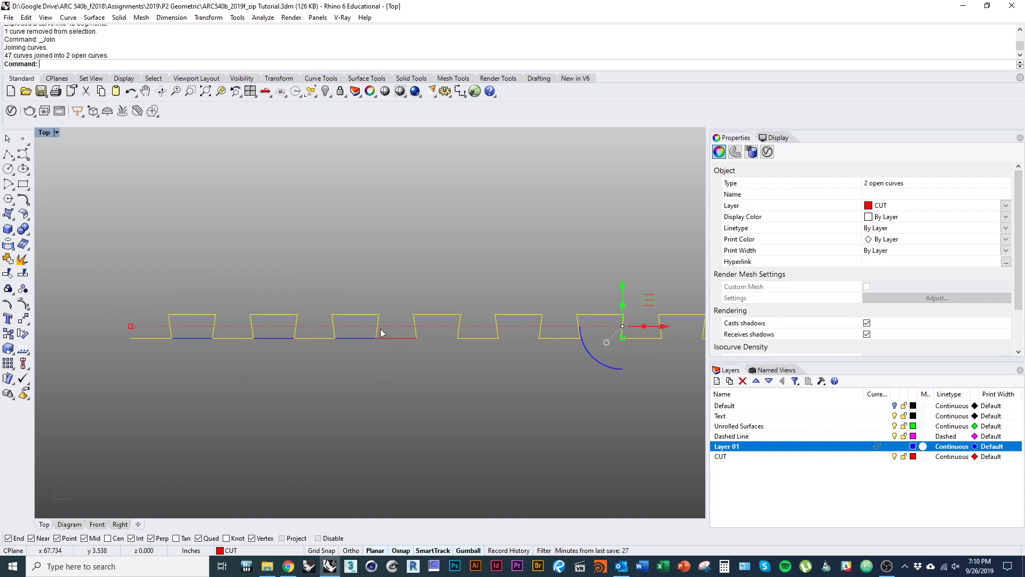
- Delete the leftover zipper portion beyond the third tooth and the flat segment left out of the join
{"action": "key", "text": "Delete"}
{"action": "left_click", "coordinate": [404, 337]}
{"action": "key", "text": "Delete"}
{"action": "scroll", "coordinate": [357, 384], "scroll_direction": "down", "scroll_amount": 2}
{"action": "scroll", "coordinate": [394, 357], "scroll_direction": "down", "scroll_amount": 7}
{"action": "right_click_drag", "start_coordinate": [356, 384], "coordinate": [368, 339]}
{"action": "scroll", "coordinate": [376, 336], "scroll_direction": "down", "scroll_amount": 4}
{"action": "left_click_drag", "start_coordinate": [354, 303], "coordinate": [440, 360]}
{"action": "scroll", "coordinate": [388, 327], "scroll_direction": "up", "scroll_amount": 6}
{"action": "left_click_drag", "start_coordinate": [377, 273], "coordinate": [381, 242]}
{"action": "left_click", "coordinate": [316, 290]}
{"action": "right_click_drag", "start_coordinate": [315, 290], "coordinate": [451, 373]}
{"action": "scroll", "coordinate": [357, 378], "scroll_direction": "down", "scroll_amount": 6}
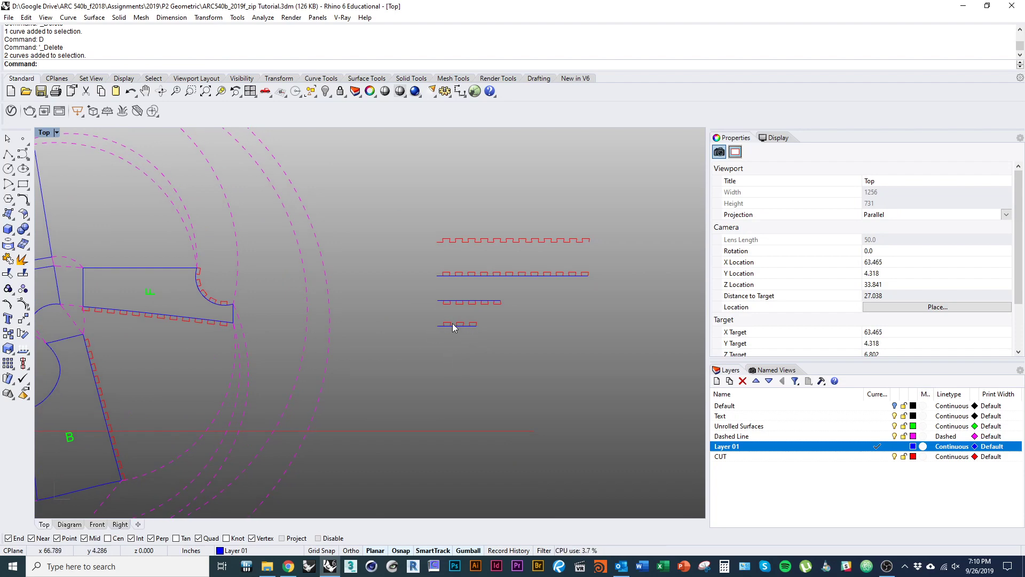
{"action": "right_click_drag", "start_coordinate": [355, 322], "coordinate": [321, 338]}
- Flow a copy of the three-tooth zipper from the 1.551-inch line onto piece F's straight edge facing piece E
{"action": "left_click", "coordinate": [526, 334]}
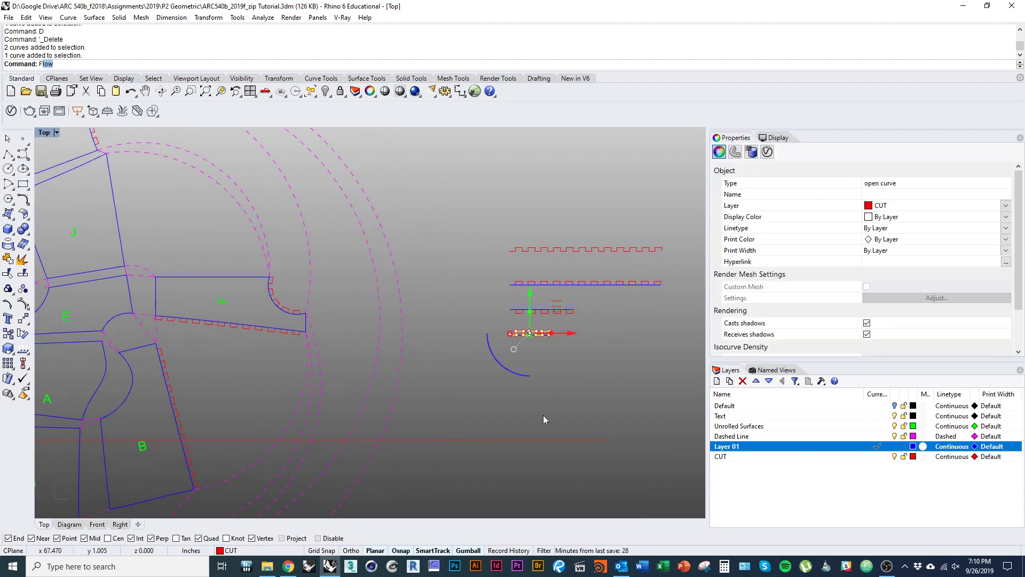
{"action": "key", "text": "Return"}
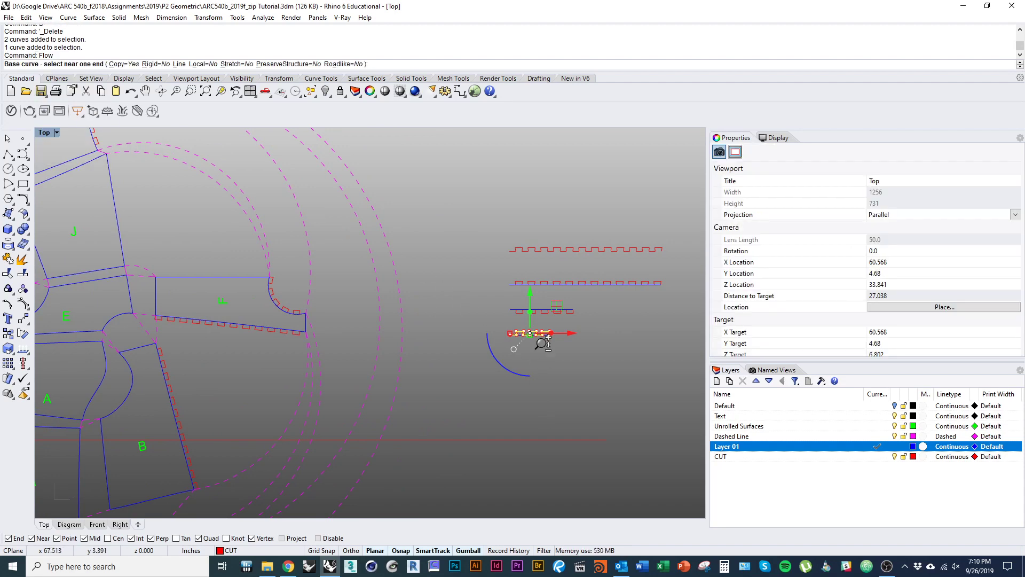
{"action": "scroll", "coordinate": [390, 225], "scroll_direction": "up", "scroll_amount": 5}
{"action": "left_click", "coordinate": [347, 192]}
{"action": "scroll", "coordinate": [332, 321], "scroll_direction": "down", "scroll_amount": 3}
{"action": "scroll", "coordinate": [332, 321], "scroll_direction": "up", "scroll_amount": 6}
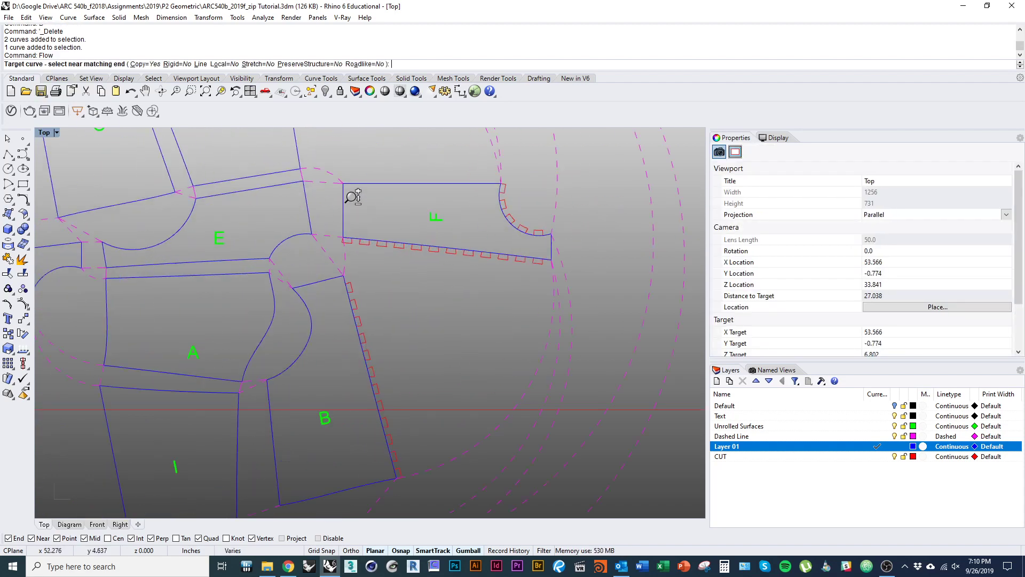
{"action": "left_click", "coordinate": [346, 264]}
{"action": "scroll", "coordinate": [292, 323], "scroll_direction": "down", "scroll_amount": 3}
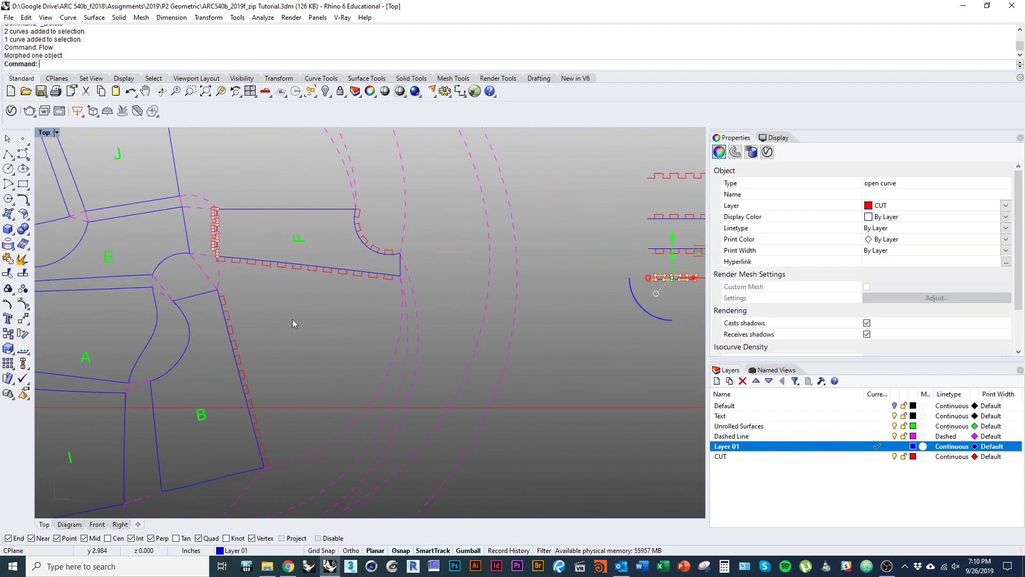
{"action": "right_click", "coordinate": [347, 335]}
{"action": "key", "text": "Escape"}
{"action": "key", "text": "Escape"}
- Flow a copy of the three-tooth zipper from its base line onto piece E's short edge facing piece F
{"action": "right_click_drag", "start_coordinate": [646, 309], "coordinate": [548, 319]}
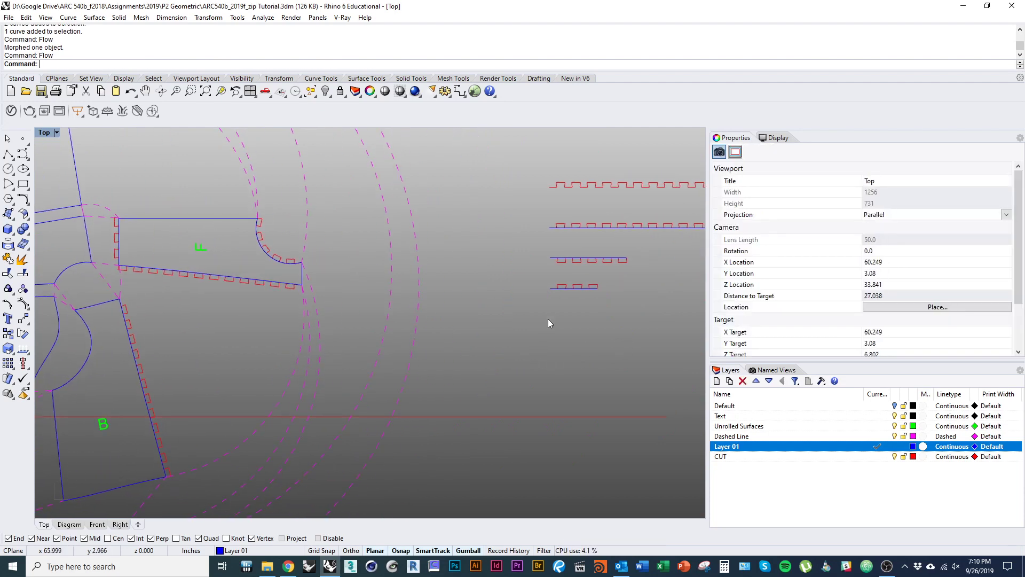
{"action": "right_click", "coordinate": [548, 319]}
{"action": "left_click", "coordinate": [560, 285]}
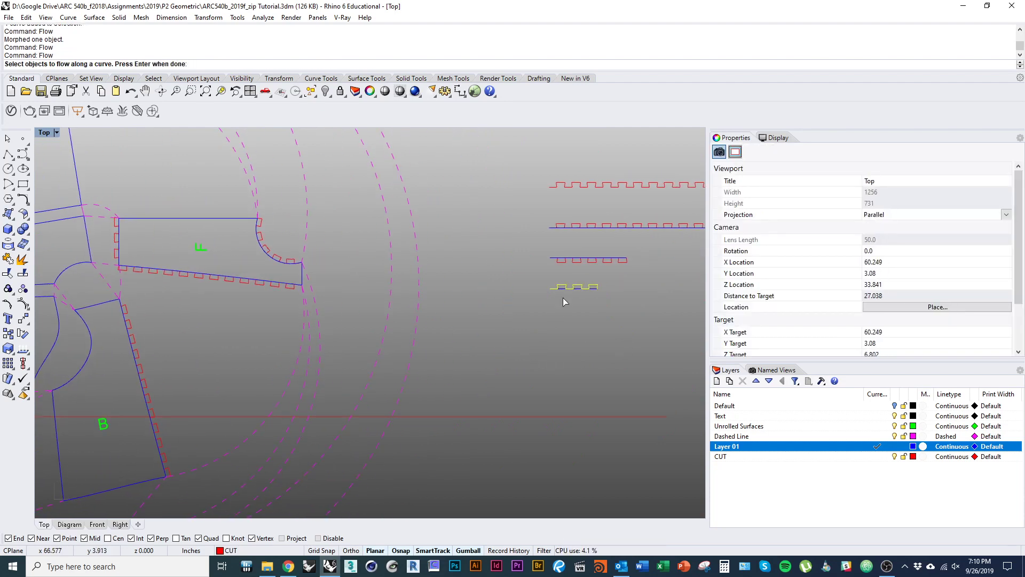
{"action": "right_click", "coordinate": [563, 299]}
{"action": "left_click", "coordinate": [562, 296]}
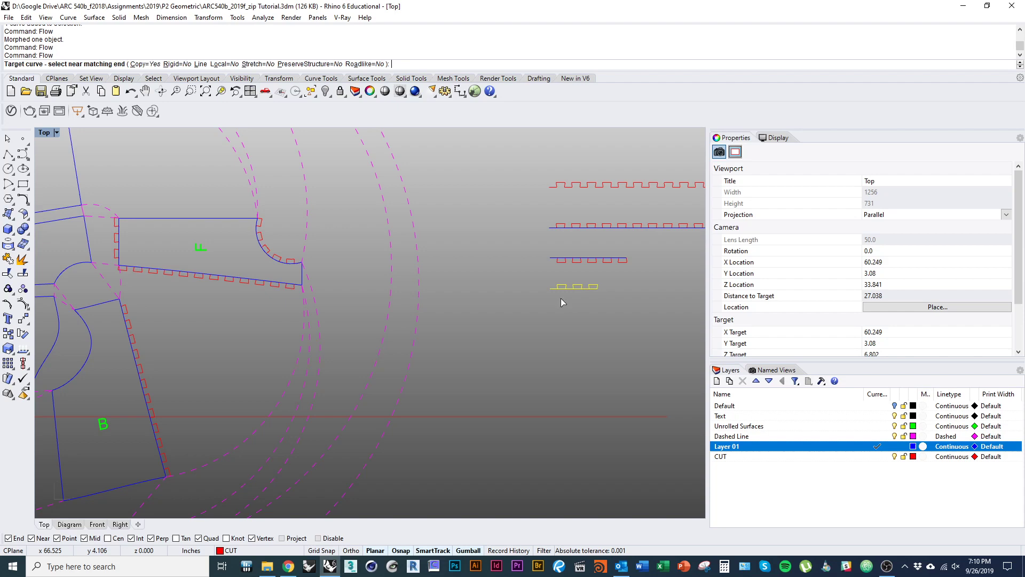
{"action": "left_click", "coordinate": [85, 233]}
{"action": "scroll", "coordinate": [200, 321], "scroll_direction": "up", "scroll_amount": 5}
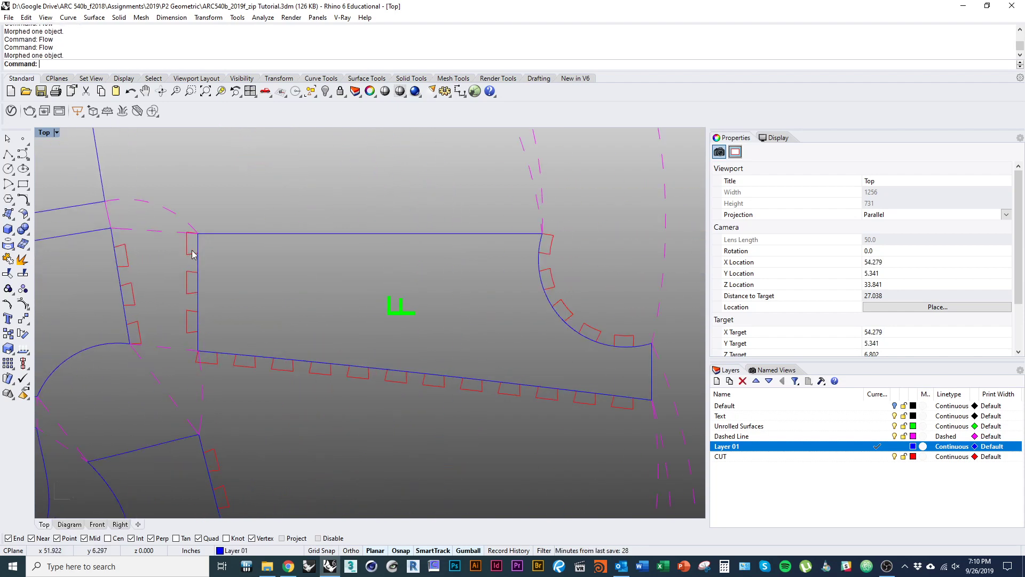
{"action": "scroll", "coordinate": [389, 348], "scroll_direction": "down", "scroll_amount": 4}
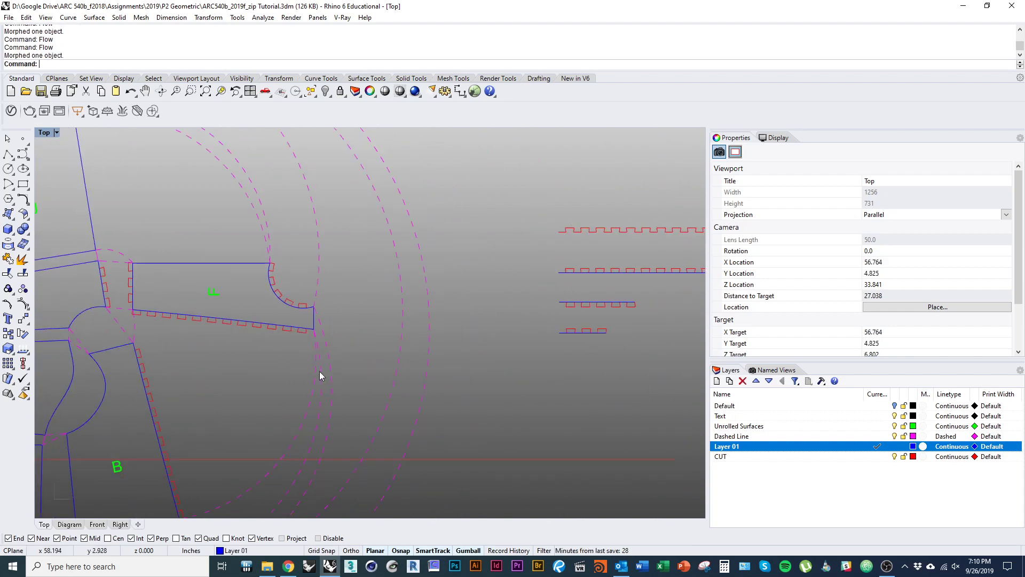
- Measure piece F's straight upper edge and draw a horizontal 4.551-inch line below the three-tooth zipper, aligned with its left end
{"action": "left_click", "coordinate": [226, 282]}
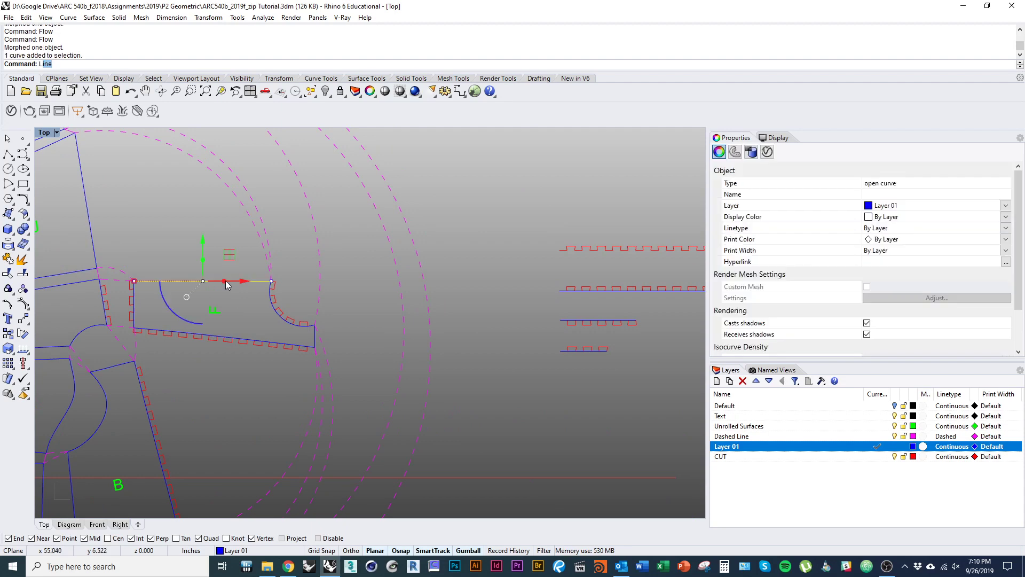
{"action": "key", "text": "Return"}
{"action": "right_click_drag", "start_coordinate": [537, 360], "coordinate": [486, 341]}
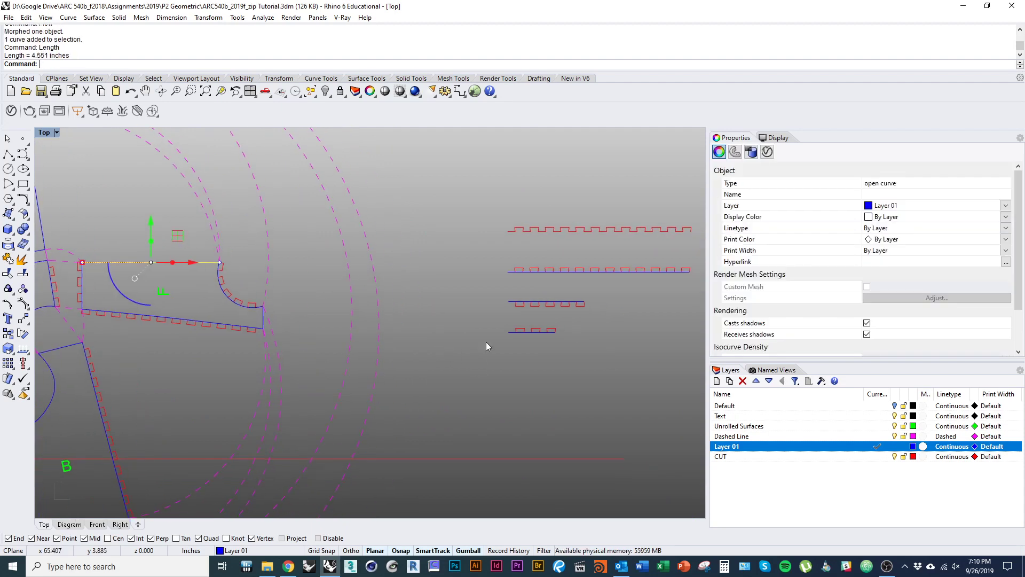
{"action": "type", "text": "line"}
{"action": "key", "text": "Return"}
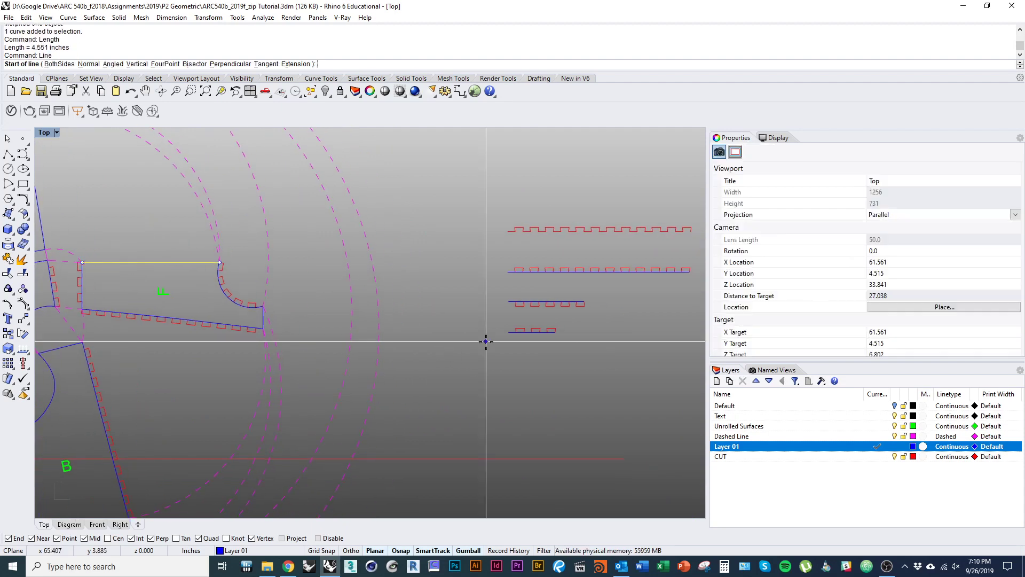
{"action": "left_click", "coordinate": [510, 333]}
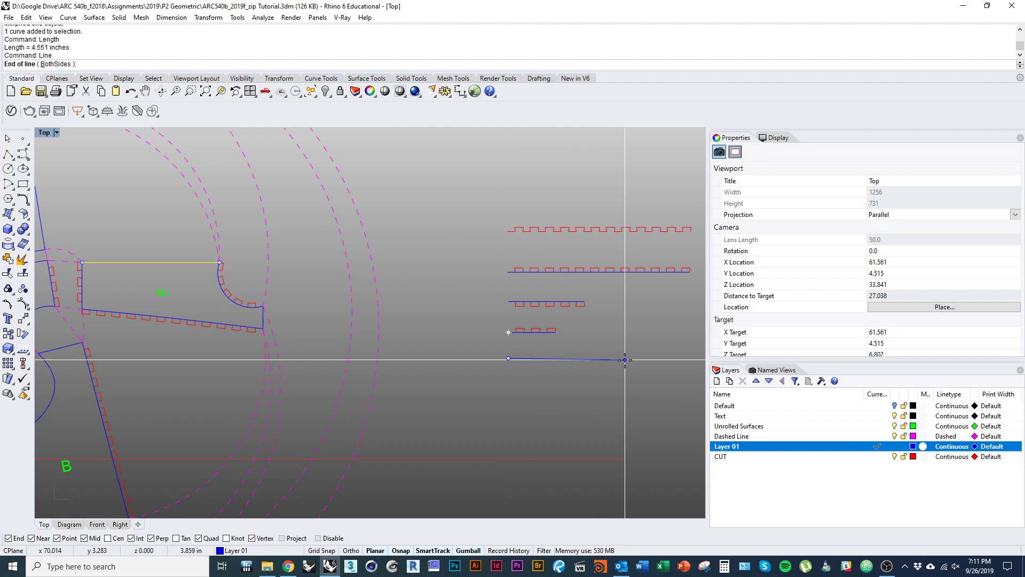
{"action": "type", "text": "4.55"}
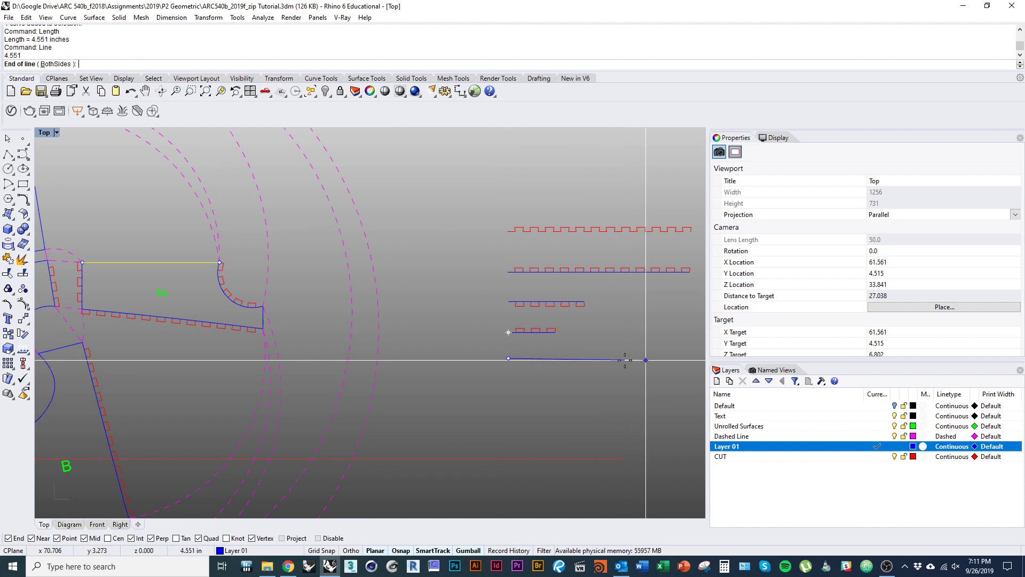
{"action": "key", "text": "Return"}
{"action": "key", "text": "Escape"}
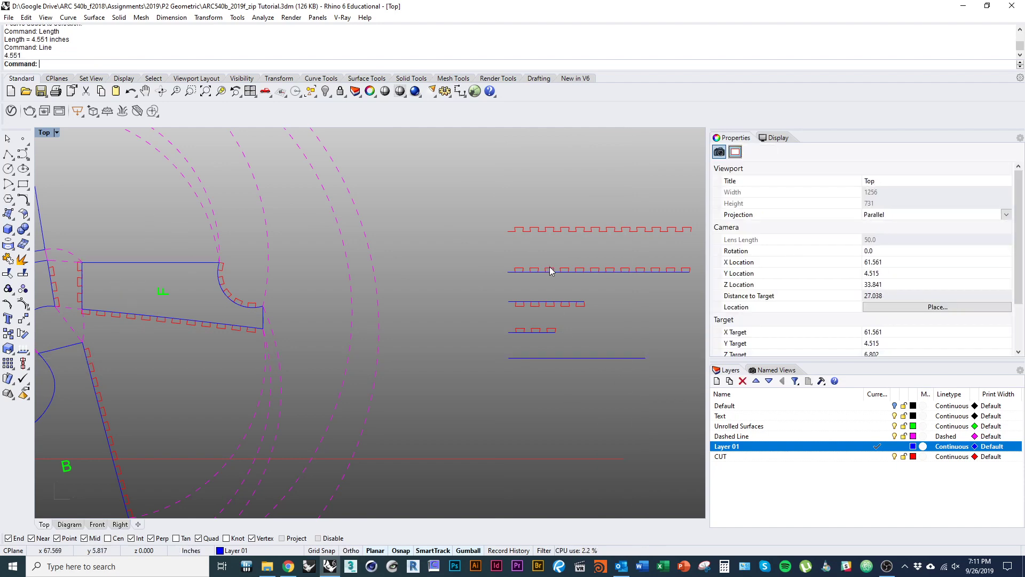
- Copy the original full-length zipper curve from its left end to the left end of the 4.551-inch line
{"action": "left_click", "coordinate": [538, 230]}
{"action": "key", "text": "ctrl+shift+c"}
{"action": "left_click", "coordinate": [508, 230]}
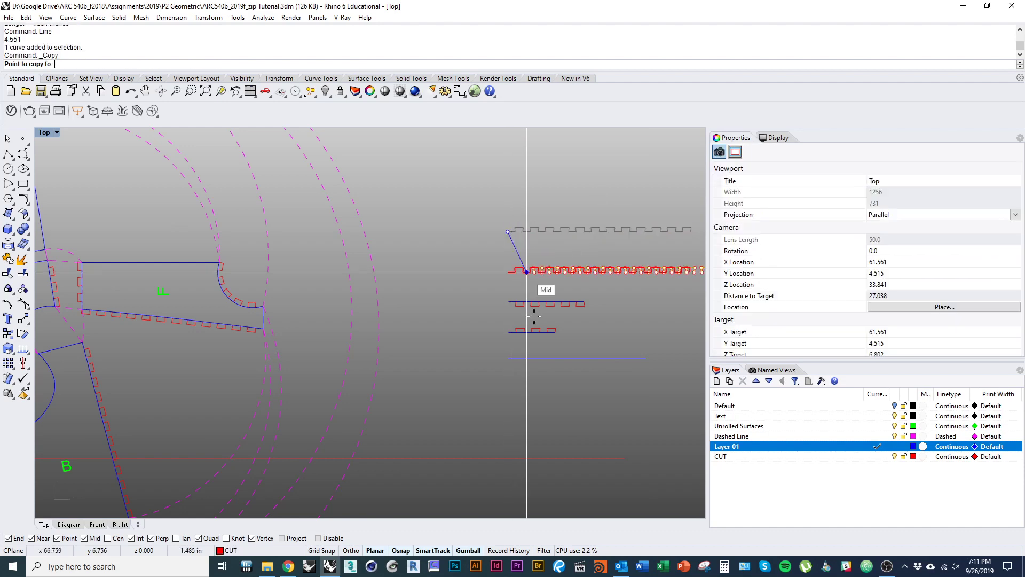
{"action": "left_click", "coordinate": [508, 358]}
{"action": "key", "text": "Return"}
- Scale the new zipper copy in one direction from its left end so the ninth tooth's right base corner meets the line's right end
{"action": "scroll", "coordinate": [655, 358], "scroll_direction": "up", "scroll_amount": 11}
{"action": "right_click_drag", "start_coordinate": [655, 358], "coordinate": [623, 347]}
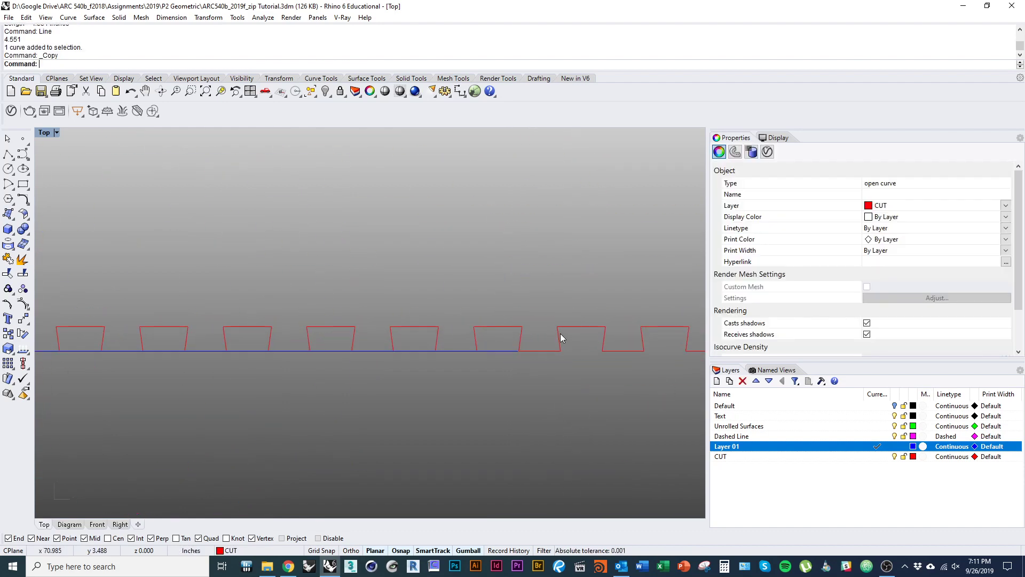
{"action": "key", "text": "Escape"}
{"action": "scroll", "coordinate": [543, 354], "scroll_direction": "up", "scroll_amount": 9}
{"action": "left_click", "coordinate": [536, 347]}
{"action": "scroll", "coordinate": [535, 350], "scroll_direction": "down", "scroll_amount": 10}
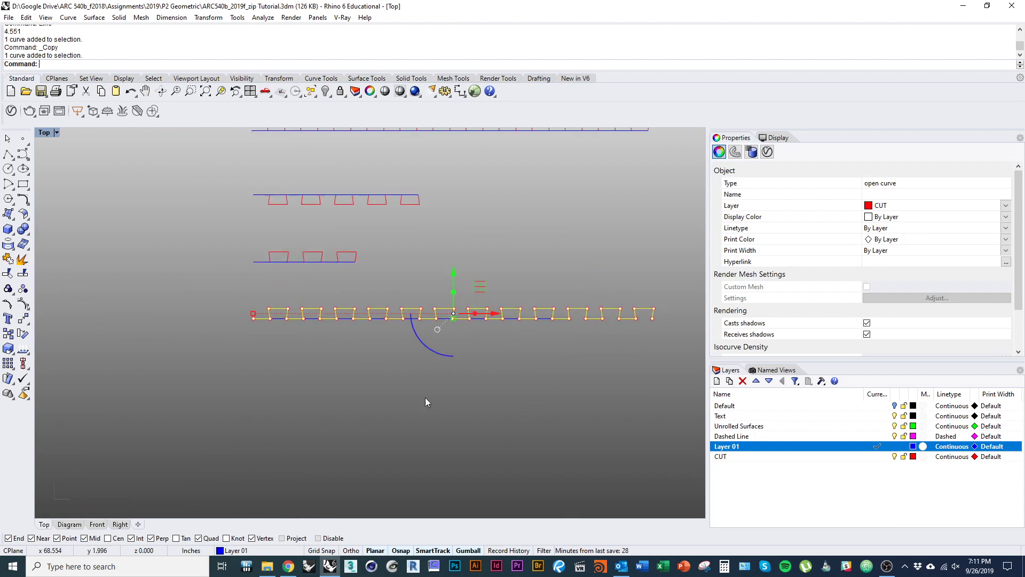
{"action": "type", "text": "cale1D"}
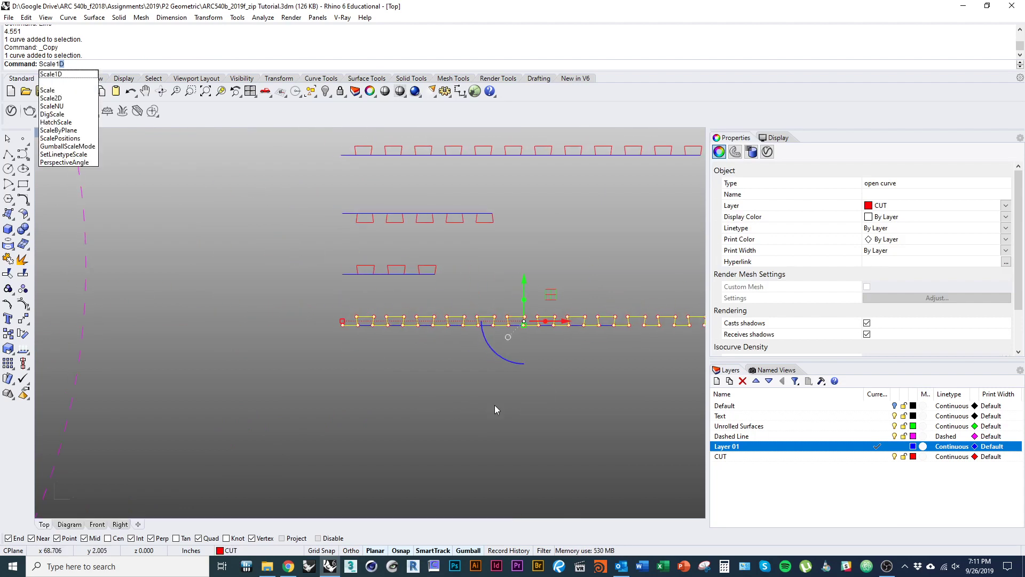
{"action": "key", "text": "Return"}
{"action": "left_click", "coordinate": [343, 324]}
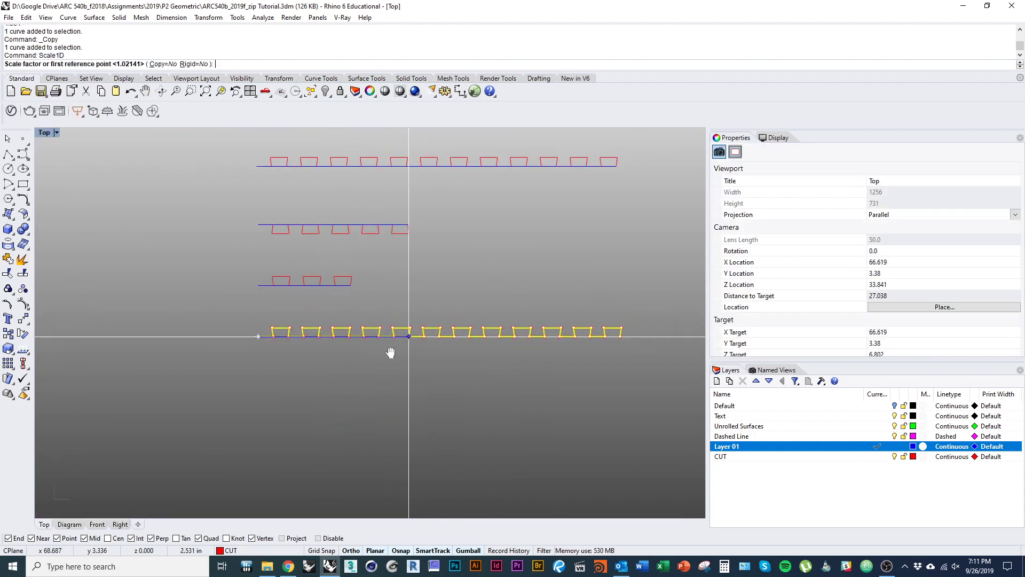
{"action": "scroll", "coordinate": [394, 350], "scroll_direction": "up", "scroll_amount": 8}
{"action": "scroll", "coordinate": [396, 264], "scroll_direction": "up", "scroll_amount": 5}
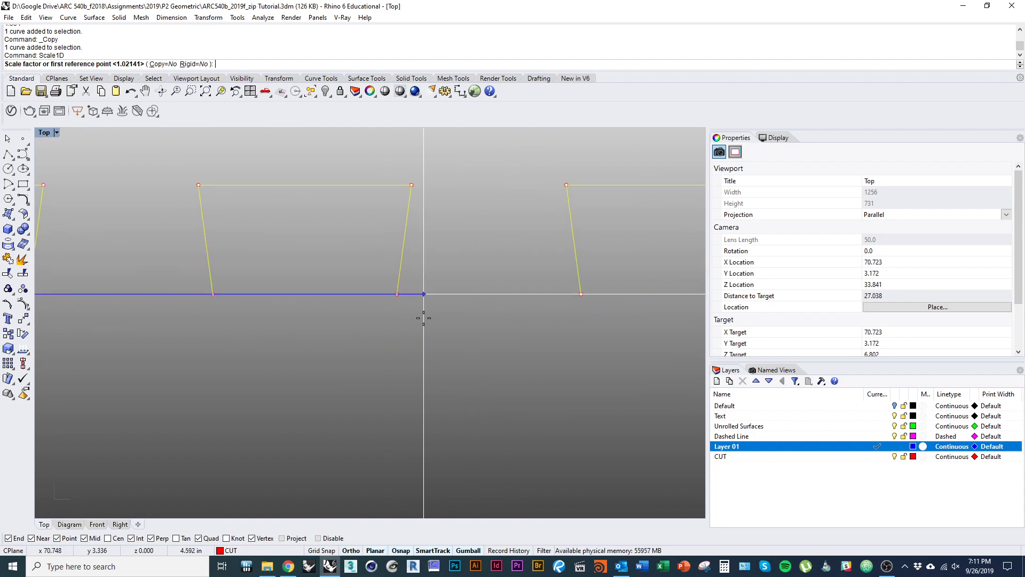
{"action": "left_click", "coordinate": [357, 303]}
{"action": "left_click", "coordinate": [365, 303]}
{"action": "scroll", "coordinate": [380, 406], "scroll_direction": "down", "scroll_amount": 10}
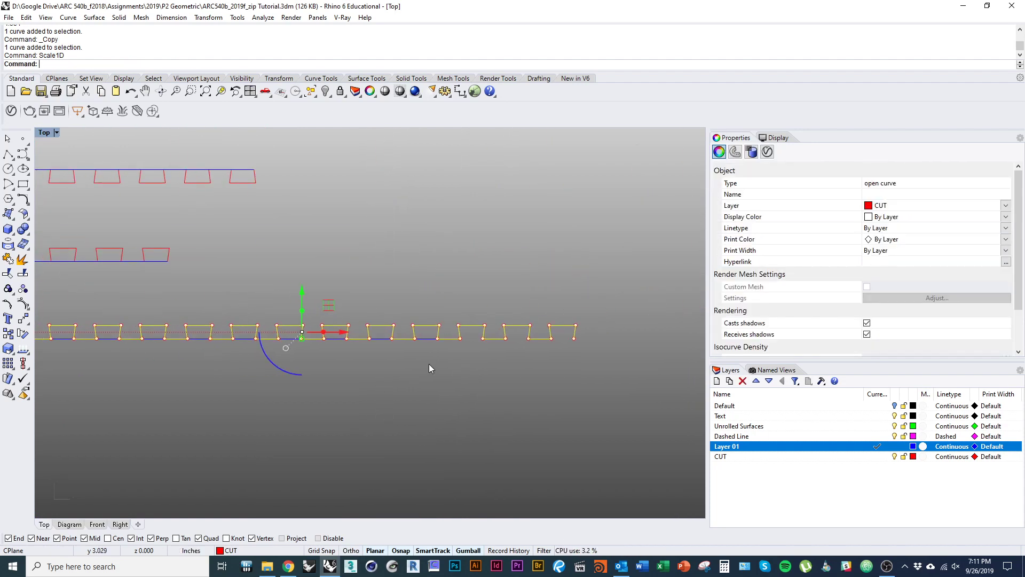
- Explode the scaled zipper and rejoin its segments, leaving out the flat segment just after the ninth tooth
{"action": "left_click", "coordinate": [22, 259]}
{"action": "scroll", "coordinate": [432, 320], "scroll_direction": "up", "scroll_amount": 3}
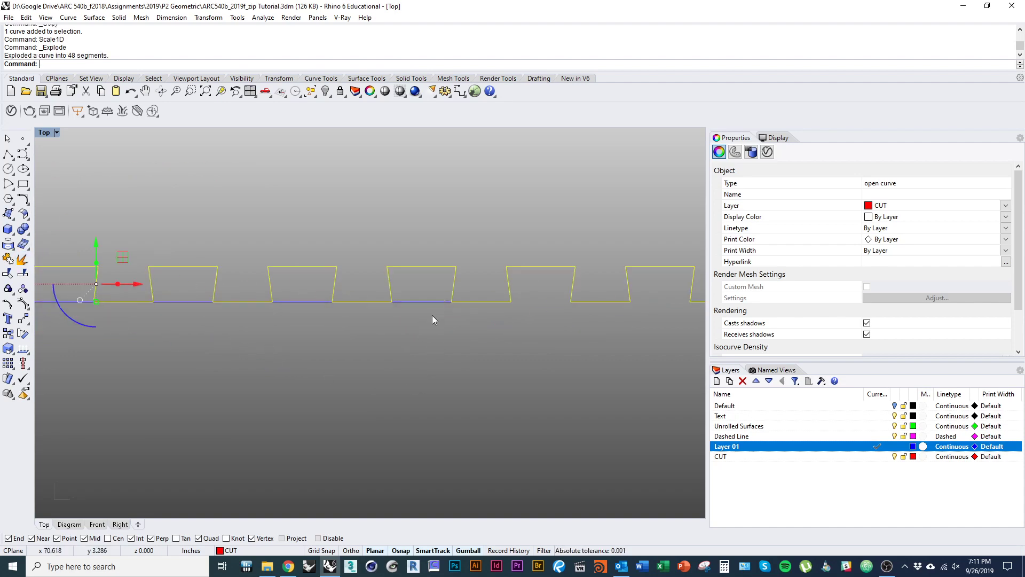
{"action": "left_click", "coordinate": [474, 302], "text": "ctrl"}
{"action": "key", "text": "ctrl+j"}
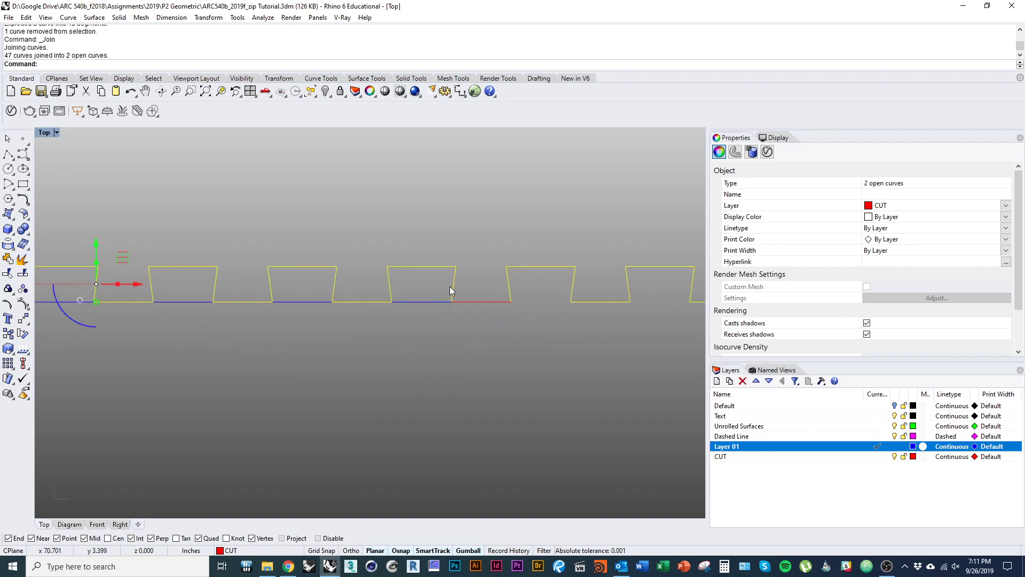
- Delete the zipper portion beyond the ninth tooth and the separate flat segment next to it
{"action": "left_click", "coordinate": [453, 290], "text": "ctrl"}
{"action": "type", "text": "d"}
{"action": "key", "text": "Return"}
{"action": "left_click", "coordinate": [484, 303]}
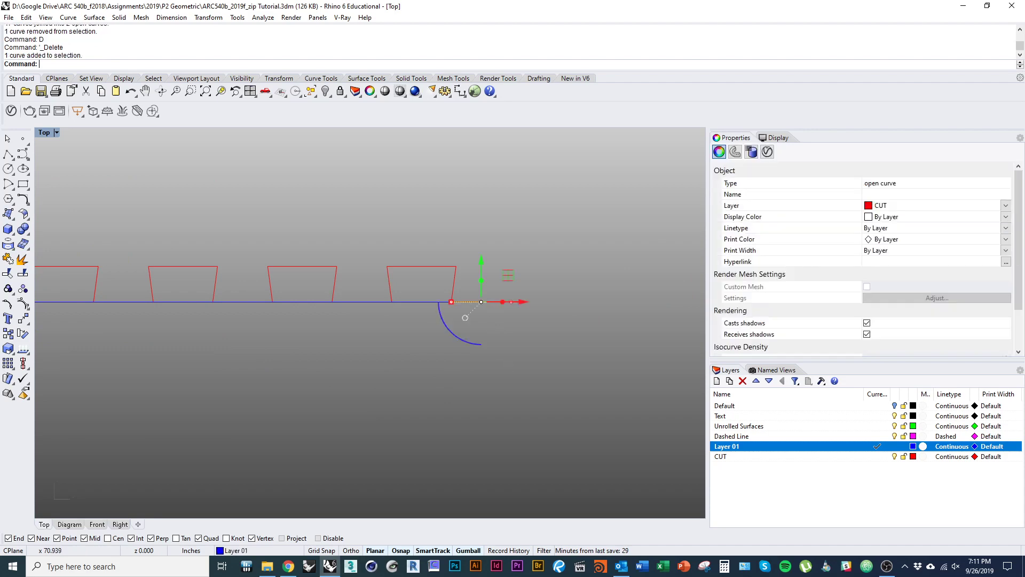
{"action": "type", "text": "d"}
{"action": "key", "text": "Return"}
- Flow a copy of the nine-tooth zipper from the 4.551-inch line onto piece F's straight upper edge
{"action": "scroll", "coordinate": [453, 321], "scroll_direction": "down", "scroll_amount": 10}
{"action": "scroll", "coordinate": [421, 384], "scroll_direction": "down", "scroll_amount": 5}
{"action": "type", "text": "Fl"}
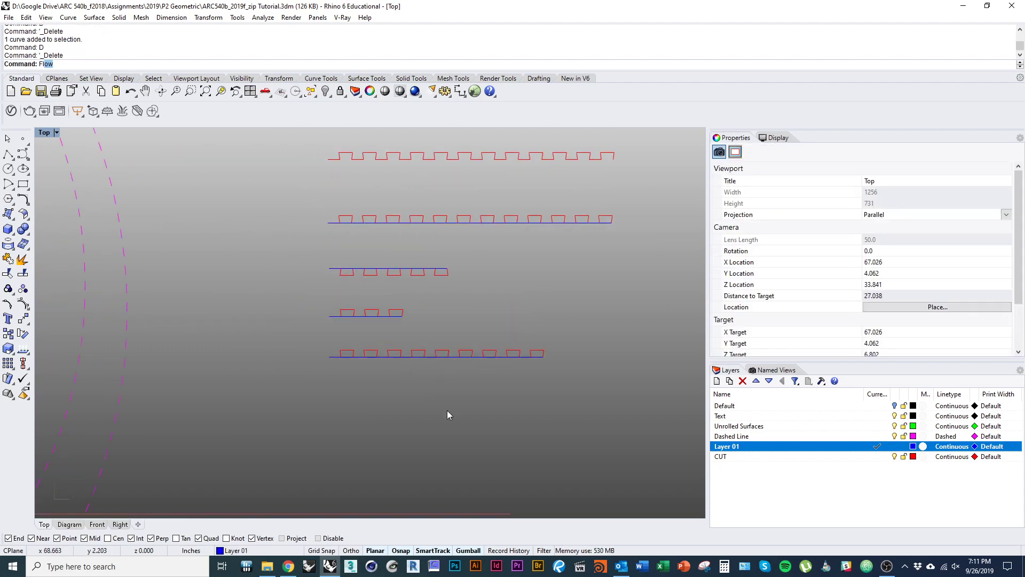
{"action": "type", "text": "ow"}
{"action": "key", "text": "Return"}
{"action": "right_click_drag", "start_coordinate": [361, 347], "coordinate": [435, 357]}
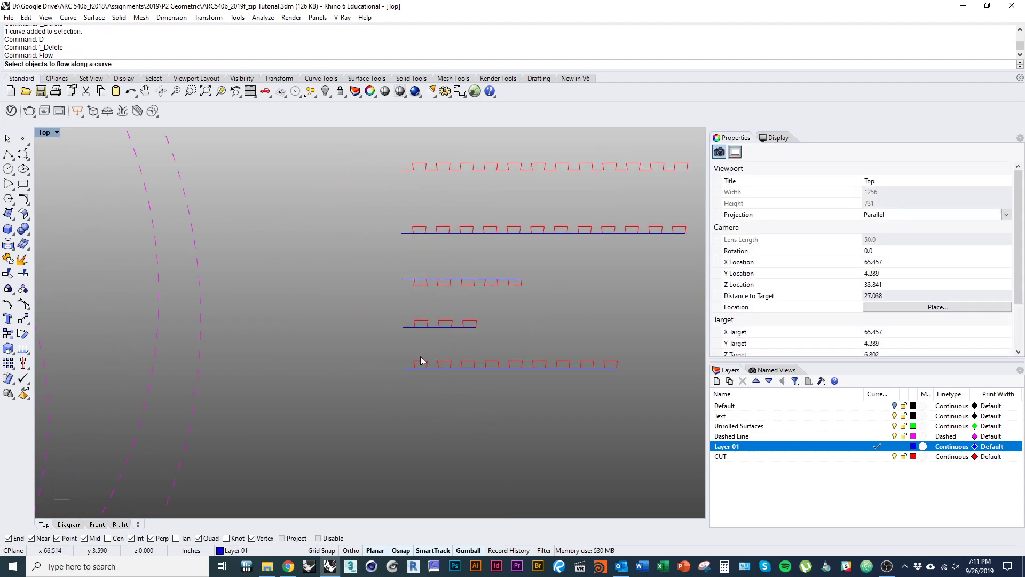
{"action": "left_click", "coordinate": [421, 360]}
{"action": "key", "text": "Return"}
{"action": "left_click", "coordinate": [419, 368]}
{"action": "scroll", "coordinate": [395, 399], "scroll_direction": "down", "scroll_amount": 8}
{"action": "right_click_drag", "start_coordinate": [331, 403], "coordinate": [347, 402]}
{"action": "left_click", "coordinate": [195, 319]}
{"action": "scroll", "coordinate": [242, 361], "scroll_direction": "up", "scroll_amount": 2}
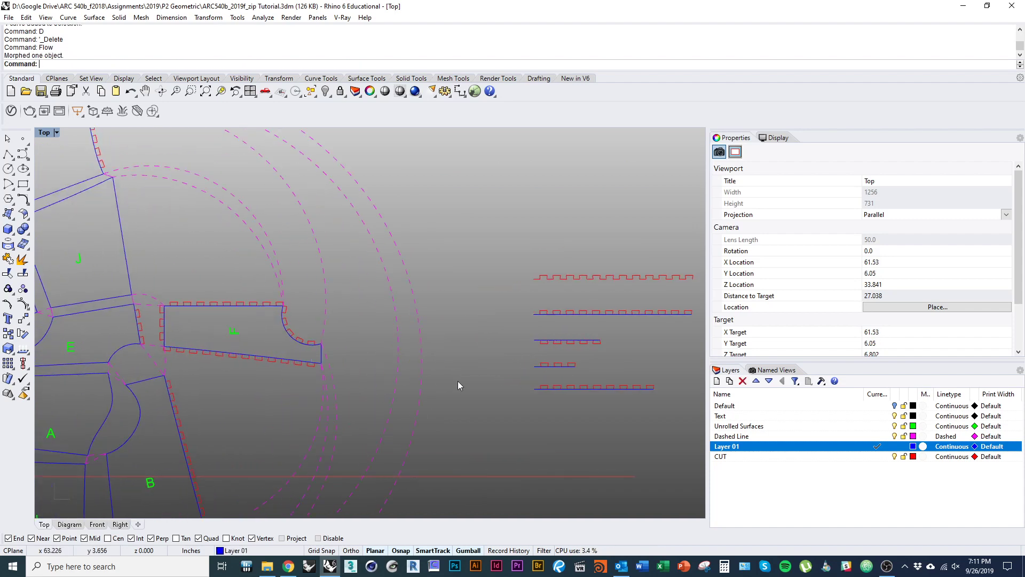
- Flow a copy of the nine-tooth zipper from its base line onto piece J's long right edge, starting from the upper end
{"action": "key", "text": "Return"}
{"action": "left_click", "coordinate": [546, 391]}
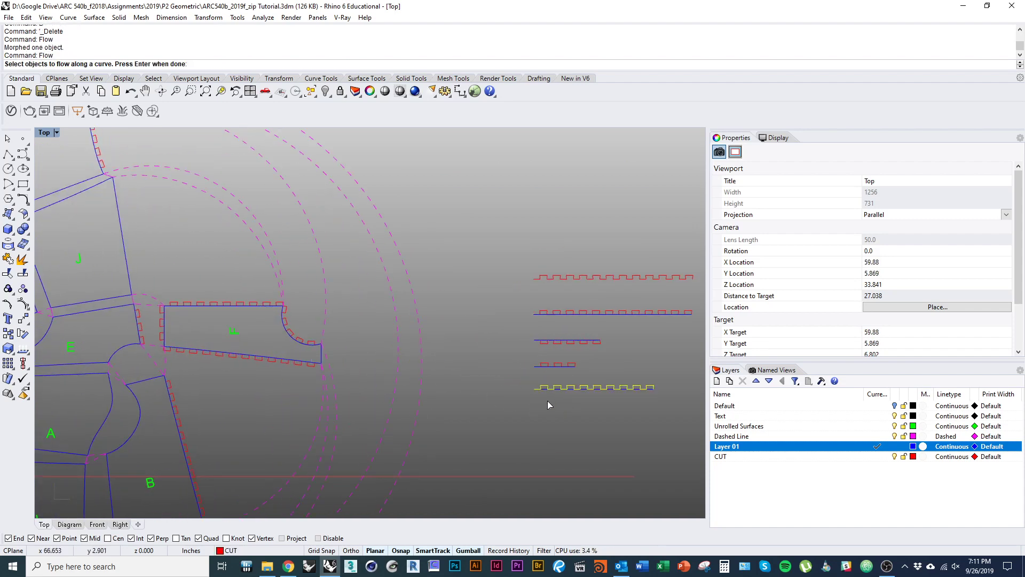
{"action": "scroll", "coordinate": [547, 400], "scroll_direction": "up", "scroll_amount": 3}
{"action": "scroll", "coordinate": [546, 390], "scroll_direction": "up", "scroll_amount": 3}
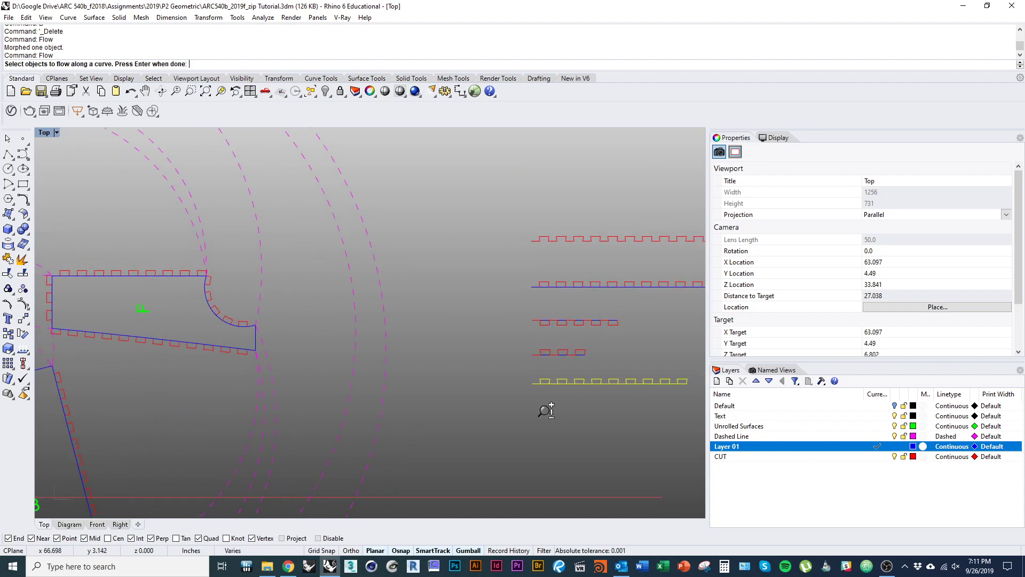
{"action": "key", "text": "Return"}
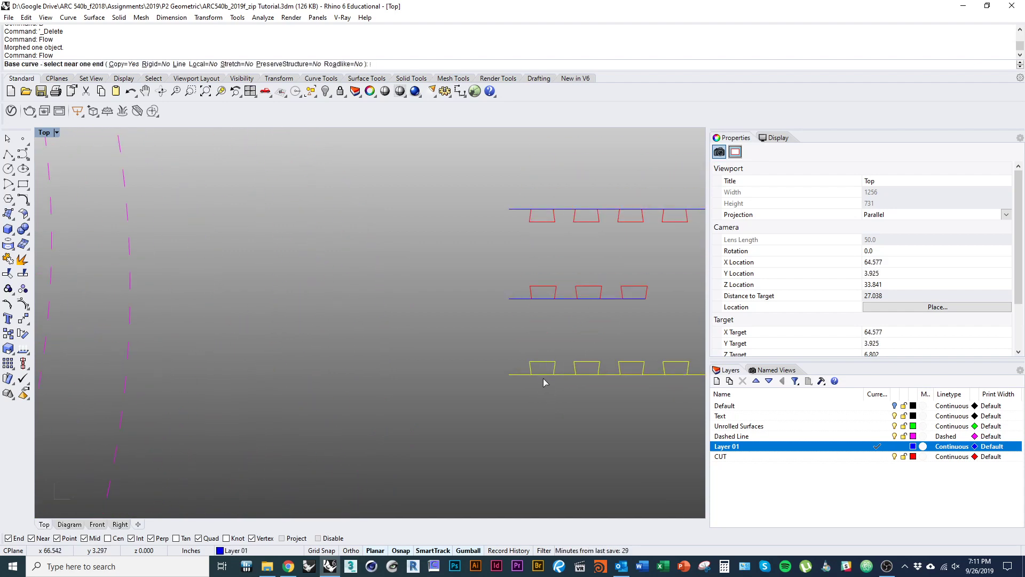
{"action": "left_click", "coordinate": [545, 377]}
{"action": "scroll", "coordinate": [453, 414], "scroll_direction": "down", "scroll_amount": 3}
{"action": "scroll", "coordinate": [304, 348], "scroll_direction": "up", "scroll_amount": 5}
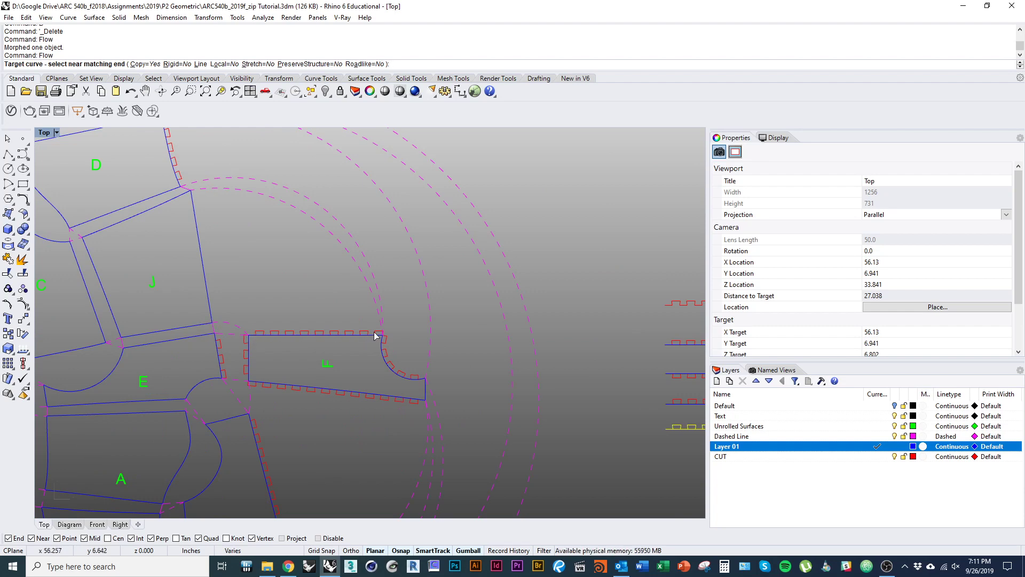
{"action": "left_click", "coordinate": [193, 196]}
{"action": "right_click_drag", "start_coordinate": [353, 330], "coordinate": [293, 322]}
{"action": "right_click_drag", "start_coordinate": [423, 359], "coordinate": [255, 305]}
{"action": "right_click_drag", "start_coordinate": [369, 369], "coordinate": [457, 380]}
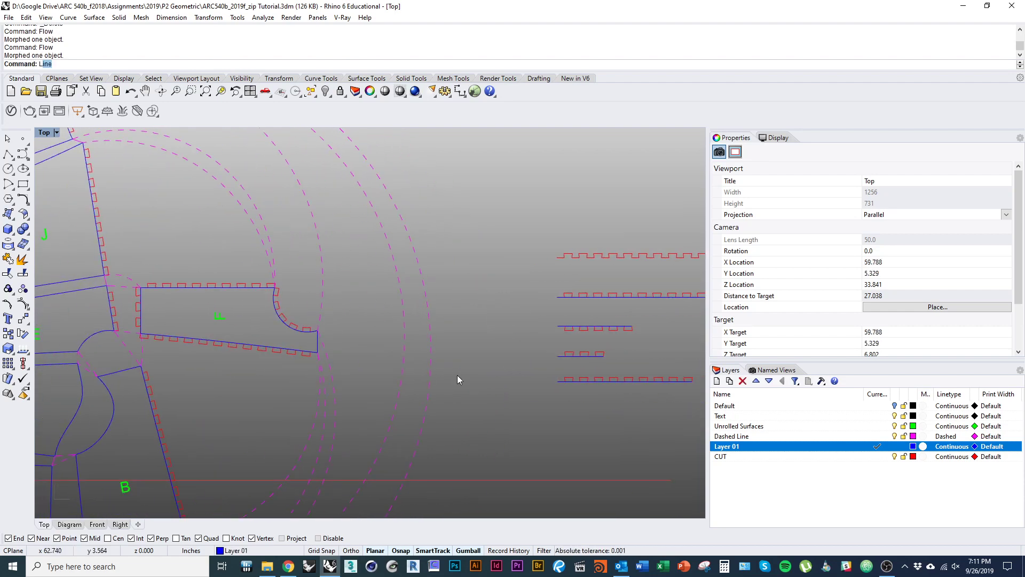
- Measure the length of piece F's short vertical right edge
{"action": "type", "text": "Length"}
{"action": "key", "text": "Return"}
{"action": "scroll", "coordinate": [323, 347], "scroll_direction": "up", "scroll_amount": 5}
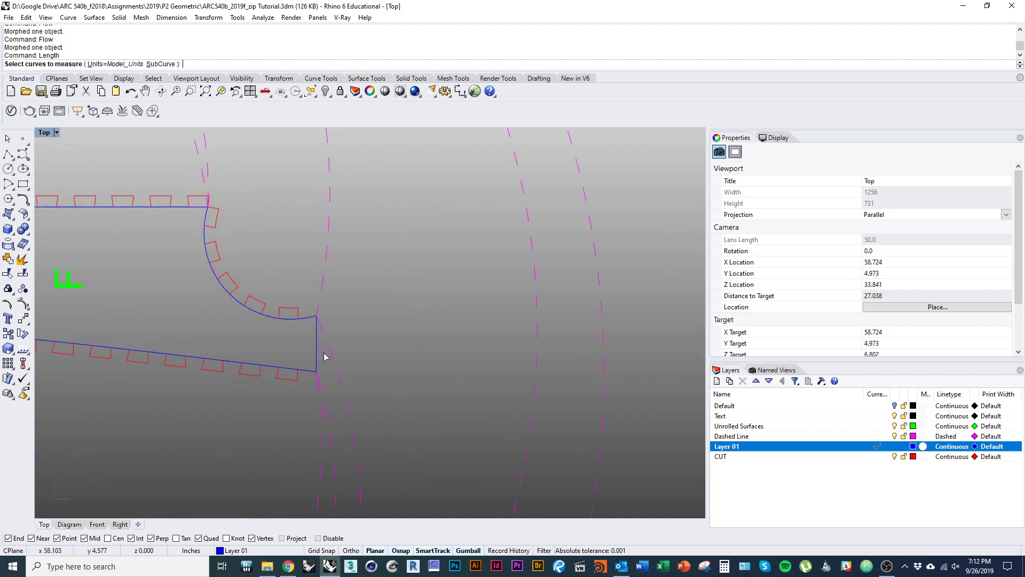
{"action": "left_click", "coordinate": [320, 355]}
{"action": "scroll", "coordinate": [331, 400], "scroll_direction": "down", "scroll_amount": 5}
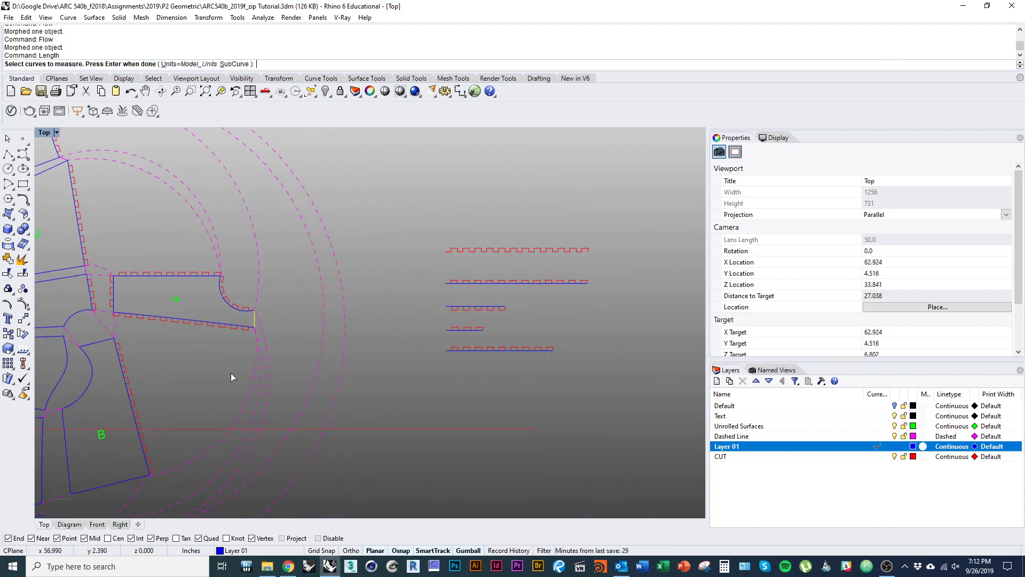
{"action": "key", "text": "Return"}
- Draw a horizontal 0.753-inch line below the nine-tooth zipper, aligned with the start of its base line
{"action": "right_click_drag", "start_coordinate": [499, 357], "coordinate": [476, 347]}
{"action": "scroll", "coordinate": [471, 357], "scroll_direction": "up", "scroll_amount": 2}
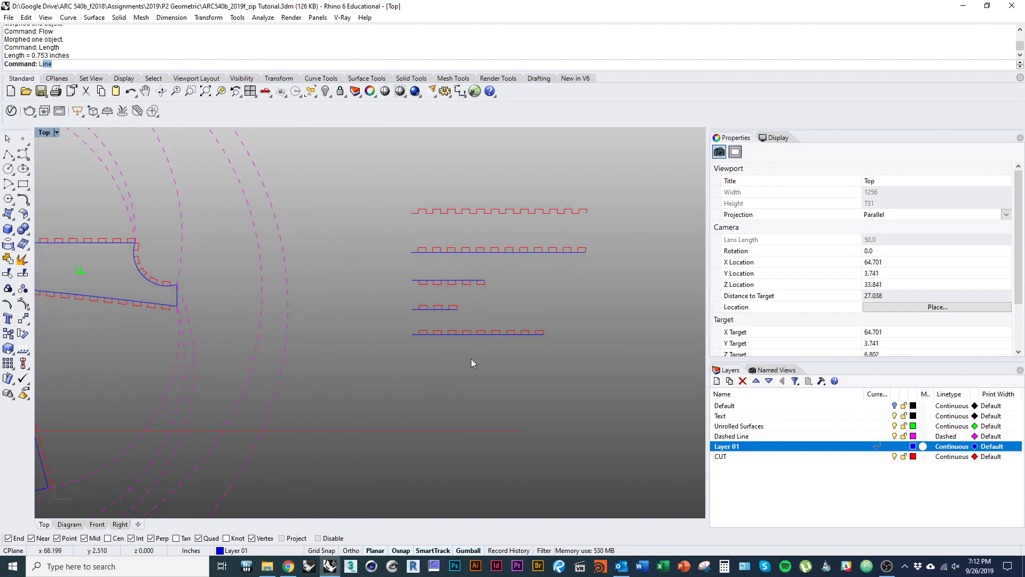
{"action": "type", "text": "L"}
{"action": "key", "text": "Return"}
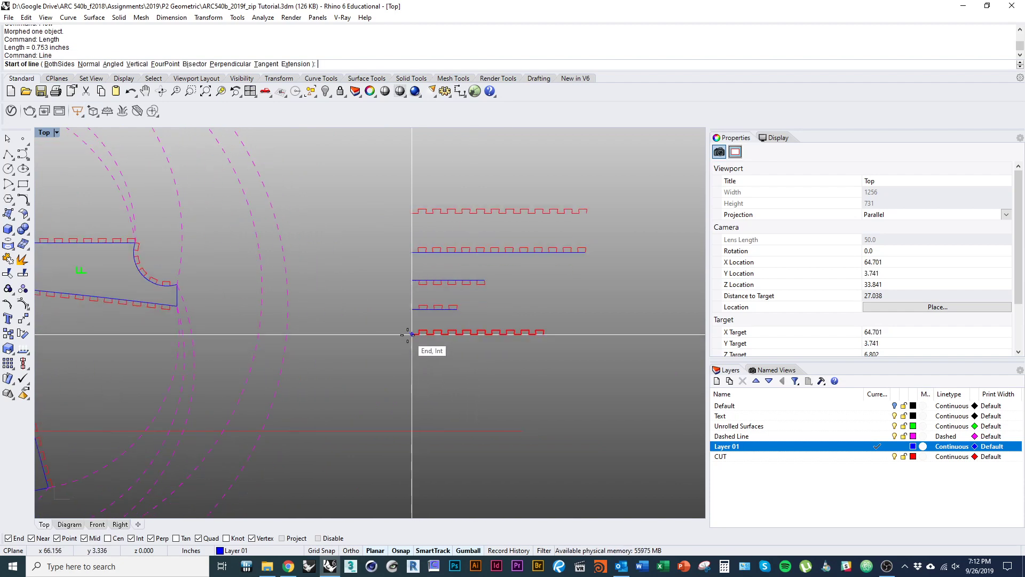
{"action": "left_click", "coordinate": [412, 357]}
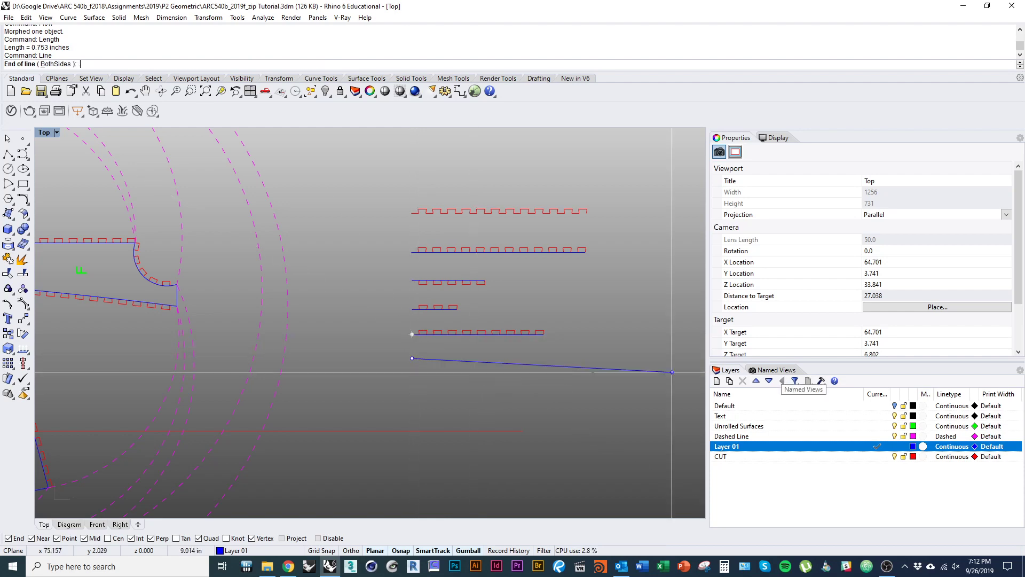
{"action": "type", "text": ".753"}
{"action": "key", "text": "Return"}
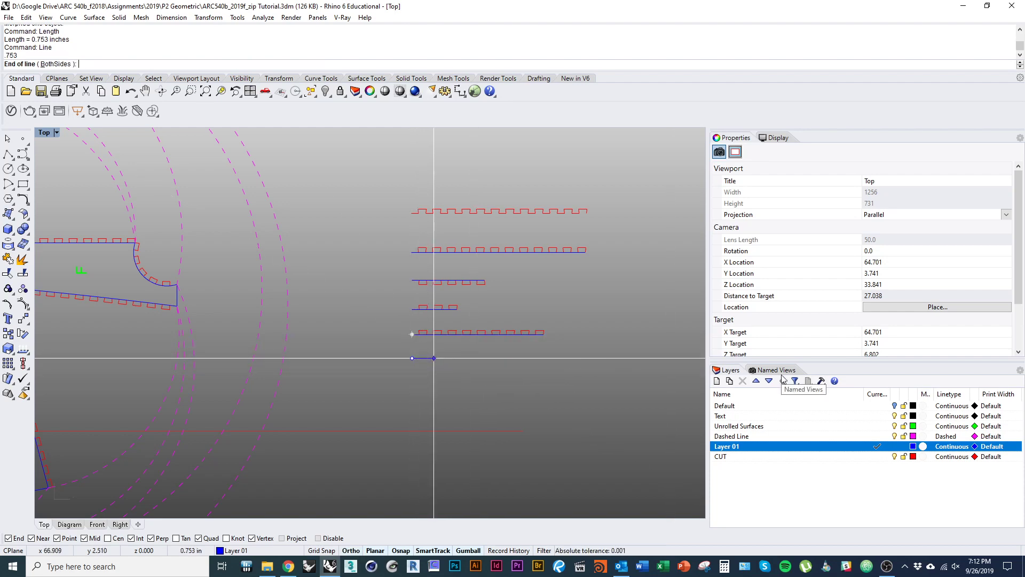
{"action": "left_click", "coordinate": [623, 365], "text": "shift"}
- Copy the full-length master zipper from its left end to the start of the 0.753-inch line
{"action": "right_click_drag", "start_coordinate": [474, 373], "coordinate": [455, 397]}
{"action": "left_click", "coordinate": [422, 236]}
{"action": "type", "text": "co"}
{"action": "key", "text": "Return"}
{"action": "left_click", "coordinate": [393, 237]}
{"action": "scroll", "coordinate": [394, 408], "scroll_direction": "up", "scroll_amount": 13}
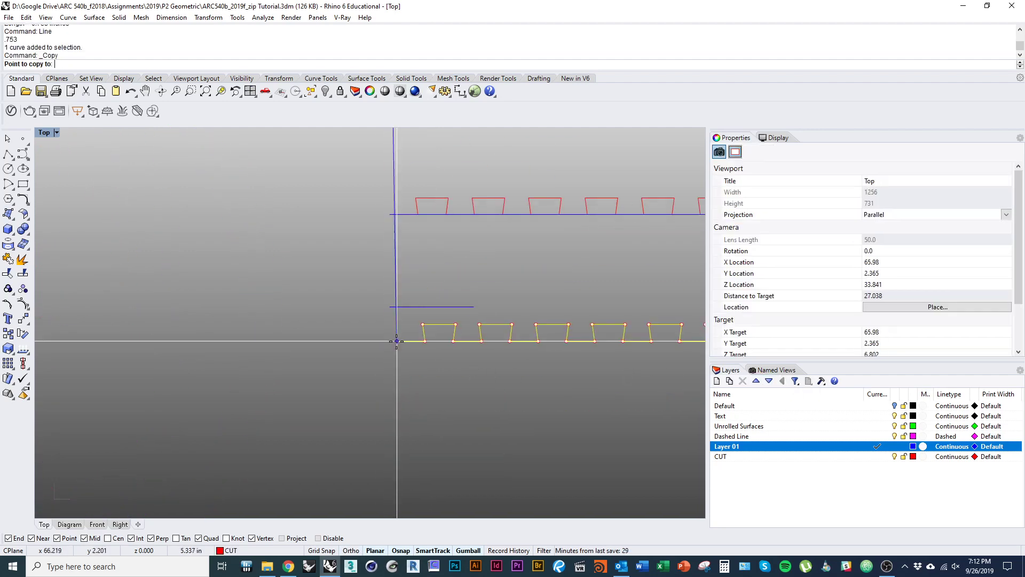
{"action": "left_click", "coordinate": [386, 308]}
{"action": "right_click_drag", "start_coordinate": [497, 357], "coordinate": [462, 382]}
{"action": "scroll", "coordinate": [448, 333], "scroll_direction": "up", "scroll_amount": 8}
{"action": "key", "text": "Escape"}
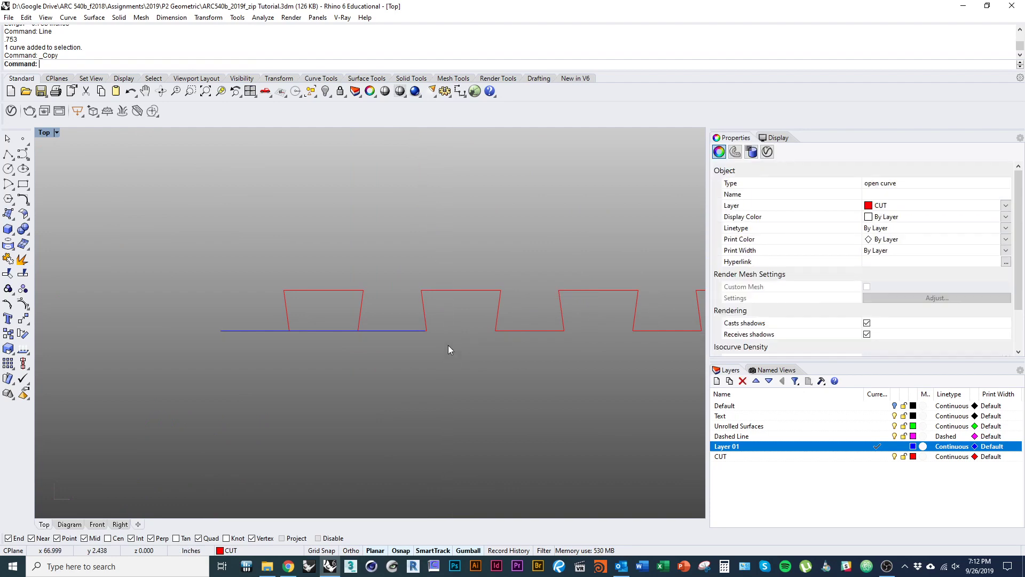
{"action": "key", "text": "Escape"}
{"action": "left_click", "coordinate": [429, 333]}
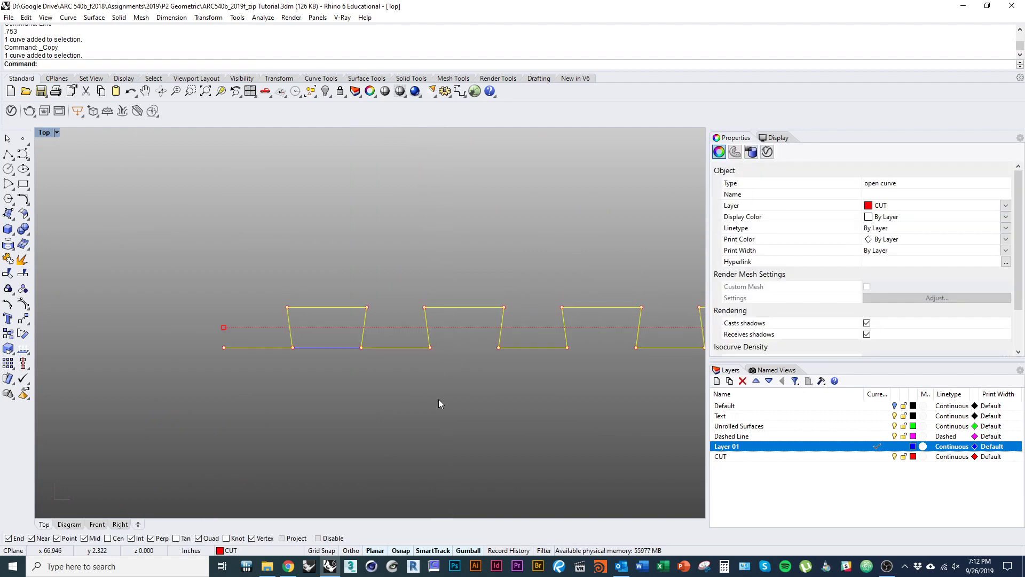
{"action": "type", "text": "Scale1D"}
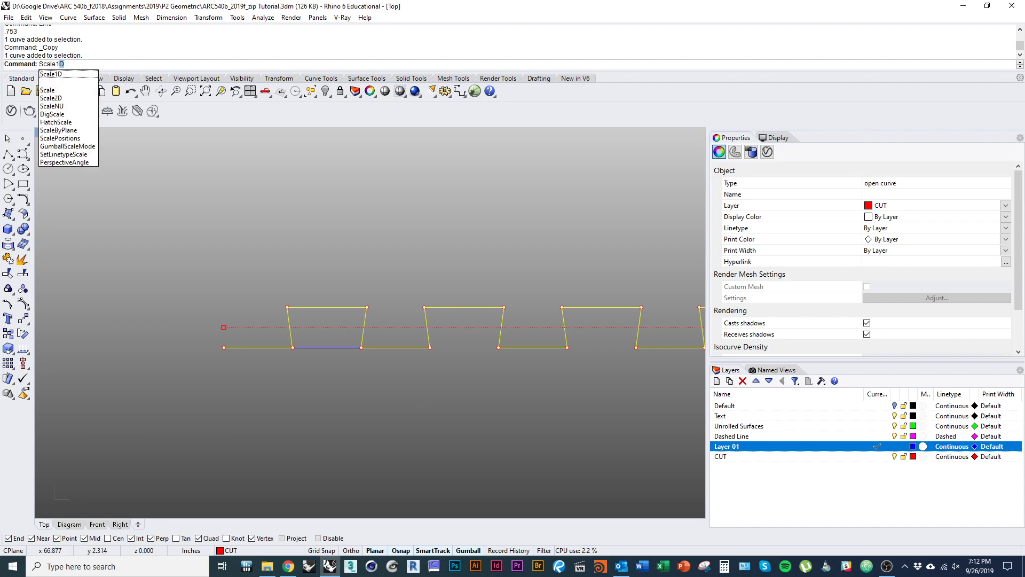
{"action": "key", "text": "Return"}
{"action": "left_click", "coordinate": [224, 348]}
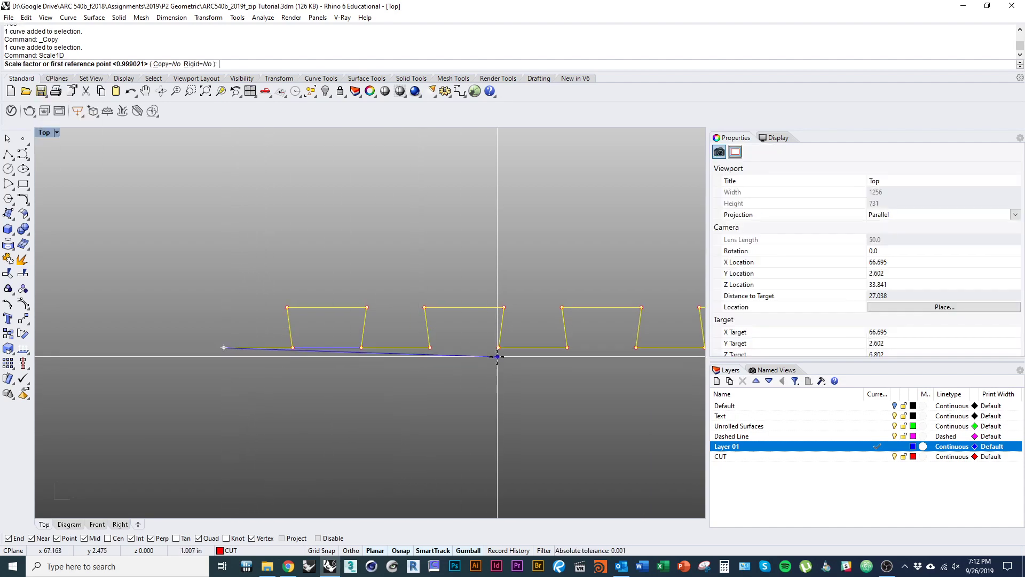
{"action": "left_click", "coordinate": [498, 348]}
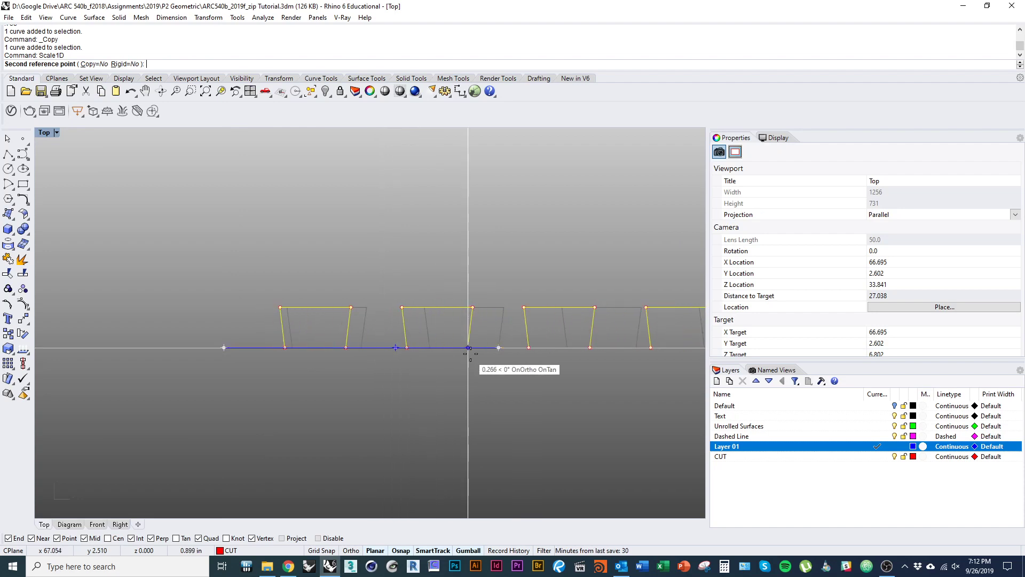
{"action": "key", "text": "Escape"}
{"action": "left_click", "coordinate": [348, 348]}
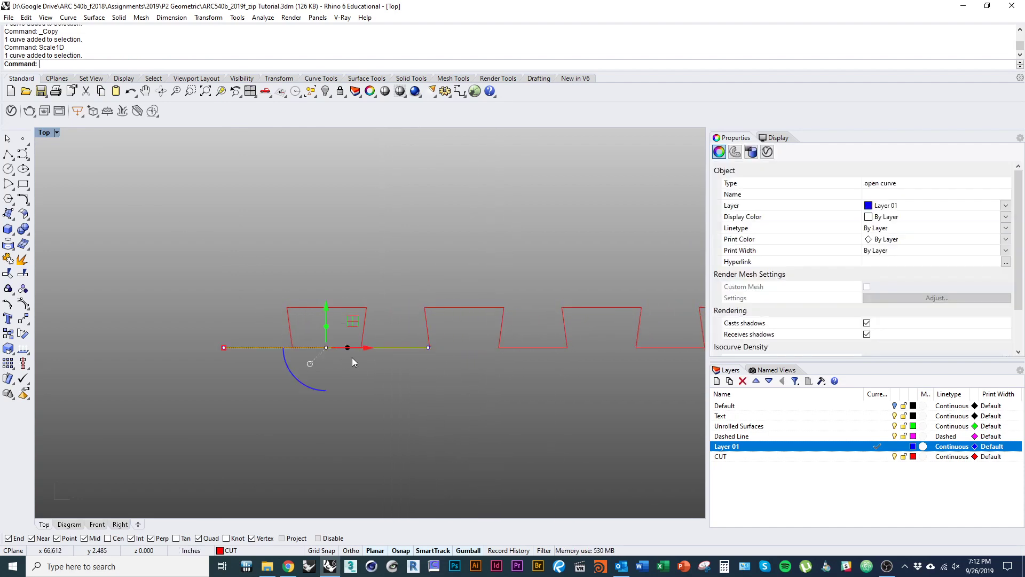
{"action": "left_click", "coordinate": [438, 402]}
- Scale the copied zipper in one direction from its left end so its second tooth ends at the 0.753-inch line's endpoint
{"action": "left_click", "coordinate": [427, 324]}
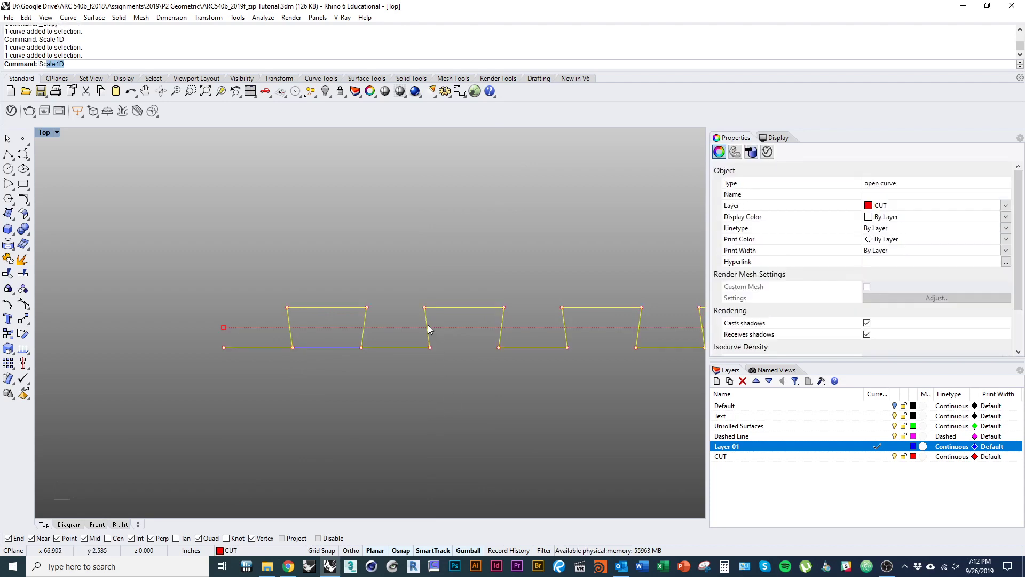
{"action": "key", "text": "Return"}
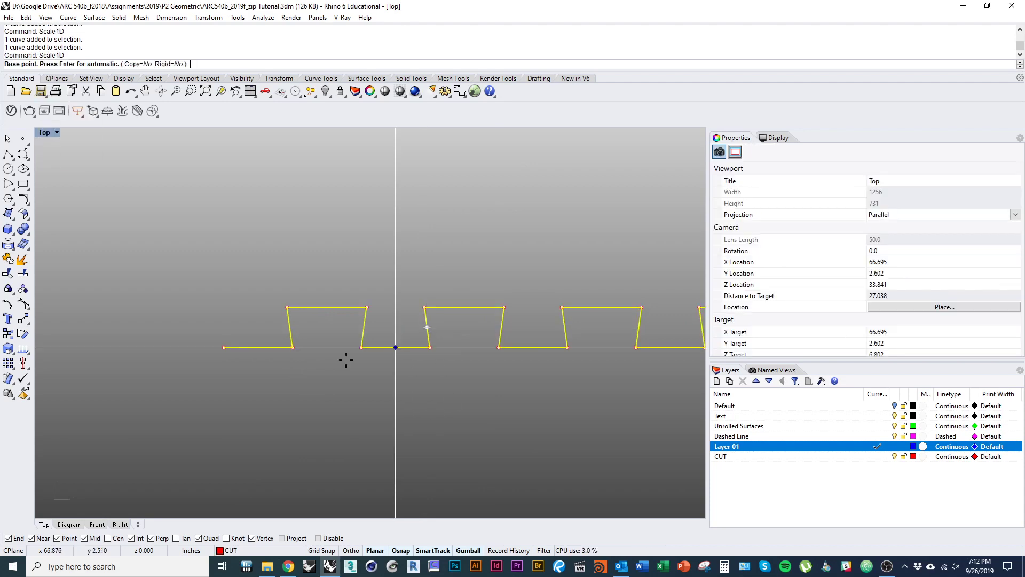
{"action": "left_click", "coordinate": [223, 348]}
{"action": "left_click", "coordinate": [498, 348]}
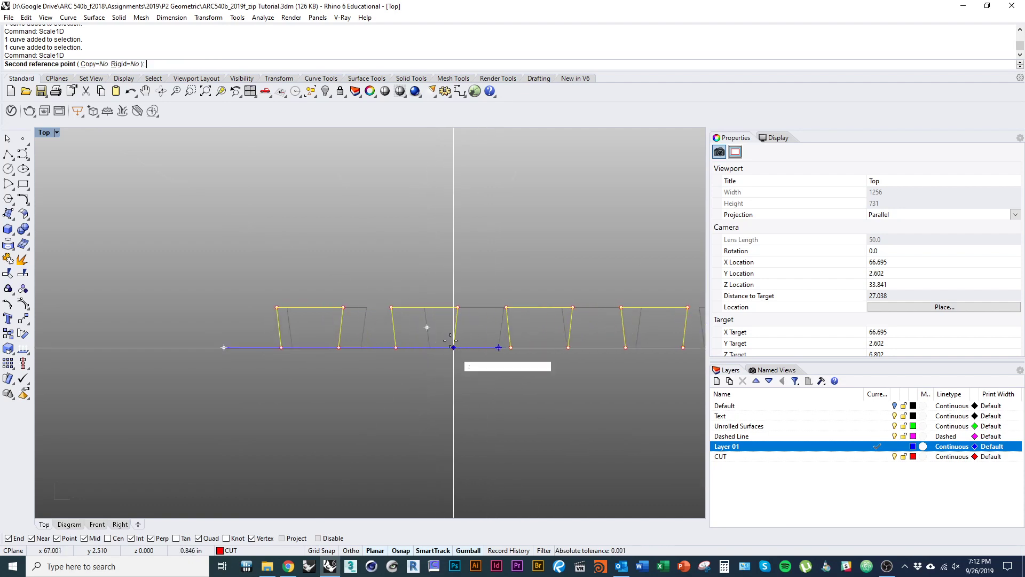
{"action": "scroll", "coordinate": [423, 326], "scroll_direction": "up", "scroll_amount": 5}
{"action": "left_click", "coordinate": [340, 338]}
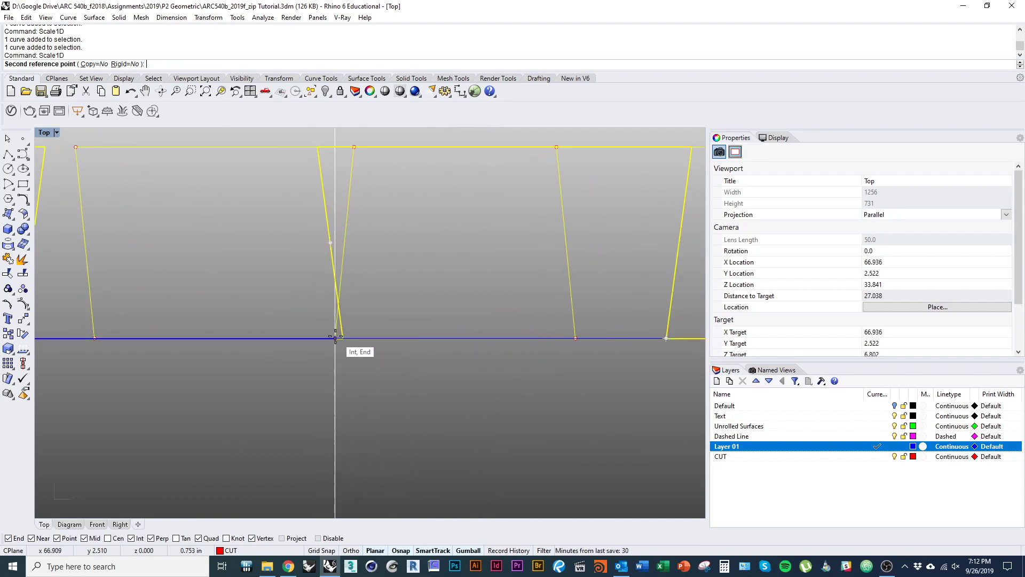
{"action": "scroll", "coordinate": [361, 396], "scroll_direction": "down", "scroll_amount": 3}
{"action": "key", "text": "Escape"}
{"action": "left_click", "coordinate": [322, 357]}
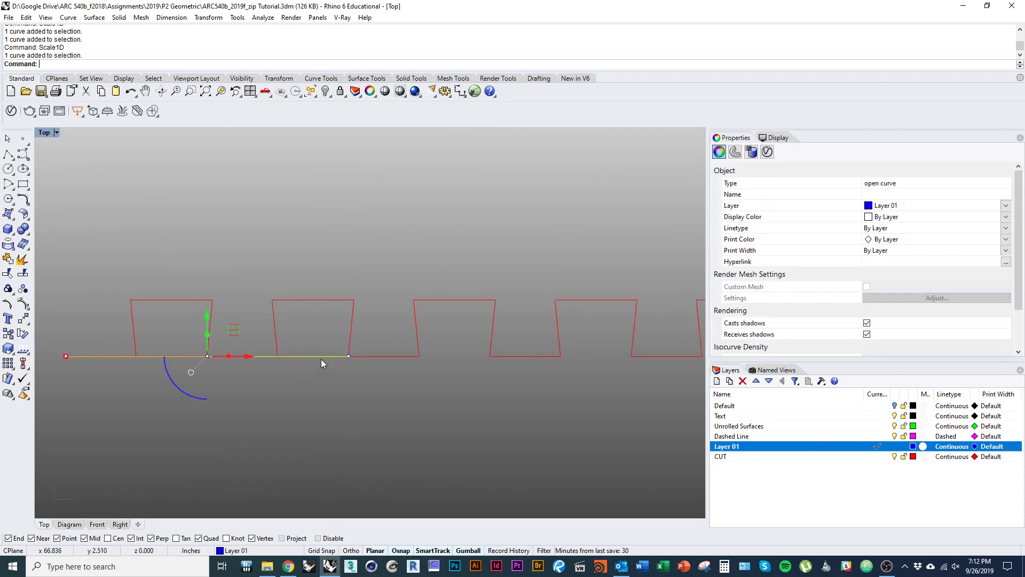
- Explode the scaled zipper and rejoin its segments, leaving out the flat segment just after the second tooth
{"action": "left_click", "coordinate": [353, 356]}
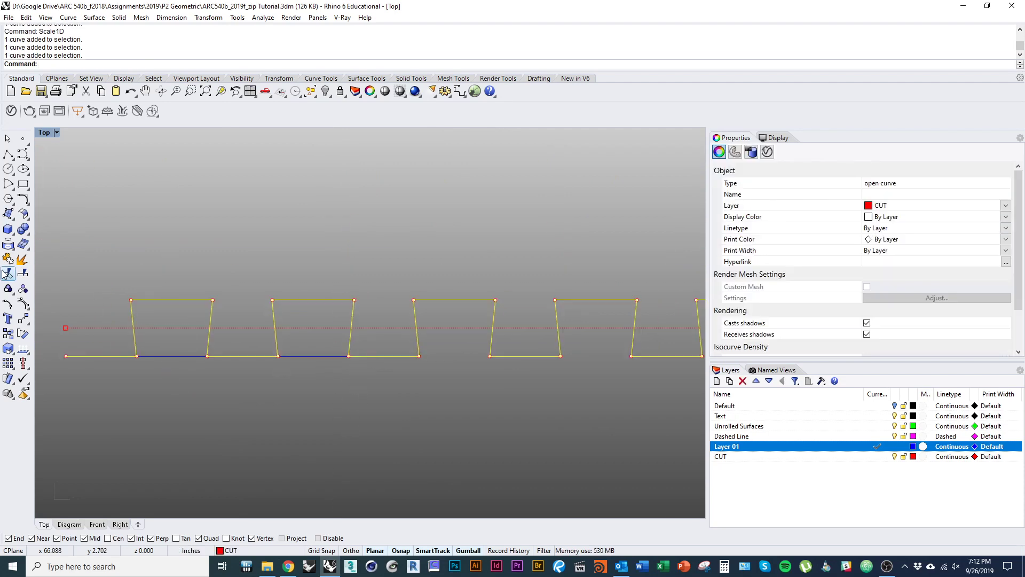
{"action": "left_click", "coordinate": [23, 260]}
{"action": "left_click", "coordinate": [397, 358], "text": "ctrl"}
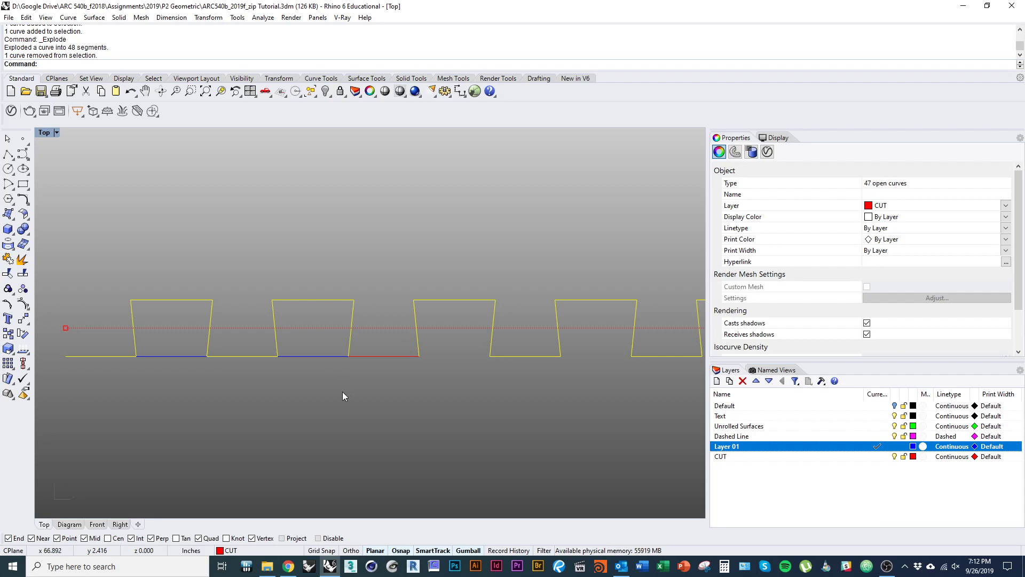
{"action": "key", "text": "ctrl+j"}
- Delete the zipper portion beyond the second tooth and the separate flat segment next to it
{"action": "left_click", "coordinate": [348, 352], "text": "ctrl"}
{"action": "left_click", "coordinate": [385, 357], "text": "shift"}
{"action": "type", "text": "d"}
{"action": "key", "text": "space"}
- Try to flow the unmirrored two-tooth zipper onto piece F's short right edge from the lower end, and undo it
{"action": "right_click_drag", "start_coordinate": [340, 346], "coordinate": [401, 425], "text": "ctrl"}
{"action": "type", "text": "Flow"}
{"action": "key", "text": "Return"}
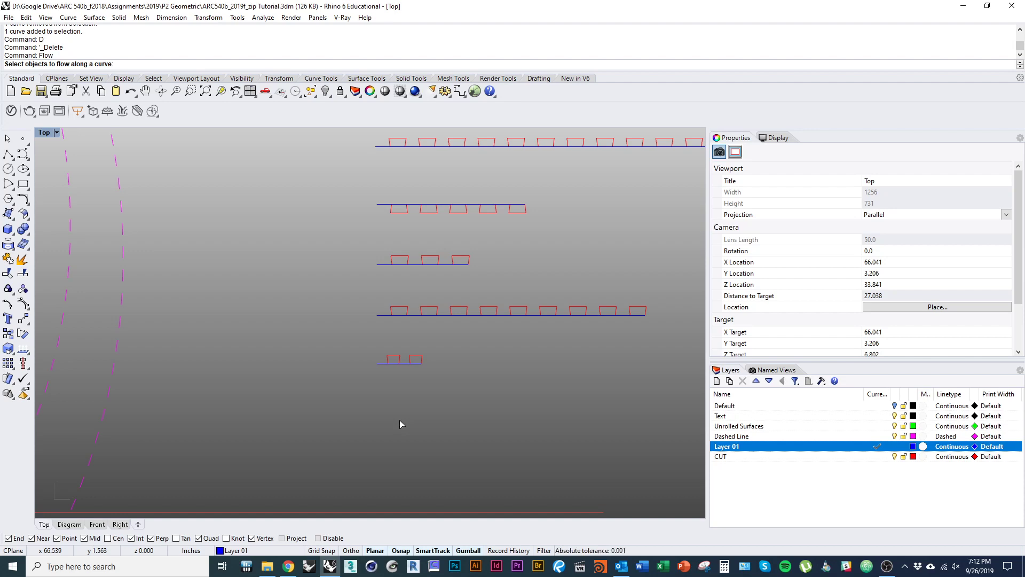
{"action": "left_click", "coordinate": [396, 355]}
{"action": "key", "text": "Return"}
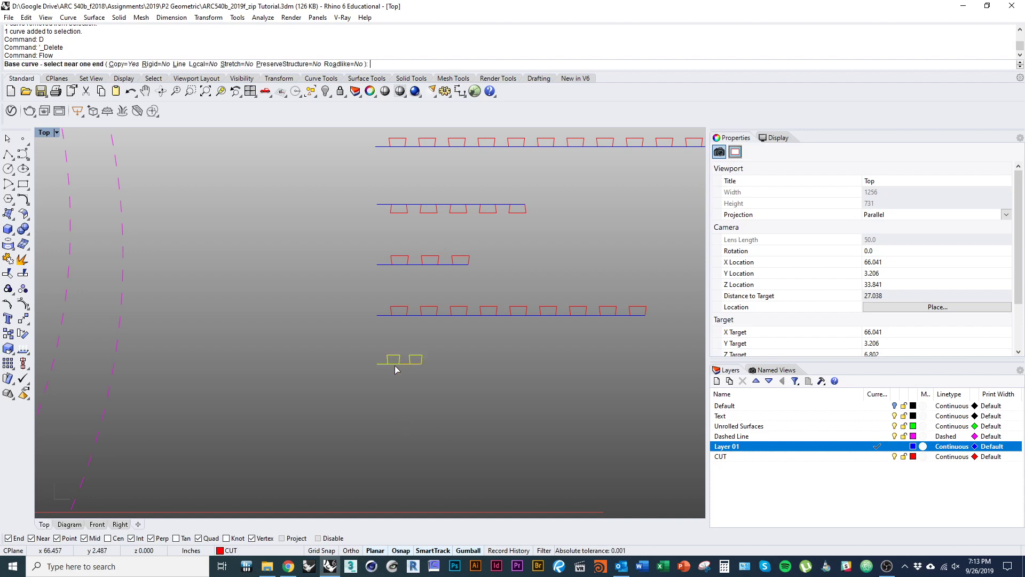
{"action": "left_click", "coordinate": [393, 365]}
{"action": "scroll", "coordinate": [287, 373], "scroll_direction": "down", "scroll_amount": 8}
{"action": "right_click_drag", "start_coordinate": [251, 403], "coordinate": [397, 431]}
{"action": "left_click", "coordinate": [259, 347]}
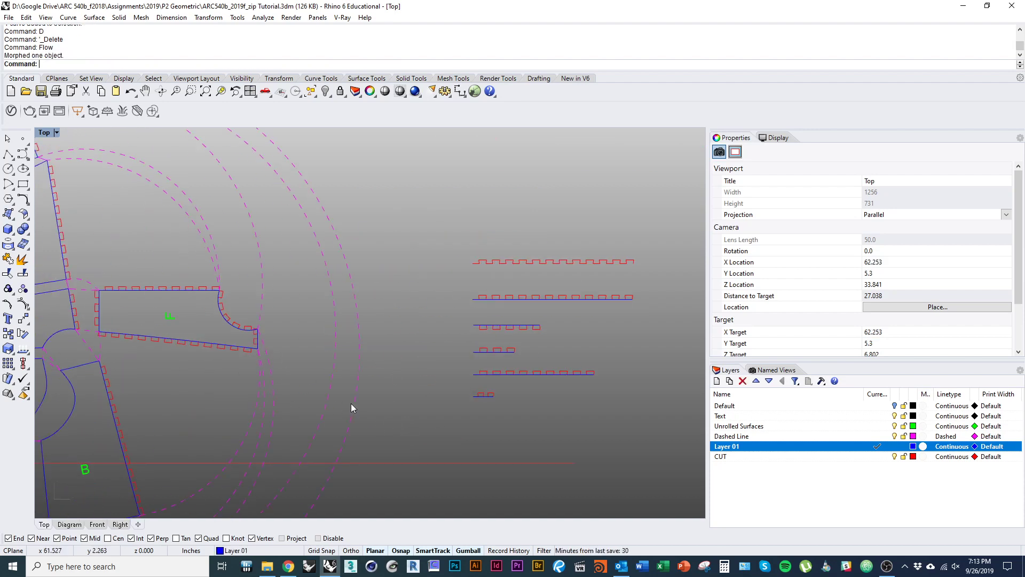
{"action": "scroll", "coordinate": [326, 395], "scroll_direction": "up", "scroll_amount": 3}
{"action": "key", "text": "ctrl+z"}
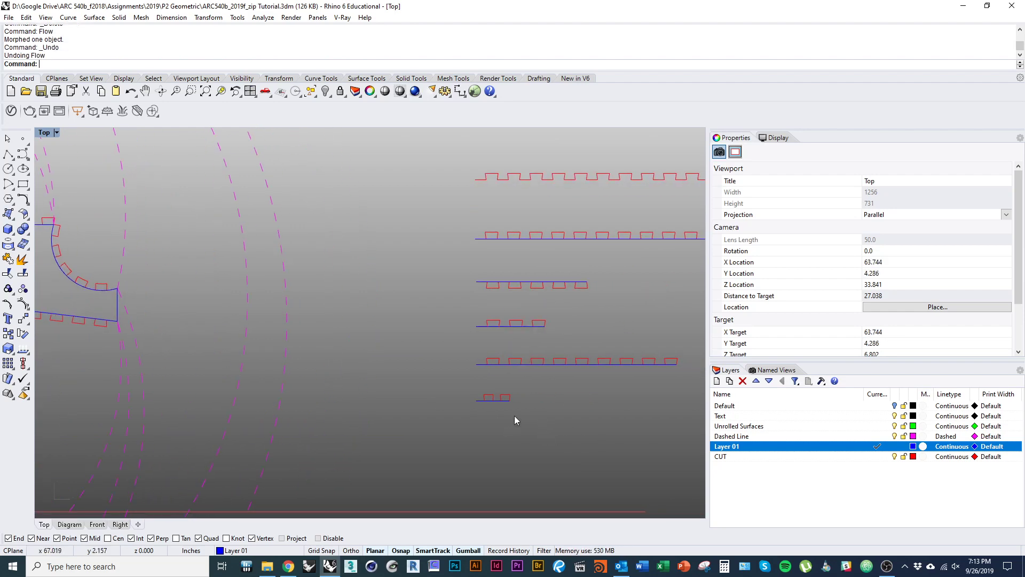
- Mirror the two-tooth zipper across its base line so the teeth point downward
{"action": "scroll", "coordinate": [507, 400], "scroll_direction": "up", "scroll_amount": 2}
{"action": "left_click", "coordinate": [501, 380]}
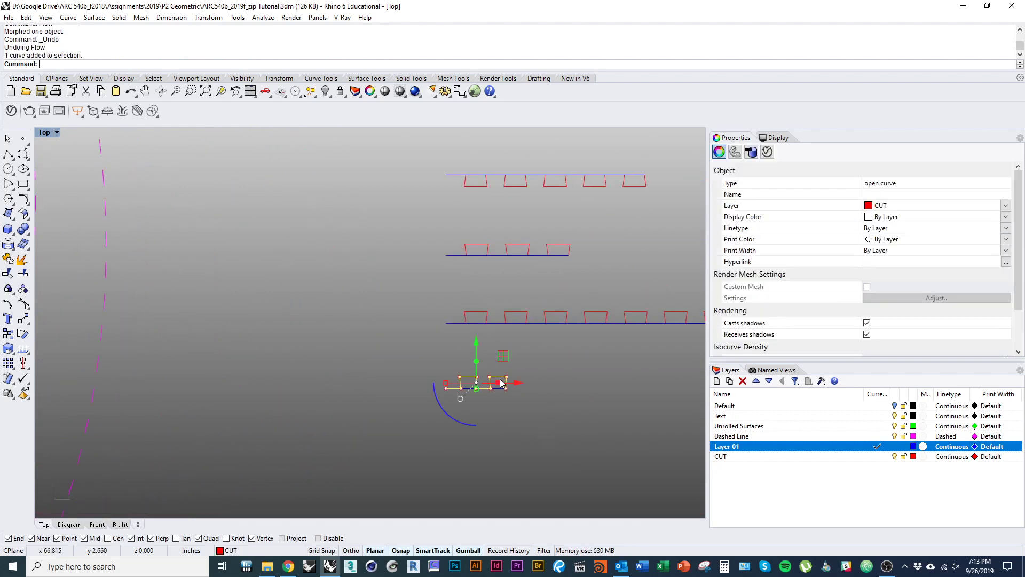
{"action": "type", "text": "mi"}
{"action": "key", "text": "Return"}
{"action": "left_click", "coordinate": [446, 388]}
{"action": "left_click", "coordinate": [371, 400]}
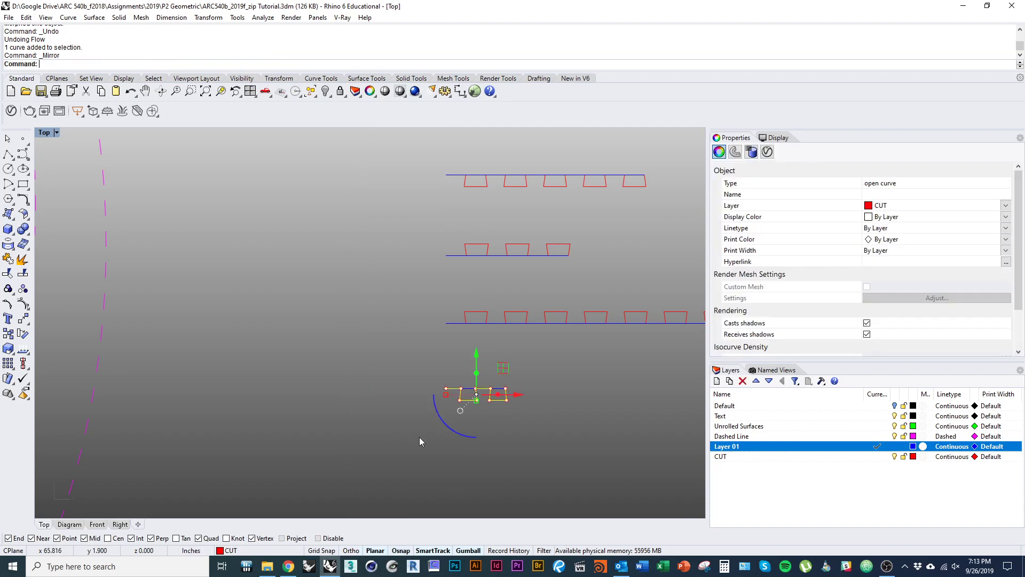
- Flow a copy of the mirrored two-tooth zipper from its base line onto piece F's short right edge, starting from the lower end
{"action": "type", "text": "flow"}
{"action": "key", "text": "Return"}
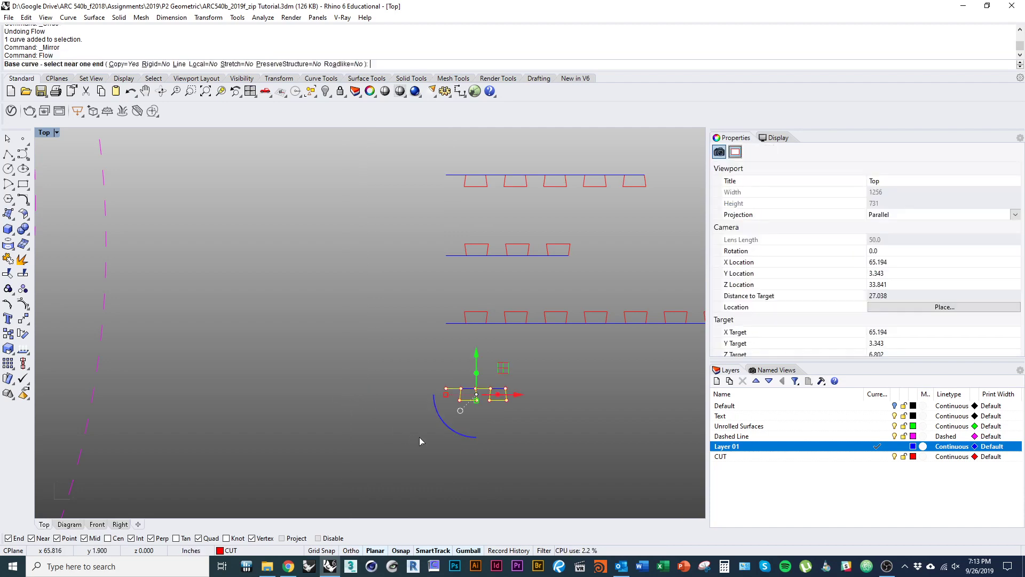
{"action": "scroll", "coordinate": [454, 409], "scroll_direction": "up", "scroll_amount": 4}
{"action": "left_click", "coordinate": [472, 375]}
{"action": "scroll", "coordinate": [439, 385], "scroll_direction": "down", "scroll_amount": 5}
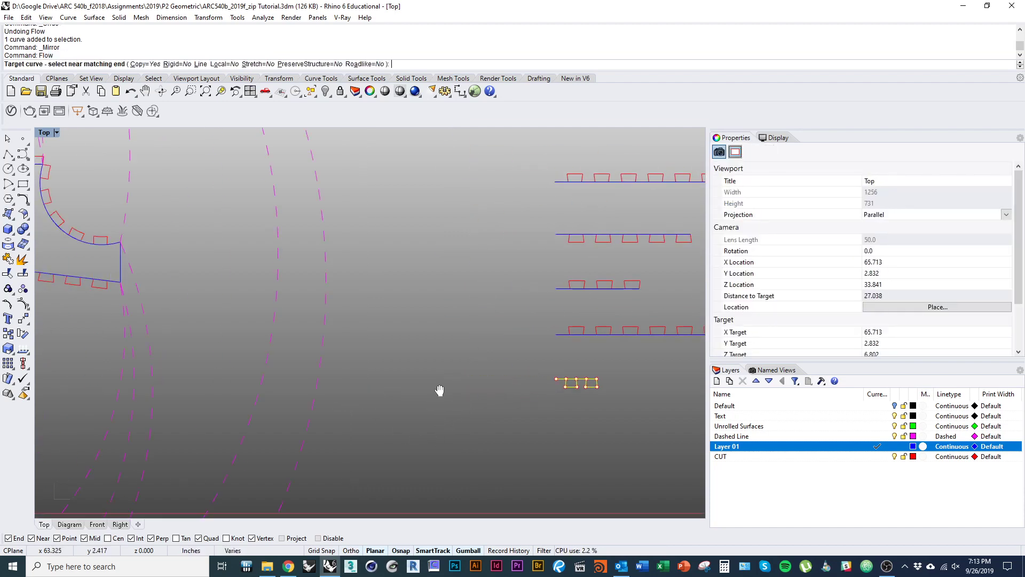
{"action": "left_click", "coordinate": [171, 277]}
{"action": "scroll", "coordinate": [266, 313], "scroll_direction": "down", "scroll_amount": 5}
{"action": "left_click", "coordinate": [257, 379]}
- Flow a copy of the mirrored two-tooth zipper from its base line onto piece G's short right edge, starting from the lower end
{"action": "right_click_drag", "start_coordinate": [246, 336], "coordinate": [274, 193]}
{"action": "scroll", "coordinate": [258, 379], "scroll_direction": "down", "scroll_amount": 6}
{"action": "scroll", "coordinate": [256, 281], "scroll_direction": "up", "scroll_amount": 1}
{"action": "scroll", "coordinate": [256, 280], "scroll_direction": "up", "scroll_amount": 6}
{"action": "scroll", "coordinate": [272, 233], "scroll_direction": "down", "scroll_amount": 2}
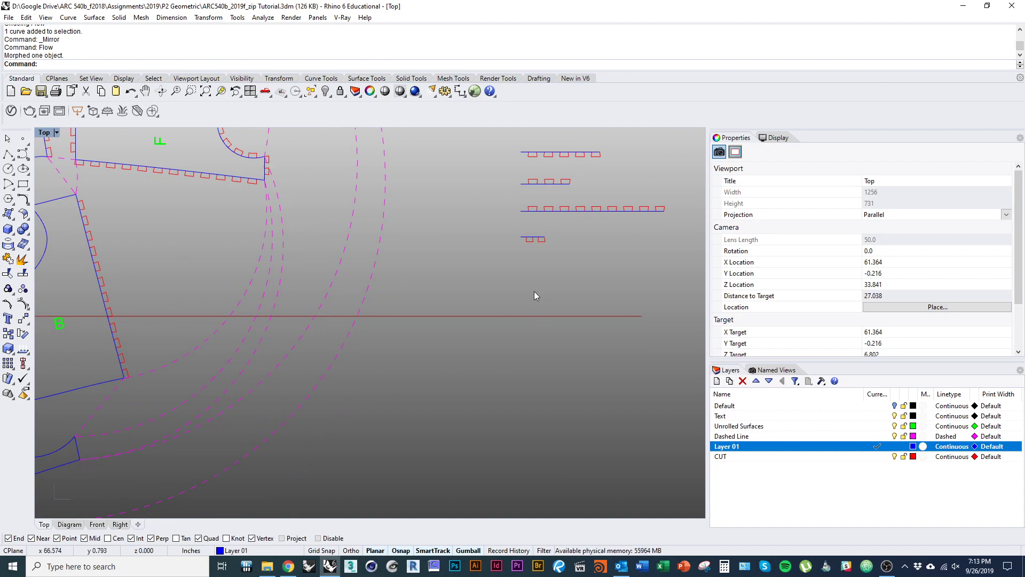
{"action": "key", "text": "Return"}
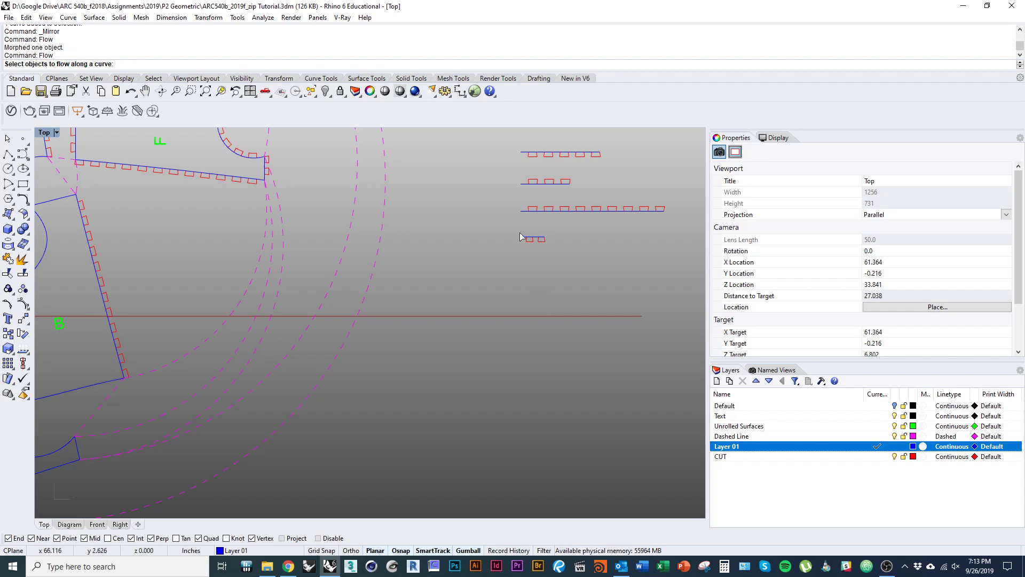
{"action": "scroll", "coordinate": [520, 235], "scroll_direction": "up", "scroll_amount": 15}
{"action": "left_click", "coordinate": [552, 279]}
{"action": "key", "text": "Return"}
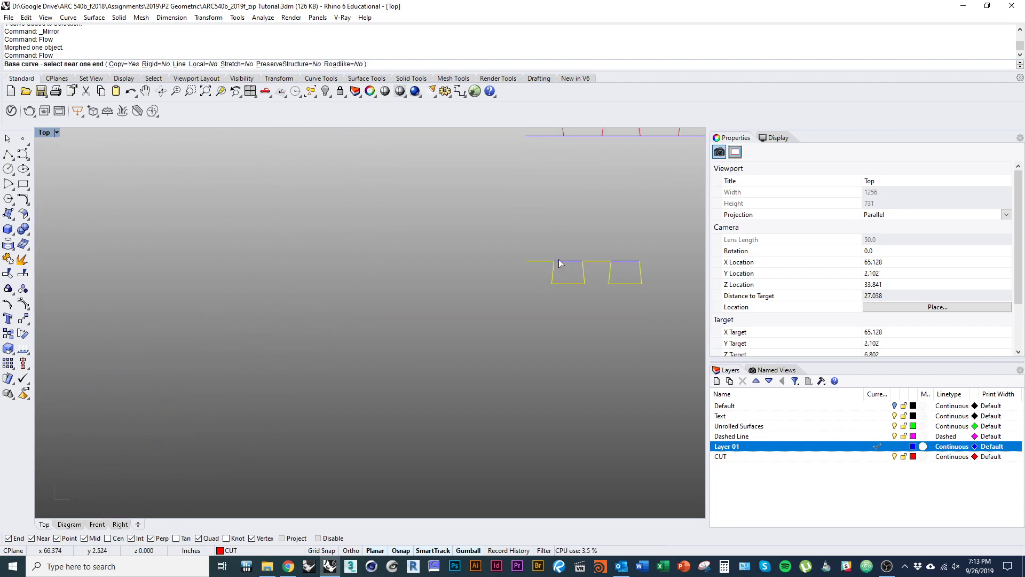
{"action": "left_click", "coordinate": [559, 261]}
{"action": "scroll", "coordinate": [477, 283], "scroll_direction": "down", "scroll_amount": 13}
{"action": "right_click_drag", "start_coordinate": [353, 360], "coordinate": [534, 250]}
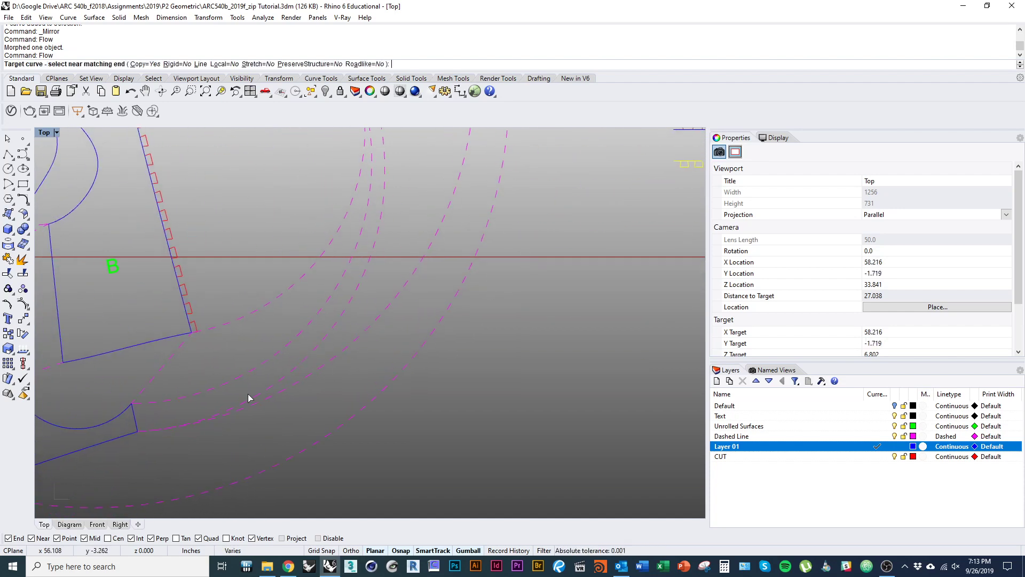
{"action": "left_click", "coordinate": [137, 428]}
{"action": "scroll", "coordinate": [222, 415], "scroll_direction": "down", "scroll_amount": 4}
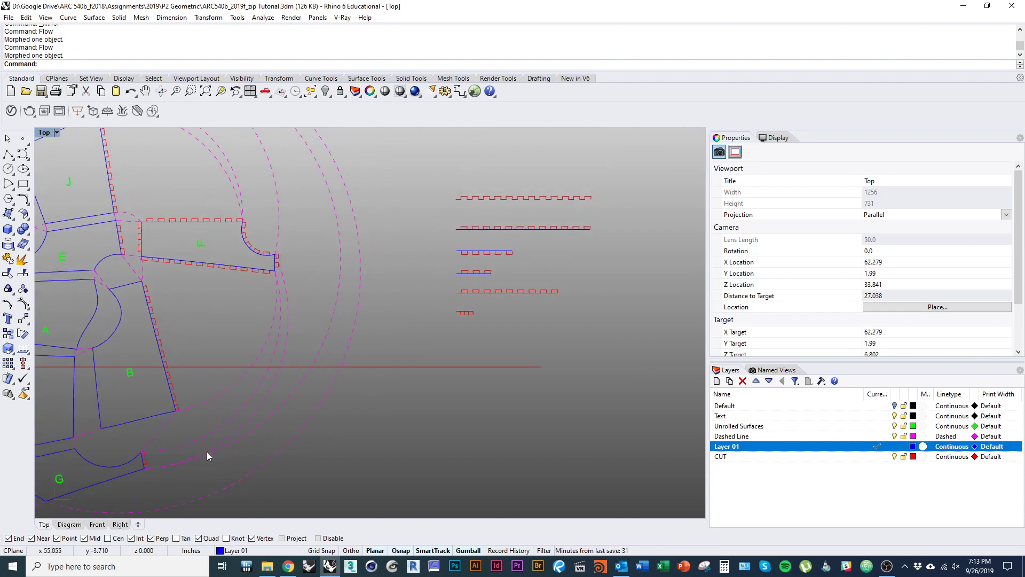
{"action": "right_click_drag", "start_coordinate": [151, 467], "coordinate": [197, 460]}
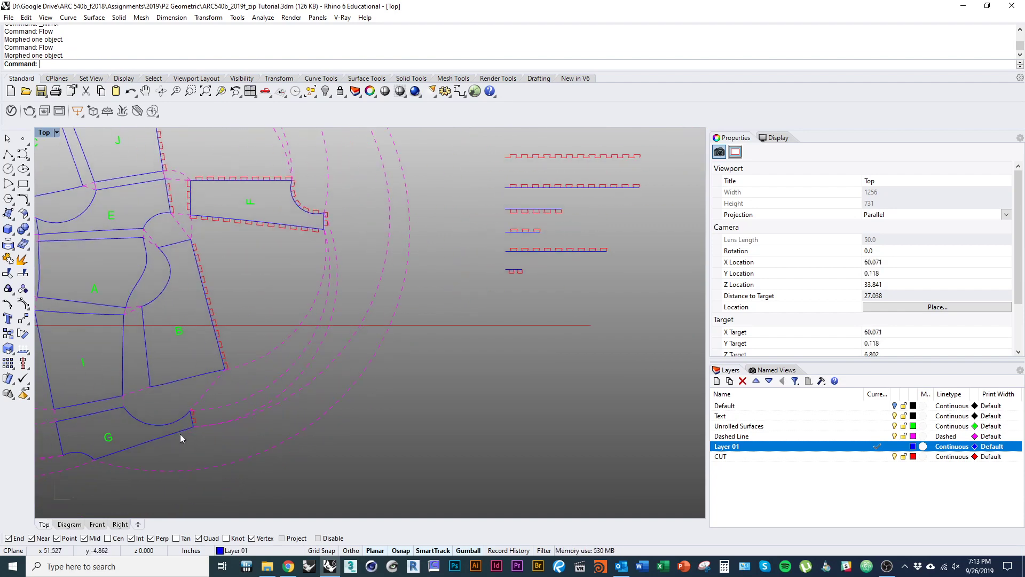
{"action": "right_click_drag", "start_coordinate": [186, 423], "coordinate": [233, 452], "text": "ctrl"}
{"action": "mouse_move", "coordinate": [249, 327]}
{"action": "right_mouse_down"}
{"action": "mouse_move", "coordinate": [245, 364]}
{"action": "mouse_move", "coordinate": [234, 334]}
{"action": "right_mouse_up"}
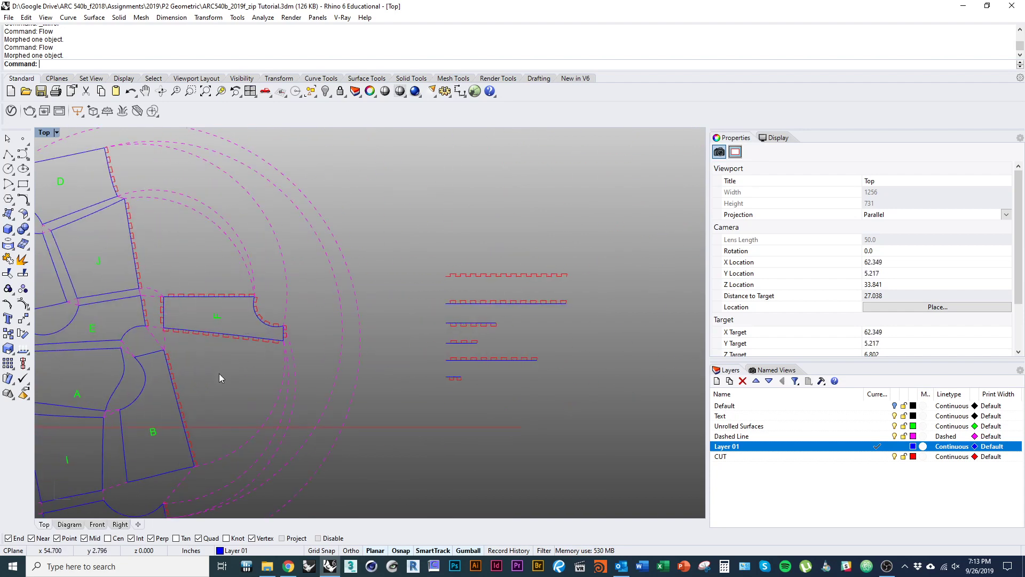
- Make the Dashed Line layer current and hide Layer 01 so only the zipper curves and dashed guides show
{"action": "right_click_drag", "start_coordinate": [219, 373], "coordinate": [315, 356]}
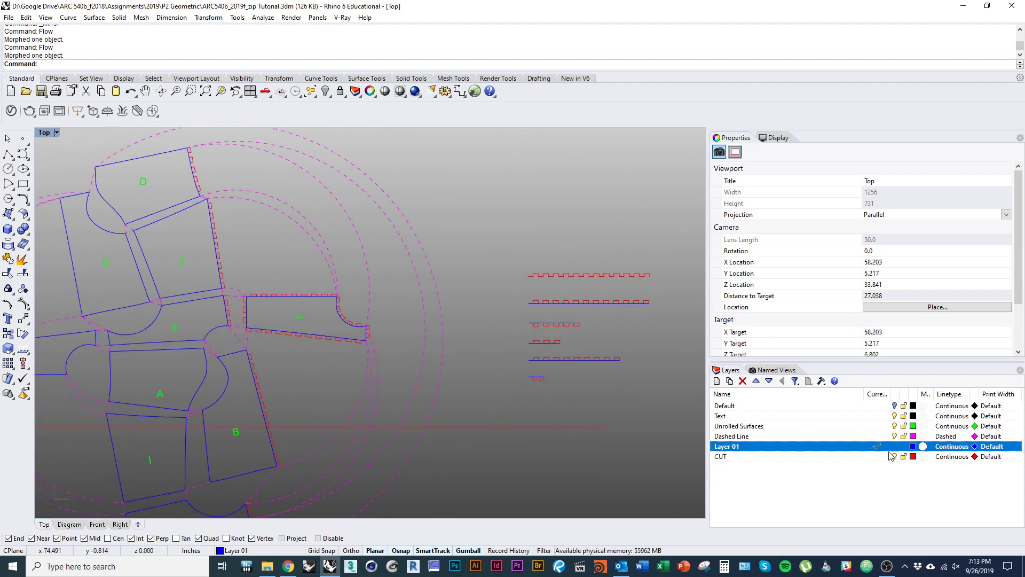
{"action": "left_click", "coordinate": [877, 436]}
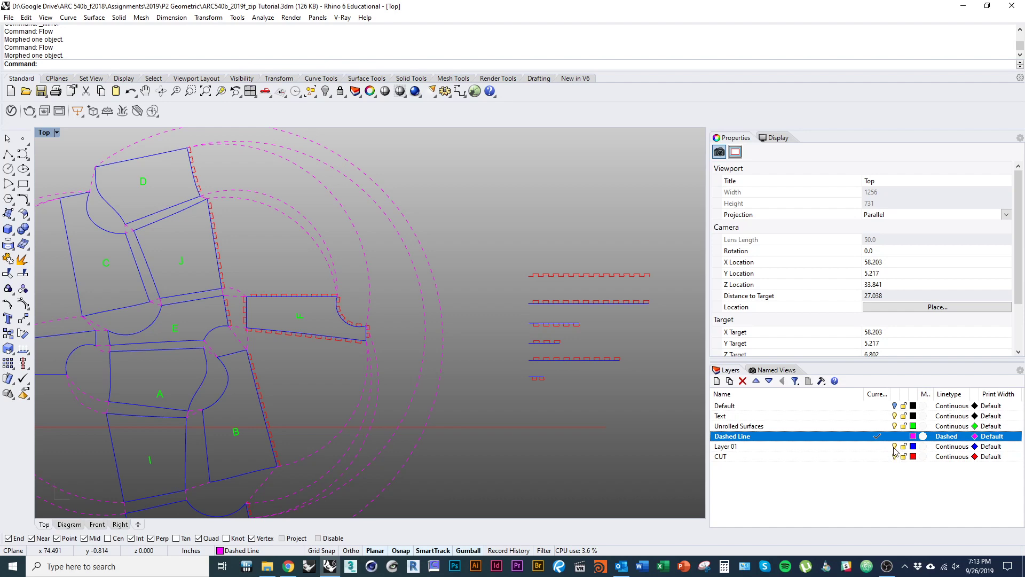
{"action": "left_click", "coordinate": [894, 450]}
- Join the five zipper curves around piece F into one closed curve
{"action": "scroll", "coordinate": [389, 457], "scroll_direction": "up", "scroll_amount": 5}
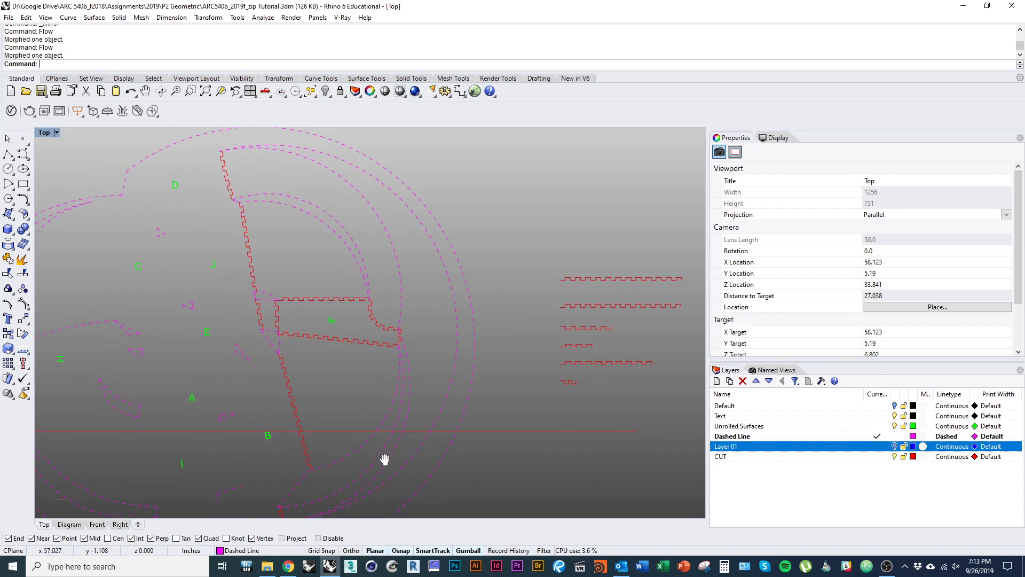
{"action": "left_click", "coordinate": [337, 360]}
{"action": "left_click", "coordinate": [512, 368]}
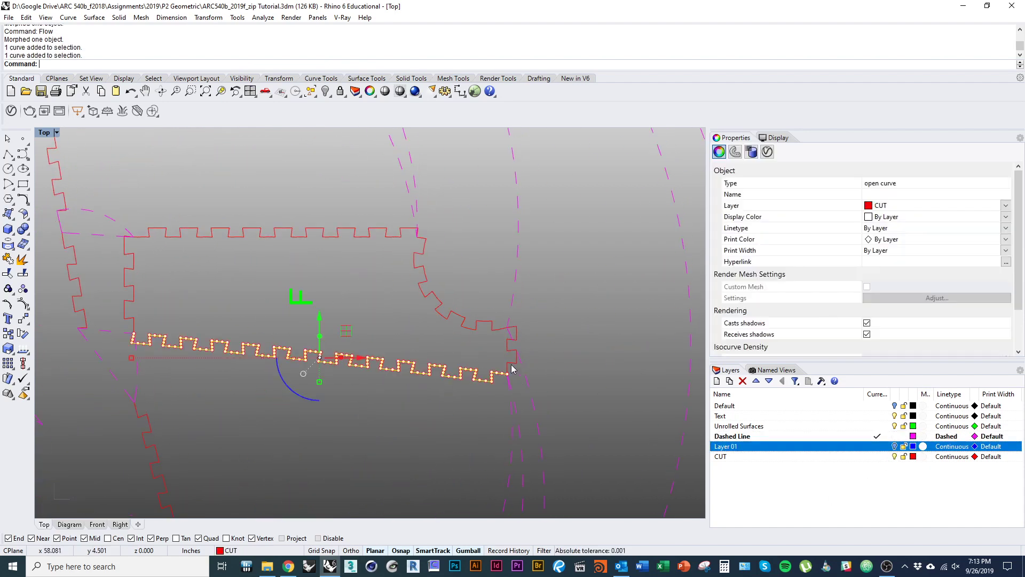
{"action": "left_click", "coordinate": [448, 316], "text": "shift"}
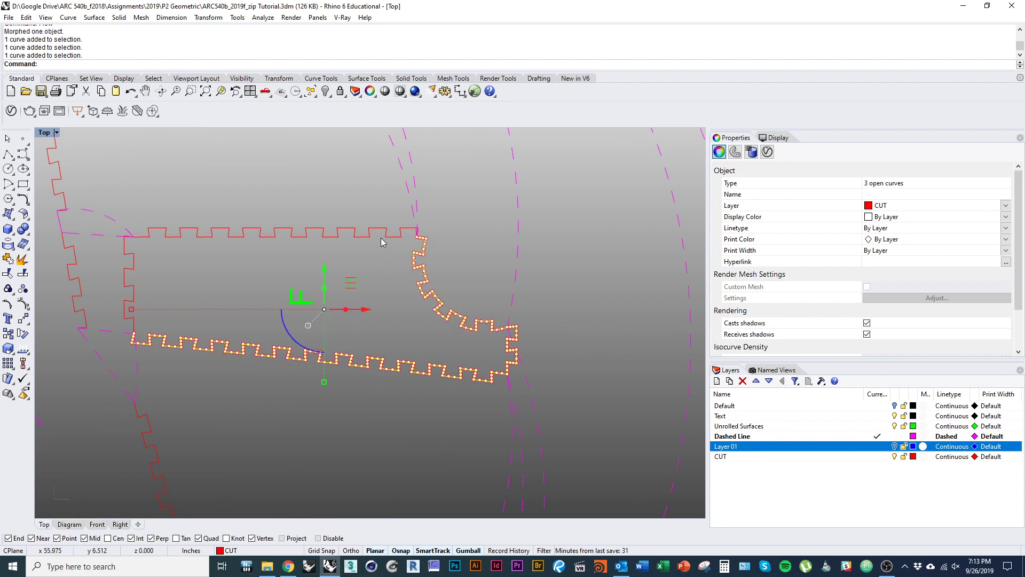
{"action": "left_click", "coordinate": [196, 236], "text": "shift"}
{"action": "left_click", "coordinate": [133, 269], "text": "shift"}
{"action": "right_click_drag", "start_coordinate": [213, 291], "coordinate": [167, 293]}
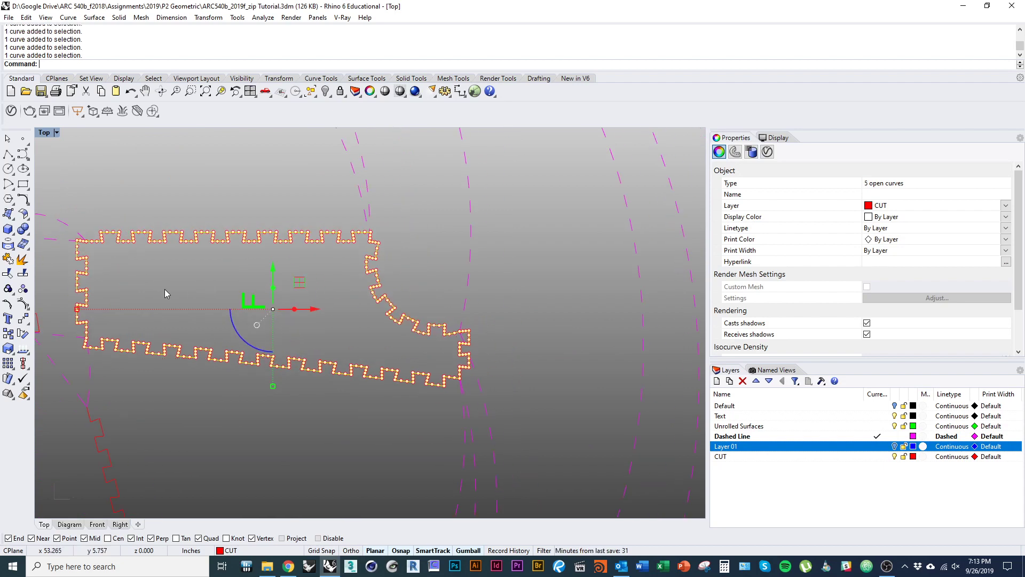
{"action": "type", "text": "j"}
{"action": "key", "text": "Return"}
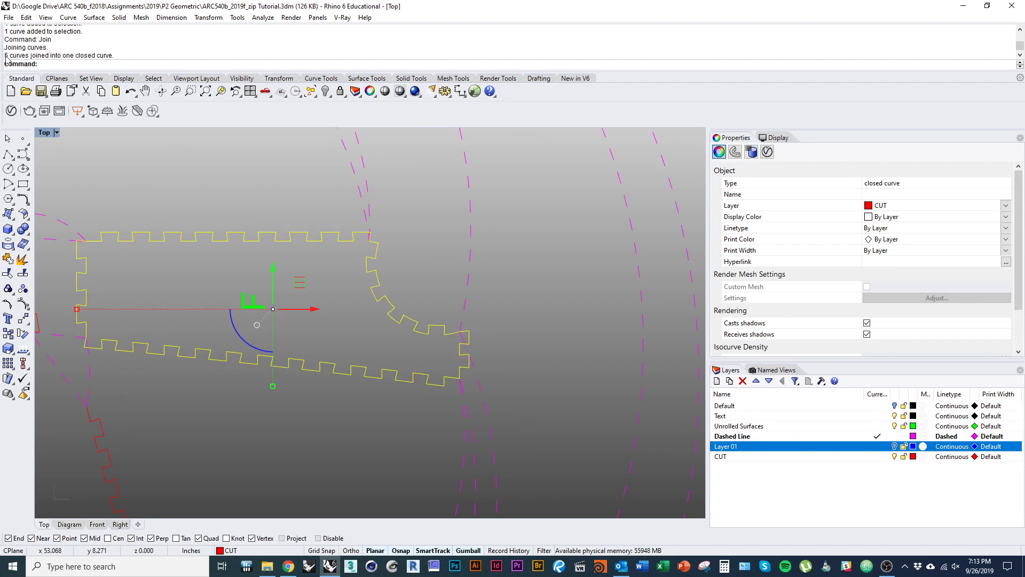
{"action": "key", "text": "Escape"}
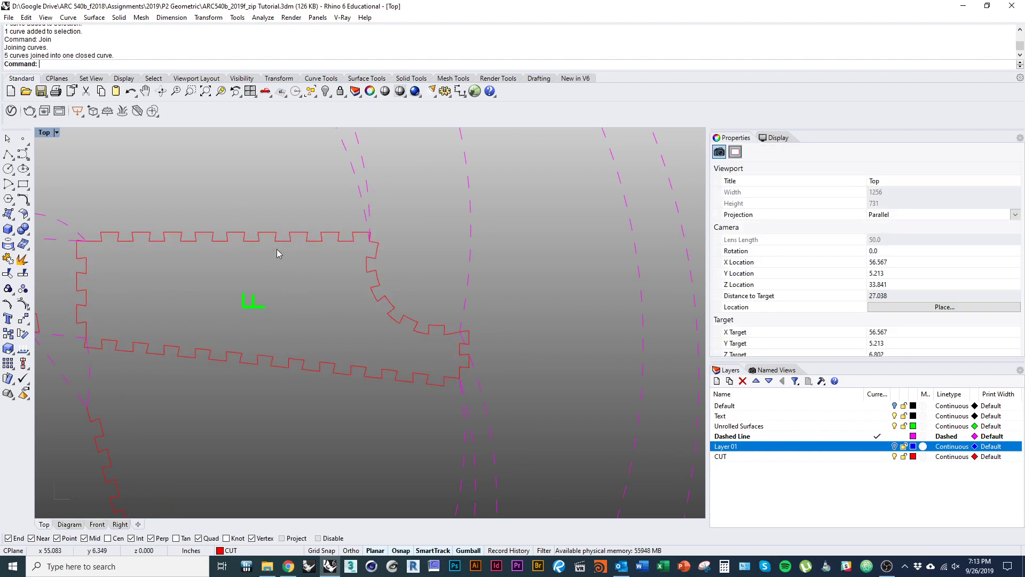
{"action": "scroll", "coordinate": [276, 252], "scroll_direction": "down", "scroll_amount": 4}
{"action": "left_click", "coordinate": [263, 273]}
{"action": "scroll", "coordinate": [340, 311], "scroll_direction": "down", "scroll_amount": 3}
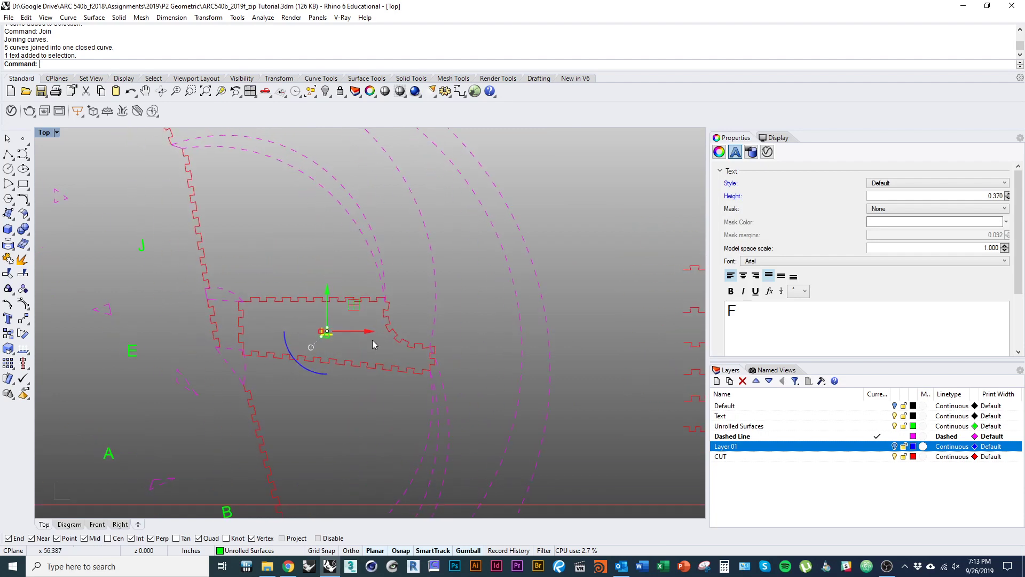
{"action": "right_click_drag", "start_coordinate": [444, 349], "coordinate": [379, 304]}
{"action": "key", "text": "Escape"}
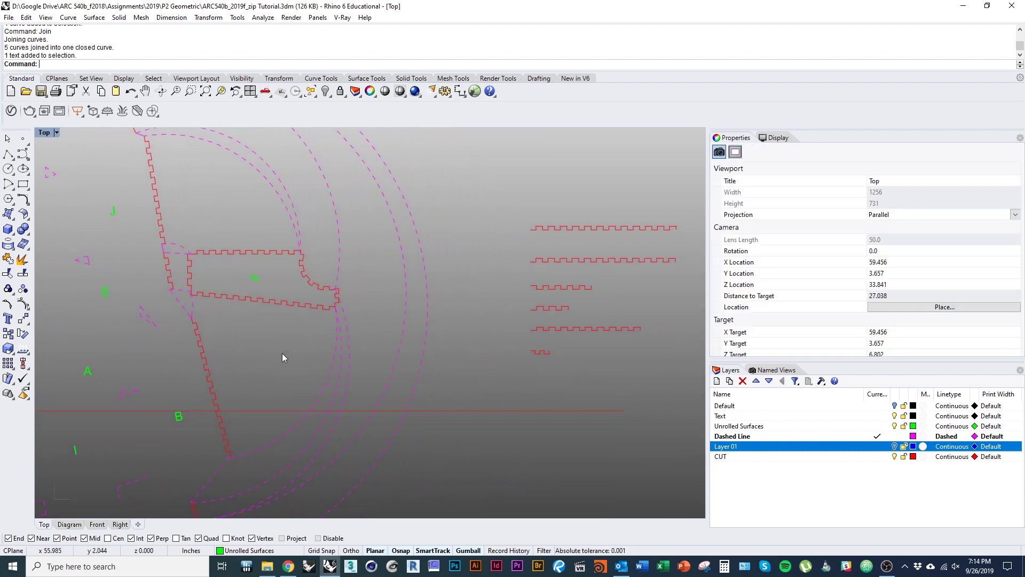
{"action": "scroll", "coordinate": [322, 348], "scroll_direction": "down", "scroll_amount": 2}
{"action": "right_click_drag", "start_coordinate": [331, 347], "coordinate": [313, 331]}
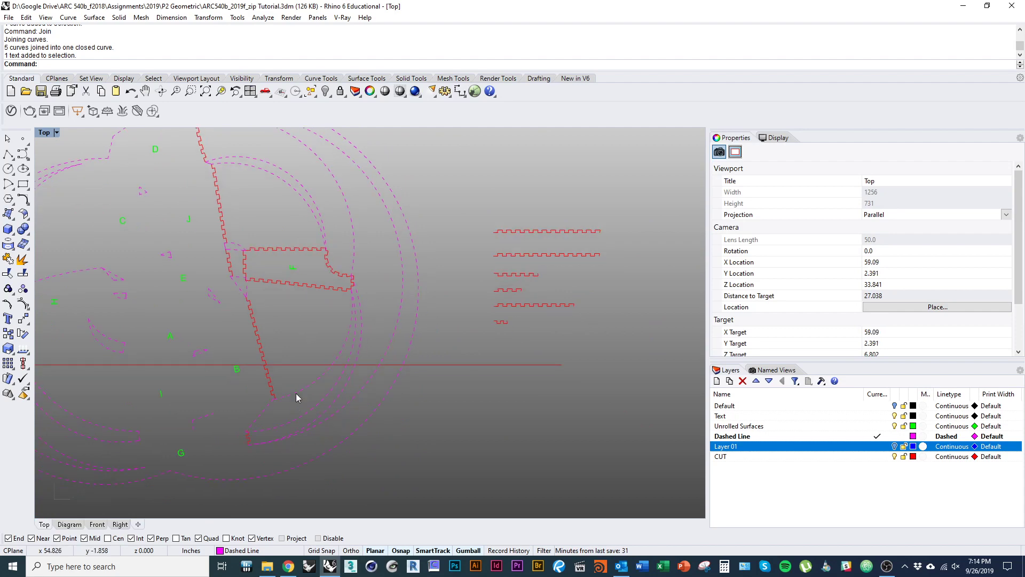
- Undo the join of piece F's zipper curves and bring Layer 01's piece outlines back into view
{"action": "key", "text": "ctrl+z"}
{"action": "scroll", "coordinate": [485, 404], "scroll_direction": "down", "scroll_amount": 3}
{"action": "key", "text": "Escape"}
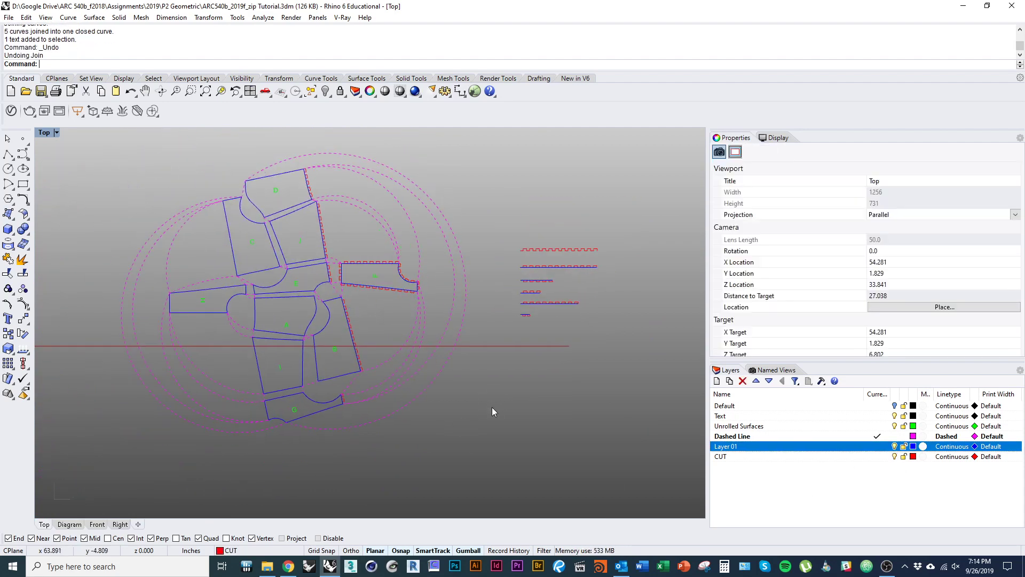
{"action": "scroll", "coordinate": [378, 277], "scroll_direction": "up", "scroll_amount": 3}
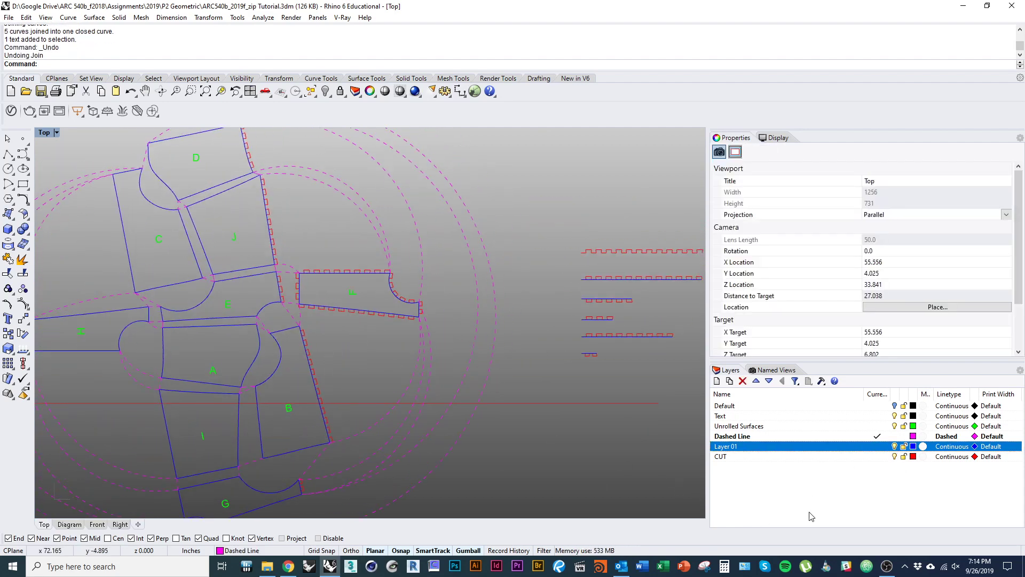
{"action": "right_click_drag", "start_coordinate": [464, 433], "coordinate": [421, 333]}
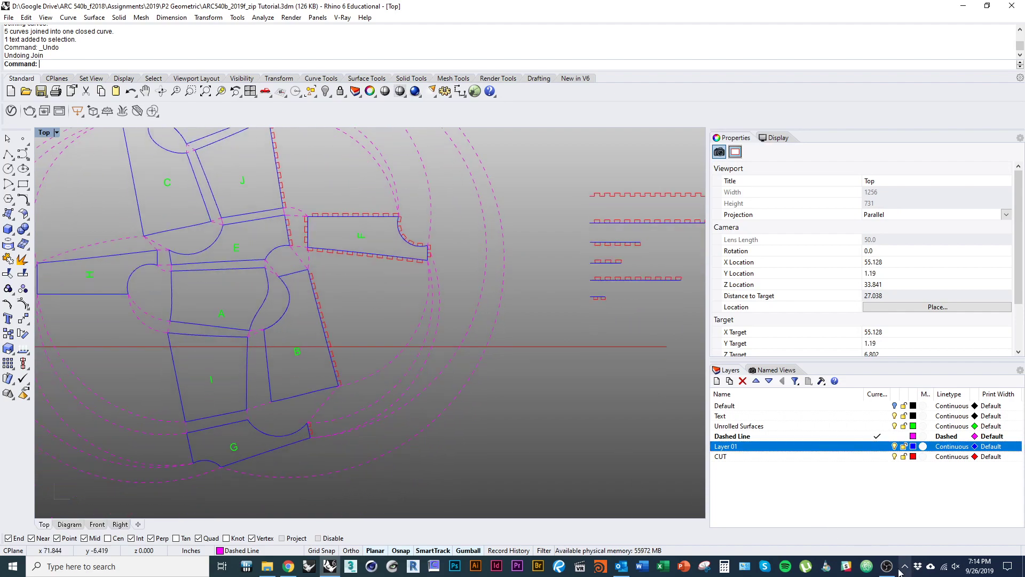